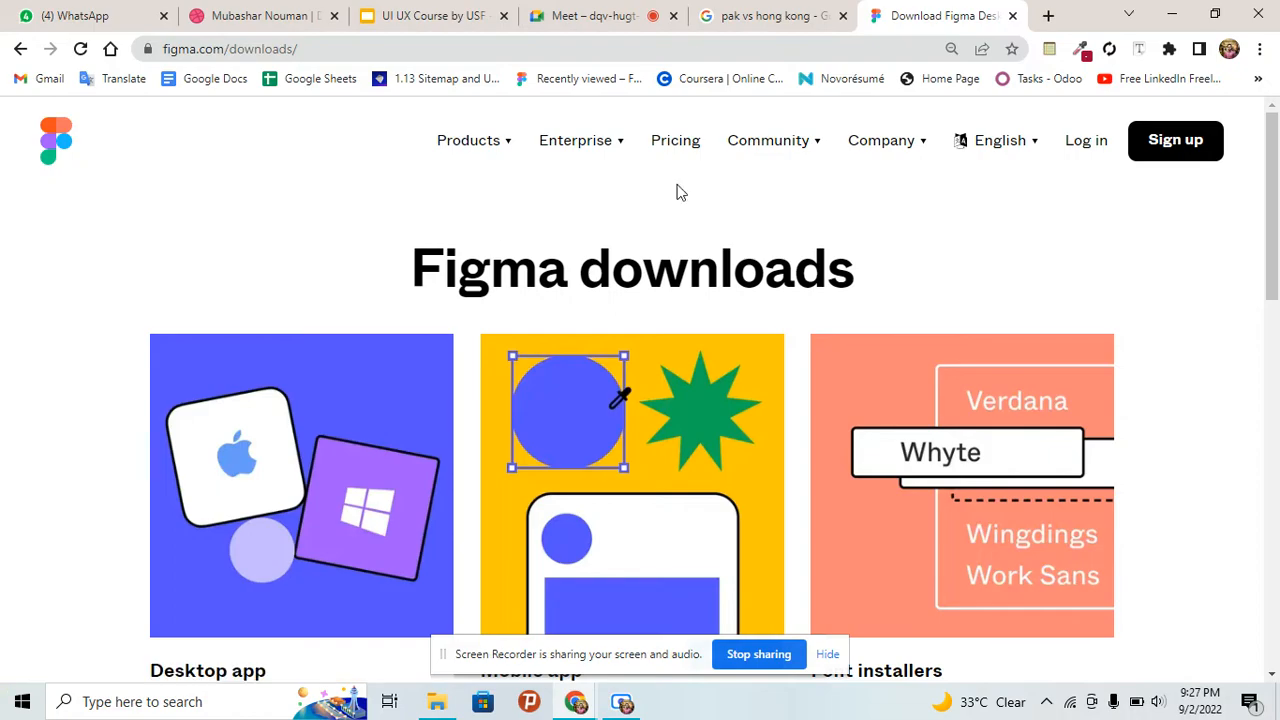
Download the Windows desktop app installer FigmaSetup.exe into the Downloads folder, and pause the download
{"action": "scroll", "coordinate": [706, 335], "scroll_direction": "down", "scroll_amount": 3}
{"action": "scroll", "coordinate": [706, 337], "scroll_direction": "up", "scroll_amount": 3}
{"action": "scroll", "coordinate": [360, 230], "scroll_direction": "down", "scroll_amount": 5}
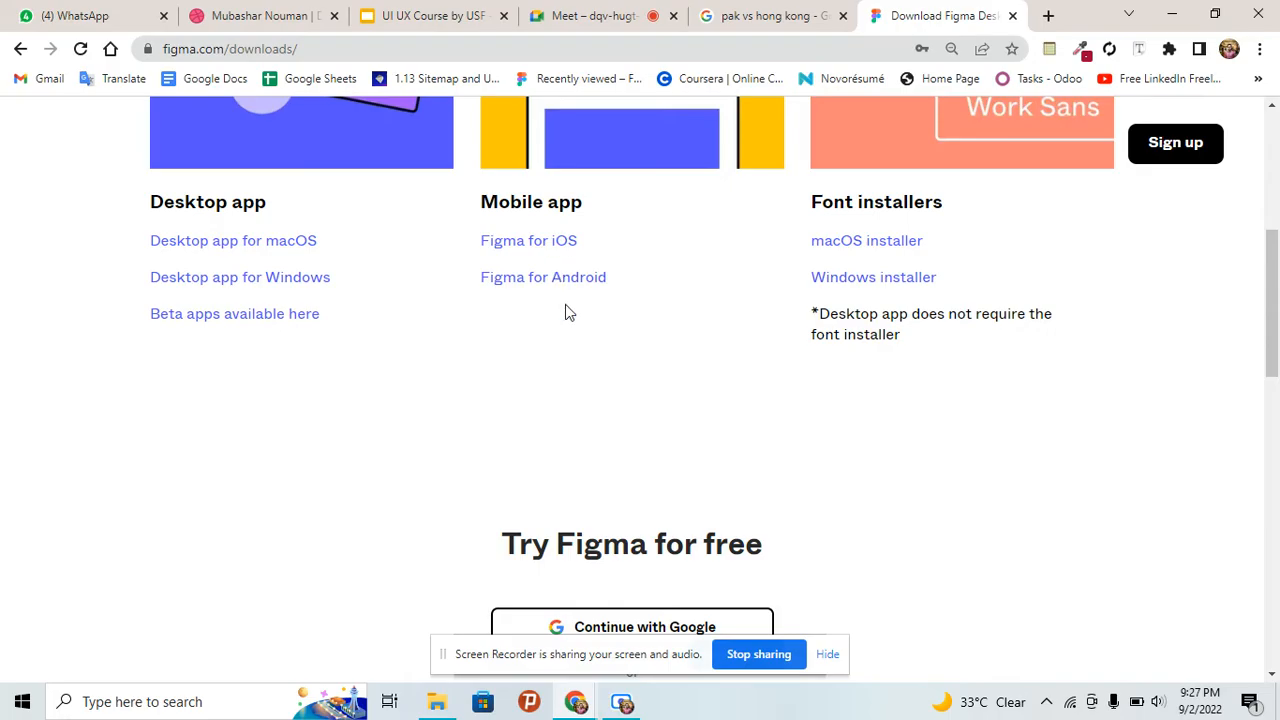
{"action": "left_click", "coordinate": [297, 280]}
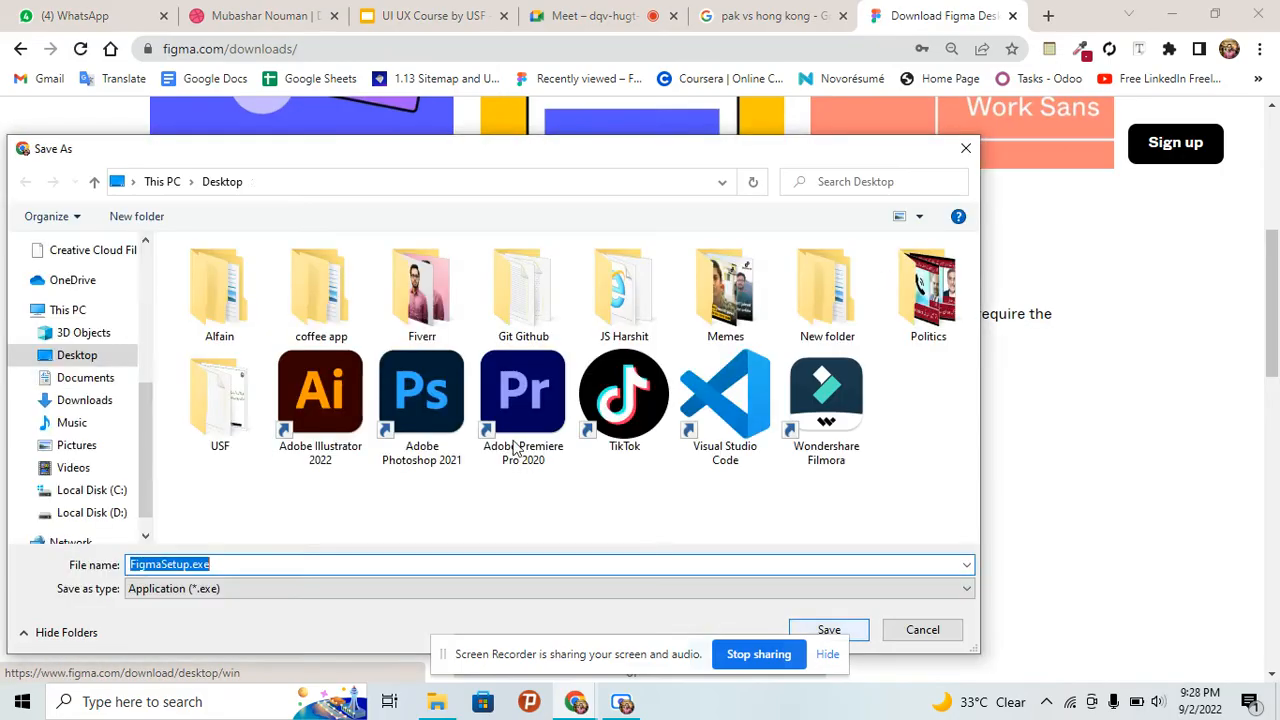
{"action": "left_click", "coordinate": [84, 401]}
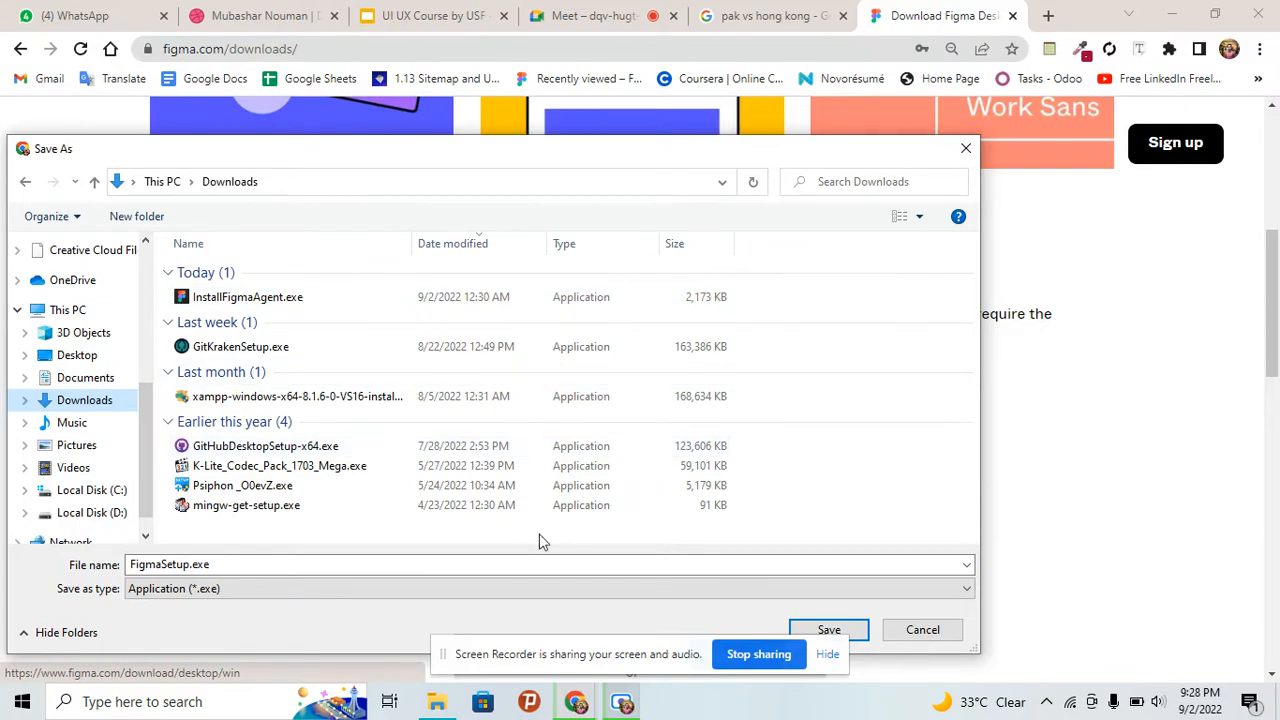
{"action": "left_click", "coordinate": [843, 630]}
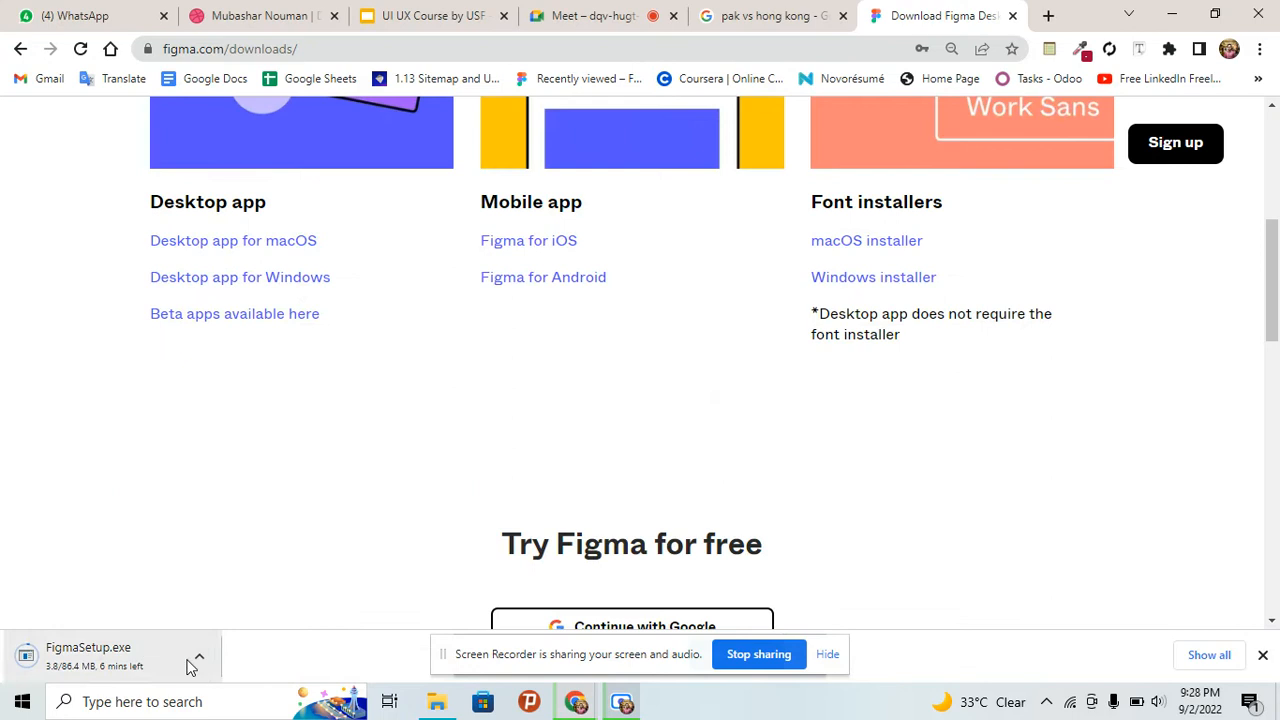
{"action": "left_click", "coordinate": [195, 662]}
{"action": "left_click", "coordinate": [229, 572]}
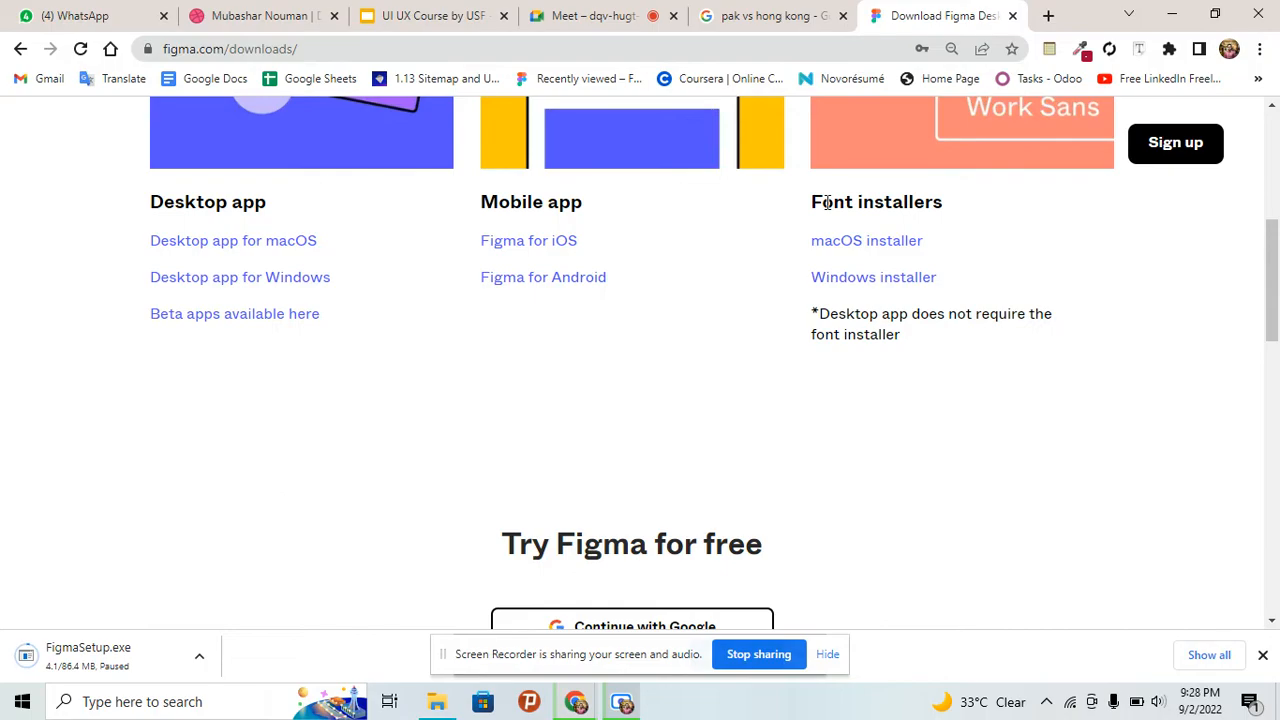
Search the web for "figma" and open the official Figma website from the results
{"action": "left_click", "coordinate": [800, 53]}
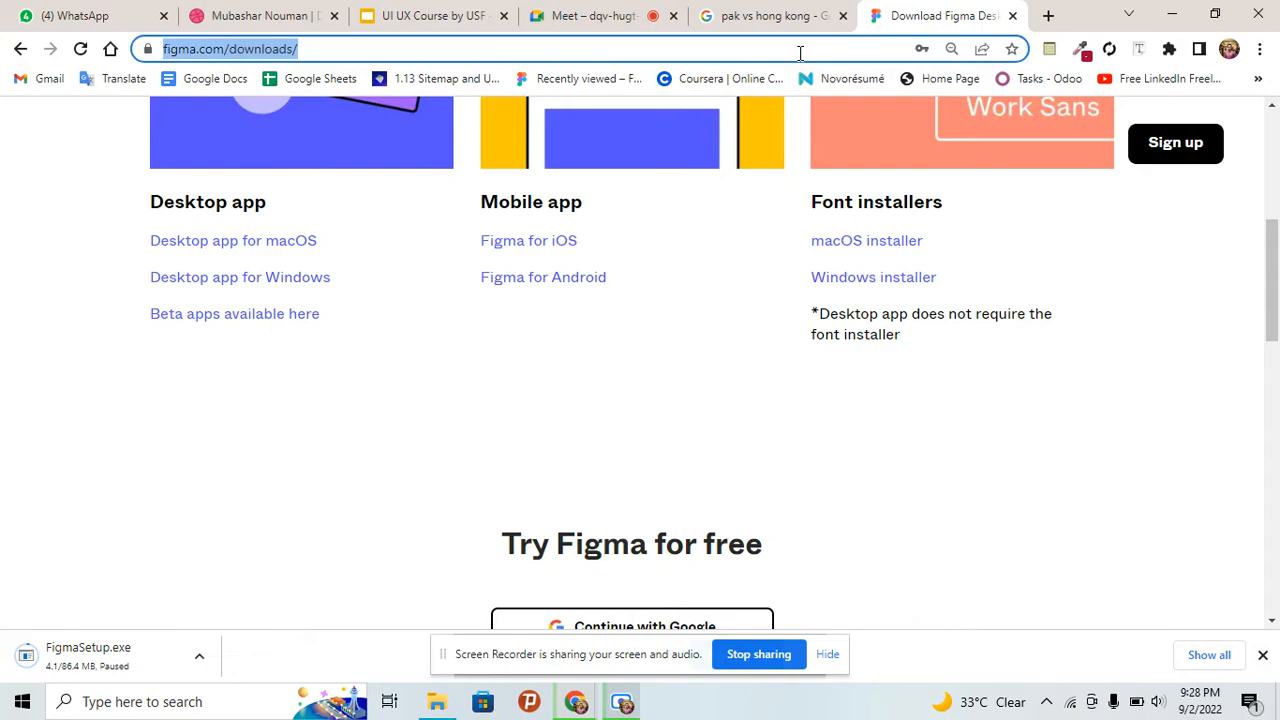
{"action": "type", "text": "figma"}
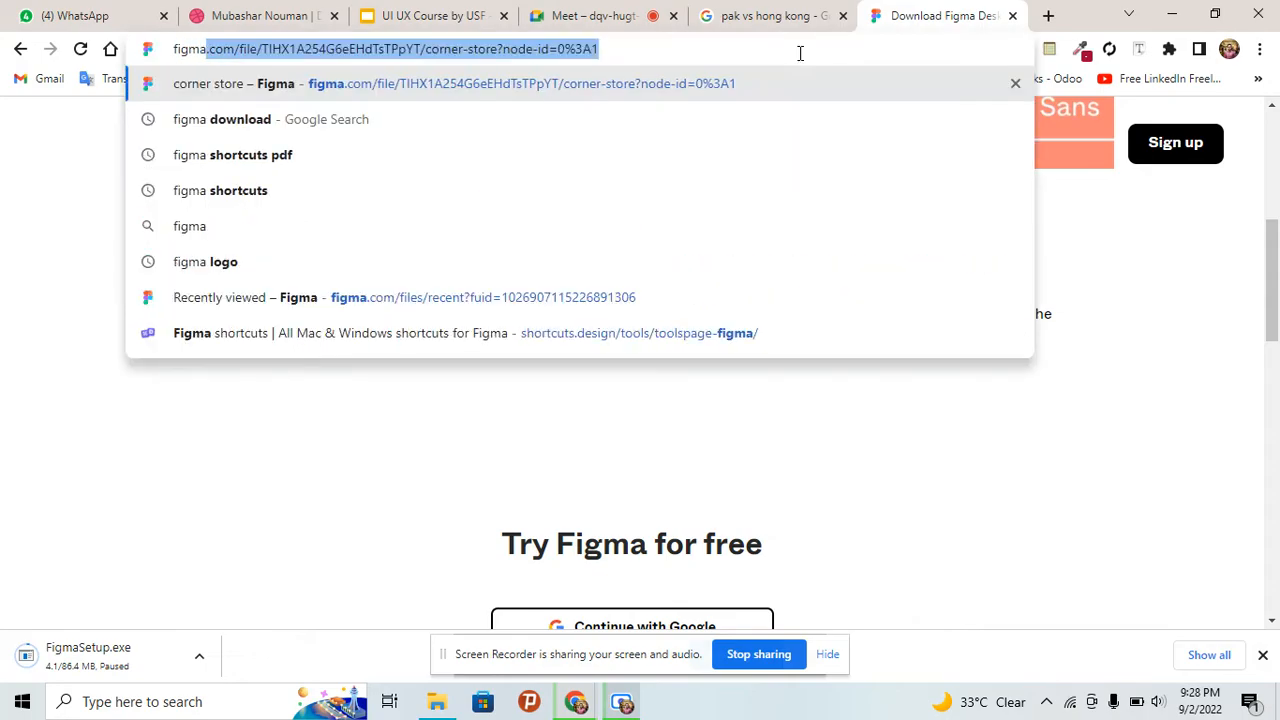
{"action": "key", "text": "Down"}
{"action": "key", "text": "Down"}
{"action": "key", "text": "Down"}
{"action": "key", "text": "Down"}
{"action": "key", "text": "Return"}
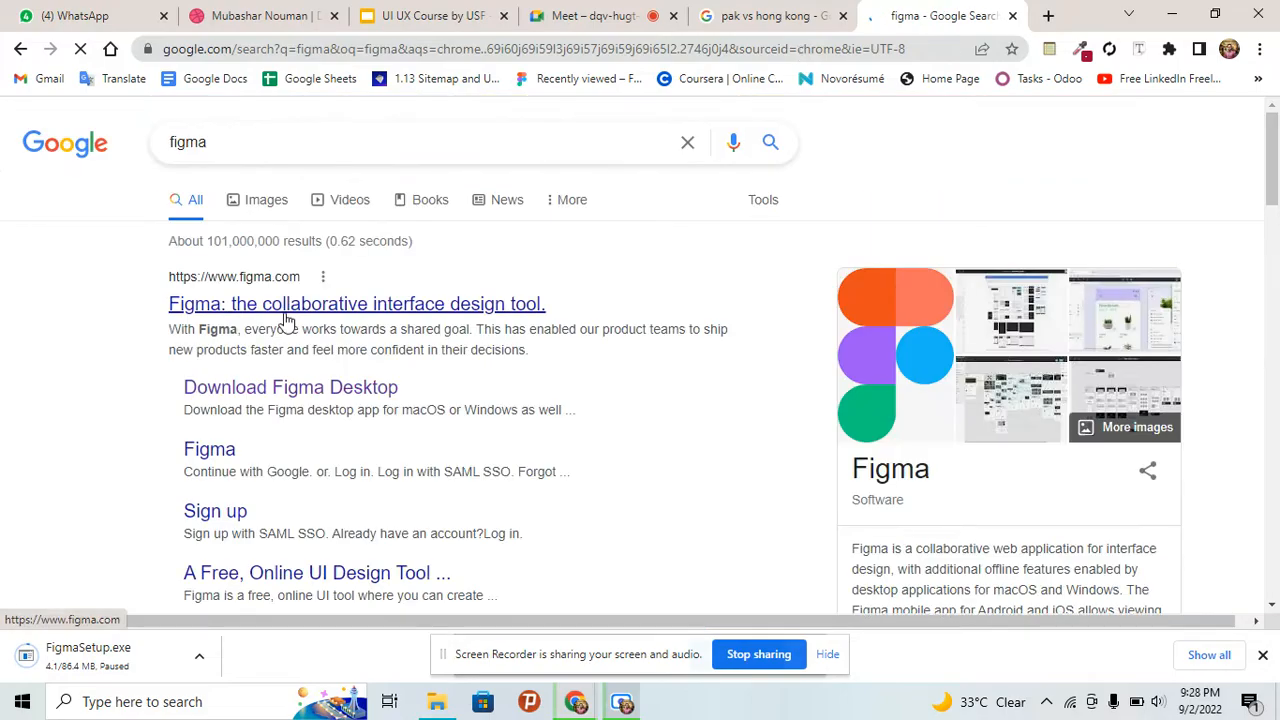
{"action": "left_click", "coordinate": [287, 318]}
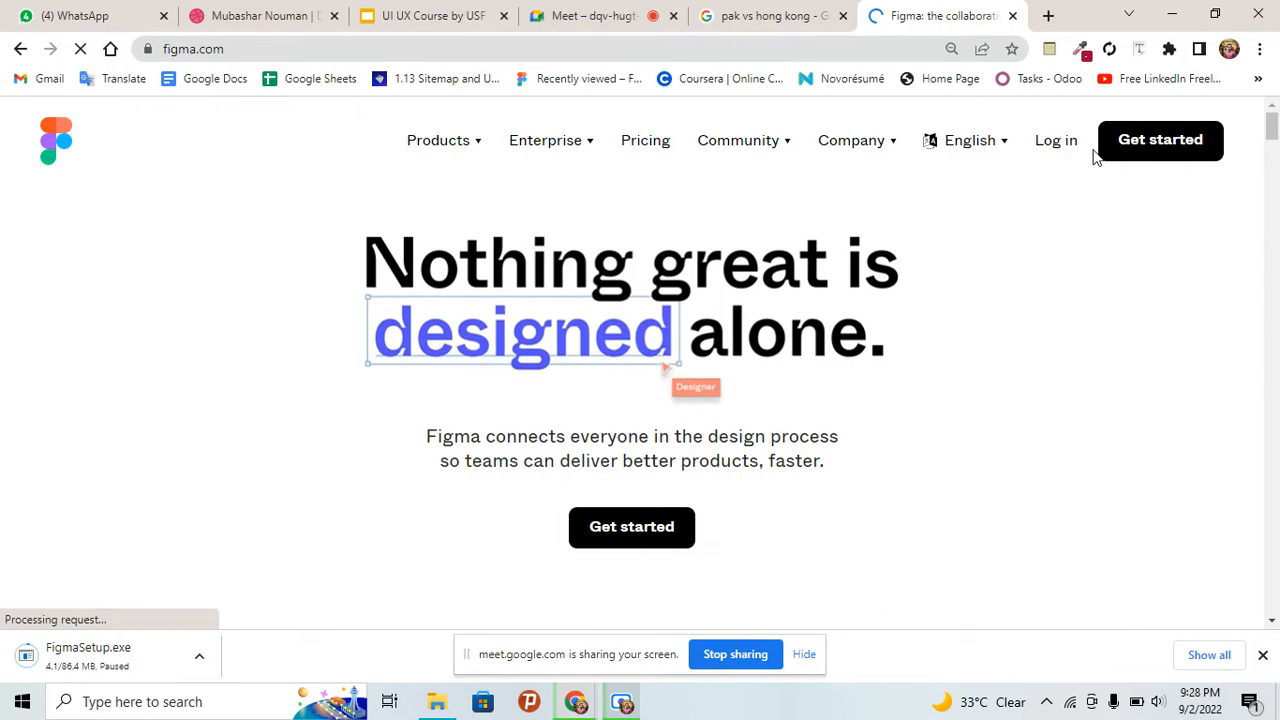
Open the account sign-up page, switch to the login form for existing accounts, and submit the filled-in email and password
{"action": "left_click", "coordinate": [1136, 143]}
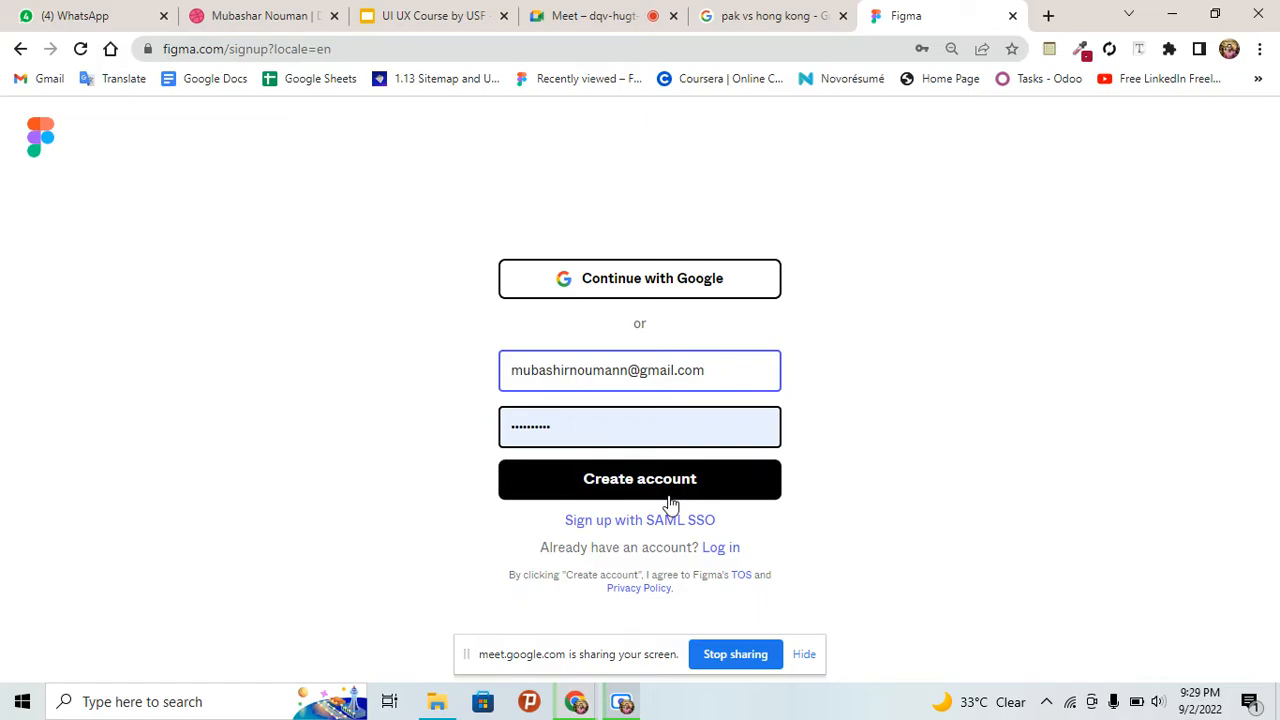
{"action": "left_click", "coordinate": [722, 553]}
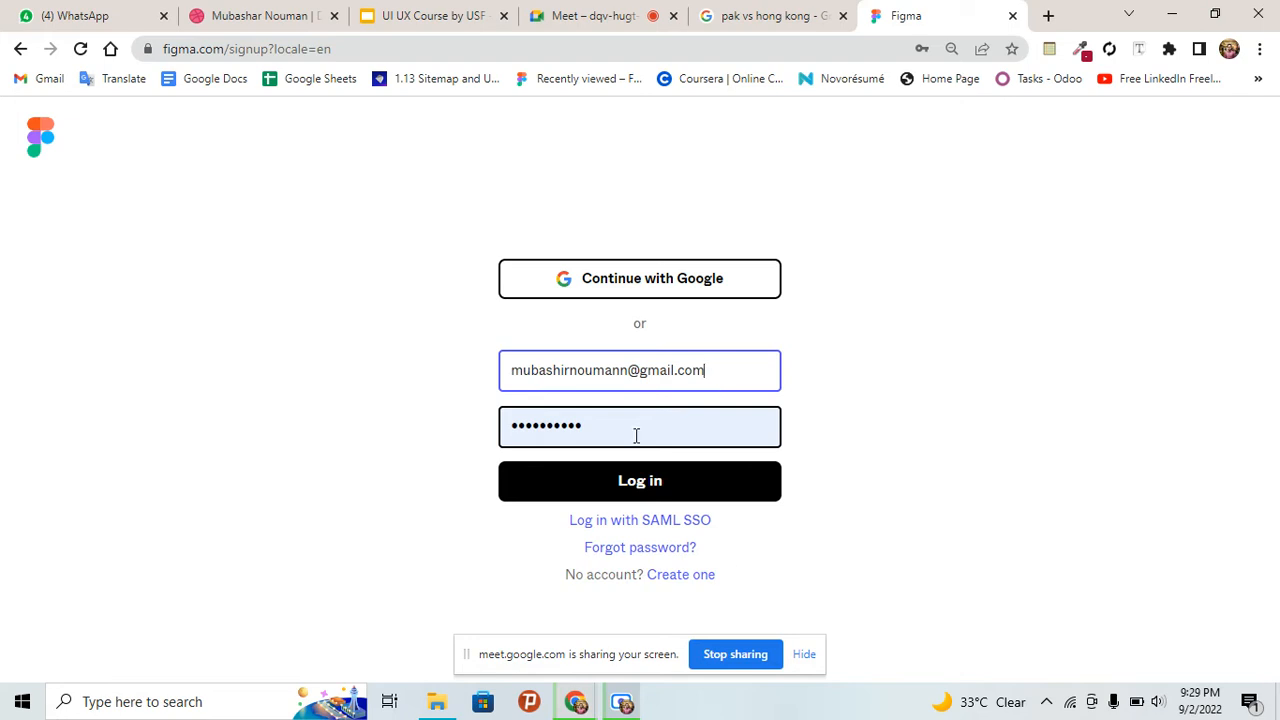
{"action": "left_click", "coordinate": [643, 466]}
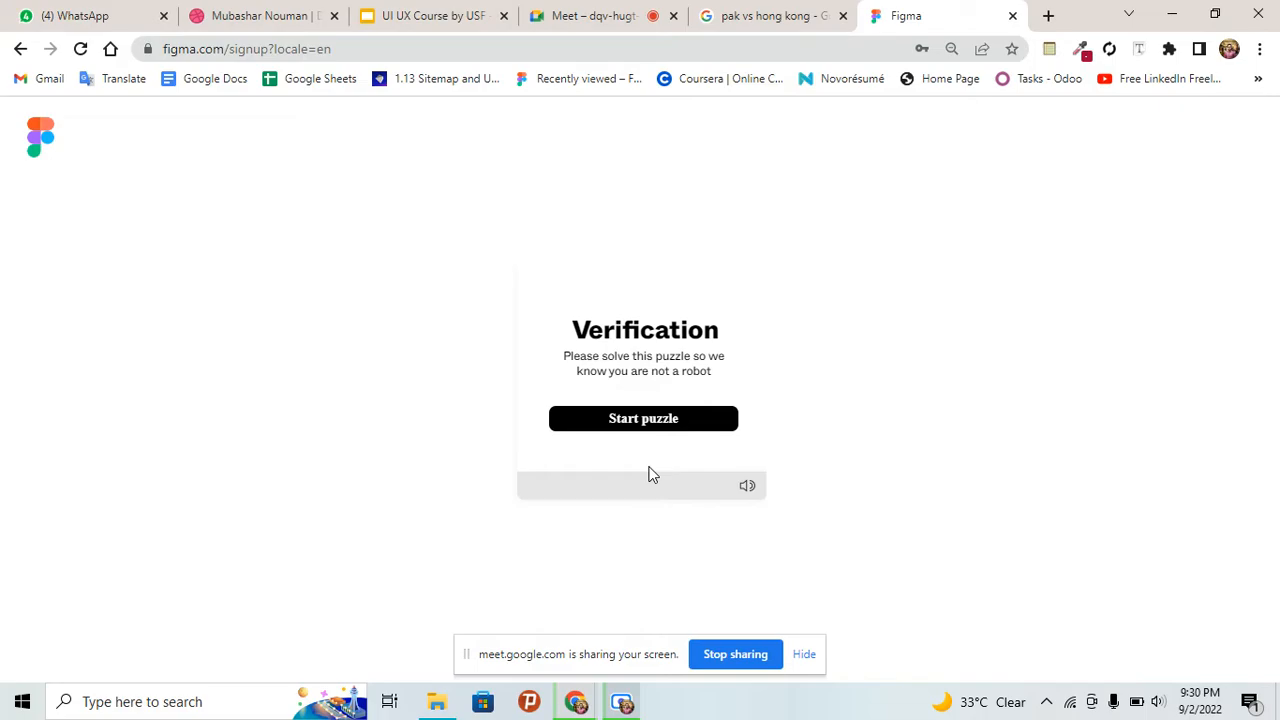
Solve the verification puzzle by picking the cow in each set of pictures
{"action": "left_click", "coordinate": [657, 437]}
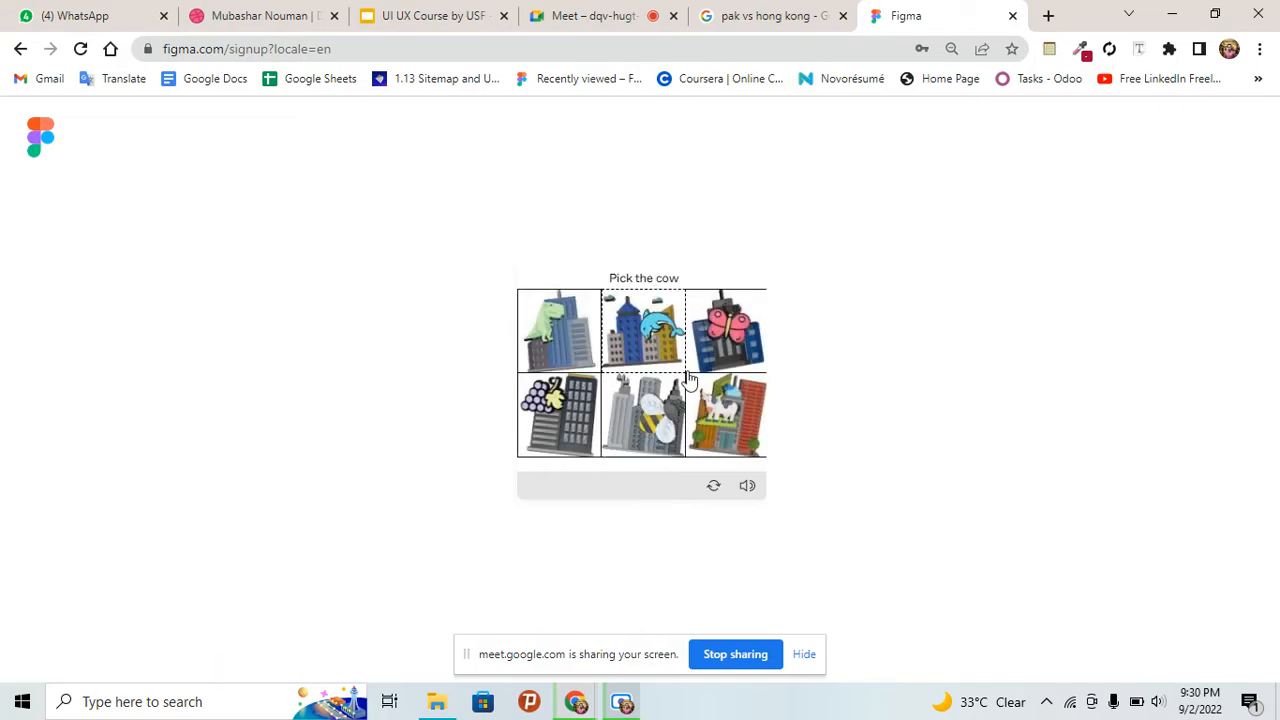
{"action": "left_click", "coordinate": [748, 408]}
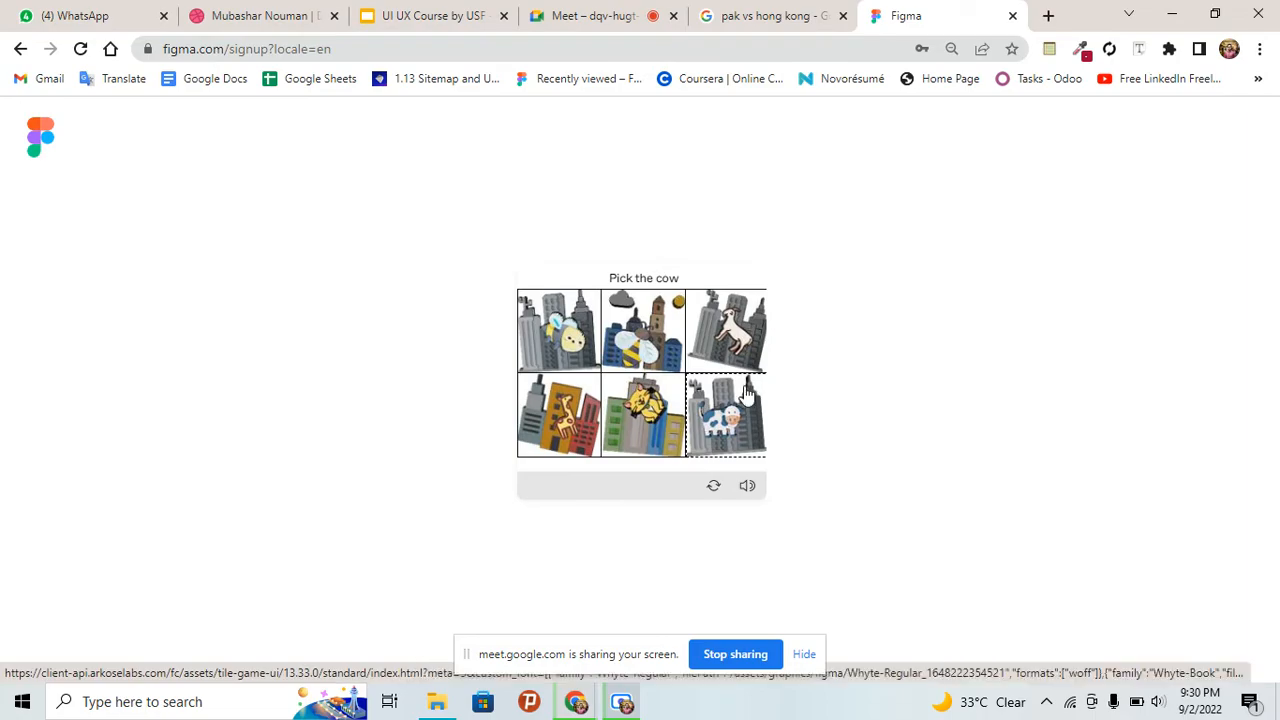
{"action": "left_click", "coordinate": [740, 430]}
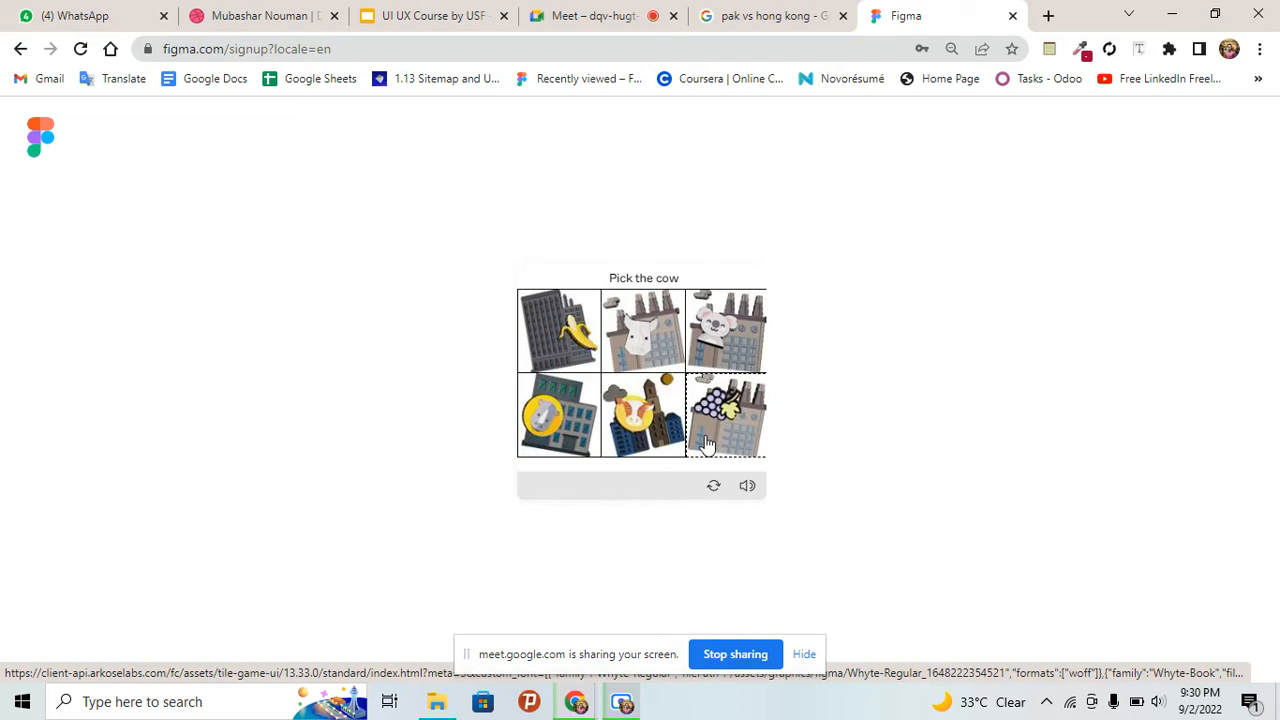
{"action": "left_click", "coordinate": [652, 443]}
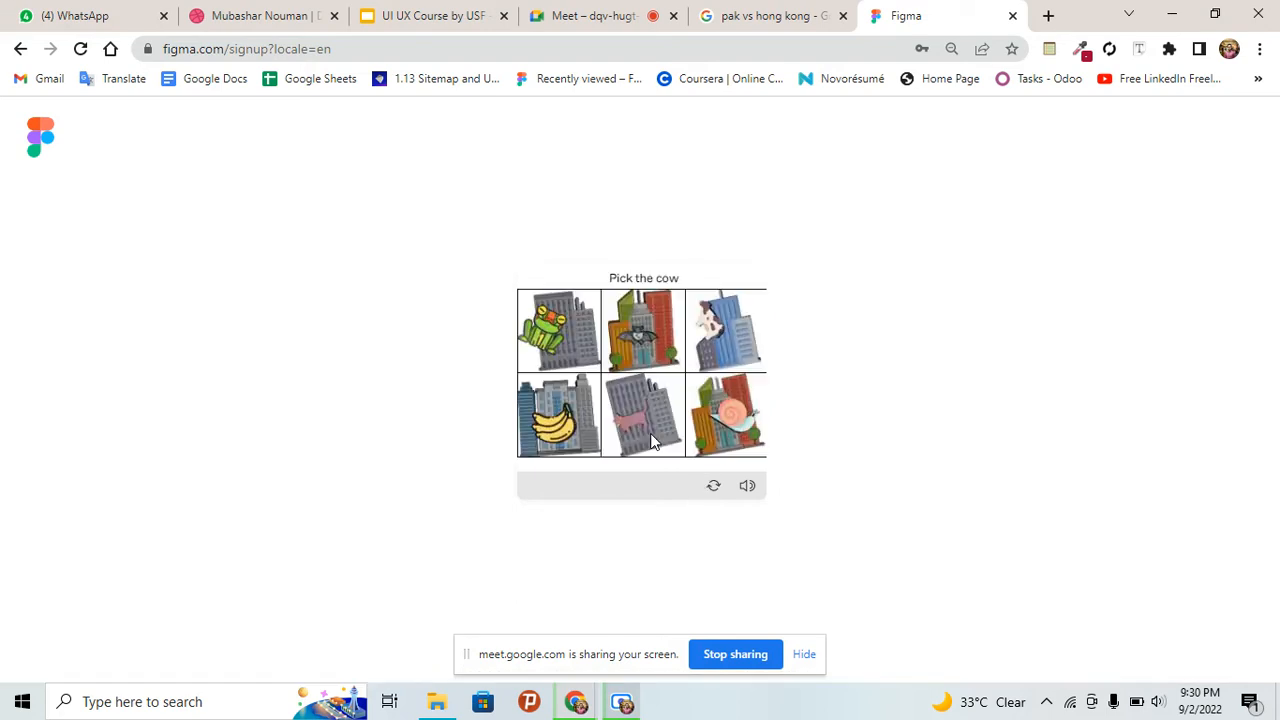
{"action": "left_click", "coordinate": [698, 355]}
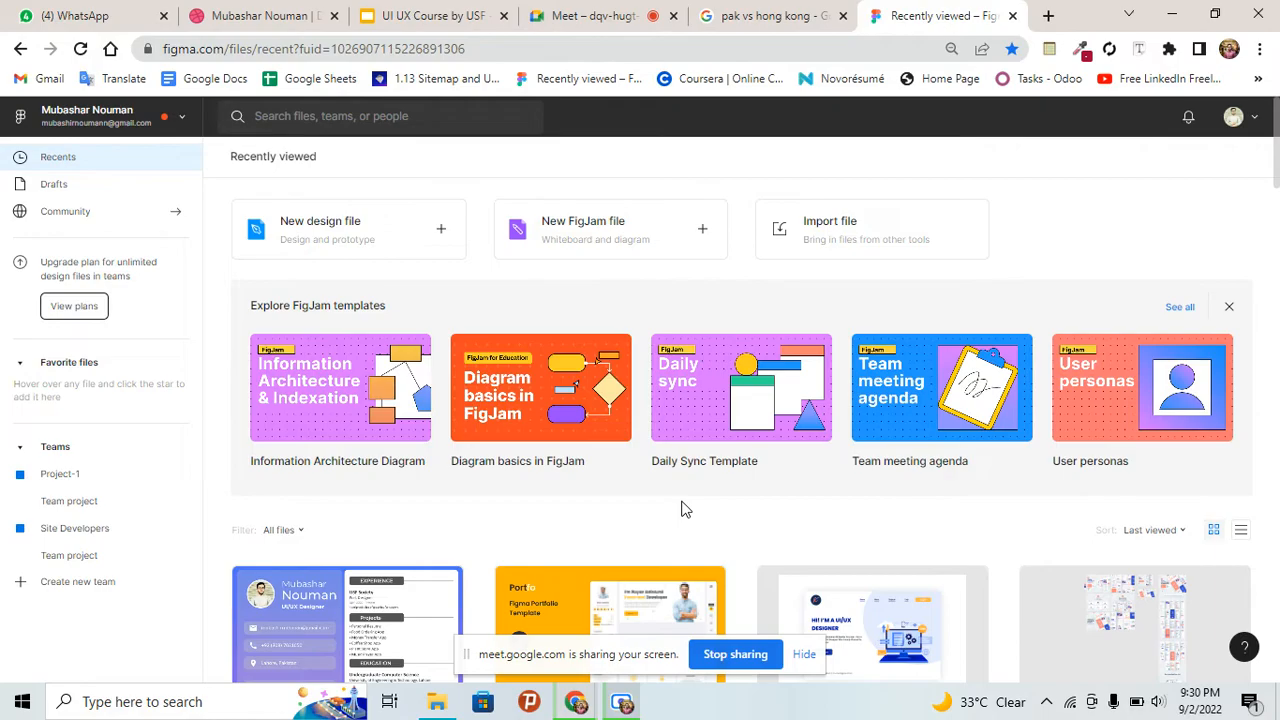
Dismiss the FigJam templates section and look through the recently viewed files
{"action": "left_click", "coordinate": [1230, 308]}
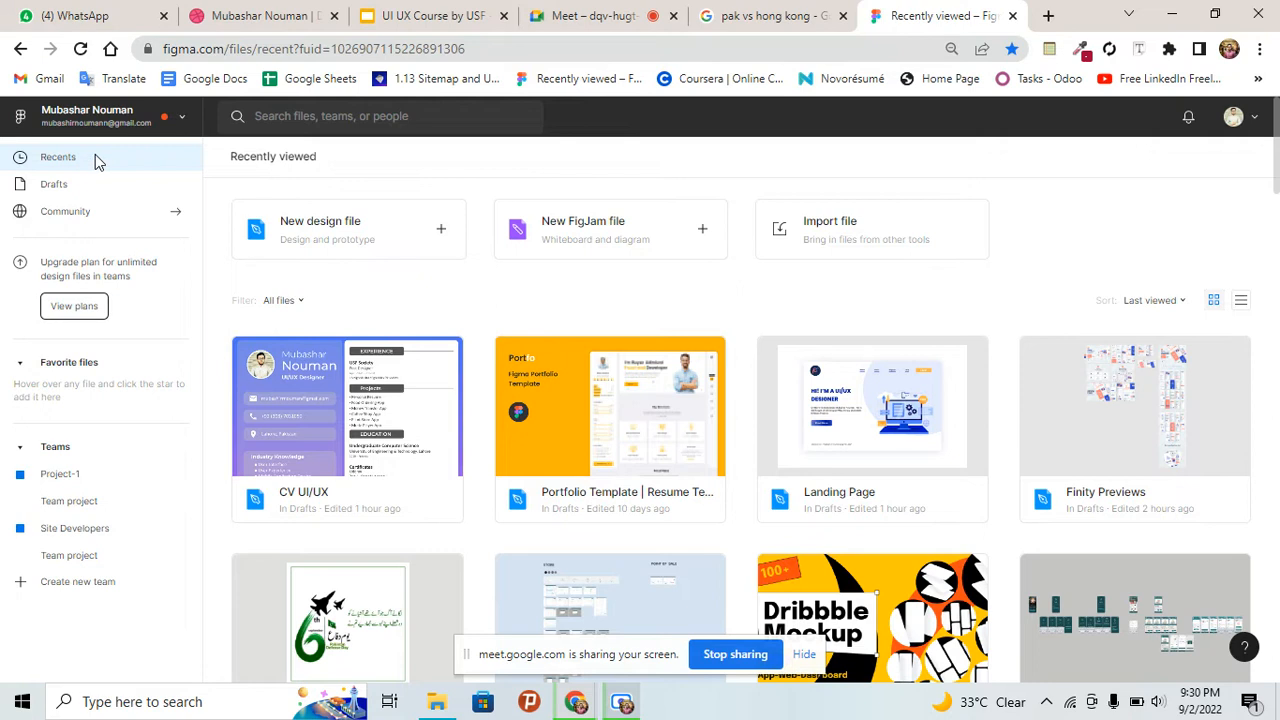
{"action": "scroll", "coordinate": [515, 413], "scroll_direction": "down", "scroll_amount": 3}
{"action": "scroll", "coordinate": [515, 413], "scroll_direction": "down", "scroll_amount": 10}
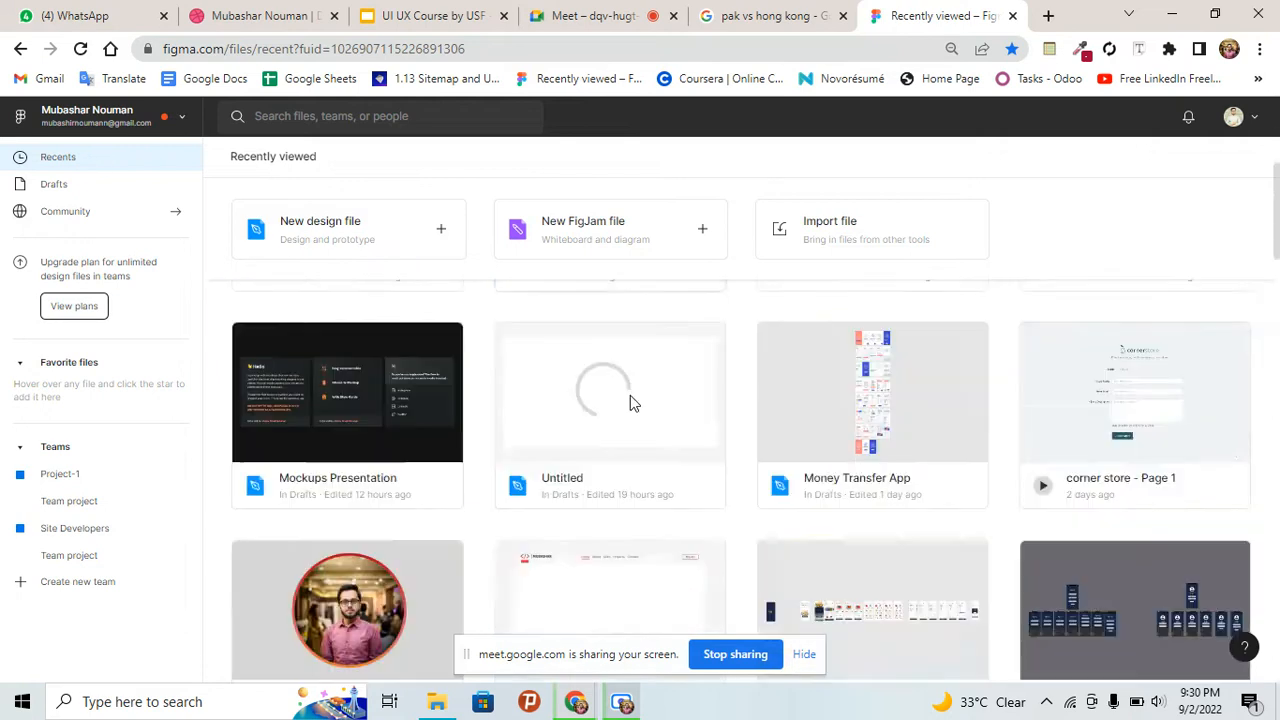
{"action": "scroll", "coordinate": [655, 401], "scroll_direction": "up", "scroll_amount": 12}
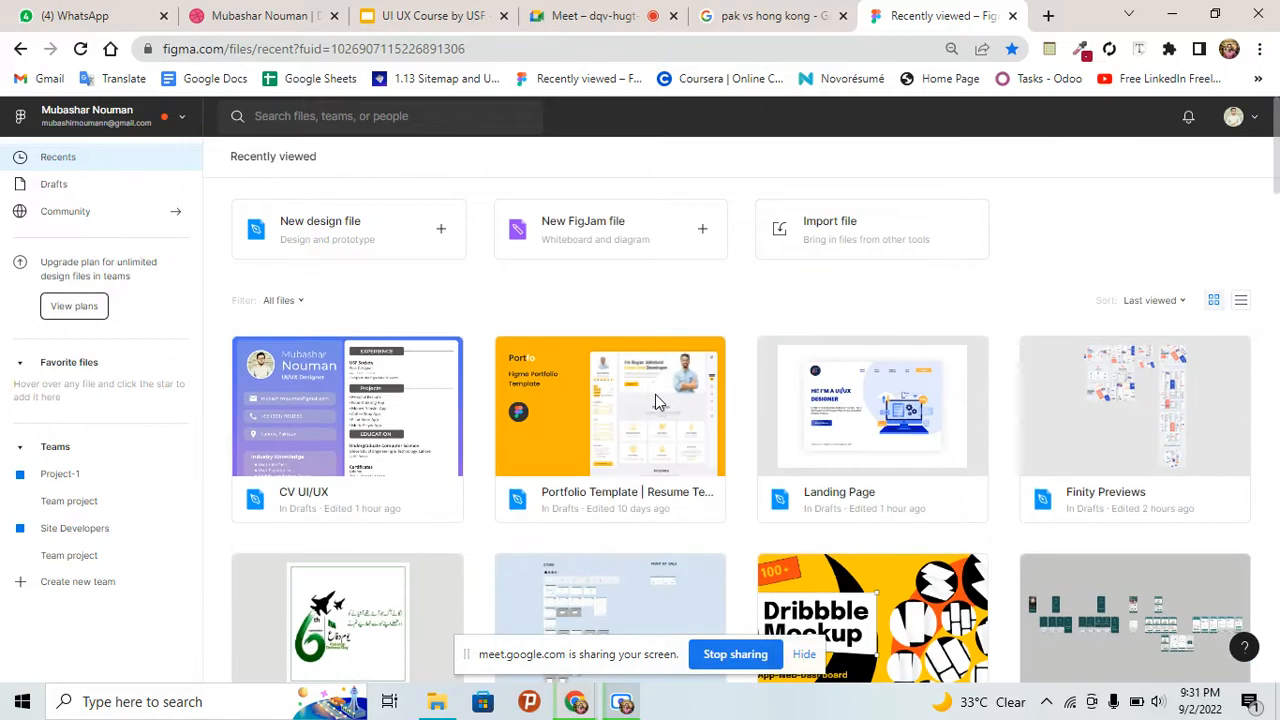
Try to add another project to the Project-1 team, compare the Starter and Professional plans, and close the upgrade offer
{"action": "double_click", "coordinate": [24, 452]}
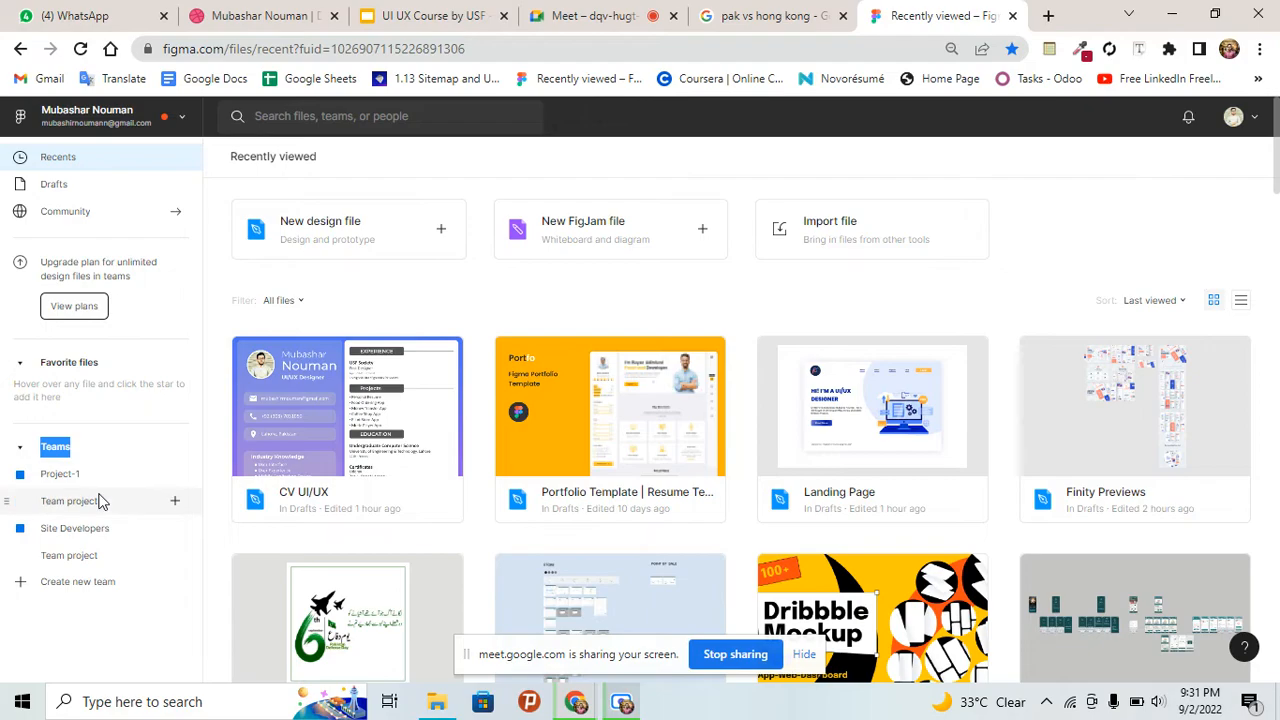
{"action": "left_click", "coordinate": [175, 477]}
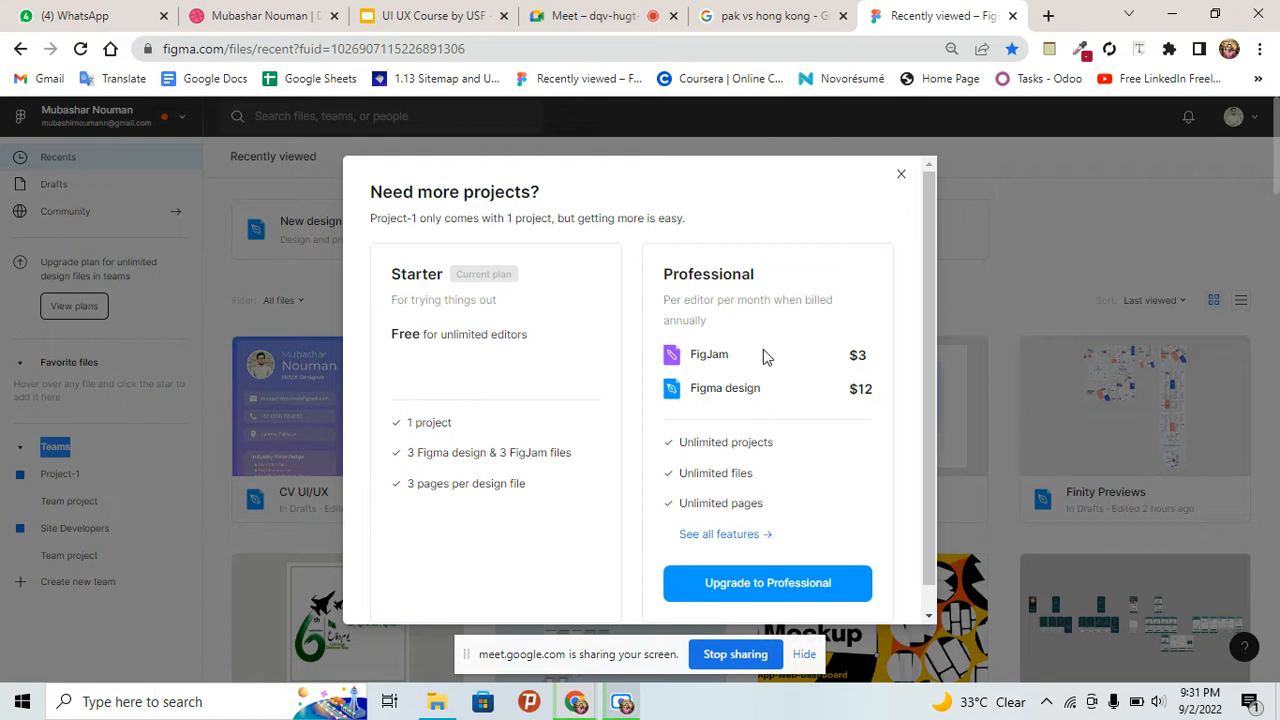
{"action": "scroll", "coordinate": [762, 360], "scroll_direction": "down", "scroll_amount": 1}
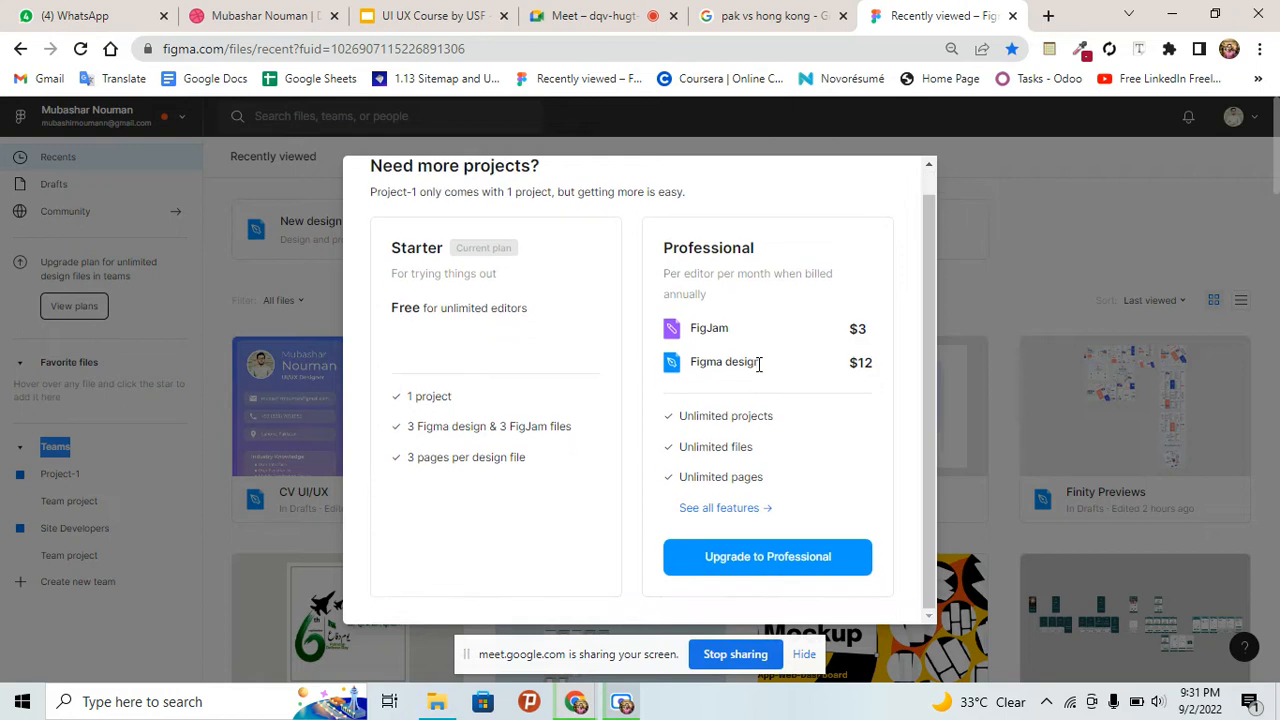
{"action": "scroll", "coordinate": [760, 364], "scroll_direction": "up", "scroll_amount": 1}
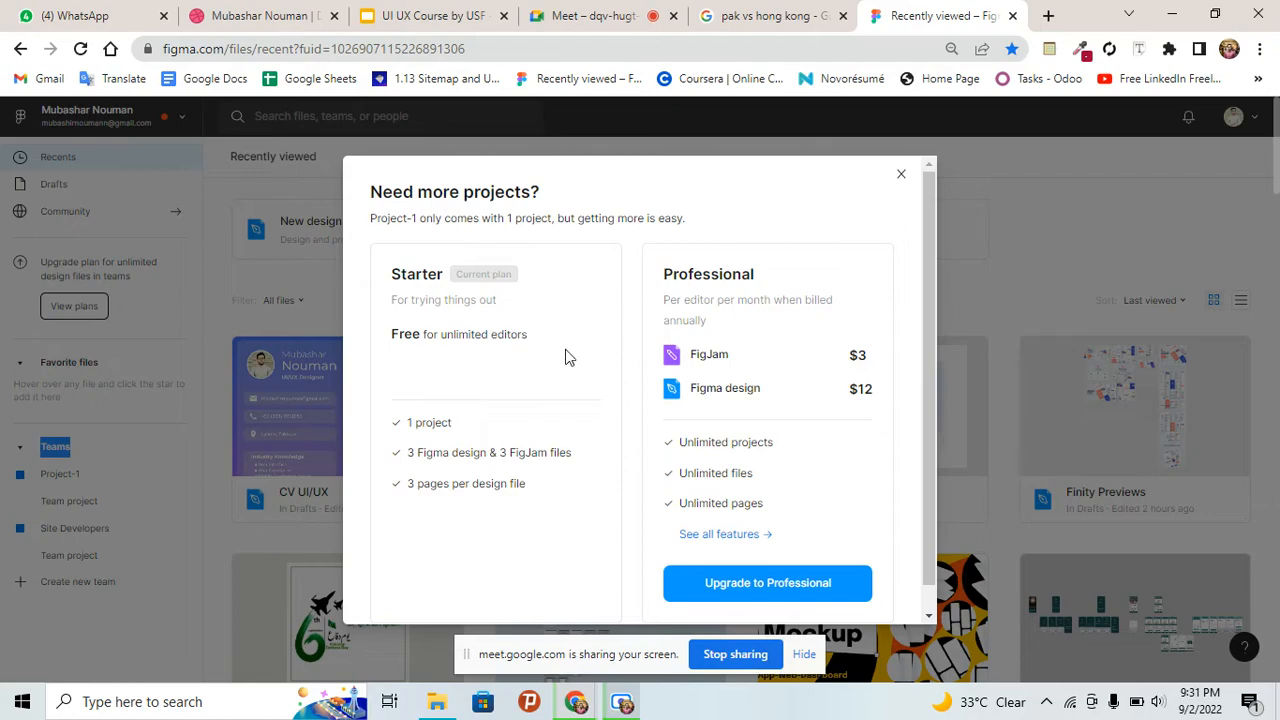
{"action": "left_click", "coordinate": [903, 176]}
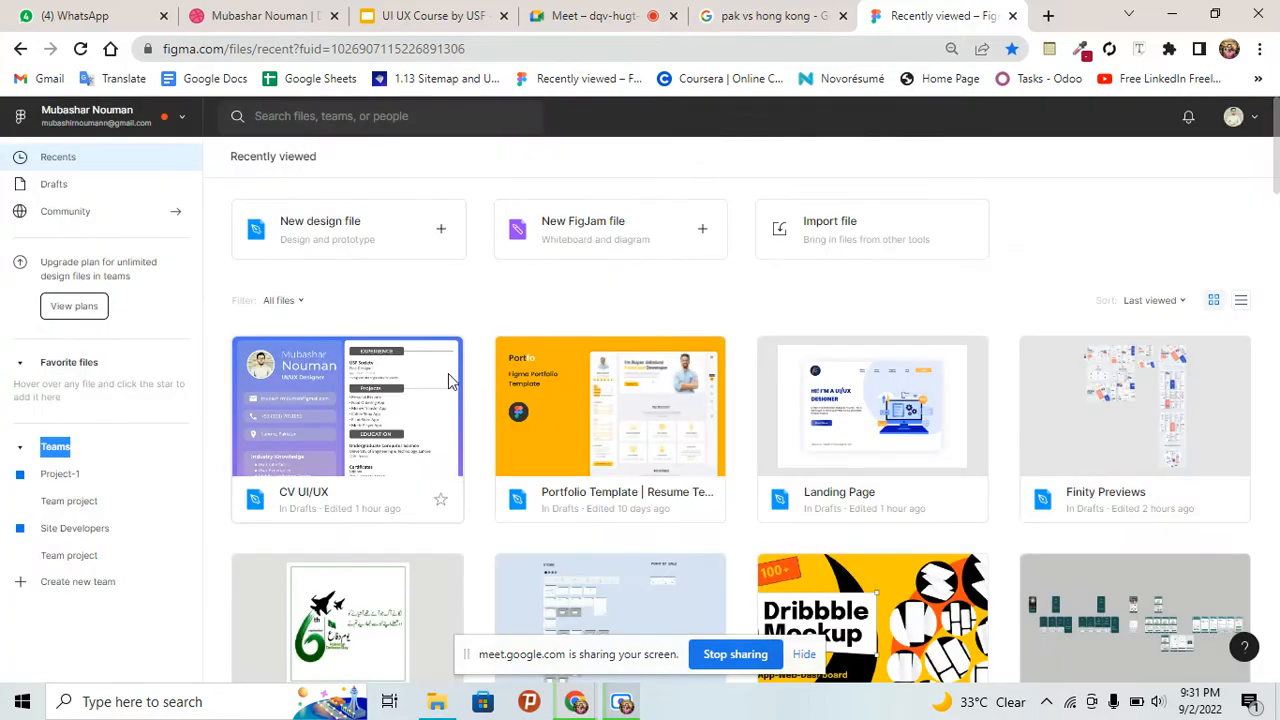
Create a new design file
{"action": "left_click", "coordinate": [330, 229]}
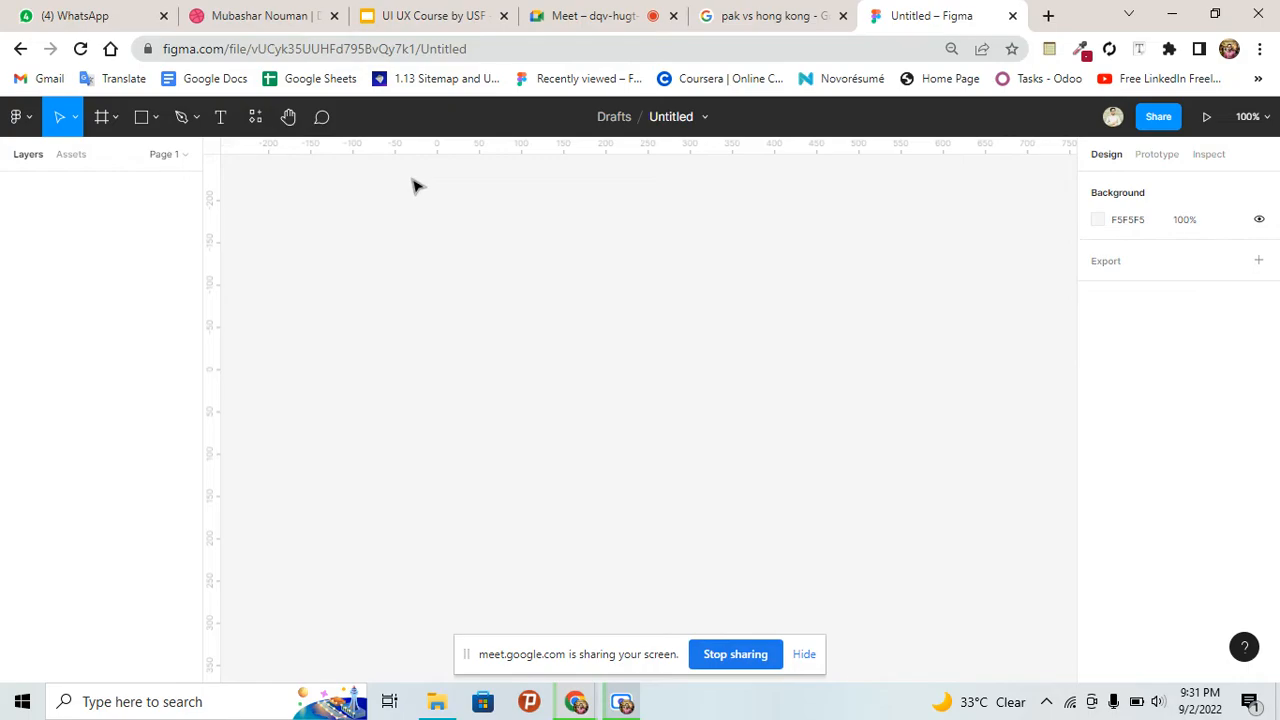
Switch to the Google Meet call to check the in-call messages, and return to the untitled Figma file
{"action": "left_click", "coordinate": [585, 16]}
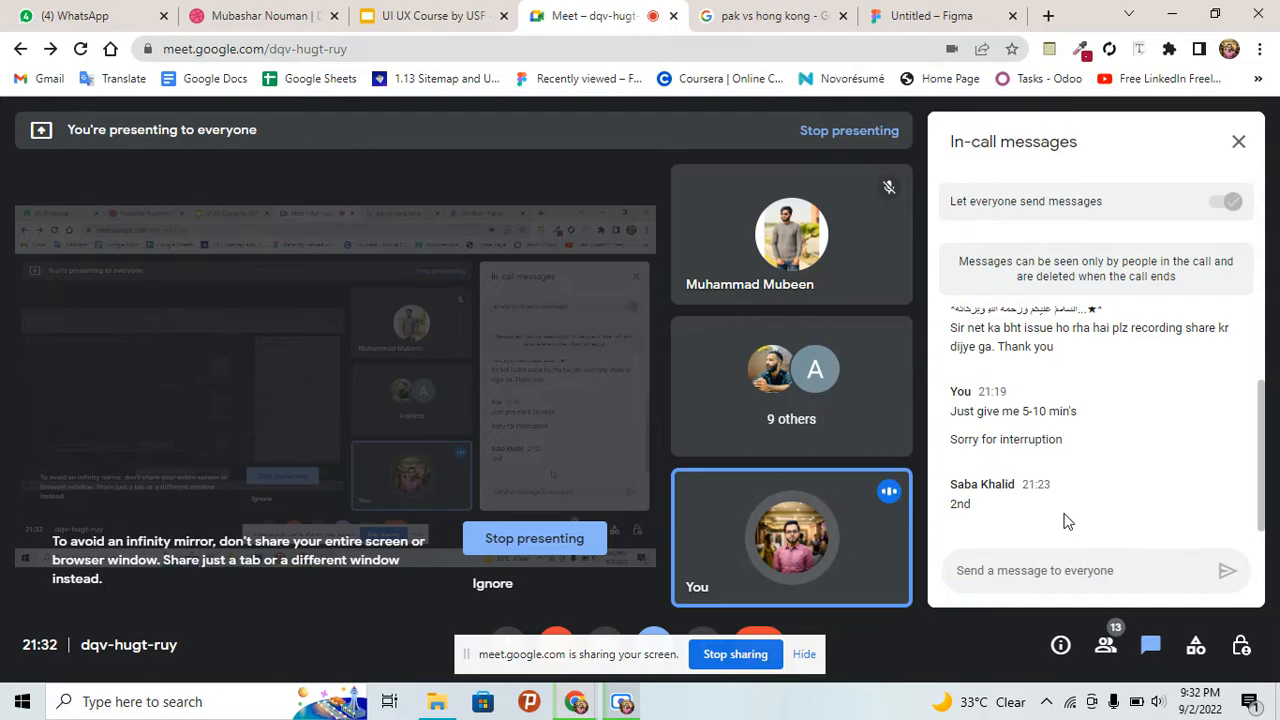
{"action": "left_click", "coordinate": [957, 12]}
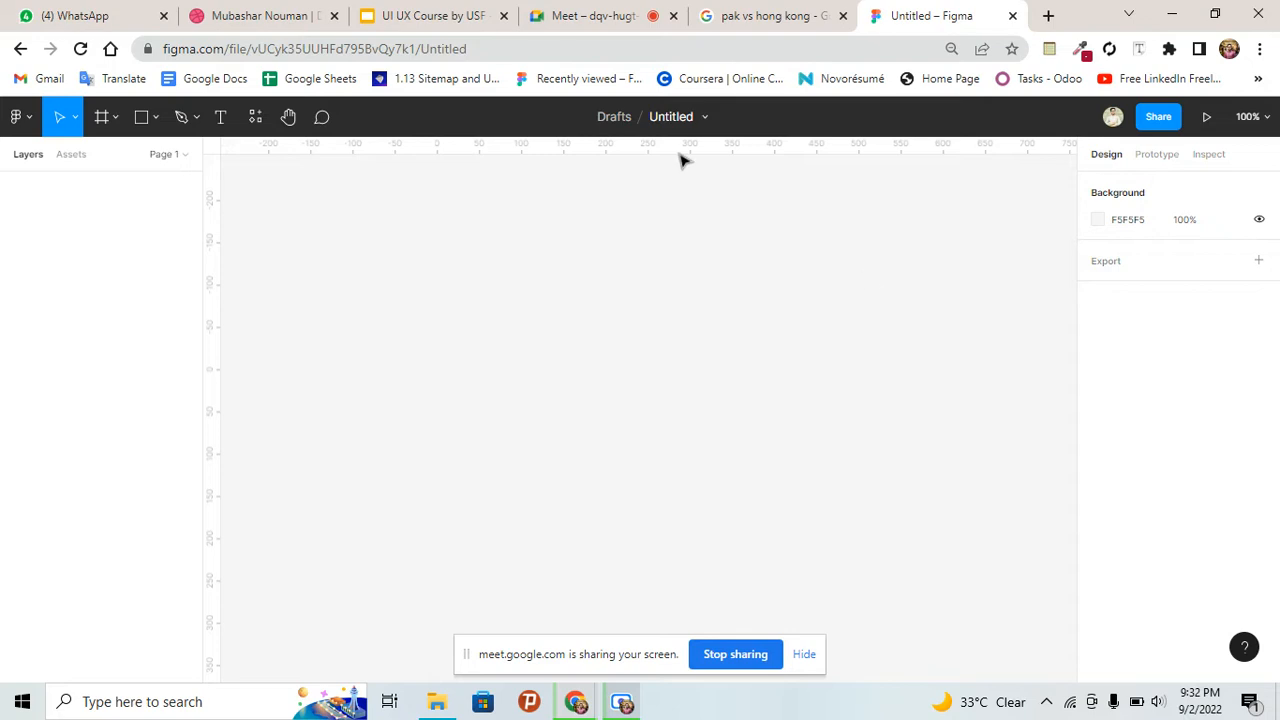
Rename the untitled design file as Workshop-1
{"action": "double_click", "coordinate": [673, 117]}
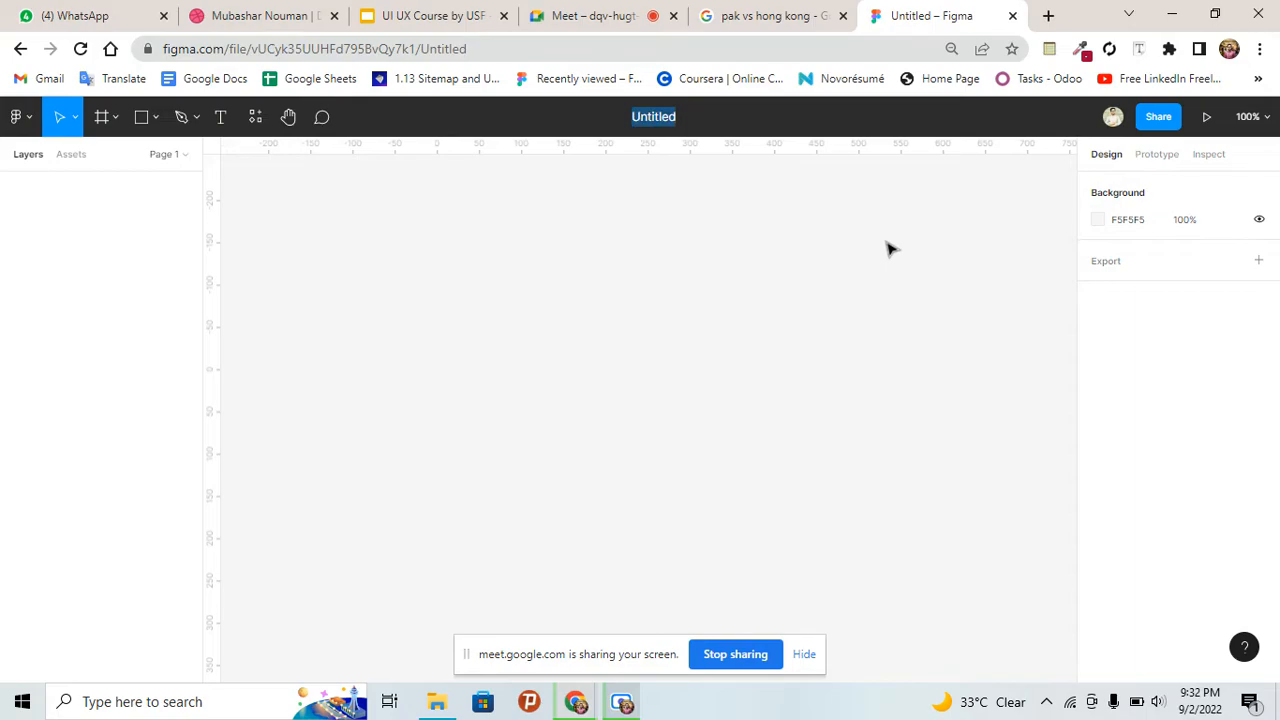
{"action": "type", "text": "Workshop-1"}
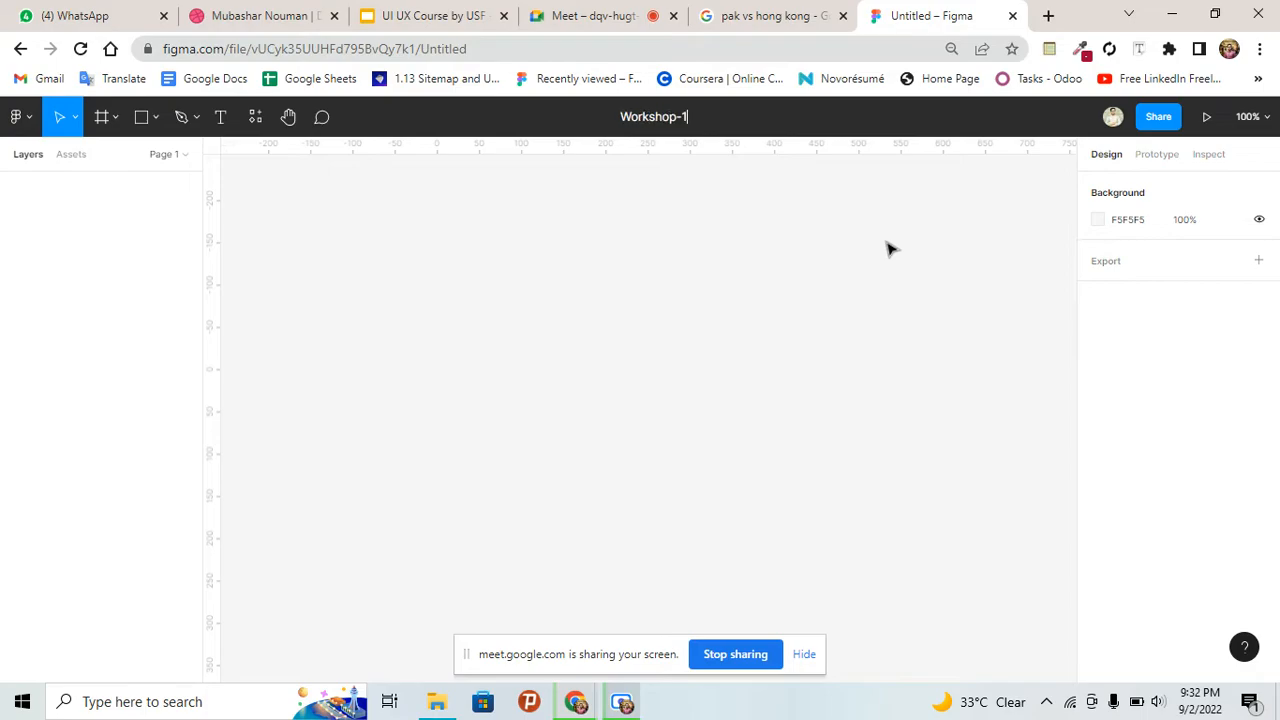
{"action": "key", "text": "Return"}
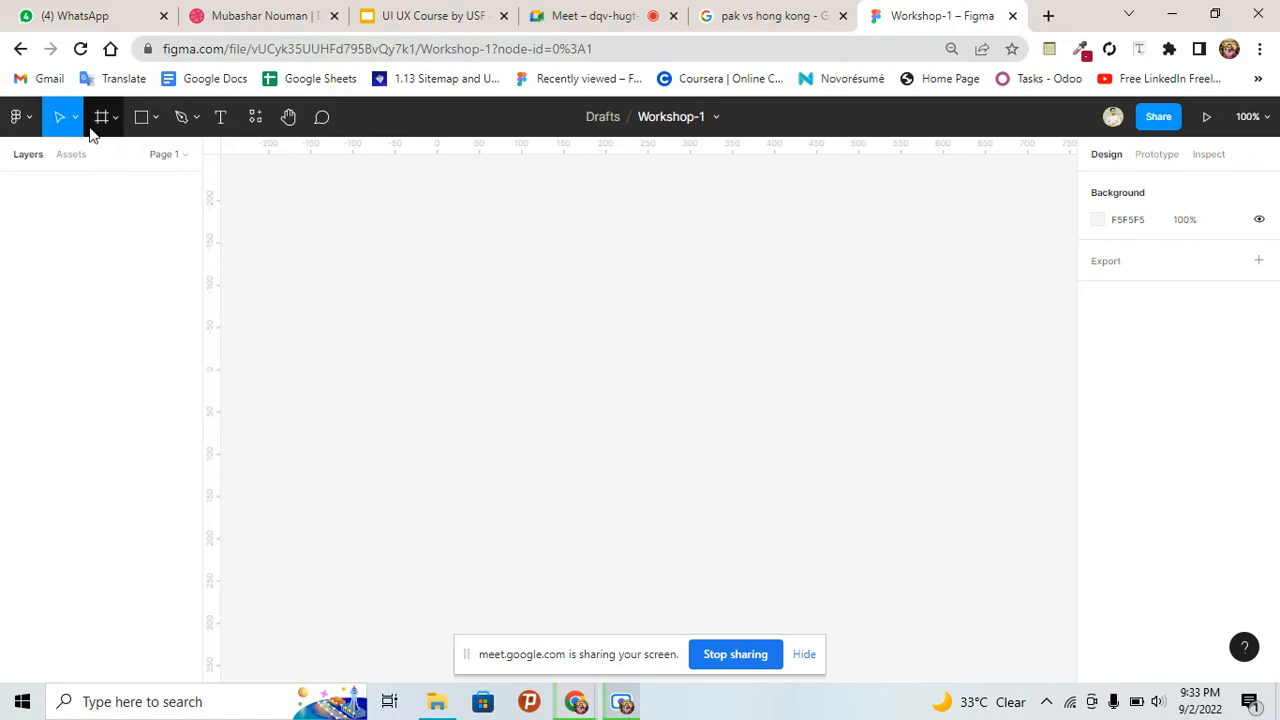
{"action": "left_click", "coordinate": [18, 117]}
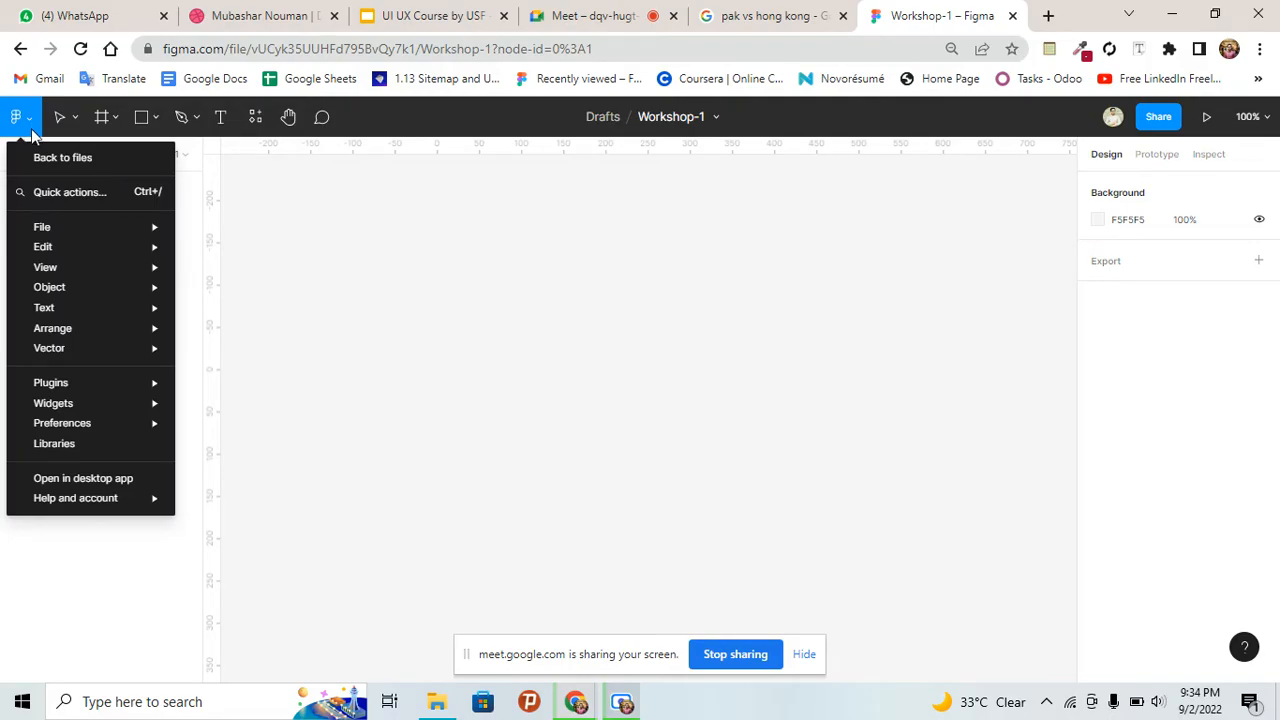
{"action": "mouse_move", "coordinate": [122, 222]}
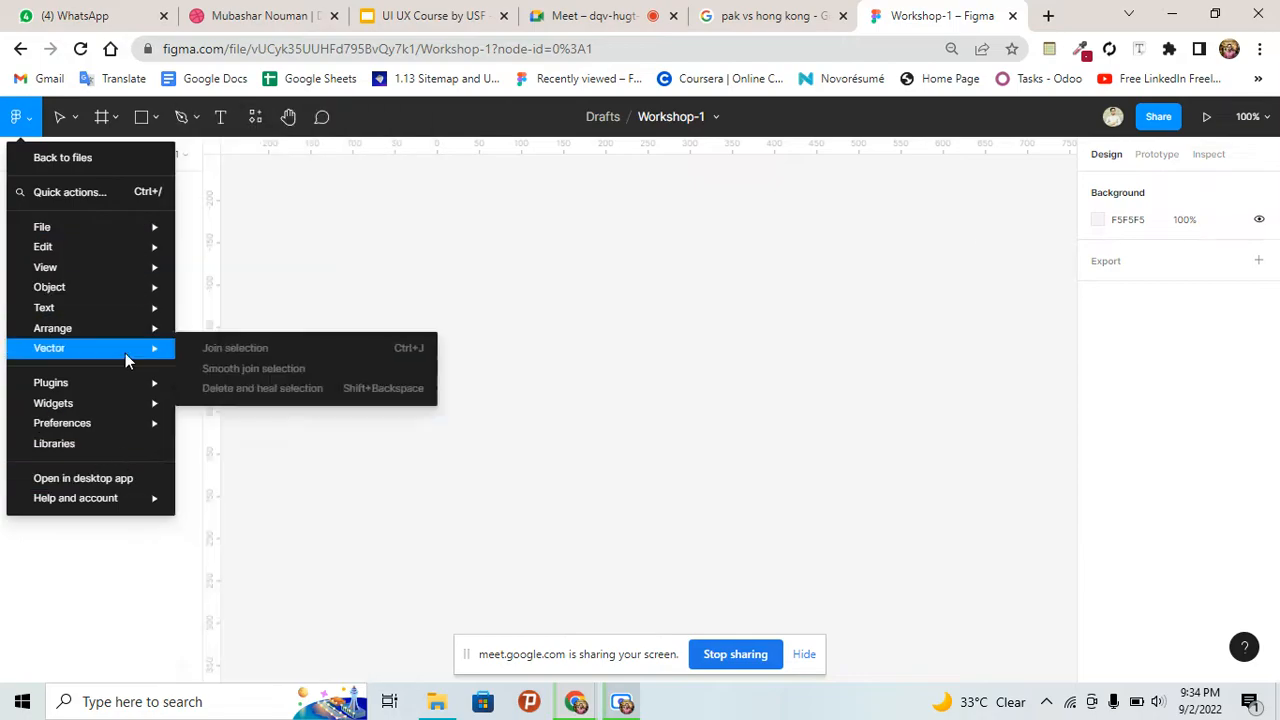
{"action": "mouse_move", "coordinate": [128, 401]}
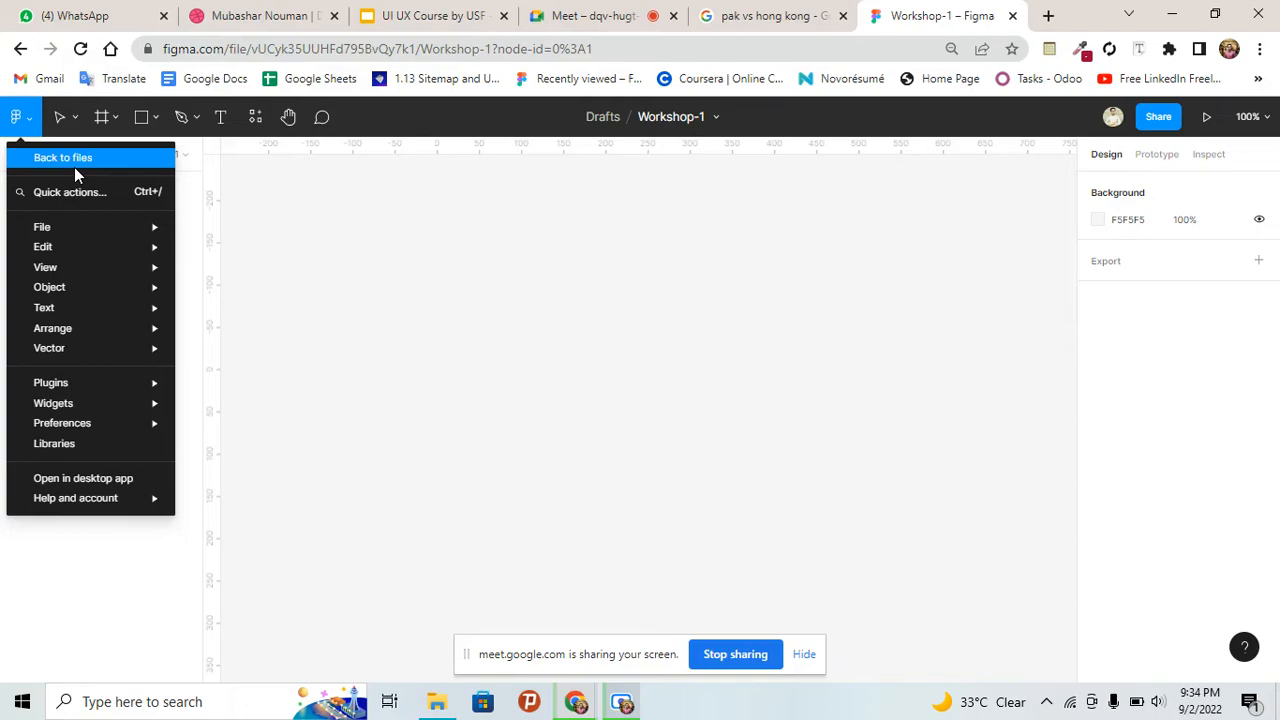
{"action": "left_click", "coordinate": [351, 249]}
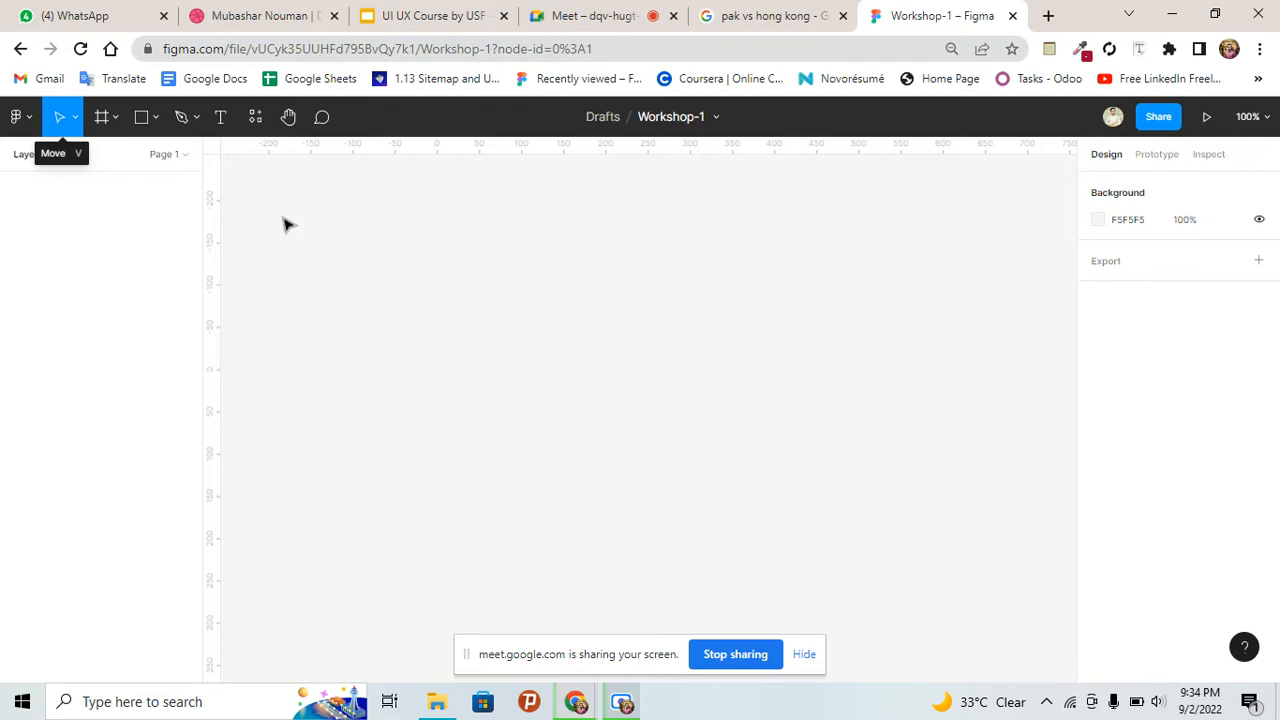
{"action": "left_click_drag", "start_coordinate": [280, 217], "coordinate": [495, 352]}
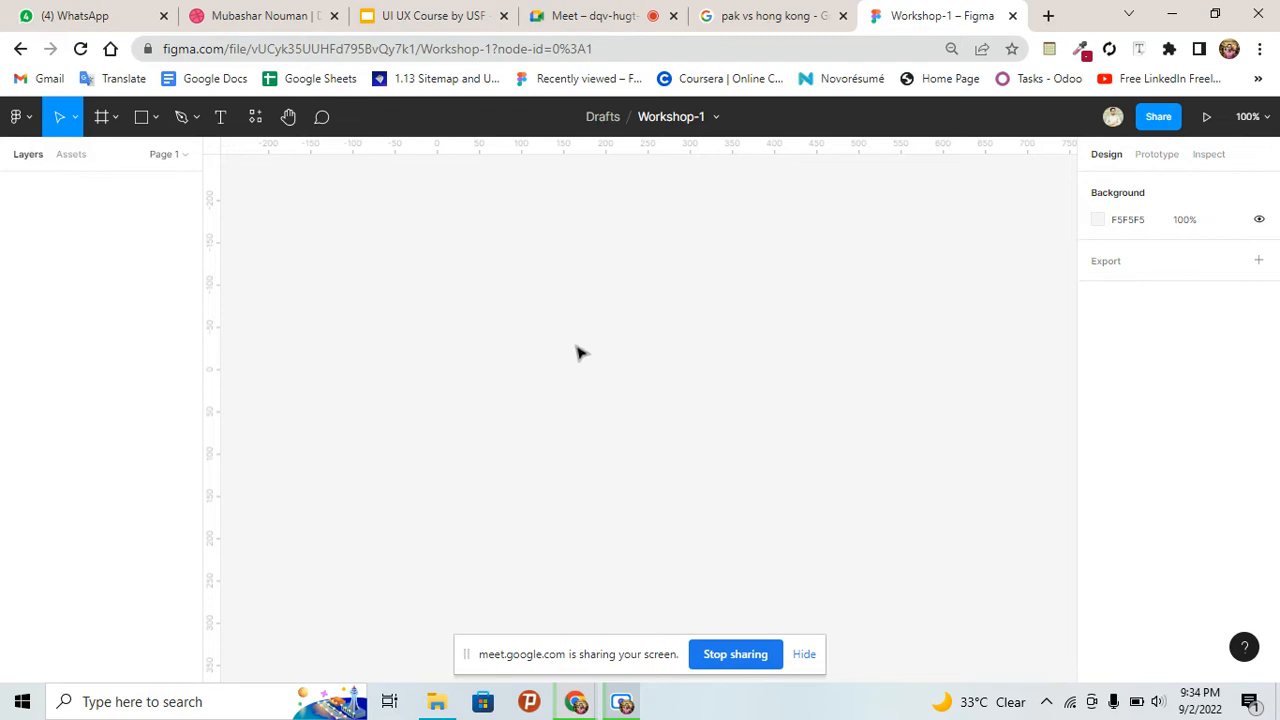
{"action": "left_click_drag", "start_coordinate": [408, 277], "coordinate": [612, 400]}
{"action": "left_click_drag", "start_coordinate": [254, 210], "coordinate": [516, 358]}
Try out the Move tool on a freehand rectangle about 446 × 287 and delete the rectangle
{"action": "left_click", "coordinate": [141, 119]}
{"action": "left_click_drag", "start_coordinate": [369, 206], "coordinate": [746, 448]}
{"action": "mouse_move", "coordinate": [600, 333]}
{"action": "left_mouse_down"}
{"action": "mouse_move", "coordinate": [674, 425]}
{"action": "mouse_move", "coordinate": [584, 350]}
{"action": "mouse_move", "coordinate": [733, 394]}
{"action": "mouse_move", "coordinate": [697, 390]}
{"action": "left_mouse_up"}
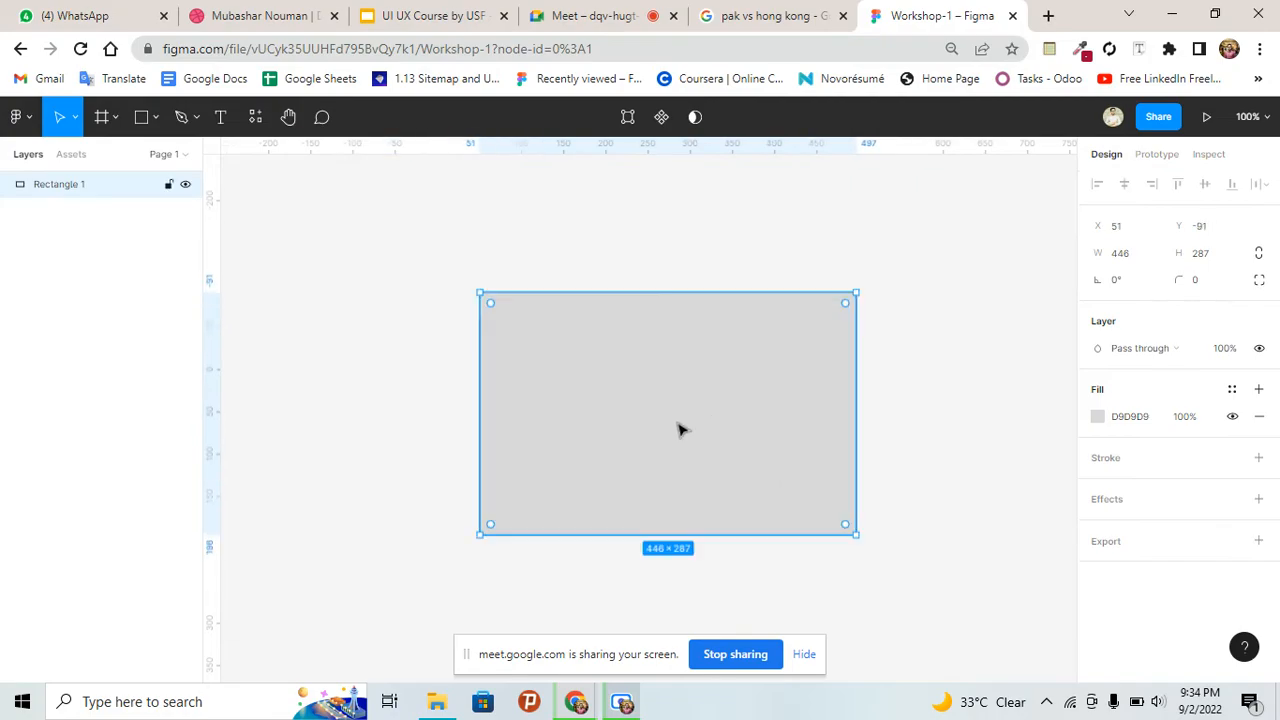
{"action": "key", "text": "Delete"}
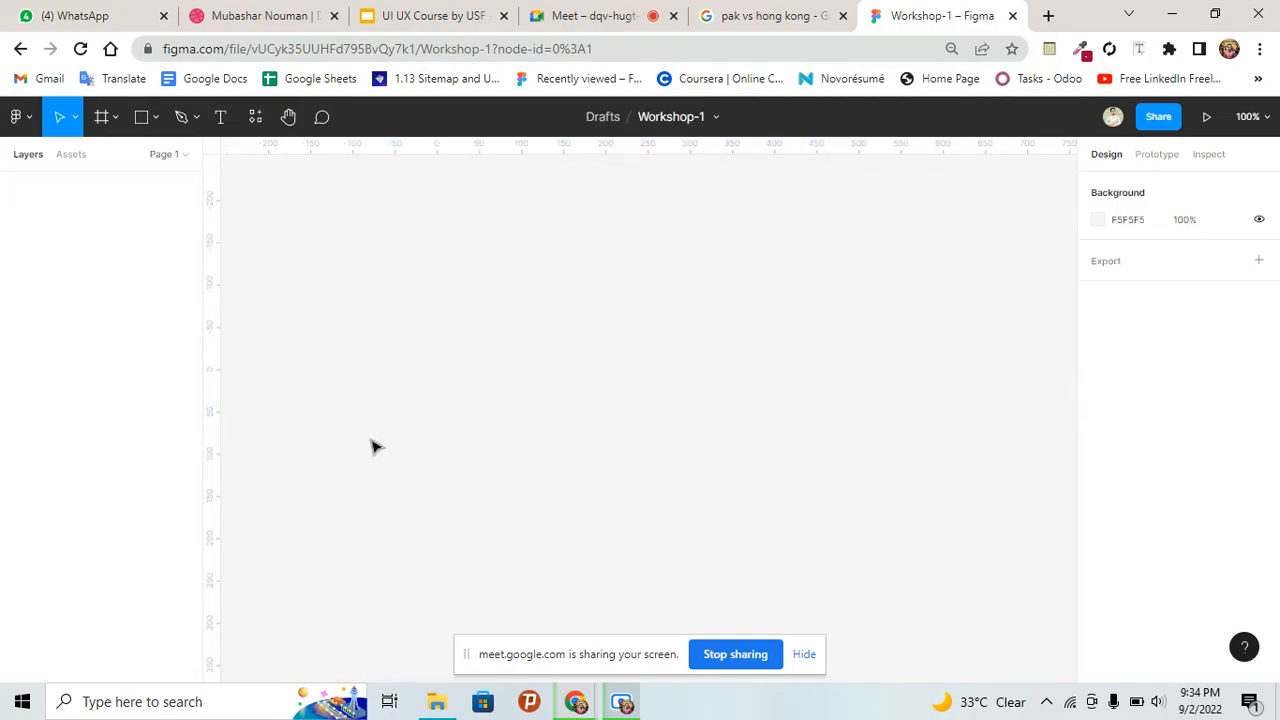
Start the Frame tool and show the phone frame presets
{"action": "left_click", "coordinate": [104, 116]}
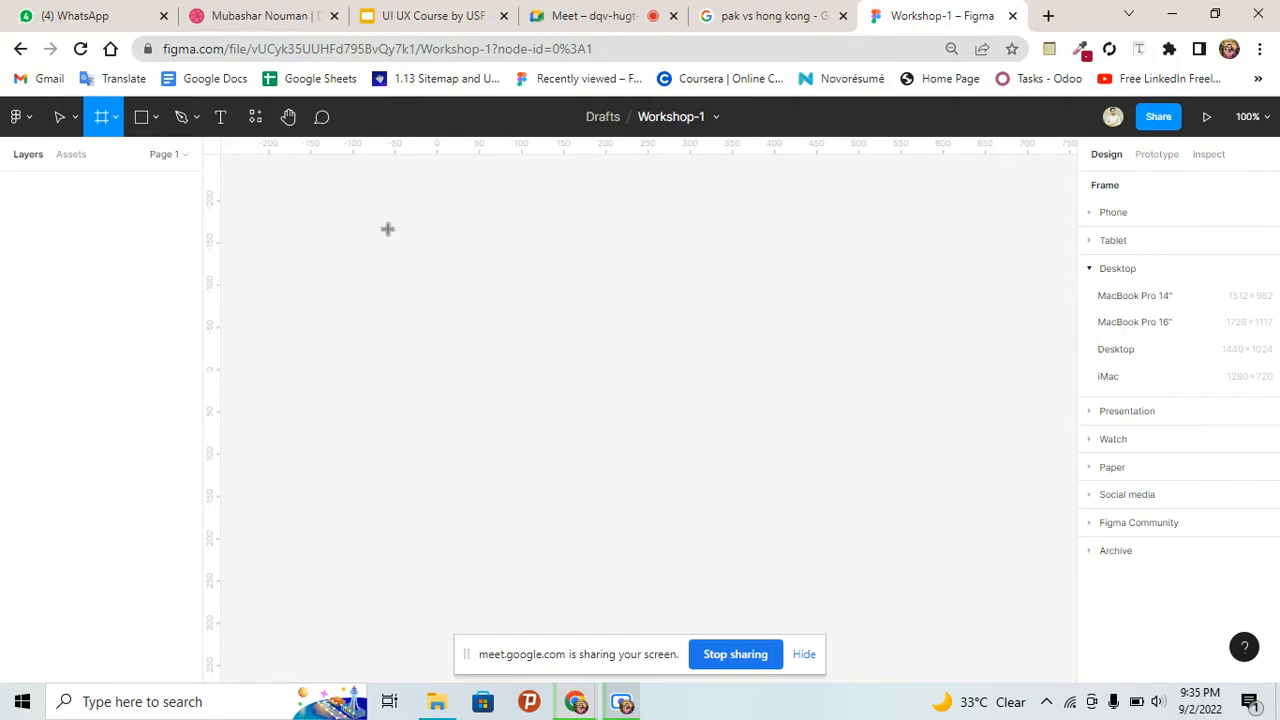
{"action": "left_click", "coordinate": [60, 117]}
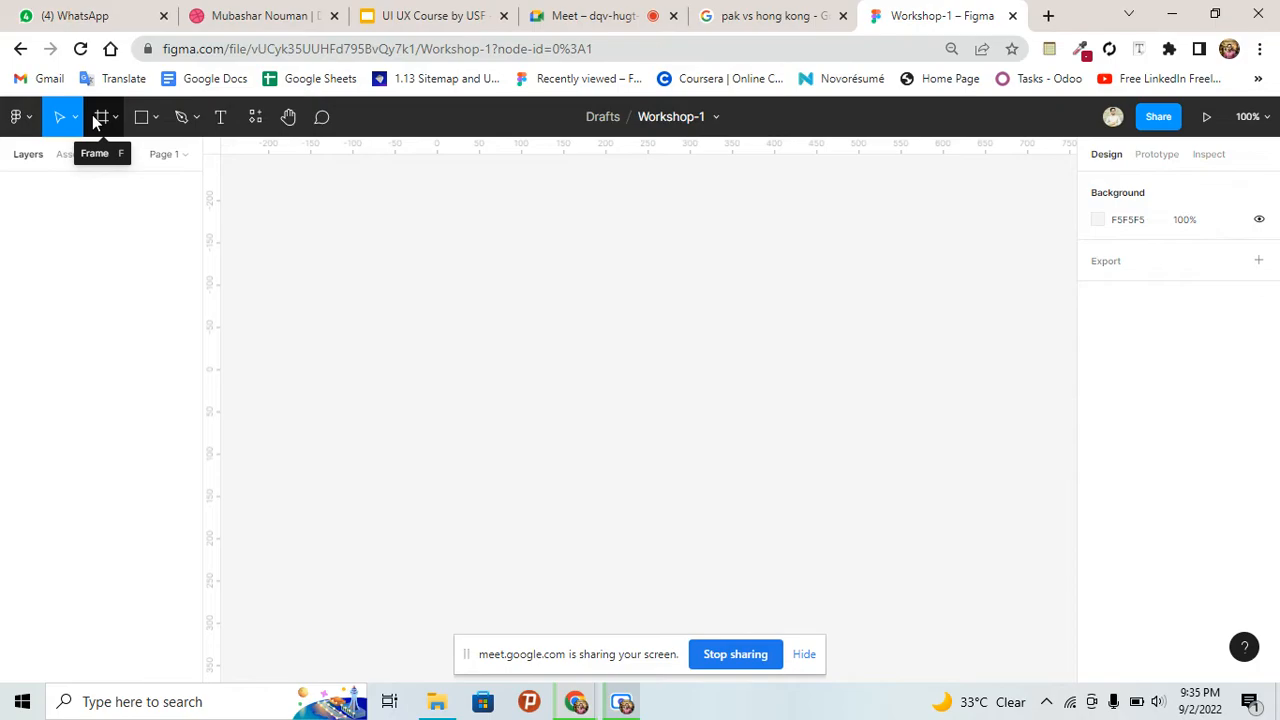
{"action": "left_click", "coordinate": [95, 125]}
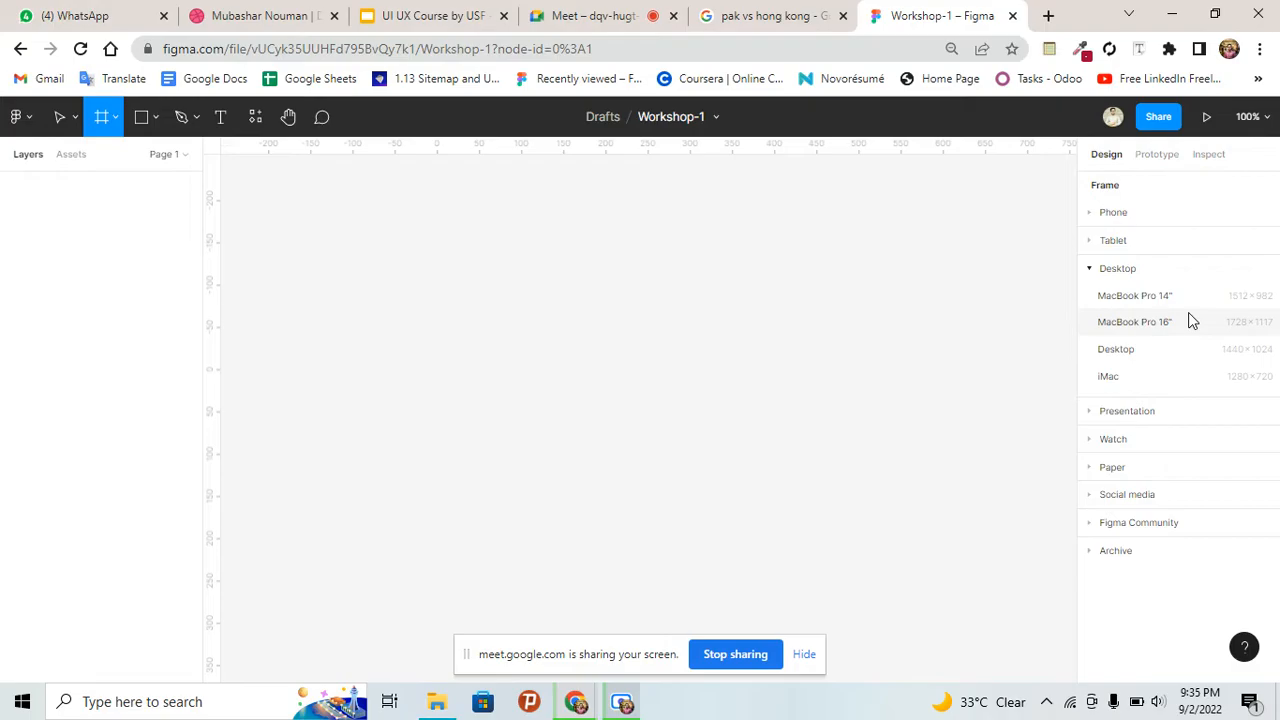
{"action": "left_click", "coordinate": [1095, 214]}
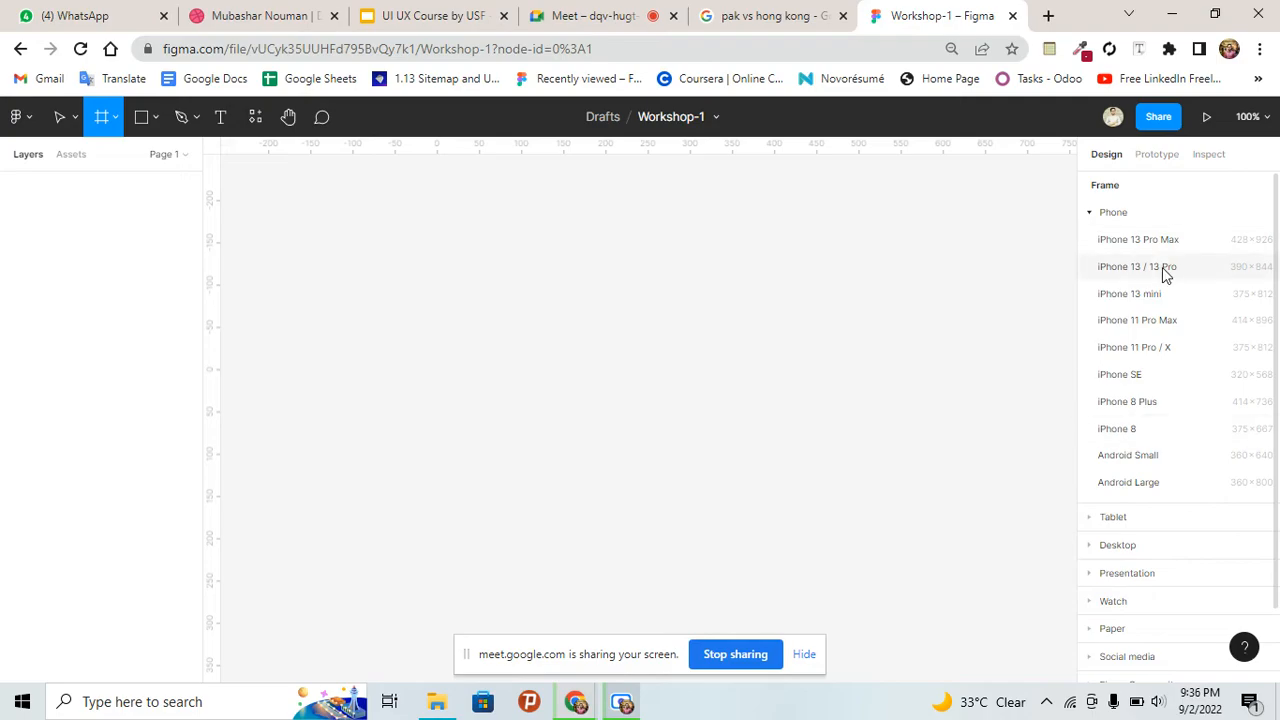
Switch to the UI UX Course by USF slides to view the mobile app screens on slide 3, and return to the Workshop-1 file
{"action": "left_click", "coordinate": [425, 16]}
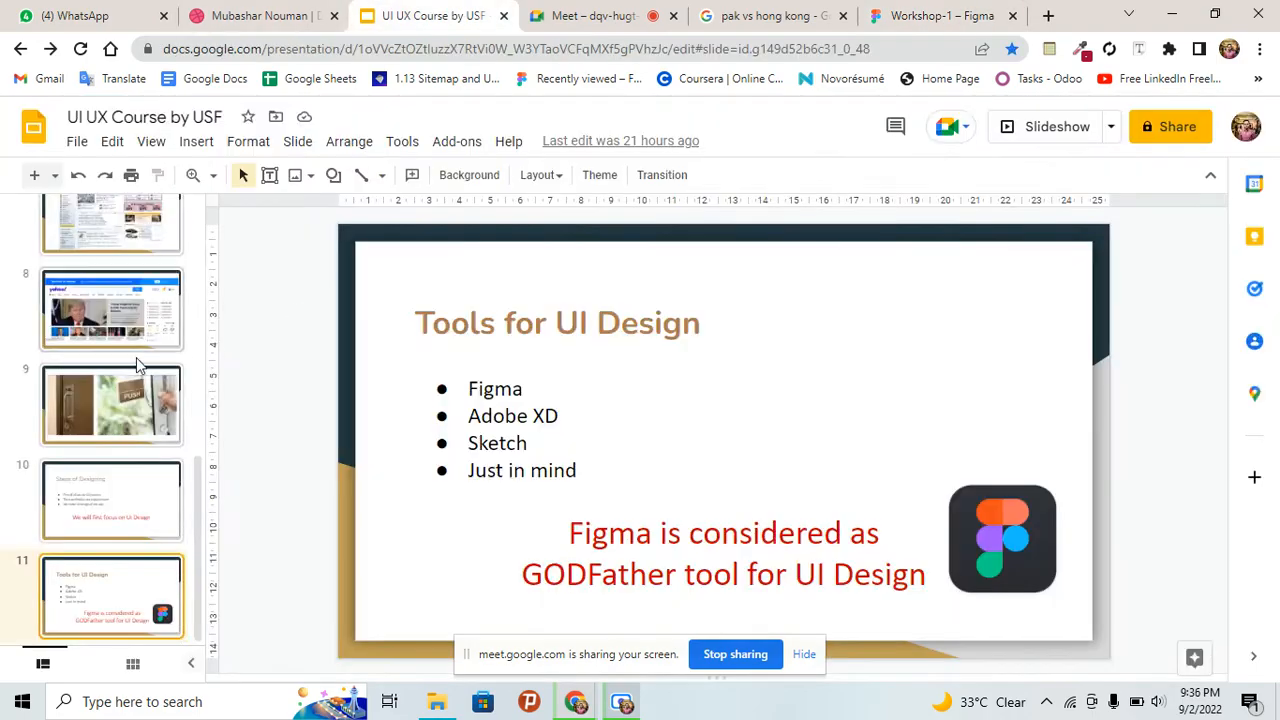
{"action": "scroll", "coordinate": [137, 371], "scroll_direction": "up", "scroll_amount": 5}
{"action": "left_click", "coordinate": [95, 328]}
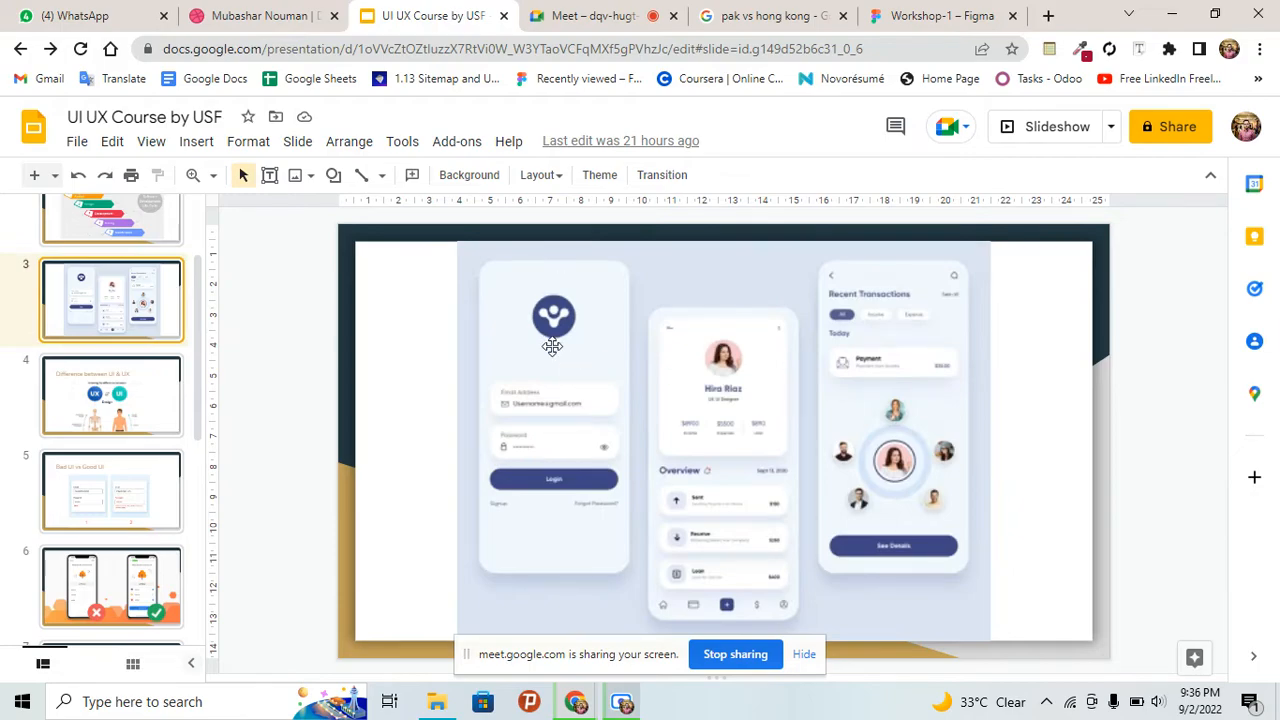
{"action": "left_click", "coordinate": [905, 15]}
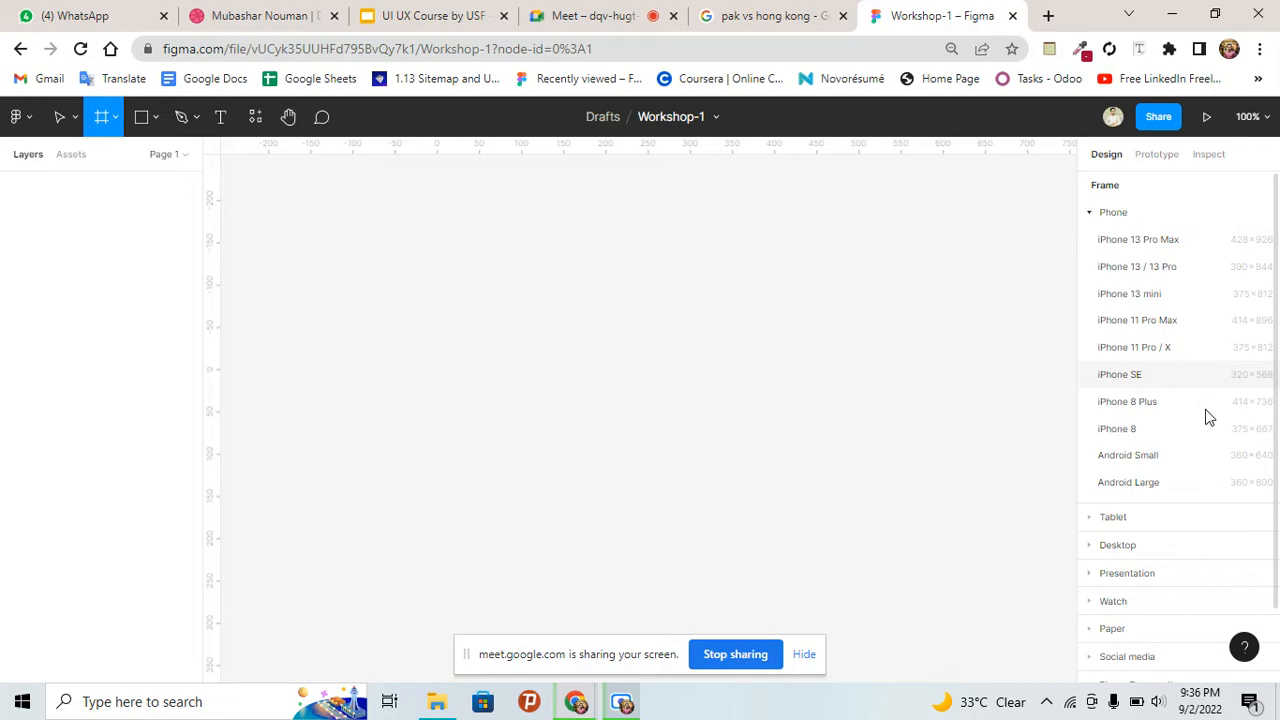
Examine the preset frame sizes offered for phones, tablets, desktops, presentations and watches
{"action": "scroll", "coordinate": [1203, 446], "scroll_direction": "down", "scroll_amount": 1}
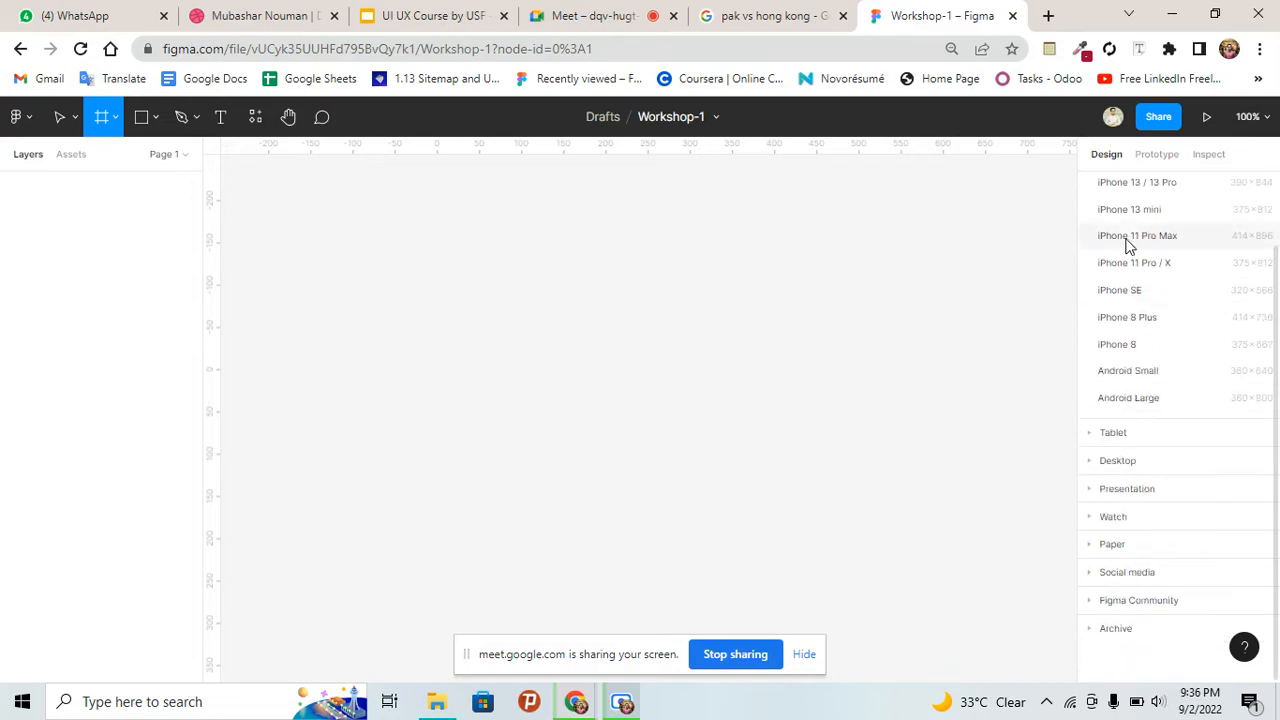
{"action": "scroll", "coordinate": [1114, 234], "scroll_direction": "up", "scroll_amount": 1}
{"action": "left_click", "coordinate": [1090, 213]}
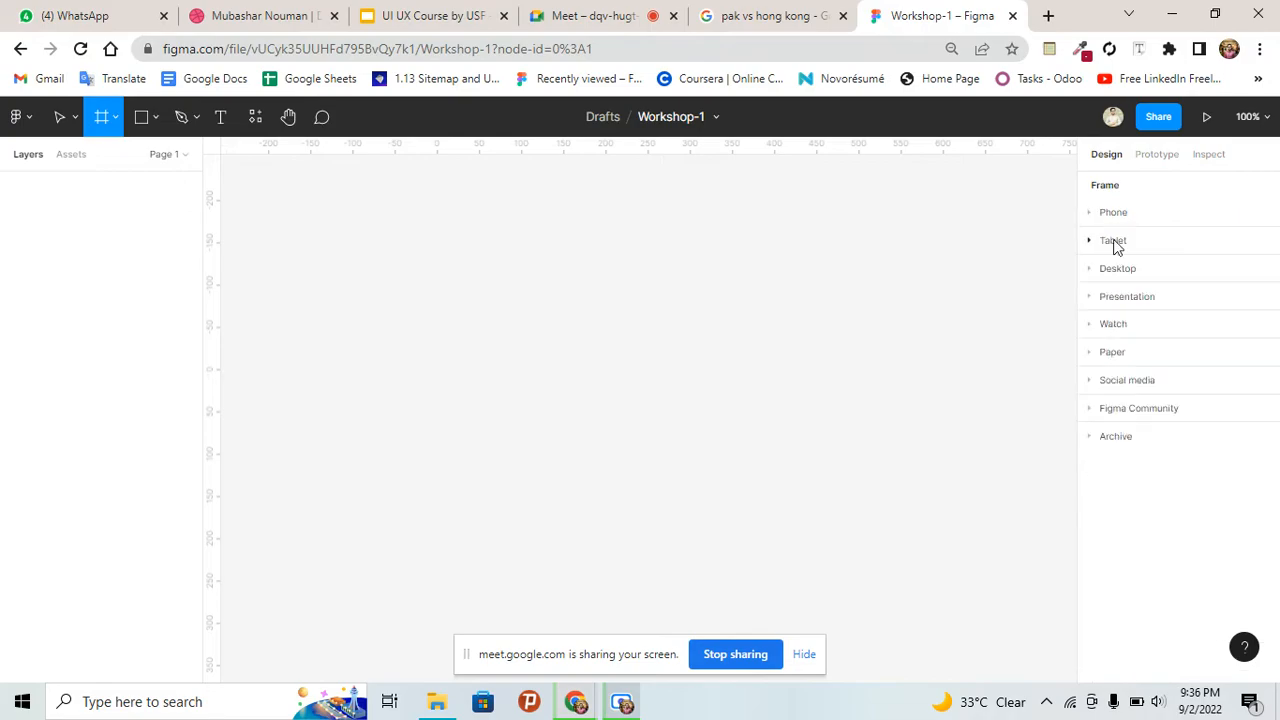
{"action": "left_click", "coordinate": [1105, 245]}
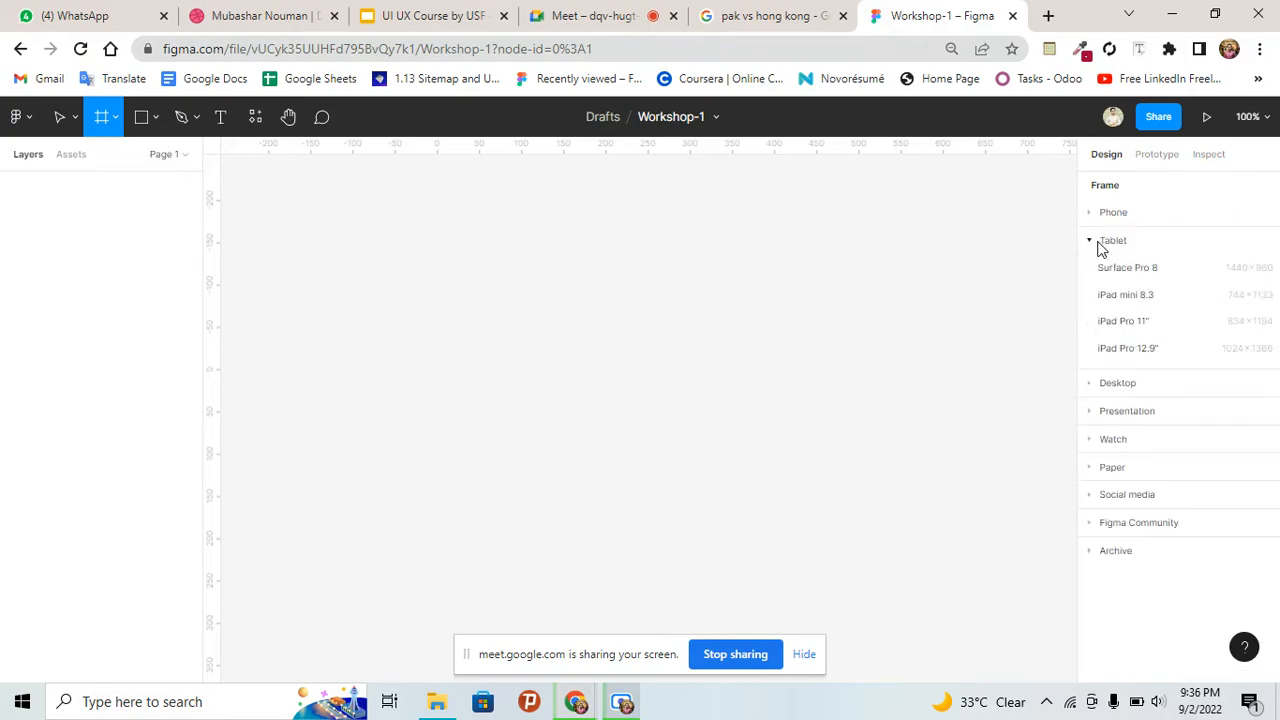
{"action": "left_click", "coordinate": [1105, 385]}
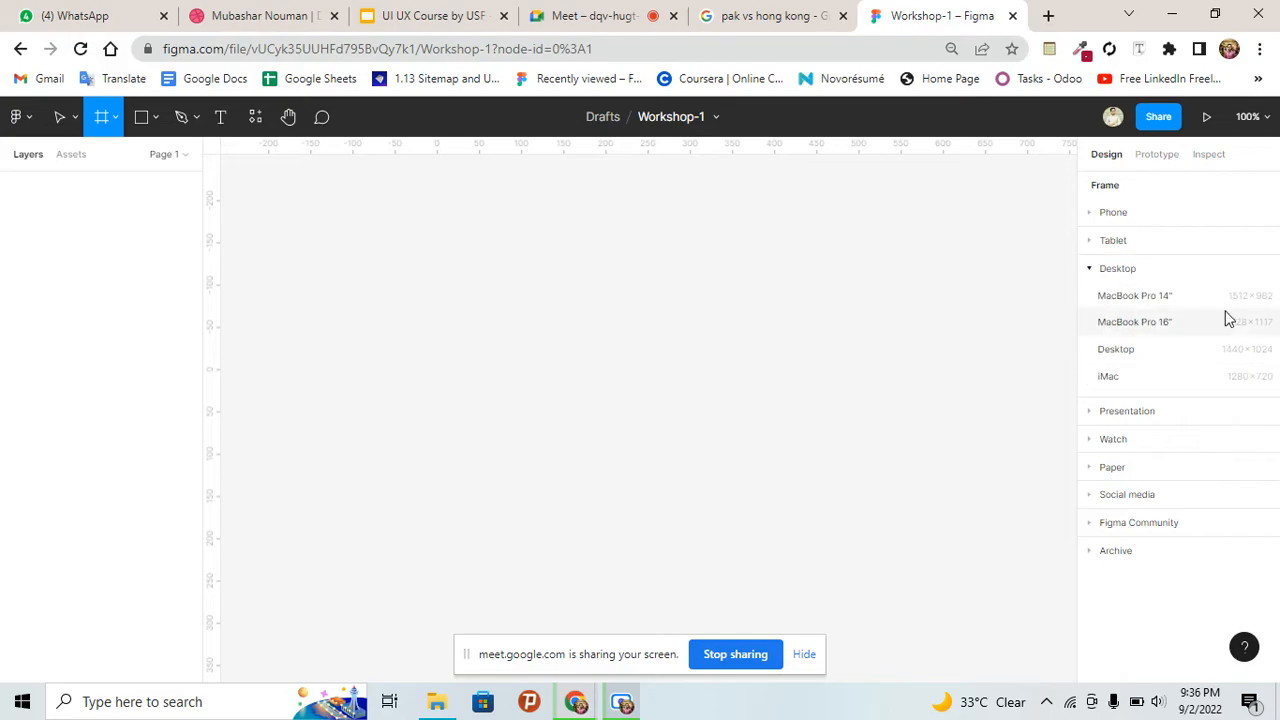
{"action": "left_click", "coordinate": [1100, 414]}
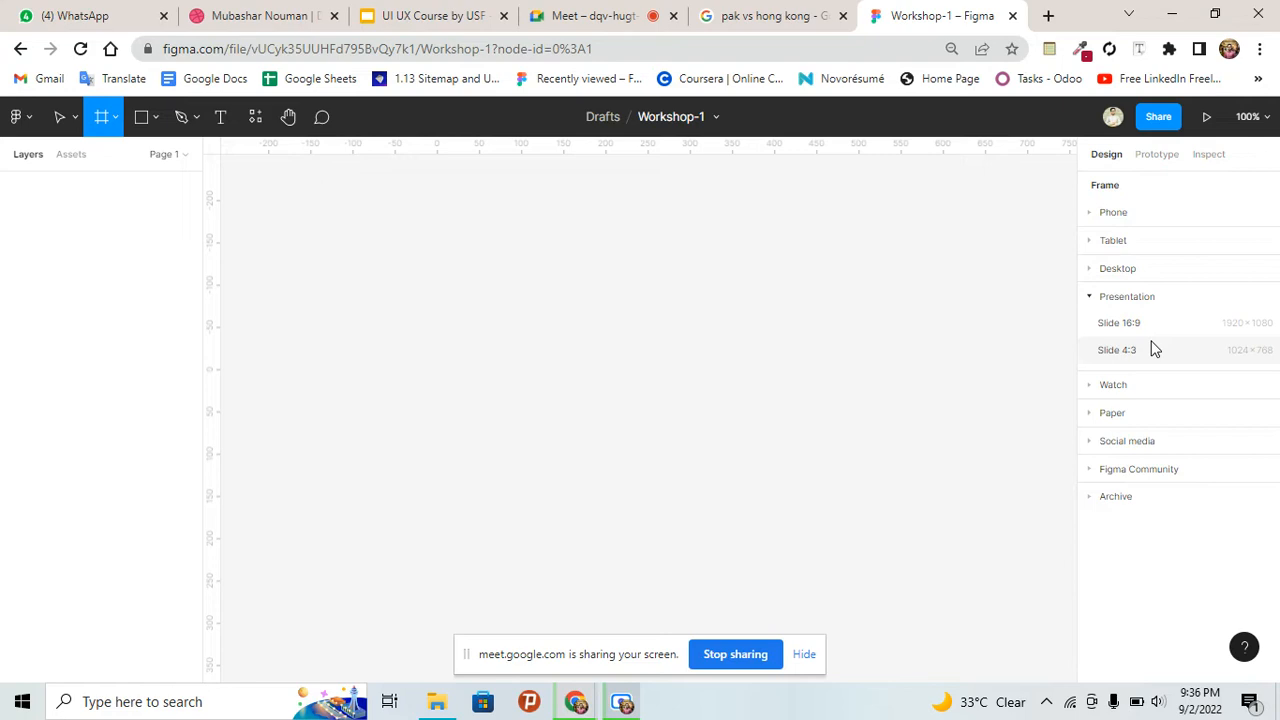
{"action": "left_click", "coordinate": [1154, 348]}
{"action": "left_click", "coordinate": [1100, 388]}
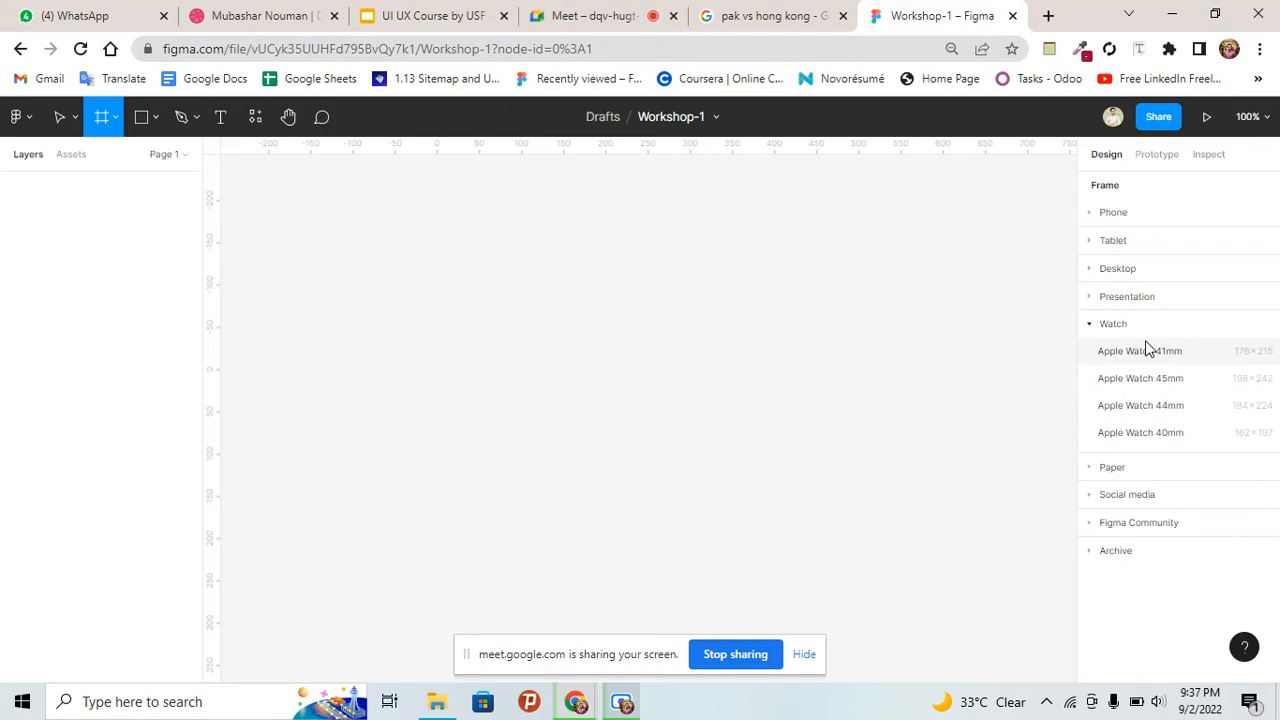
{"action": "left_click", "coordinate": [1100, 324]}
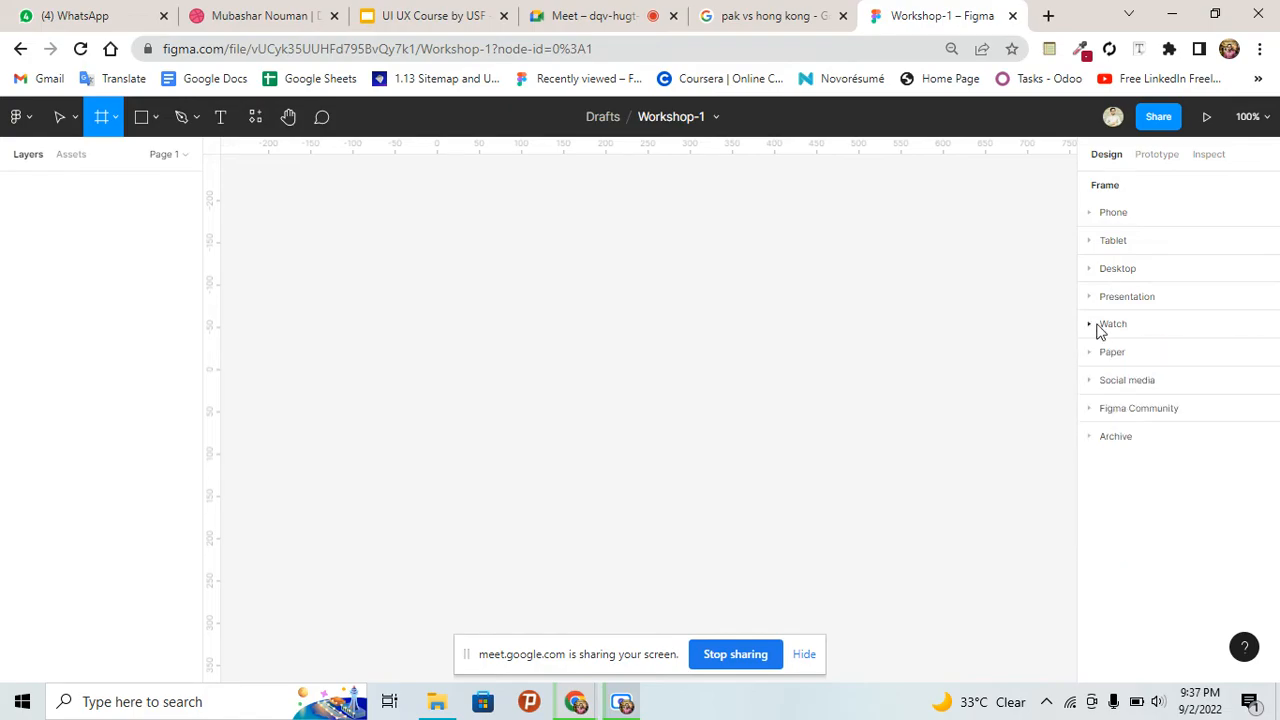
Add a frame to the canvas using the iPhone 11 Pro / X phone preset
{"action": "left_click", "coordinate": [1092, 270]}
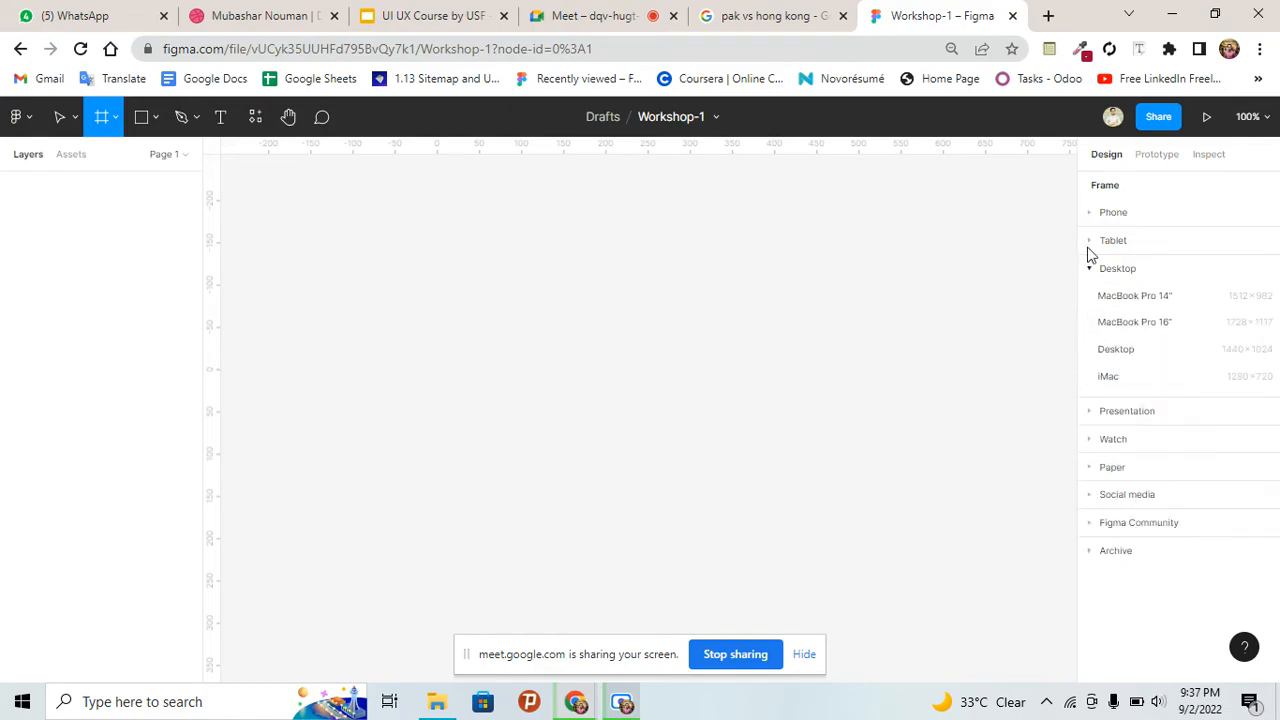
{"action": "left_click", "coordinate": [1091, 222]}
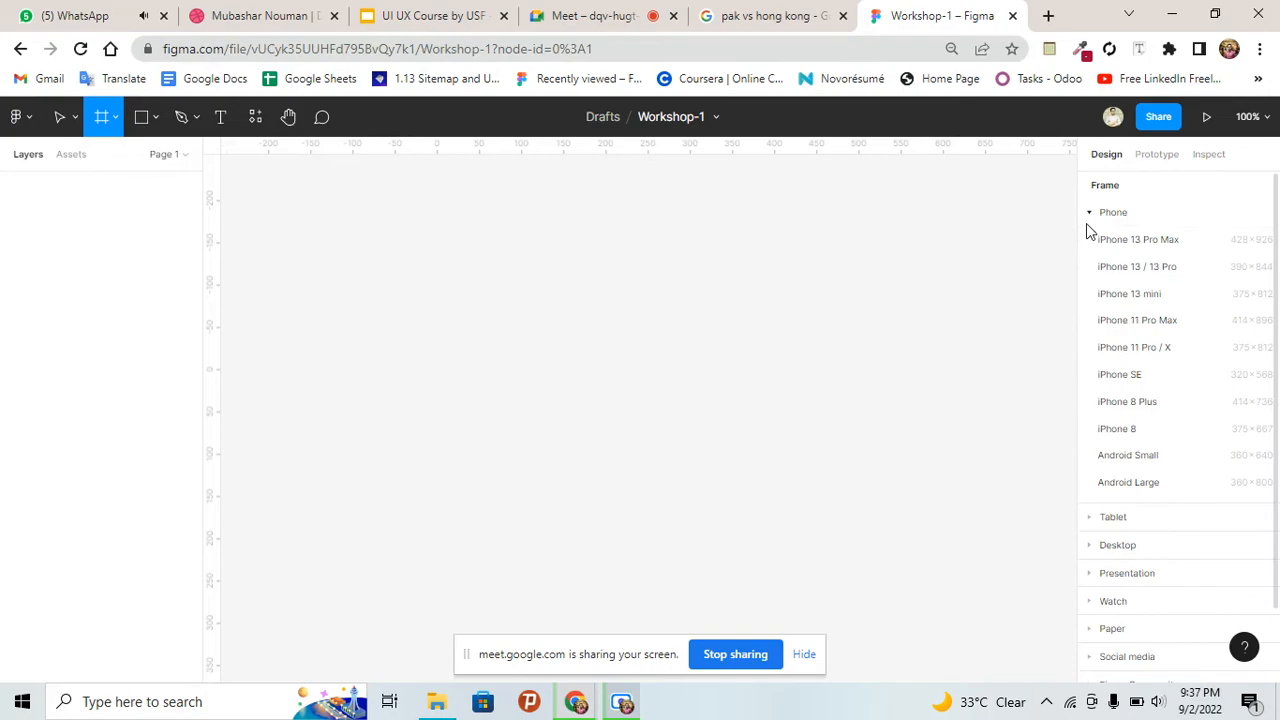
{"action": "left_click", "coordinate": [1160, 356]}
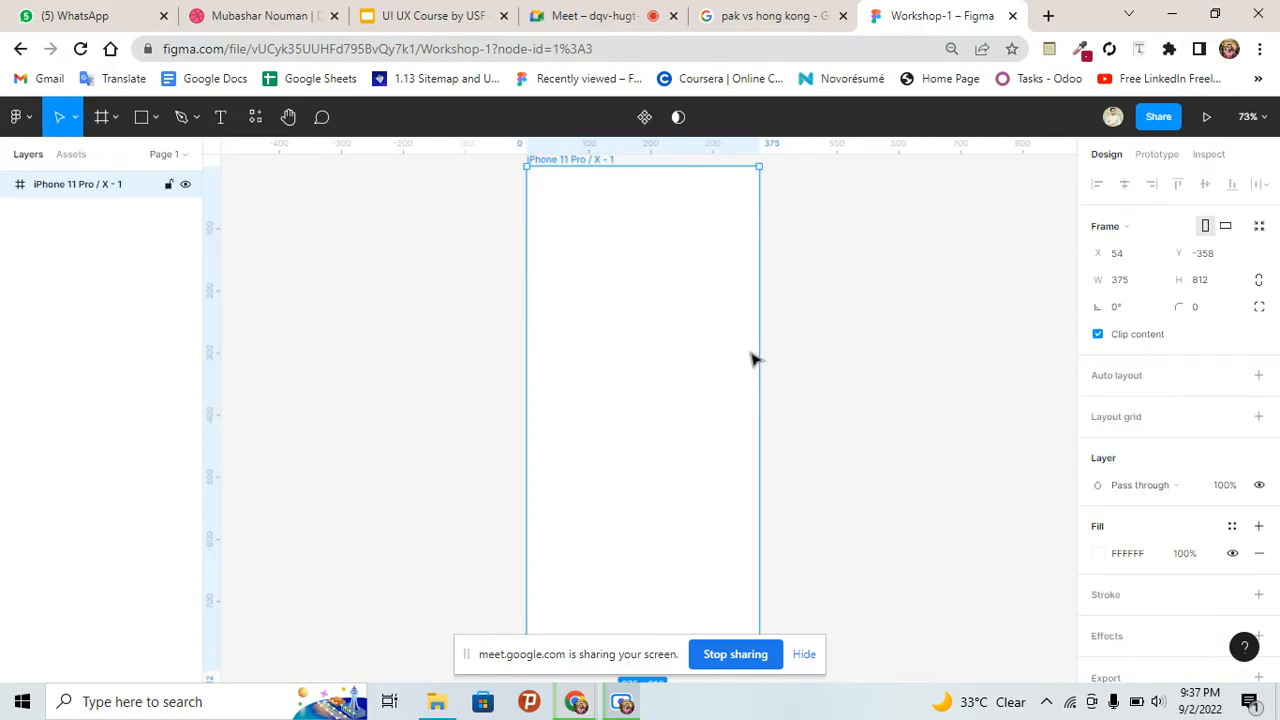
Switch to File Explorer and open the portable QiPress folder inside Softwares on Local Disk (D:)
{"action": "left_click", "coordinate": [440, 700]}
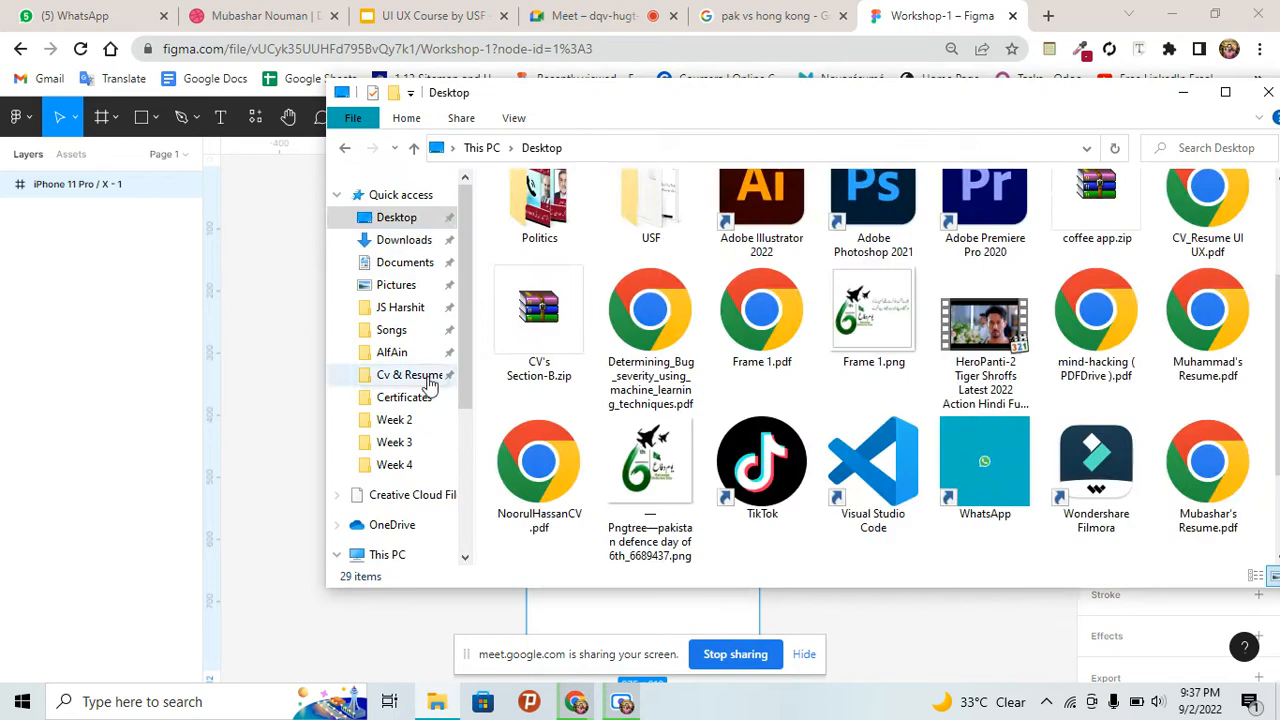
{"action": "left_click", "coordinate": [410, 246]}
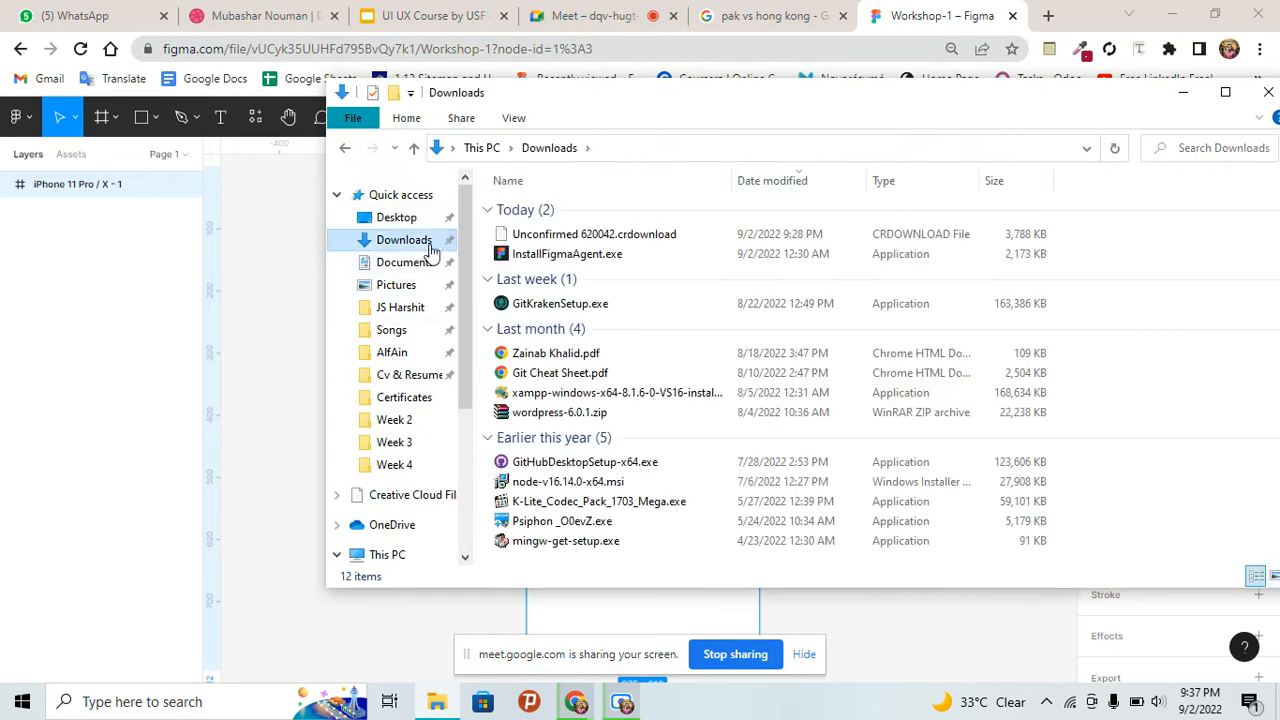
{"action": "scroll", "coordinate": [420, 470], "scroll_direction": "down", "scroll_amount": 2}
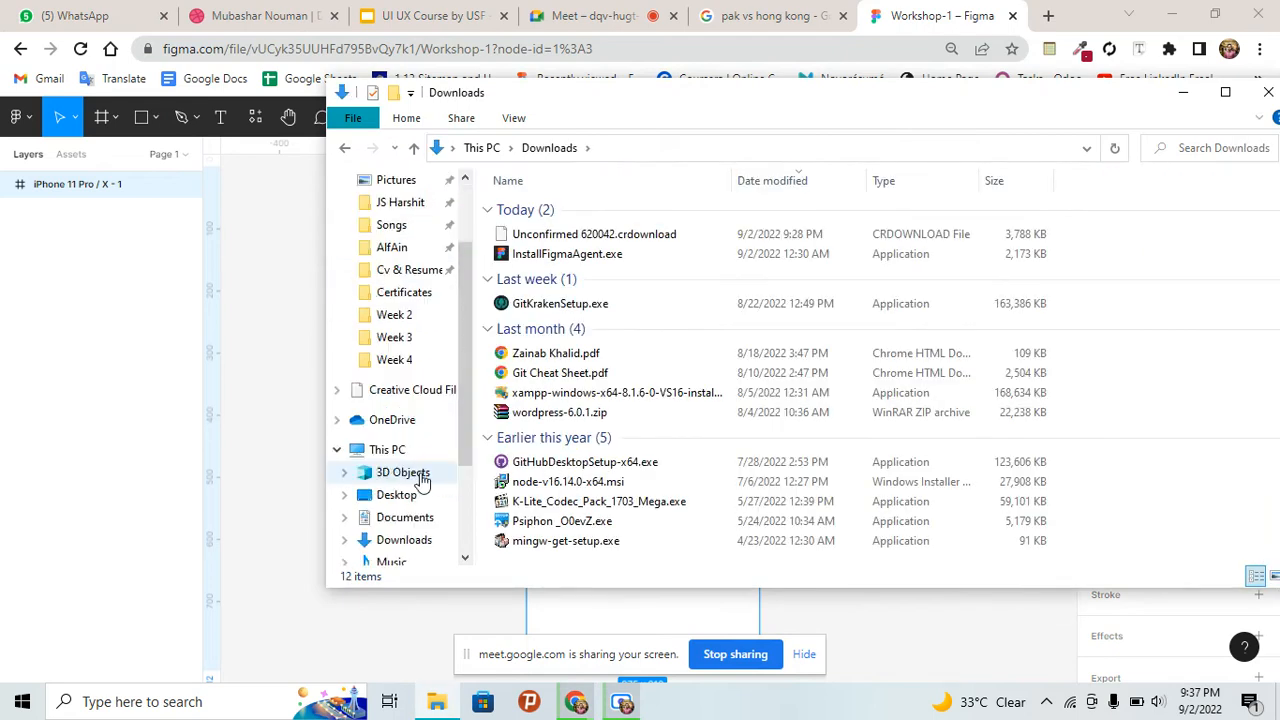
{"action": "scroll", "coordinate": [418, 490], "scroll_direction": "down", "scroll_amount": 3}
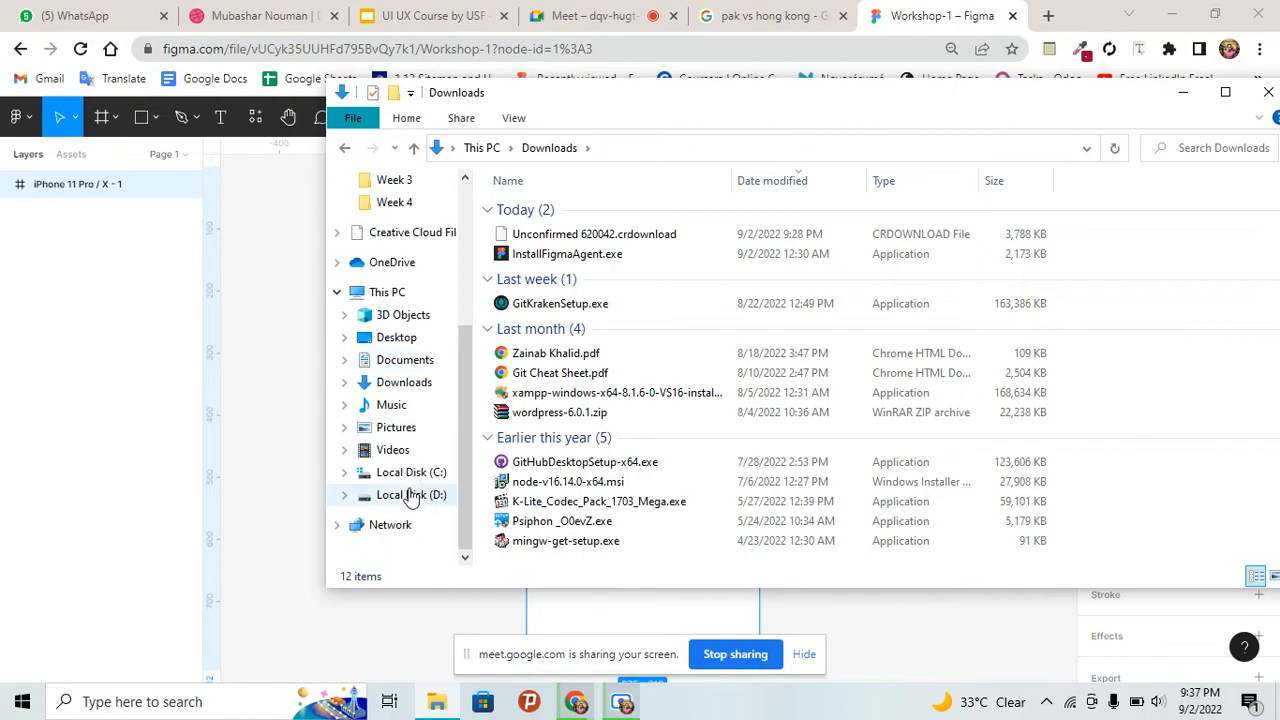
{"action": "left_click", "coordinate": [410, 495]}
{"action": "double_click", "coordinate": [627, 236]}
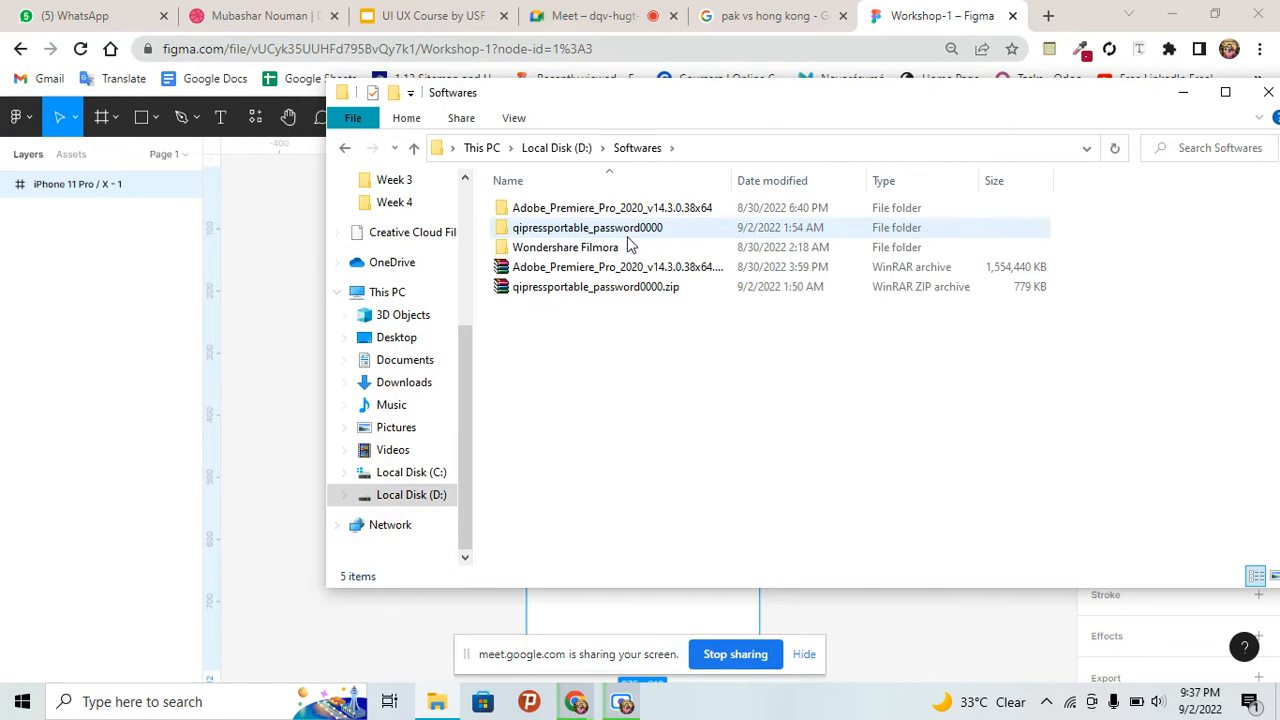
{"action": "double_click", "coordinate": [575, 237]}
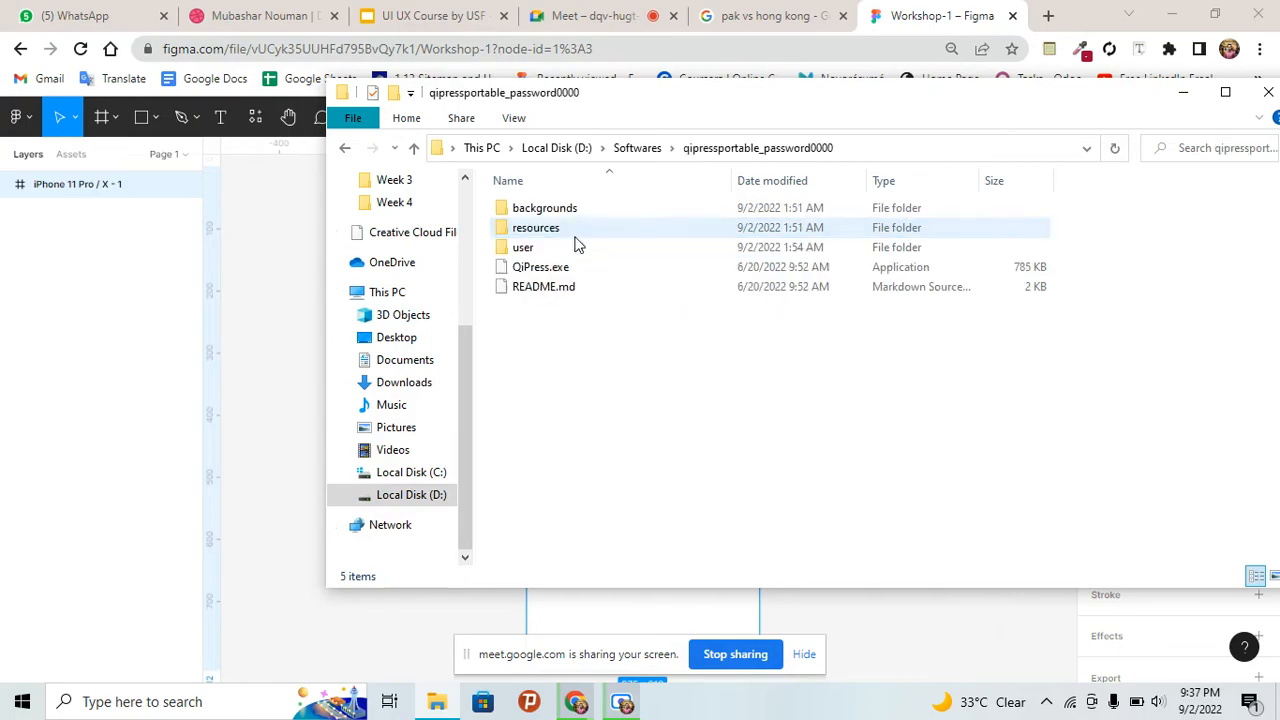
Launch QiPress.exe to show input read-outs on screen, and return to the Workshop-1 file in Figma
{"action": "left_click", "coordinate": [564, 270]}
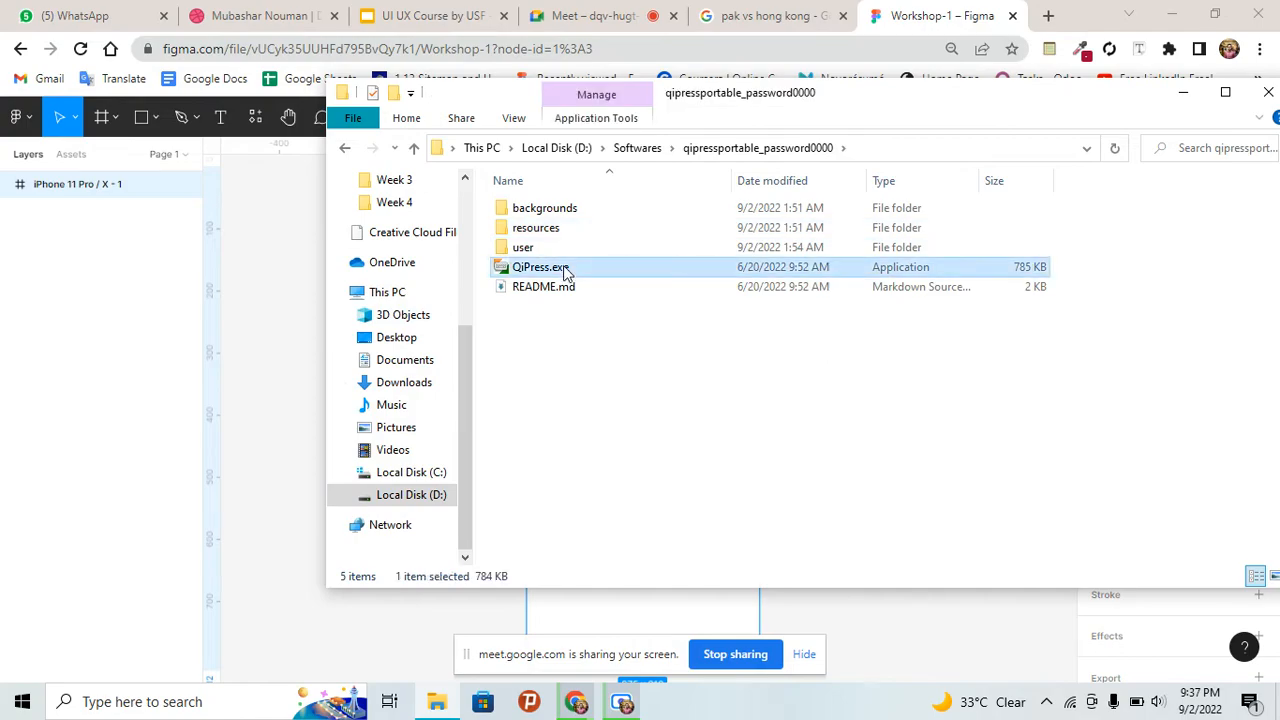
{"action": "double_click", "coordinate": [564, 270]}
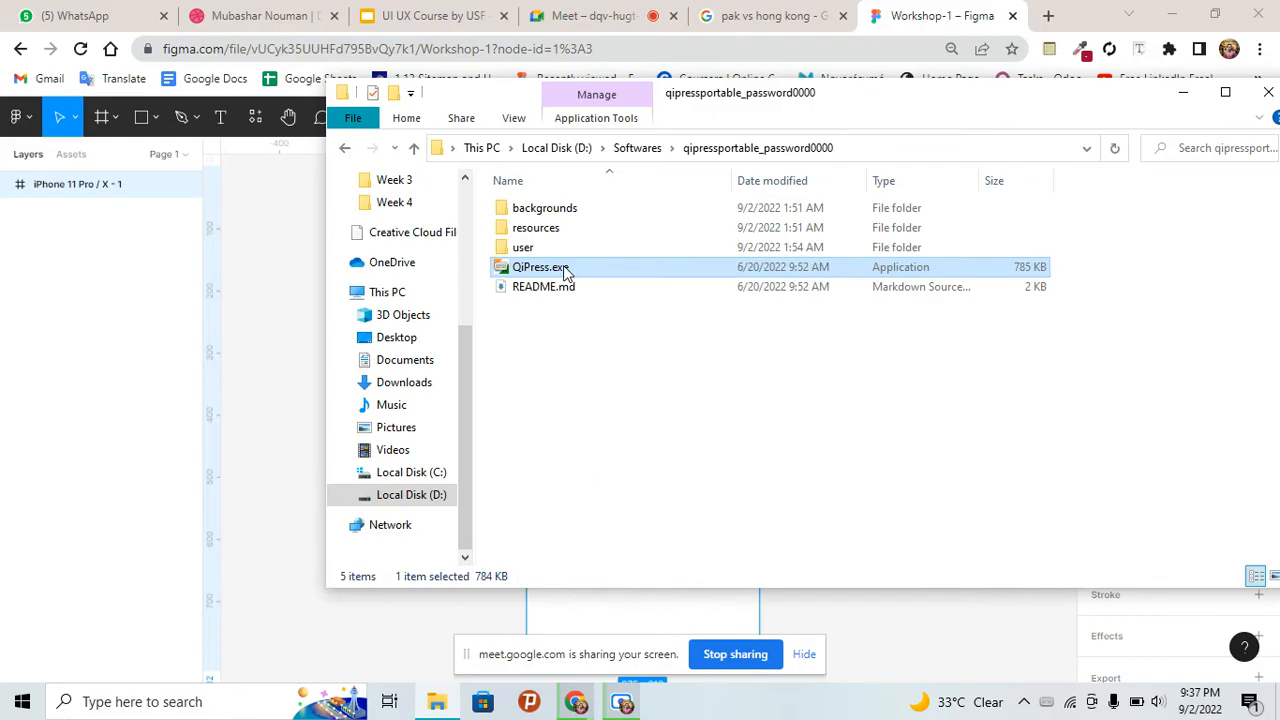
{"action": "left_click", "coordinate": [548, 385]}
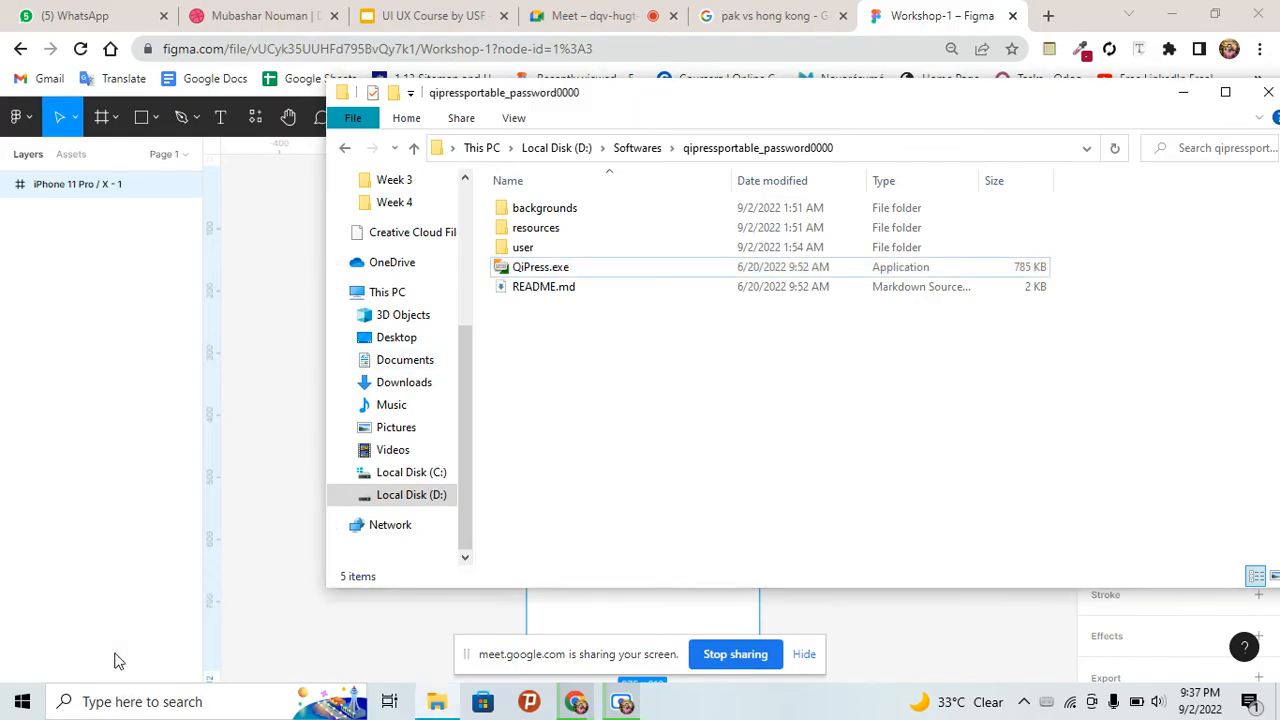
{"action": "left_click", "coordinate": [118, 647]}
{"action": "left_click", "coordinate": [152, 624]}
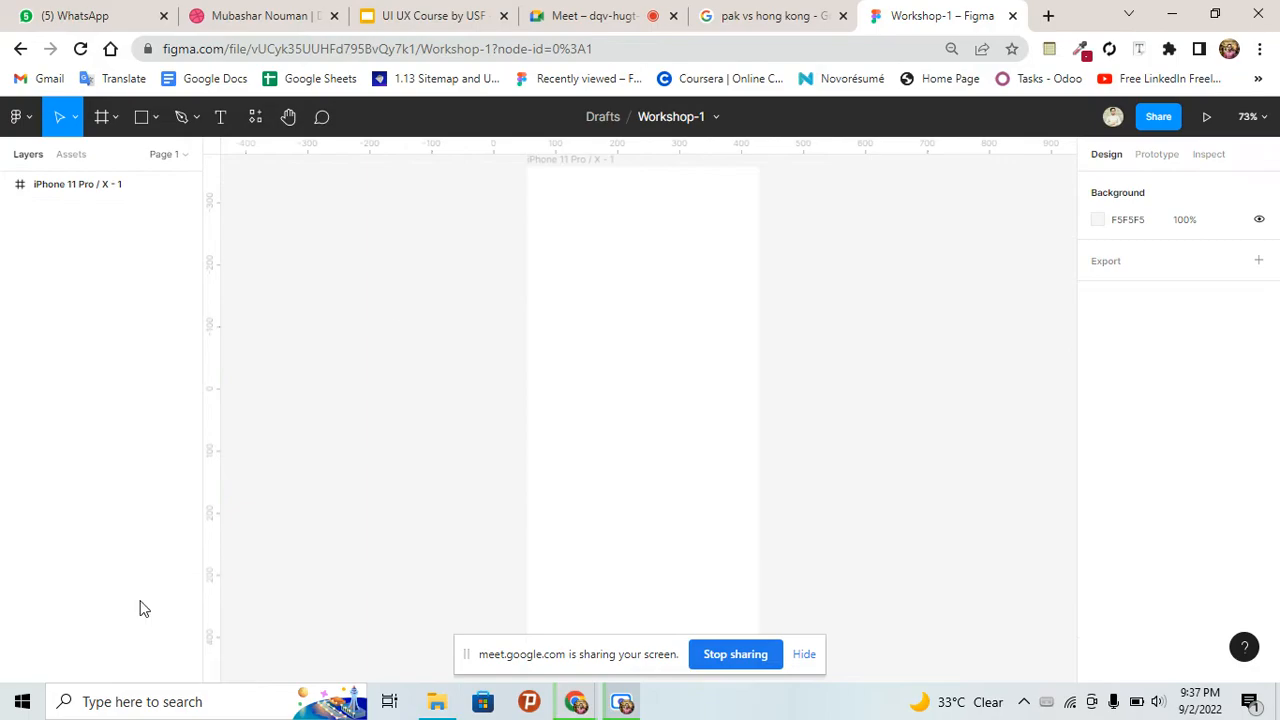
{"action": "left_click", "coordinate": [389, 305]}
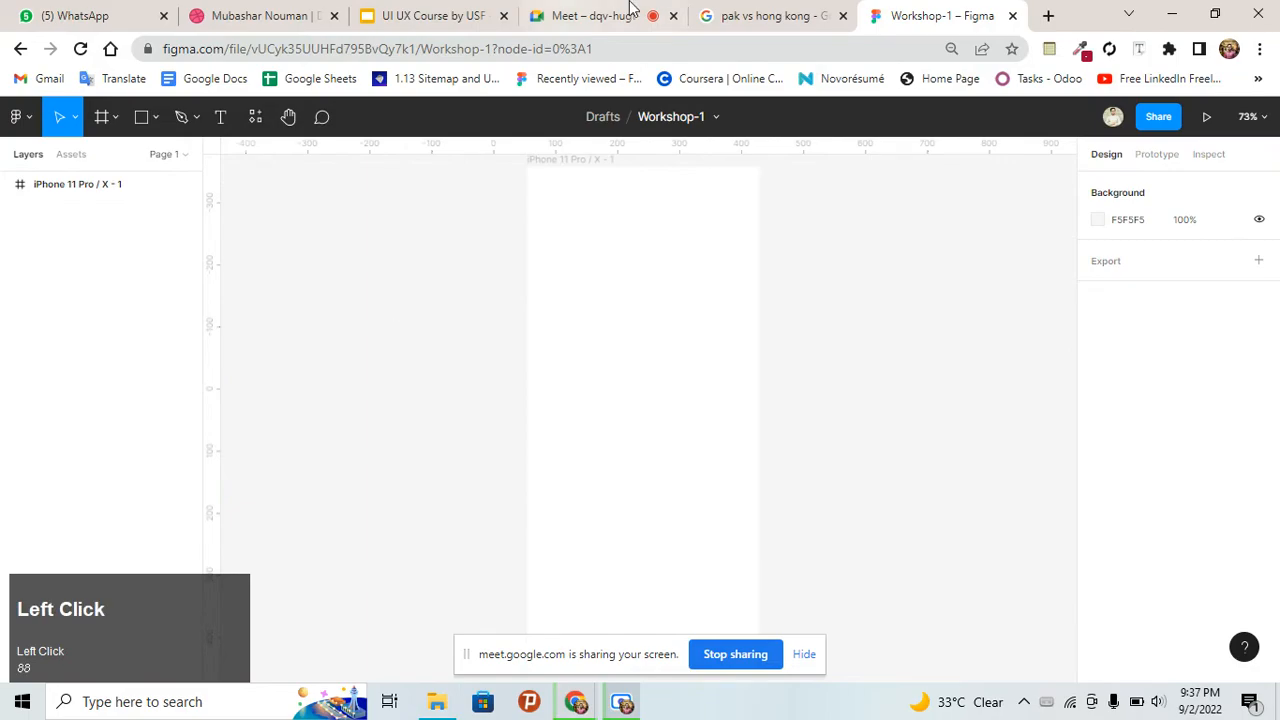
Check the in-call messages in the Google Meet call, and return to Figma to select the iPhone 11 Pro / X frame
{"action": "left_click", "coordinate": [600, 15]}
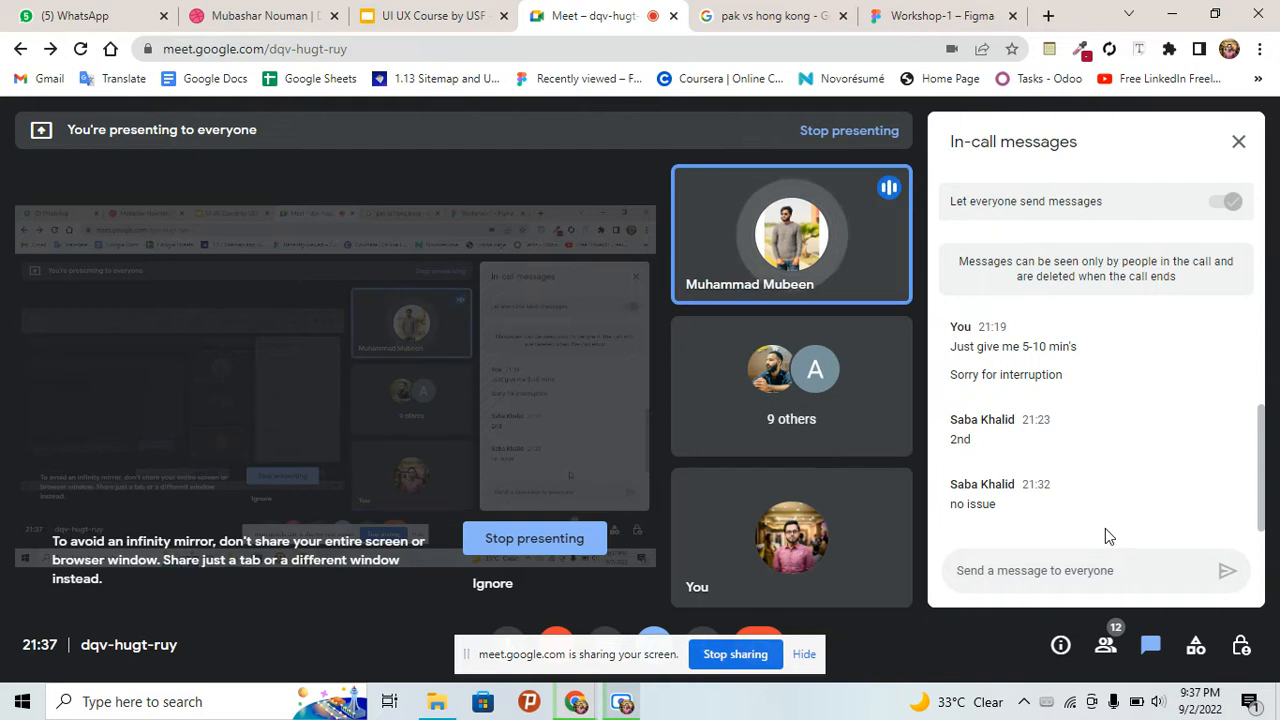
{"action": "left_click", "coordinate": [968, 13]}
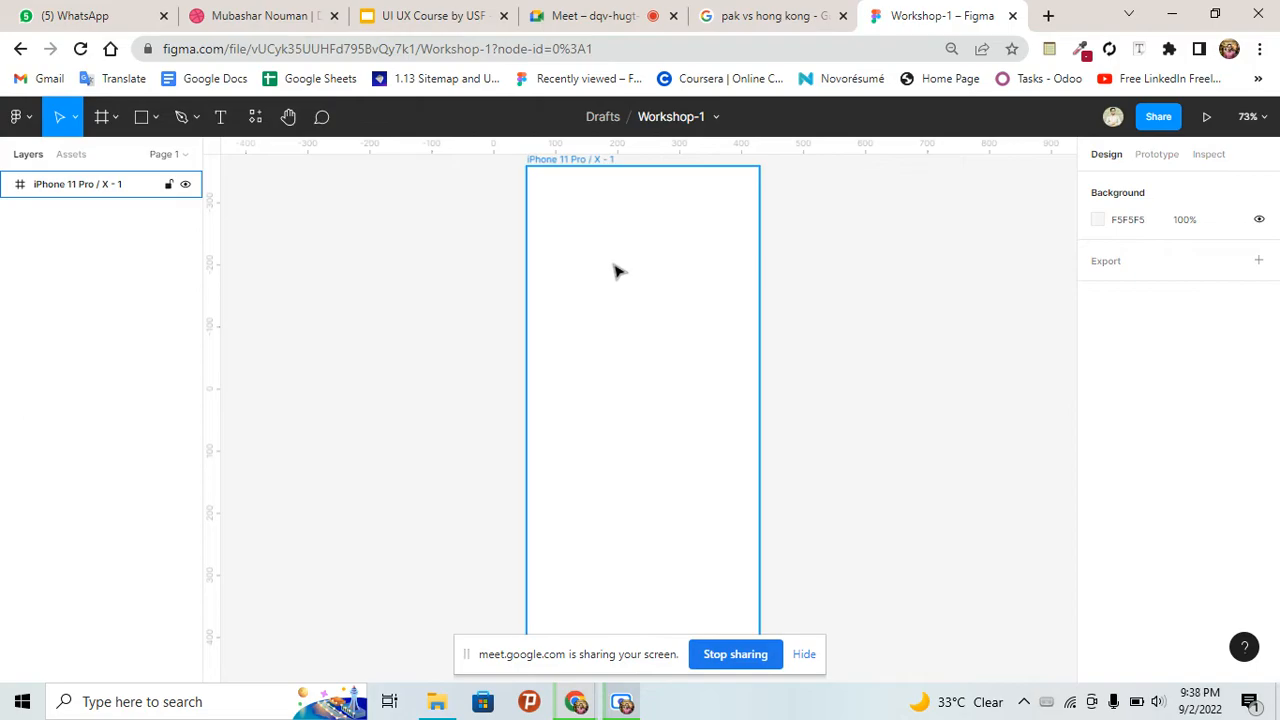
{"action": "left_click", "coordinate": [517, 263]}
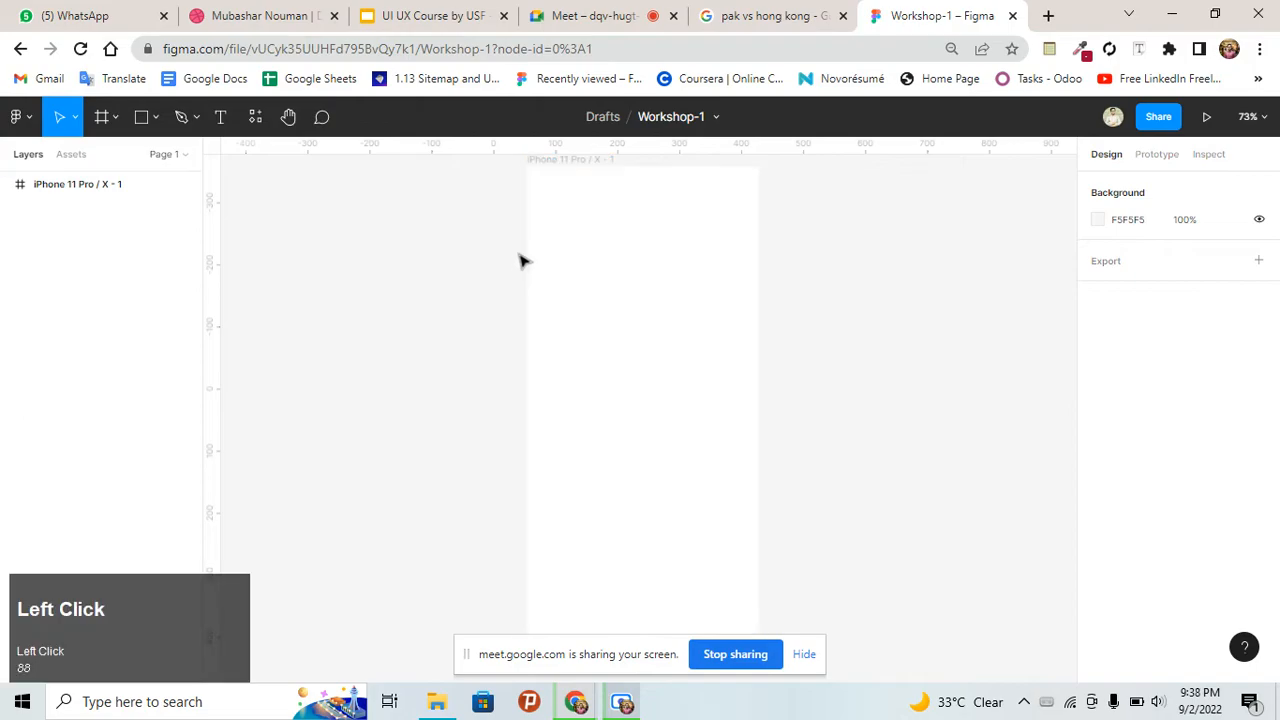
{"action": "left_click", "coordinate": [569, 234]}
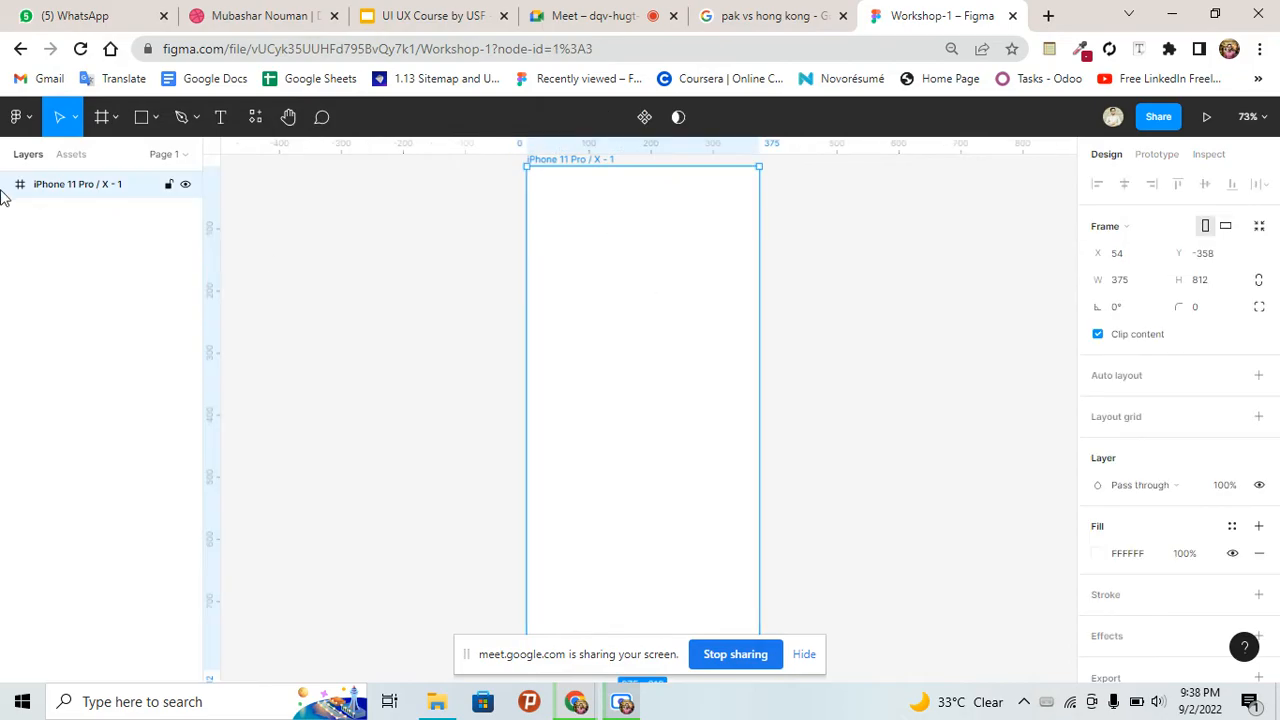
Try moving the iPhone 11 Pro / X frame while it is locked, and unlock it to move it to X -28, Y -261
{"action": "left_click", "coordinate": [170, 190]}
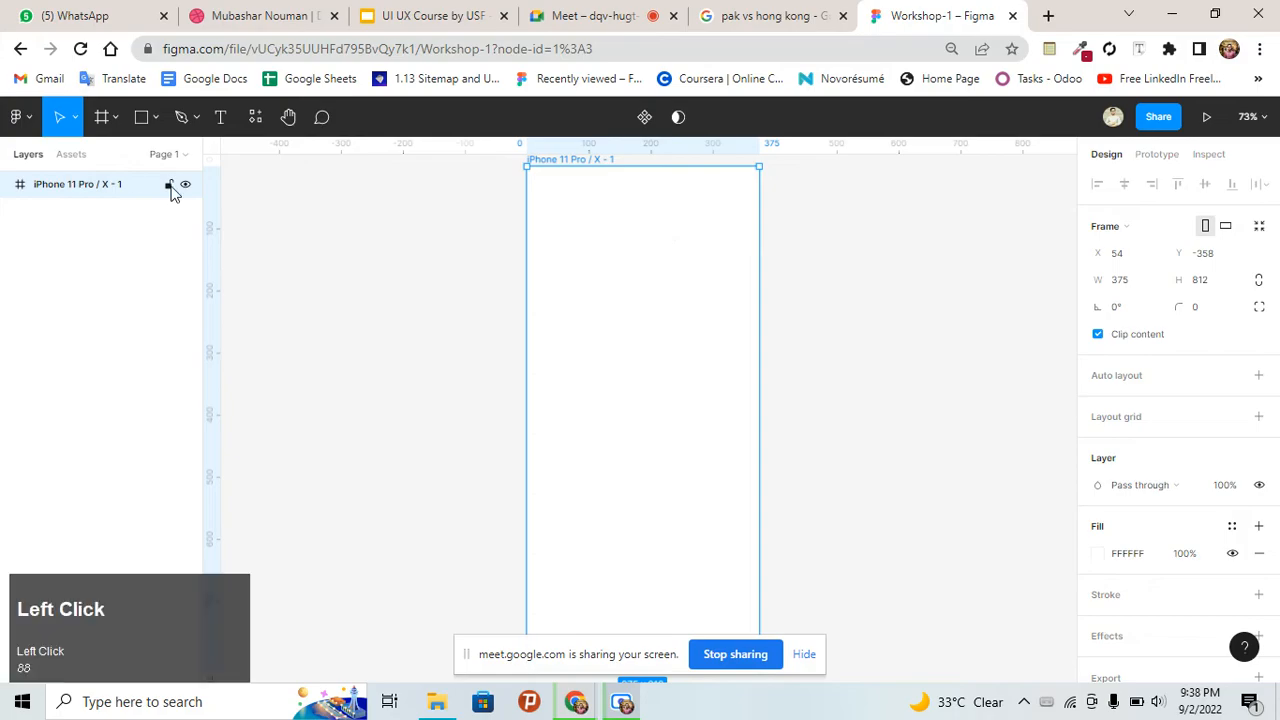
{"action": "left_click_drag", "start_coordinate": [600, 274], "coordinate": [660, 420]}
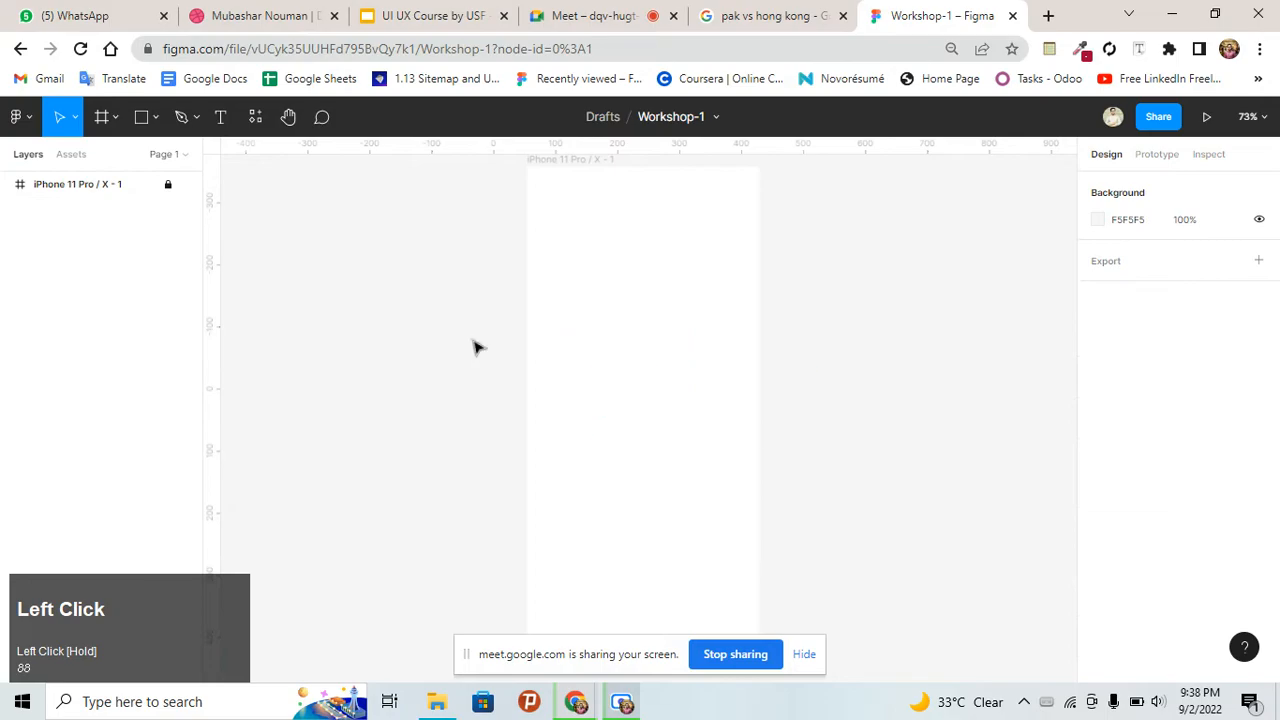
{"action": "left_click", "coordinate": [174, 192]}
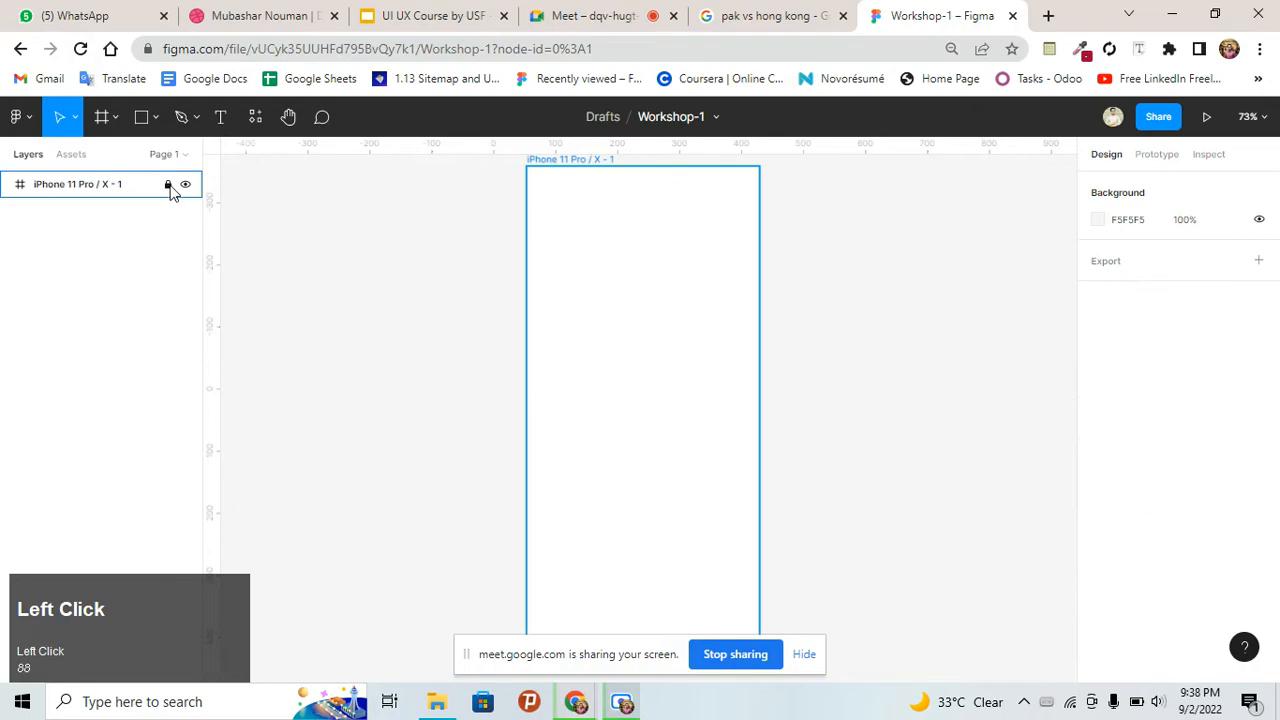
{"action": "left_click", "coordinate": [168, 186]}
{"action": "left_click_drag", "start_coordinate": [568, 212], "coordinate": [586, 306]}
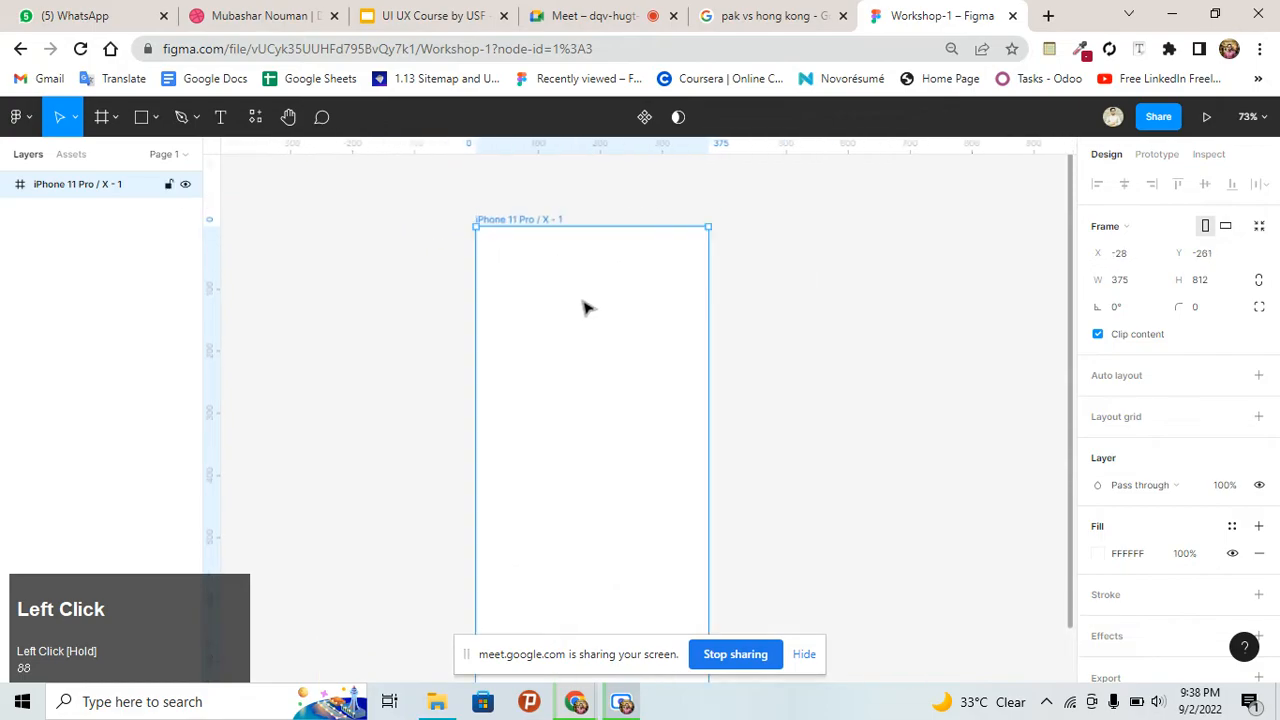
Toggle the iPhone frame's lock on and off twice, and hide and show the frame twice
{"action": "left_click", "coordinate": [168, 186]}
{"action": "left_click", "coordinate": [168, 186]}
{"action": "left_click", "coordinate": [168, 187]}
{"action": "left_click", "coordinate": [168, 187]}
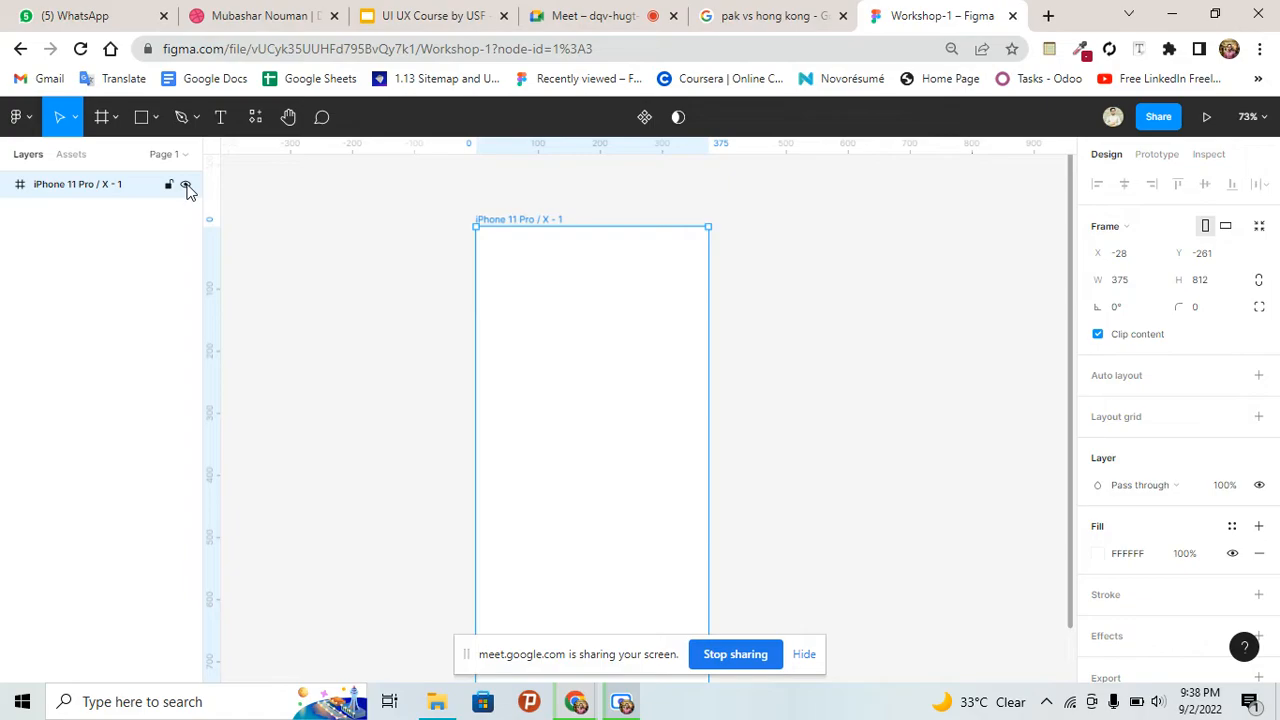
{"action": "left_click", "coordinate": [185, 187]}
{"action": "left_click", "coordinate": [185, 186]}
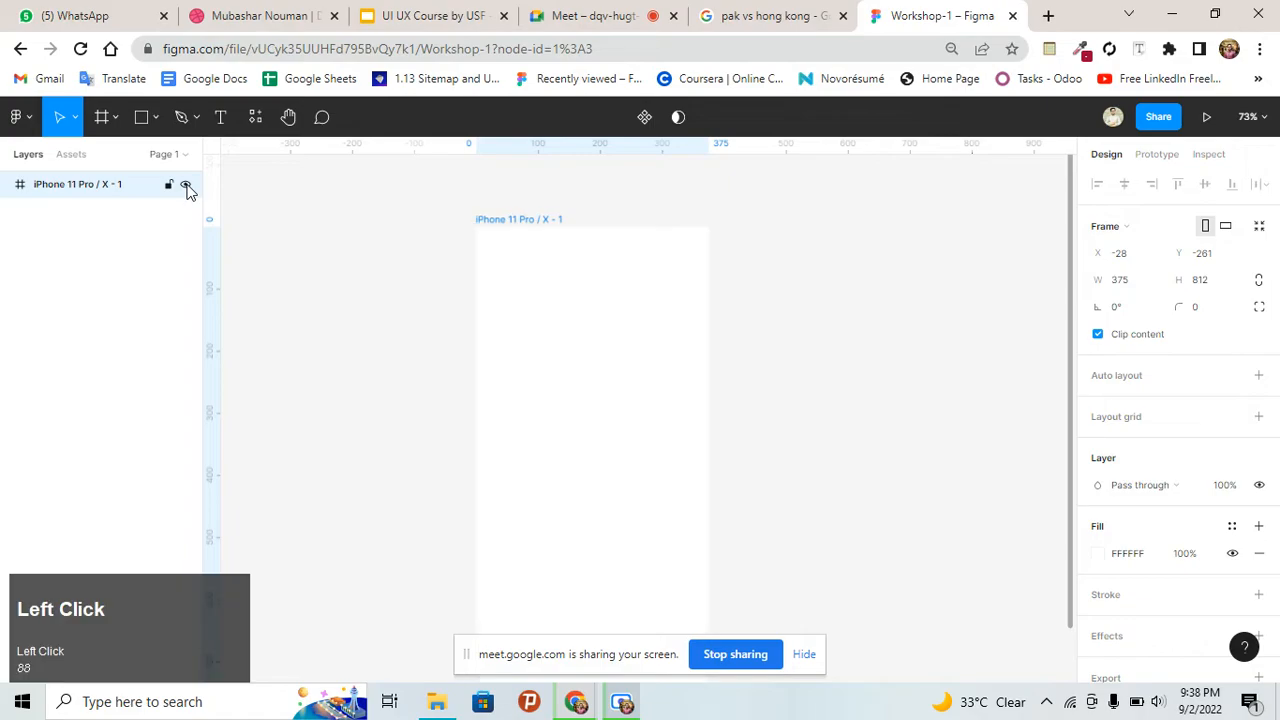
{"action": "left_click", "coordinate": [185, 186]}
{"action": "left_click", "coordinate": [185, 186]}
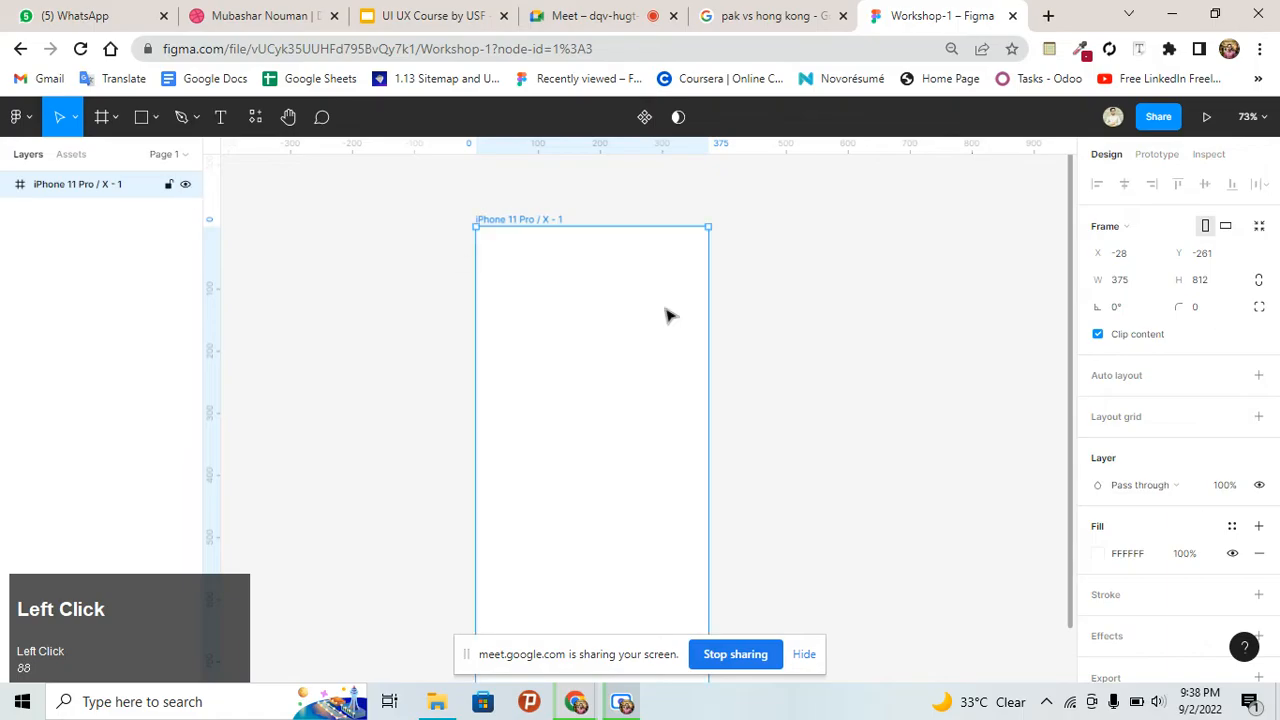
Try D2BCBC, FFFFFF and F3F3F3 as the canvas background colour with nothing selected
{"action": "left_click", "coordinate": [872, 282]}
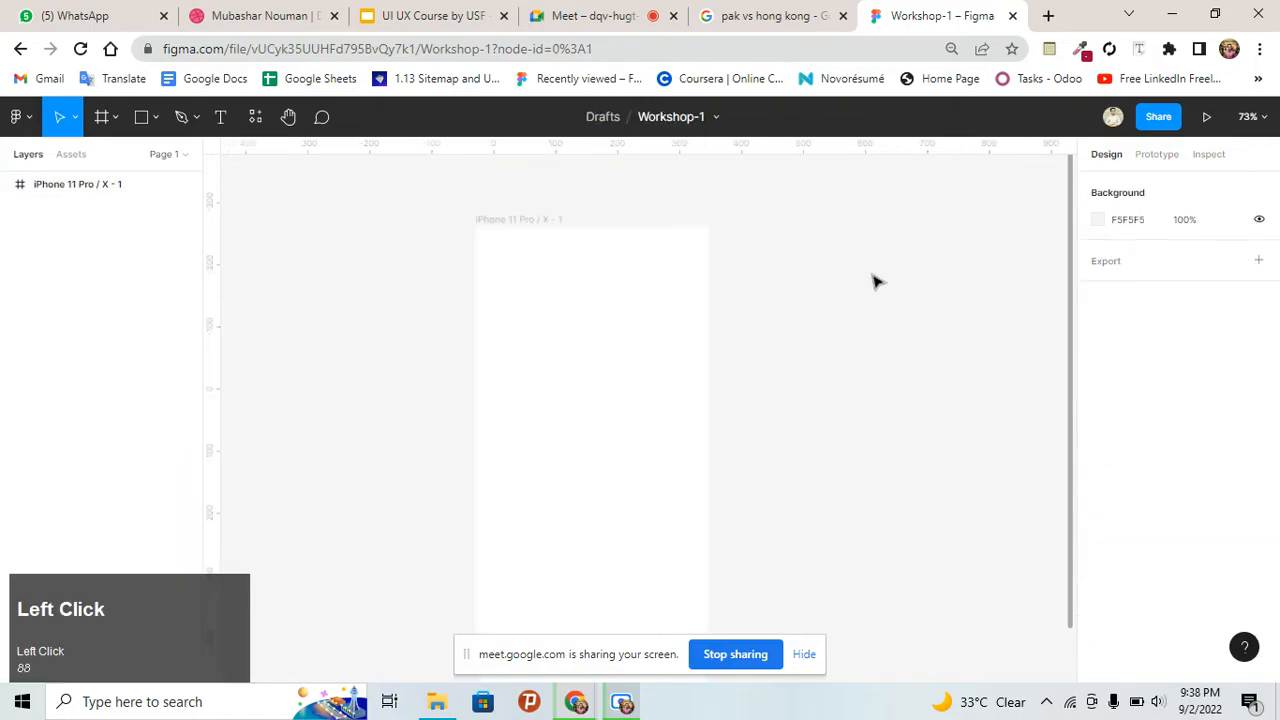
{"action": "scroll", "coordinate": [843, 280], "scroll_direction": "down", "scroll_amount": 5, "text": "ctrl"}
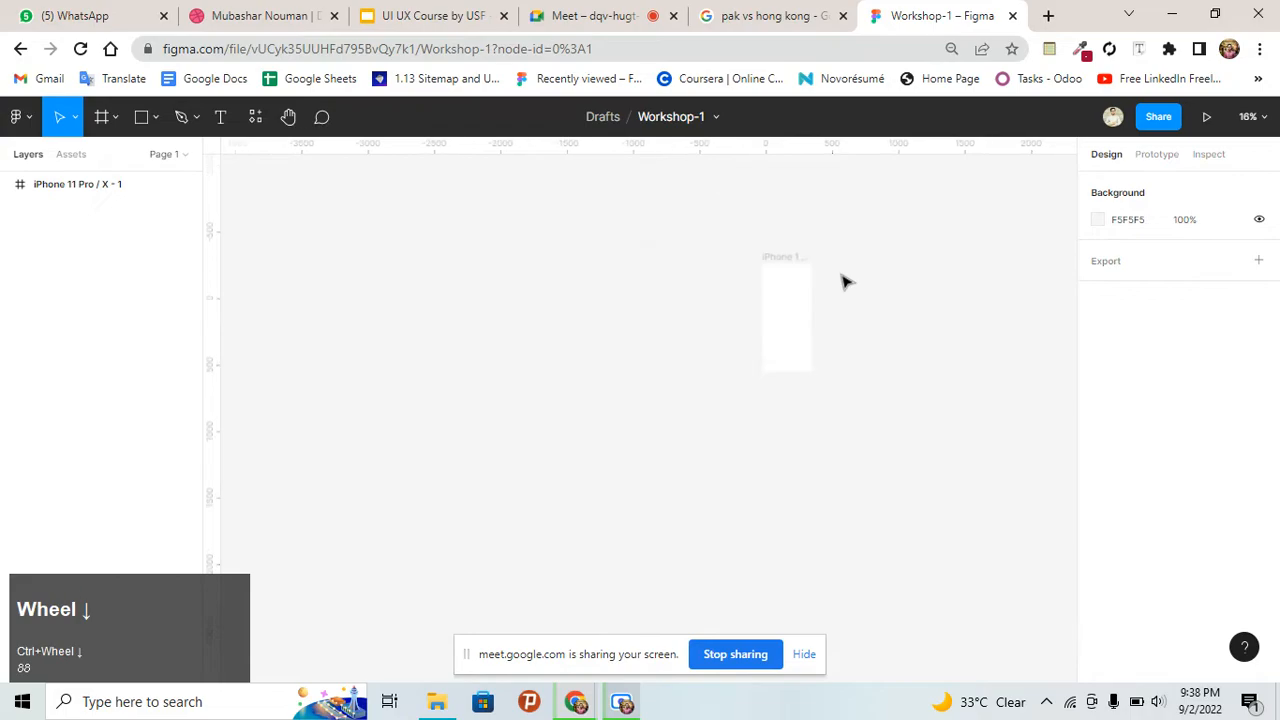
{"action": "scroll", "coordinate": [829, 331], "scroll_direction": "up", "scroll_amount": 3, "text": "ctrl"}
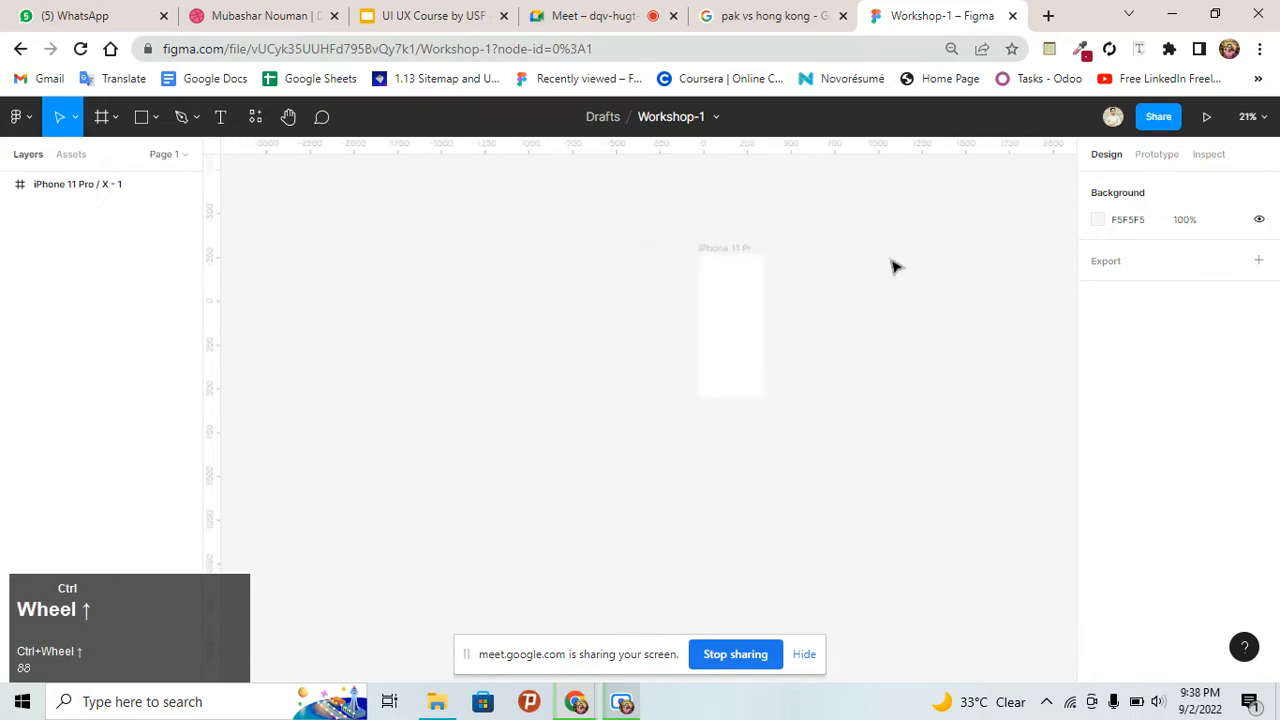
{"action": "scroll", "coordinate": [643, 262], "scroll_direction": "up", "scroll_amount": 2, "text": "ctrl"}
{"action": "scroll", "coordinate": [789, 280], "scroll_direction": "down", "scroll_amount": 6, "text": "ctrl"}
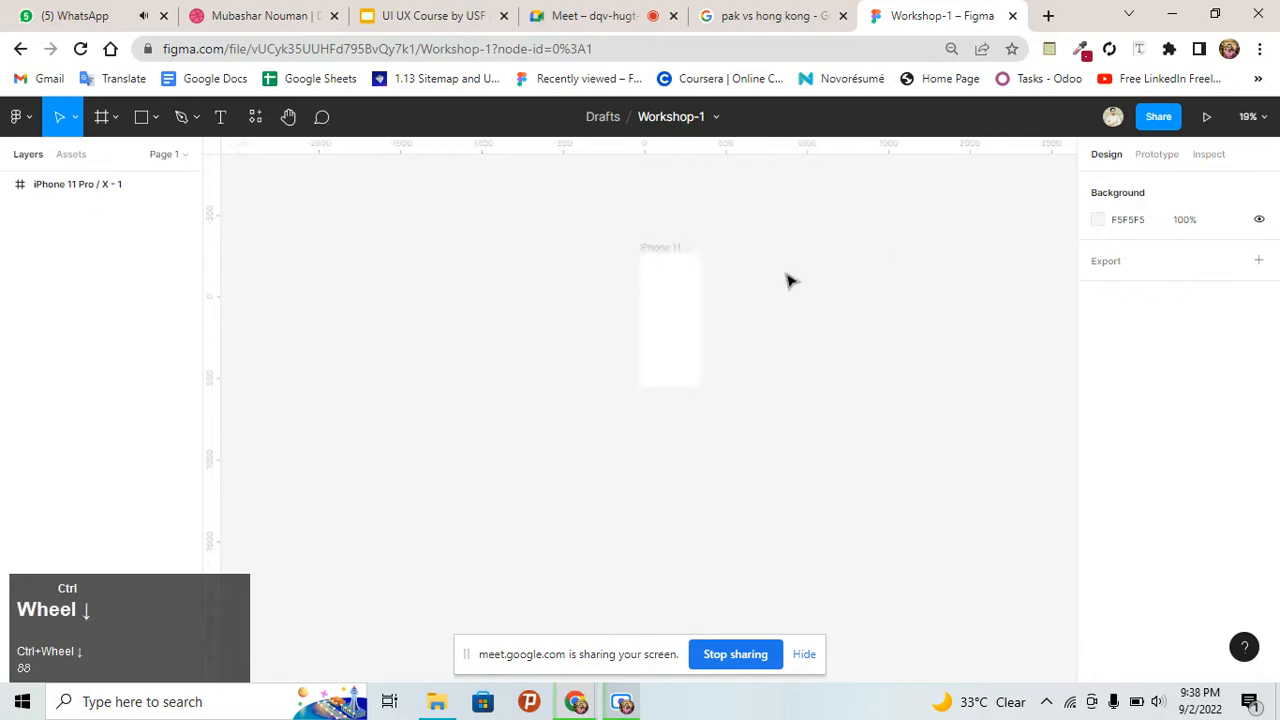
{"action": "left_click", "coordinate": [928, 347]}
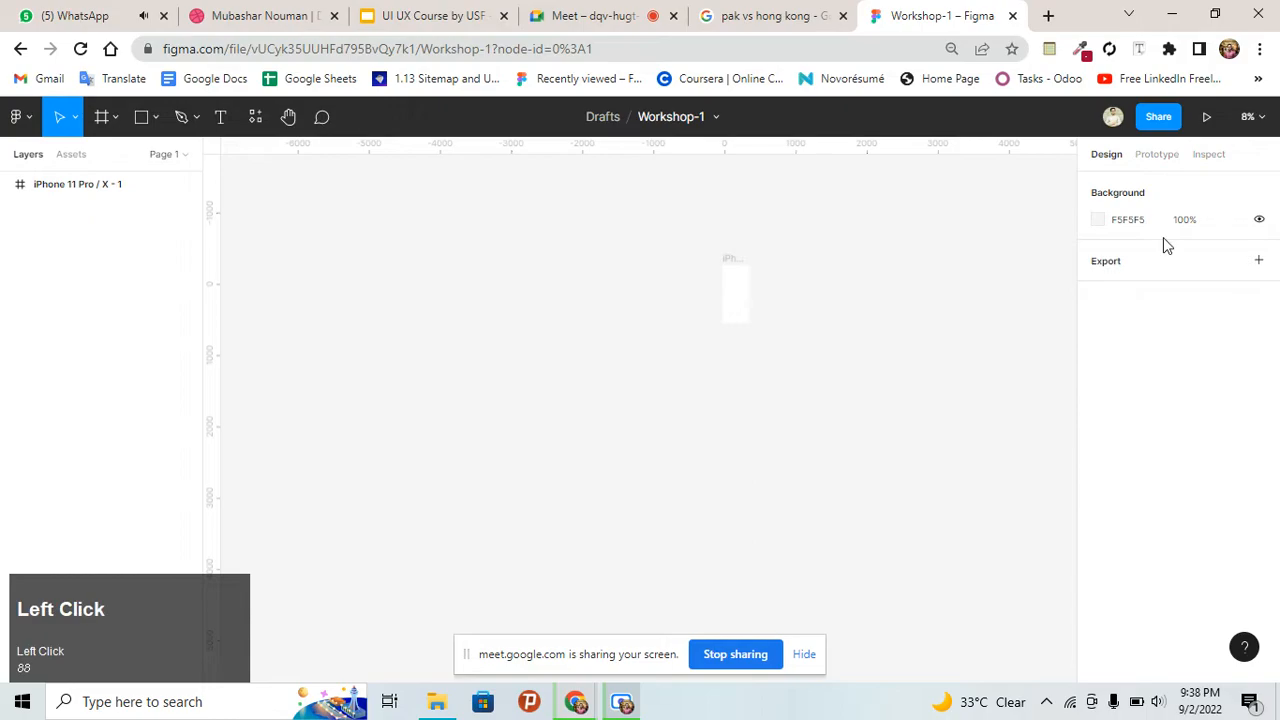
{"action": "left_click", "coordinate": [1098, 221]}
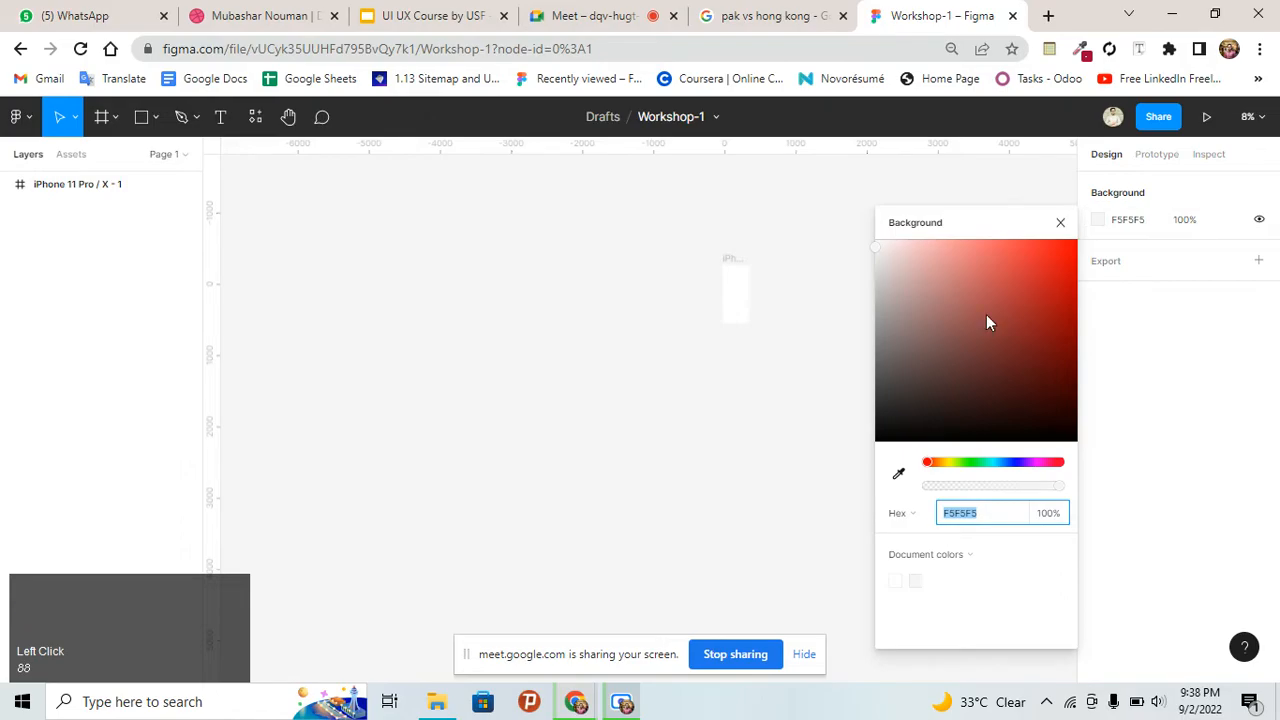
{"action": "left_click_drag", "start_coordinate": [986, 314], "coordinate": [897, 280]}
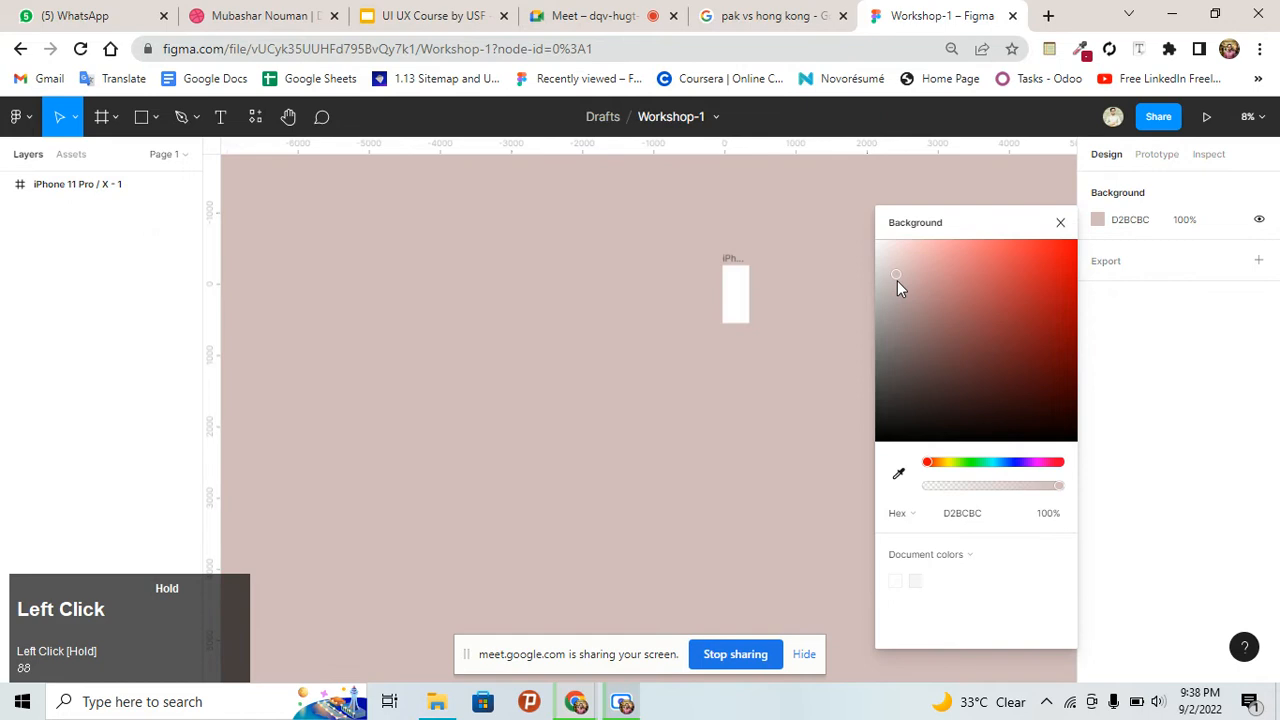
{"action": "left_click_drag", "start_coordinate": [897, 280], "coordinate": [757, 257]}
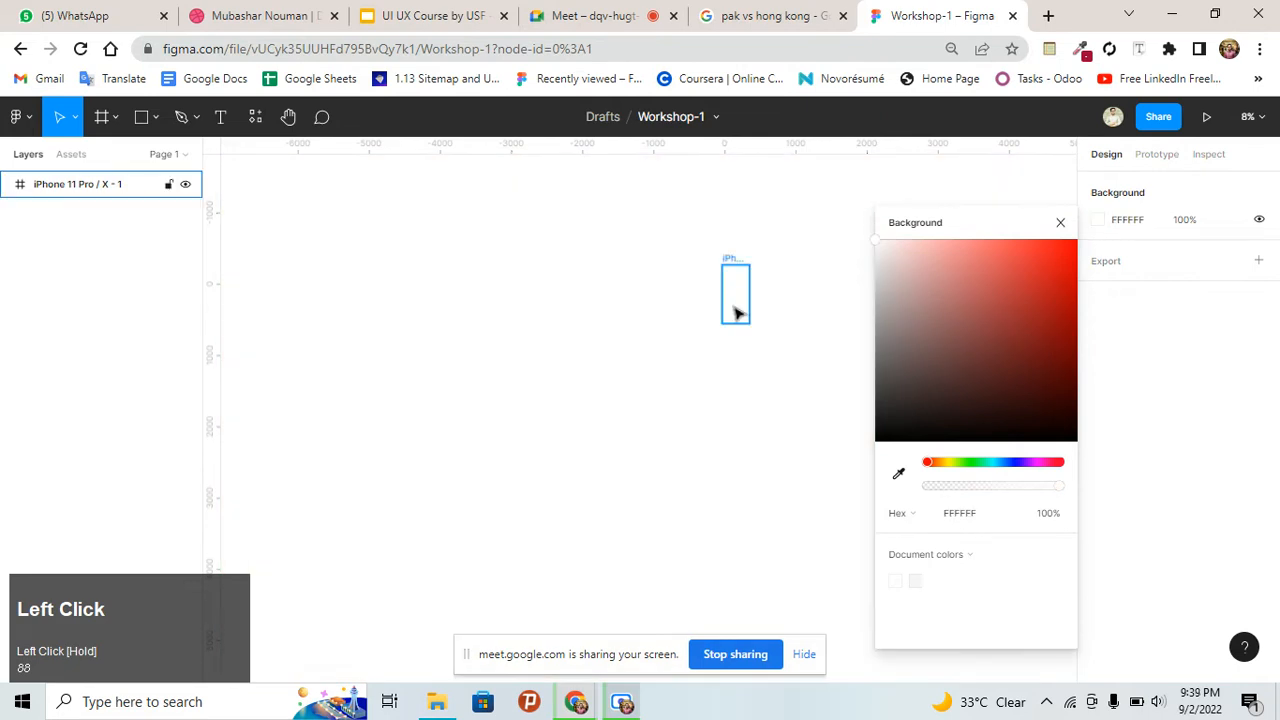
{"action": "left_click", "coordinate": [876, 241]}
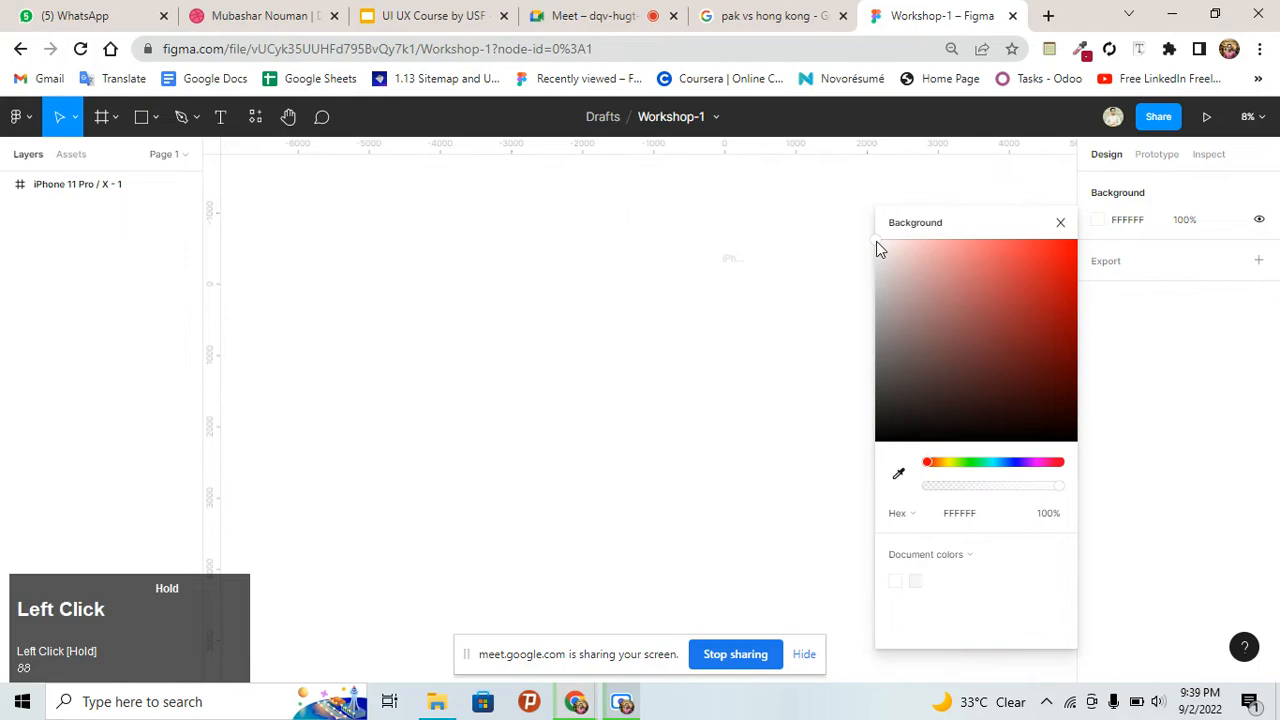
{"action": "left_click_drag", "start_coordinate": [876, 241], "coordinate": [889, 263]}
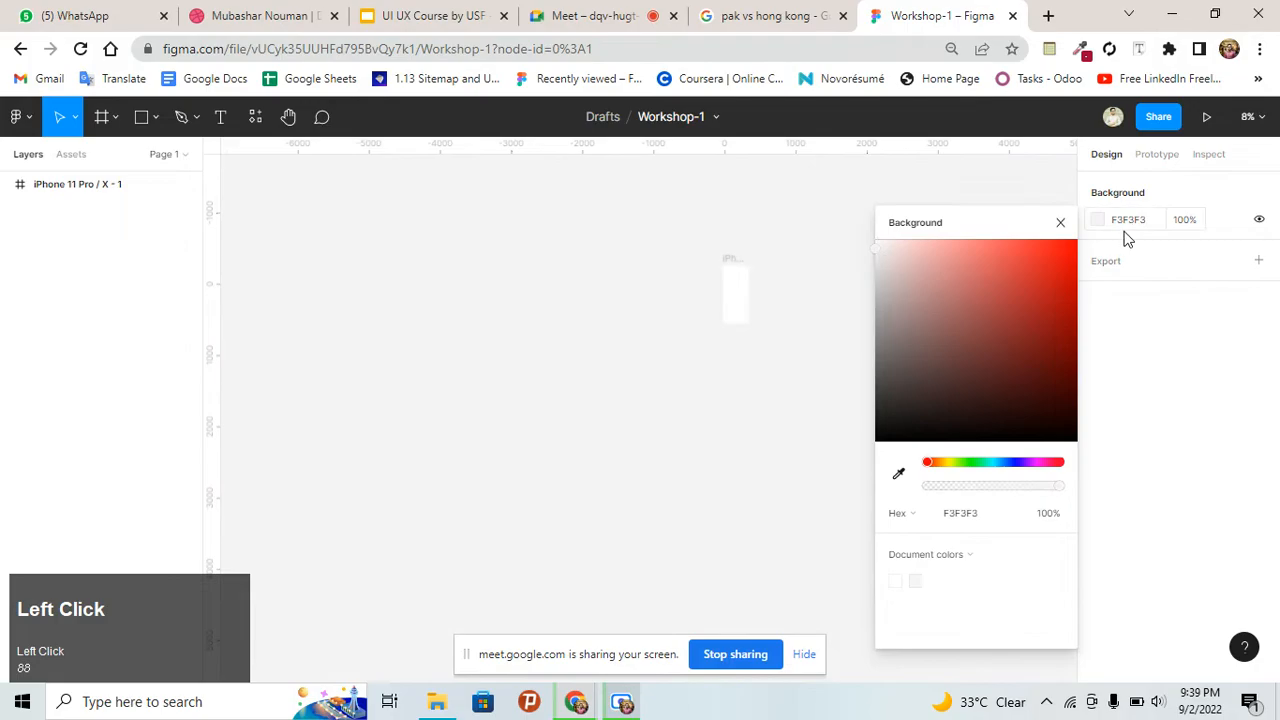
Set the canvas background colour to E5E5E5
{"action": "left_click", "coordinate": [1128, 221]}
{"action": "type", "text": "e5e5e5e"}
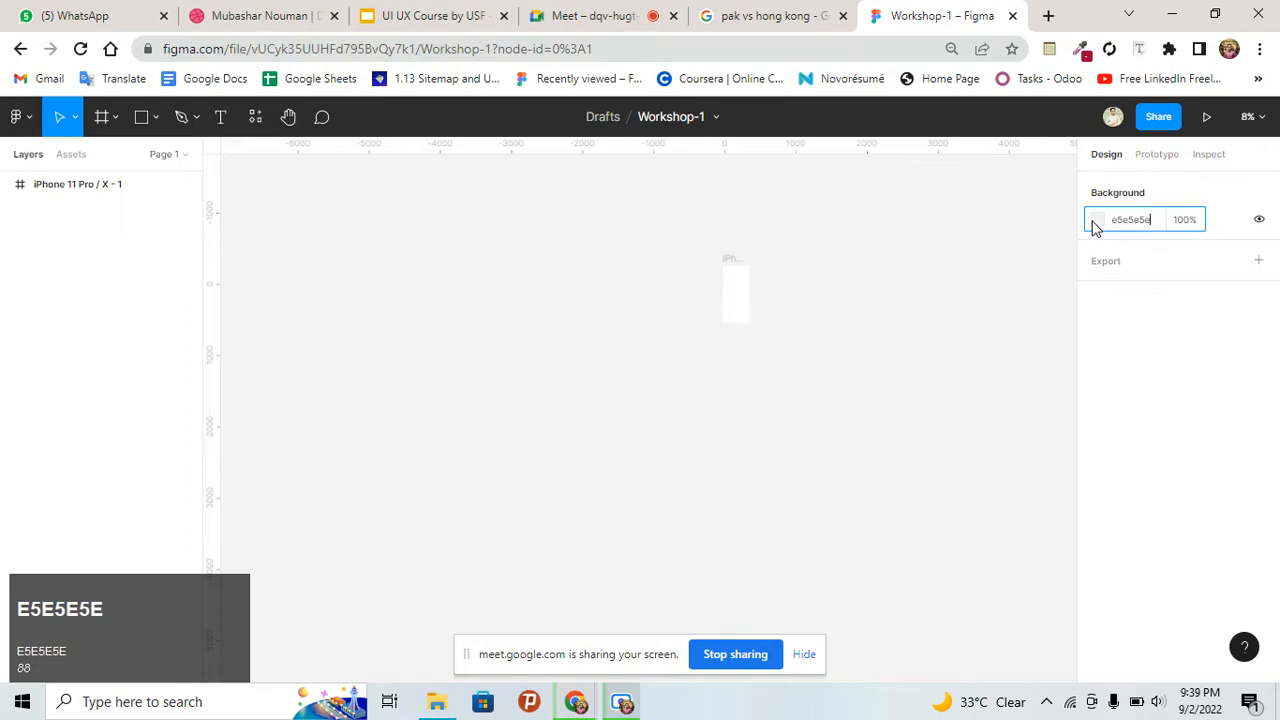
{"action": "key", "text": "Return"}
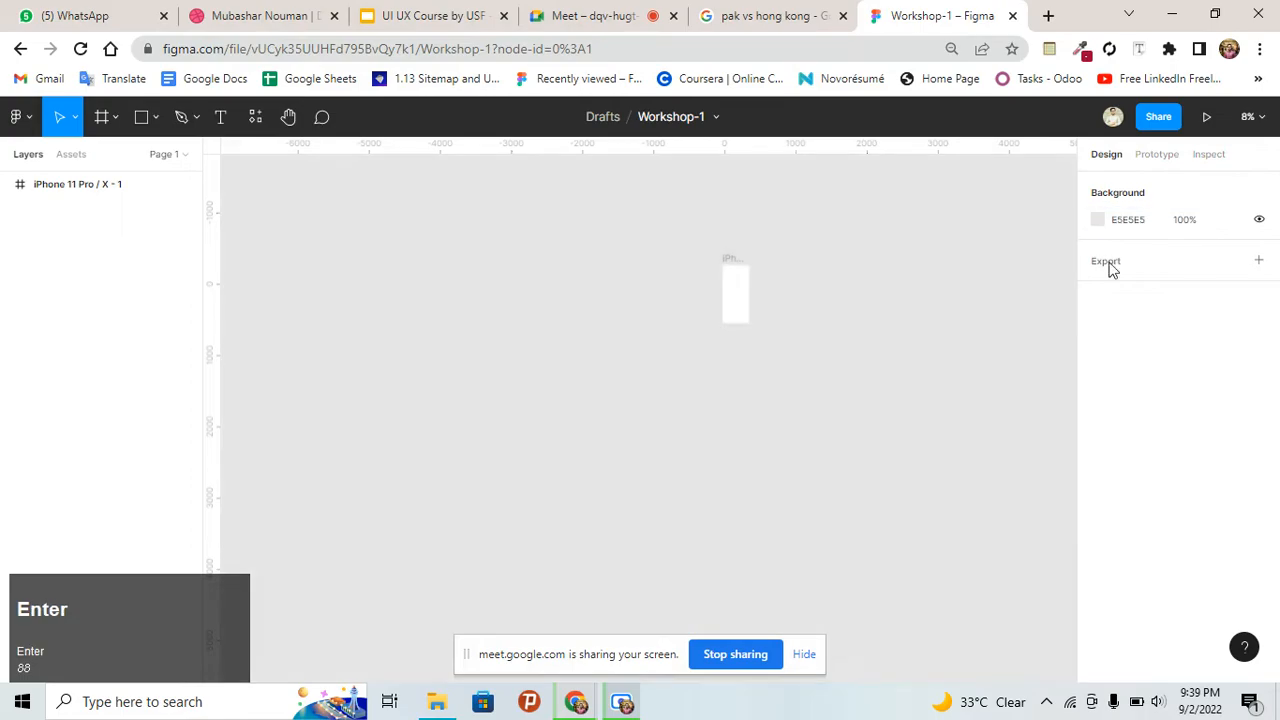
{"action": "left_click", "coordinate": [924, 318]}
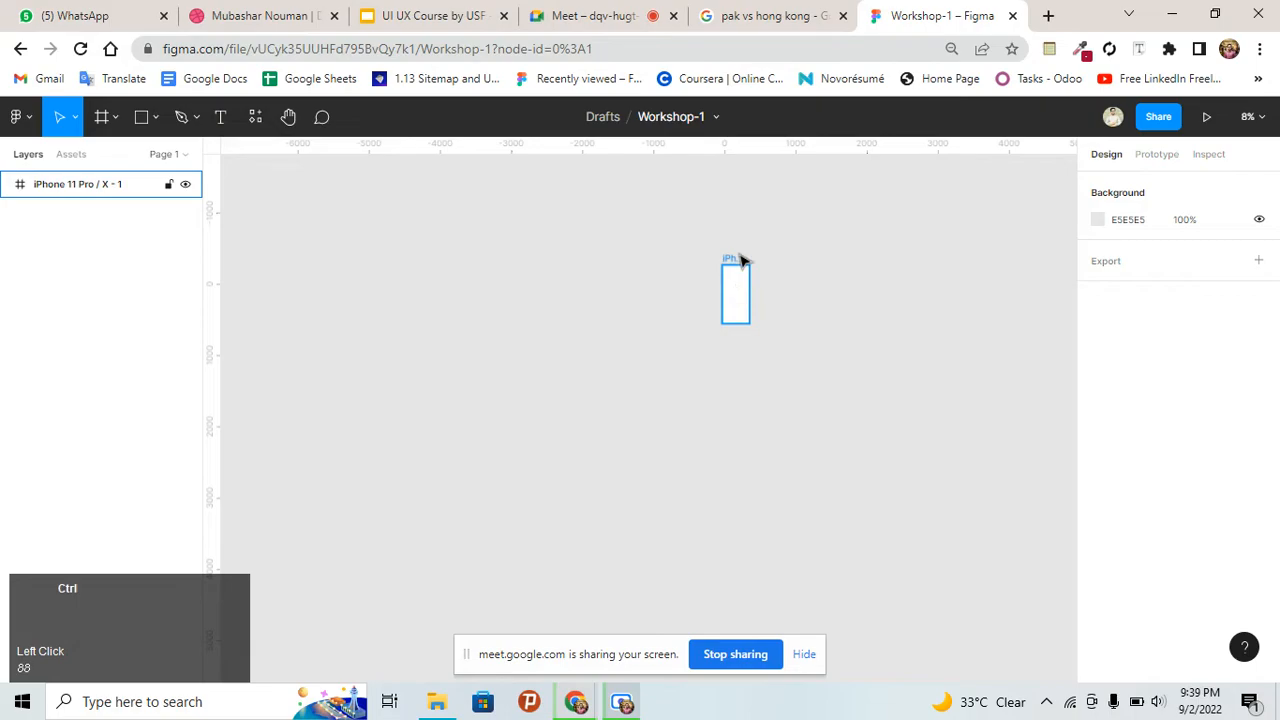
Rename the iPhone 11 Pro / X frame on the canvas as Splash Screen
{"action": "scroll", "coordinate": [738, 262], "scroll_direction": "up", "scroll_amount": 4, "text": "ctrl"}
{"action": "scroll", "coordinate": [591, 277], "scroll_direction": "up", "scroll_amount": 5, "text": "ctrl"}
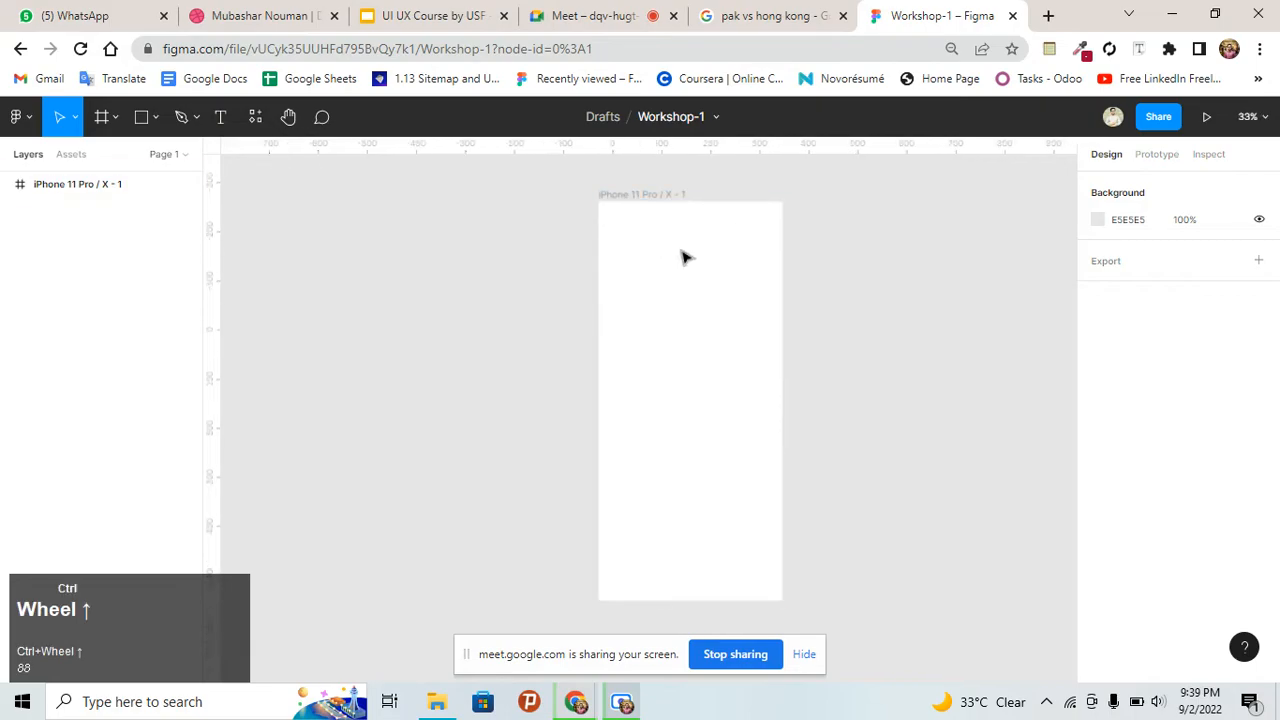
{"action": "scroll", "coordinate": [748, 288], "scroll_direction": "up", "scroll_amount": 3}
{"action": "scroll", "coordinate": [794, 306], "scroll_direction": "down", "scroll_amount": 3}
{"action": "scroll", "coordinate": [809, 306], "scroll_direction": "up", "scroll_amount": 1}
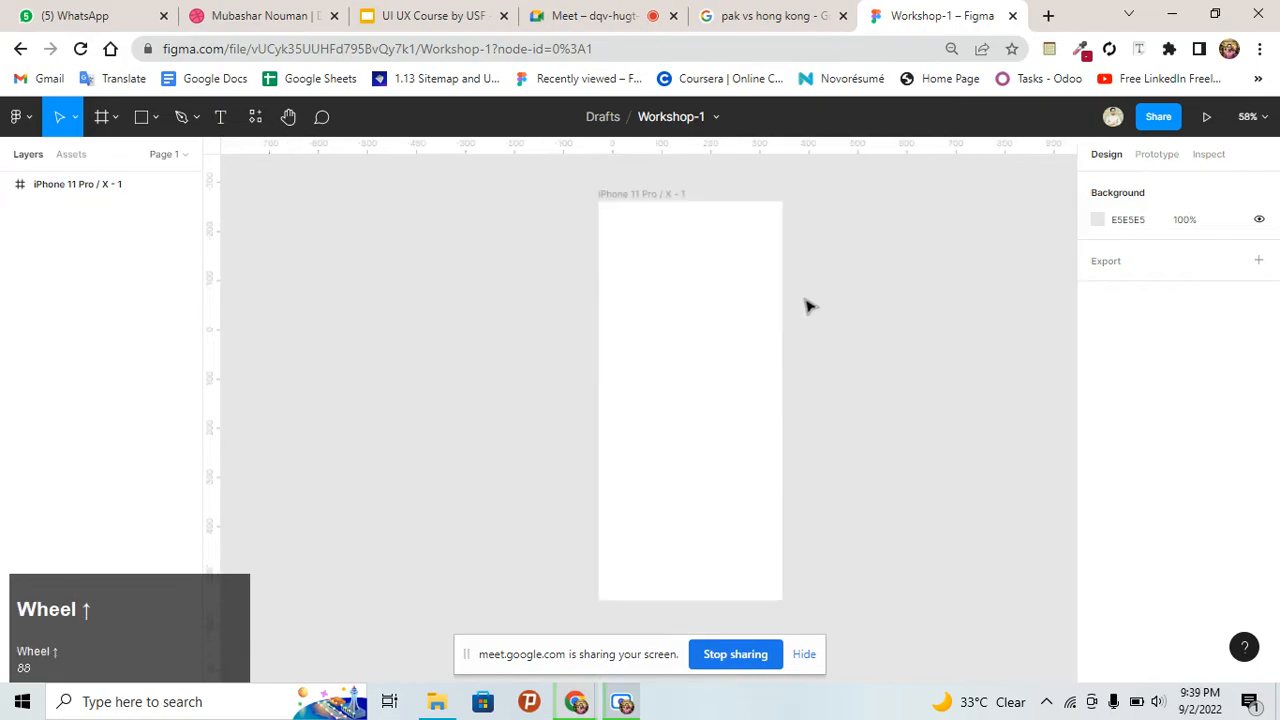
{"action": "left_click", "coordinate": [845, 310]}
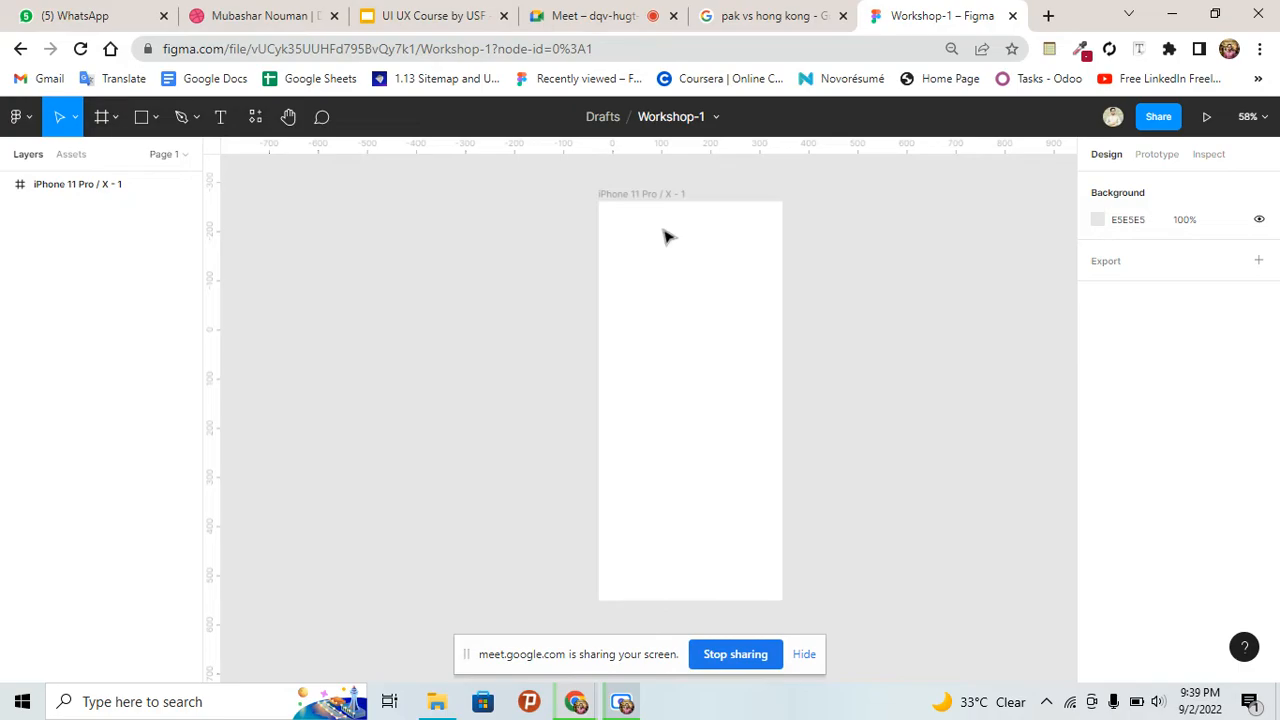
{"action": "left_click", "coordinate": [634, 194]}
{"action": "double_click", "coordinate": [636, 194]}
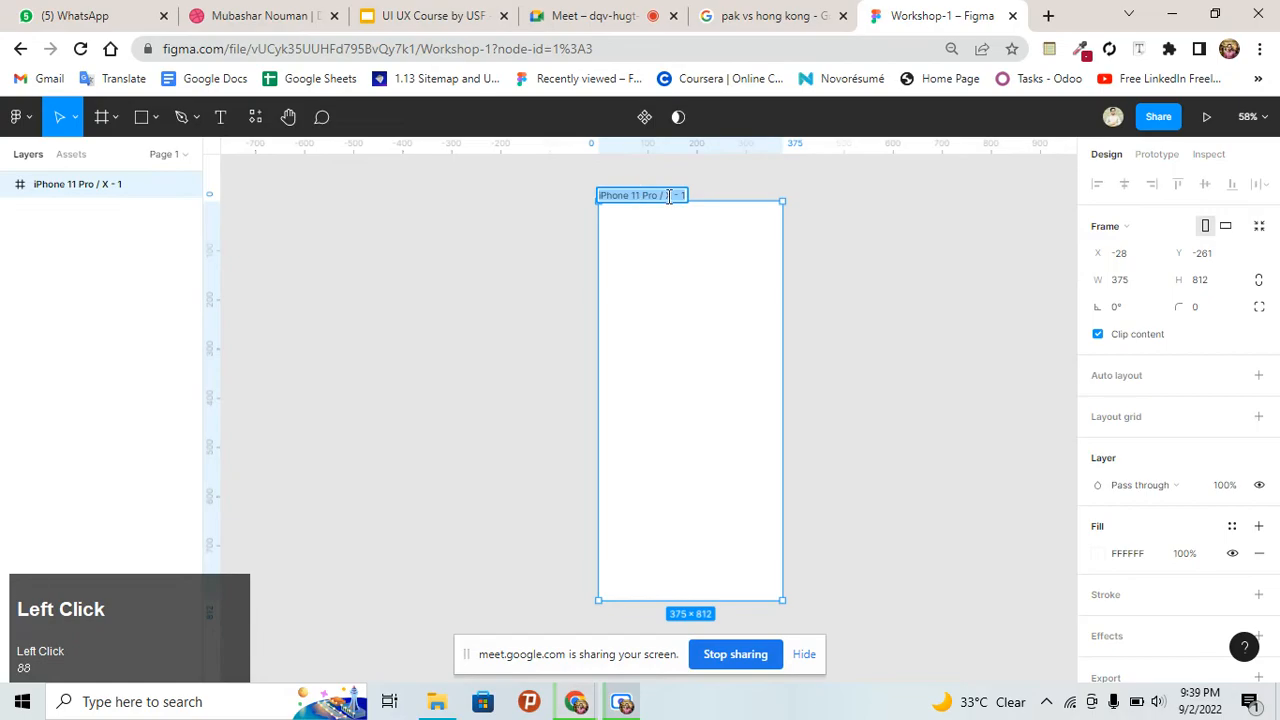
{"action": "key", "text": "shift"}
{"action": "type", "text": "Spla"}
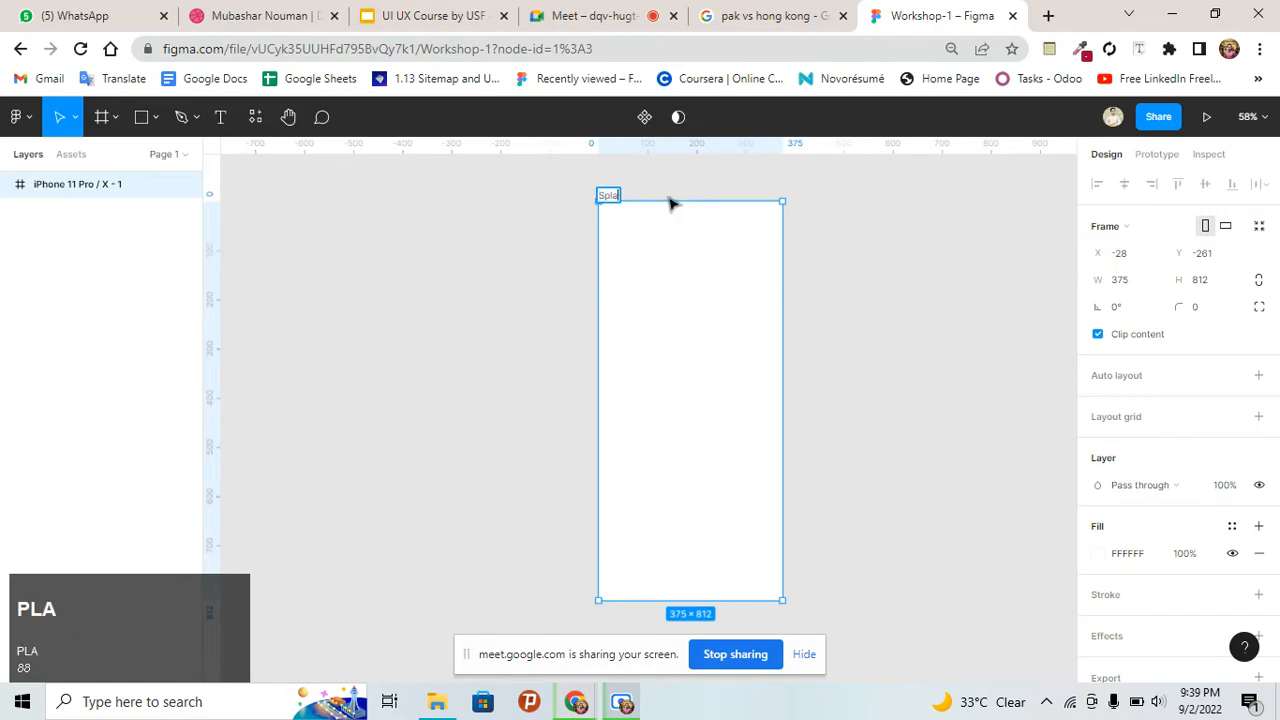
{"action": "type", "text": "sh Screen"}
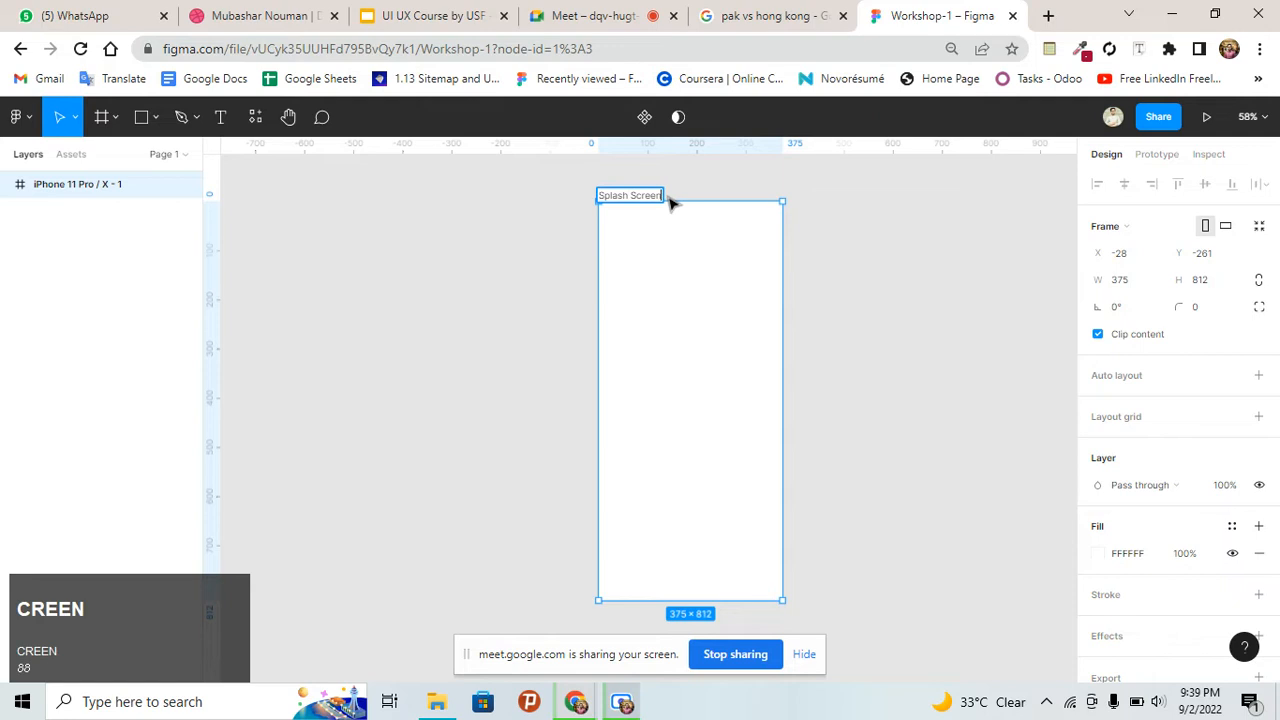
{"action": "key", "text": "Return"}
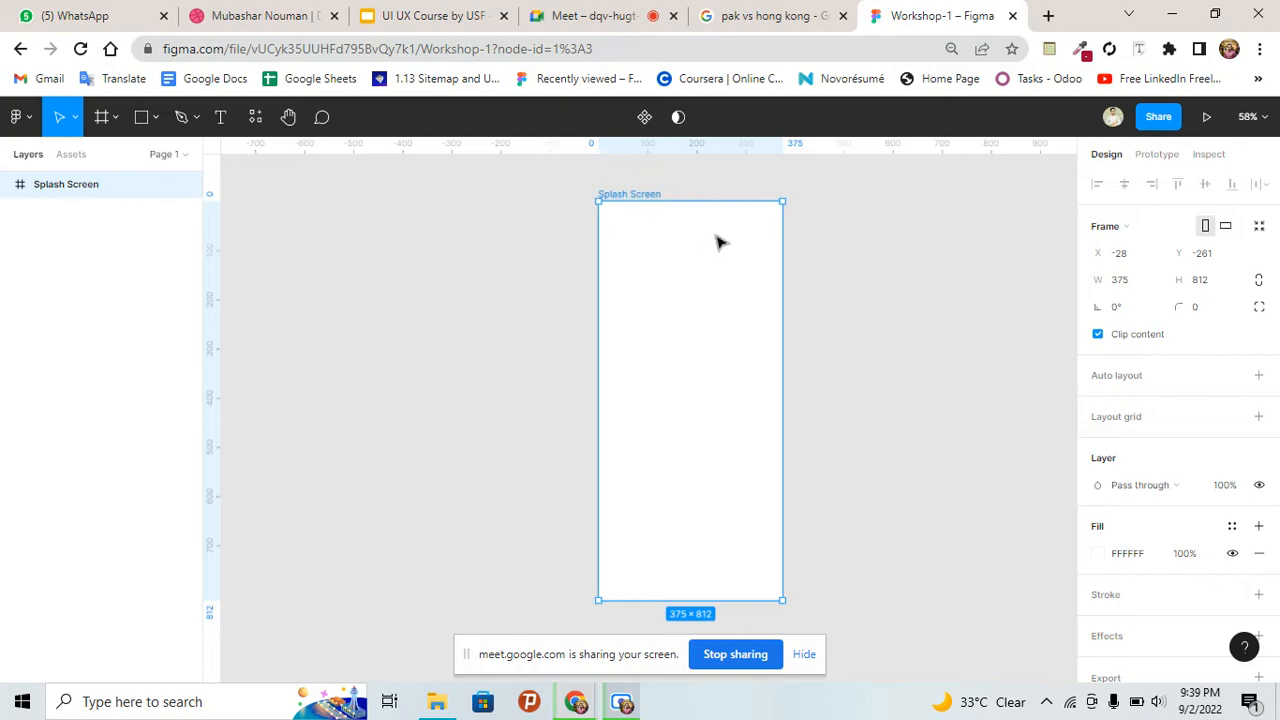
{"action": "double_click", "coordinate": [634, 194]}
{"action": "left_click", "coordinate": [940, 330]}
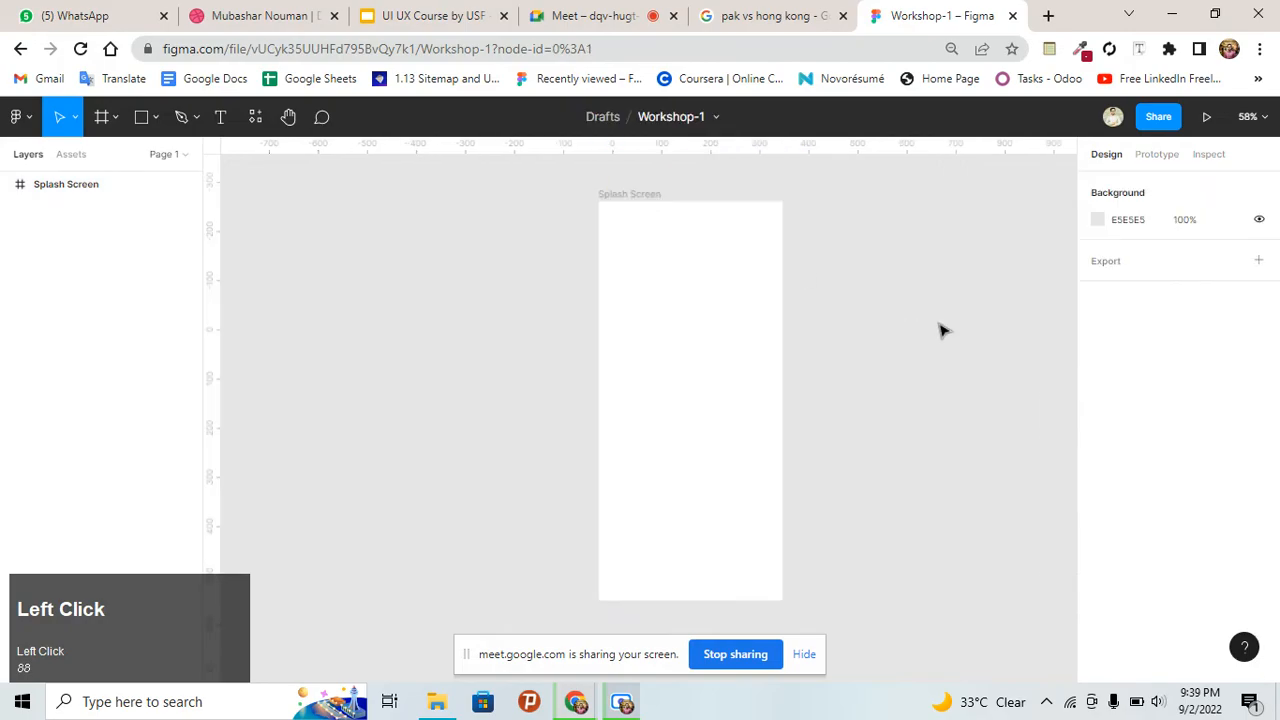
{"action": "left_click", "coordinate": [774, 340]}
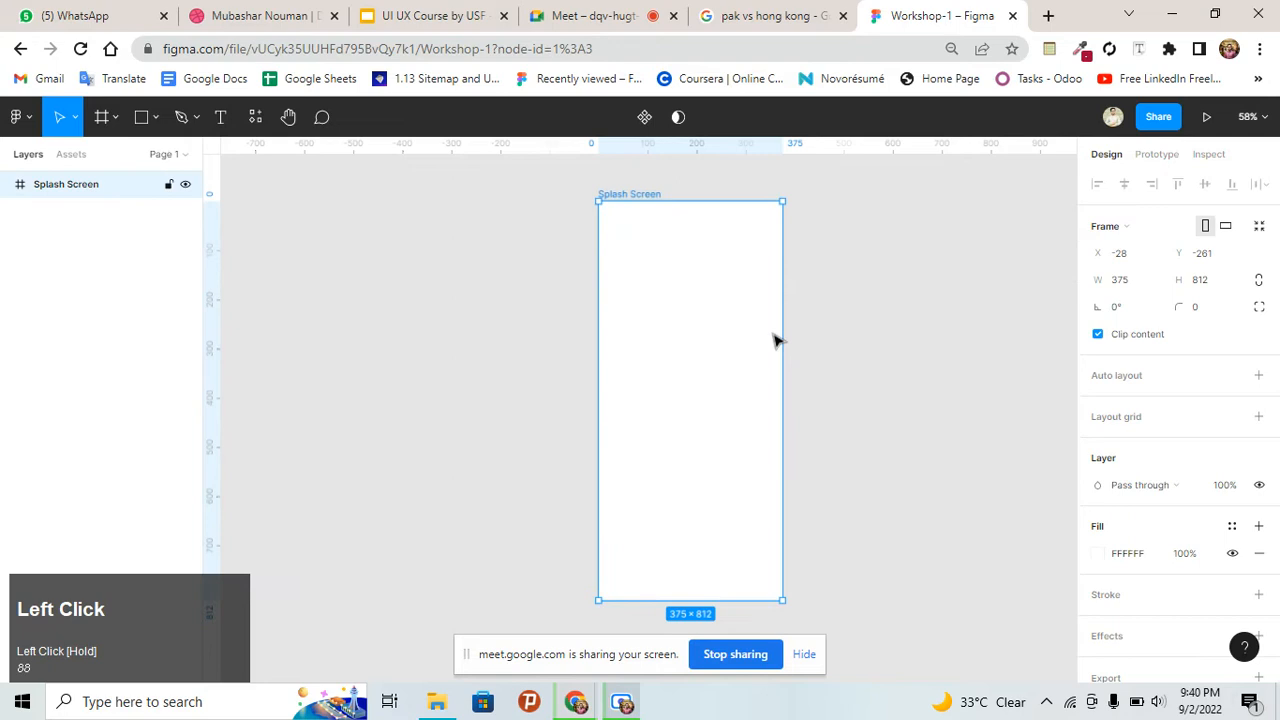
{"action": "left_click", "coordinate": [818, 276]}
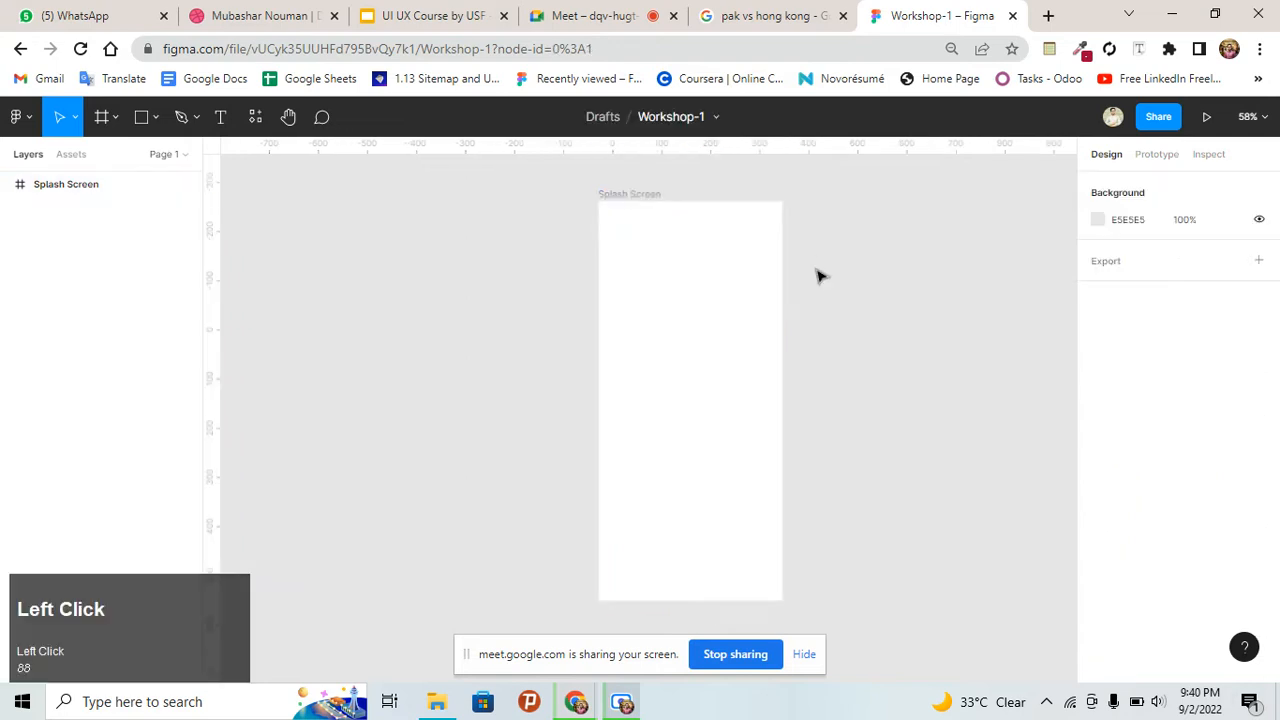
{"action": "left_click", "coordinate": [700, 342]}
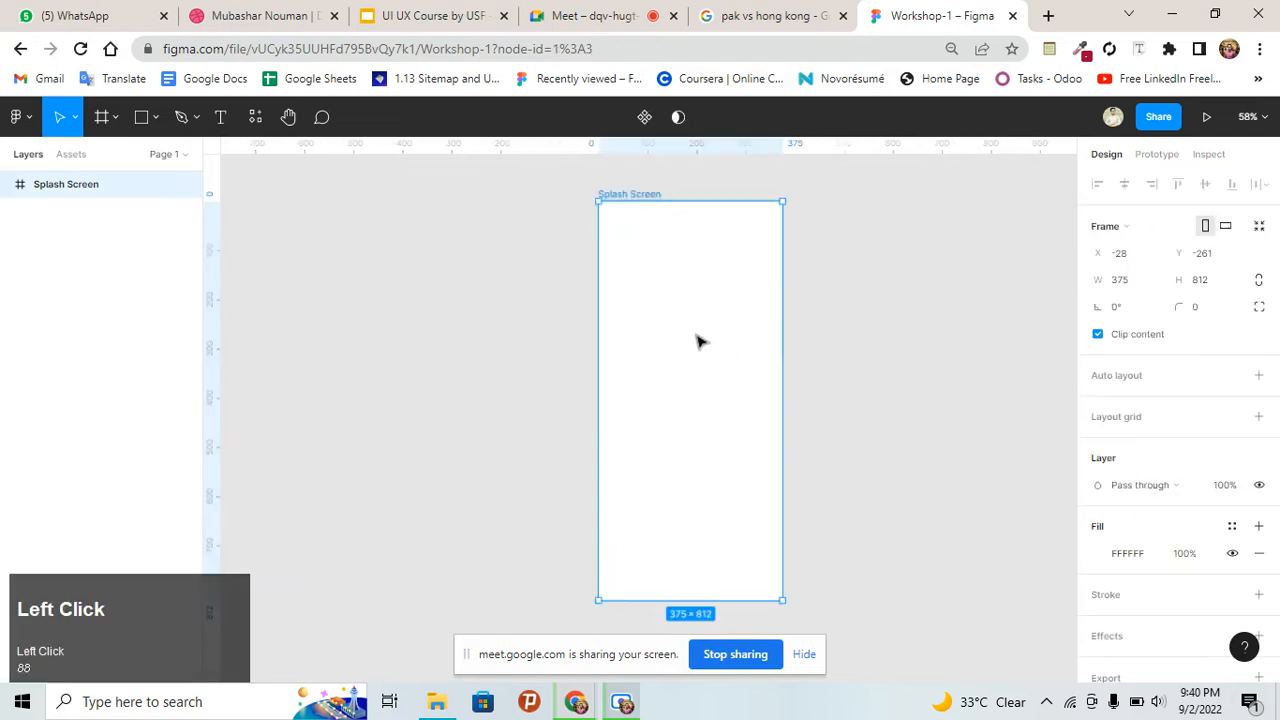
{"action": "left_click", "coordinate": [868, 297]}
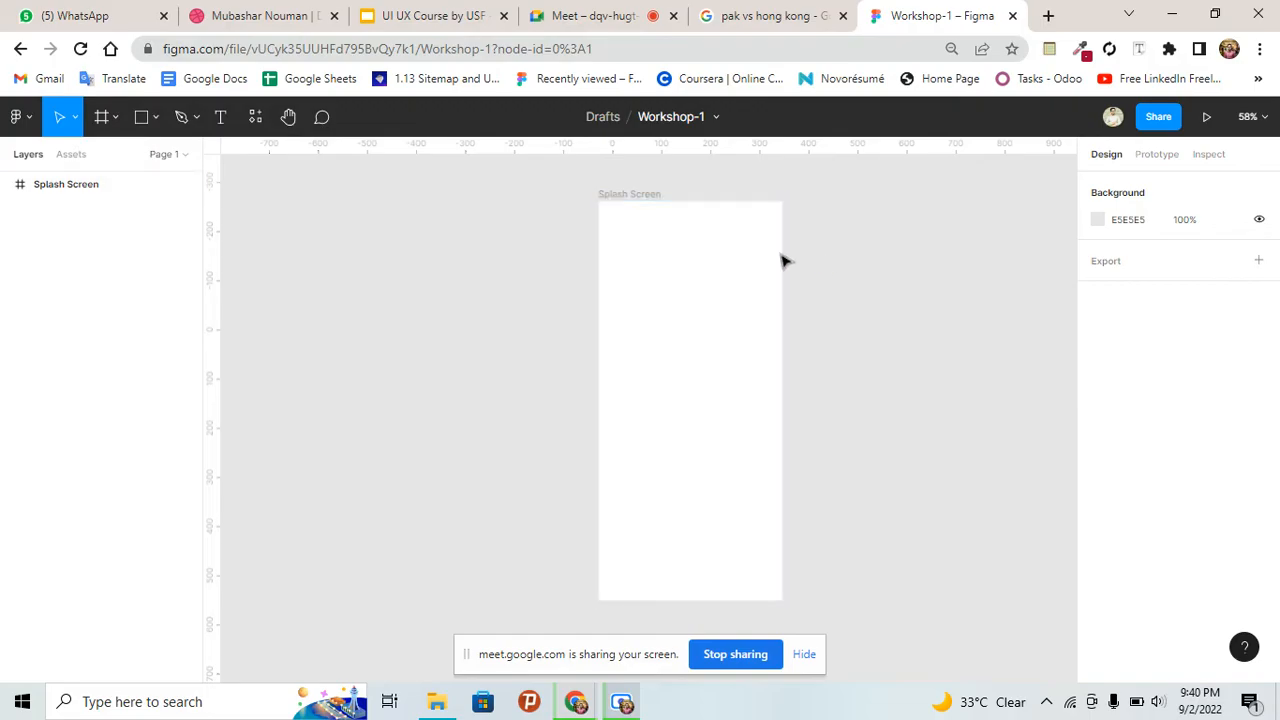
Select the Splash Screen frame and look through its design properties from size and position down to export
{"action": "left_click", "coordinate": [648, 200]}
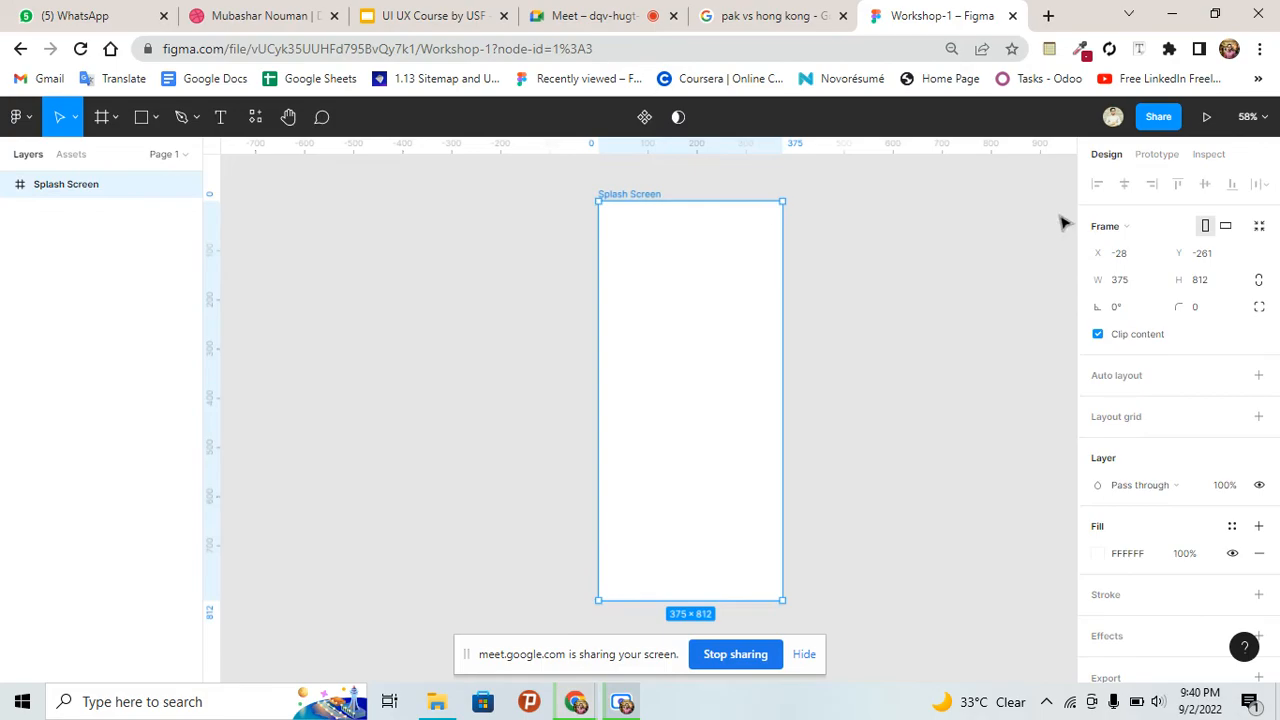
{"action": "scroll", "coordinate": [1192, 312], "scroll_direction": "down", "scroll_amount": 1}
{"action": "scroll", "coordinate": [1196, 452], "scroll_direction": "up", "scroll_amount": 1}
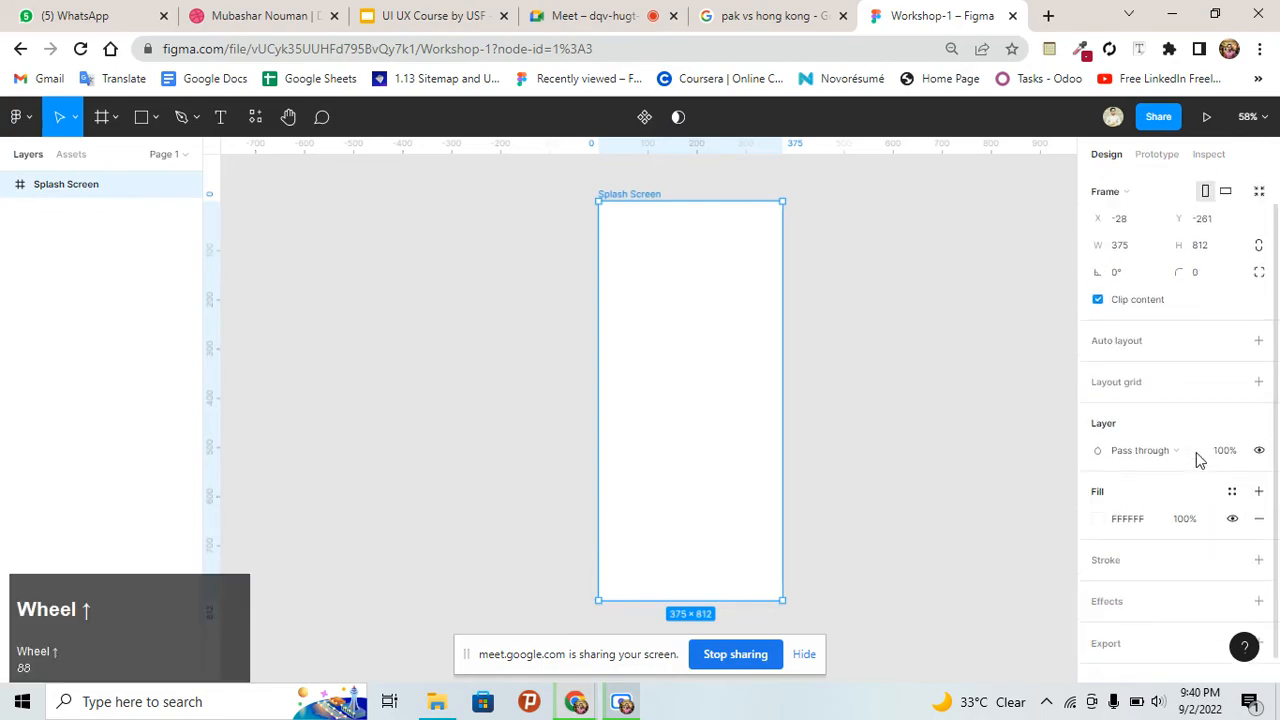
{"action": "scroll", "coordinate": [1223, 346], "scroll_direction": "down", "scroll_amount": 1}
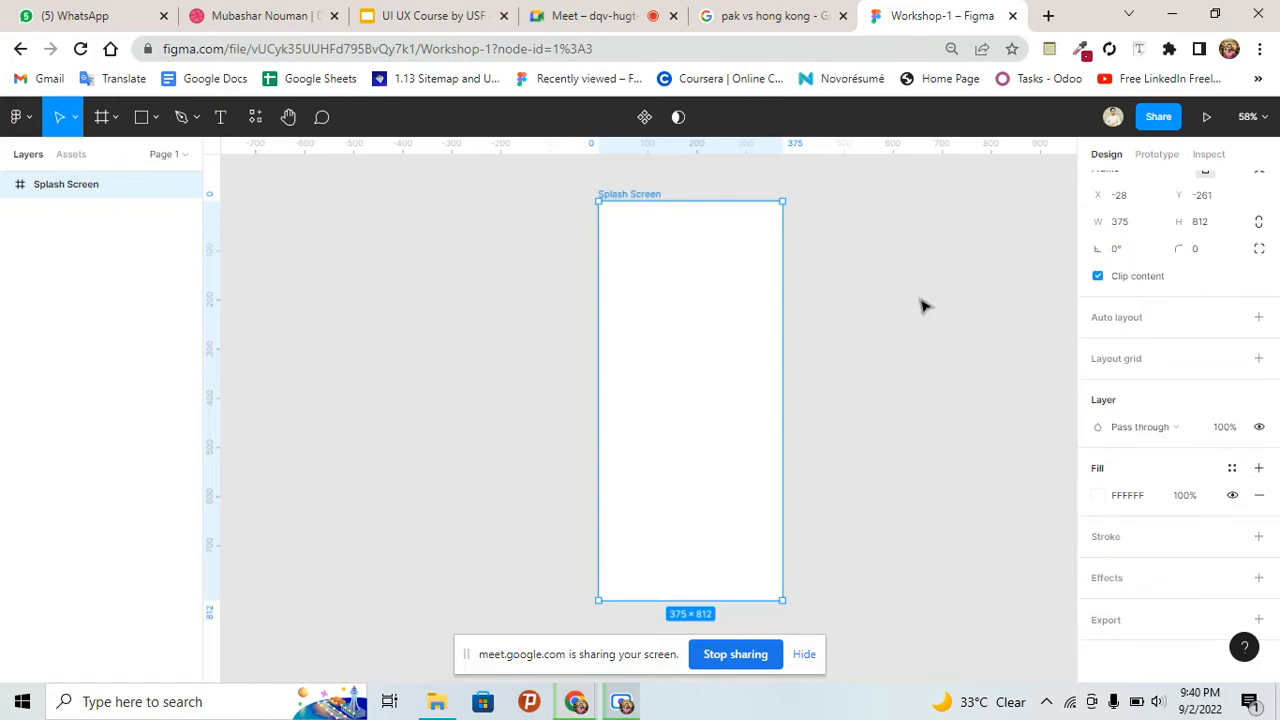
Try the Splash Screen frame in landscape orientation and return it to portrait
{"action": "scroll", "coordinate": [1116, 262], "scroll_direction": "up", "scroll_amount": 1}
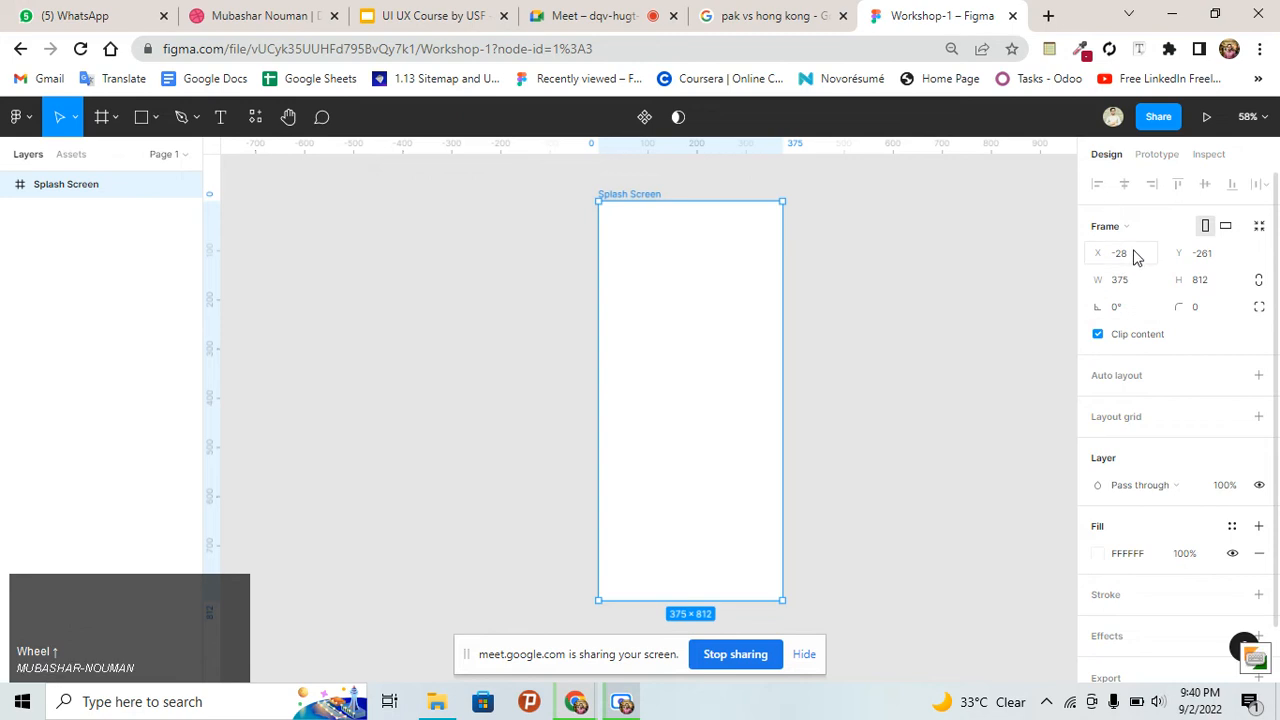
{"action": "left_click", "coordinate": [1224, 229]}
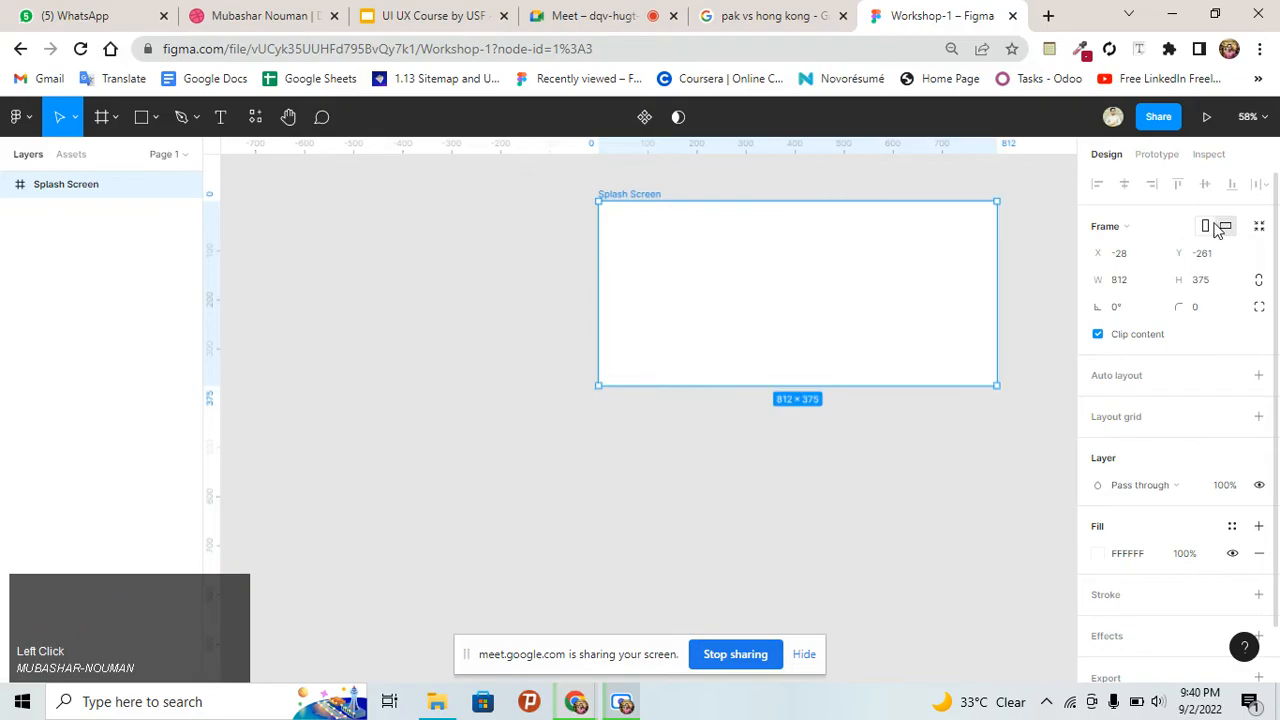
{"action": "left_click", "coordinate": [1208, 227]}
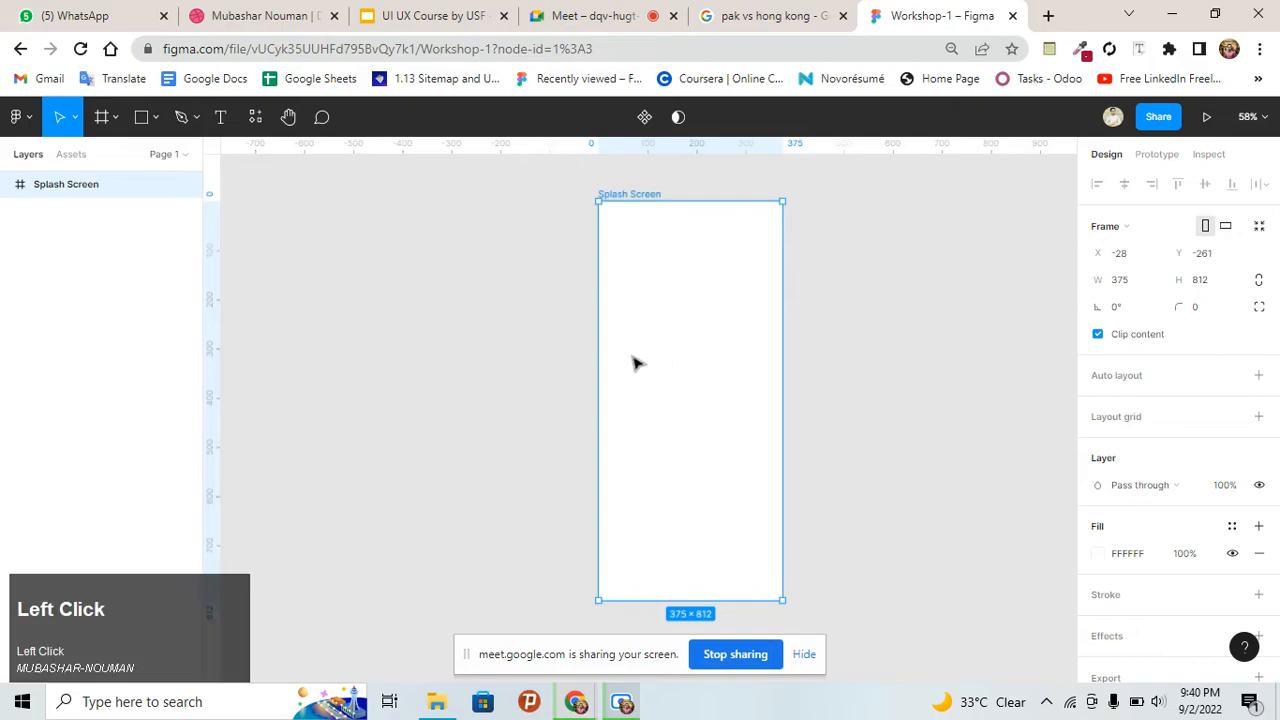
Move the Splash Screen frame freely on the canvas to about X -104, Y -246
{"action": "left_click_drag", "start_coordinate": [634, 363], "coordinate": [527, 360]}
{"action": "left_click_drag", "start_coordinate": [418, 358], "coordinate": [645, 366]}
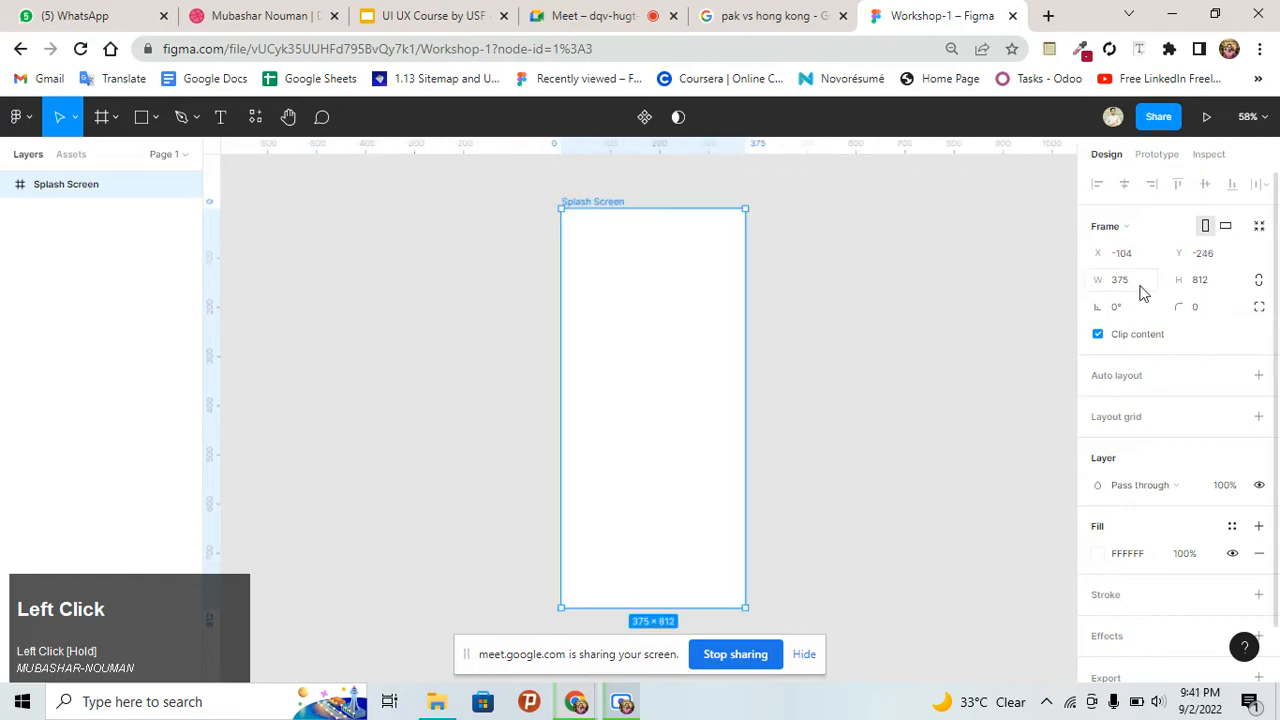
Try widening the Splash Screen frame step by step to 428 and undo the width change
{"action": "left_click", "coordinate": [1118, 282]}
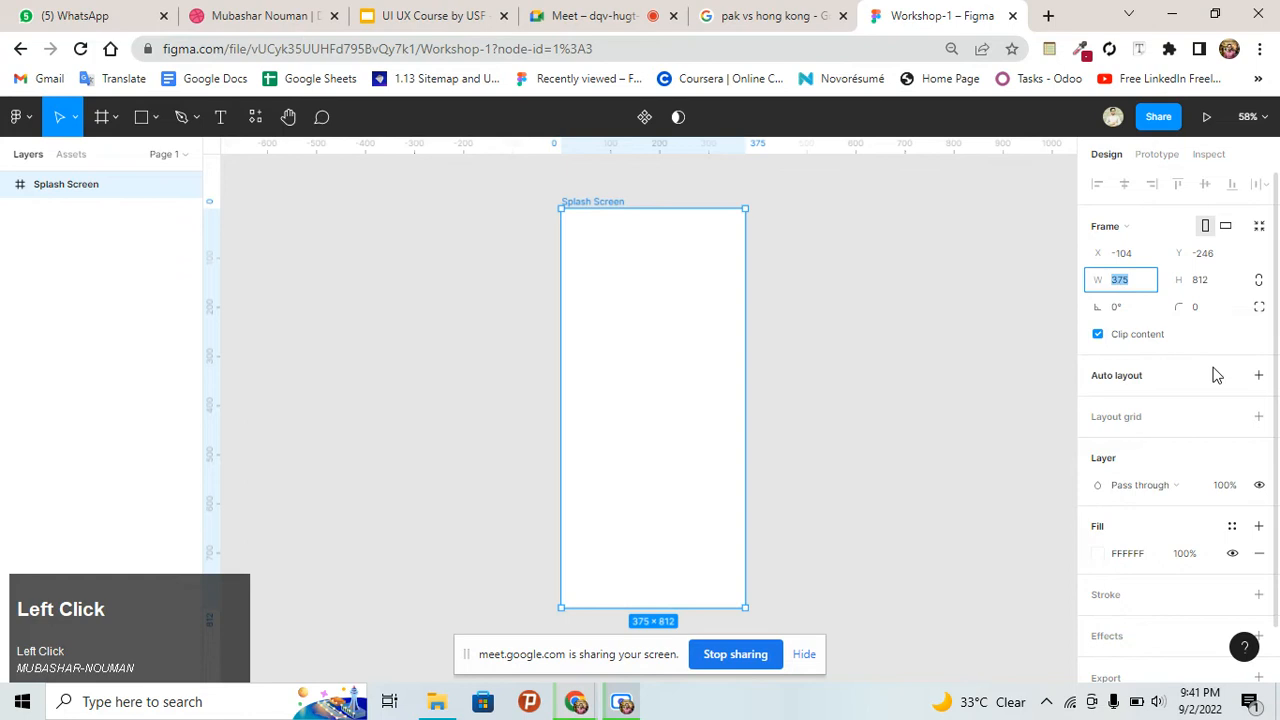
{"action": "key", "text": "Up"}
{"action": "key", "text": "Up"}
{"action": "key", "text": "Up"}
{"action": "key", "text": "Up"}
{"action": "key", "text": "Up"}
{"action": "key", "text": "Up"}
{"action": "key", "text": "Up"}
{"action": "key", "text": "Up"}
{"action": "key", "text": "Up"}
{"action": "key", "text": "Up"}
{"action": "key", "text": "Up"}
{"action": "key", "text": "Up"}
{"action": "key", "text": "Up"}
{"action": "key", "text": "Up"}
{"action": "key", "text": "Up"}
{"action": "key", "text": "Up"}
{"action": "key", "text": "Up"}
{"action": "key", "text": "Up"}
{"action": "key", "text": "Up"}
{"action": "key", "text": "Up"}
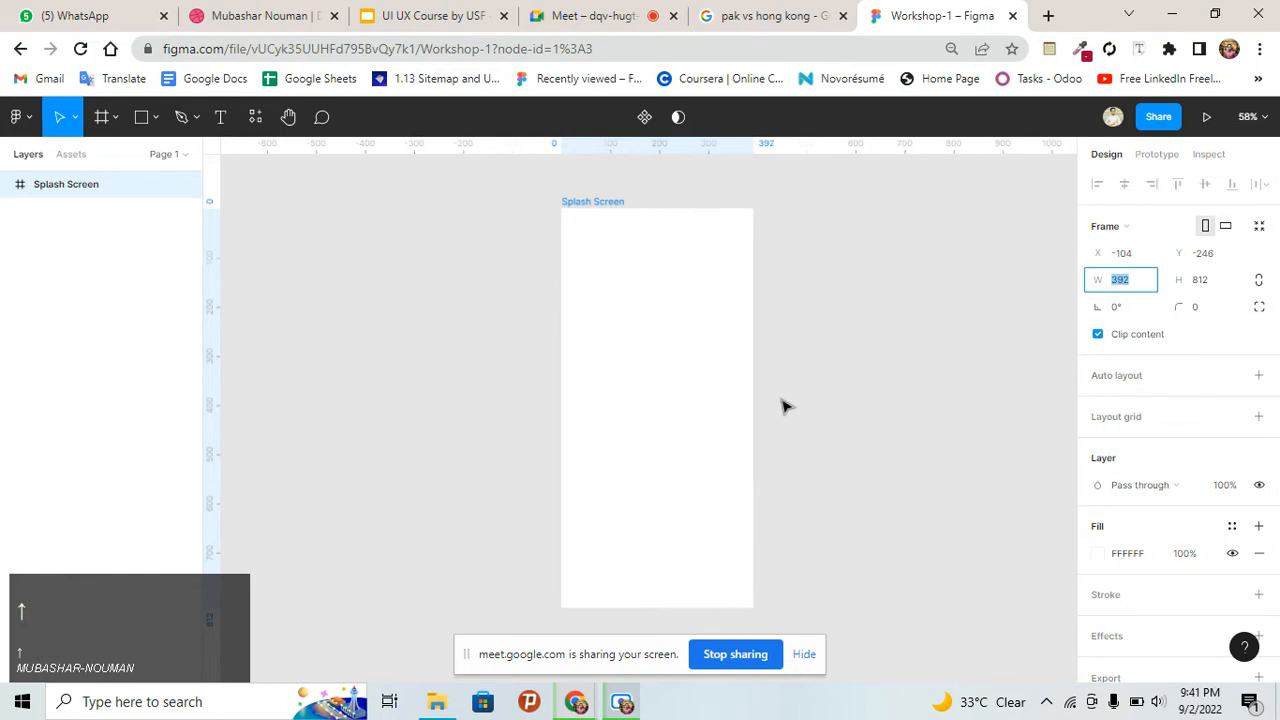
{"action": "key", "text": "Up"}
{"action": "key", "text": "Up"}
{"action": "key", "text": "Up"}
{"action": "key", "text": "Up"}
{"action": "key", "text": "Up"}
{"action": "key", "text": "Up"}
{"action": "key", "text": "Up"}
{"action": "key", "text": "Up"}
{"action": "key", "text": "Up"}
{"action": "key", "text": "Up"}
{"action": "key", "text": "Up"}
{"action": "key", "text": "Up"}
{"action": "key", "text": "Up"}
{"action": "key", "text": "Up"}
{"action": "key", "text": "Up"}
{"action": "key", "text": "Up"}
{"action": "key", "text": "Up"}
{"action": "key", "text": "Up"}
{"action": "key", "text": "Up"}
{"action": "key", "text": "Up"}
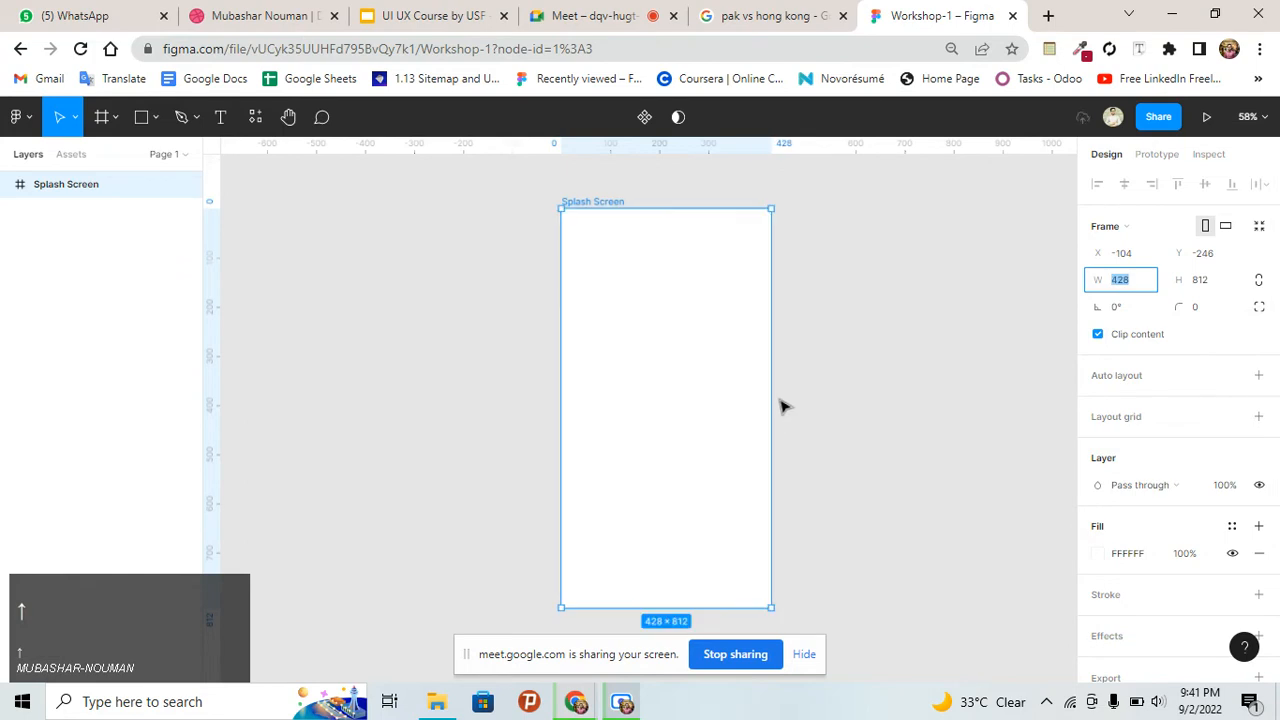
{"action": "key", "text": "ctrl"}
{"action": "key", "text": "ctrl"}
{"action": "key", "text": "ctrl+z"}
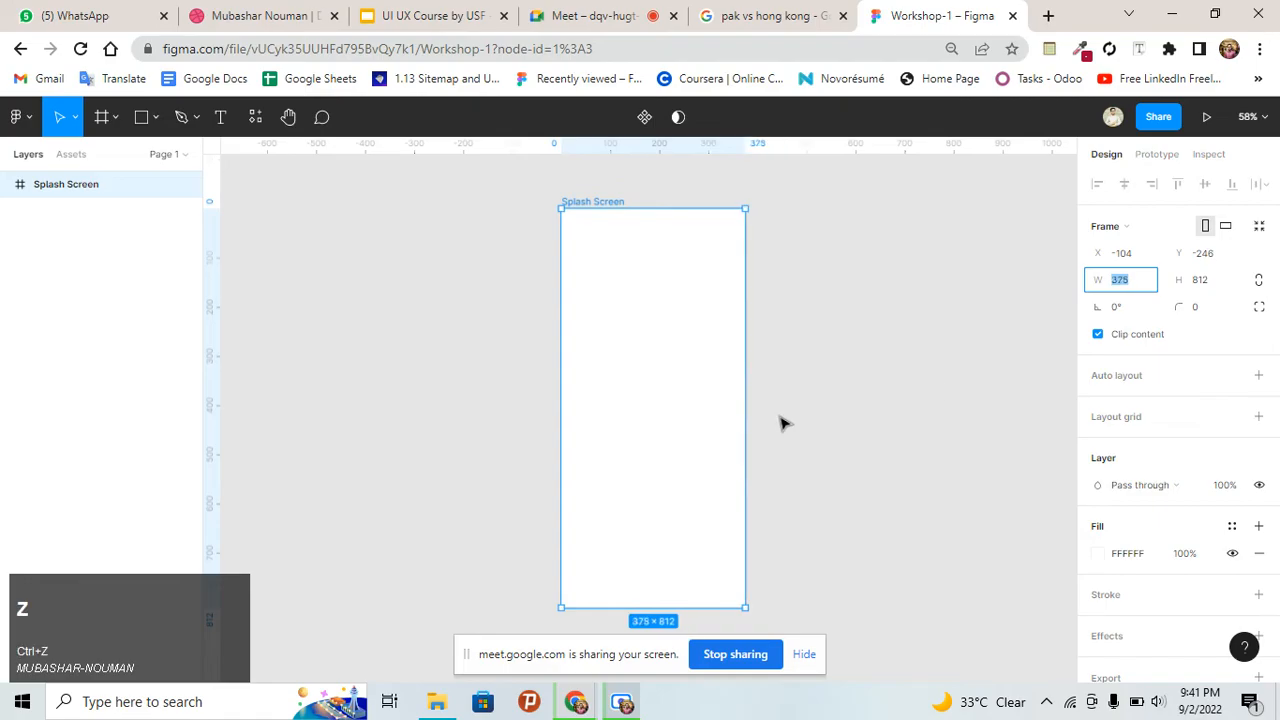
Try adjusting the Splash Screen frame's height by scrubbing its value, bring it back to 813, and deselect the frame
{"action": "left_click", "coordinate": [1203, 279]}
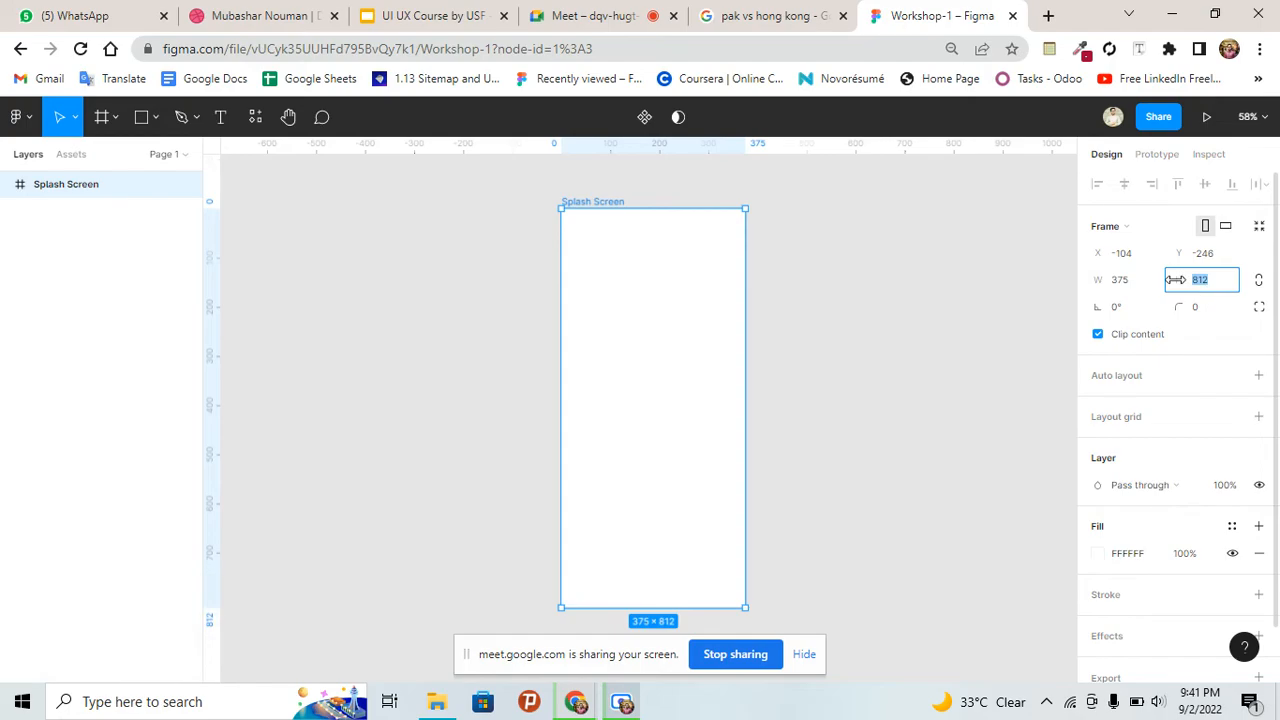
{"action": "left_click_drag", "start_coordinate": [1175, 280], "coordinate": [1072, 296]}
{"action": "key", "text": "ctrl+z"}
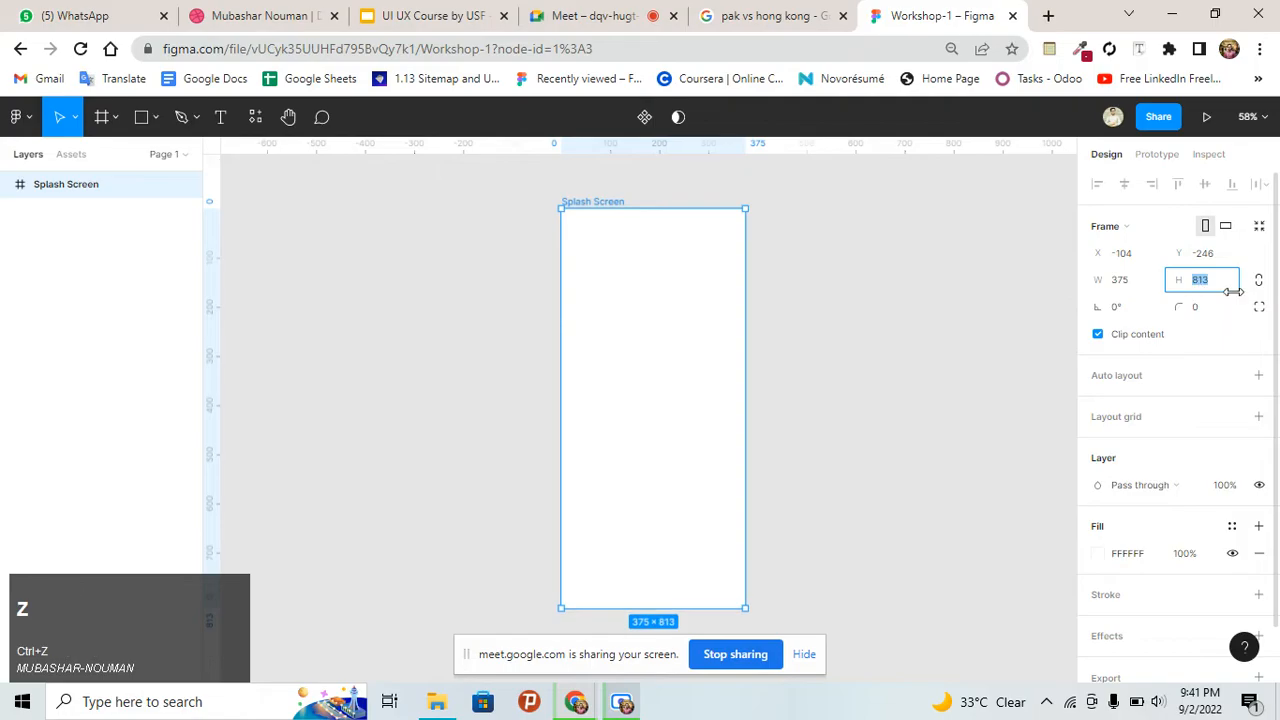
{"action": "left_click", "coordinate": [937, 306]}
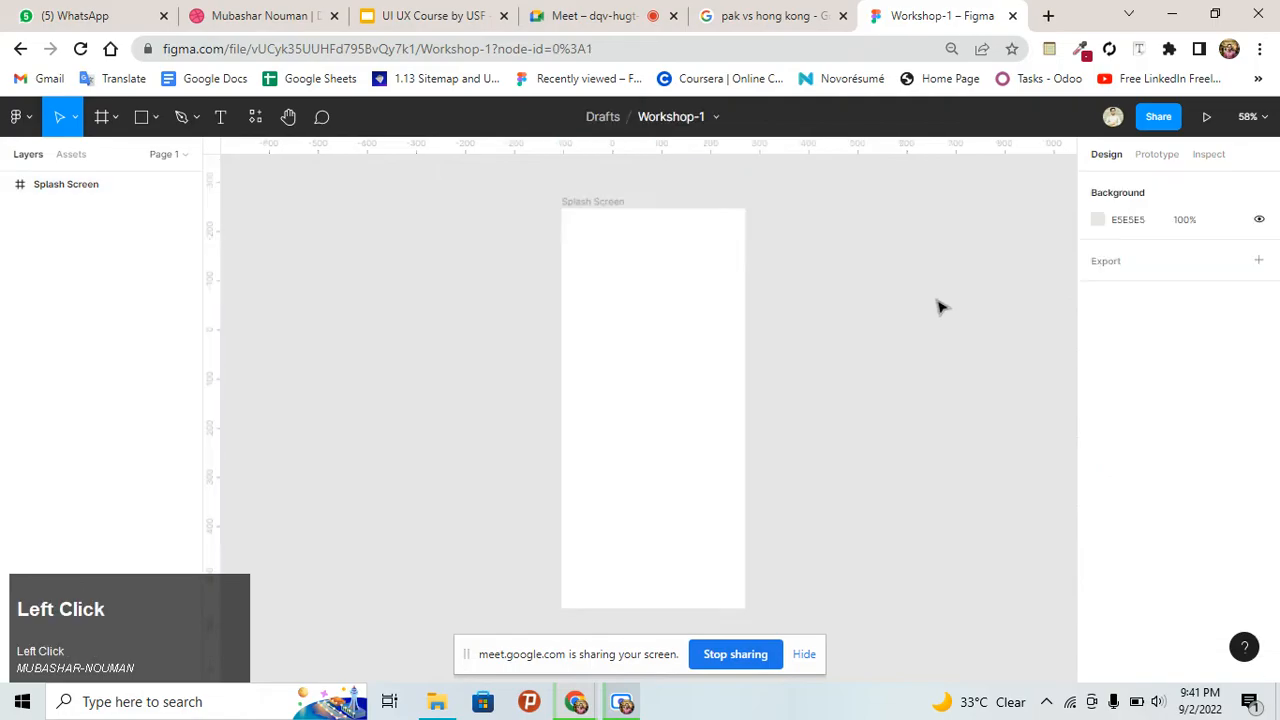
Try changing the Splash Screen frame's width to 376 and 372 with proportions constrained, undo the resizing, and release the constraint
{"action": "left_click", "coordinate": [686, 273]}
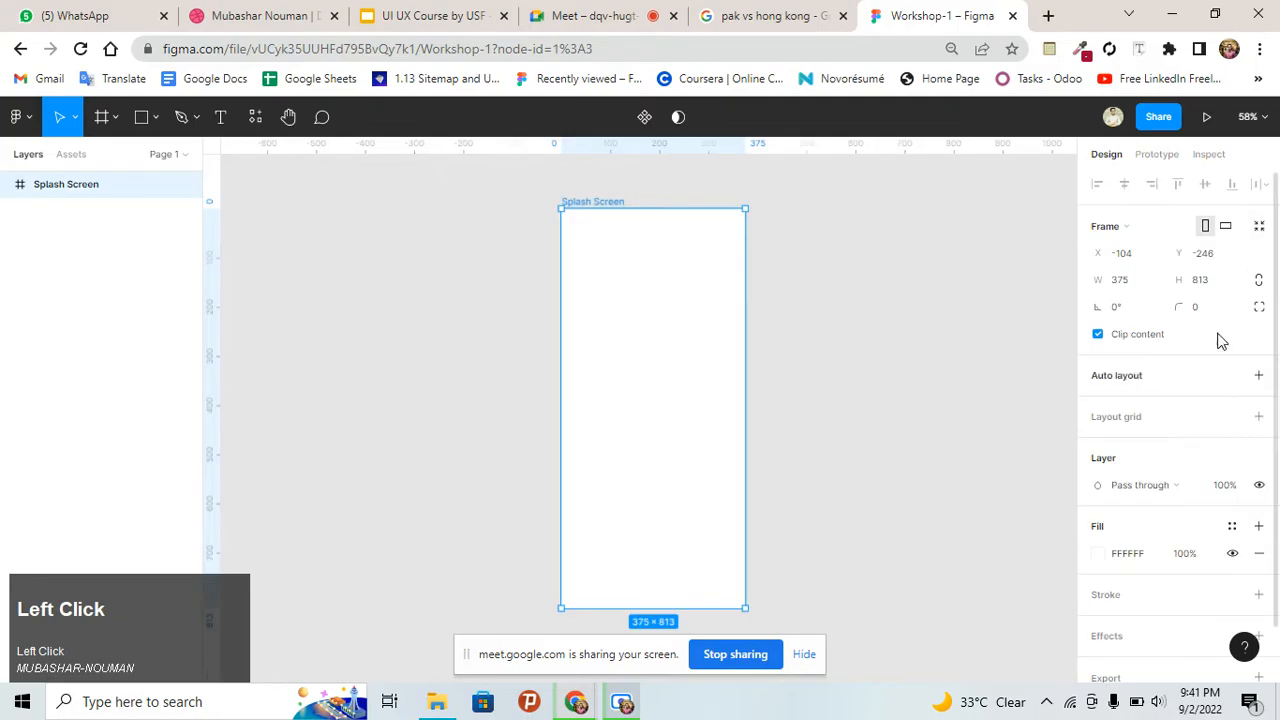
{"action": "left_click", "coordinate": [1259, 282]}
{"action": "left_click", "coordinate": [1130, 288]}
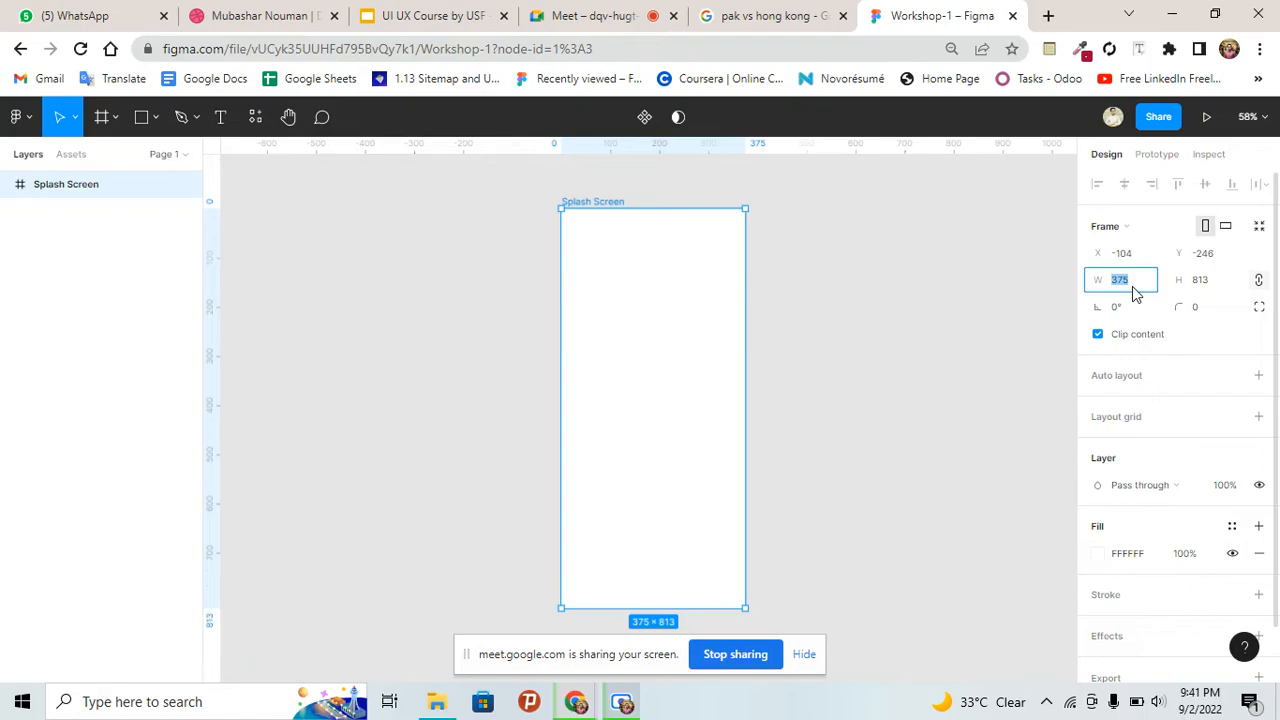
{"action": "key", "text": "Up"}
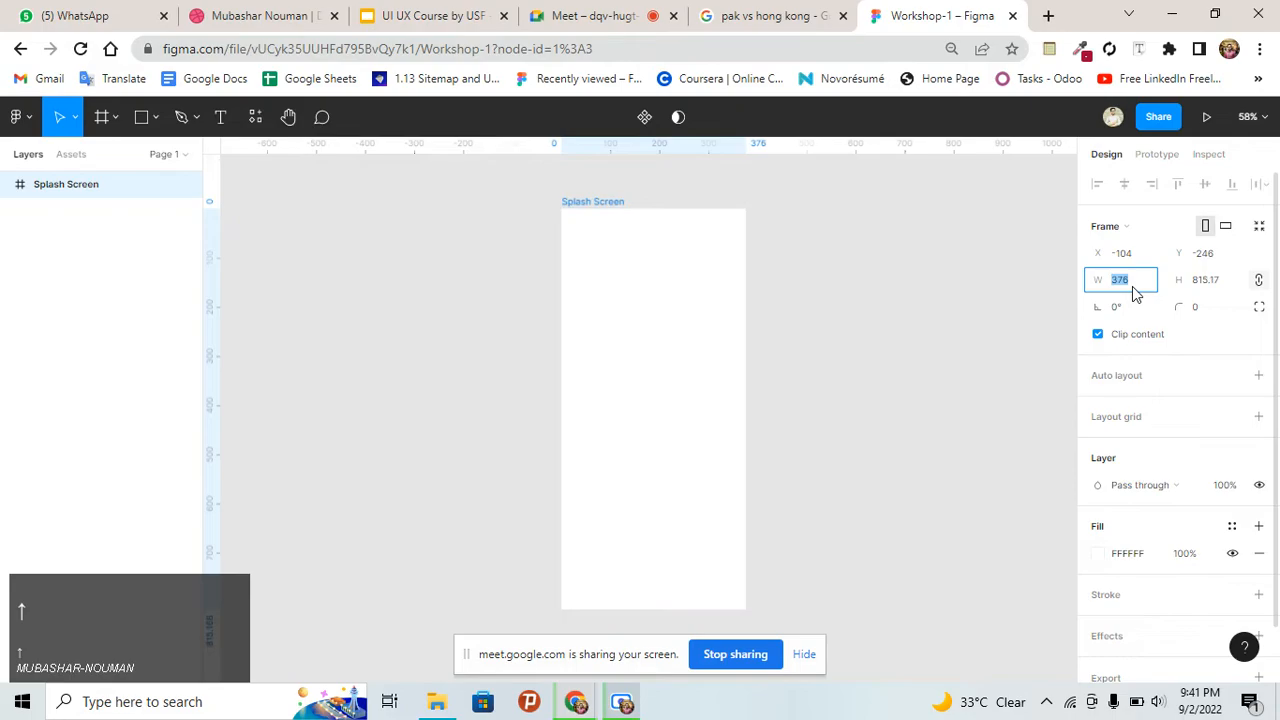
{"action": "key", "text": "Down"}
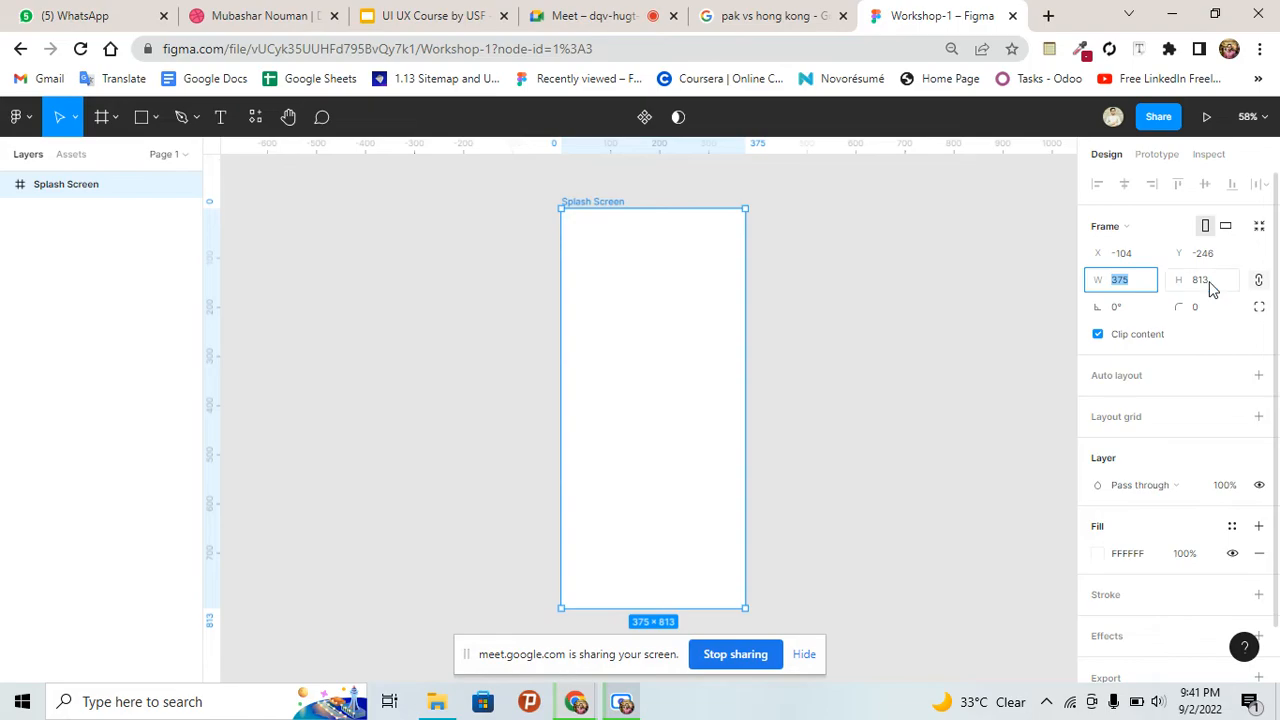
{"action": "key", "text": "Down"}
{"action": "key", "text": "Down"}
{"action": "key", "text": "Down"}
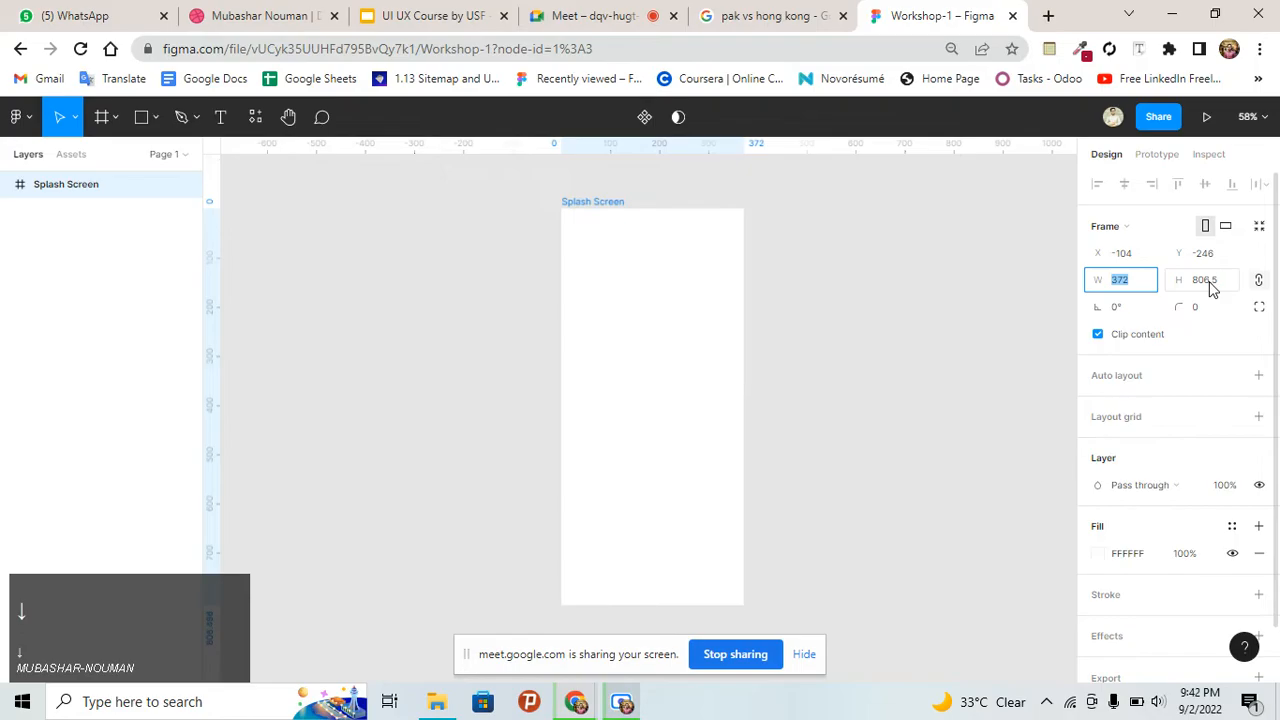
{"action": "key", "text": "Up"}
{"action": "key", "text": "ctrl+z"}
{"action": "key", "text": "ctrl+z"}
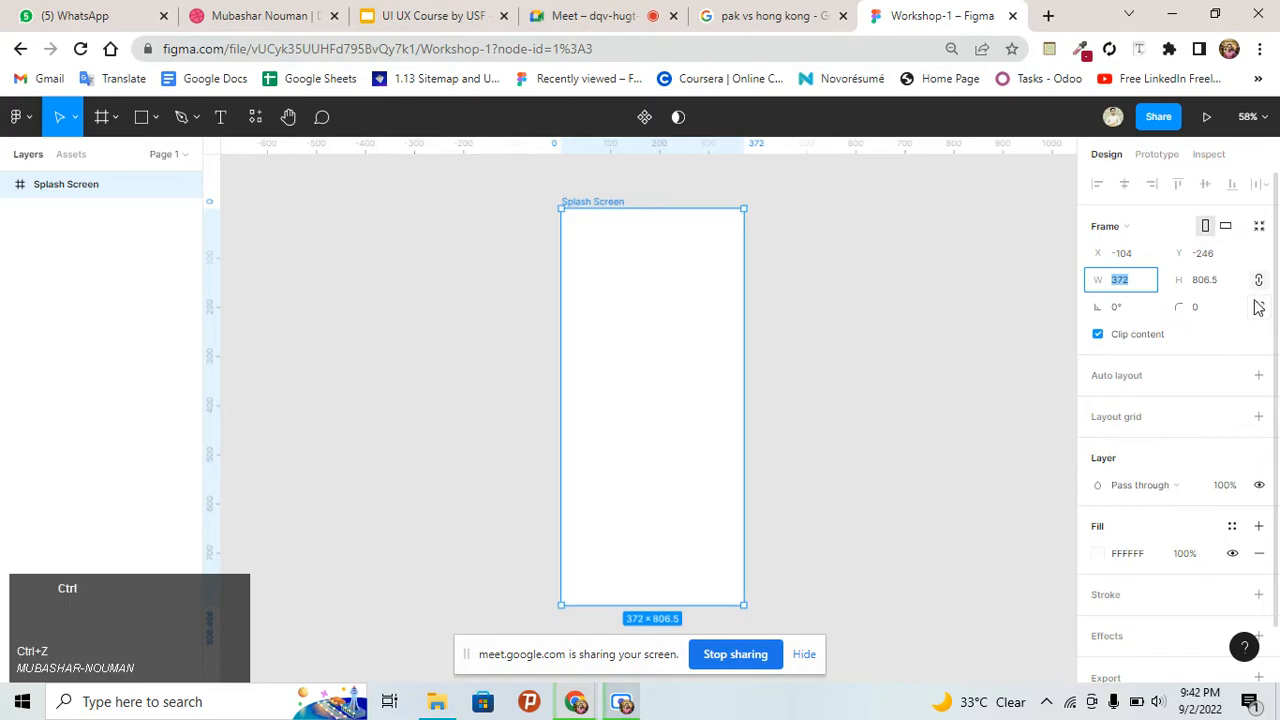
{"action": "left_click", "coordinate": [1260, 284]}
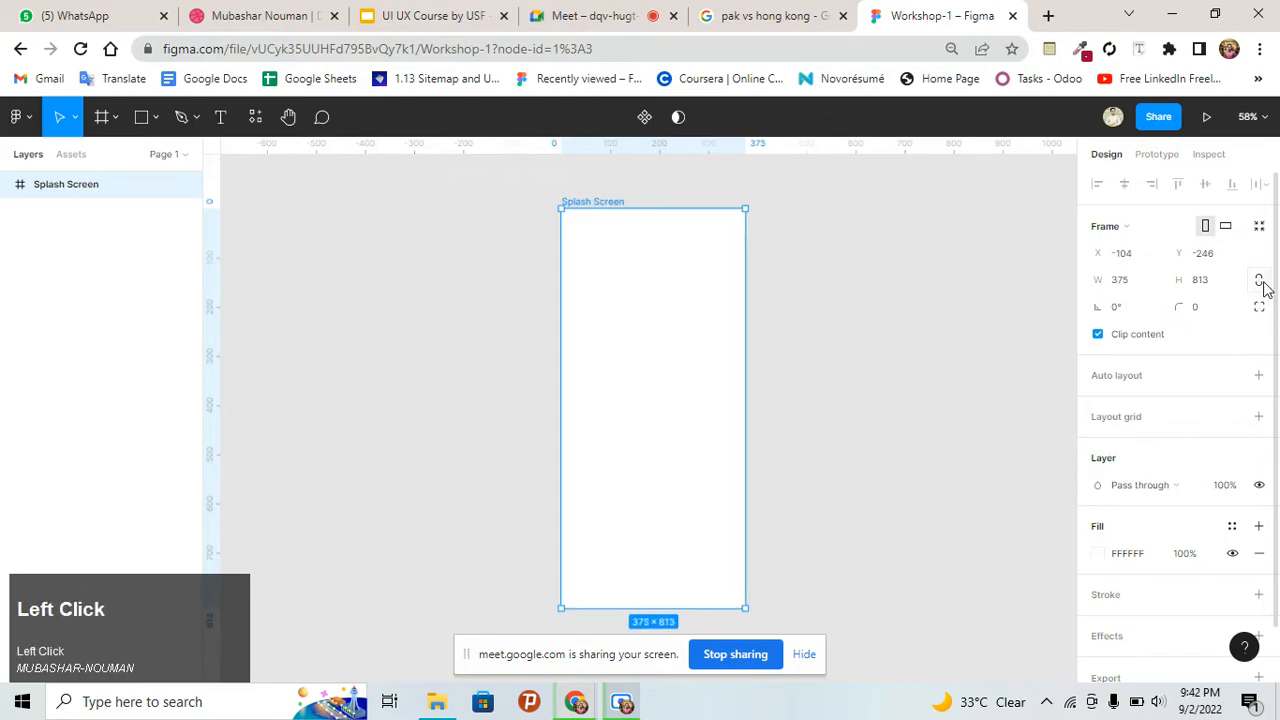
With proportions unconstrained, try increasing the frame's width to 379 and restore it to 375
{"action": "left_click", "coordinate": [1155, 287]}
{"action": "key", "text": "Up"}
{"action": "key", "text": "Up"}
{"action": "key", "text": "Up"}
{"action": "key", "text": "Up"}
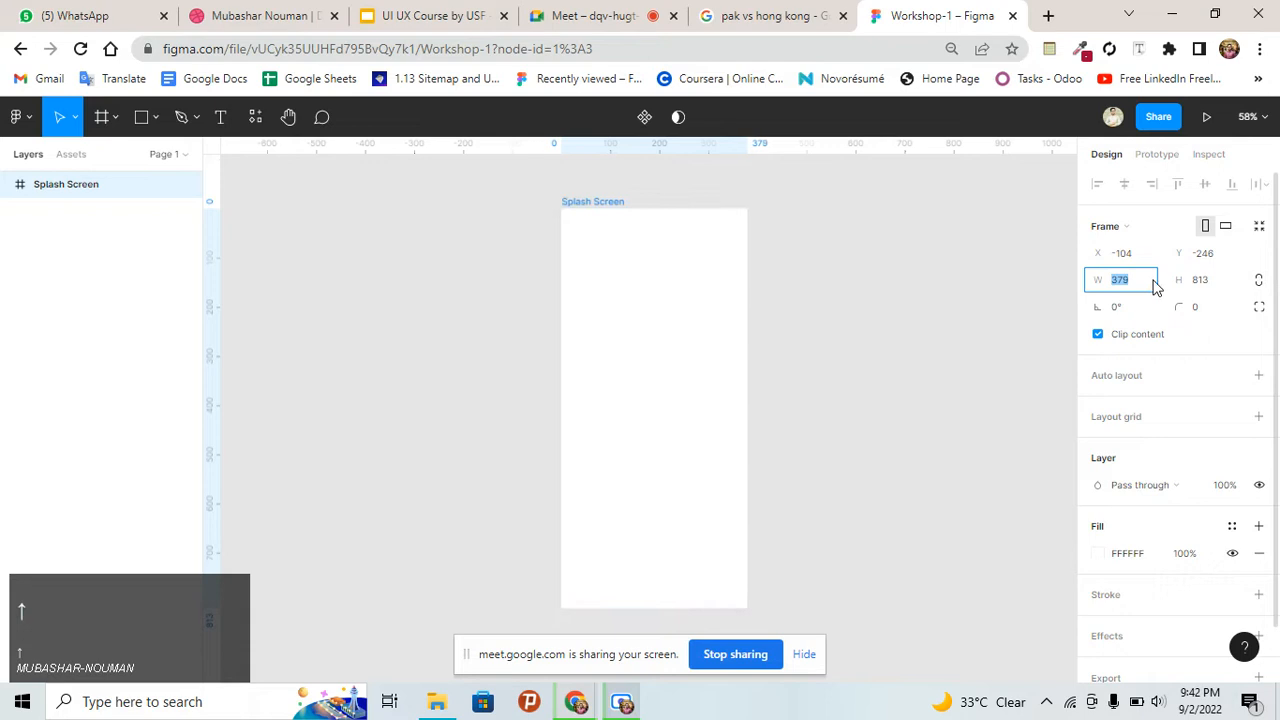
{"action": "key", "text": "Down"}
{"action": "key", "text": "Down"}
{"action": "key", "text": "Down"}
{"action": "key", "text": "Down"}
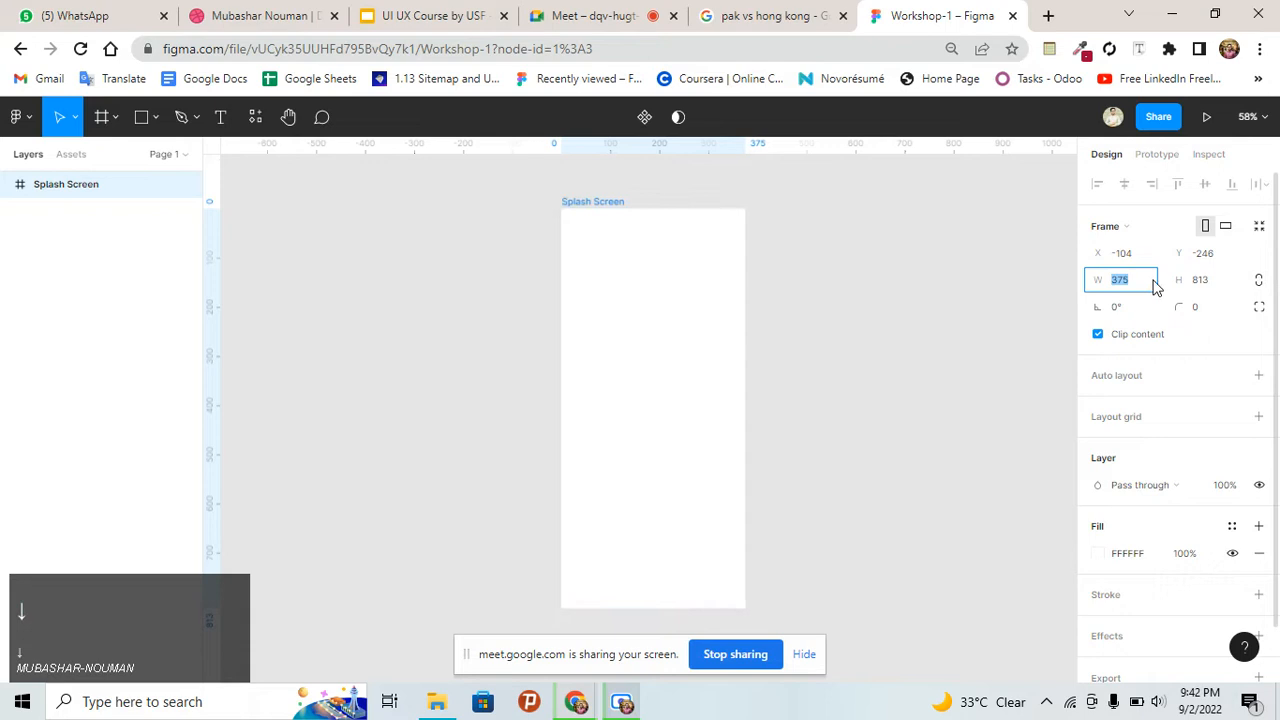
{"action": "key", "text": "Up"}
{"action": "key", "text": "Up"}
{"action": "key", "text": "Up"}
{"action": "key", "text": "Up"}
{"action": "key", "text": "Return"}
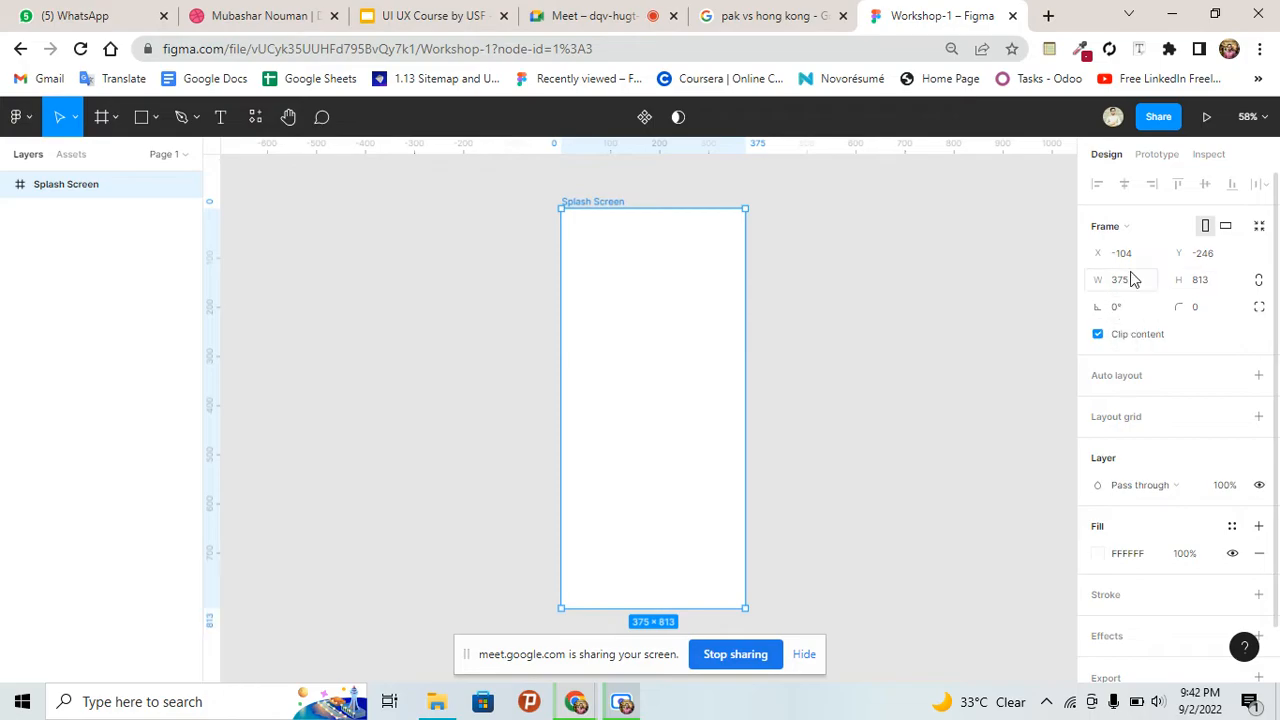
Try rotating the Splash Screen frame gradually to 51° and reset its rotation to 0°
{"action": "left_click", "coordinate": [1122, 310]}
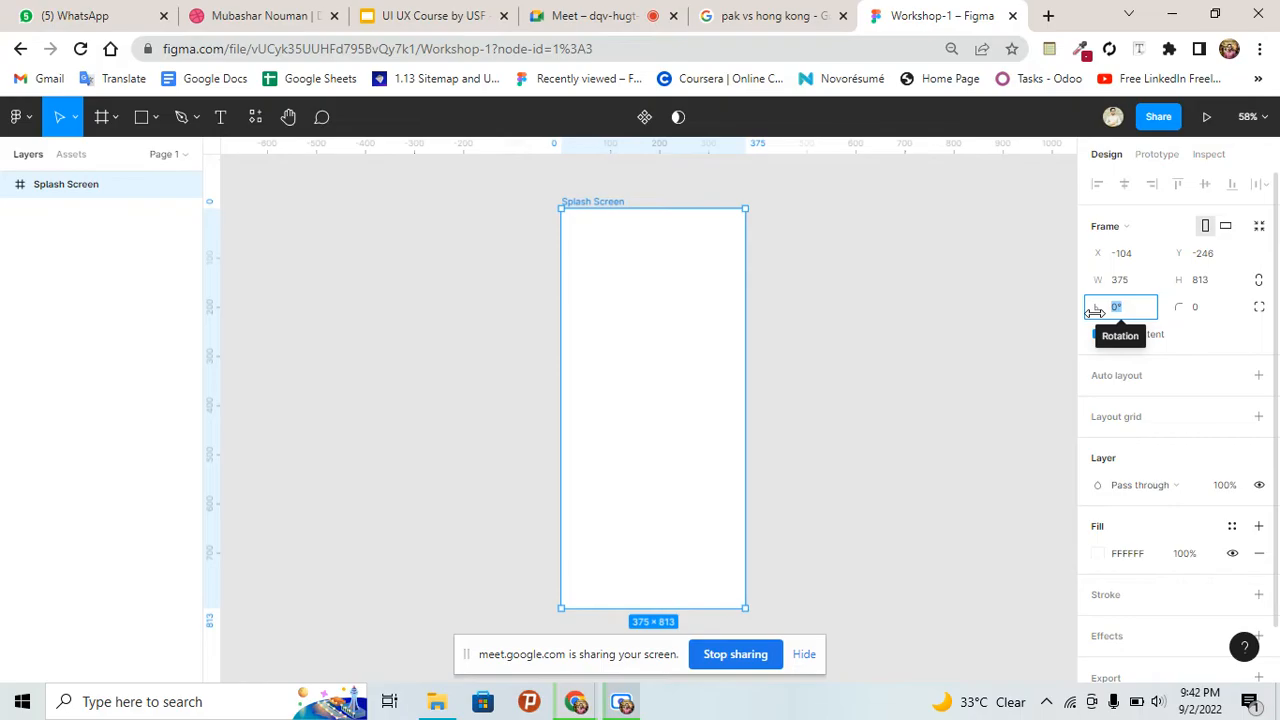
{"action": "key", "text": "Up"}
{"action": "key", "text": "Up"}
{"action": "key", "text": "Up"}
{"action": "key", "text": "Up"}
{"action": "key", "text": "Up"}
{"action": "key", "text": "Up"}
{"action": "key", "text": "Up"}
{"action": "key", "text": "Up"}
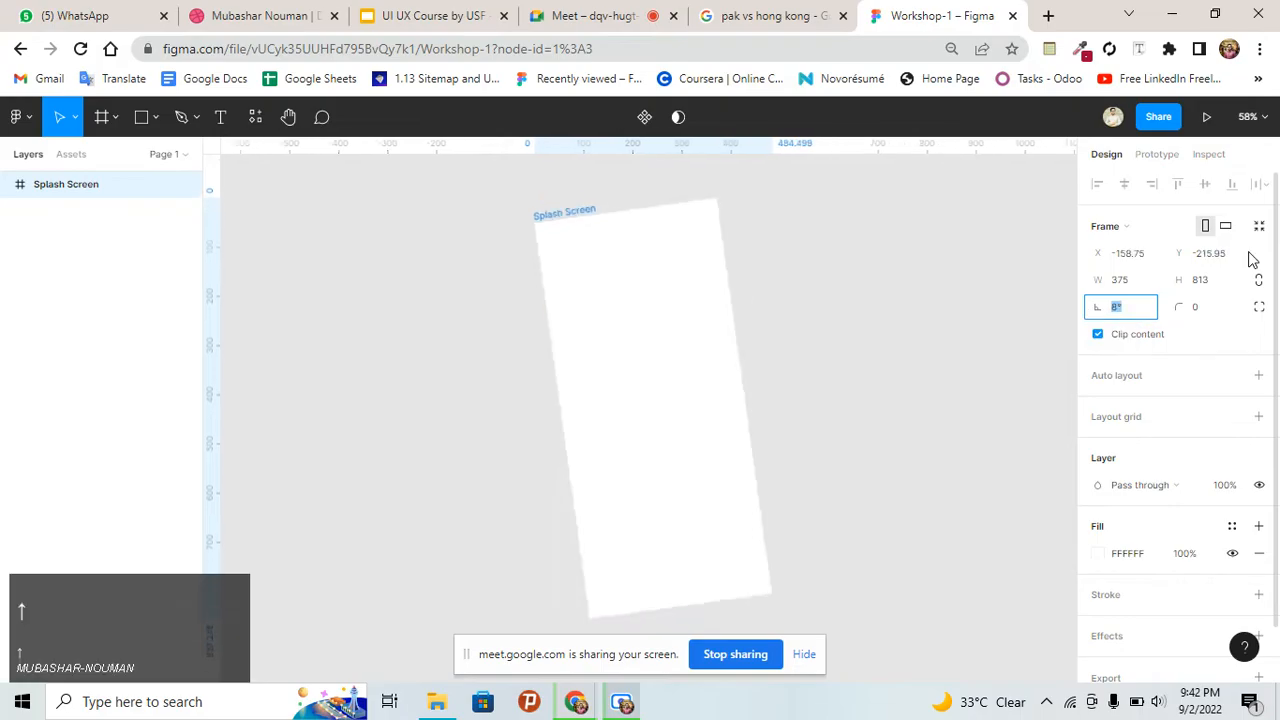
{"action": "key", "text": "Up"}
{"action": "key", "text": "Up"}
{"action": "key", "text": "Up"}
{"action": "key", "text": "Up"}
{"action": "key", "text": "Up"}
{"action": "key", "text": "Up"}
{"action": "key", "text": "Up"}
{"action": "key", "text": "Up"}
{"action": "key", "text": "Up"}
{"action": "key", "text": "Up"}
{"action": "key", "text": "Up"}
{"action": "key", "text": "Up"}
{"action": "key", "text": "Up"}
{"action": "key", "text": "Up"}
{"action": "key", "text": "Up"}
{"action": "key", "text": "Up"}
{"action": "key", "text": "Up"}
{"action": "key", "text": "Up"}
{"action": "key", "text": "Up"}
{"action": "key", "text": "Up"}
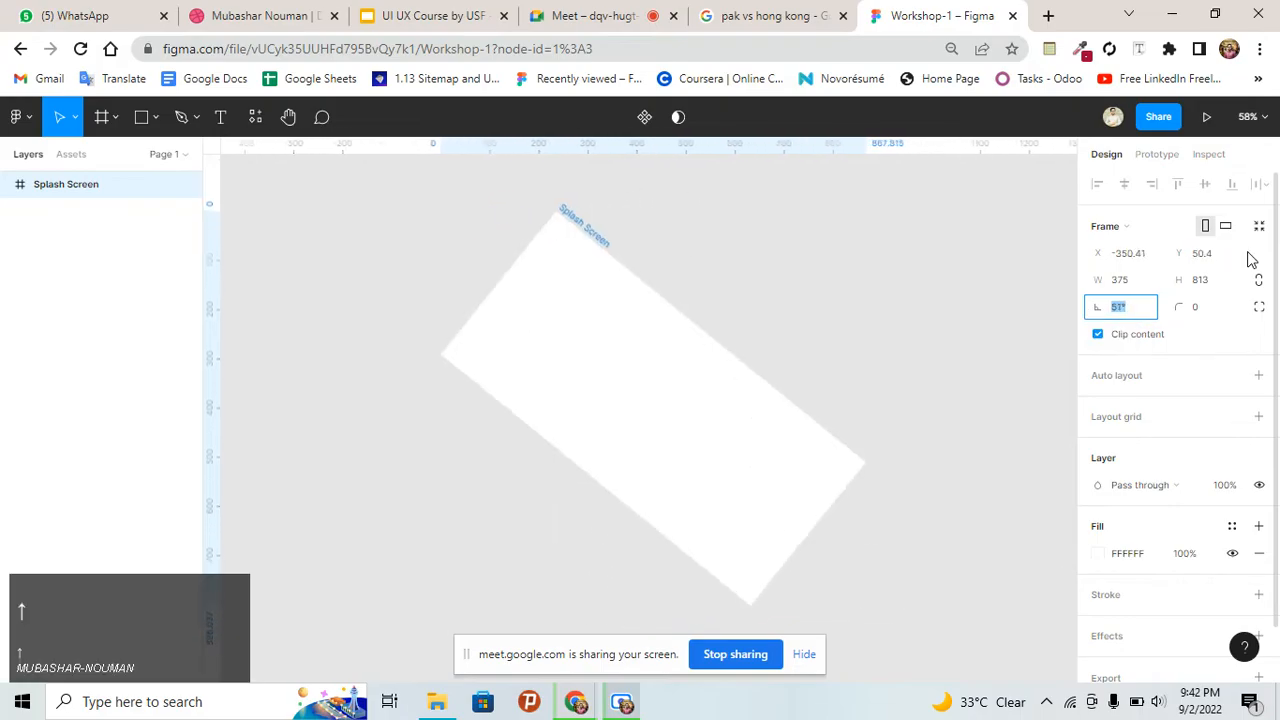
{"action": "type", "text": "0"}
{"action": "key", "text": "Return"}
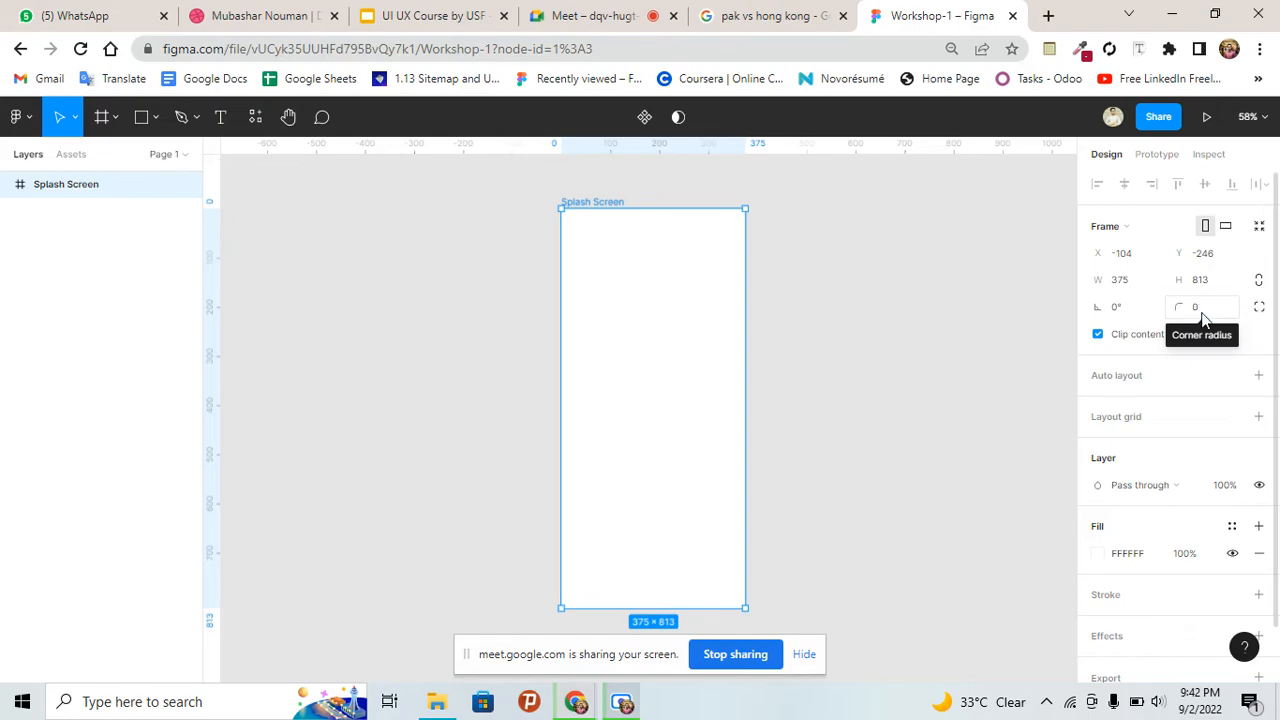
Set the Splash Screen frame's corner radius to 50
{"action": "left_click", "coordinate": [1205, 318]}
{"action": "type", "text": "50"}
{"action": "key", "text": "Return"}
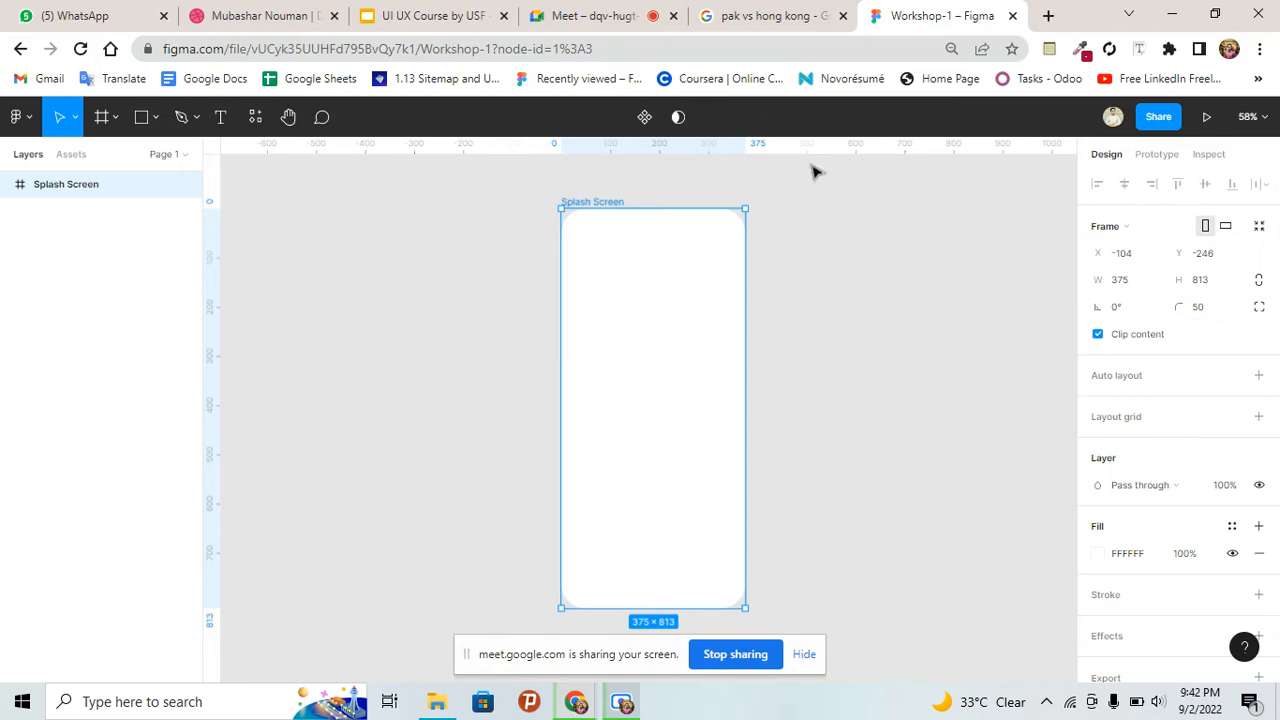
Scrub the Splash Screen frame's corner radius to 29 and deselect the frame to view its corners
{"action": "left_click", "coordinate": [1200, 312]}
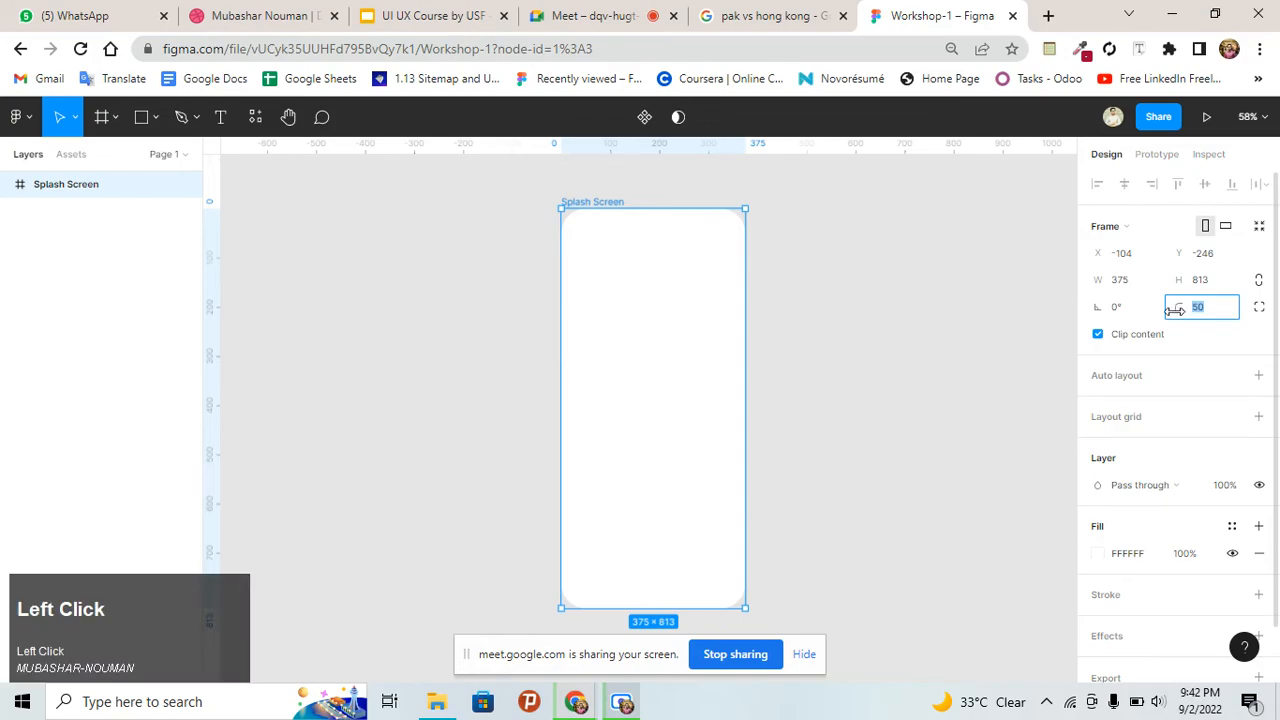
{"action": "left_click_drag", "start_coordinate": [1178, 308], "coordinate": [812, 316]}
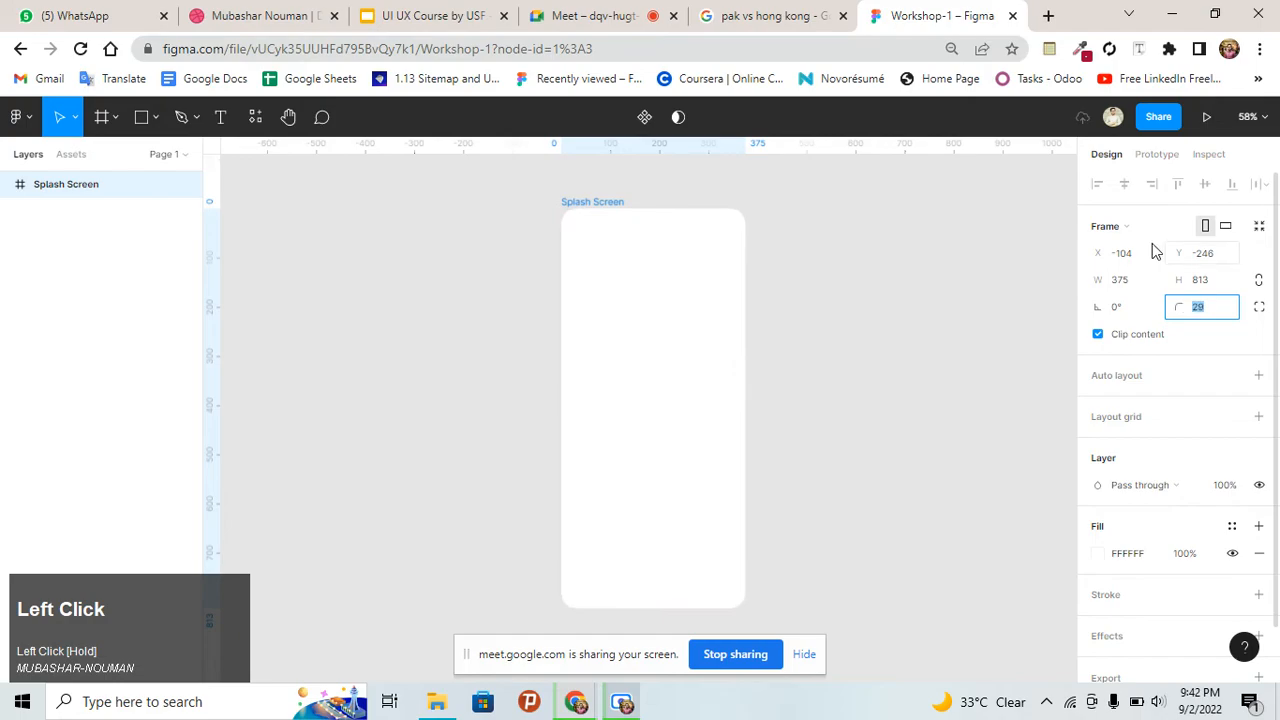
{"action": "left_click", "coordinate": [752, 230]}
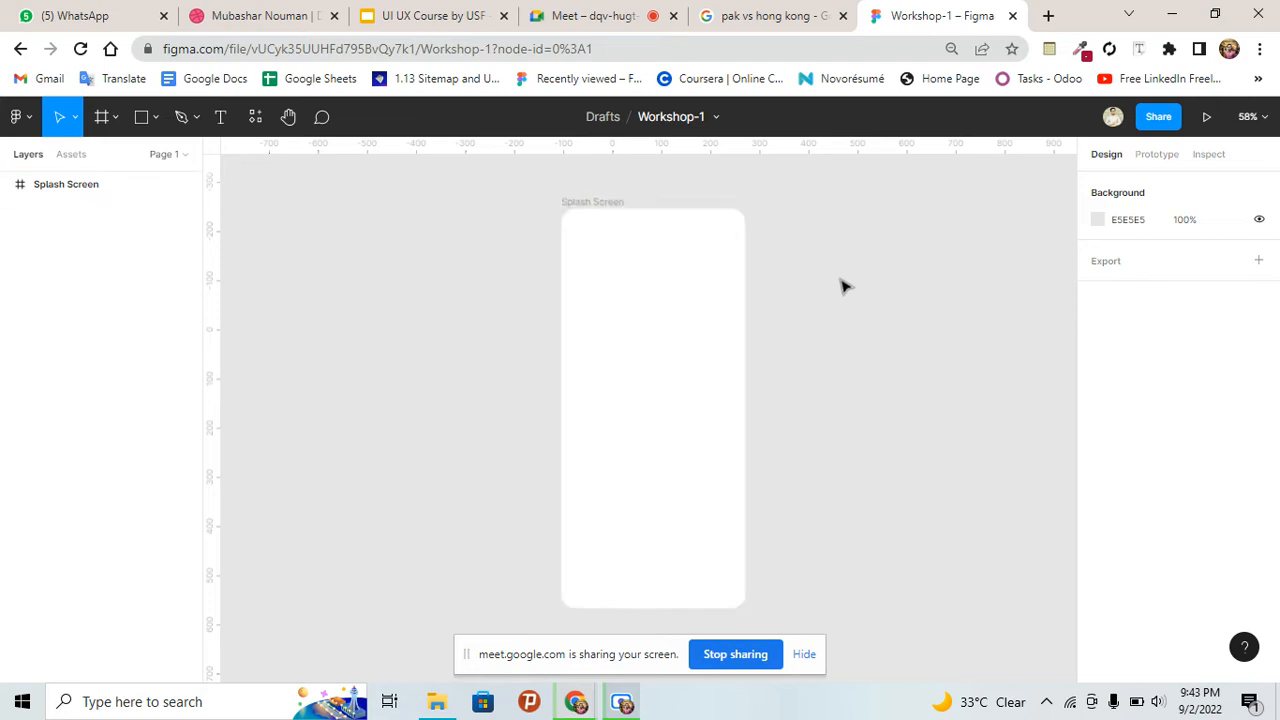
Reselect the Splash Screen frame, briefly show its independent corner radii, and raise the uniform corner radius to 30
{"action": "left_click", "coordinate": [728, 315]}
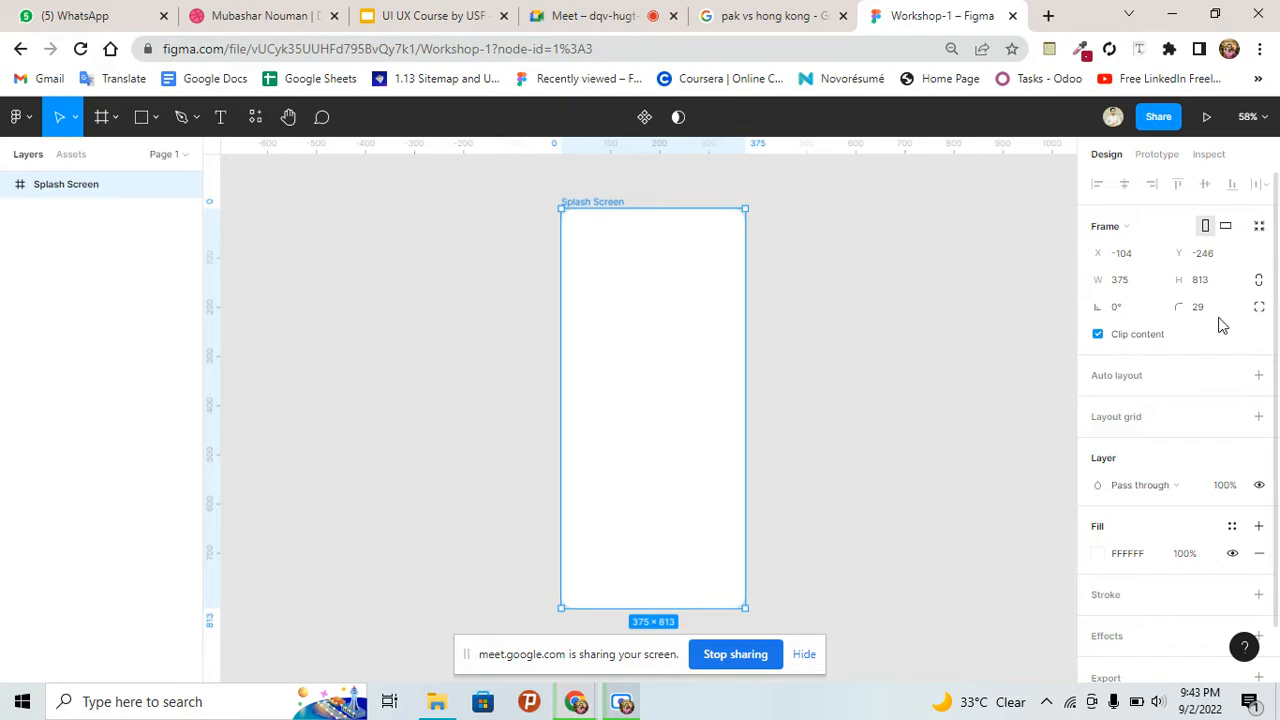
{"action": "left_click", "coordinate": [1260, 308]}
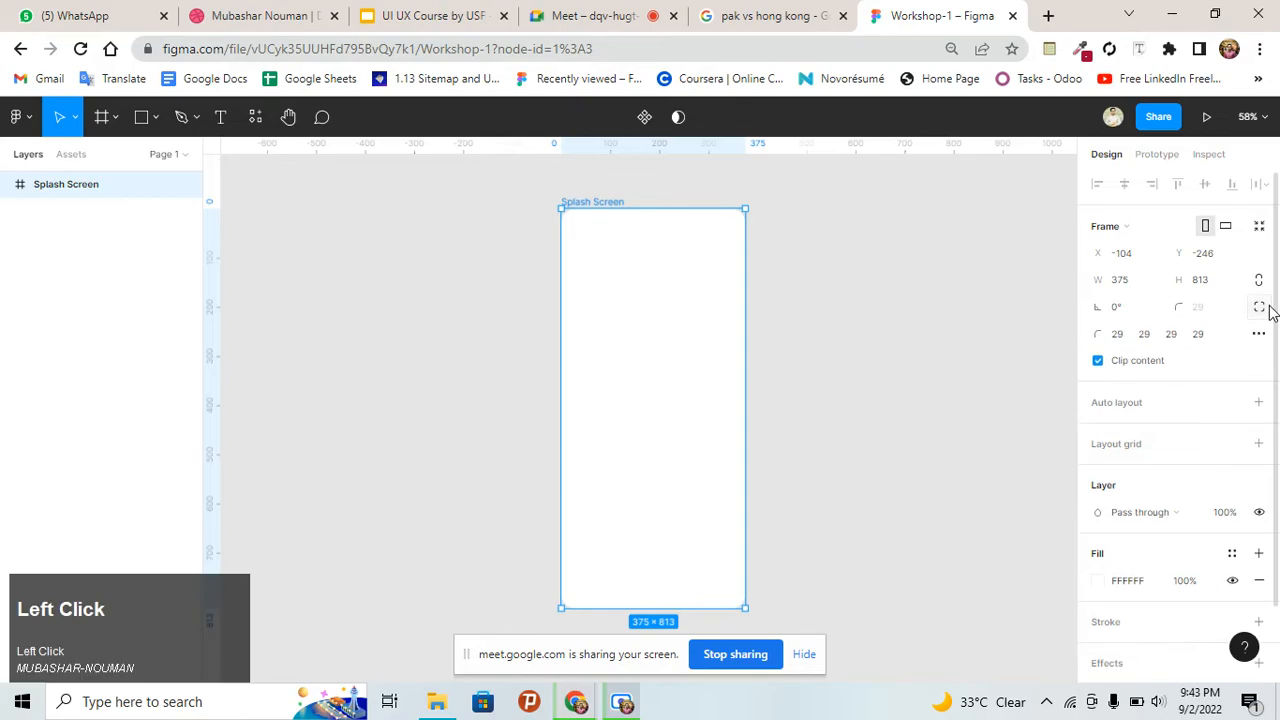
{"action": "left_click", "coordinate": [1202, 316]}
{"action": "left_click", "coordinate": [1258, 307]}
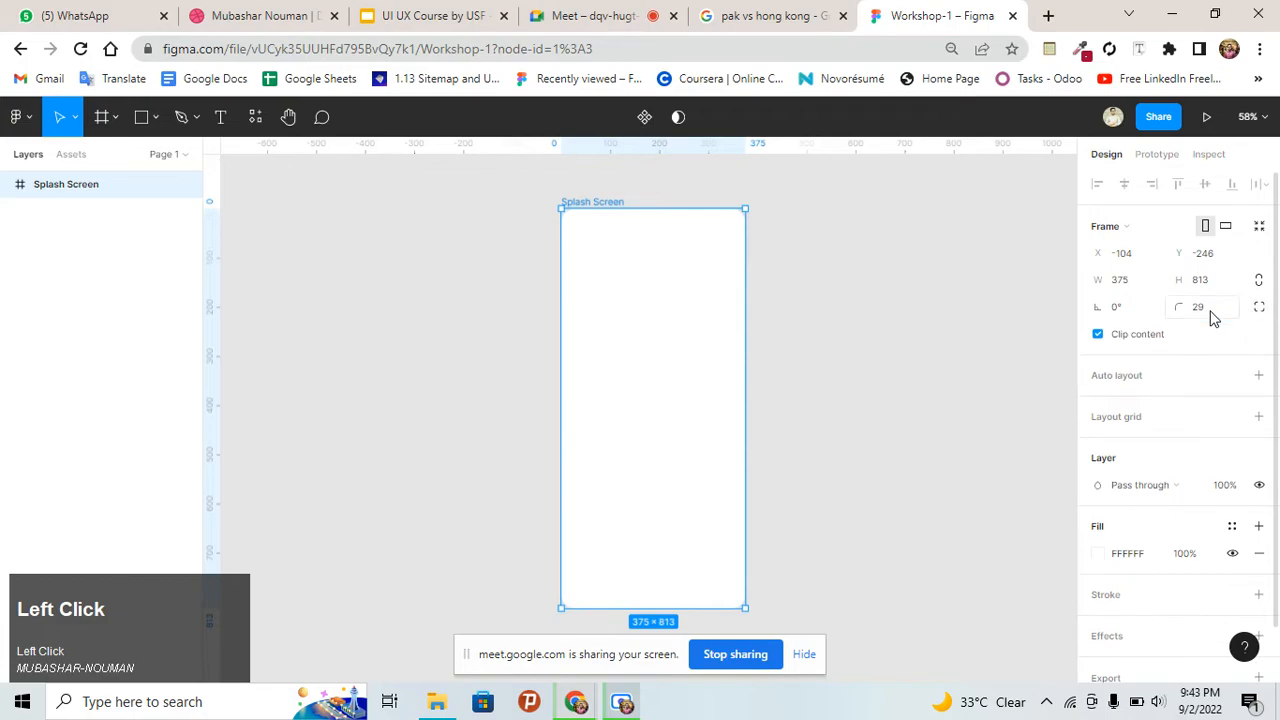
{"action": "left_click", "coordinate": [1213, 318]}
{"action": "key", "text": "Up"}
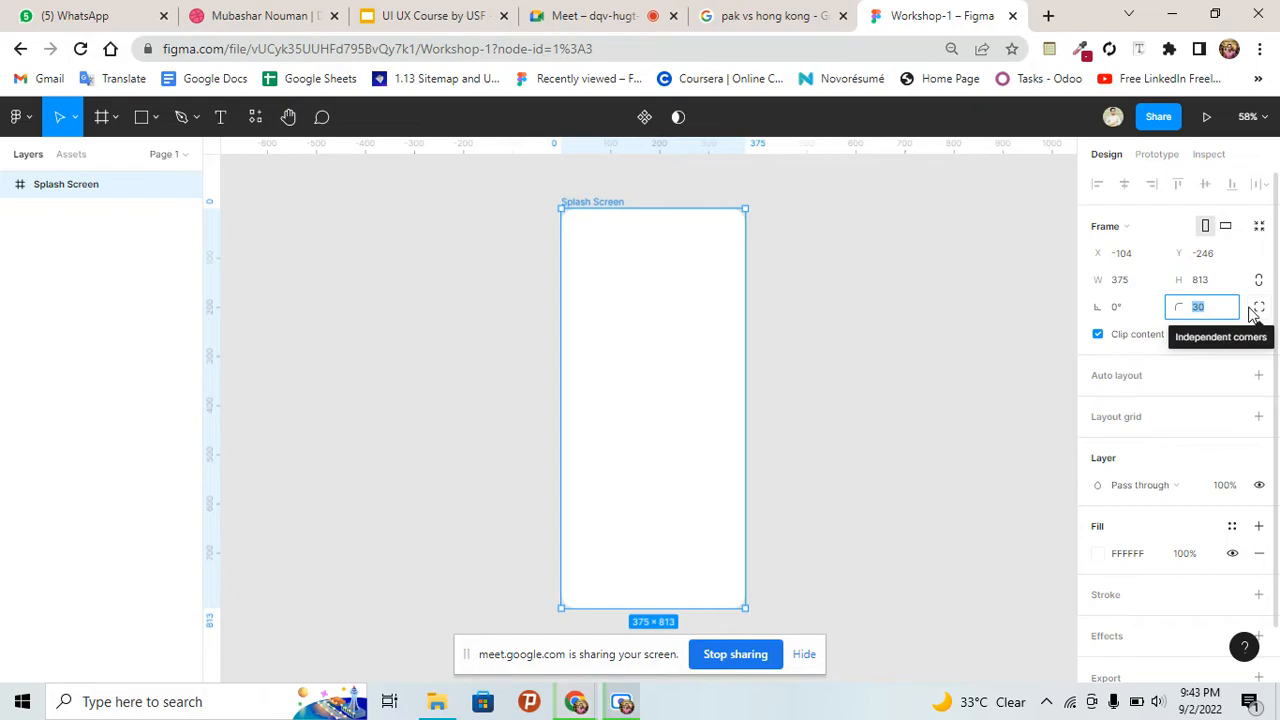
Enable independent corners on the Splash Screen frame and set the top right corner radius to 0
{"action": "left_click", "coordinate": [1258, 308]}
{"action": "left_click", "coordinate": [1152, 336]}
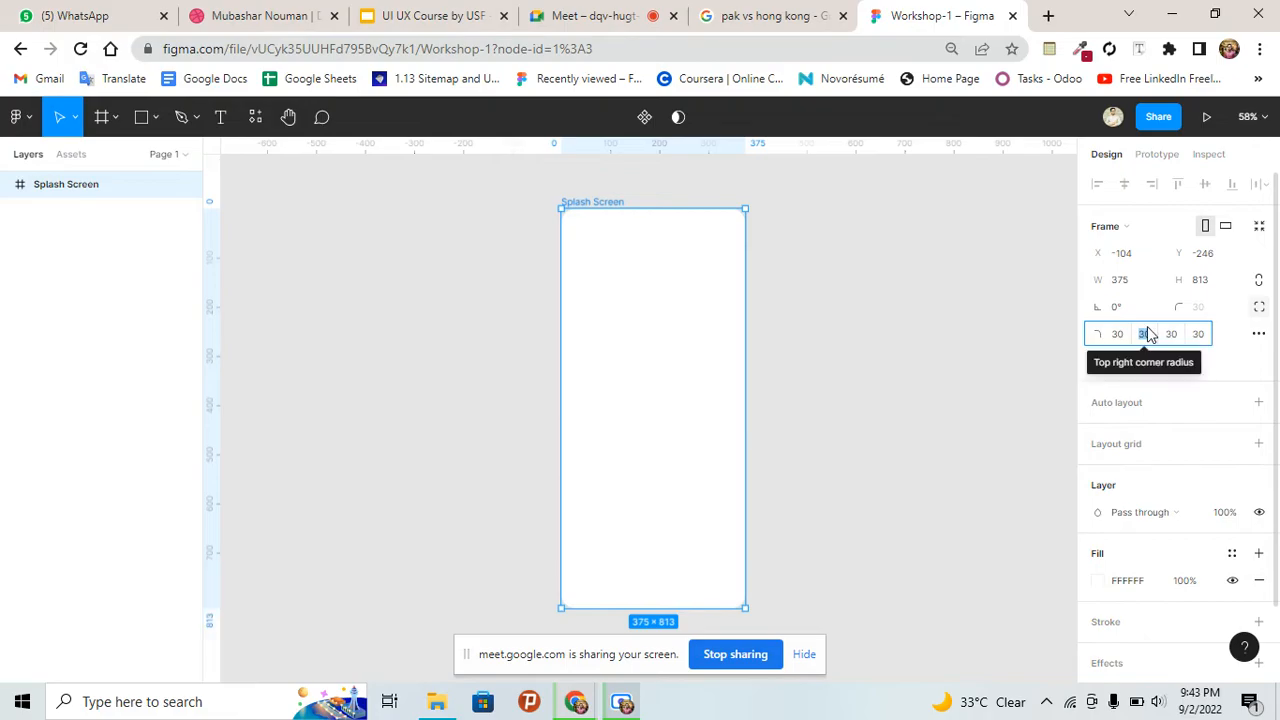
{"action": "type", "text": "0"}
{"action": "key", "text": "Return"}
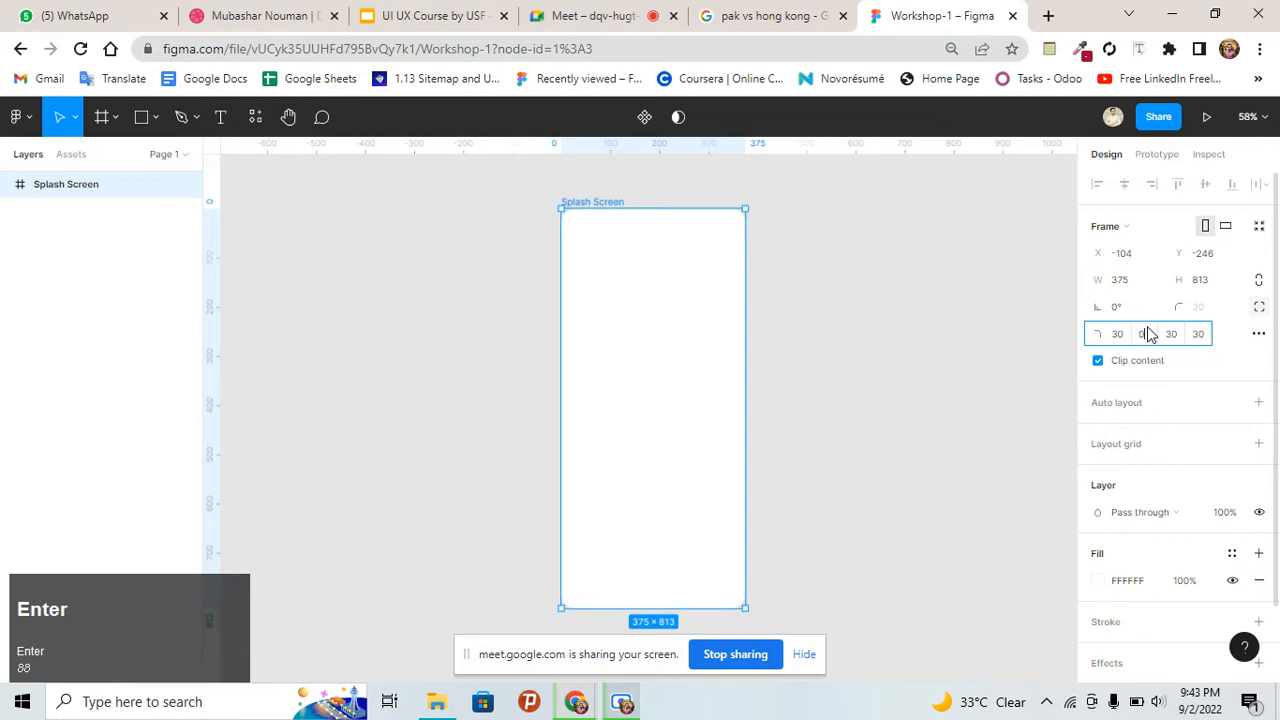
View the Splash Screen frame's square corner deselected, reselect it, set the top right corner radius to 30, and deselect it
{"action": "left_click", "coordinate": [1020, 346]}
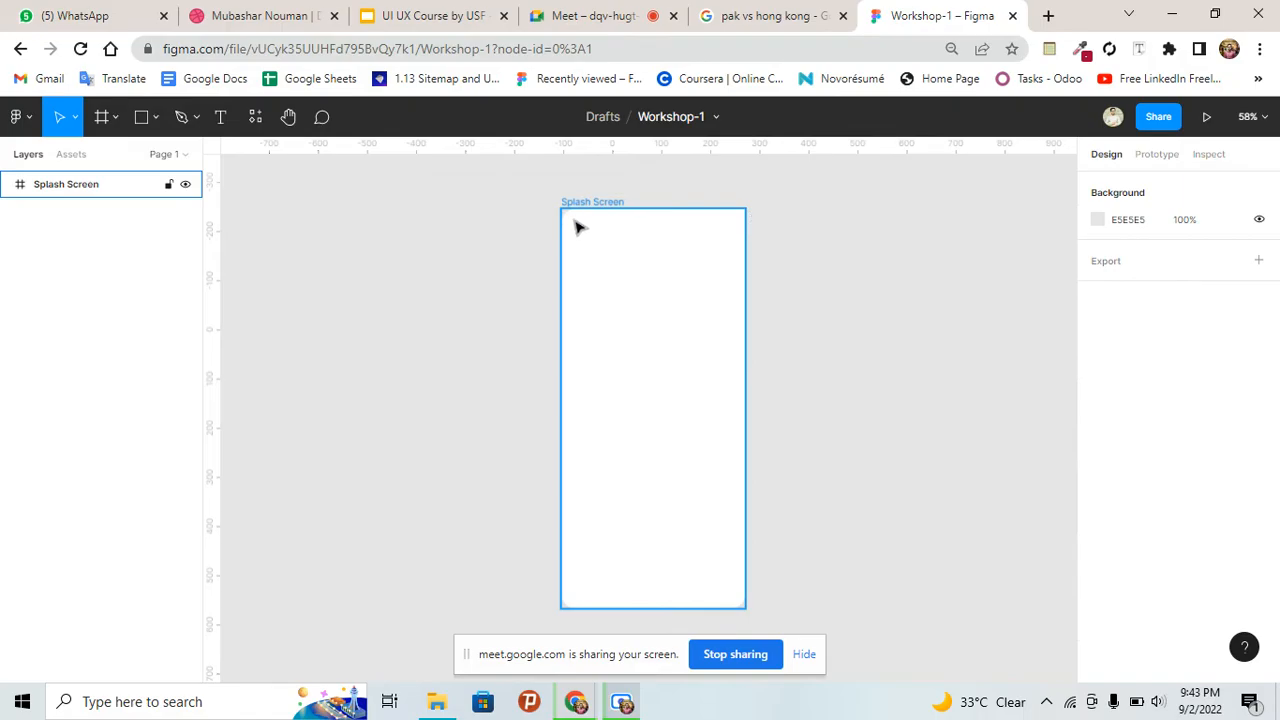
{"action": "left_click", "coordinate": [586, 254]}
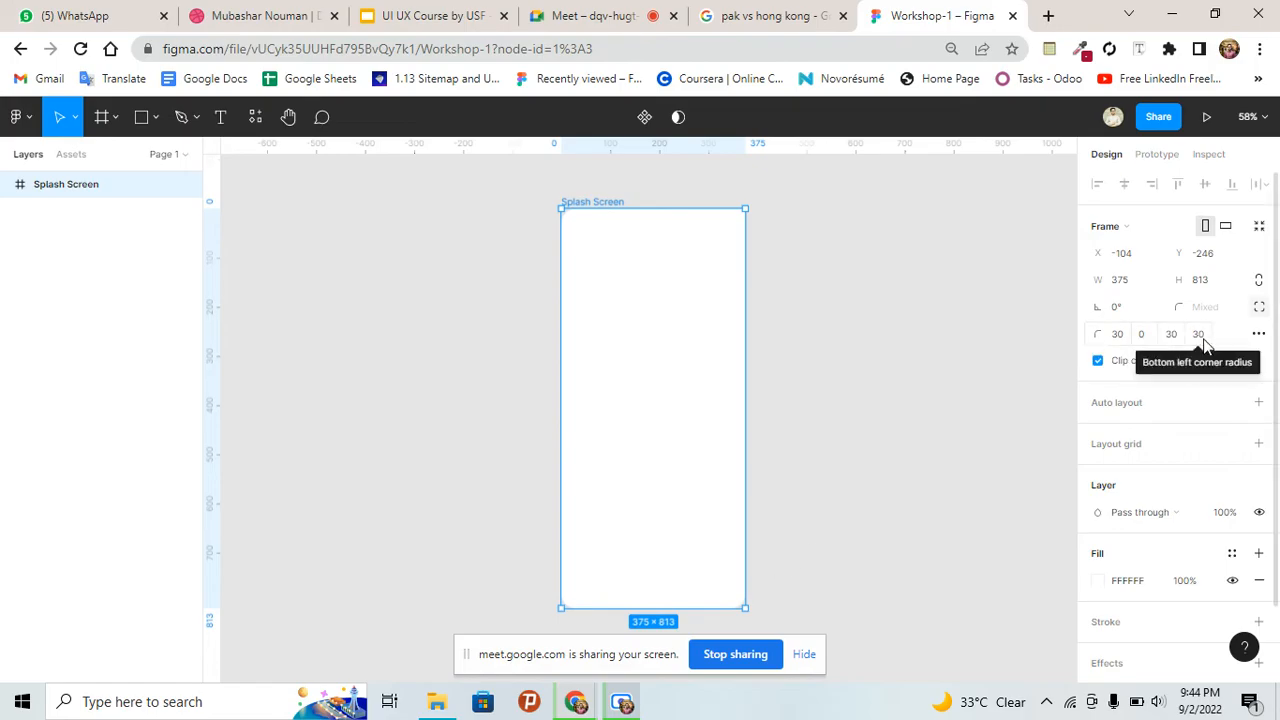
{"action": "left_click", "coordinate": [1136, 338]}
{"action": "type", "text": "30"}
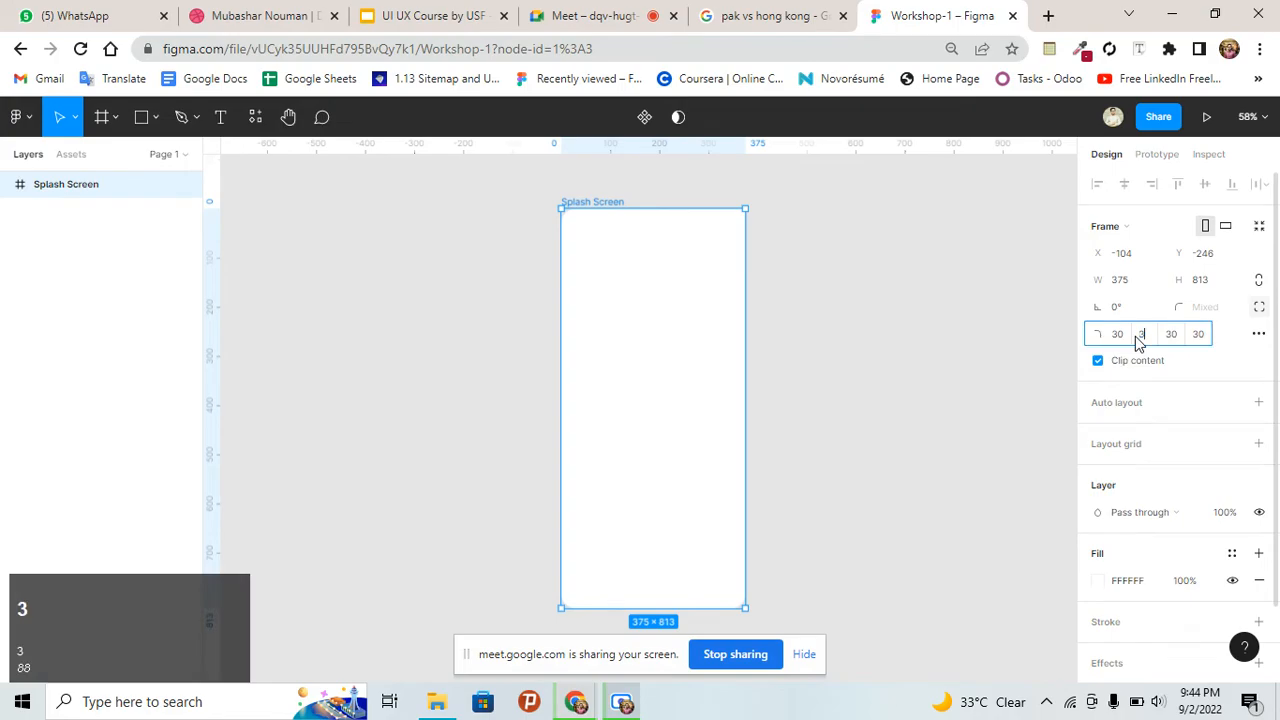
{"action": "key", "text": "Return"}
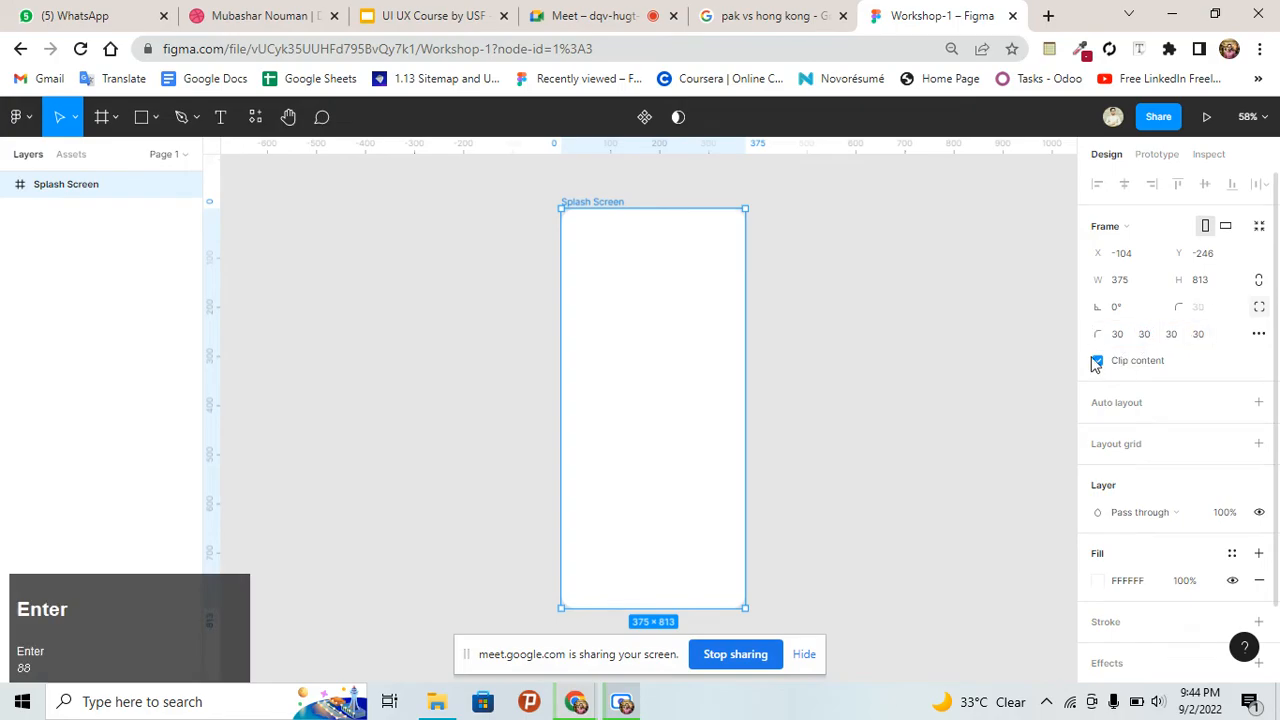
{"action": "left_click", "coordinate": [1048, 362]}
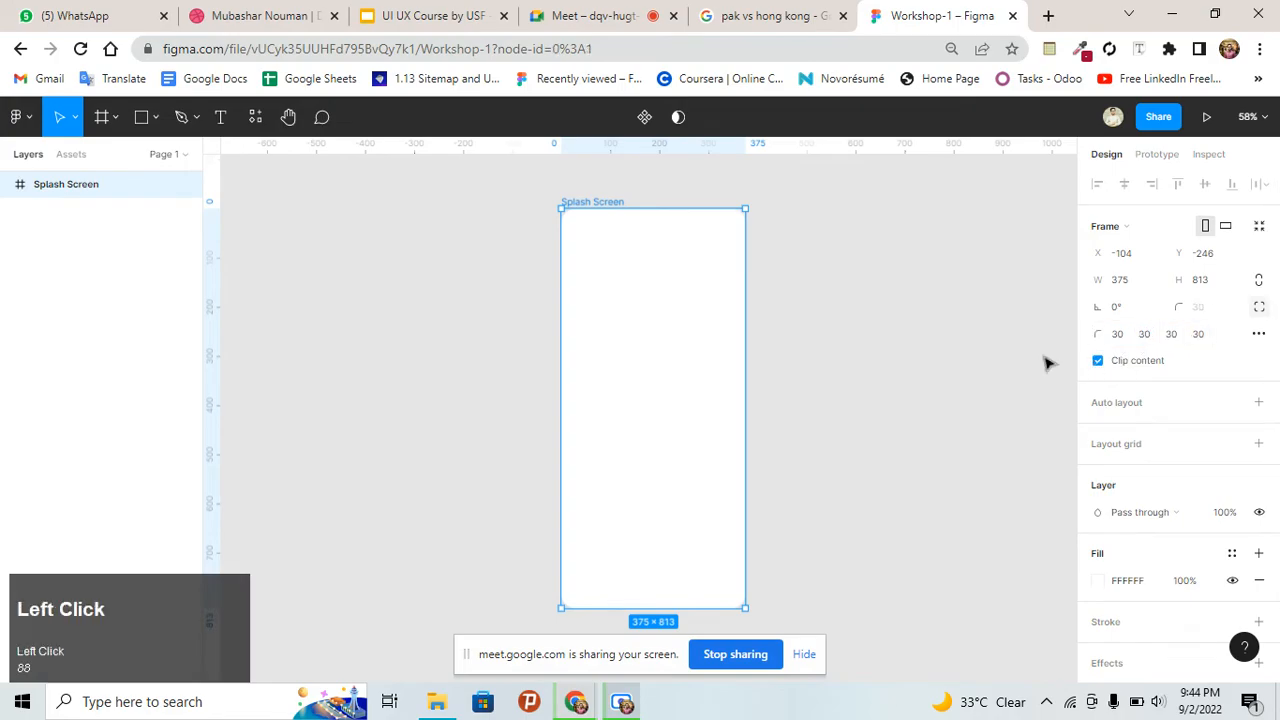
Try auto layout on the Splash Screen frame and remove it again
{"action": "left_click", "coordinate": [707, 242]}
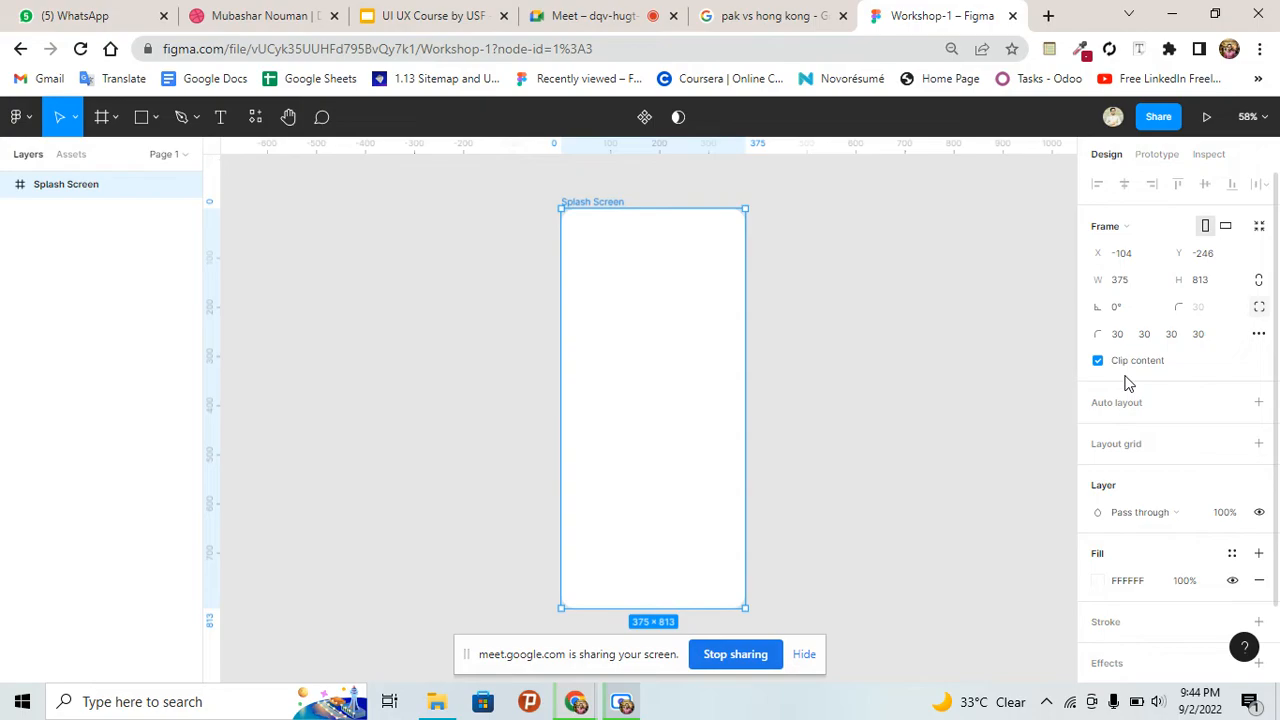
{"action": "left_click", "coordinate": [1256, 404]}
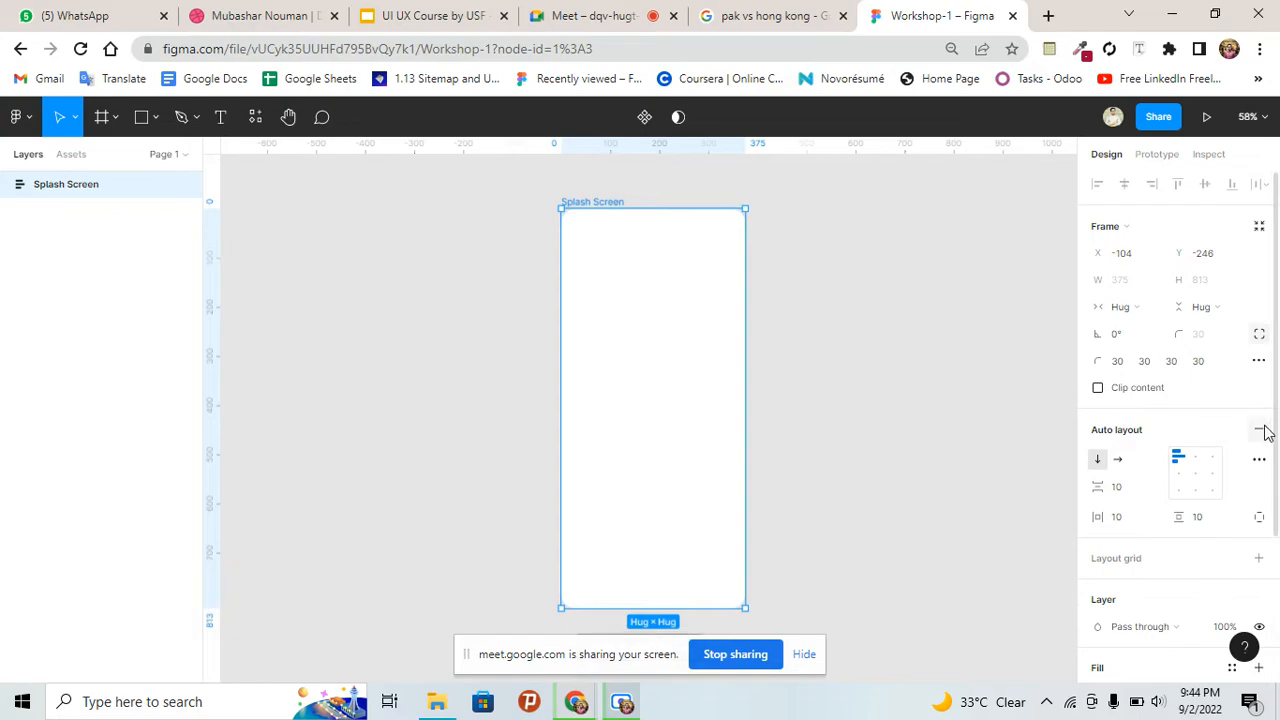
{"action": "left_click", "coordinate": [1260, 430]}
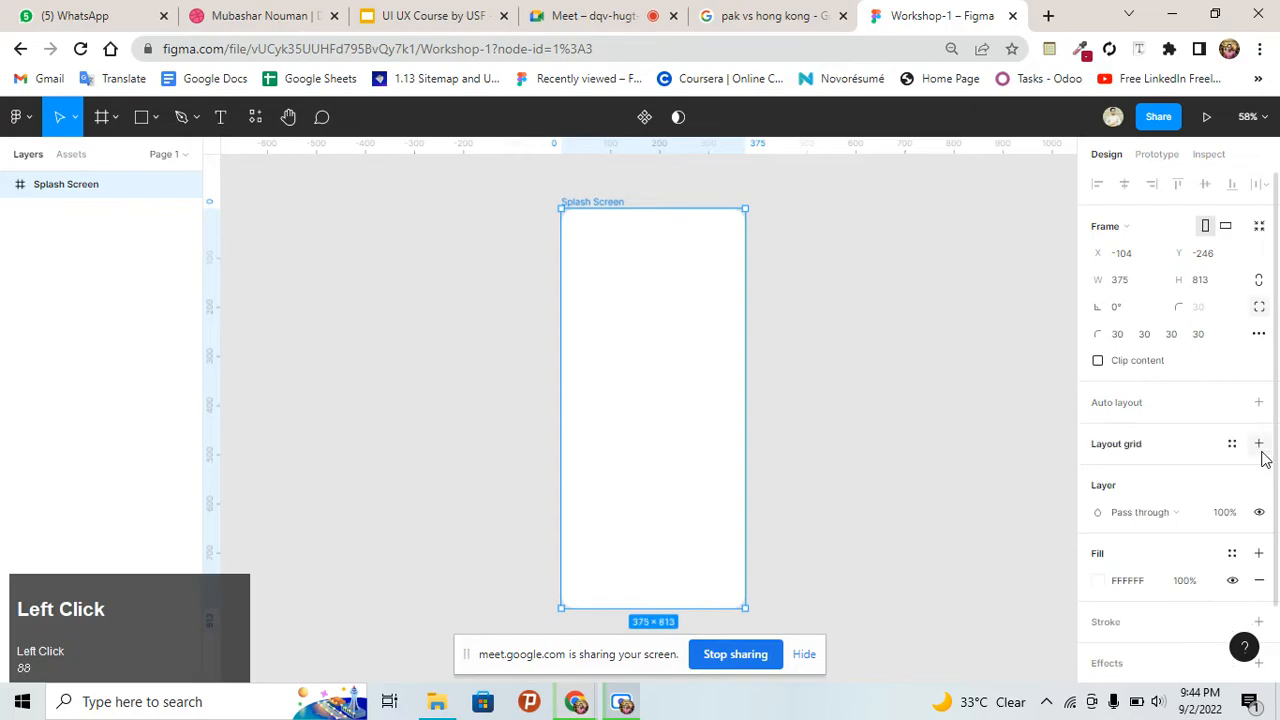
Add a 10 px layout grid to the Splash Screen frame, remove it, and add it once more
{"action": "left_click", "coordinate": [1259, 444]}
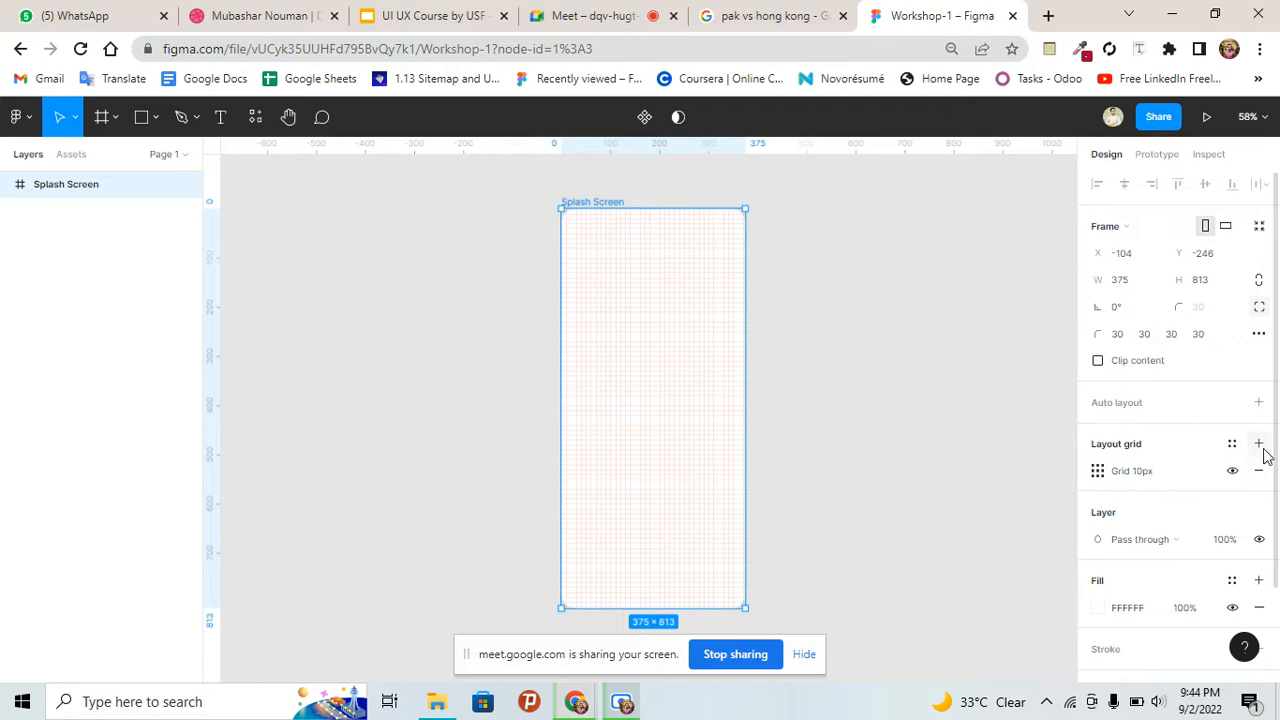
{"action": "left_click", "coordinate": [1259, 471]}
{"action": "scroll", "coordinate": [1257, 466], "scroll_direction": "down", "scroll_amount": 2}
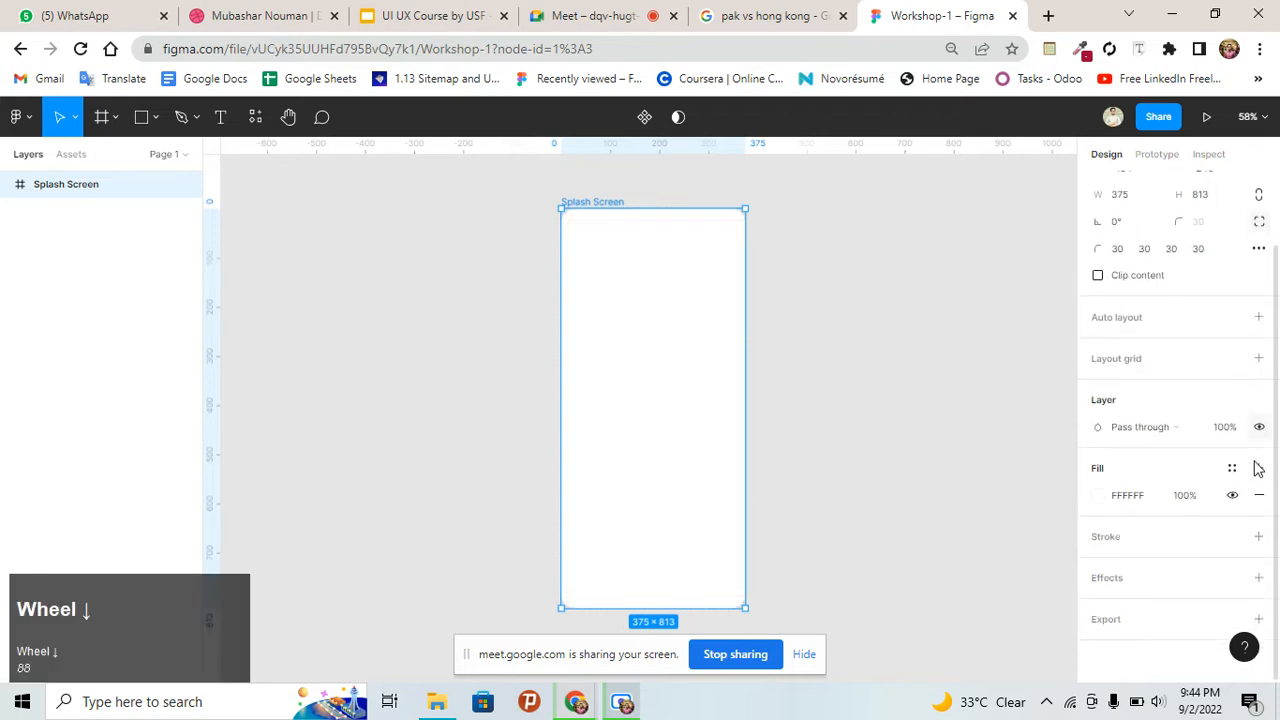
{"action": "left_click", "coordinate": [1259, 356]}
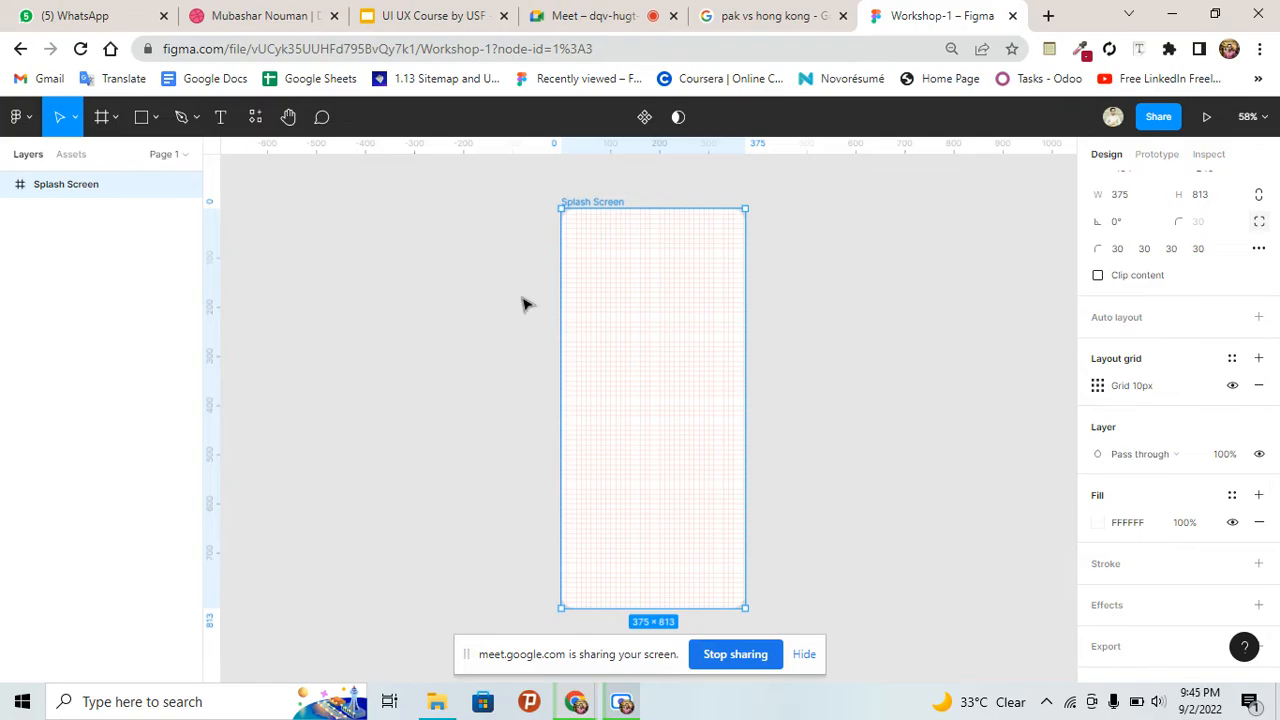
Place two vertical ruler guides on the Splash Screen frame, one at about 45 px and one near its right edge
{"action": "scroll", "coordinate": [570, 292], "scroll_direction": "up", "scroll_amount": 2, "text": "ctrl"}
{"action": "scroll", "coordinate": [611, 289], "scroll_direction": "up", "scroll_amount": 3, "text": "ctrl"}
{"action": "scroll", "coordinate": [706, 289], "scroll_direction": "down", "scroll_amount": 1, "text": "ctrl"}
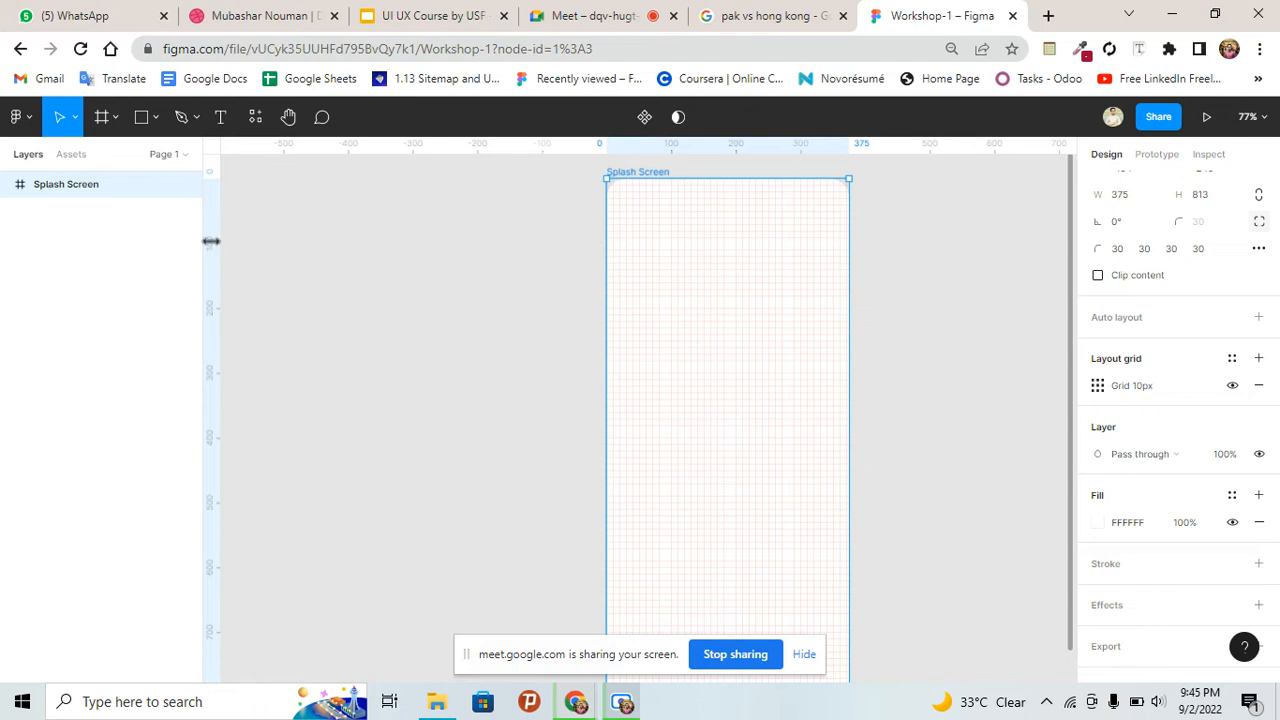
{"action": "left_click_drag", "start_coordinate": [211, 241], "coordinate": [635, 279]}
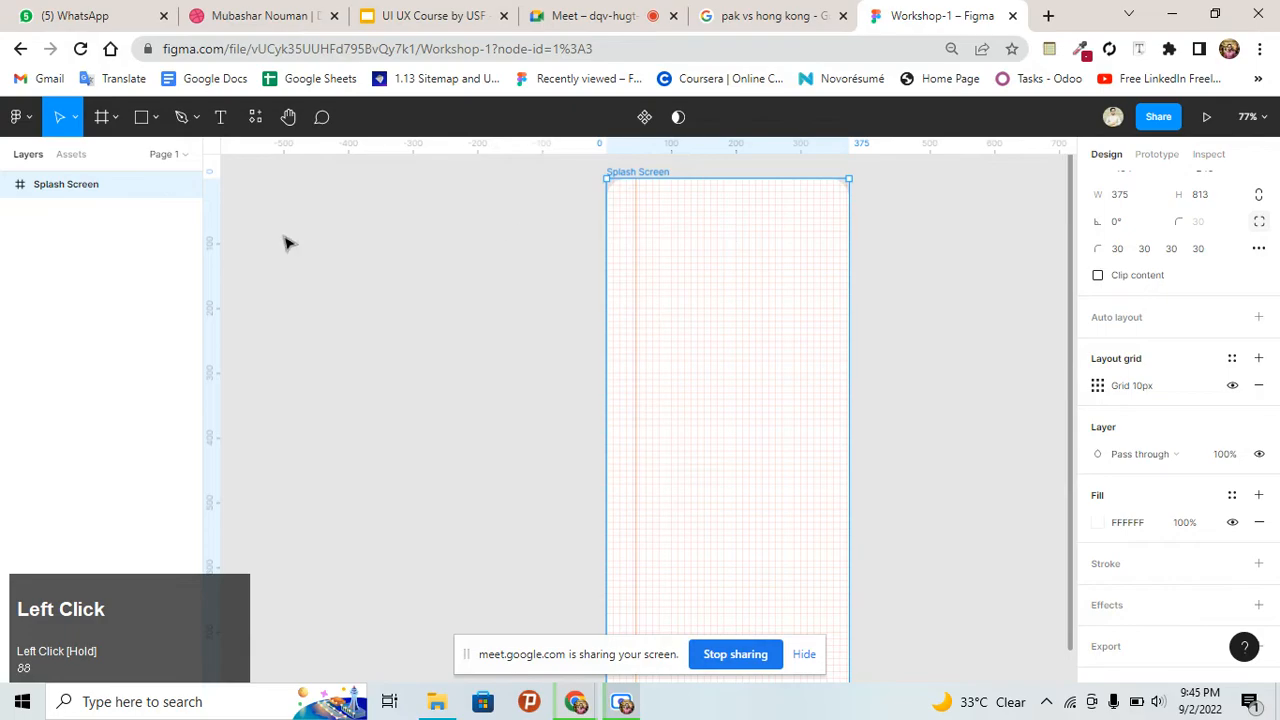
{"action": "left_click_drag", "start_coordinate": [212, 240], "coordinate": [817, 343]}
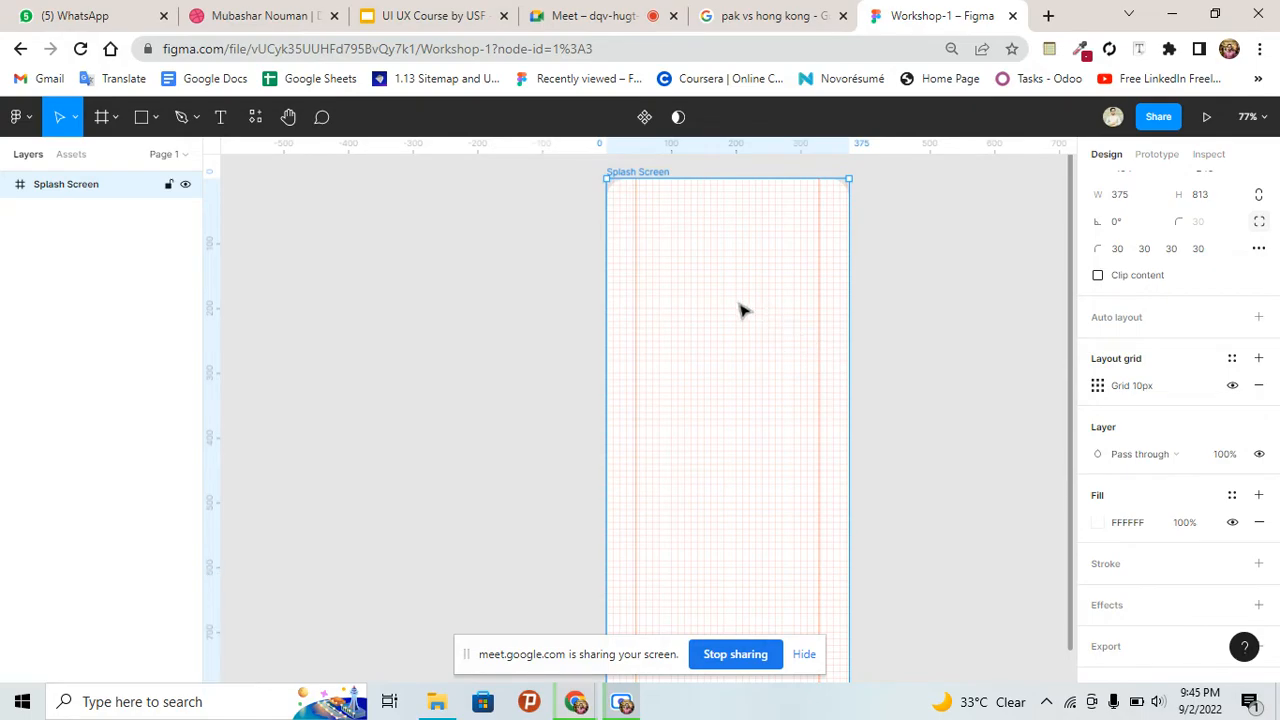
{"action": "left_click_drag", "start_coordinate": [634, 214], "coordinate": [640, 204]}
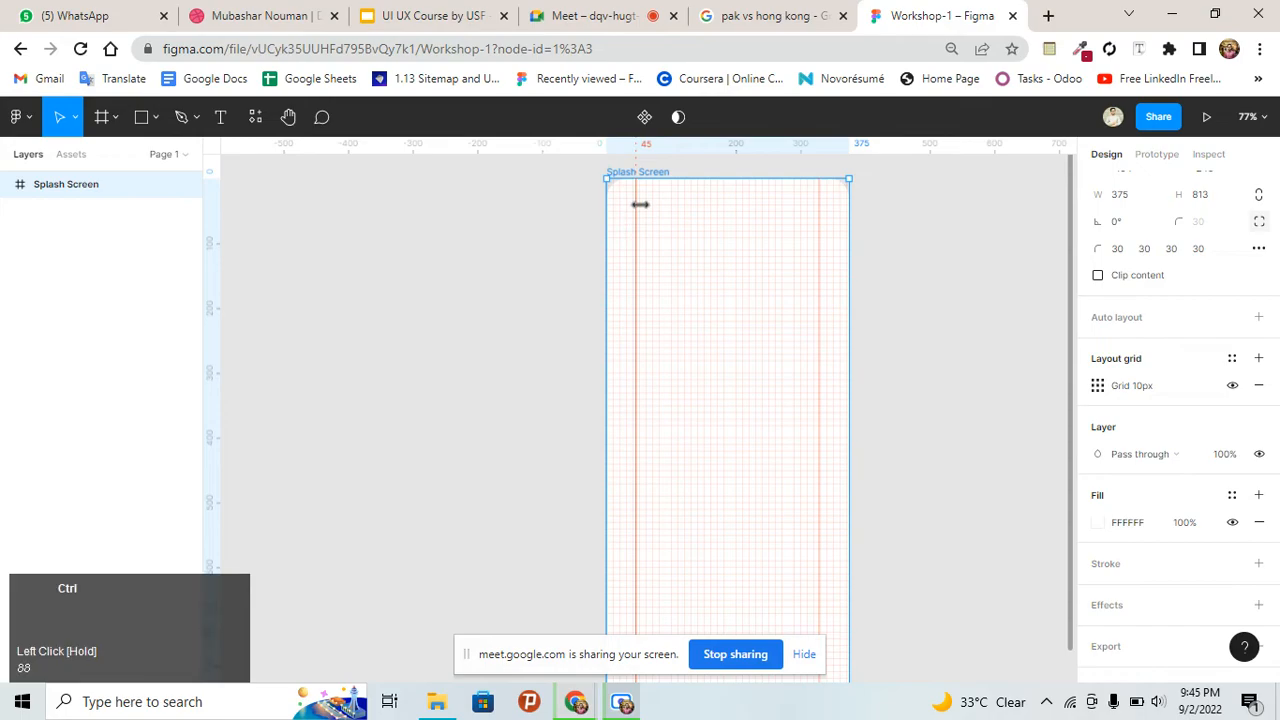
Examine the grid and guides on the frame up close, and toggle the layout grid's visibility off and on
{"action": "scroll", "coordinate": [640, 204], "scroll_direction": "up", "scroll_amount": 5}
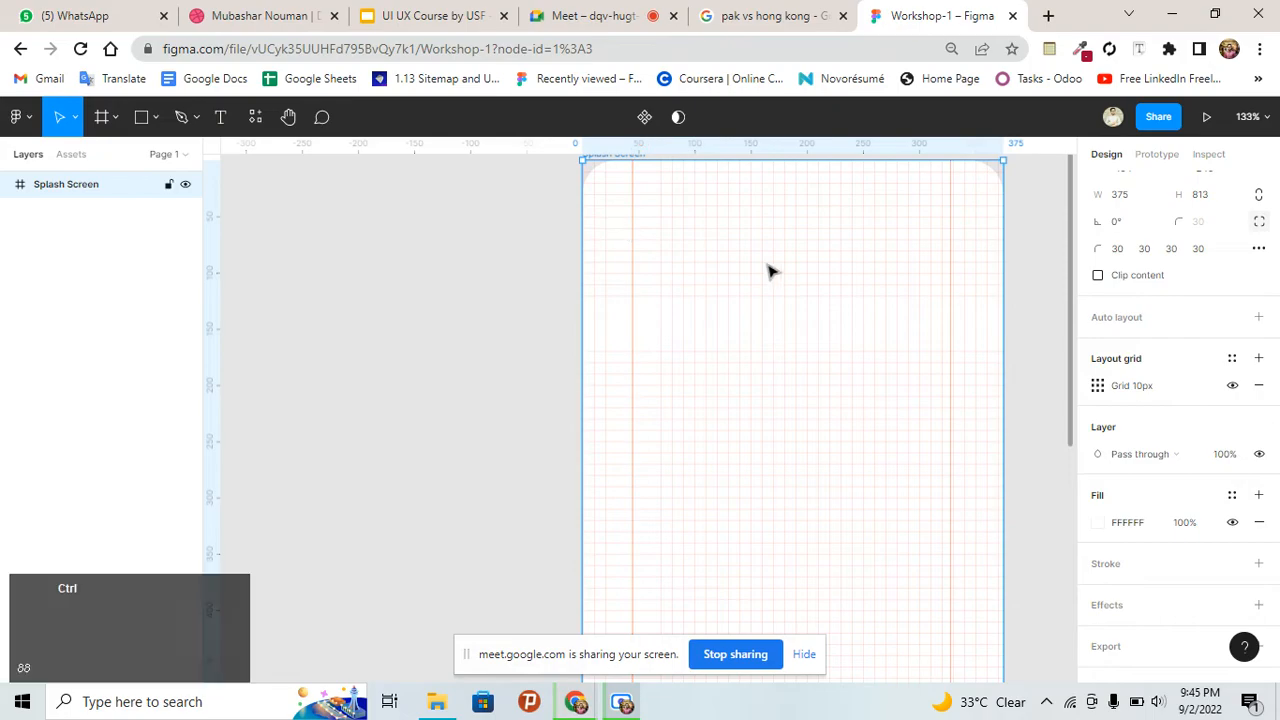
{"action": "scroll", "coordinate": [768, 274], "scroll_direction": "down", "scroll_amount": 5}
{"action": "scroll", "coordinate": [966, 417], "scroll_direction": "down", "scroll_amount": 1}
{"action": "scroll", "coordinate": [814, 391], "scroll_direction": "up", "scroll_amount": 1}
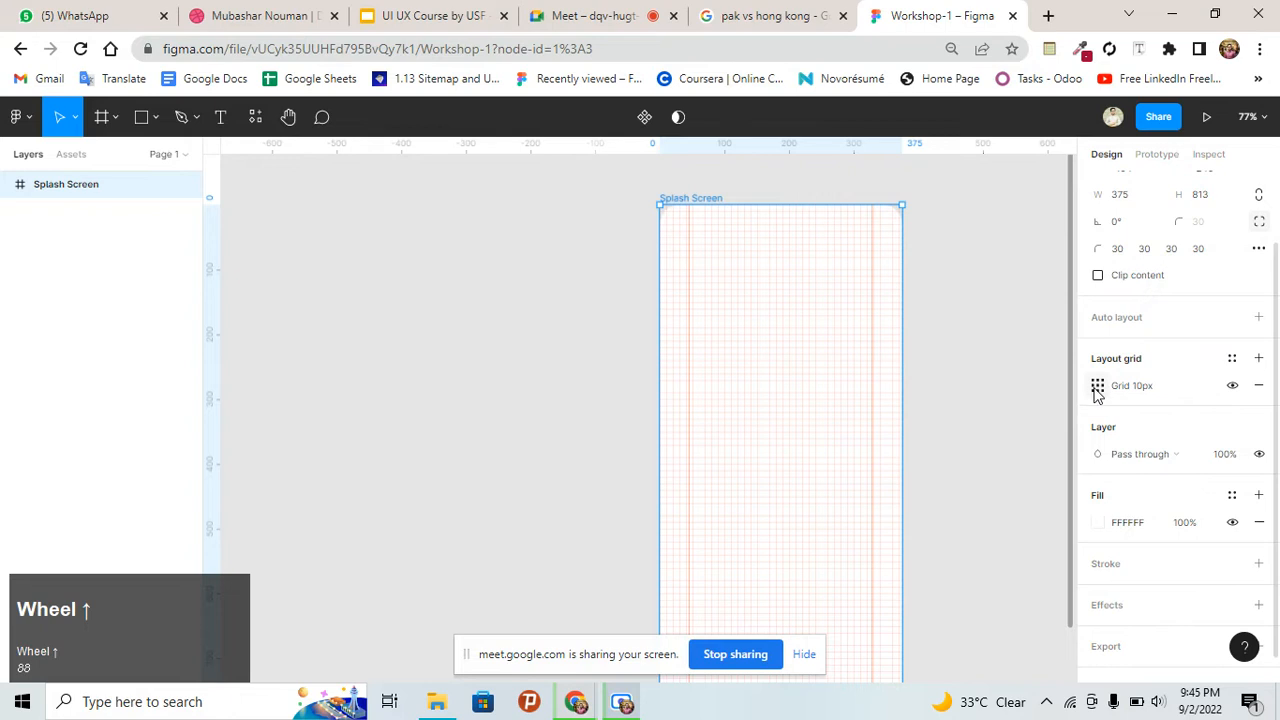
{"action": "left_click", "coordinate": [1231, 387]}
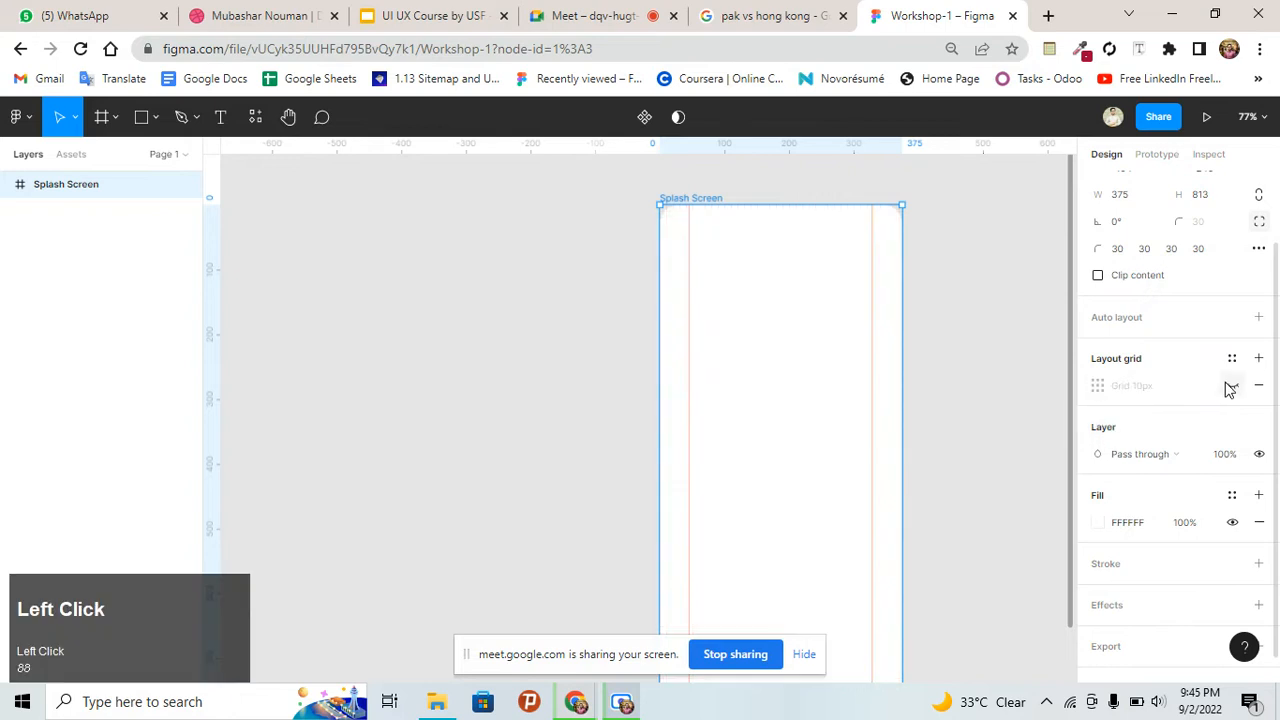
{"action": "left_click", "coordinate": [1232, 387]}
{"action": "left_click", "coordinate": [1232, 388]}
{"action": "left_click", "coordinate": [1232, 388]}
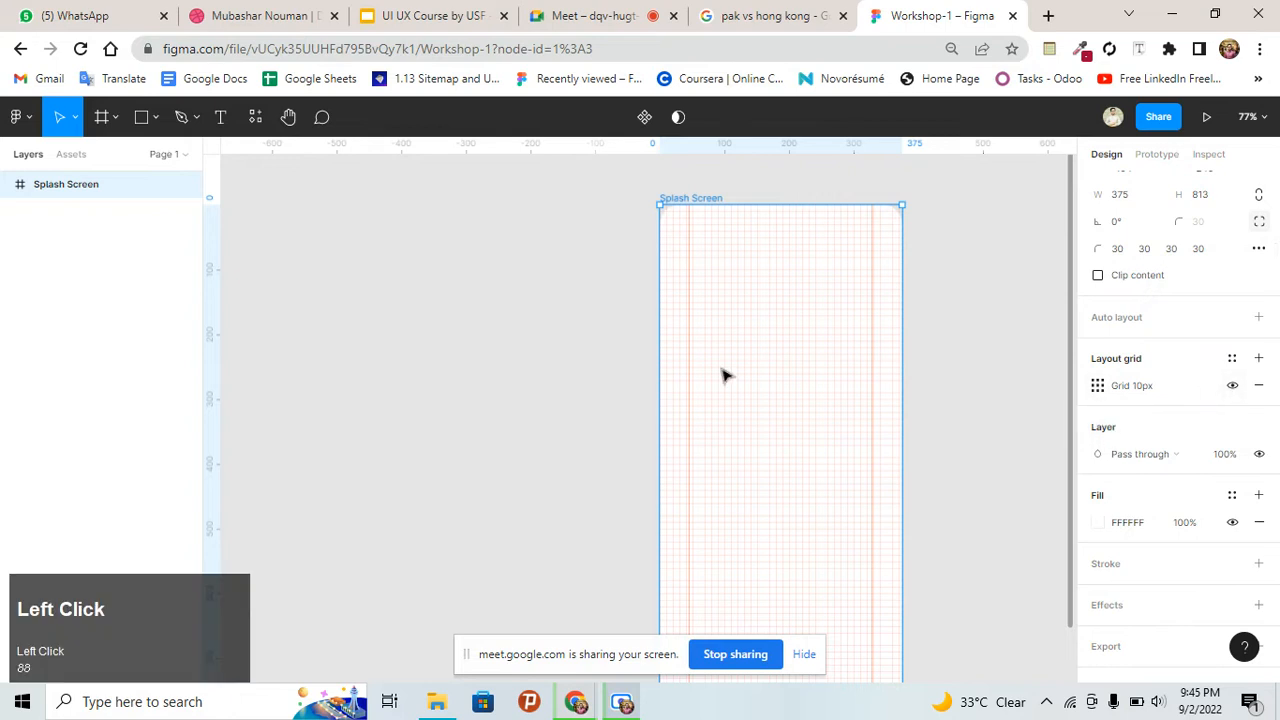
Undo the layout grid and the second guide, and remove the remaining guide from the canvas
{"action": "key", "text": "ctrl+z"}
{"action": "key", "text": "ctrl+z"}
{"action": "key", "text": "ctrl+z"}
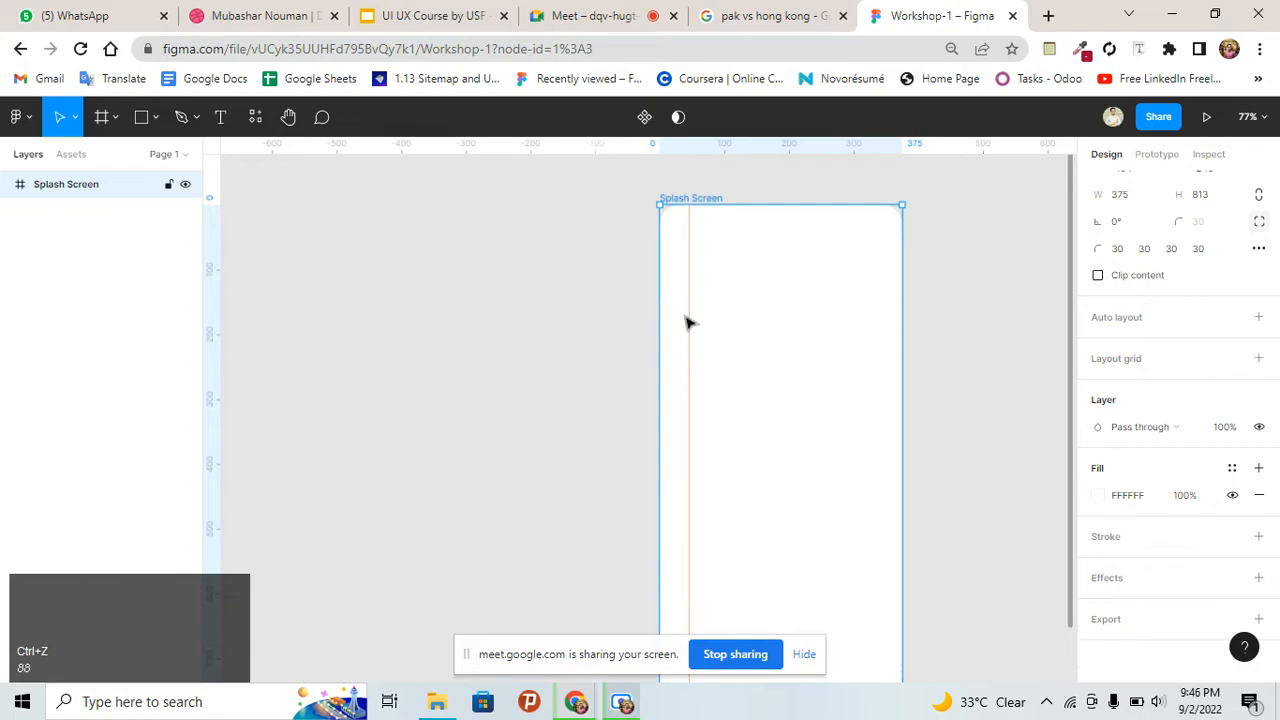
{"action": "left_click", "coordinate": [690, 305]}
{"action": "left_click_drag", "start_coordinate": [690, 305], "coordinate": [123, 374]}
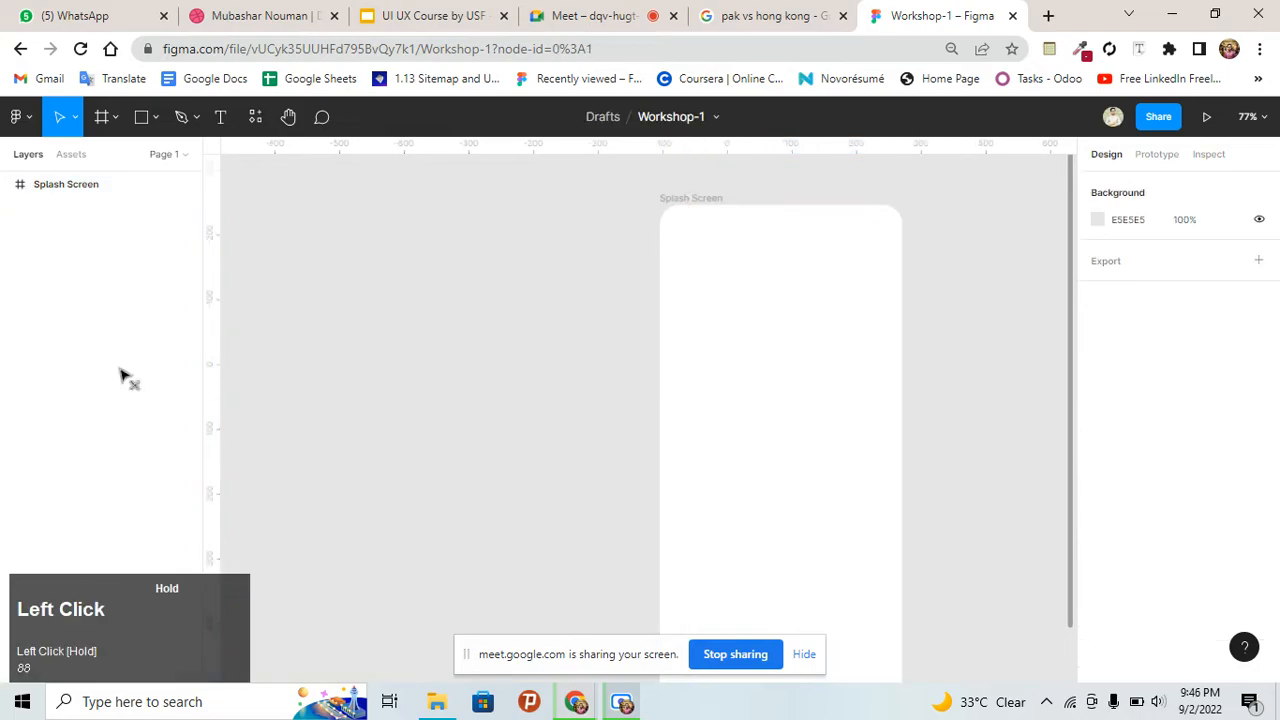
Add a 10 px layout grid to the Splash Screen frame and toggle its visibility off and back on
{"action": "left_click", "coordinate": [757, 304]}
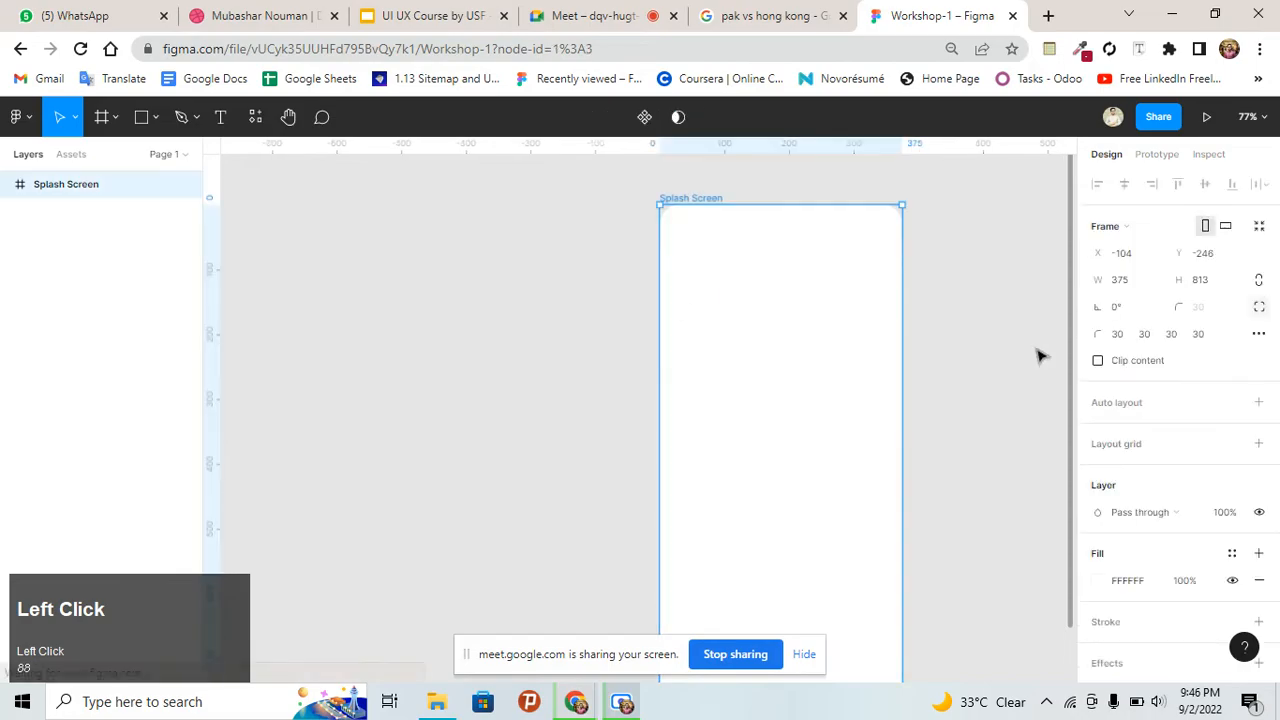
{"action": "left_click", "coordinate": [1256, 443]}
{"action": "scroll", "coordinate": [1135, 368], "scroll_direction": "down", "scroll_amount": 1}
{"action": "scroll", "coordinate": [1160, 390], "scroll_direction": "down", "scroll_amount": 1}
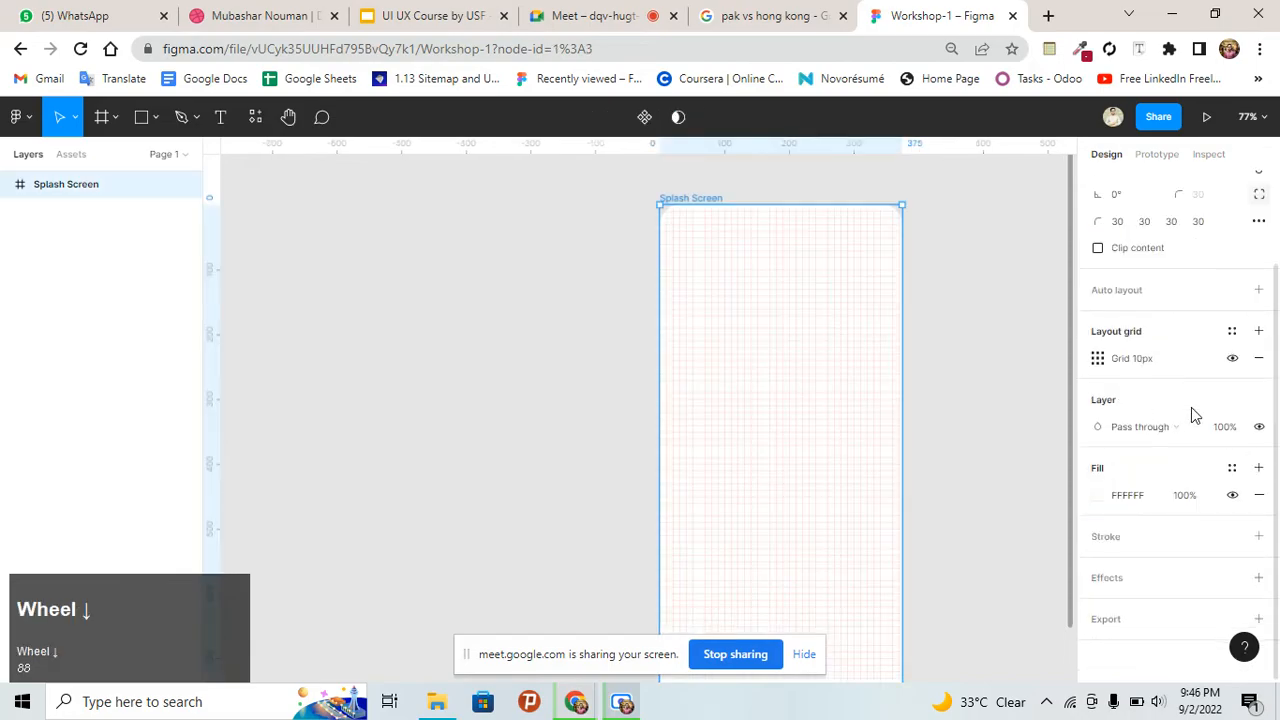
{"action": "left_click", "coordinate": [1231, 360]}
{"action": "left_click", "coordinate": [1231, 360]}
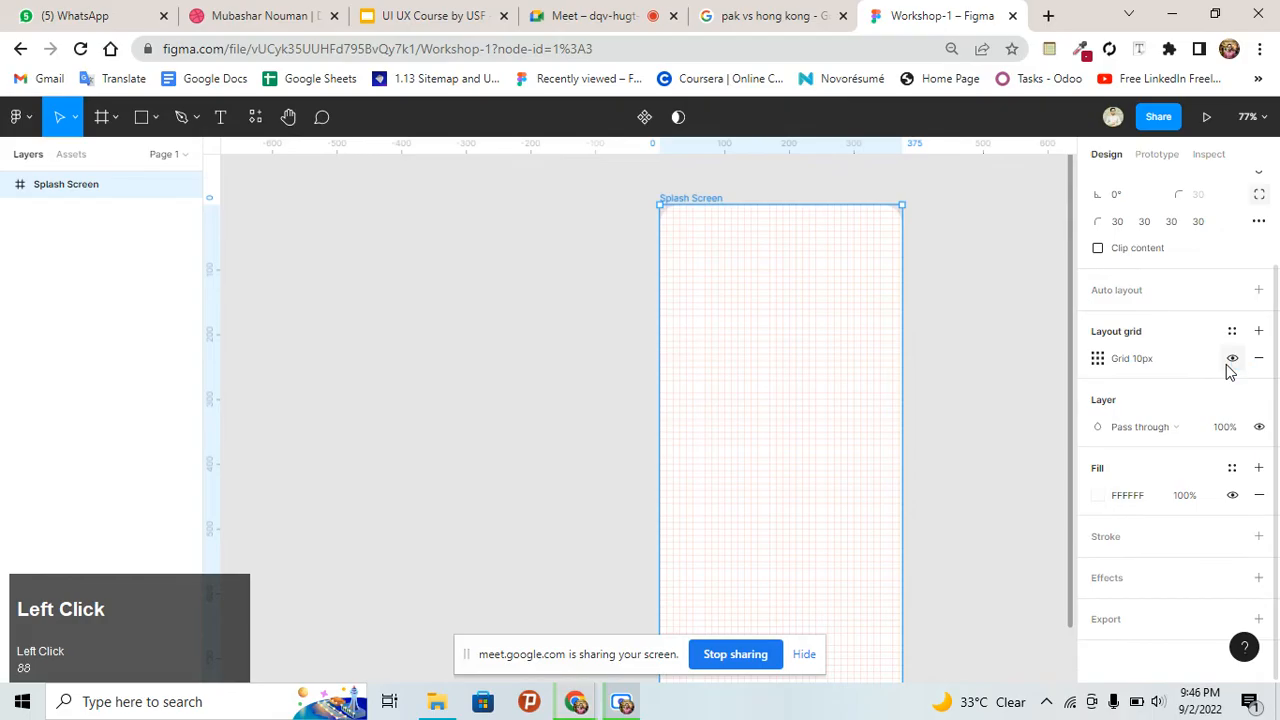
Change the Splash Screen frame's layout grid to Columns with a count of 6
{"action": "left_click", "coordinate": [1098, 360]}
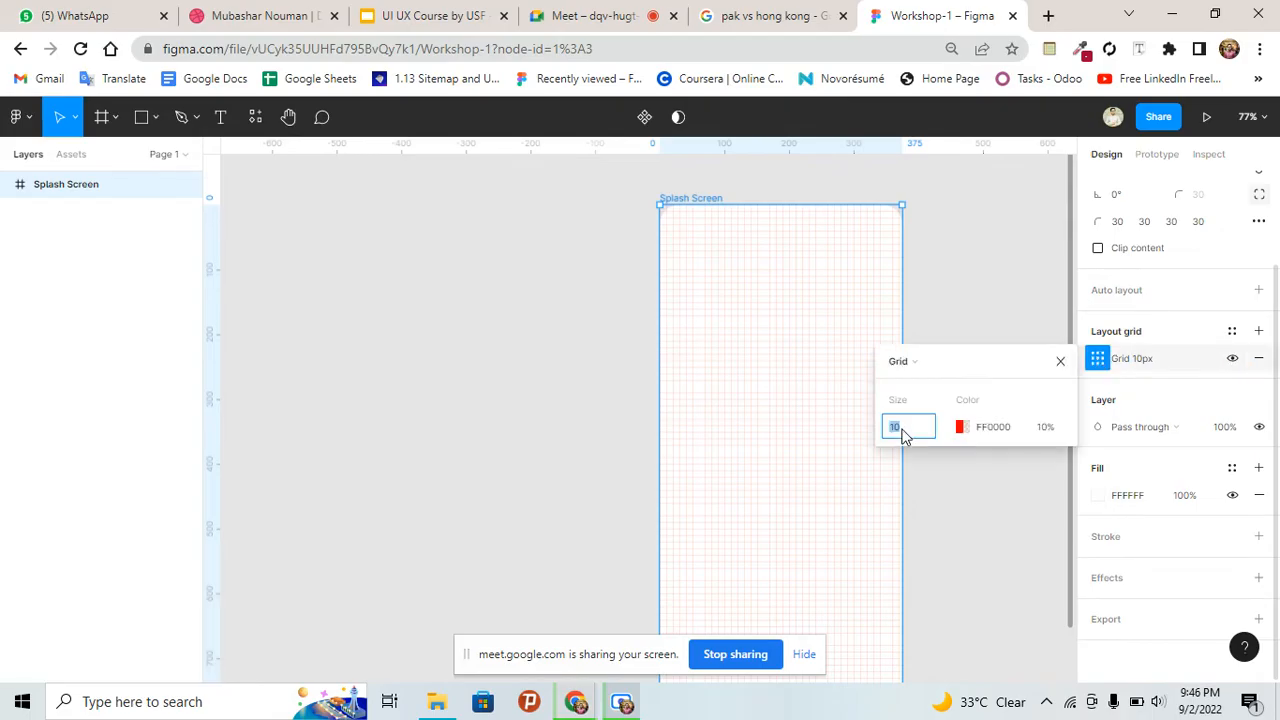
{"action": "left_click", "coordinate": [907, 364]}
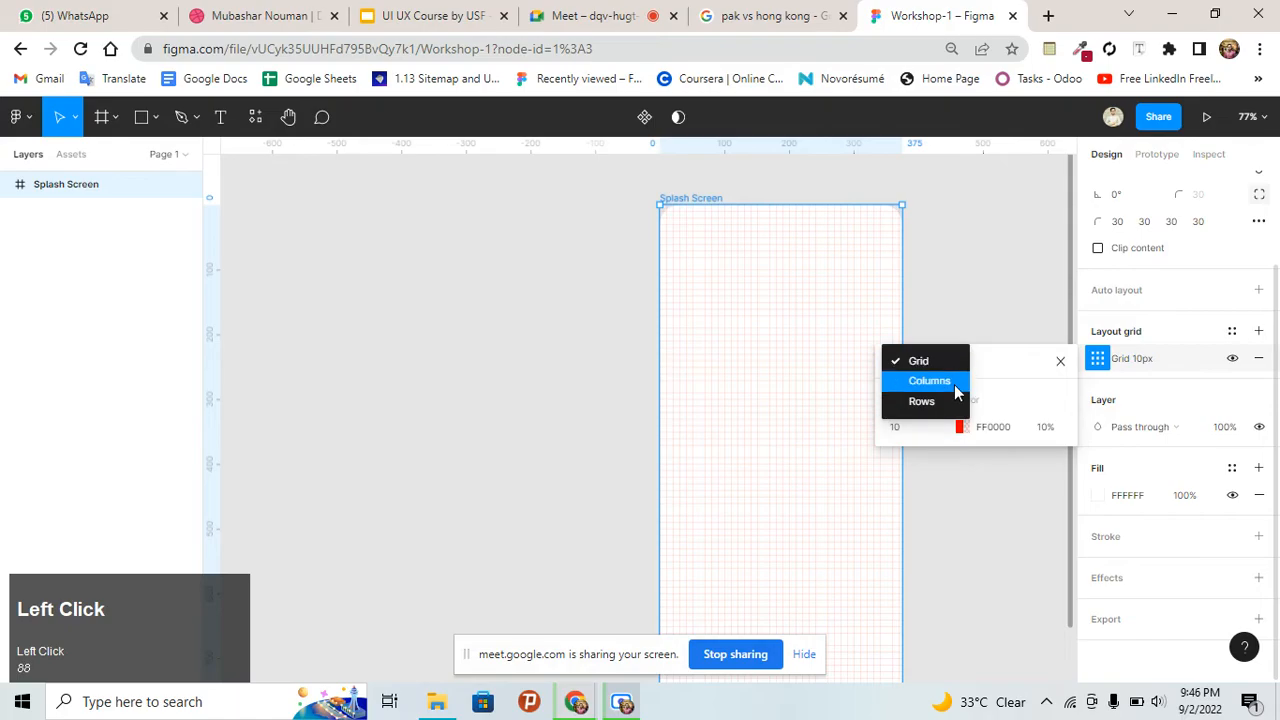
{"action": "left_click", "coordinate": [954, 386]}
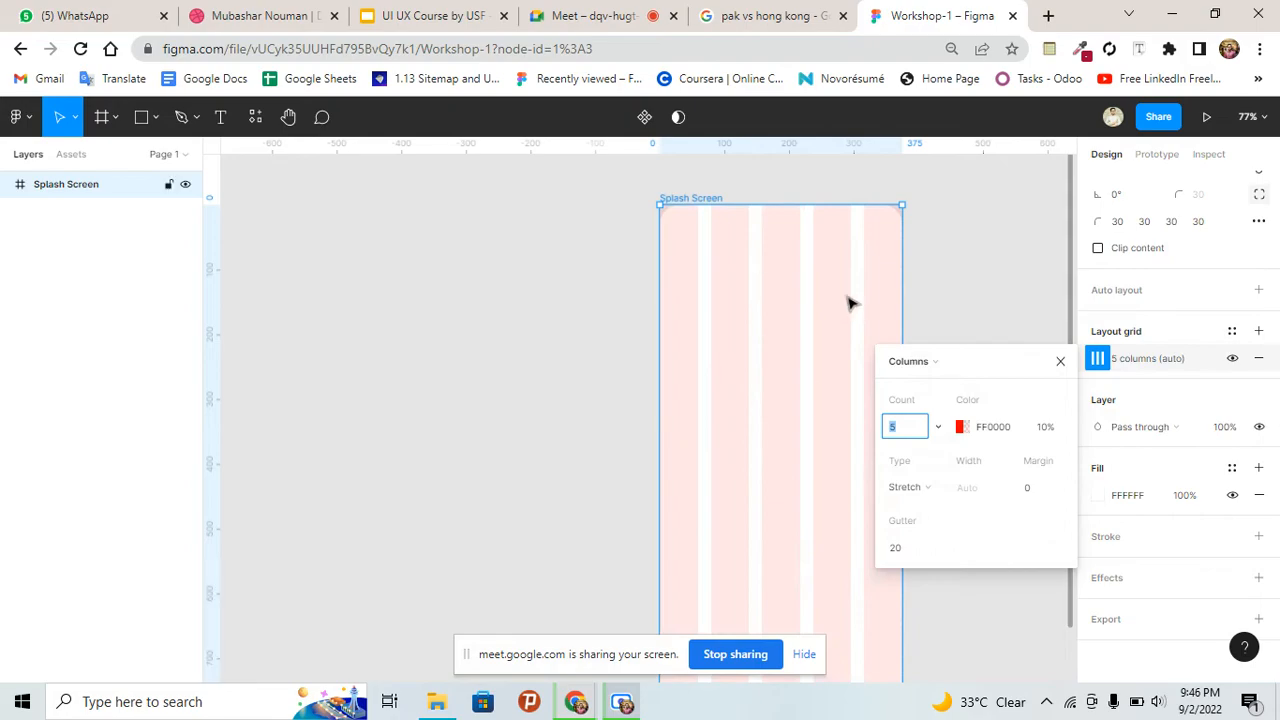
{"action": "left_click", "coordinate": [903, 431]}
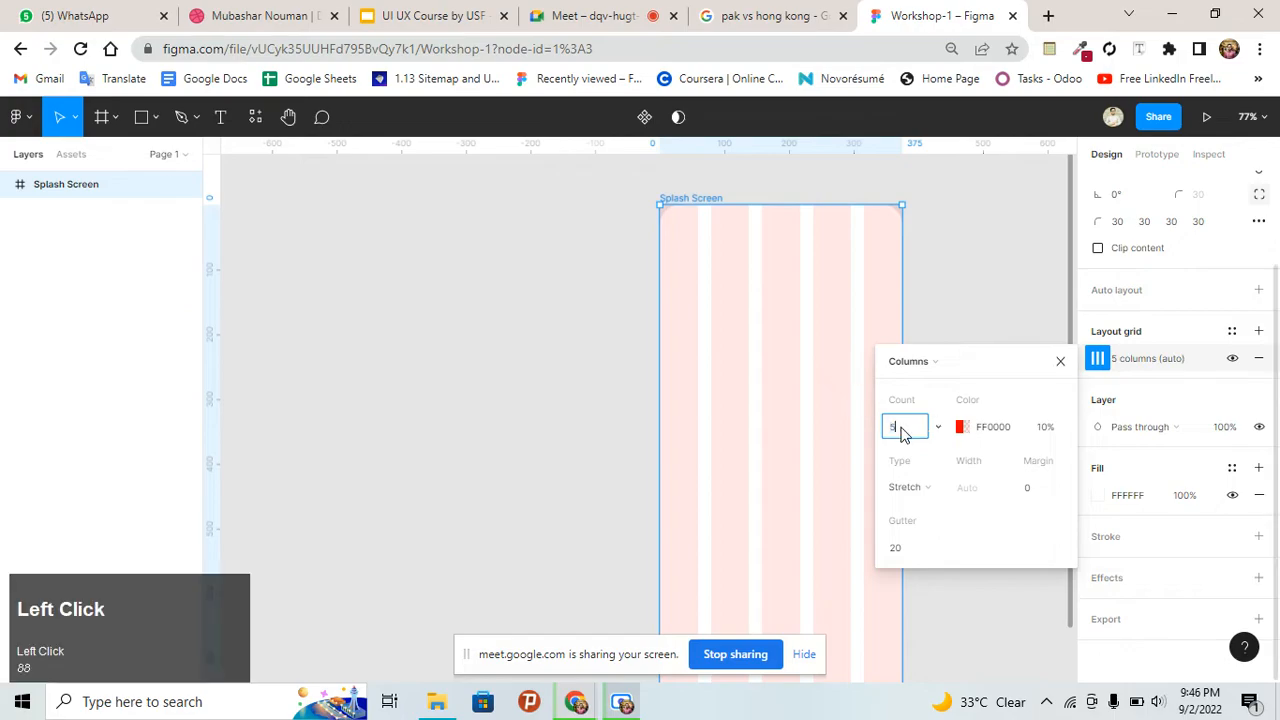
{"action": "type", "text": "6"}
{"action": "key", "text": "Return"}
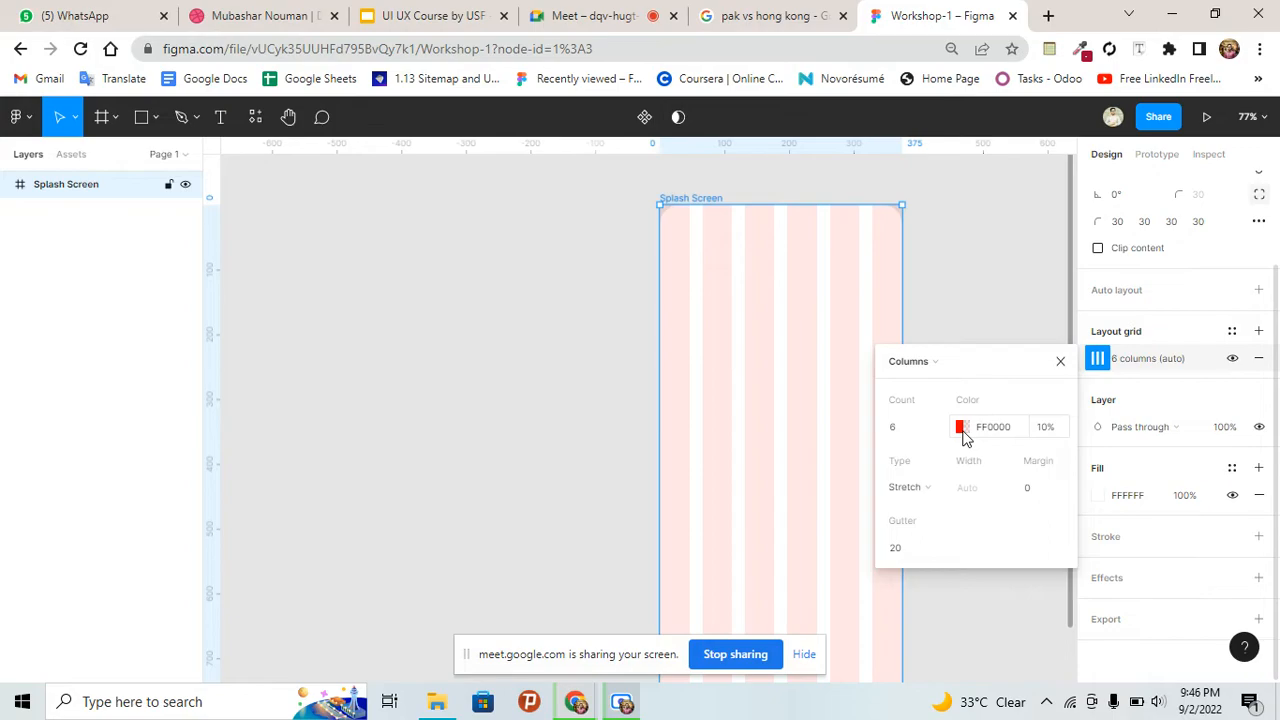
Show the column grid's color picker, move it aside to view the columns, and close it
{"action": "left_click", "coordinate": [961, 430]}
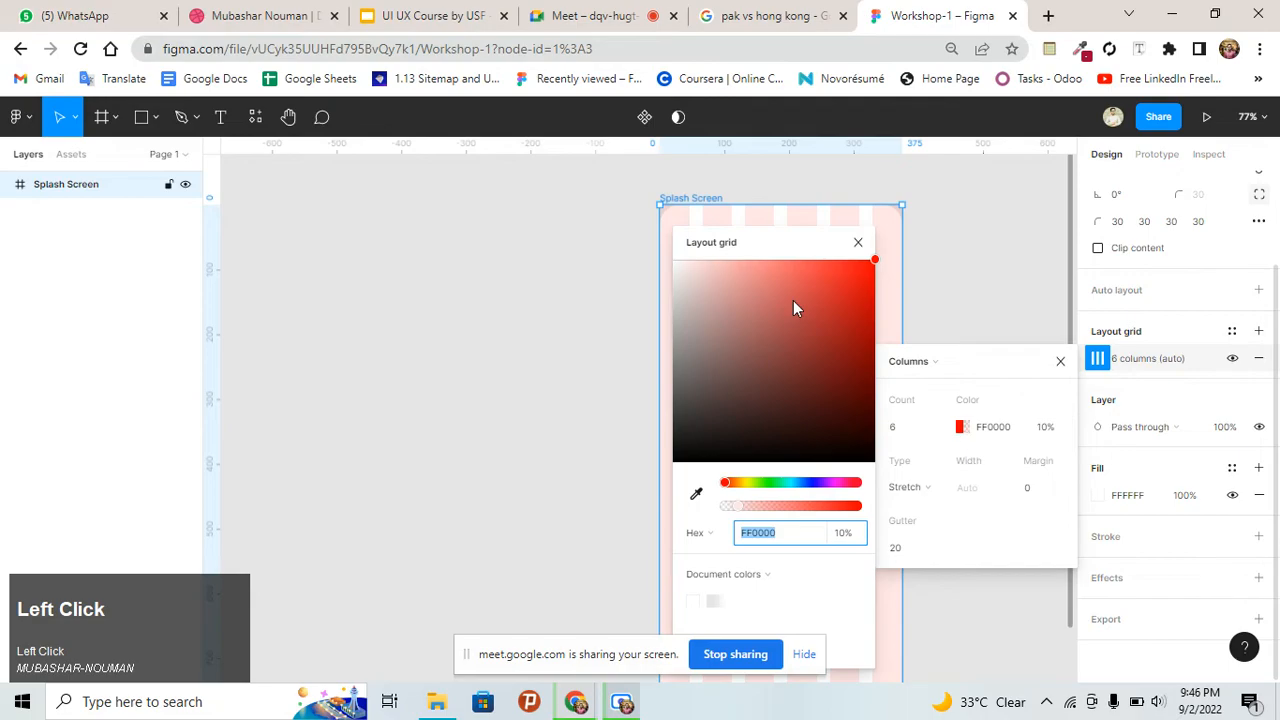
{"action": "left_click_drag", "start_coordinate": [765, 243], "coordinate": [925, 240]}
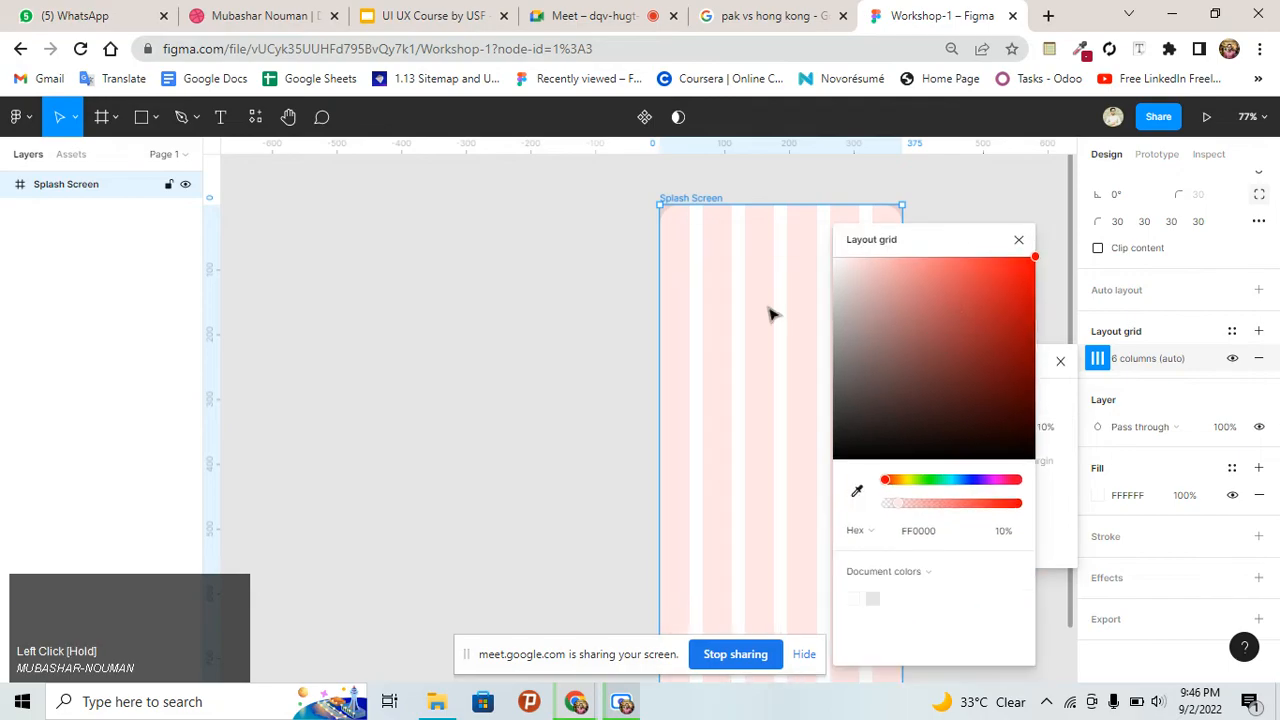
{"action": "left_click", "coordinate": [1020, 240]}
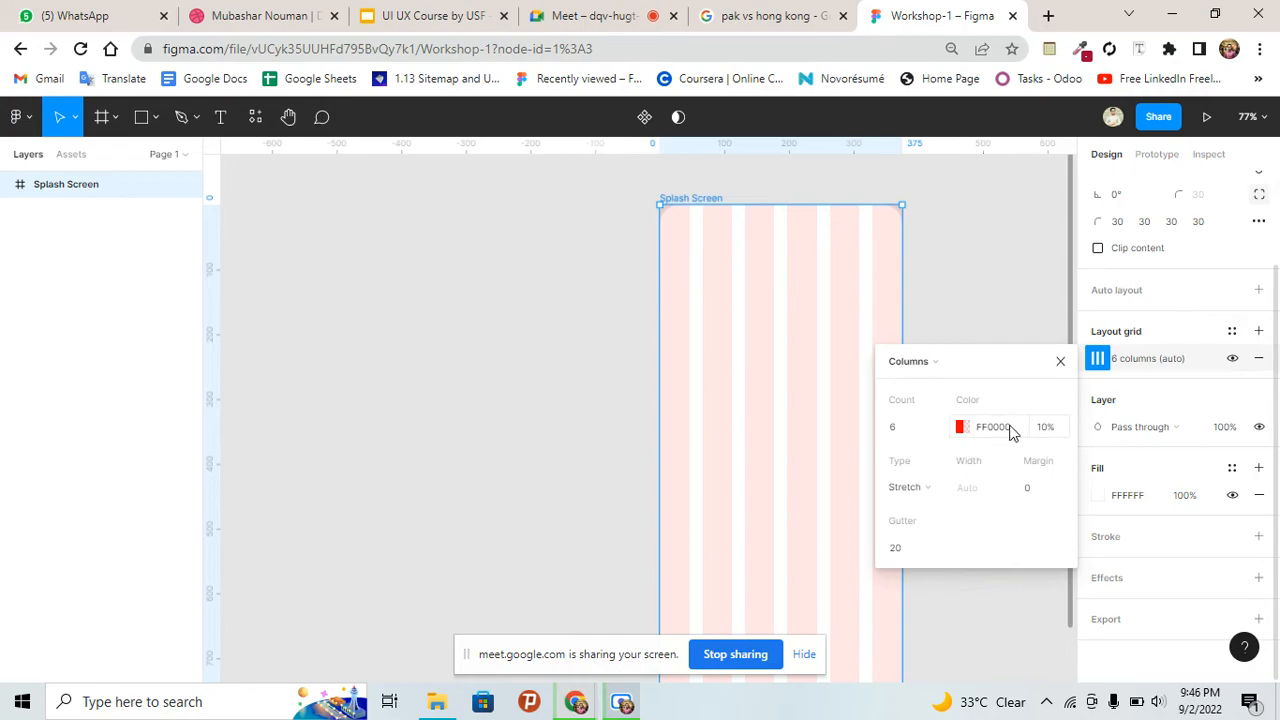
Change the column grid's type first to Center and finally to Right
{"action": "left_click", "coordinate": [922, 487]}
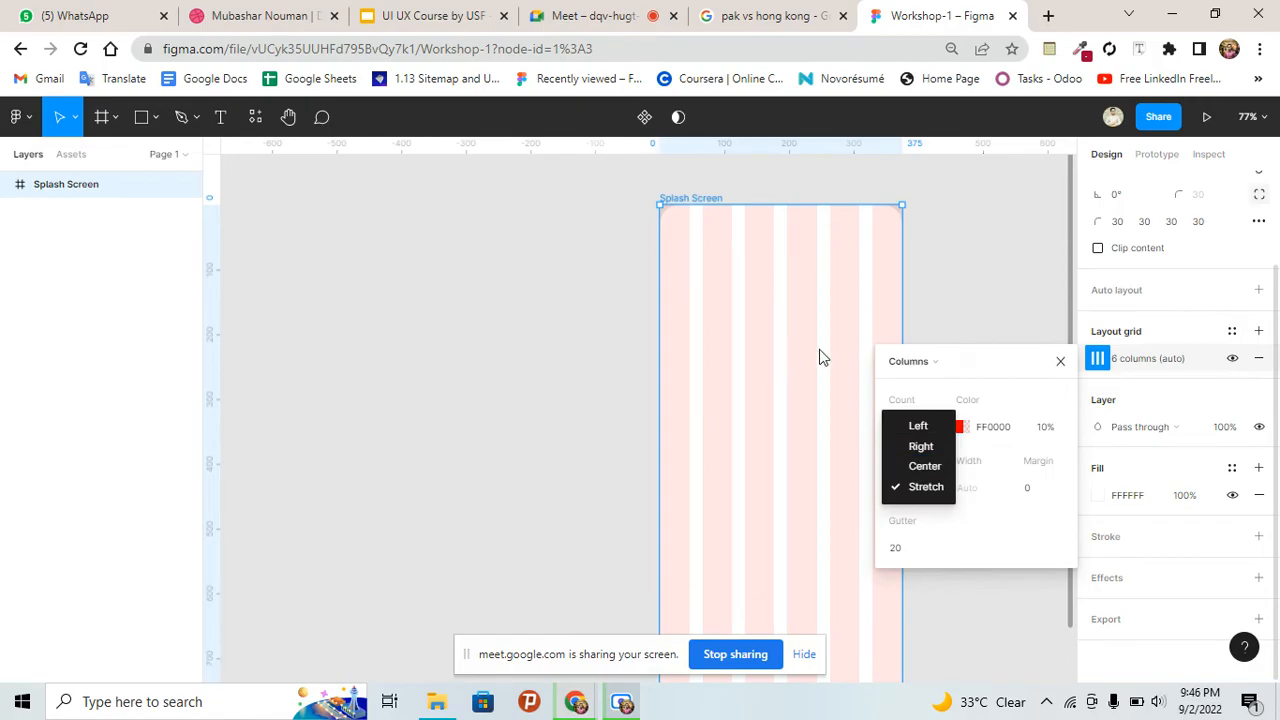
{"action": "left_click", "coordinate": [924, 466]}
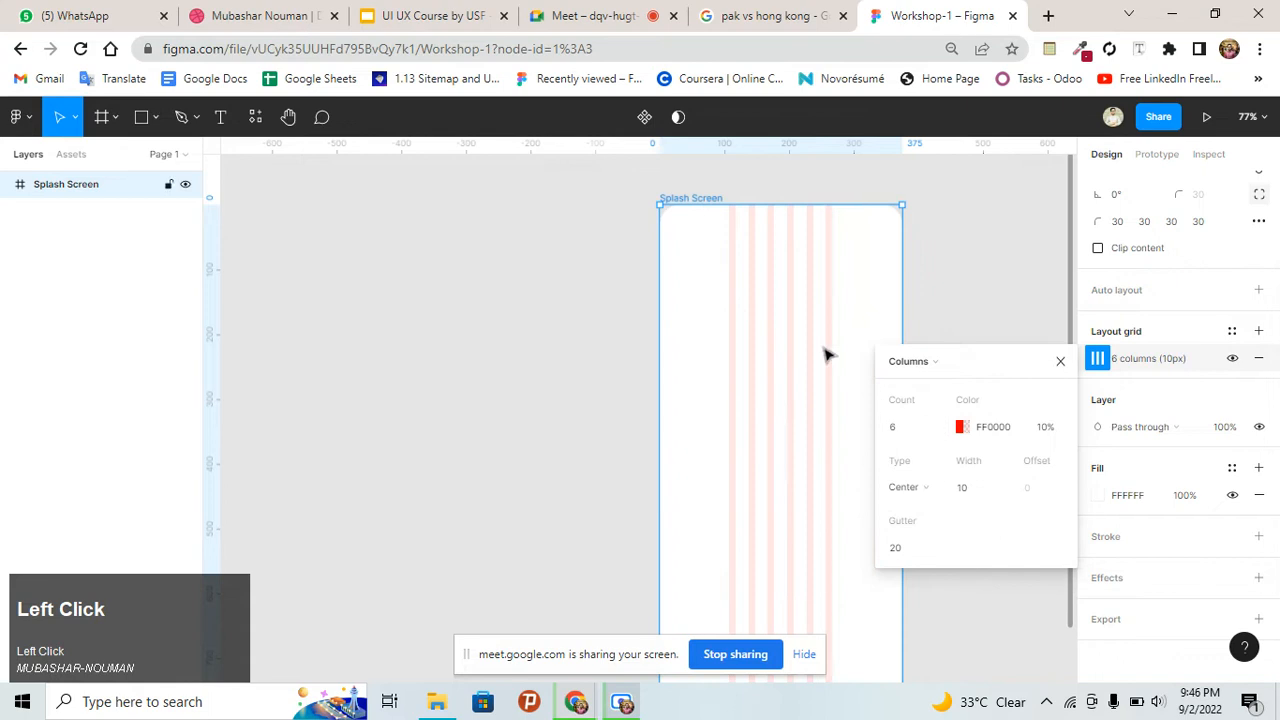
{"action": "left_click", "coordinate": [920, 487]}
{"action": "left_click", "coordinate": [922, 466]}
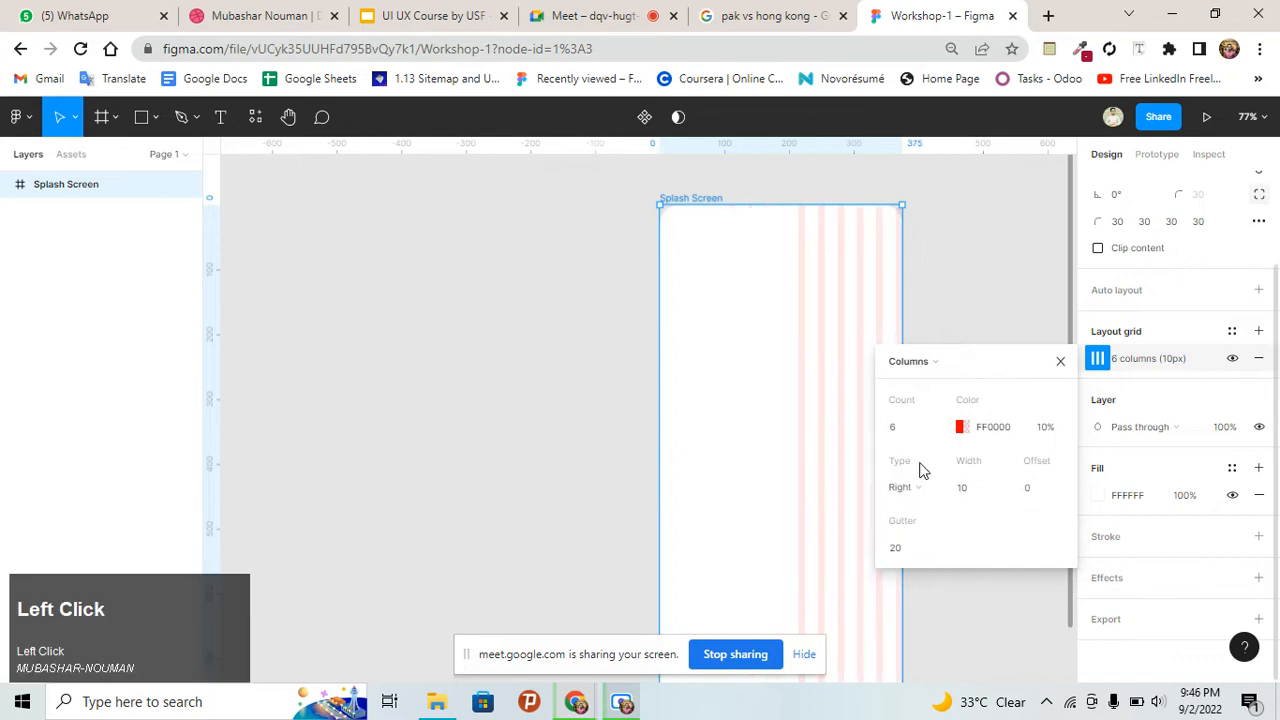
Change the column grid's type first to Left and finally to Stretch
{"action": "left_click", "coordinate": [922, 492]}
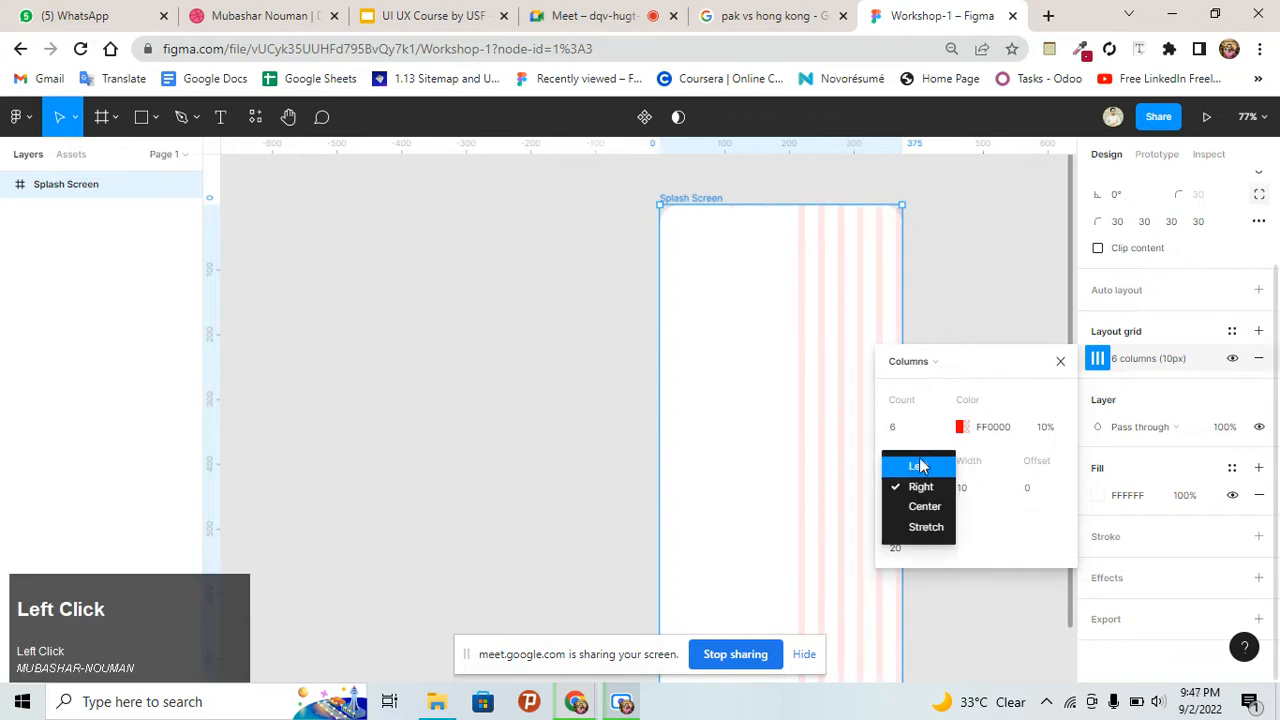
{"action": "left_click", "coordinate": [924, 466]}
{"action": "left_click", "coordinate": [926, 491]}
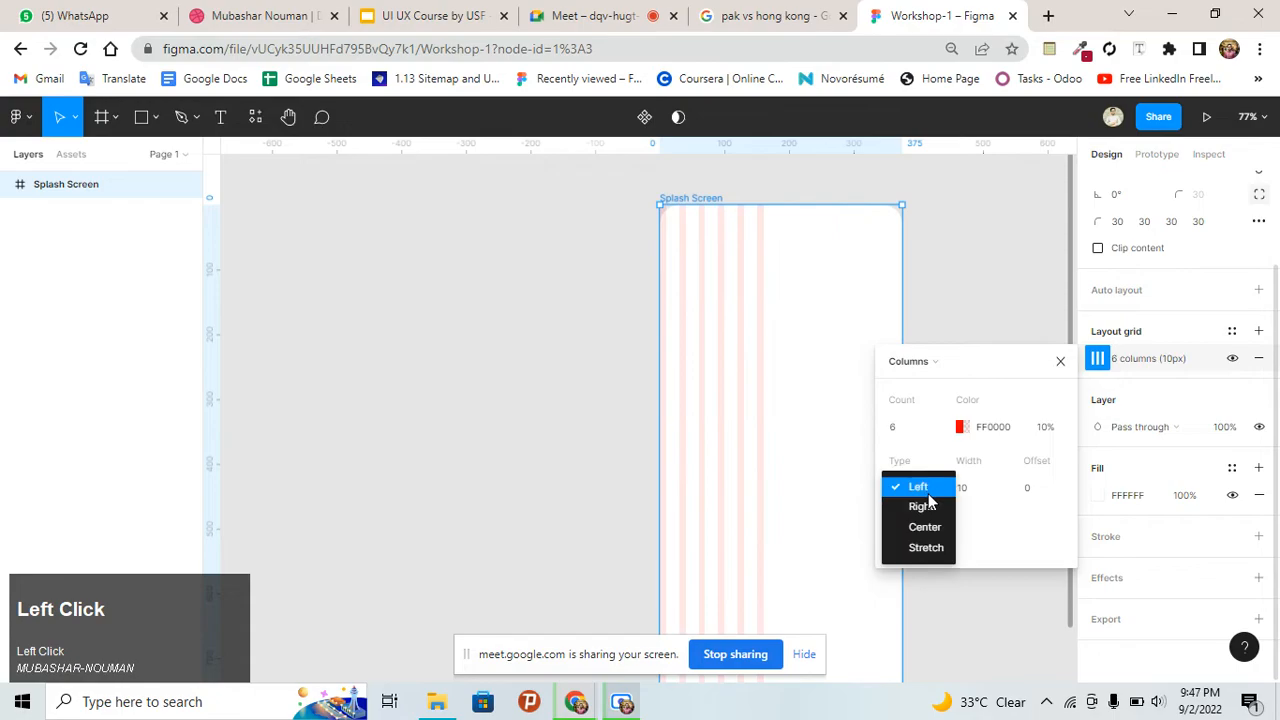
{"action": "left_click", "coordinate": [927, 547]}
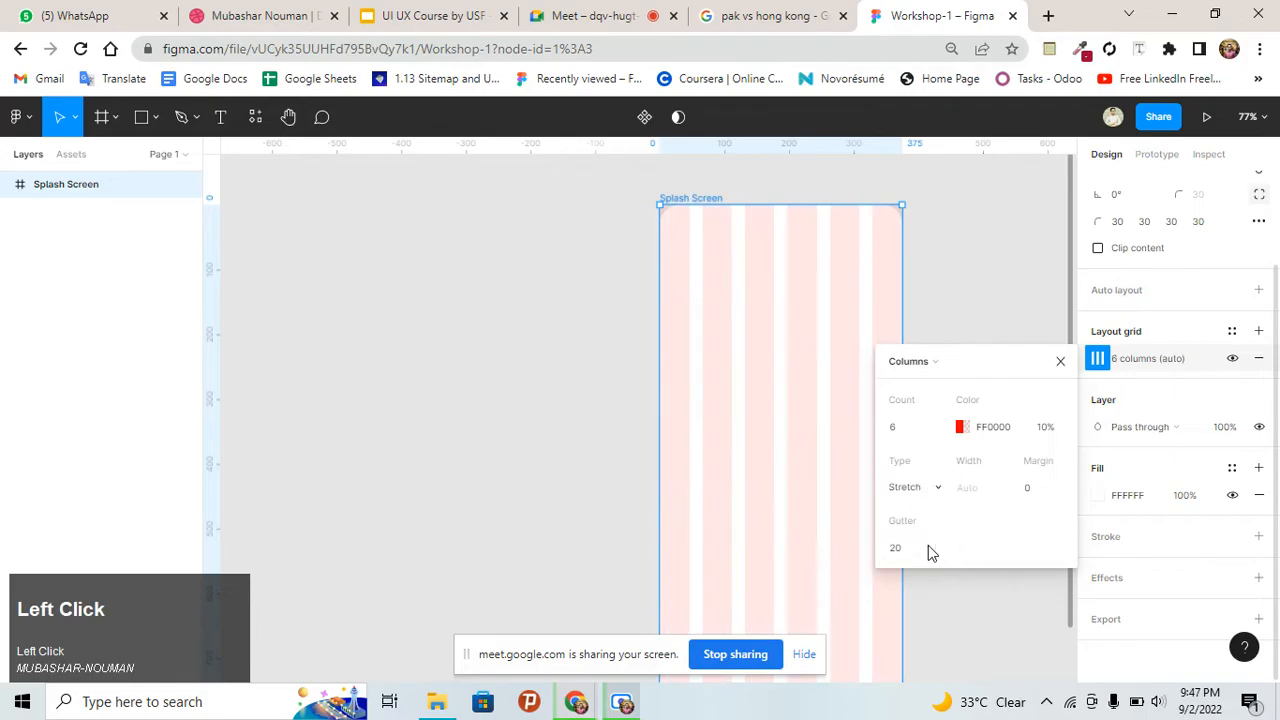
{"action": "left_click", "coordinate": [979, 492]}
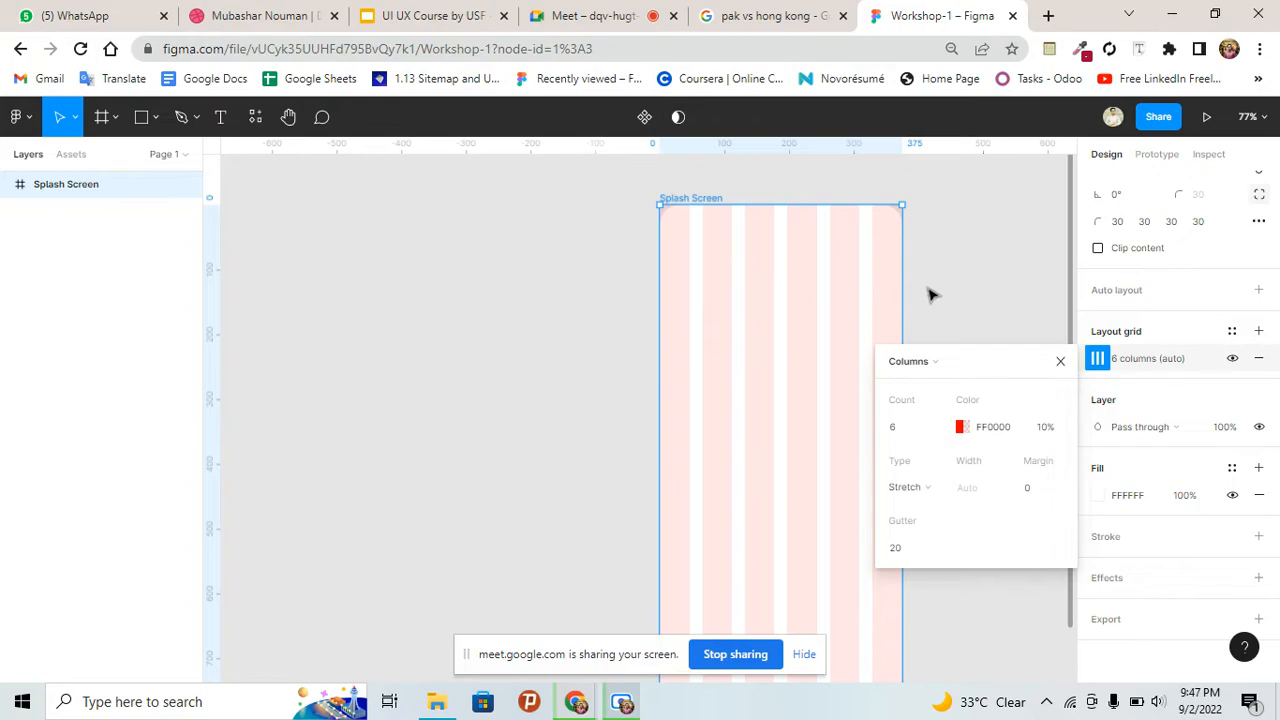
Raise the column grid's margin step by step to 20, and set it to 40
{"action": "left_click", "coordinate": [1036, 491]}
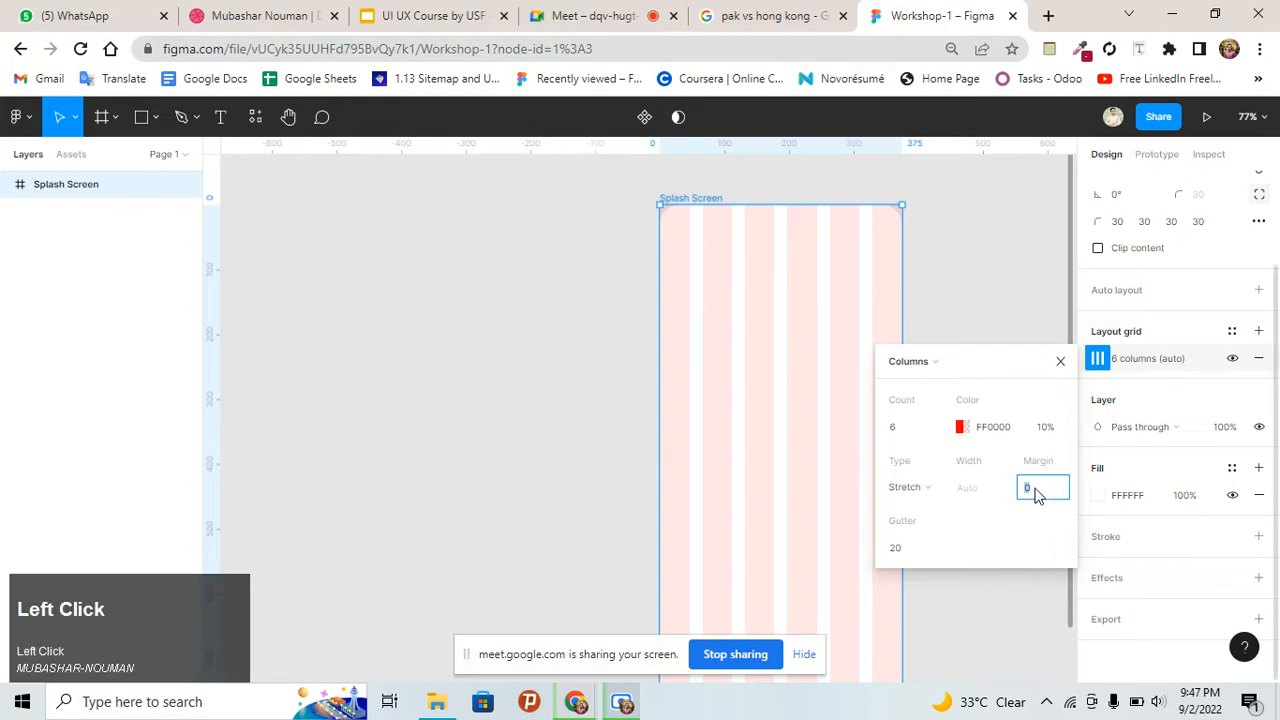
{"action": "key", "text": "Up"}
{"action": "key", "text": "Up"}
{"action": "key", "text": "Up"}
{"action": "key", "text": "Up"}
{"action": "key", "text": "Up"}
{"action": "key", "text": "Up"}
{"action": "key", "text": "Up"}
{"action": "key", "text": "Up"}
{"action": "key", "text": "Up"}
{"action": "key", "text": "Up"}
{"action": "key", "text": "Up"}
{"action": "key", "text": "Up"}
{"action": "key", "text": "Up"}
{"action": "key", "text": "Up"}
{"action": "key", "text": "Up"}
{"action": "key", "text": "Up"}
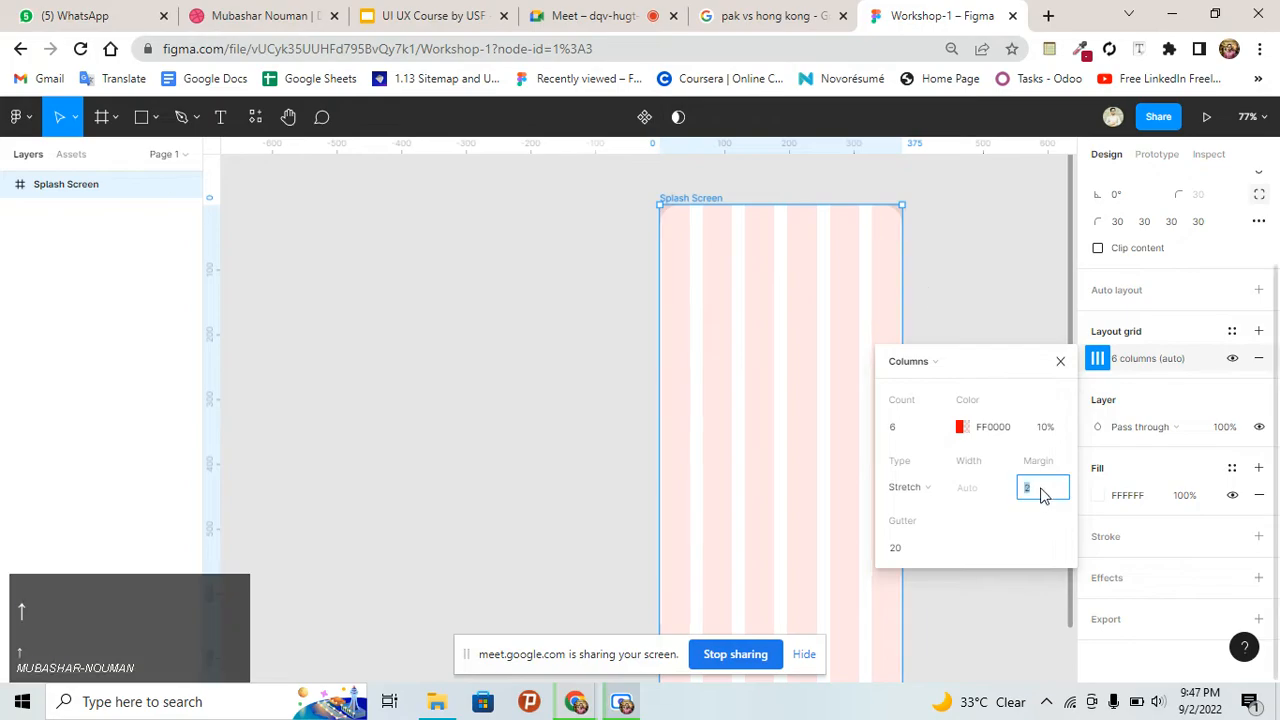
{"action": "key", "text": "Up"}
{"action": "key", "text": "Up"}
{"action": "key", "text": "Up"}
{"action": "key", "text": "Up"}
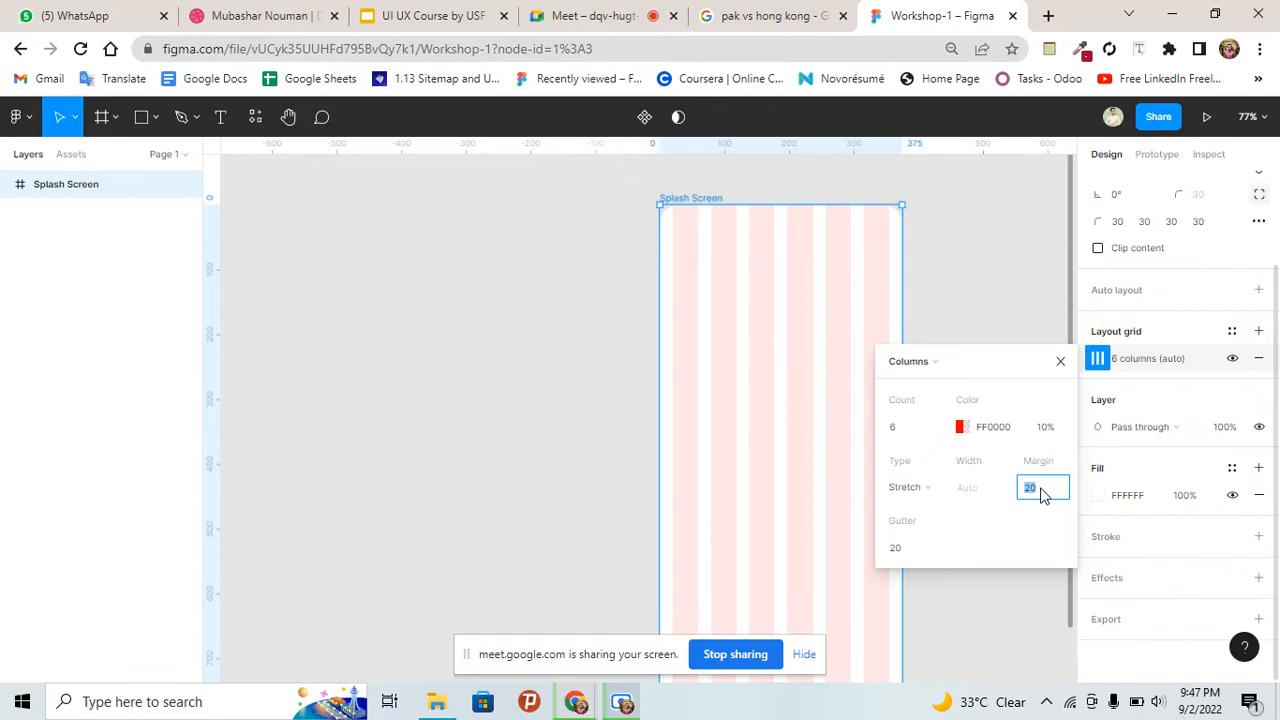
{"action": "type", "text": "40"}
{"action": "key", "text": "Return"}
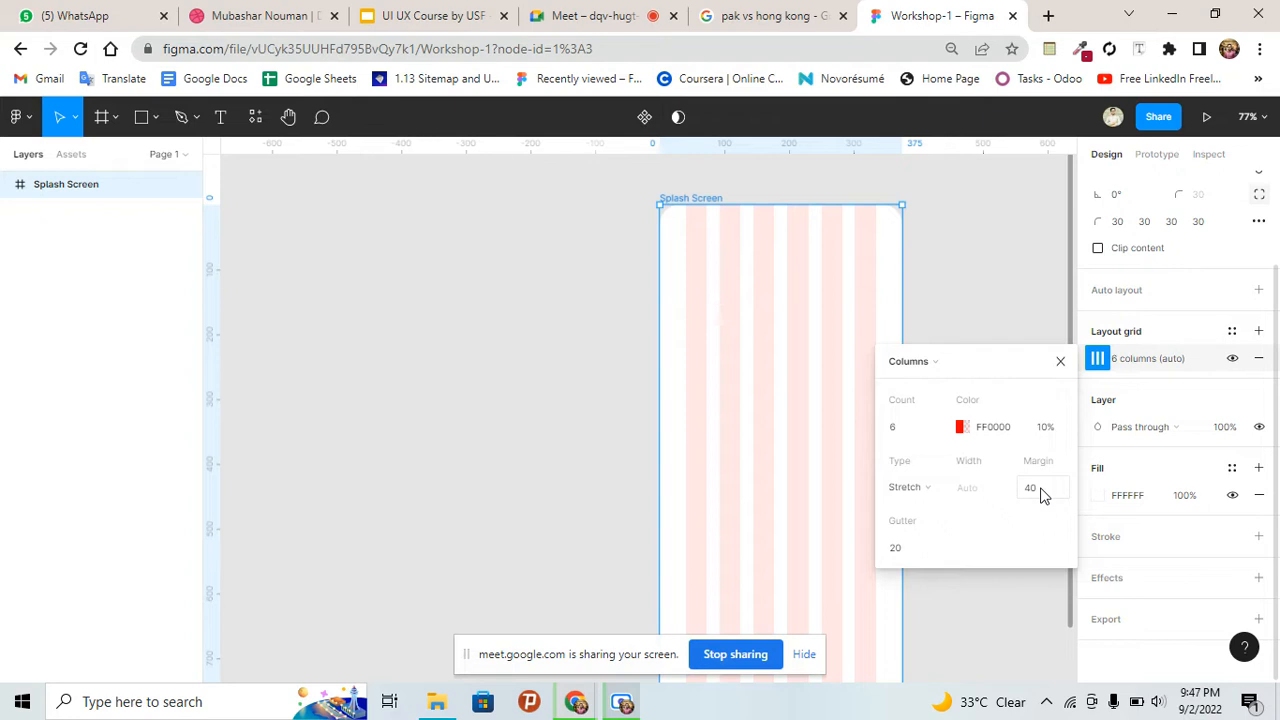
Reset the column grid's margin to 0
{"action": "left_click", "coordinate": [1040, 494]}
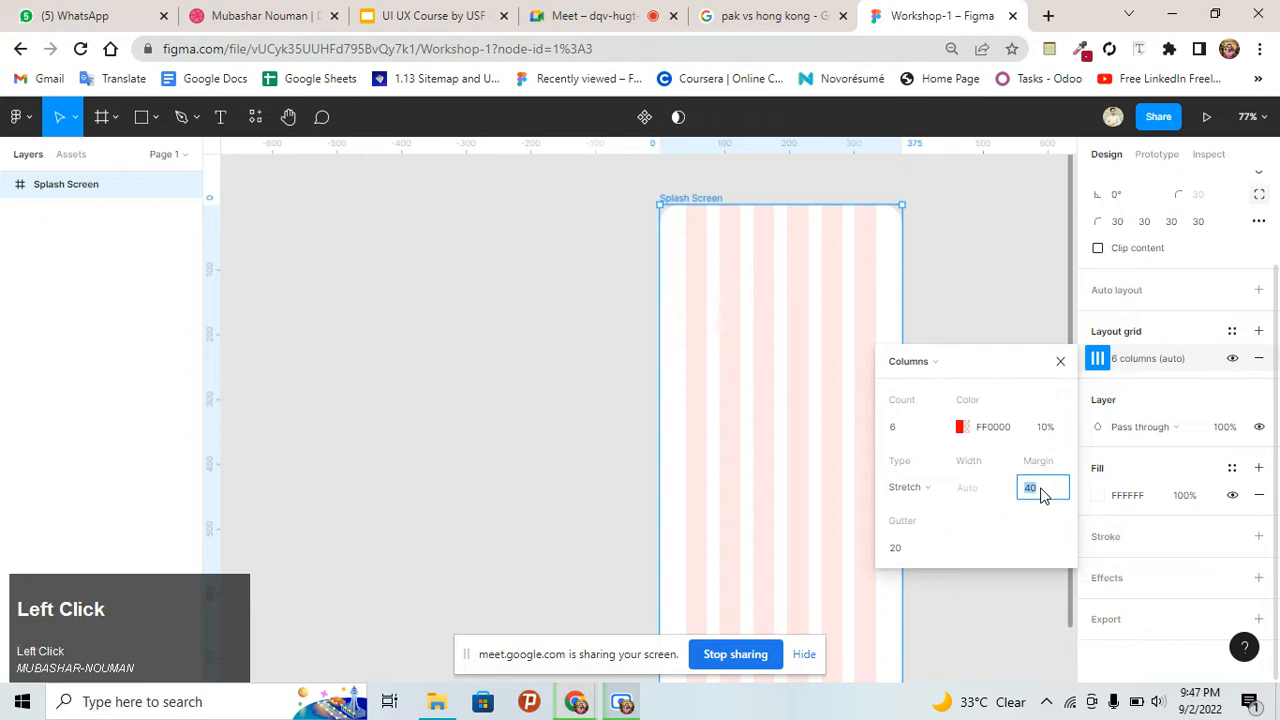
{"action": "type", "text": "0"}
{"action": "key", "text": "Return"}
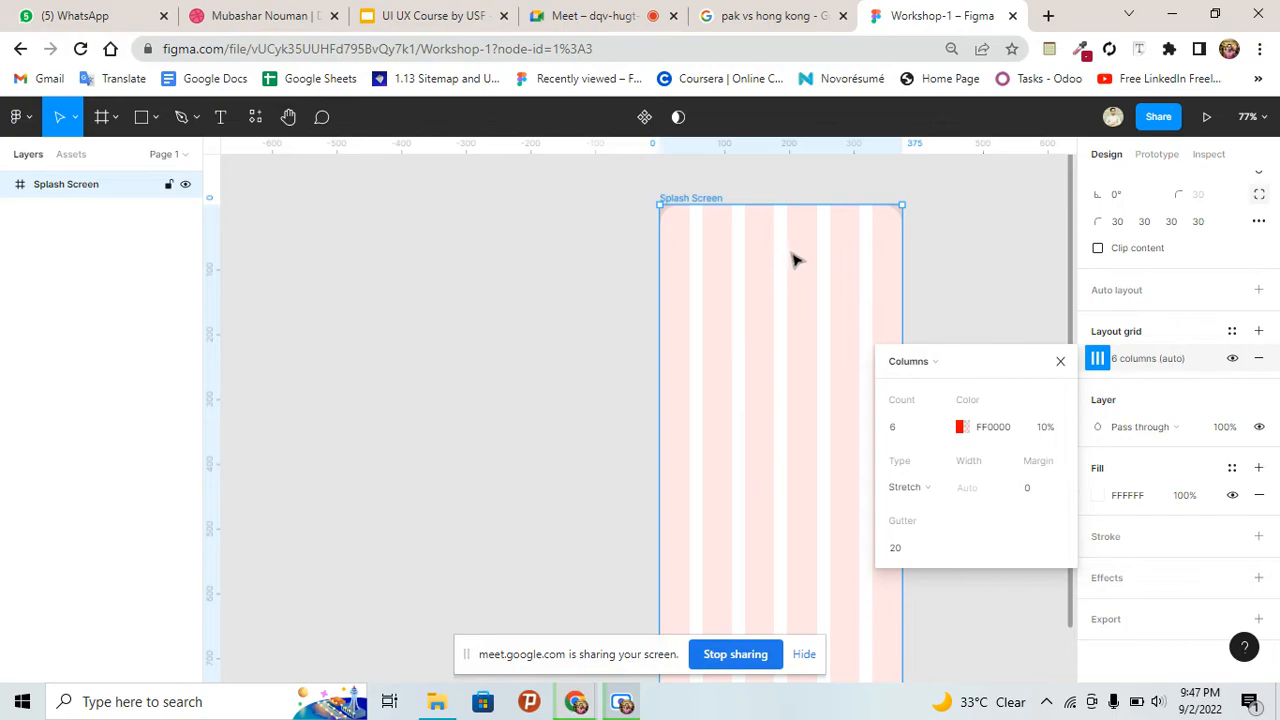
Increase the column grid's gutter in small increments to about 40
{"action": "left_click", "coordinate": [899, 552]}
{"action": "key", "text": "Up"}
{"action": "key", "text": "Up"}
{"action": "key", "text": "Up"}
{"action": "key", "text": "Up"}
{"action": "key", "text": "Up"}
{"action": "key", "text": "Up"}
{"action": "key", "text": "Up"}
{"action": "key", "text": "Up"}
{"action": "key", "text": "Up"}
{"action": "key", "text": "Up"}
{"action": "key", "text": "Up"}
{"action": "key", "text": "Up"}
{"action": "key", "text": "Up"}
{"action": "key", "text": "Up"}
{"action": "key", "text": "Up"}
{"action": "key", "text": "Up"}
{"action": "key", "text": "Up"}
{"action": "key", "text": "Up"}
{"action": "key", "text": "Up"}
{"action": "key", "text": "Up"}
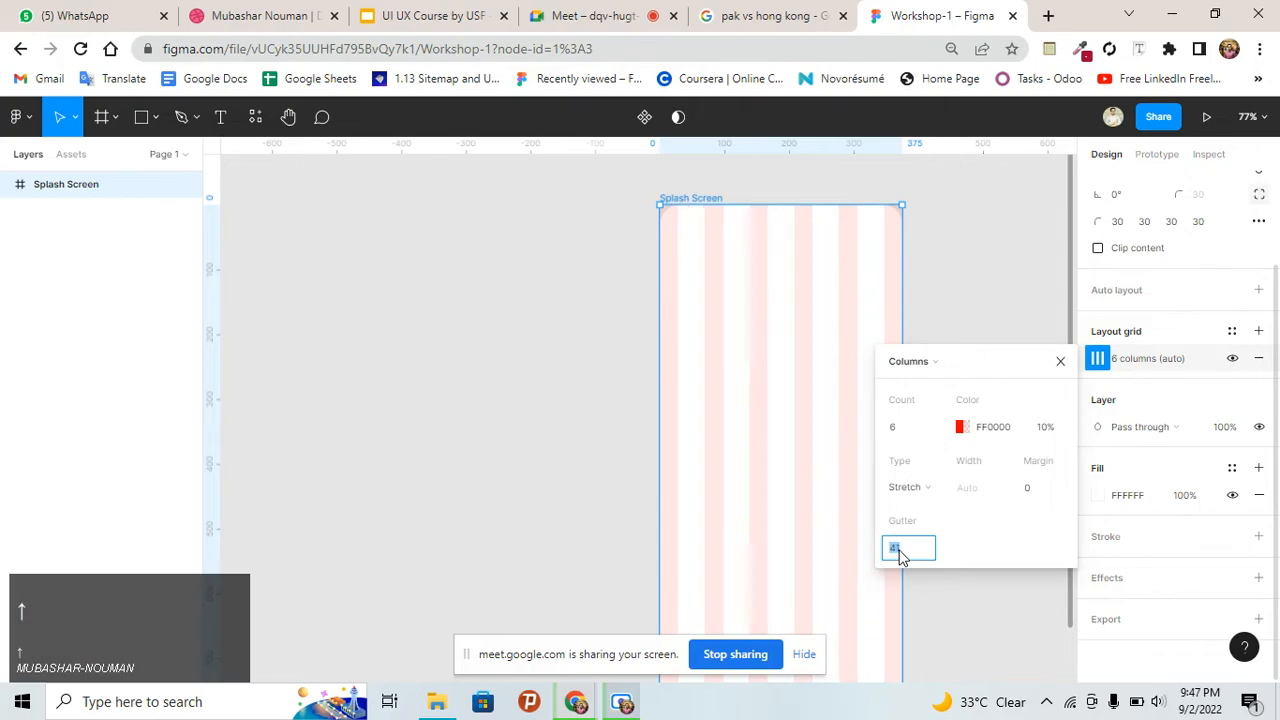
Decrease the column grid's gutter gradually to 7
{"action": "key", "text": "Down"}
{"action": "key", "text": "Down"}
{"action": "key", "text": "Down"}
{"action": "key", "text": "Down"}
{"action": "key", "text": "Down"}
{"action": "key", "text": "Down"}
{"action": "key", "text": "Down"}
{"action": "key", "text": "Down"}
{"action": "key", "text": "Down"}
{"action": "key", "text": "Down"}
{"action": "key", "text": "Down"}
{"action": "key", "text": "Down"}
{"action": "key", "text": "Down"}
{"action": "key", "text": "Down"}
{"action": "key", "text": "Down"}
{"action": "key", "text": "Down"}
{"action": "key", "text": "Down"}
{"action": "key", "text": "Down"}
{"action": "key", "text": "Down"}
{"action": "key", "text": "Down"}
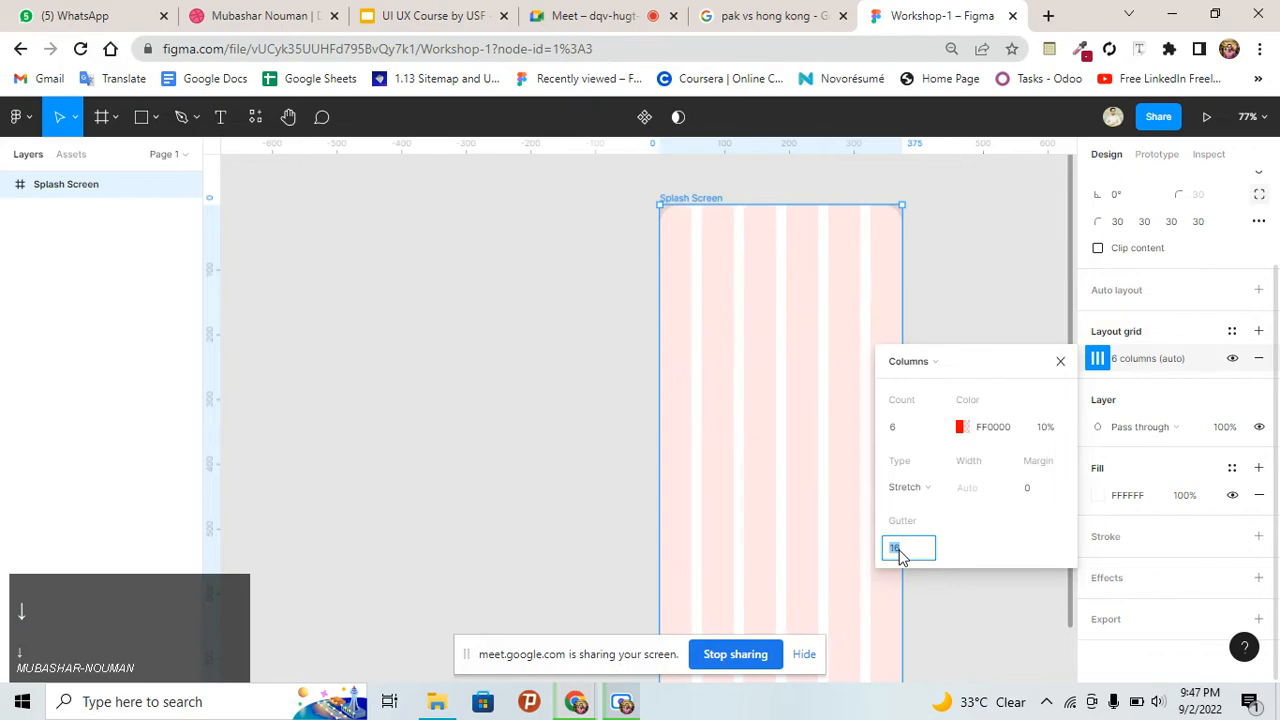
{"action": "key", "text": "Up"}
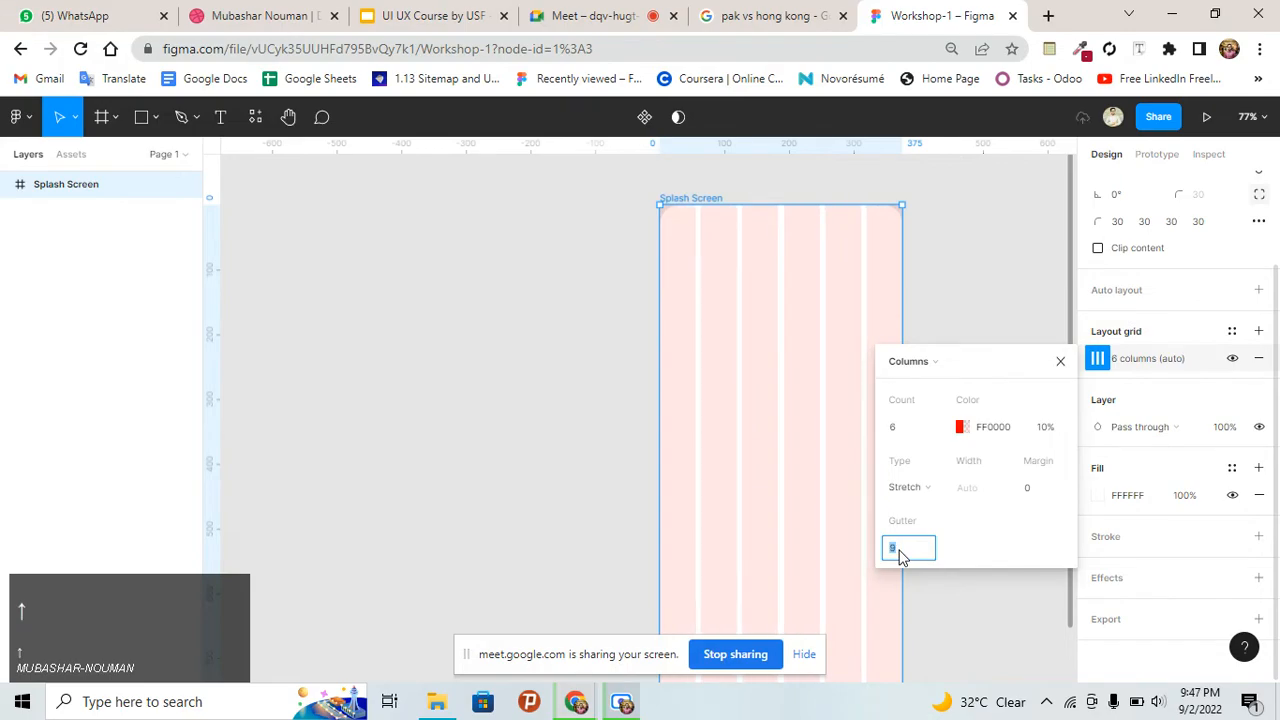
{"action": "key", "text": "Down"}
{"action": "key", "text": "Up"}
{"action": "left_click", "coordinate": [900, 557]}
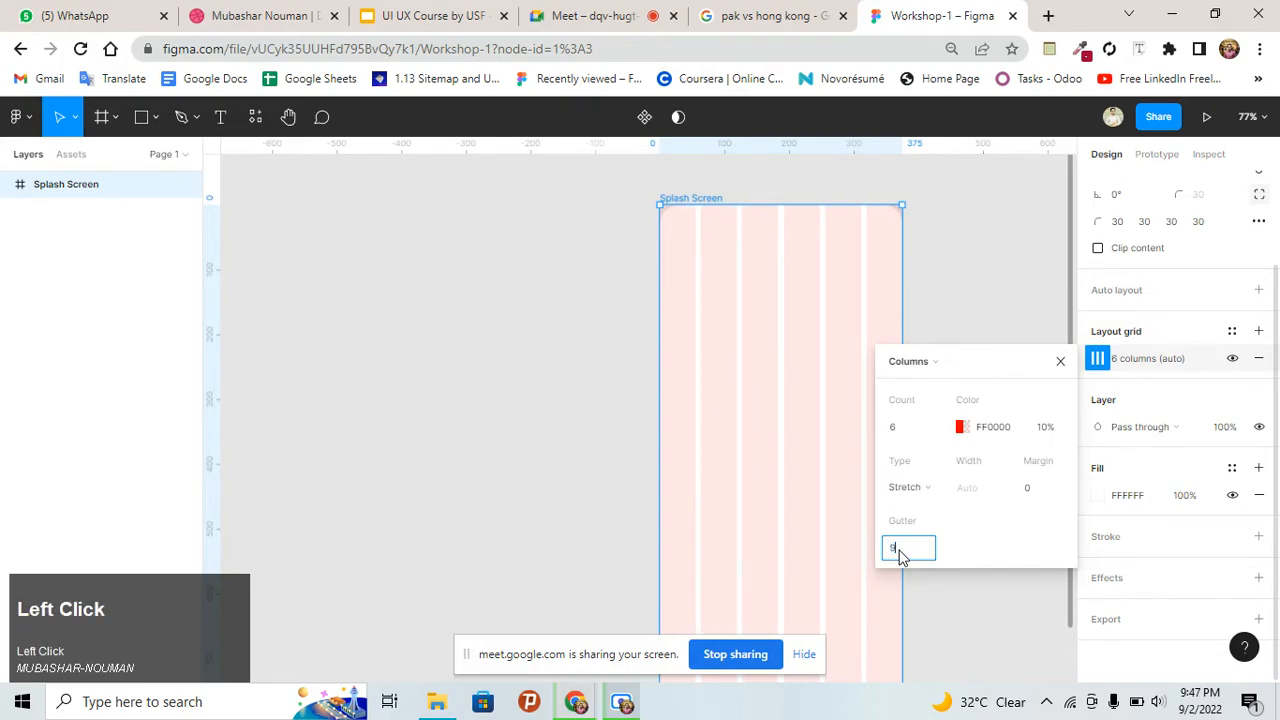
{"action": "key", "text": "Down"}
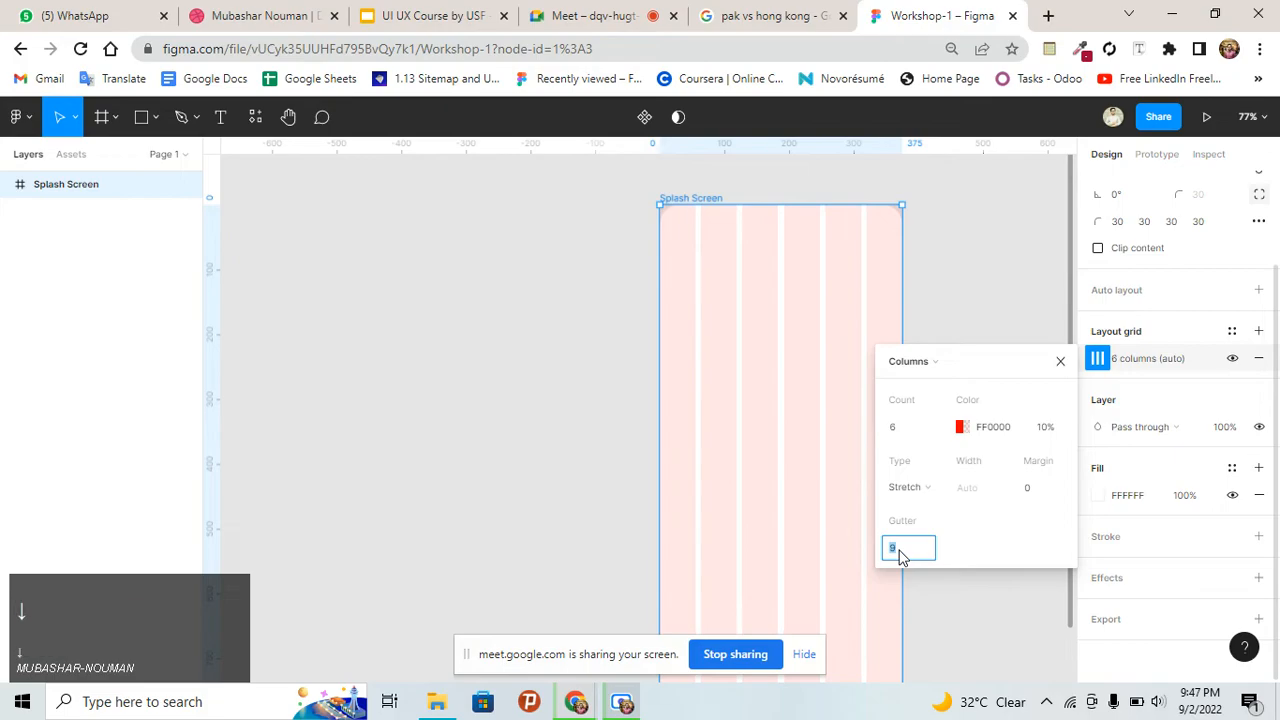
{"action": "key", "text": "Down"}
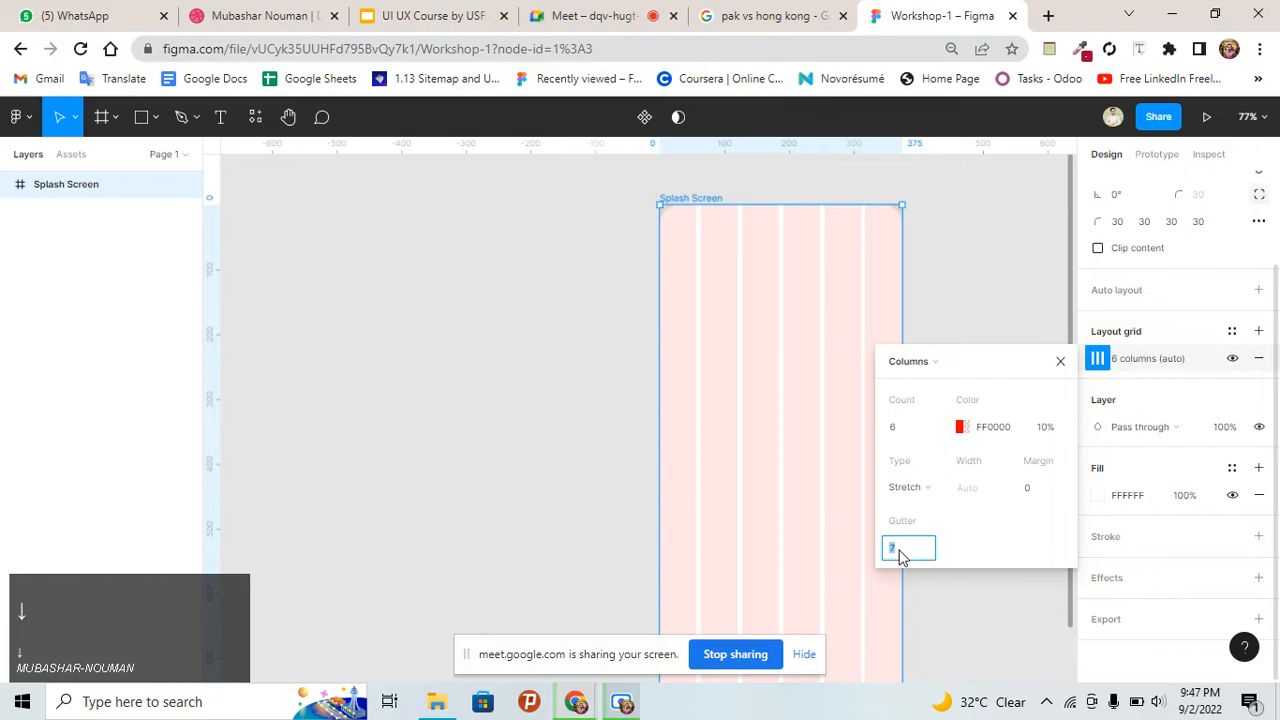
Adjust the column grid's gutter up and down, ending at 20
{"action": "key", "text": "Up"}
{"action": "key", "text": "Up"}
{"action": "key", "text": "Up"}
{"action": "key", "text": "Down"}
{"action": "key", "text": "Down"}
{"action": "key", "text": "Up"}
{"action": "key", "text": "Up"}
{"action": "key", "text": "Up"}
{"action": "key", "text": "Up"}
{"action": "key", "text": "Up"}
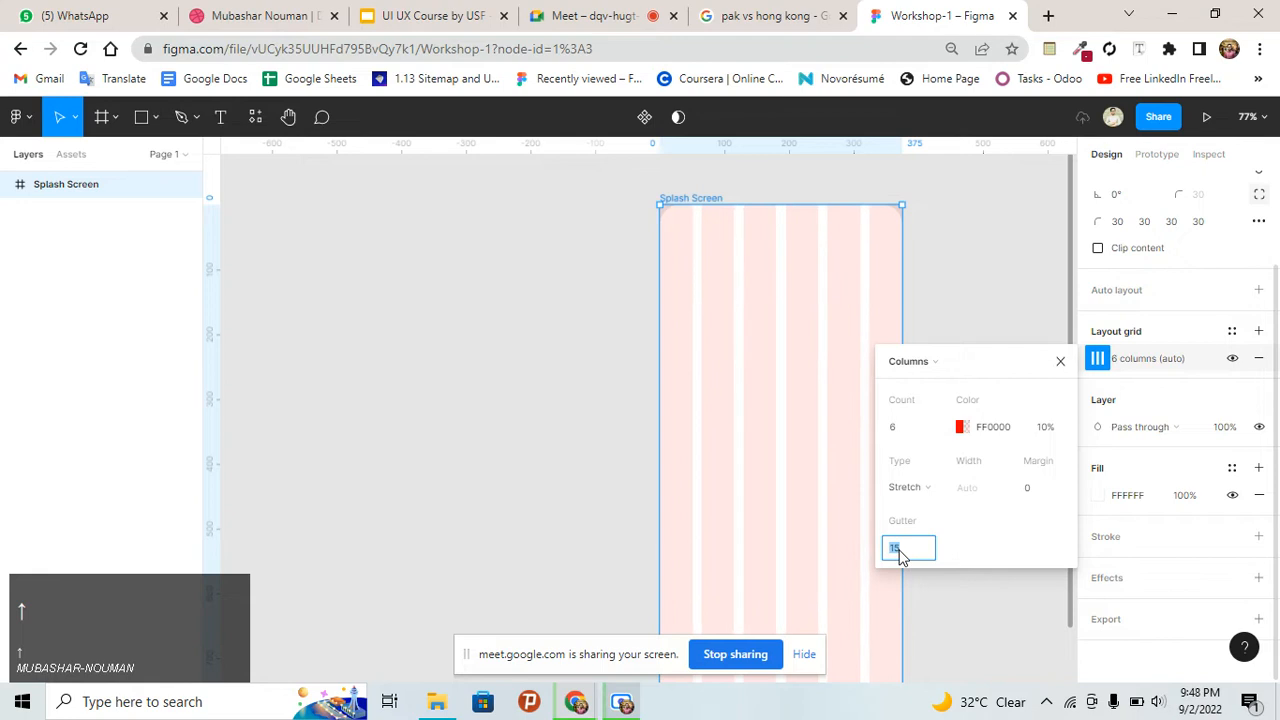
{"action": "key", "text": "Up"}
{"action": "key", "text": "Up"}
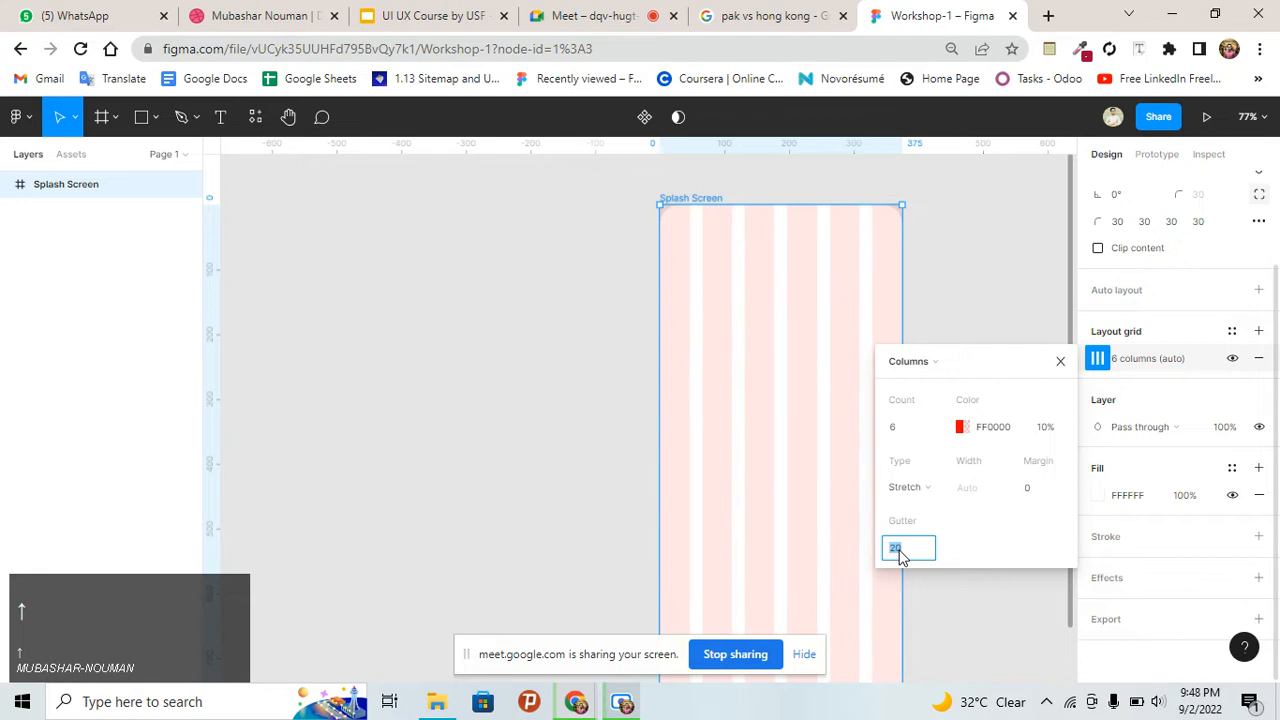
Switch the layout grid to Rows and back to Columns, and close its settings
{"action": "left_click", "coordinate": [929, 360]}
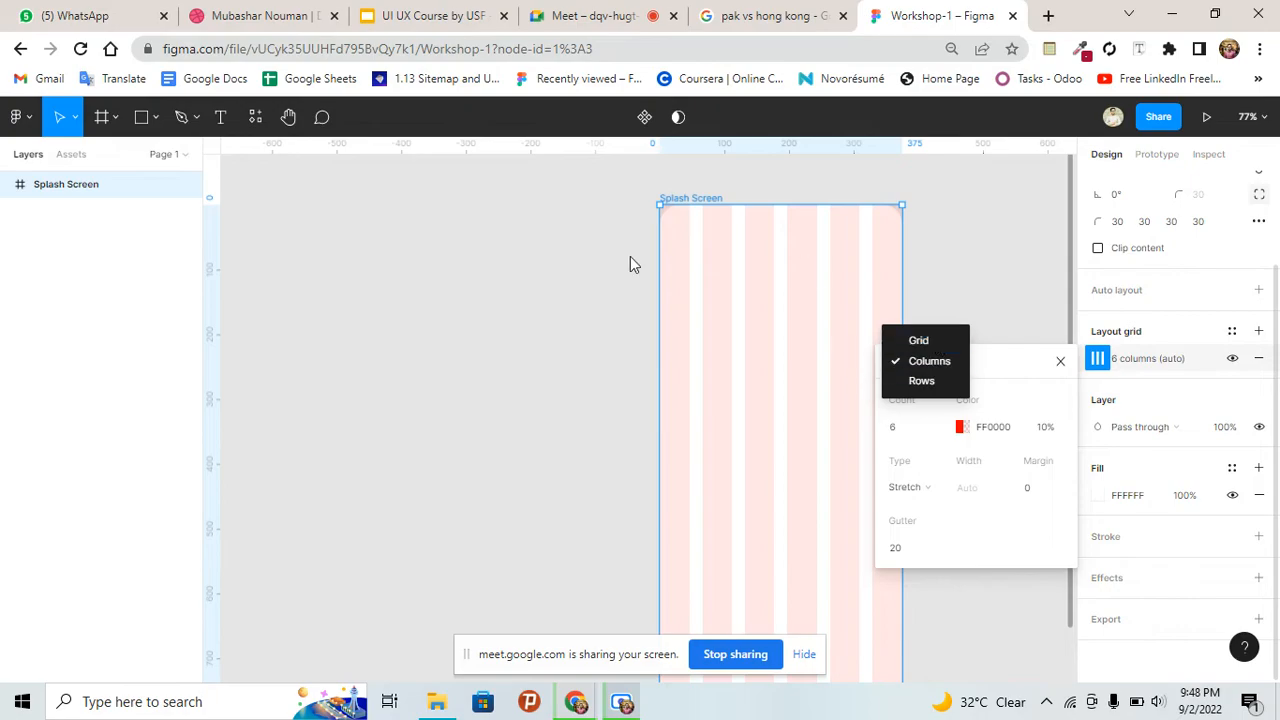
{"action": "left_click", "coordinate": [935, 380]}
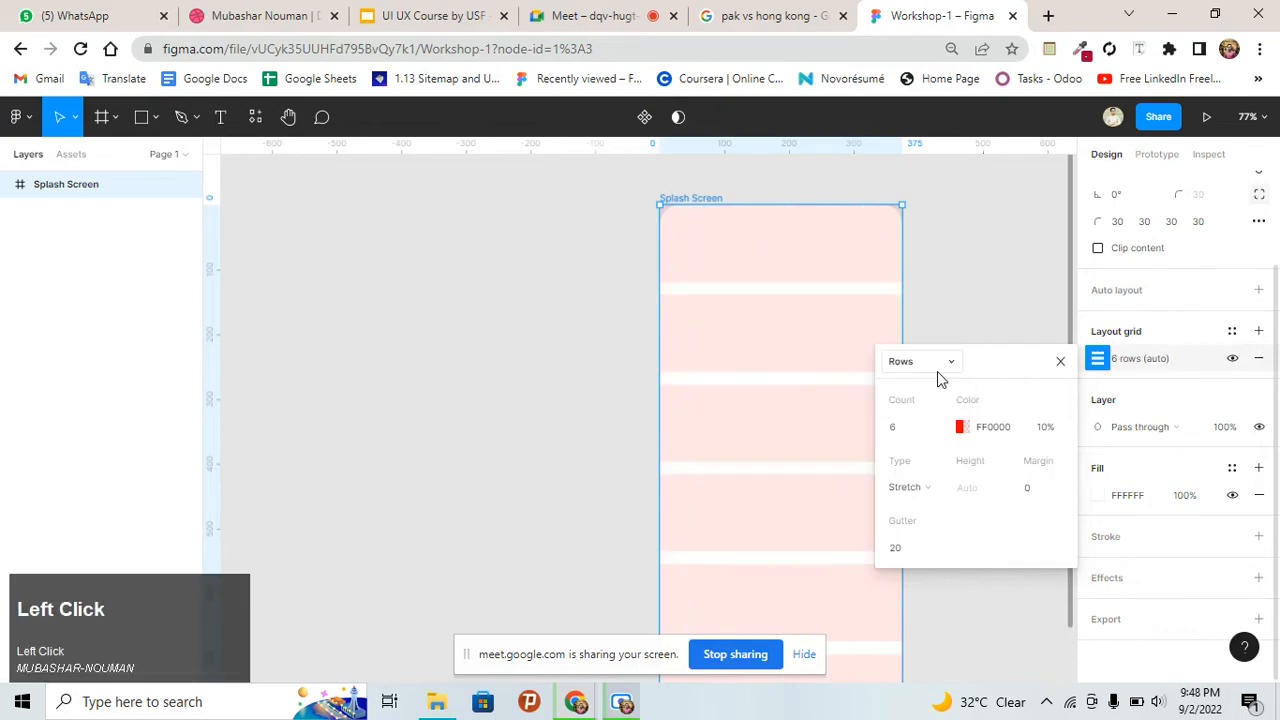
{"action": "left_click", "coordinate": [937, 368]}
{"action": "left_click", "coordinate": [935, 346]}
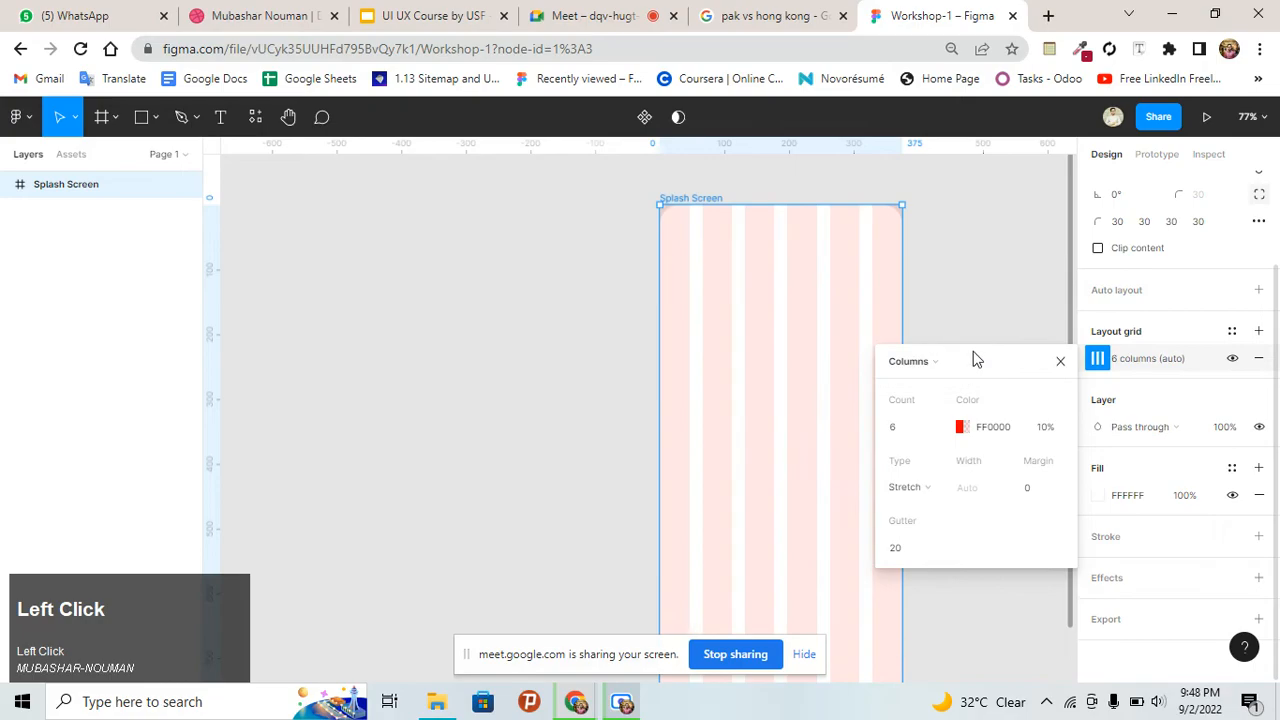
{"action": "left_click", "coordinate": [1060, 361]}
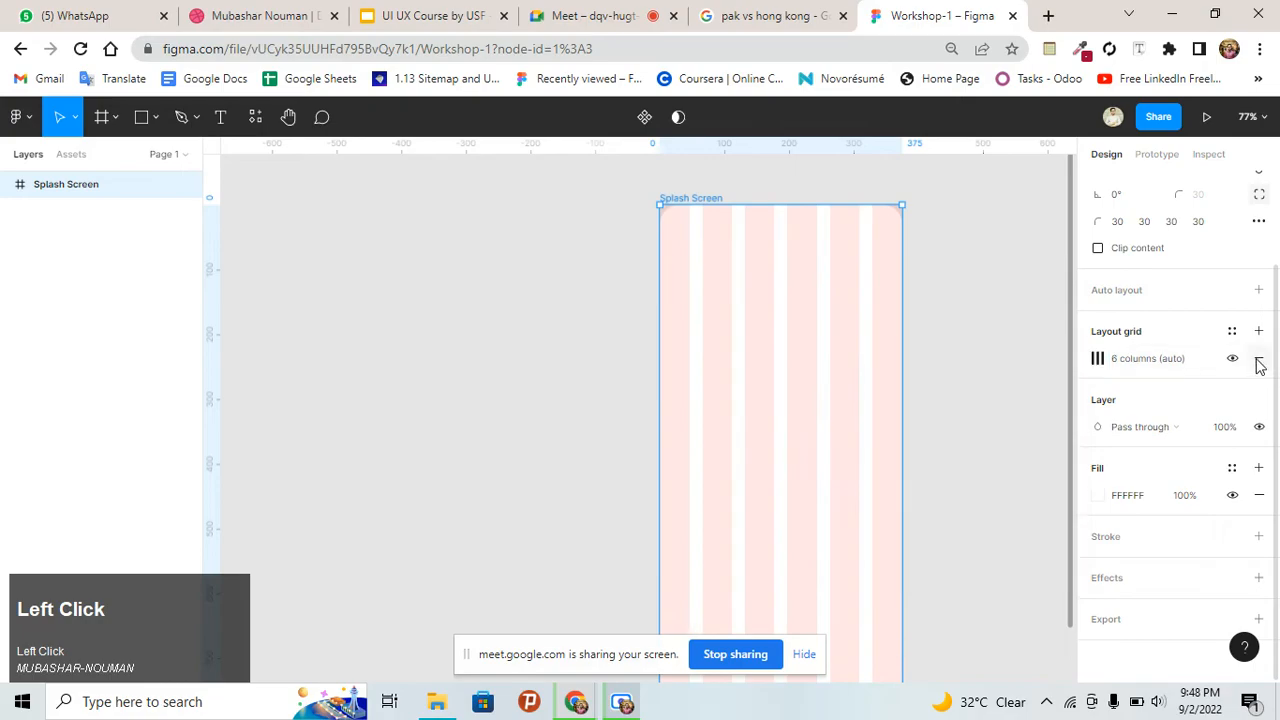
Remove the column grid from the Splash Screen frame, then add a new layout grid and remove it too
{"action": "left_click", "coordinate": [1259, 360]}
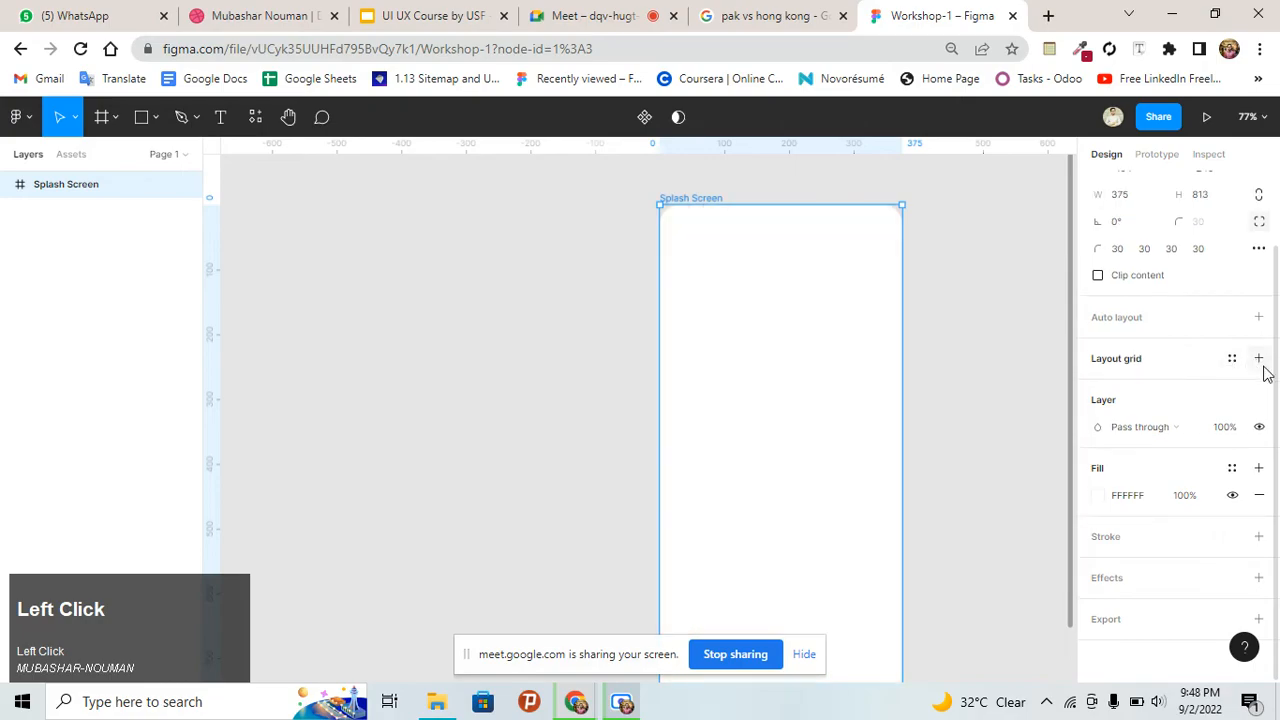
{"action": "left_click", "coordinate": [1259, 359]}
{"action": "left_click", "coordinate": [1260, 386]}
View the Splash Screen layer's blend mode options and toggle the layer's visibility off and back on
{"action": "scroll", "coordinate": [1164, 330], "scroll_direction": "down", "scroll_amount": 2}
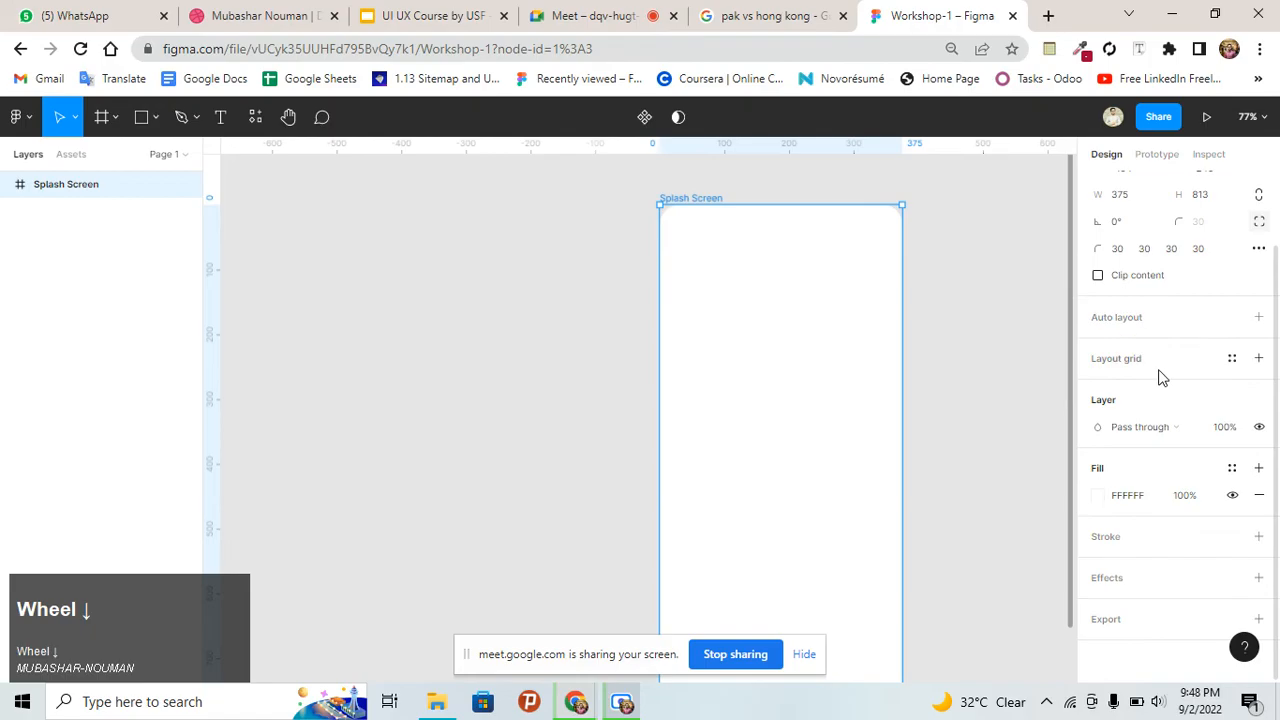
{"action": "left_click", "coordinate": [1132, 434]}
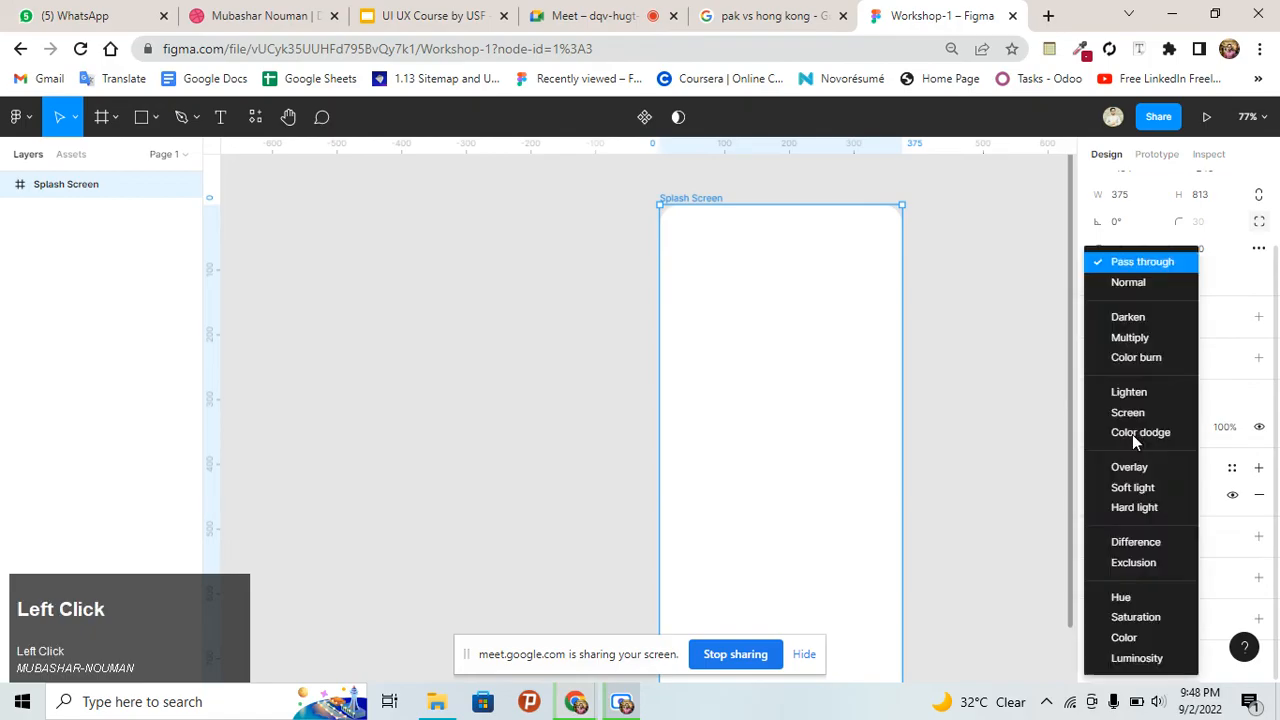
{"action": "left_click", "coordinate": [1003, 414]}
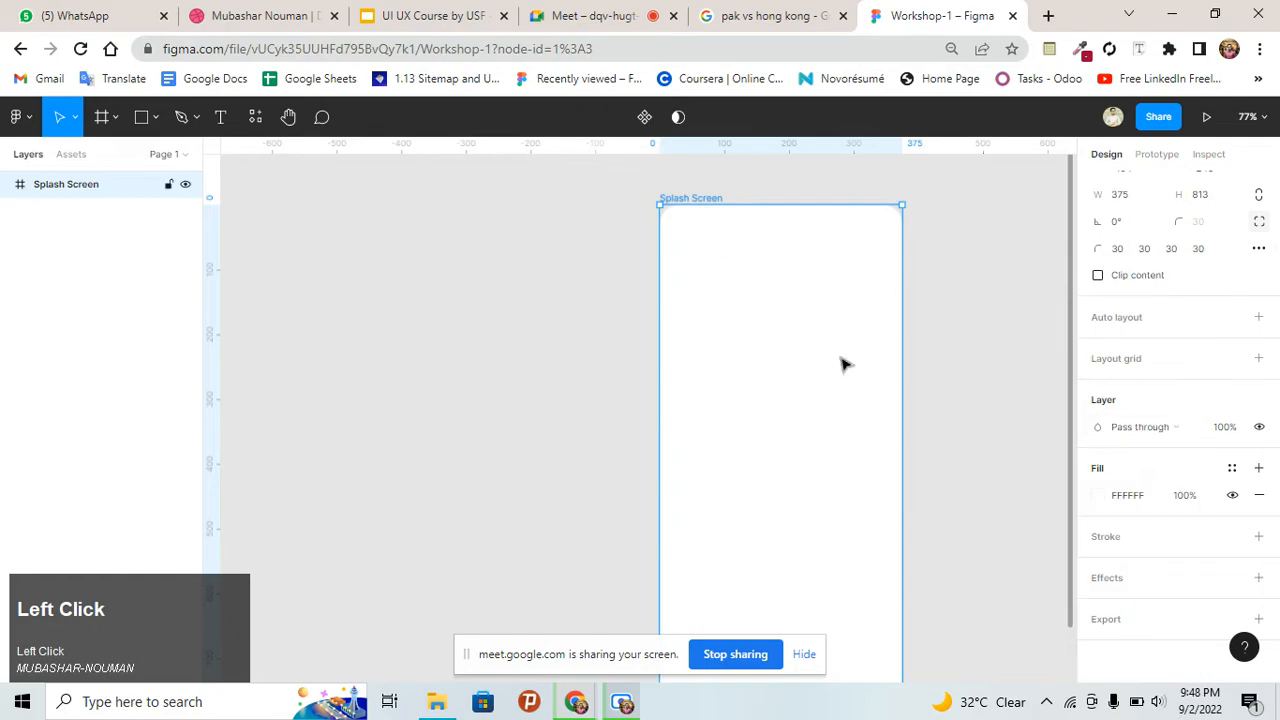
{"action": "left_click", "coordinate": [1259, 427]}
{"action": "left_click", "coordinate": [1259, 427]}
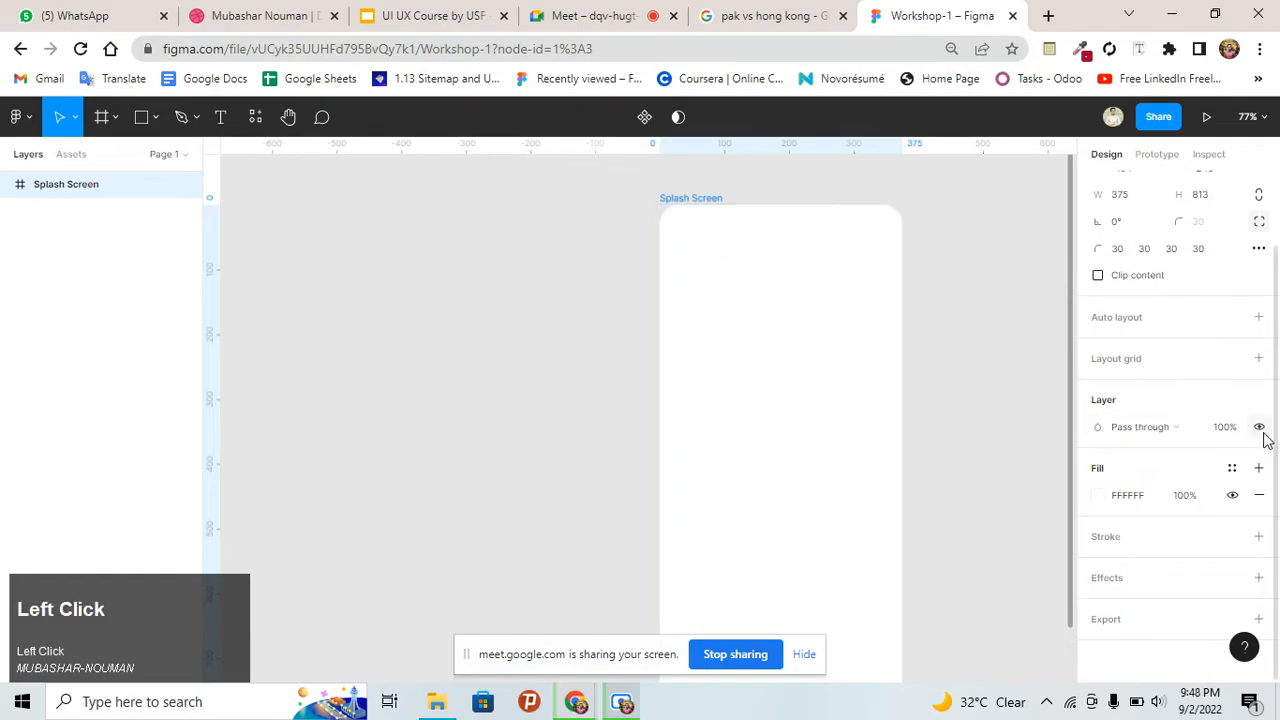
Review the layer's blend mode options once more and reselect the Splash Screen frame to view its fill properties
{"action": "left_click", "coordinate": [1153, 427]}
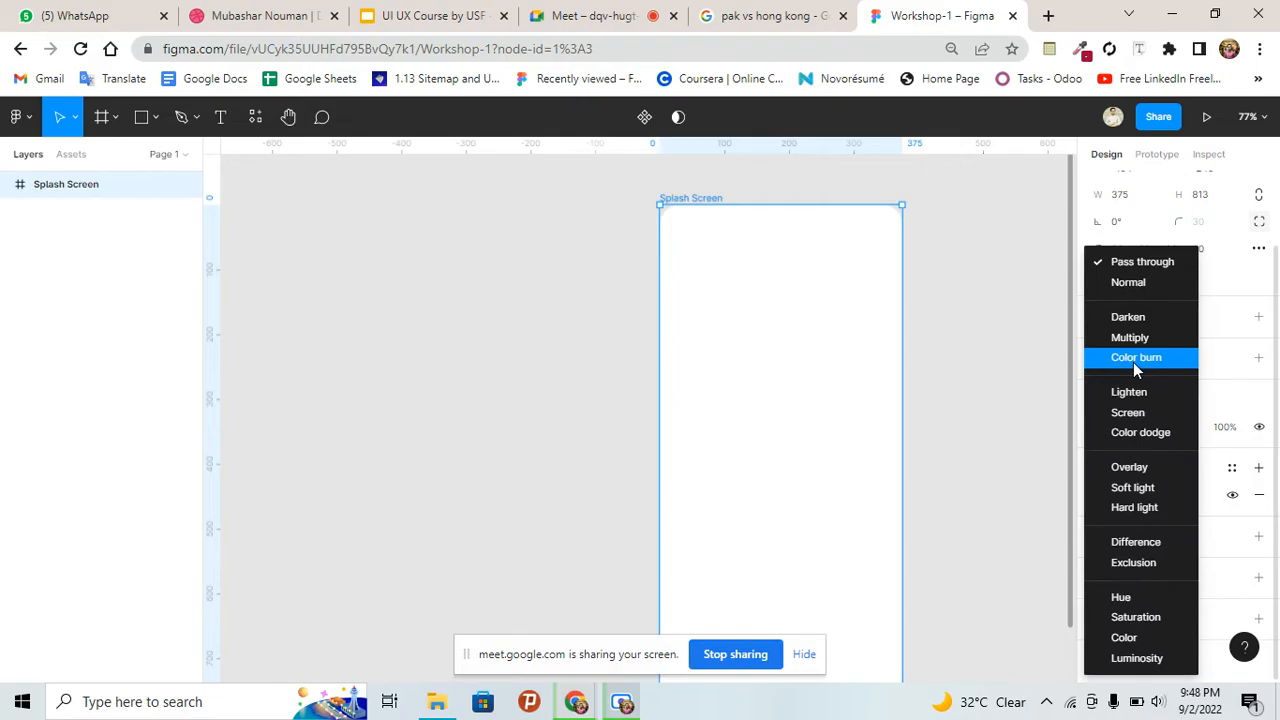
{"action": "left_click", "coordinate": [1023, 360]}
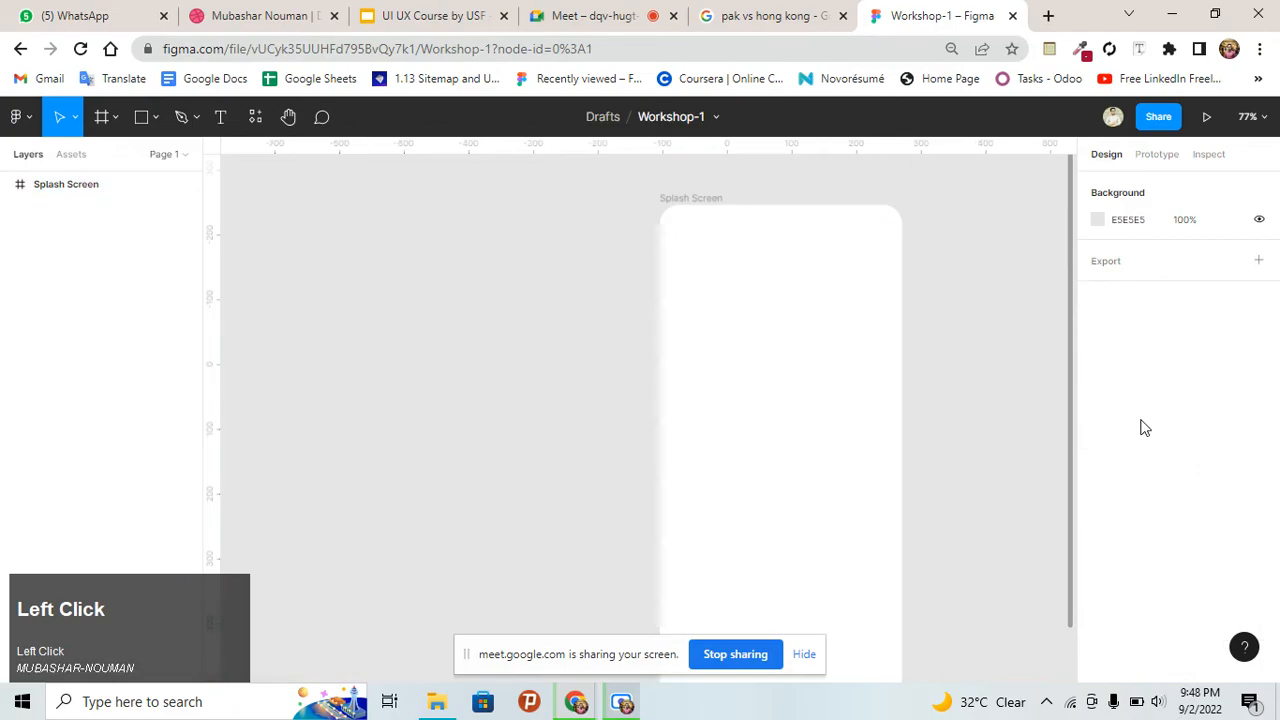
{"action": "left_click", "coordinate": [849, 300]}
{"action": "scroll", "coordinate": [1160, 484], "scroll_direction": "down", "scroll_amount": 2}
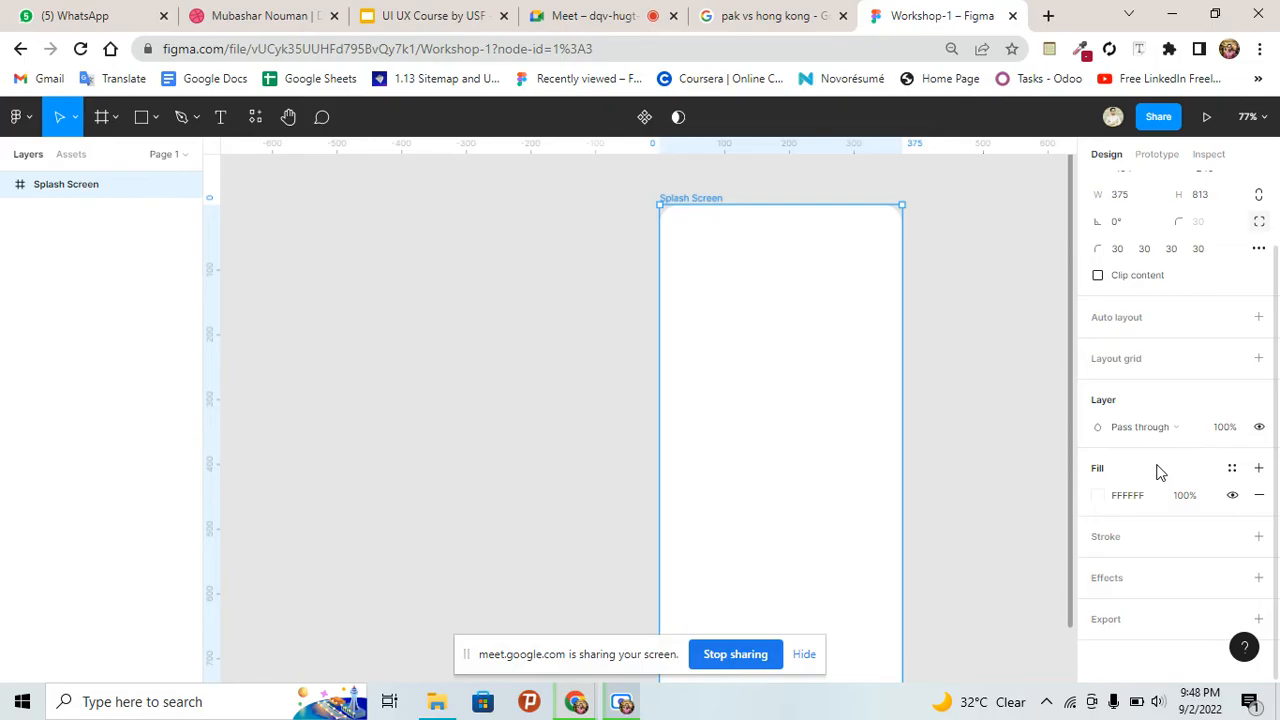
Draw a rectangle beside the Splash Screen frame, move it into the frame's middle and resize it to about 219 × 194
{"action": "left_click", "coordinate": [141, 117]}
{"action": "left_click_drag", "start_coordinate": [386, 297], "coordinate": [604, 507]}
{"action": "left_click_drag", "start_coordinate": [528, 421], "coordinate": [817, 451]}
{"action": "left_click_drag", "start_coordinate": [880, 523], "coordinate": [794, 420]}
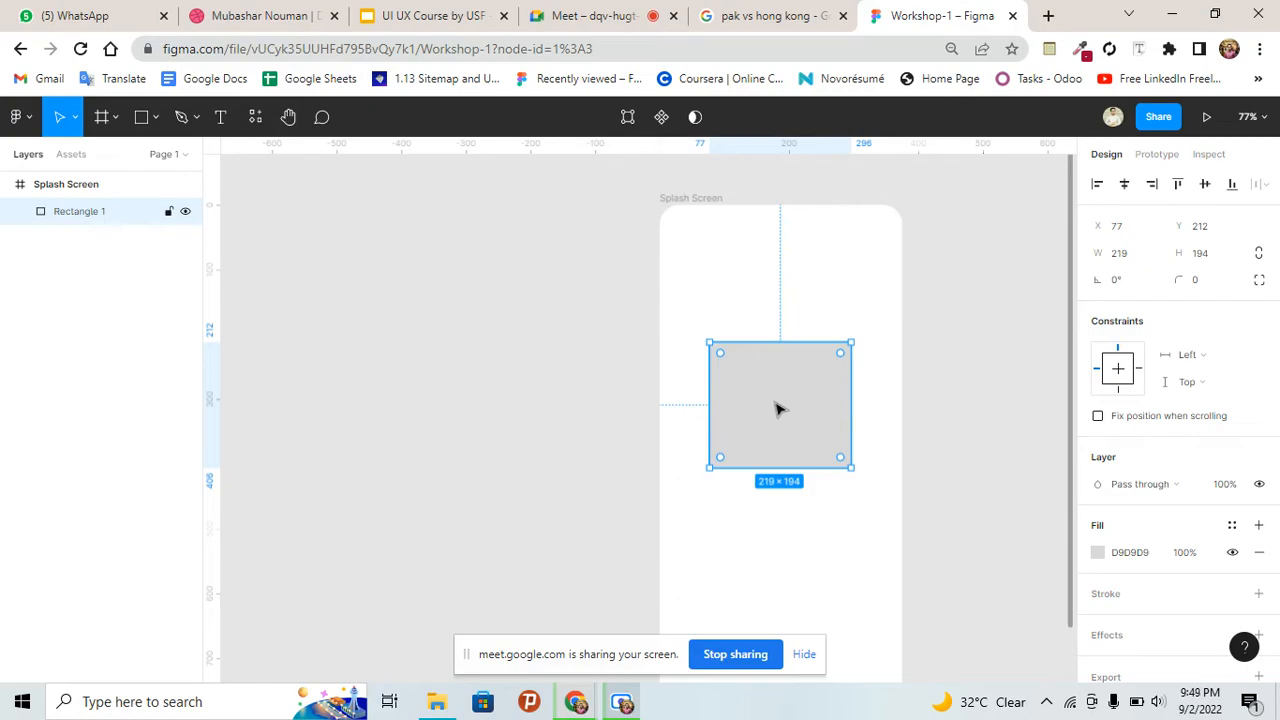
Change the rectangle's solid fill to red FC6161 and shift its hue to light blue 61D7FC
{"action": "left_click", "coordinate": [1106, 554]}
{"action": "left_click_drag", "start_coordinate": [1016, 346], "coordinate": [999, 262]}
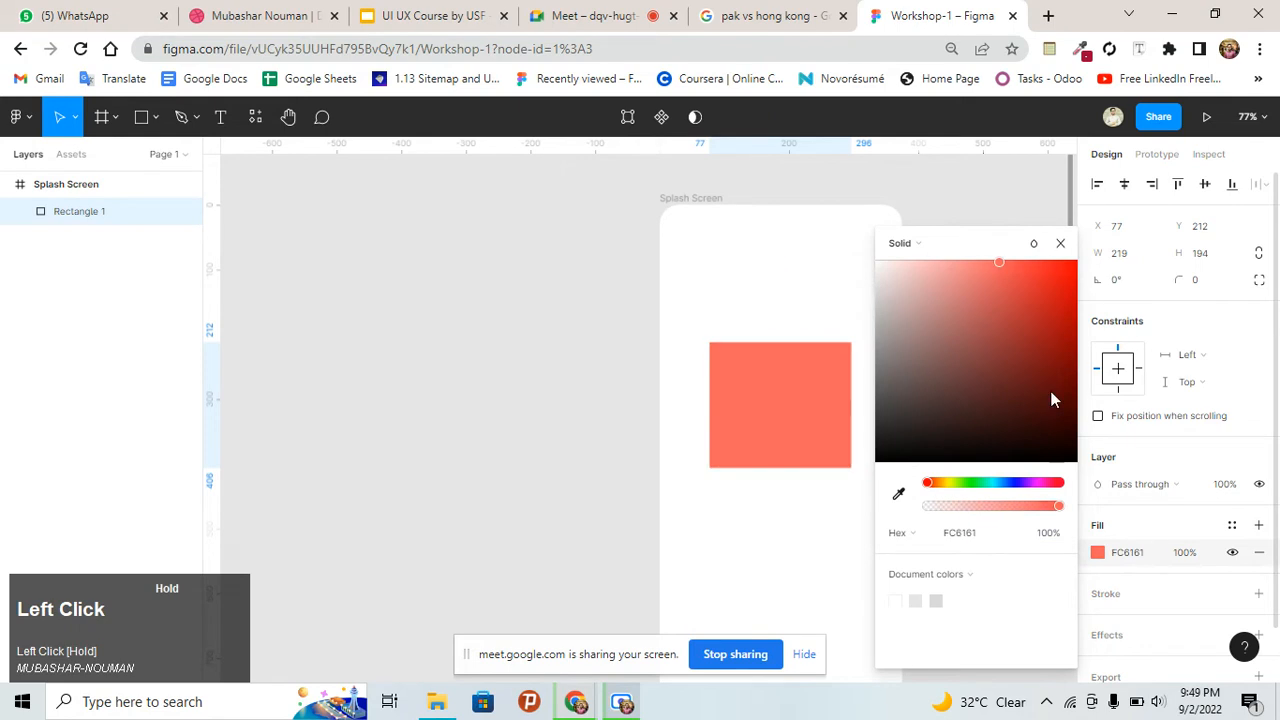
{"action": "left_click_drag", "start_coordinate": [928, 483], "coordinate": [999, 481]}
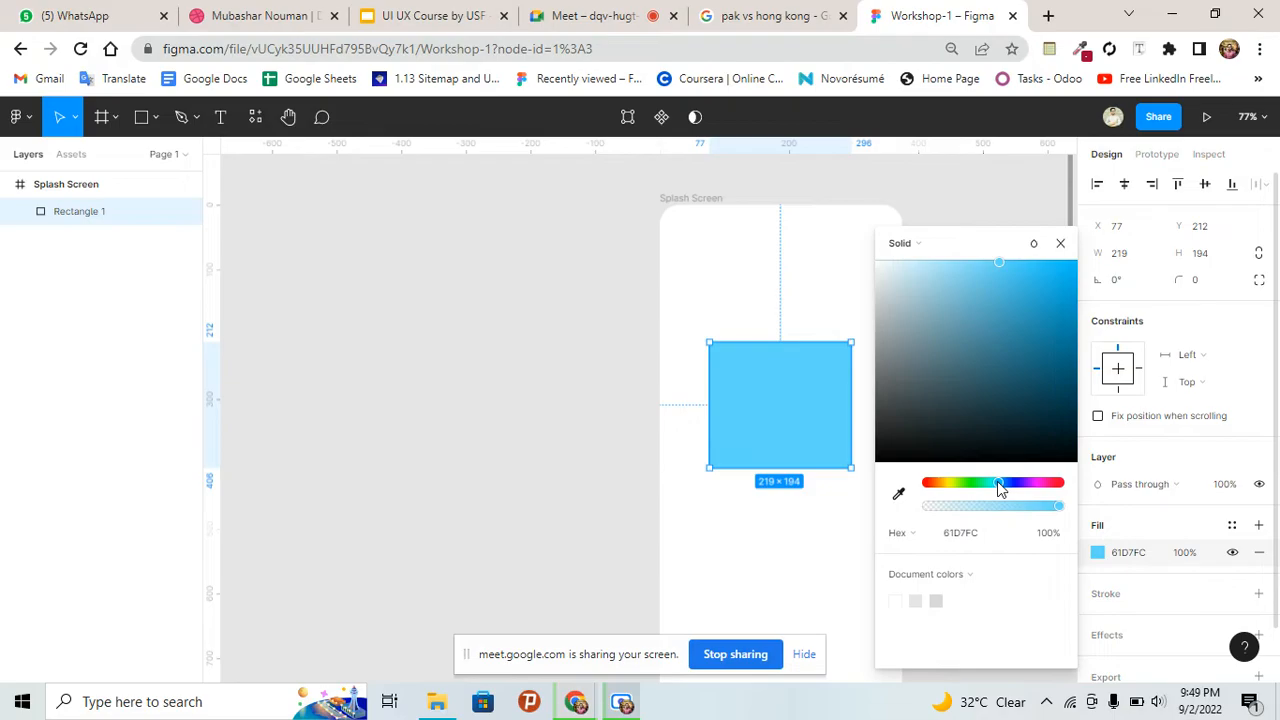
Darken the rectangle's fill to 307B93 and try the opacity slider, leaving it at 100%
{"action": "left_click_drag", "start_coordinate": [934, 311], "coordinate": [1003, 309]}
{"action": "left_click_drag", "start_coordinate": [1012, 354], "coordinate": [1011, 346]}
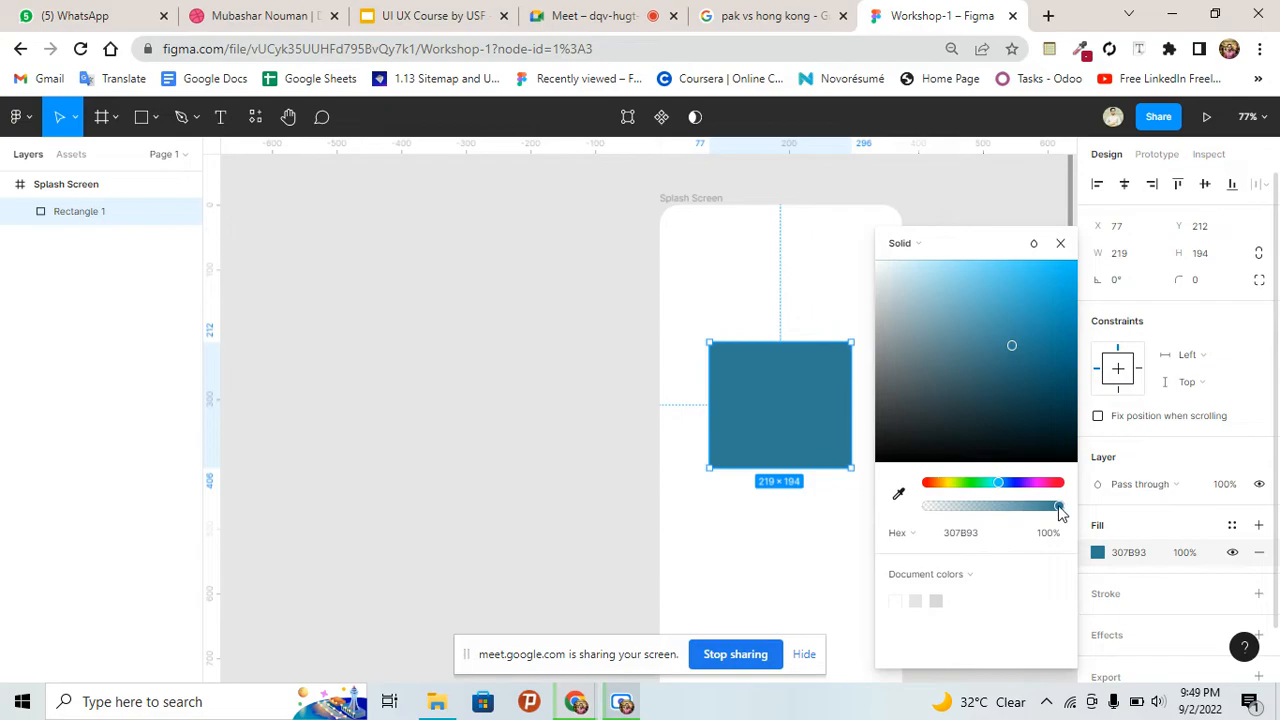
{"action": "mouse_move", "coordinate": [1060, 511]}
{"action": "left_mouse_down"}
{"action": "mouse_move", "coordinate": [934, 520]}
{"action": "mouse_move", "coordinate": [1074, 529]}
{"action": "left_mouse_up"}
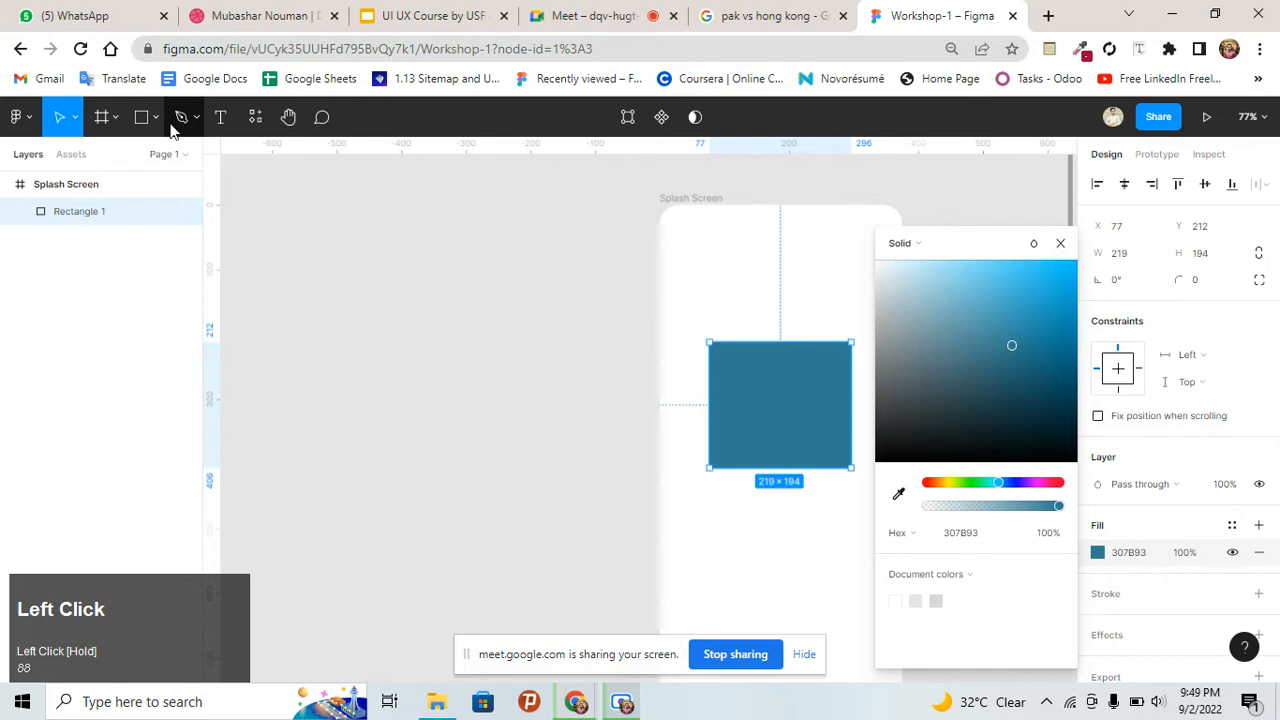
Check the Google Meet call, return to Figma, draw a rectangle about 131 × 81 inside the blue rectangle and send it to back
{"action": "key", "text": "r"}
{"action": "key", "text": "ctrl+4"}
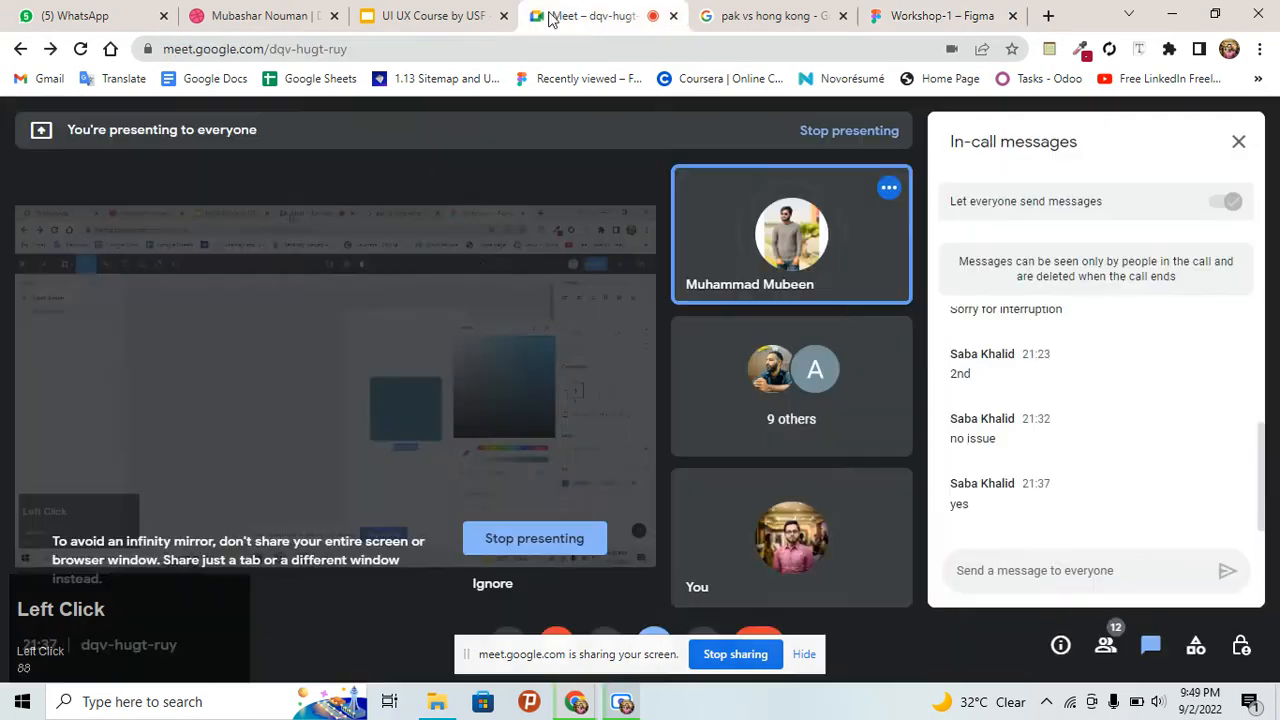
{"action": "left_click", "coordinate": [831, 203]}
{"action": "left_click", "coordinate": [897, 15]}
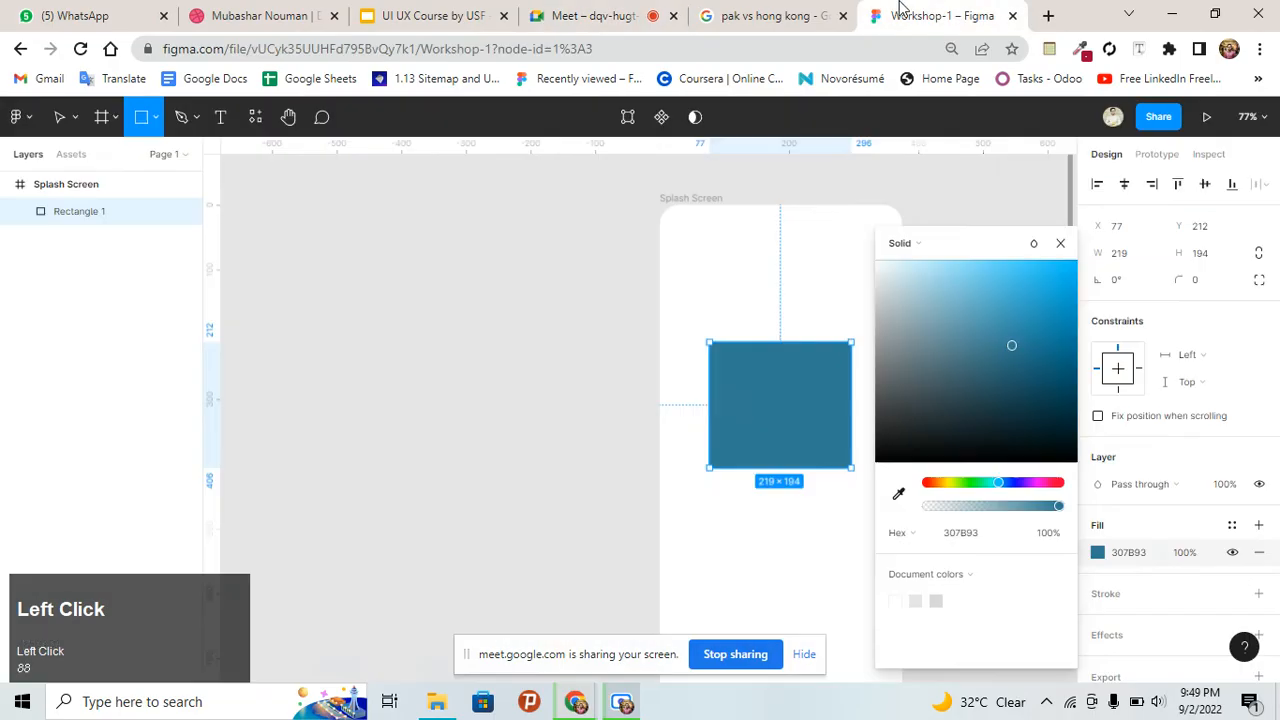
{"action": "left_click_drag", "start_coordinate": [737, 386], "coordinate": [822, 438]}
{"action": "right_click", "coordinate": [768, 415]}
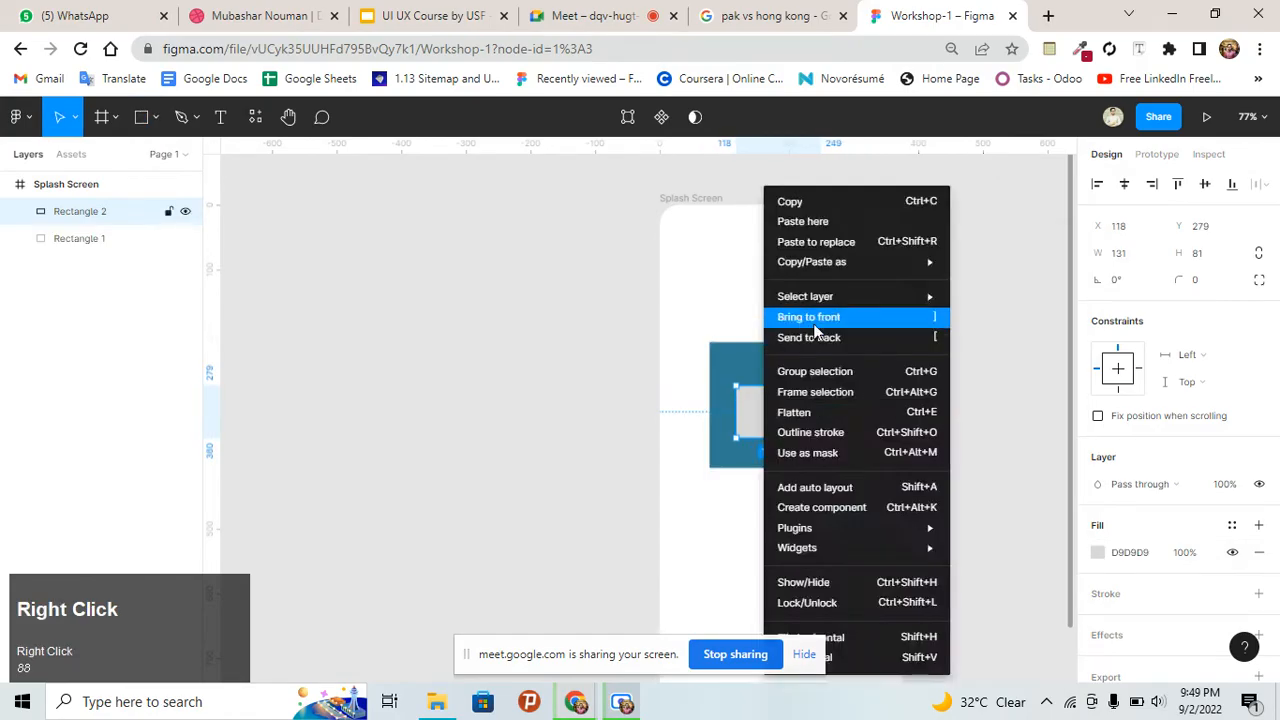
{"action": "left_click", "coordinate": [818, 337]}
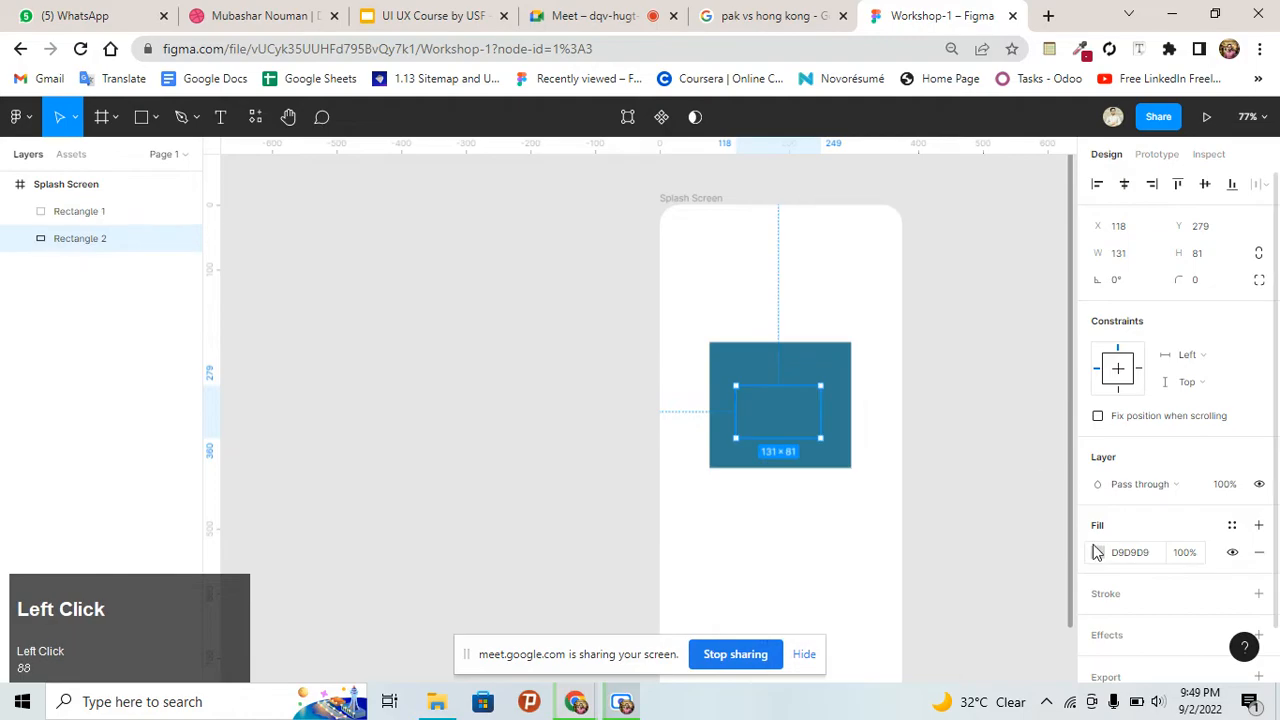
Change the hidden smaller rectangle's fill to pure red FF0000, close the color picker and deselect it
{"action": "left_click", "coordinate": [1098, 556]}
{"action": "left_click_drag", "start_coordinate": [1023, 360], "coordinate": [1080, 263]}
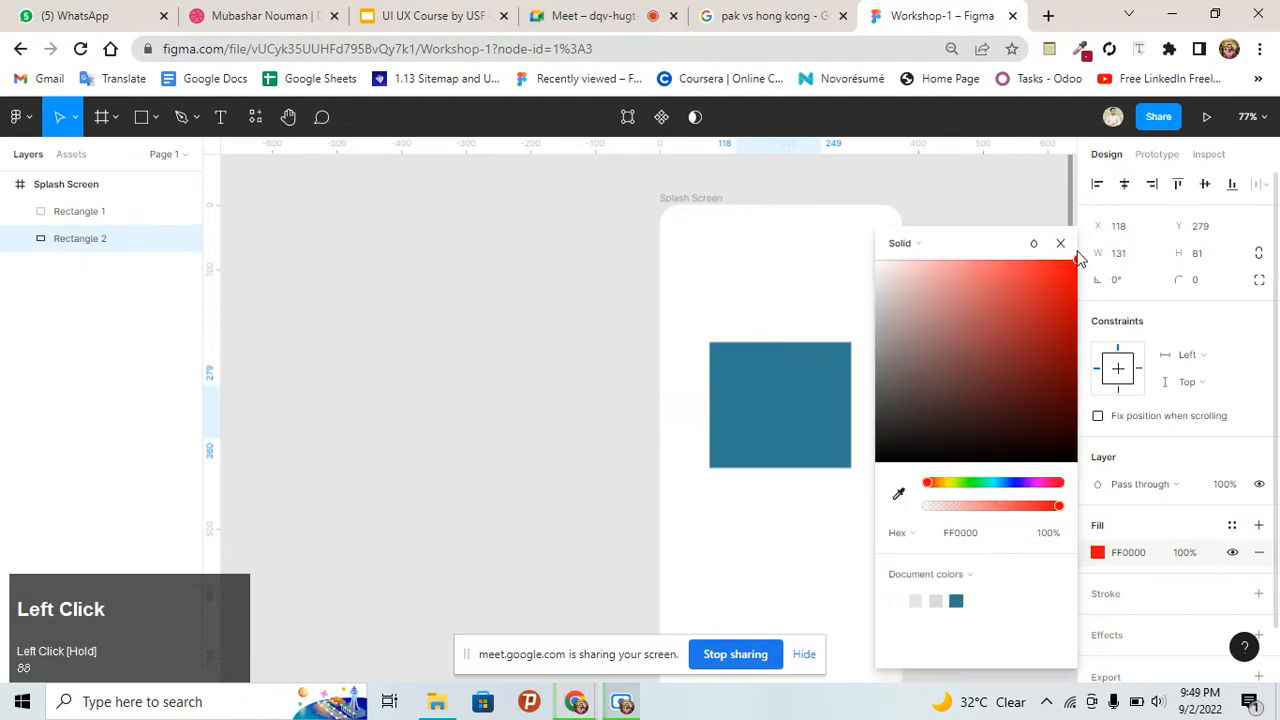
{"action": "left_click", "coordinate": [1072, 253]}
{"action": "left_click", "coordinate": [862, 351]}
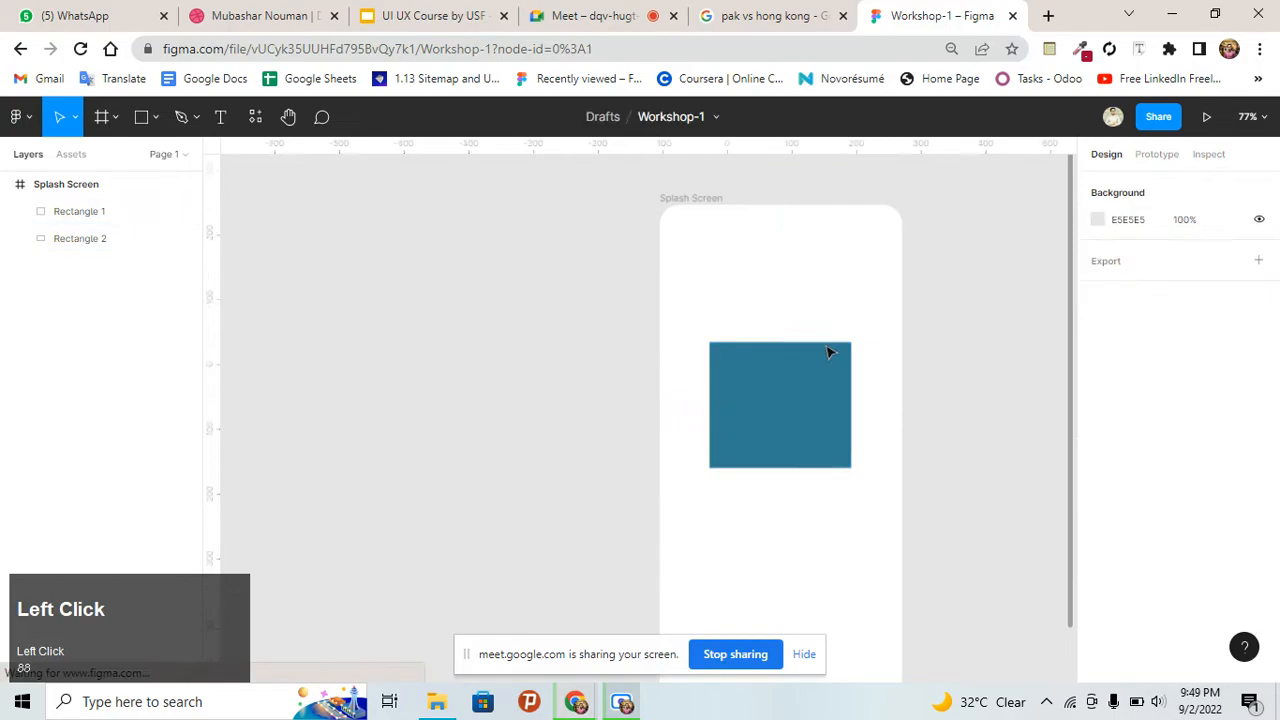
Lower the larger rectangle's fill opacity to 46%, restore it to 100% and lighten the color to 378AA4
{"action": "left_click", "coordinate": [824, 342]}
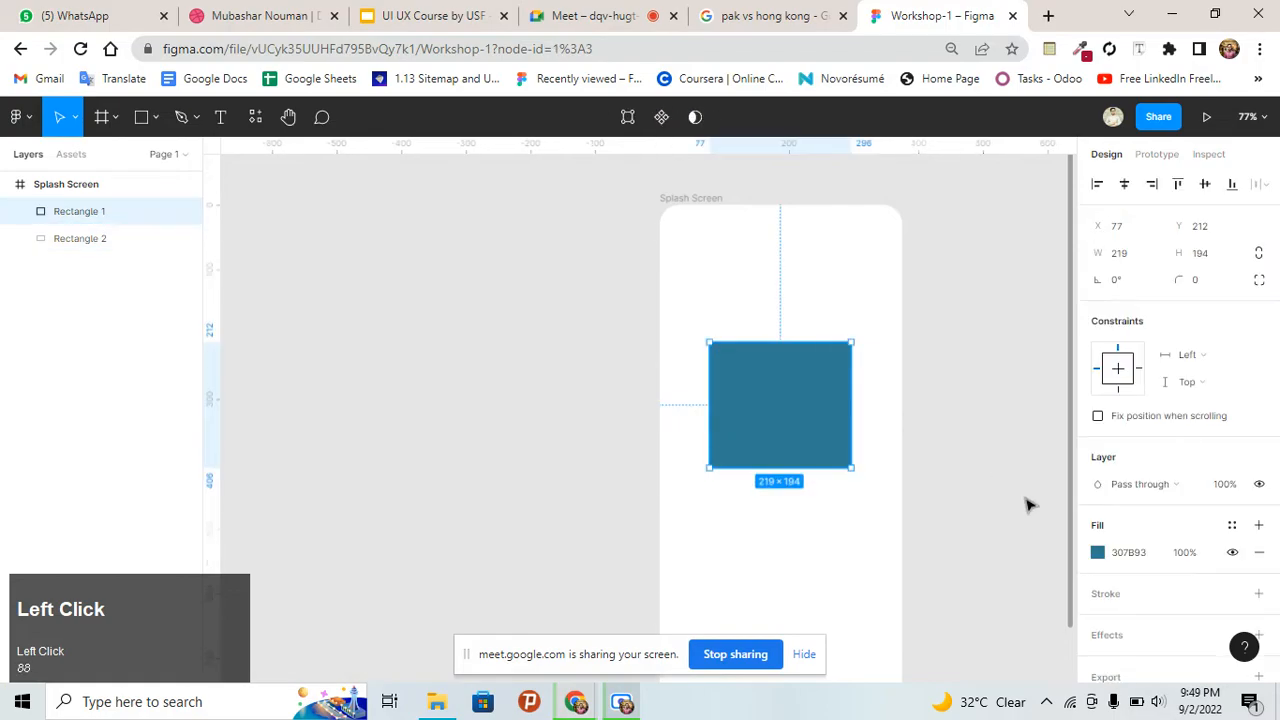
{"action": "left_click", "coordinate": [1098, 554]}
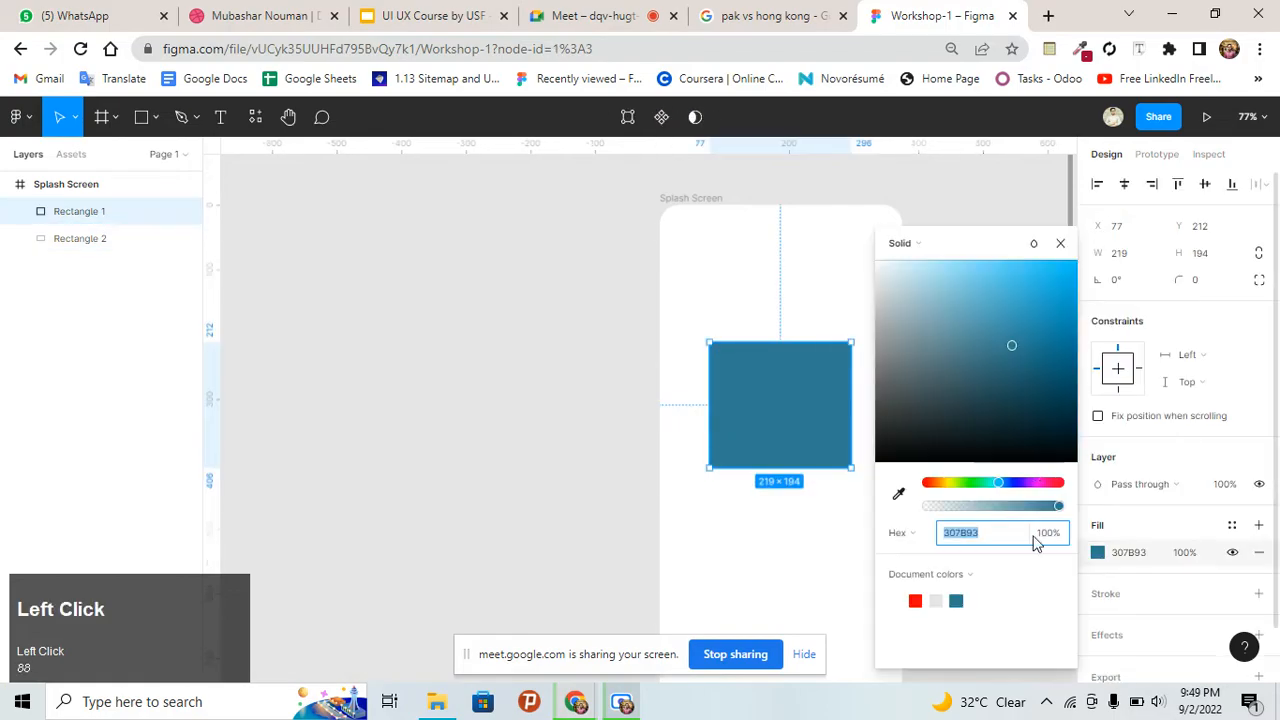
{"action": "left_click_drag", "start_coordinate": [1056, 506], "coordinate": [988, 515]}
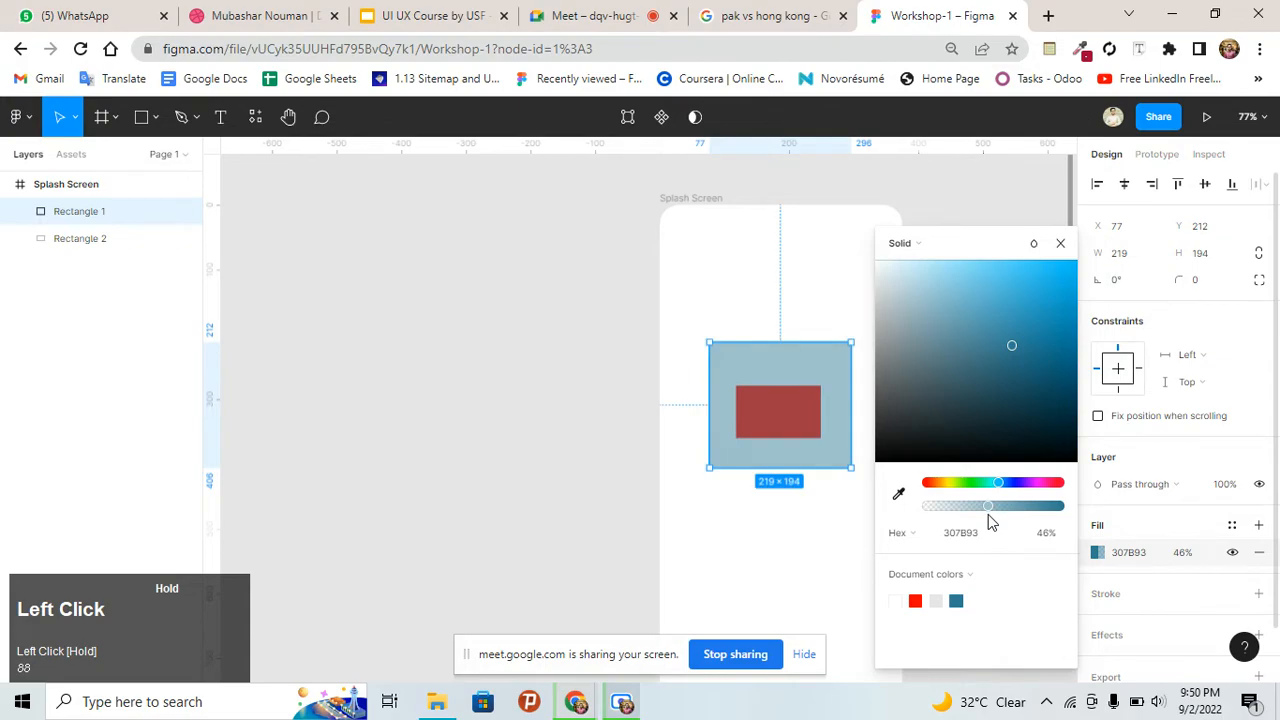
{"action": "left_click_drag", "start_coordinate": [988, 514], "coordinate": [1087, 512]}
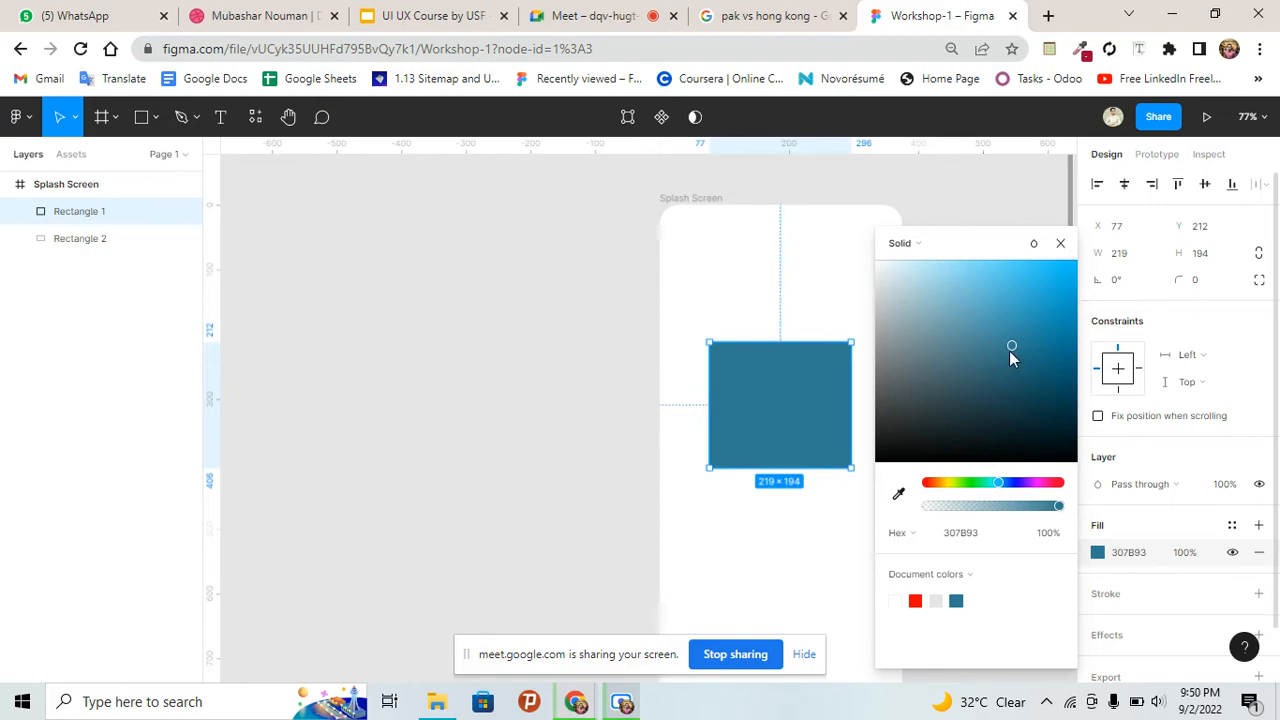
{"action": "left_click_drag", "start_coordinate": [1009, 351], "coordinate": [1010, 337]}
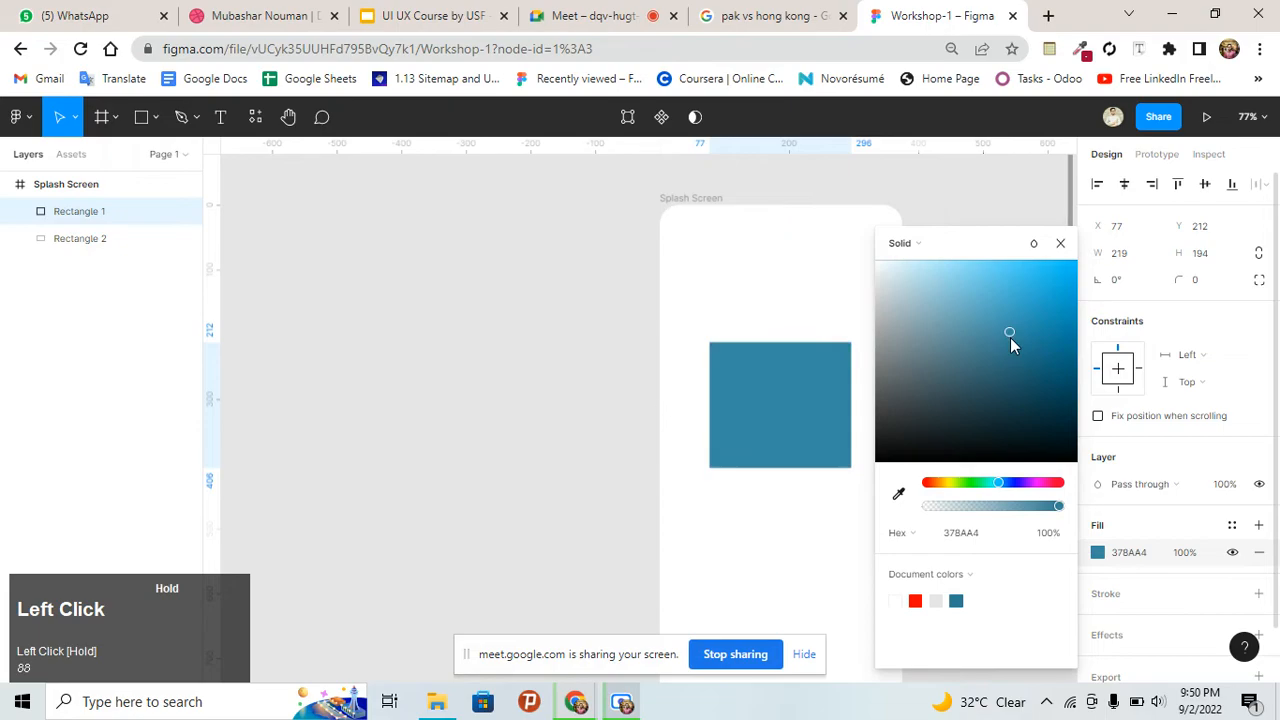
Search the web for color palettes in a new browser tab and open the Color Hunt site
{"action": "left_click", "coordinate": [1046, 17]}
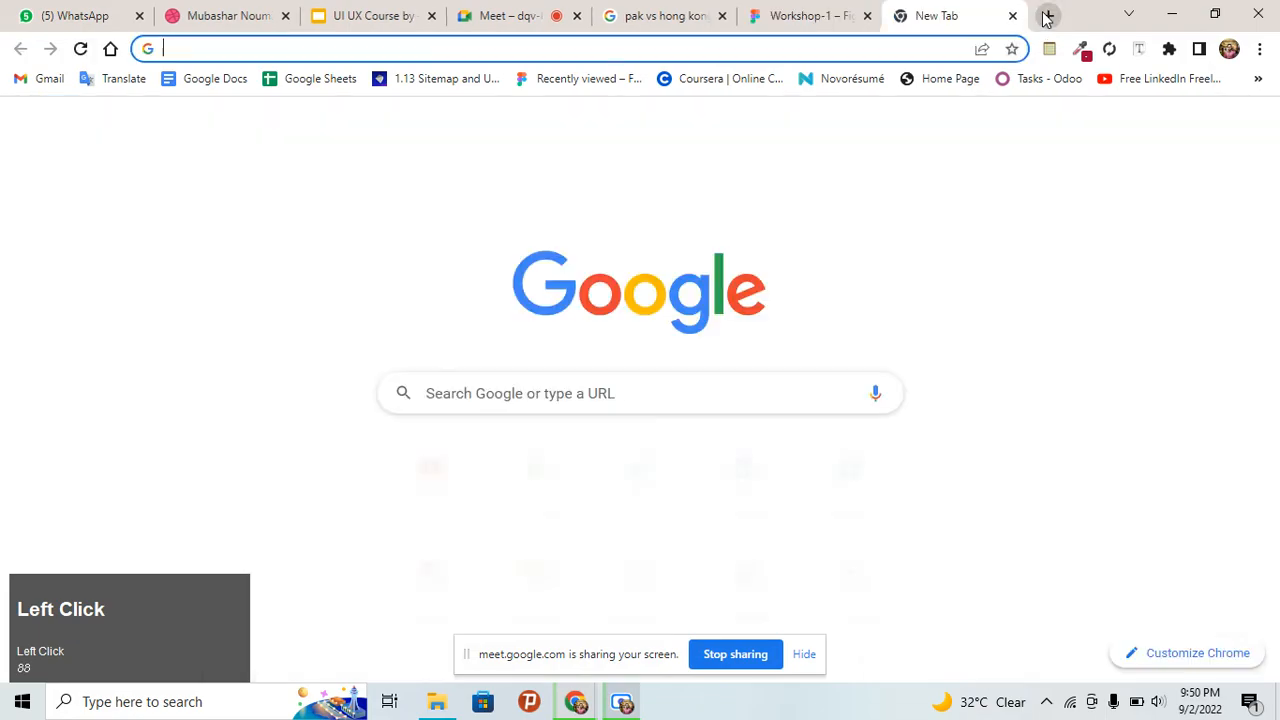
{"action": "type", "text": "color pal"}
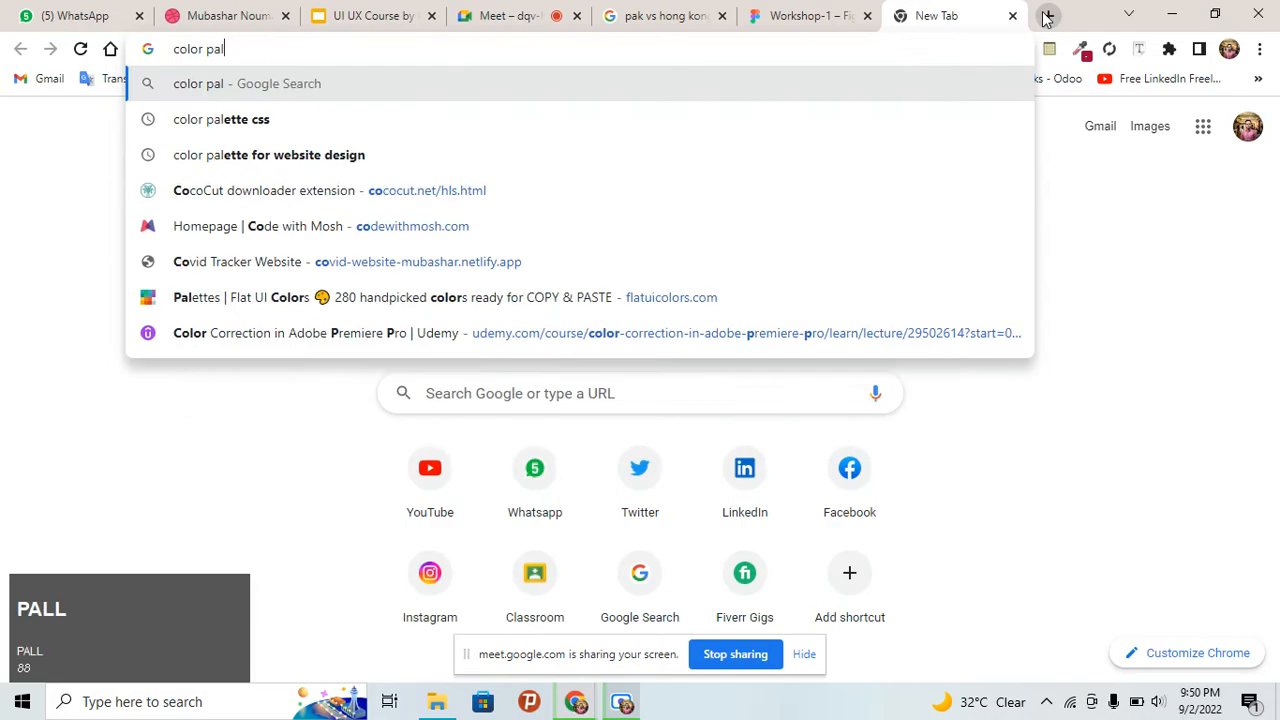
{"action": "type", "text": "lte"}
{"action": "key", "text": "Return"}
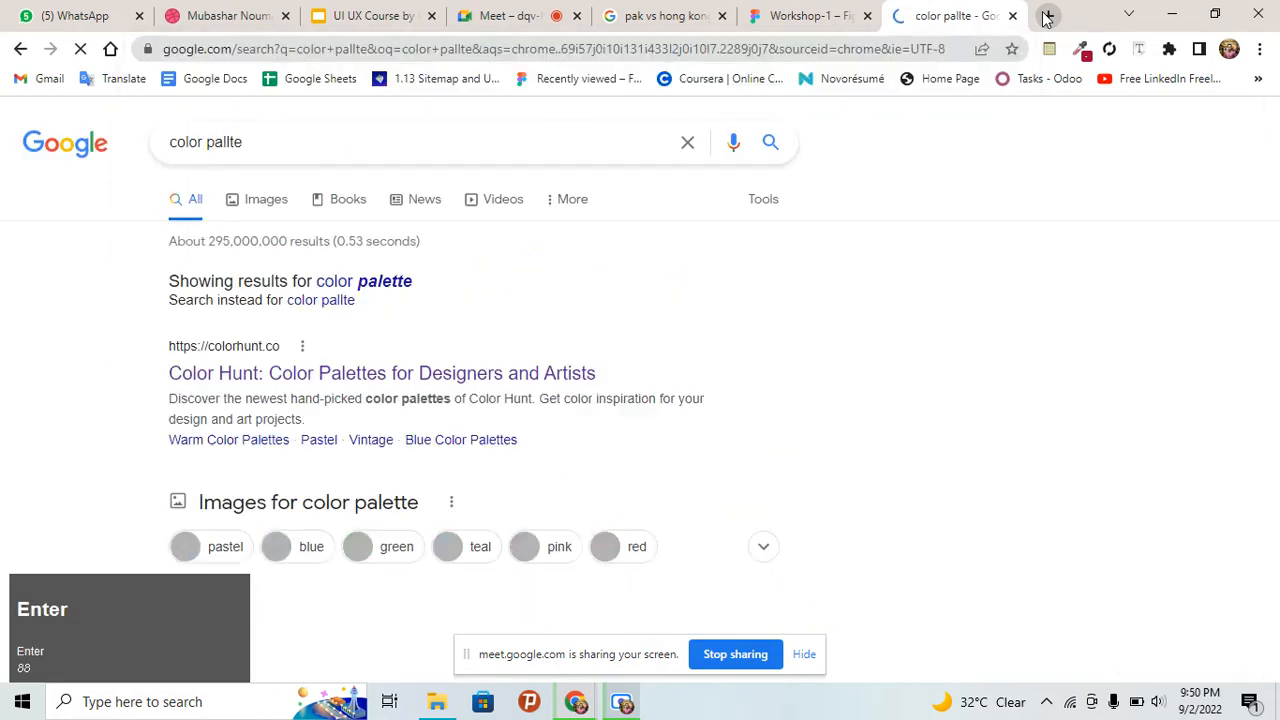
{"action": "scroll", "coordinate": [451, 334], "scroll_direction": "down", "scroll_amount": 2}
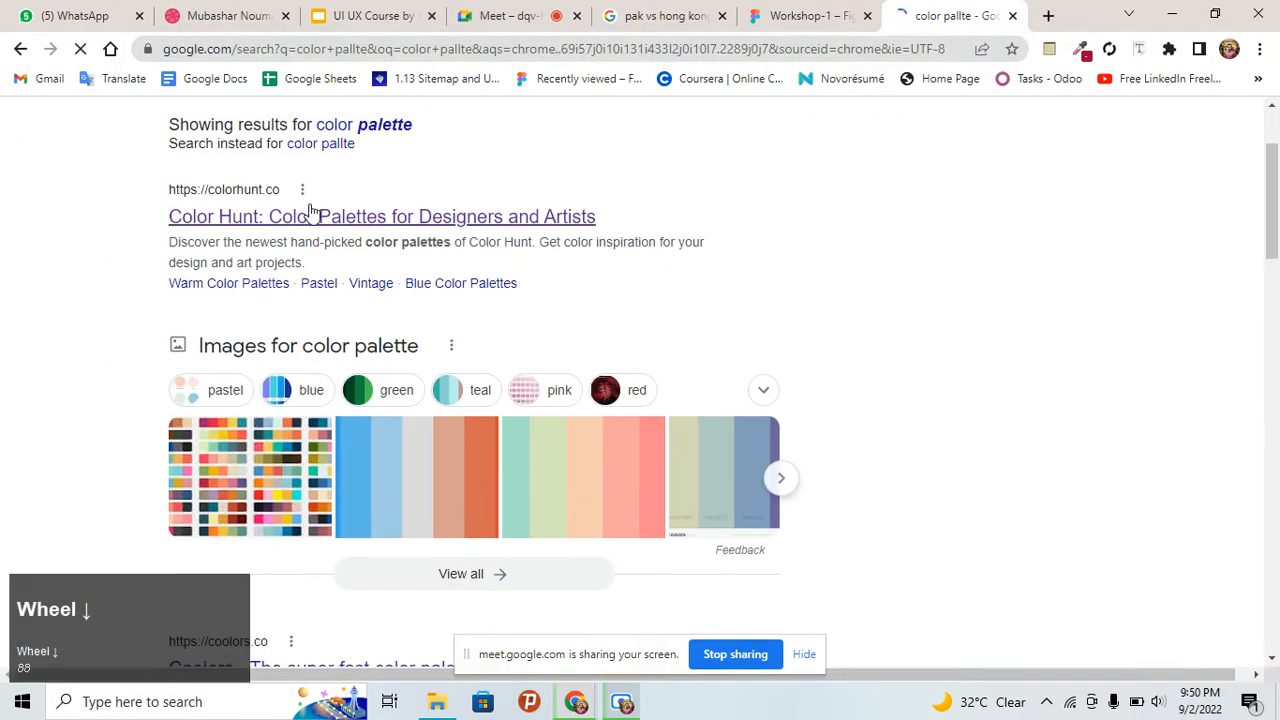
{"action": "left_click", "coordinate": [311, 214]}
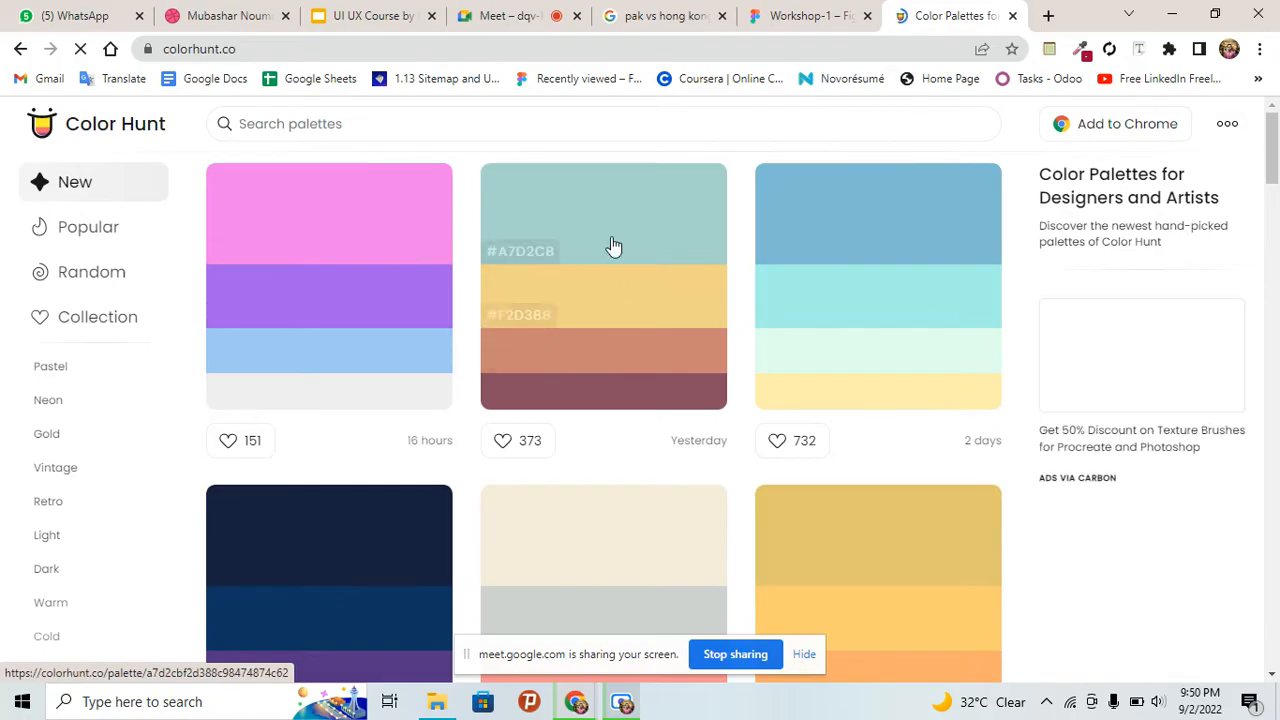
Open the pink, purple, light blue and grey palette on Color Hunt and examine its light blue hex code
{"action": "scroll", "coordinate": [866, 386], "scroll_direction": "down", "scroll_amount": 2}
{"action": "scroll", "coordinate": [353, 272], "scroll_direction": "up", "scroll_amount": 2}
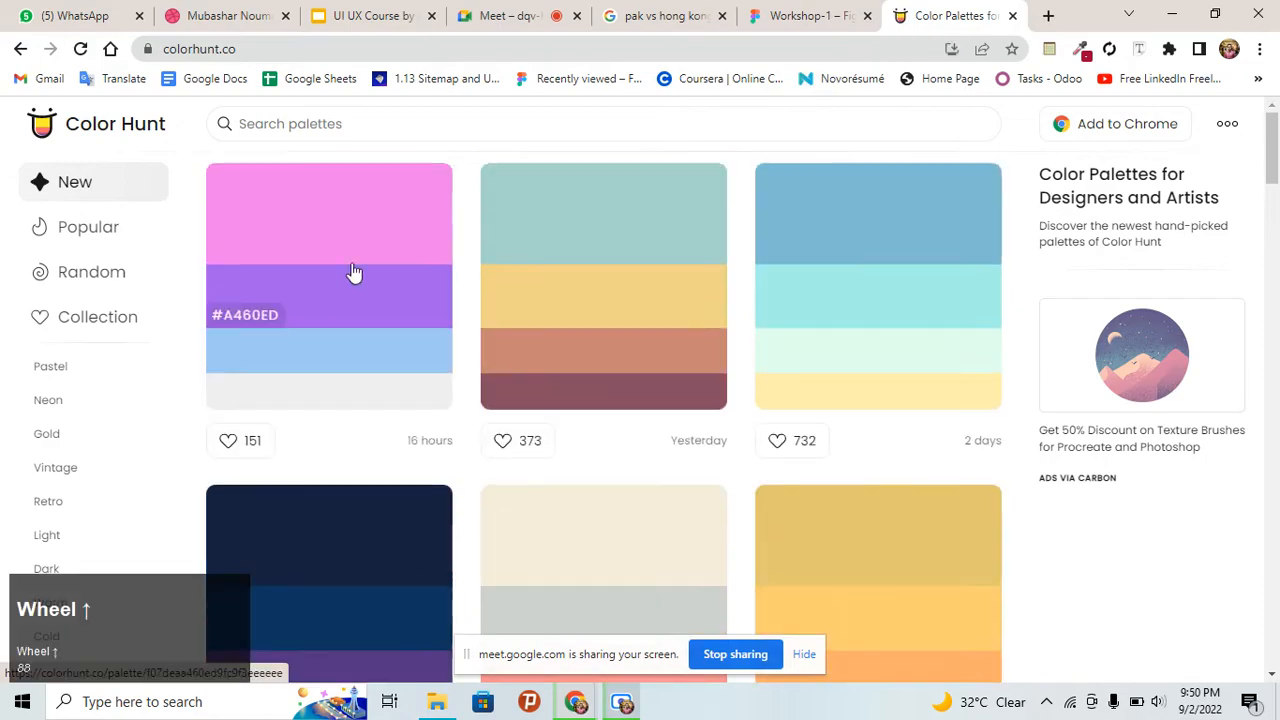
{"action": "left_click", "coordinate": [353, 272]}
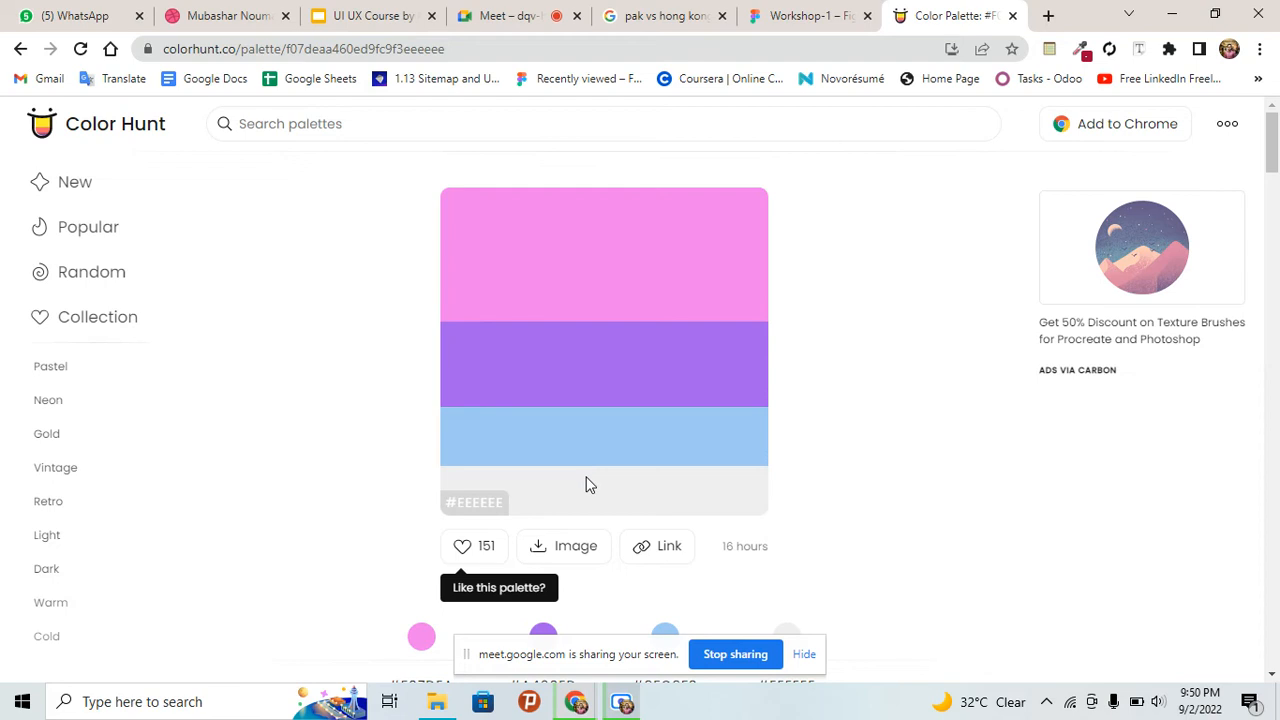
{"action": "left_click", "coordinate": [578, 437]}
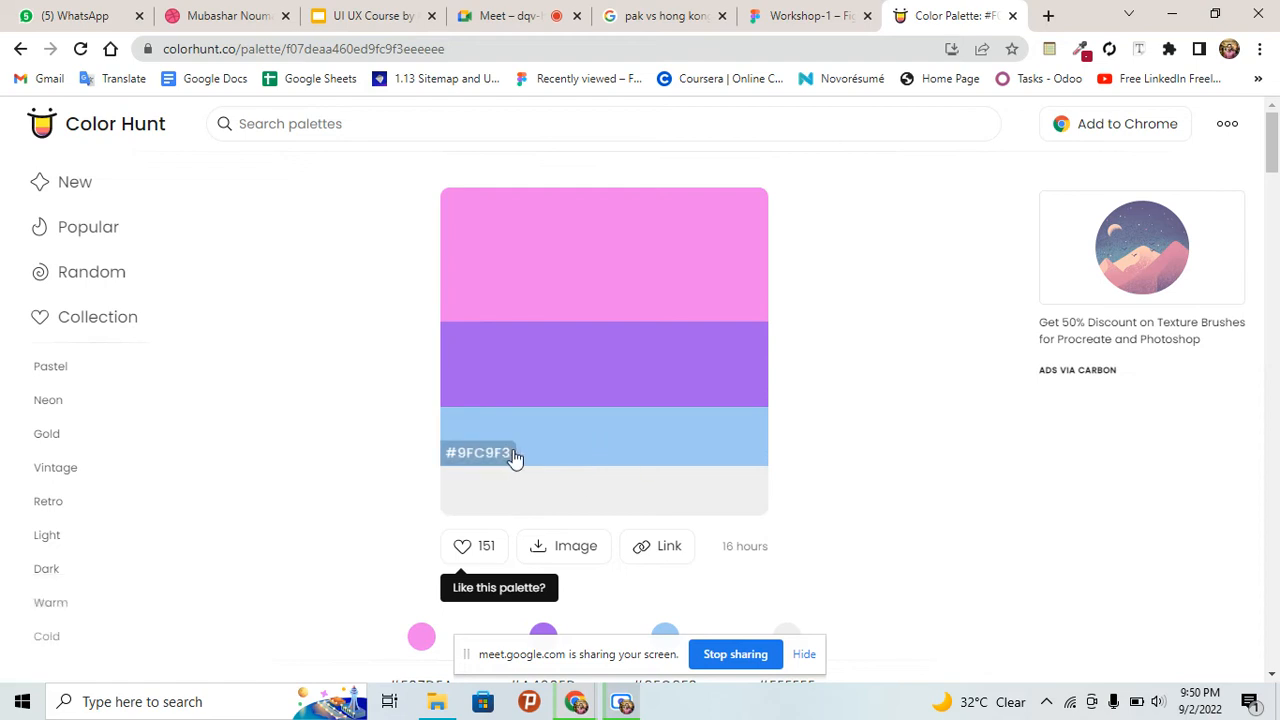
{"action": "left_click_drag", "start_coordinate": [510, 460], "coordinate": [466, 452]}
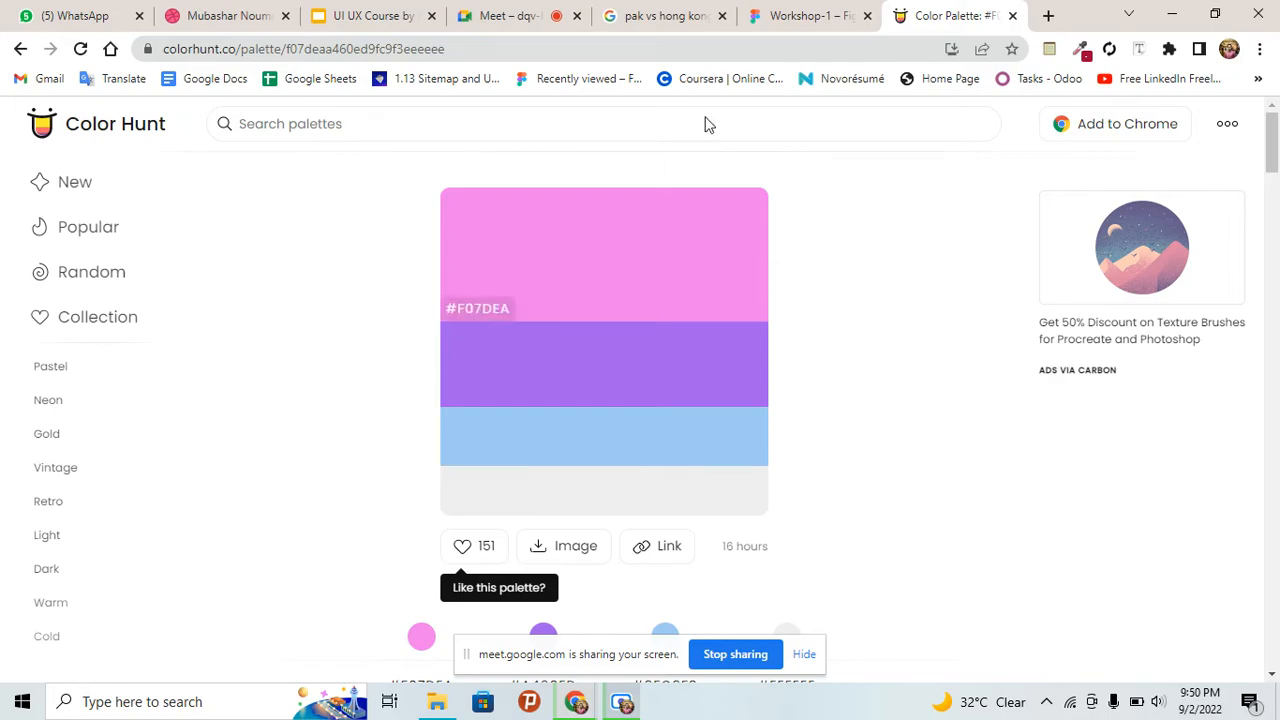
Return to the Workshop-1 file in Figma, close the color picker and delete both rectangles from the Splash Screen frame
{"action": "left_click", "coordinate": [797, 14]}
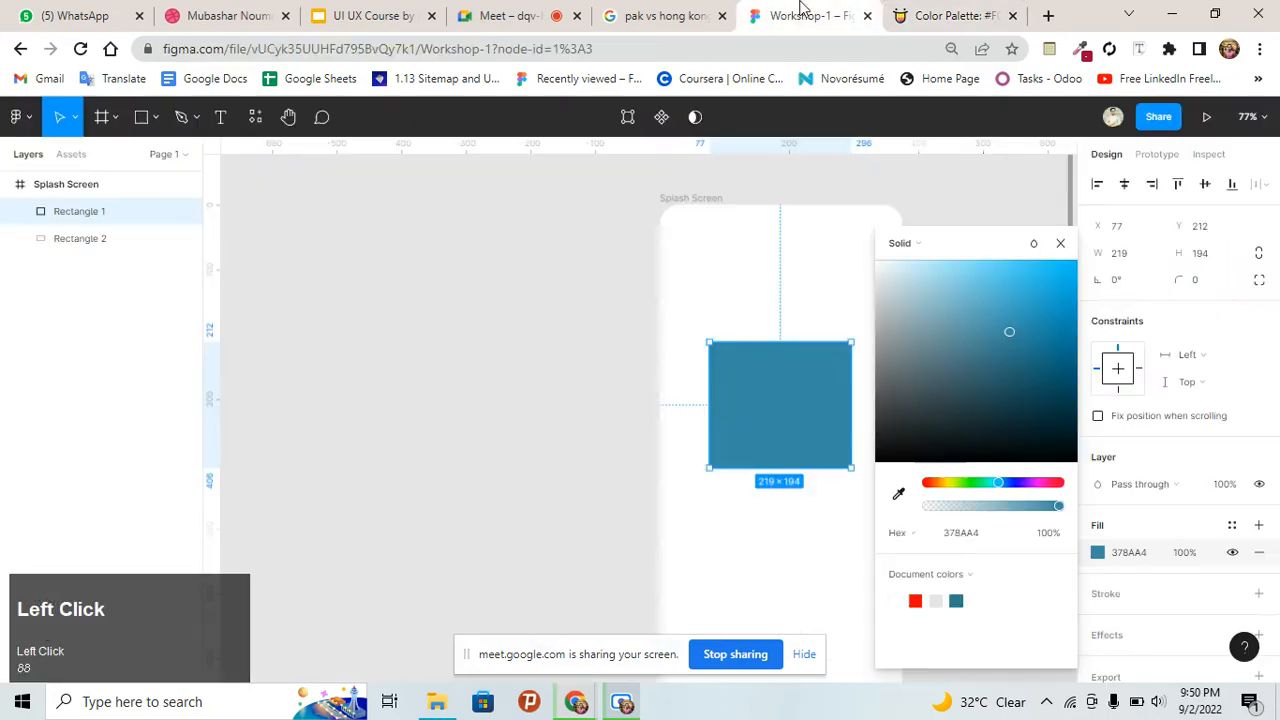
{"action": "left_click", "coordinate": [1060, 243]}
{"action": "left_click_drag", "start_coordinate": [880, 516], "coordinate": [878, 514]}
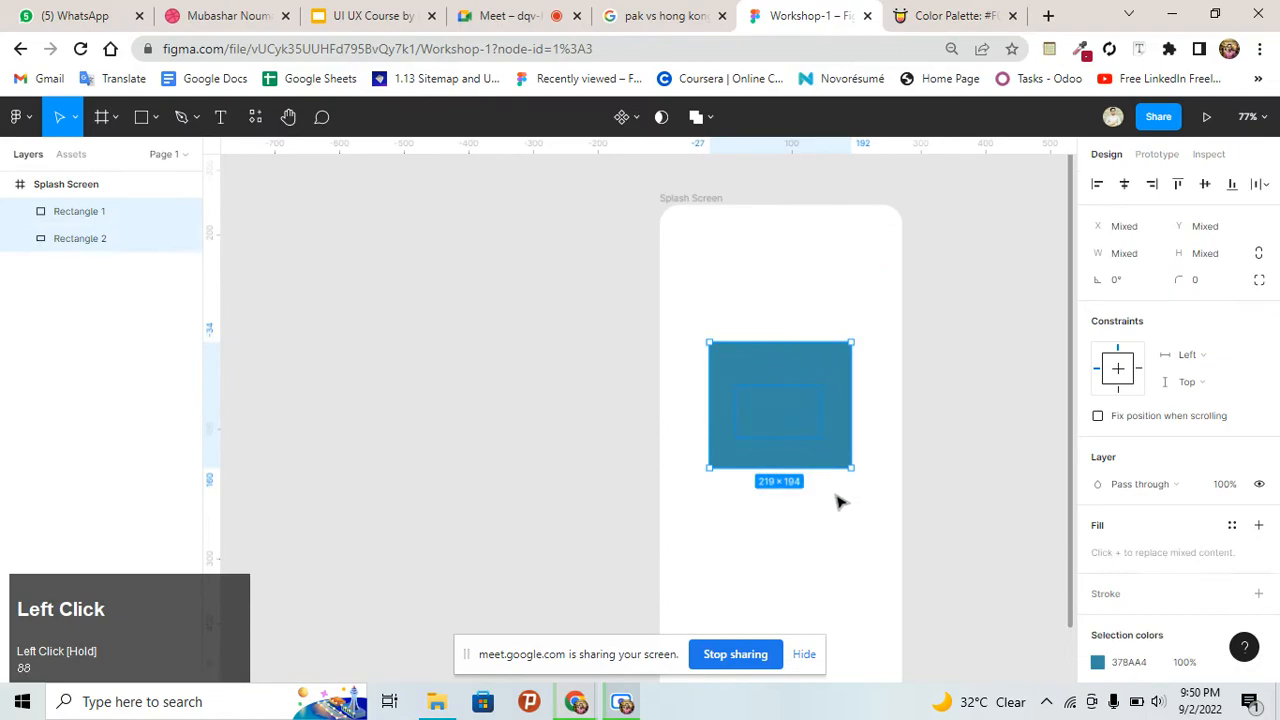
{"action": "key", "text": "Delete"}
Select the Splash Screen frame, try fill color AD8F8F and shift its hue to the olive tone ADAD8F
{"action": "left_click", "coordinate": [781, 310]}
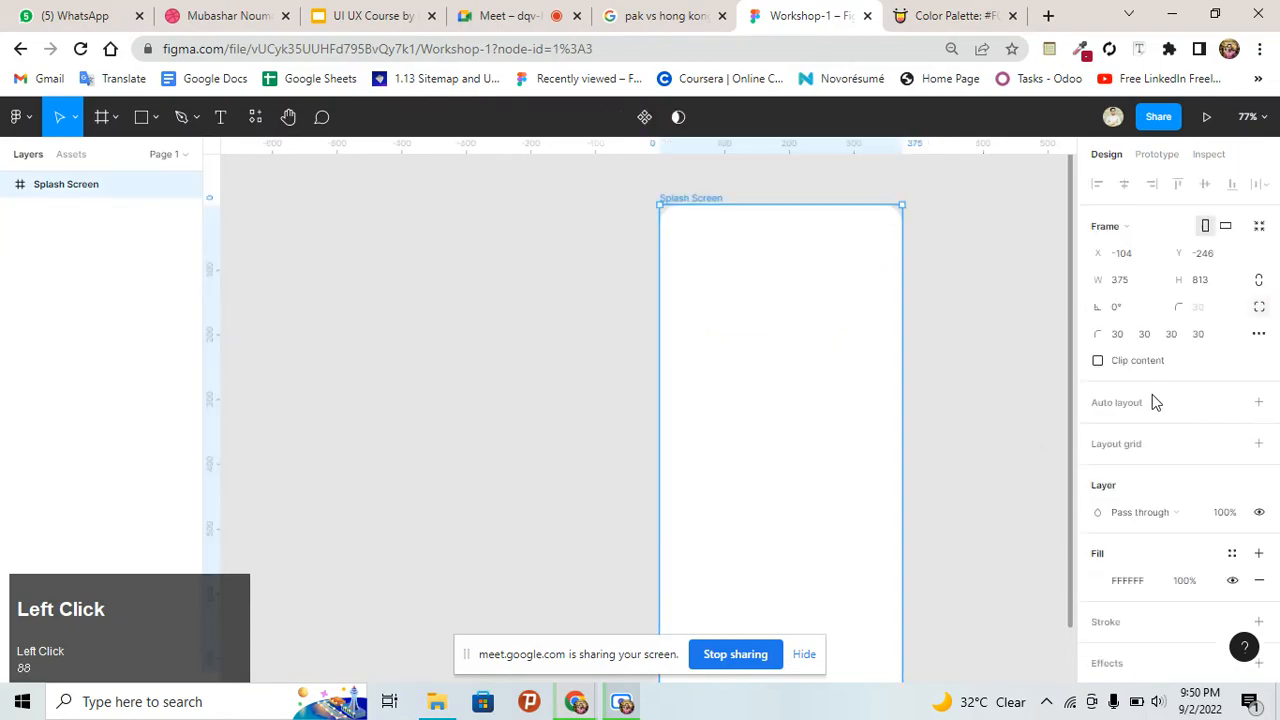
{"action": "scroll", "coordinate": [1151, 400], "scroll_direction": "down", "scroll_amount": 1}
{"action": "left_click", "coordinate": [1106, 496]}
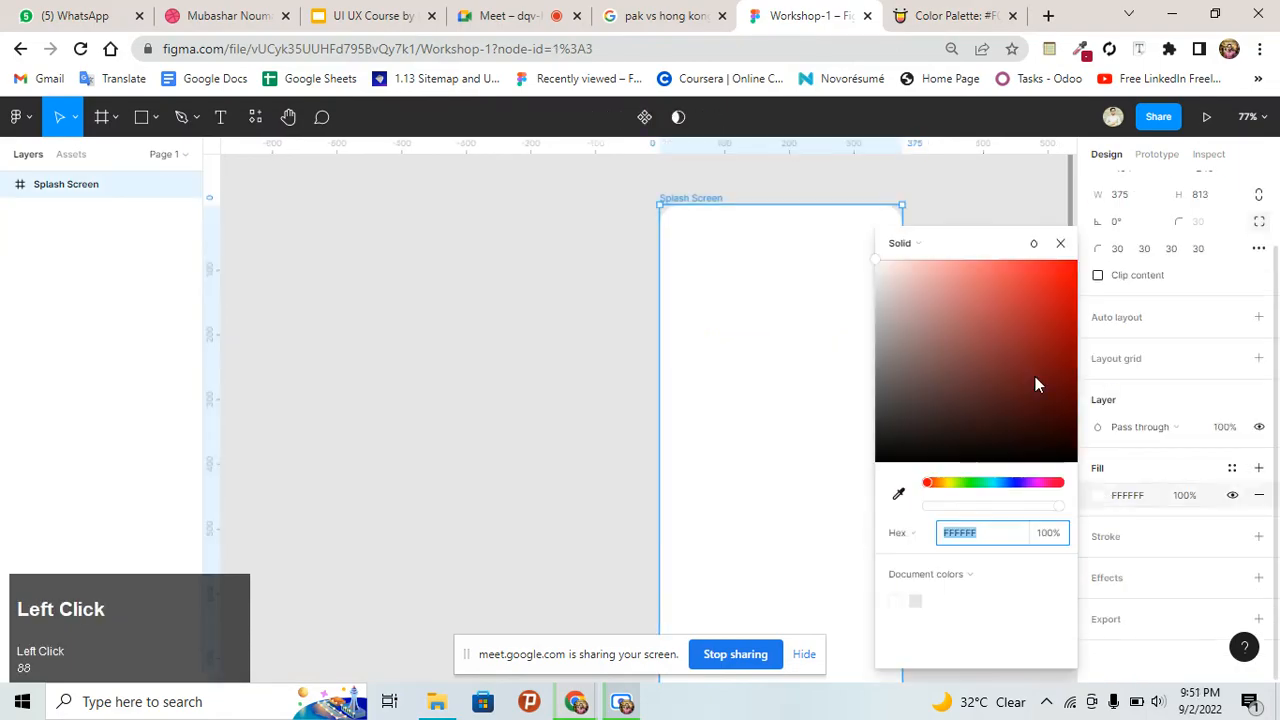
{"action": "left_click_drag", "start_coordinate": [1035, 376], "coordinate": [911, 330]}
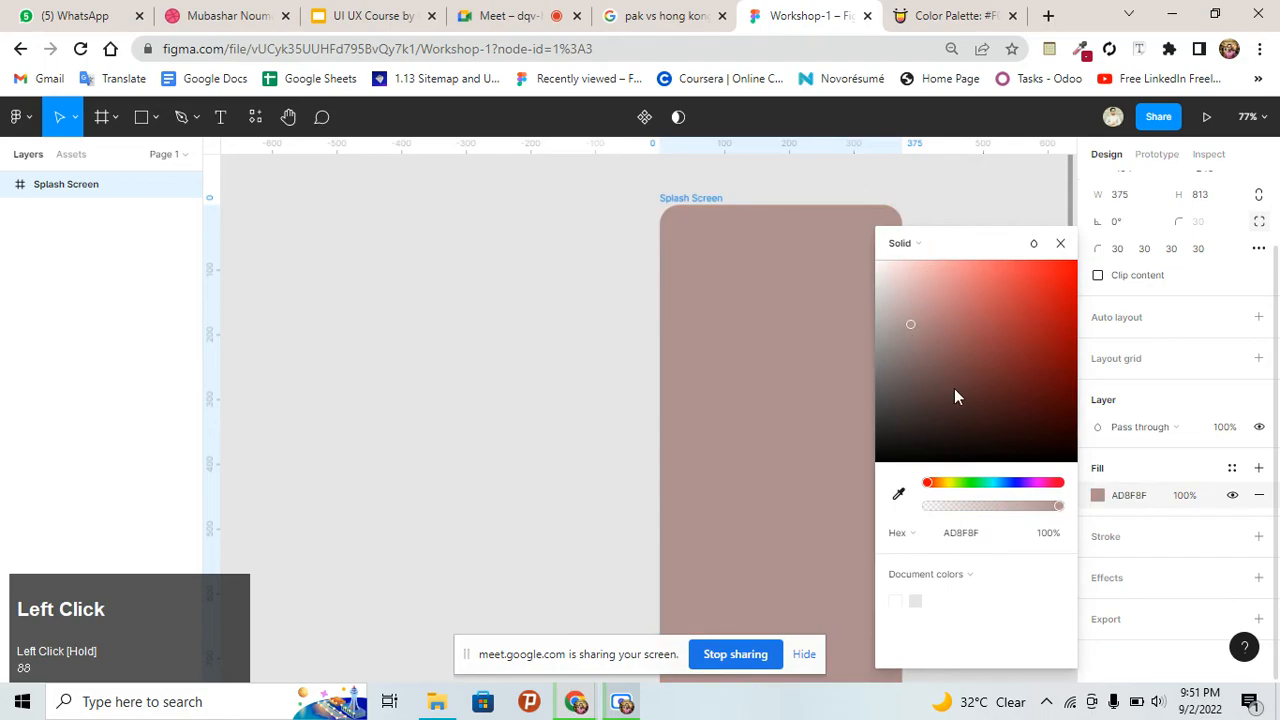
{"action": "scroll", "coordinate": [978, 428], "scroll_direction": "down", "scroll_amount": 1}
{"action": "scroll", "coordinate": [978, 428], "scroll_direction": "down", "scroll_amount": 1}
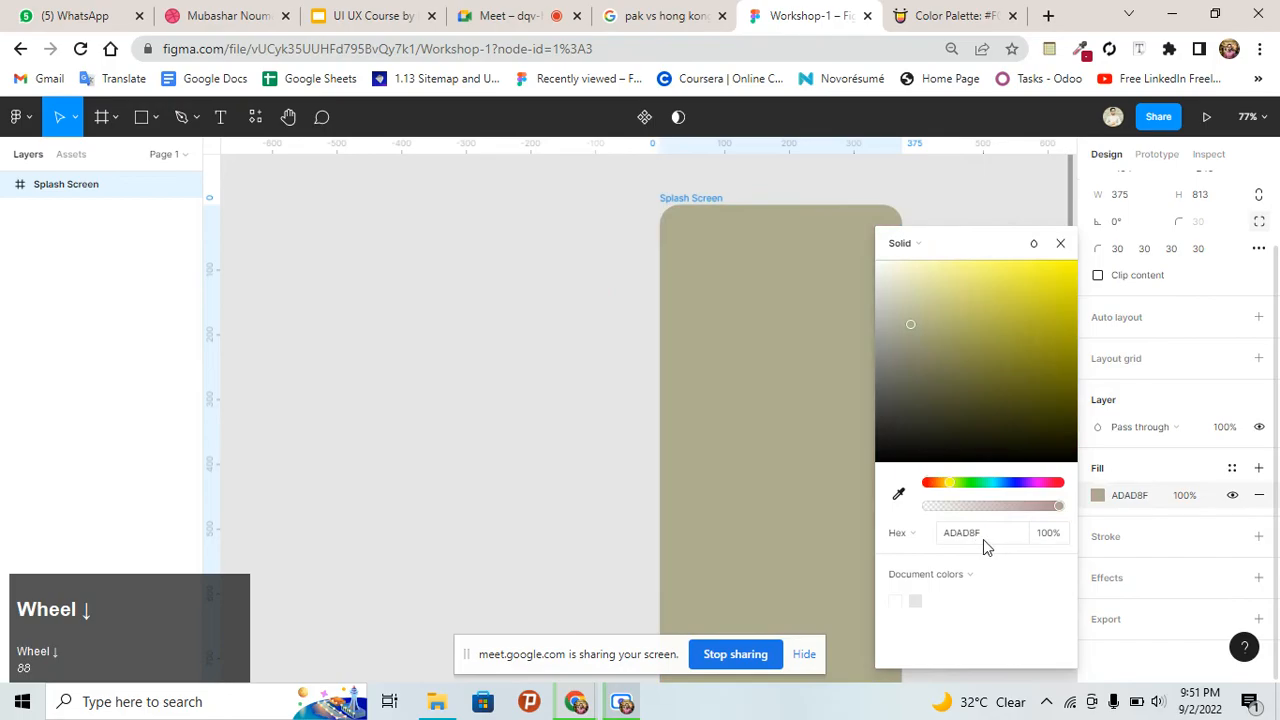
Copy the light blue code from the Color Hunt palette and set the Splash Screen frame's fill to 9FC9F3
{"action": "left_click", "coordinate": [976, 540]}
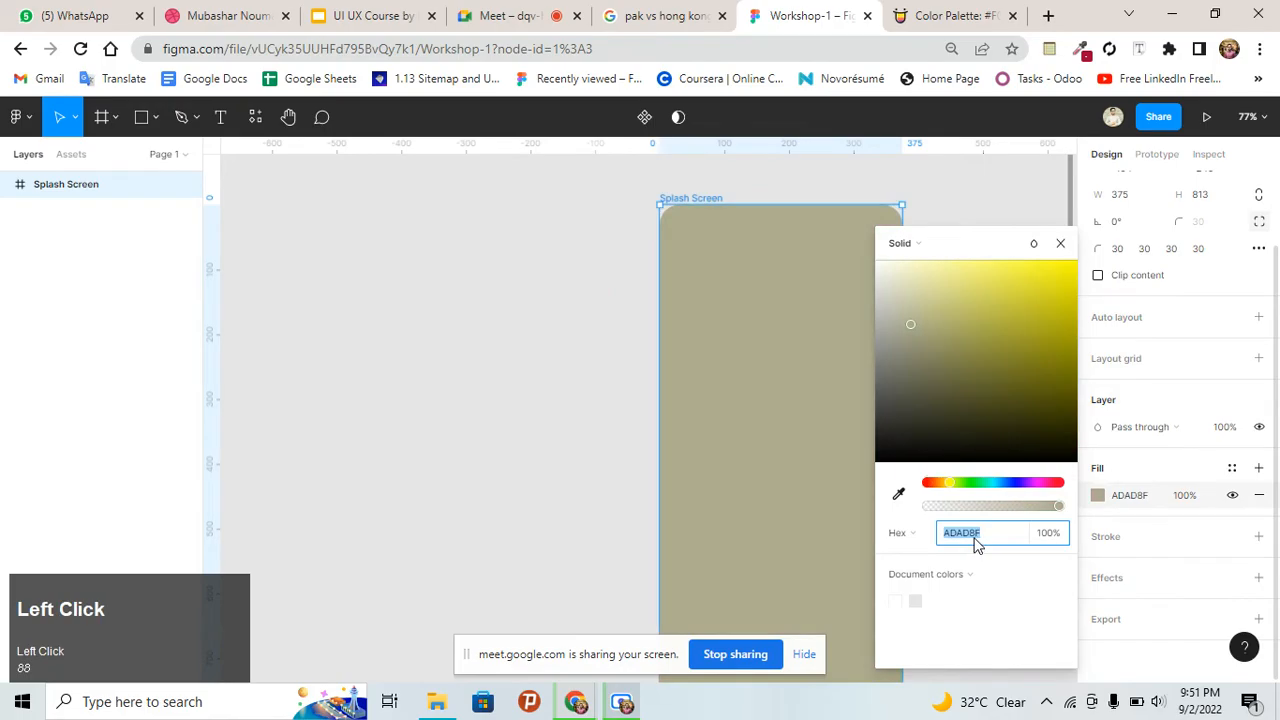
{"action": "left_click", "coordinate": [948, 15]}
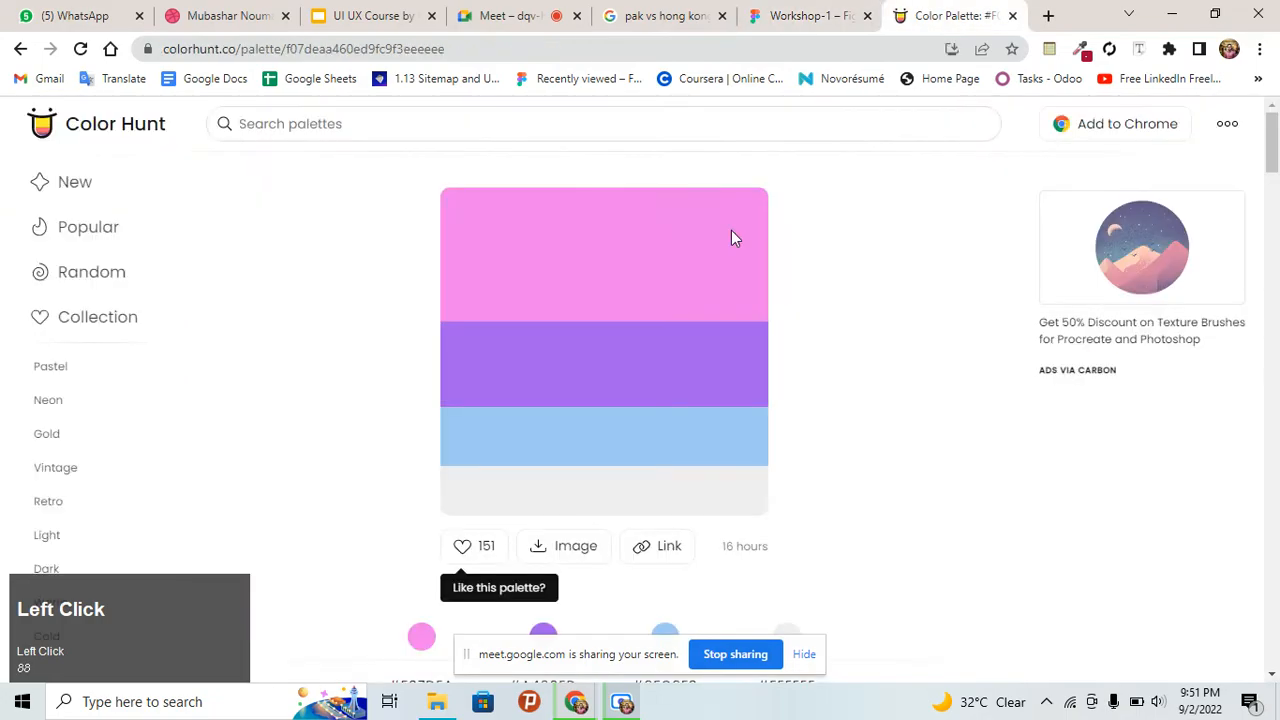
{"action": "left_click", "coordinate": [489, 405]}
{"action": "left_click", "coordinate": [811, 15]}
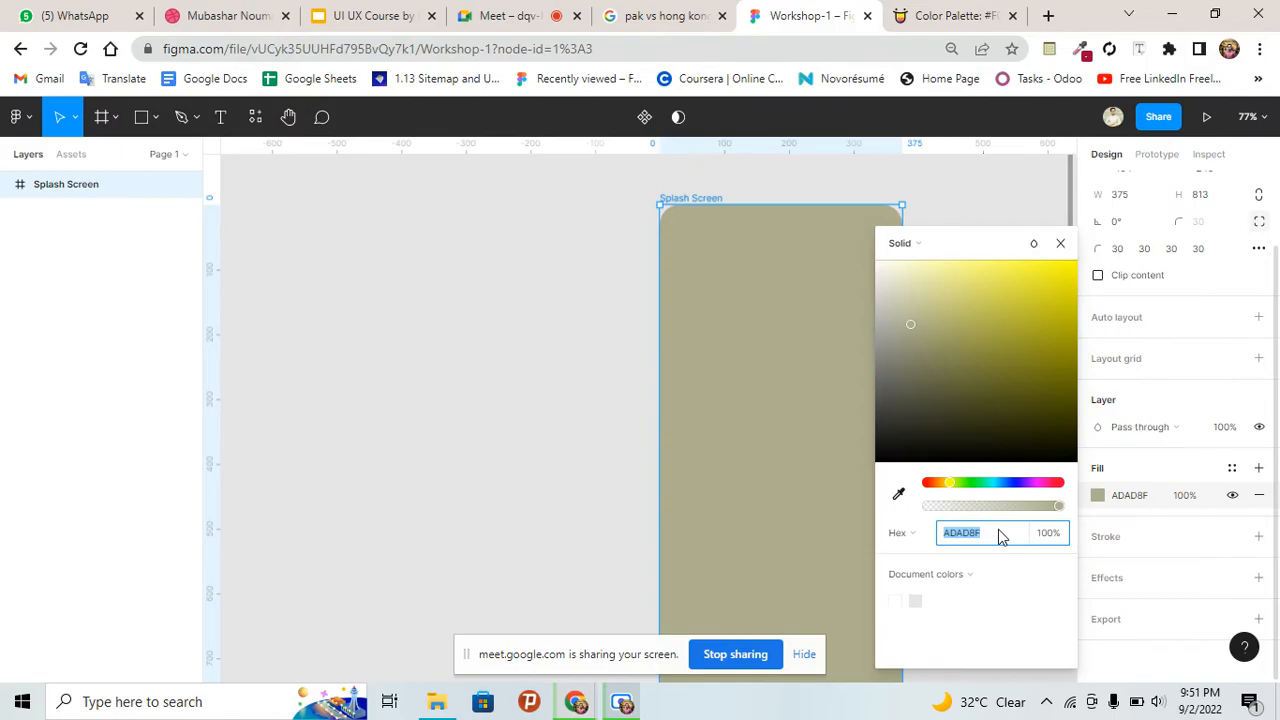
{"action": "key", "text": "ctrl"}
{"action": "type", "text": "9FC9F3"}
{"action": "key", "text": "Return"}
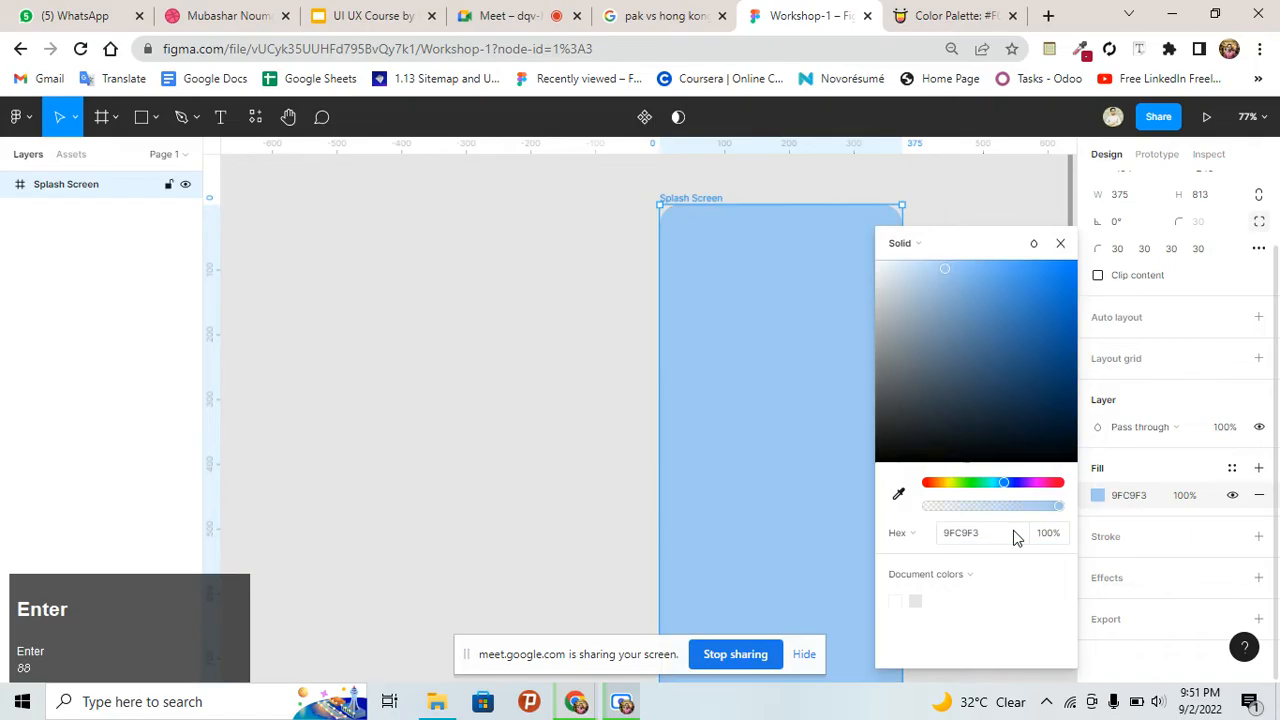
Look at the Color Hunt palette again and start the eyedropper for the Splash Screen frame's fill in Figma
{"action": "left_click", "coordinate": [955, 15]}
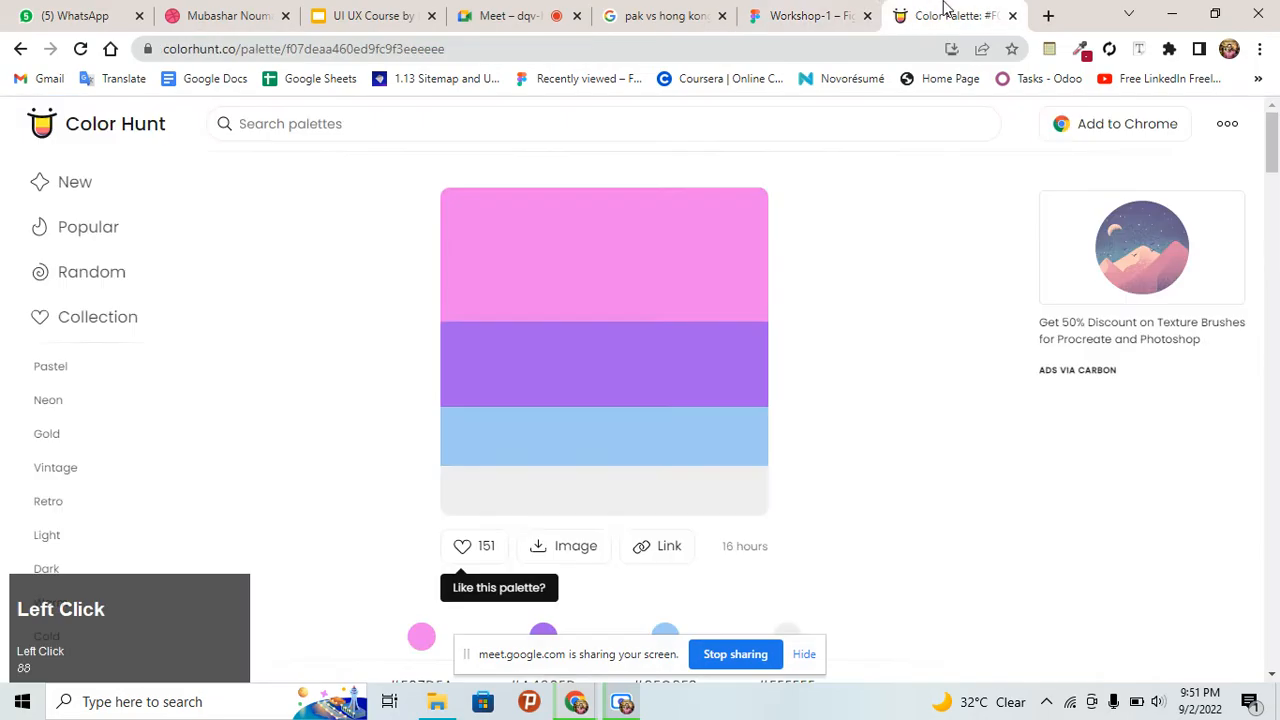
{"action": "left_click", "coordinate": [778, 15]}
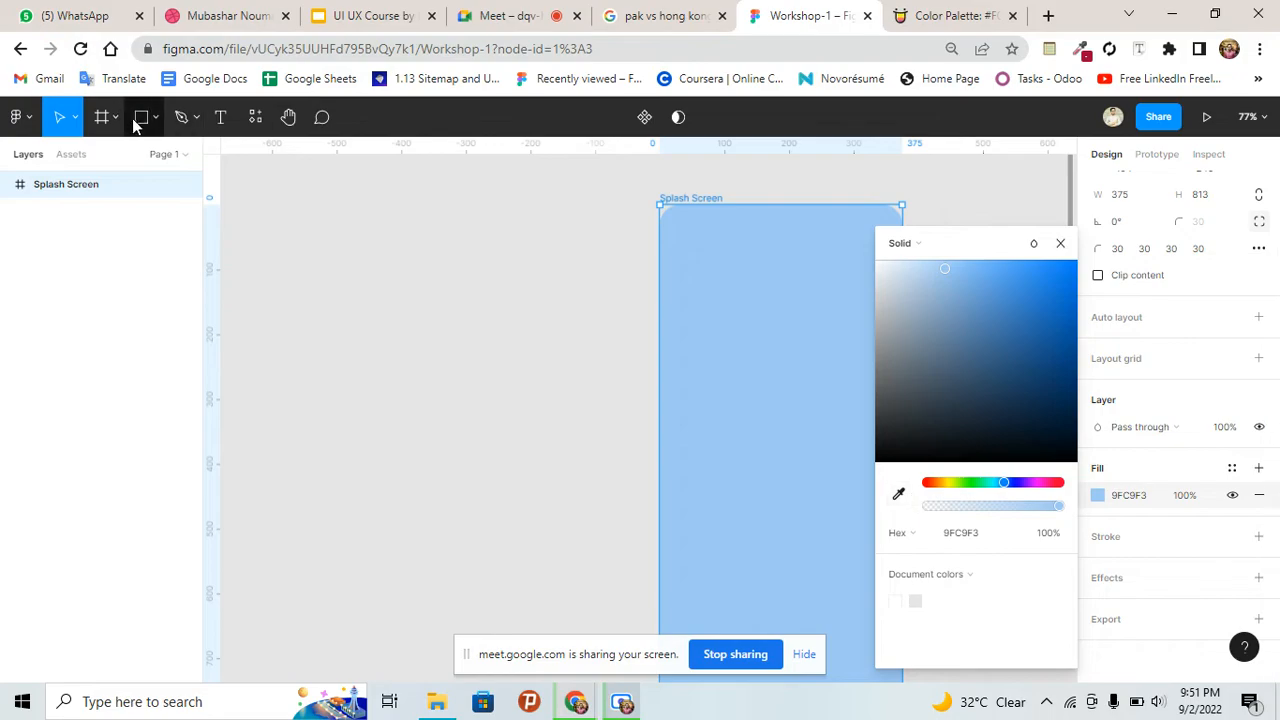
{"action": "left_click", "coordinate": [897, 495]}
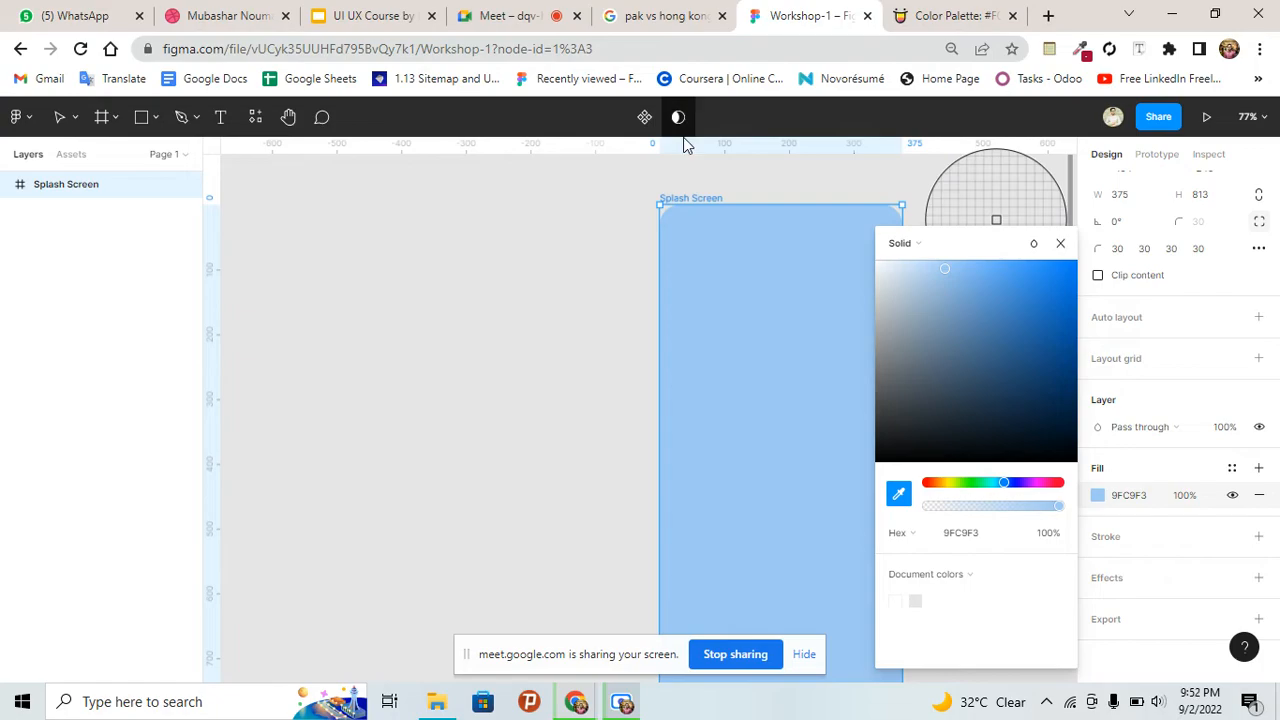
Draw a rectangle about 294 × 232 on the empty canvas beside the Splash Screen frame
{"action": "left_click", "coordinate": [155, 118]}
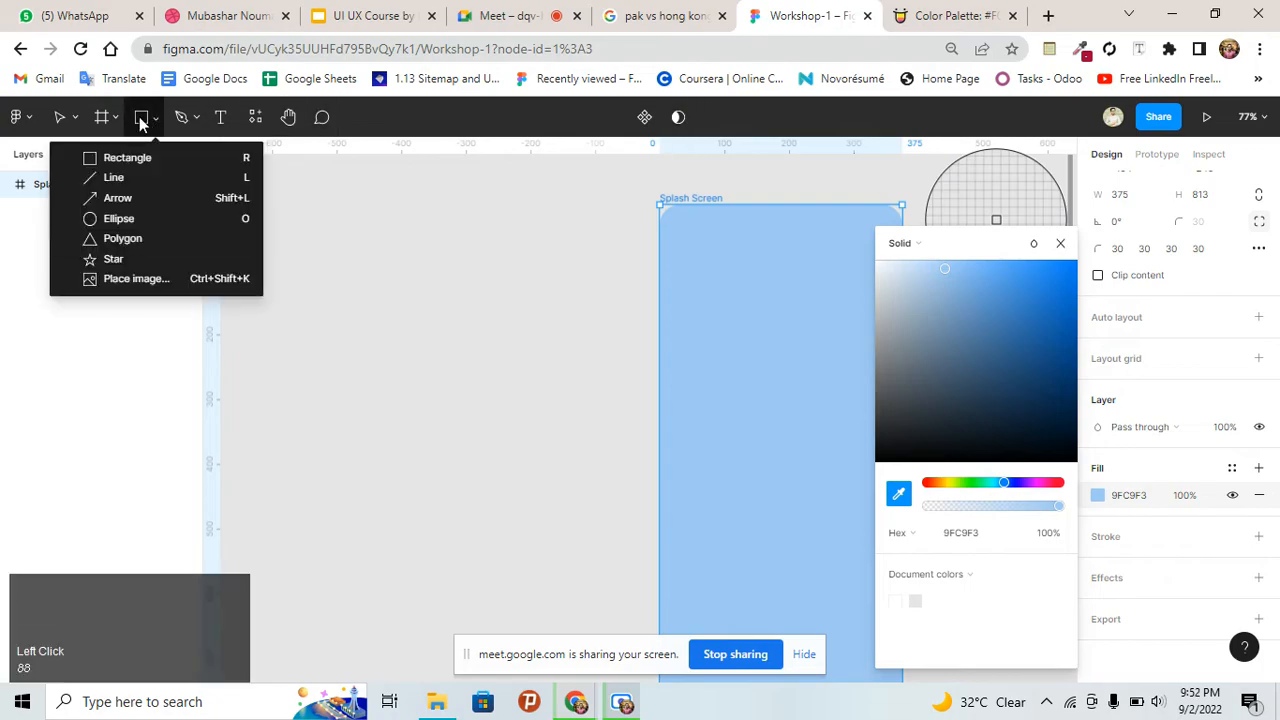
{"action": "left_click", "coordinate": [127, 157]}
{"action": "left_click_drag", "start_coordinate": [500, 381], "coordinate": [509, 389]}
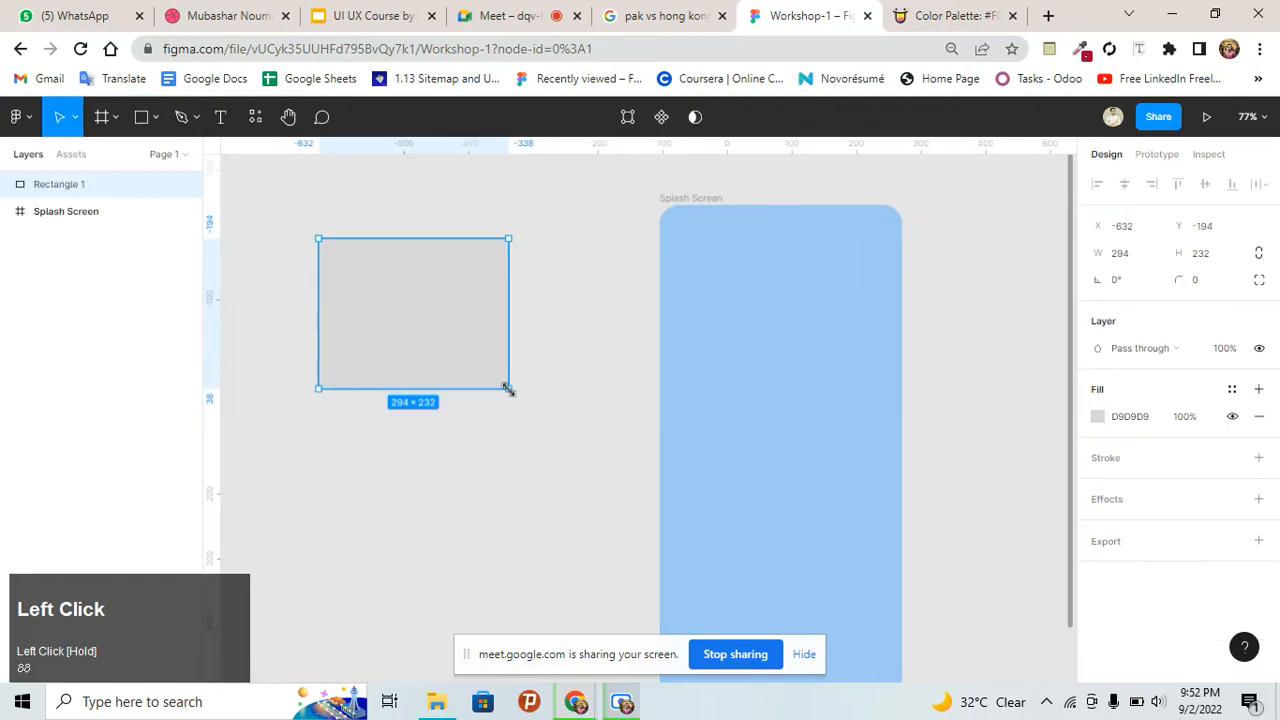
Fill the rectangle beside the Splash Screen frame with the red E53636
{"action": "left_click", "coordinate": [1097, 417]}
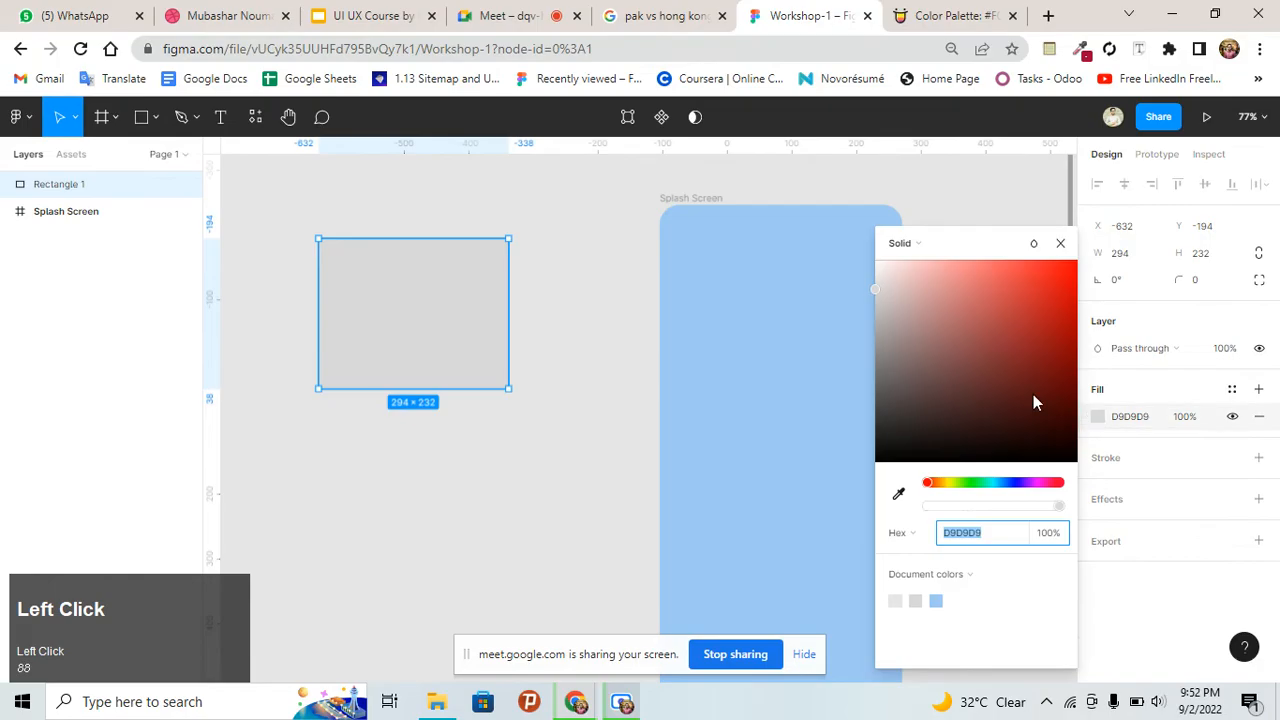
{"action": "left_click", "coordinate": [1029, 281]}
{"action": "left_click", "coordinate": [1060, 244]}
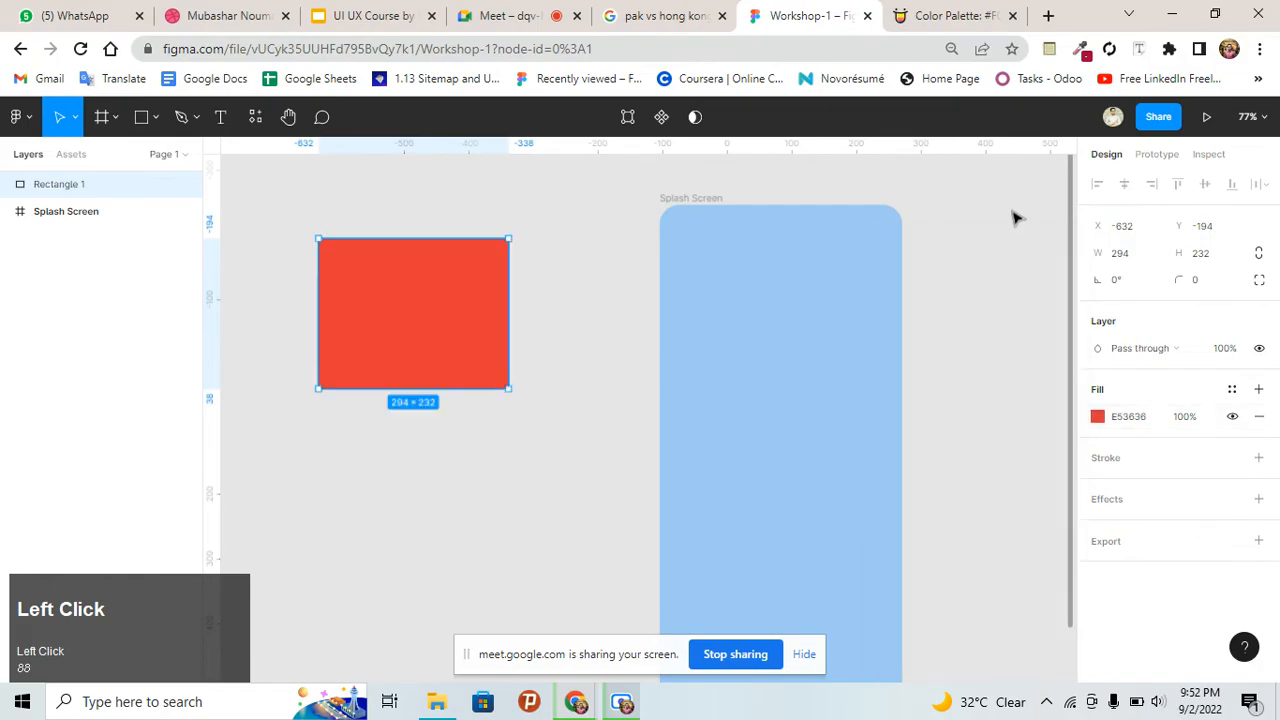
{"action": "left_click", "coordinate": [543, 311]}
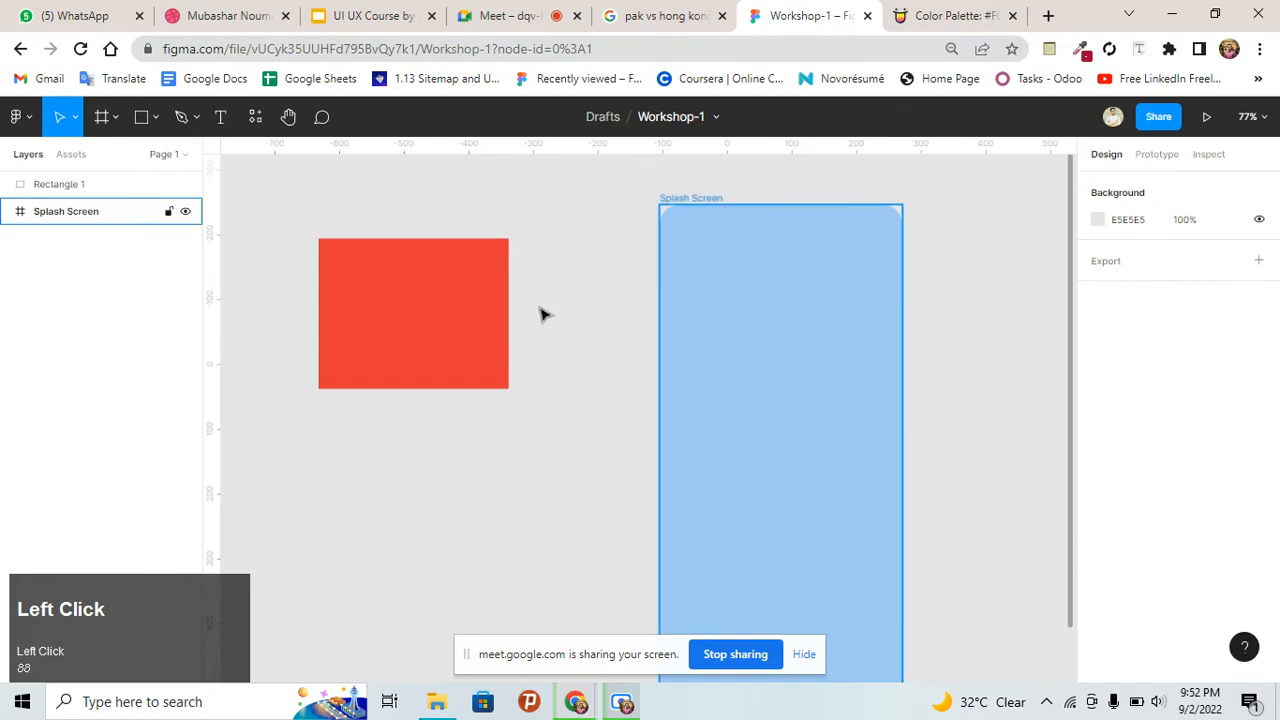
{"action": "left_click", "coordinate": [448, 303]}
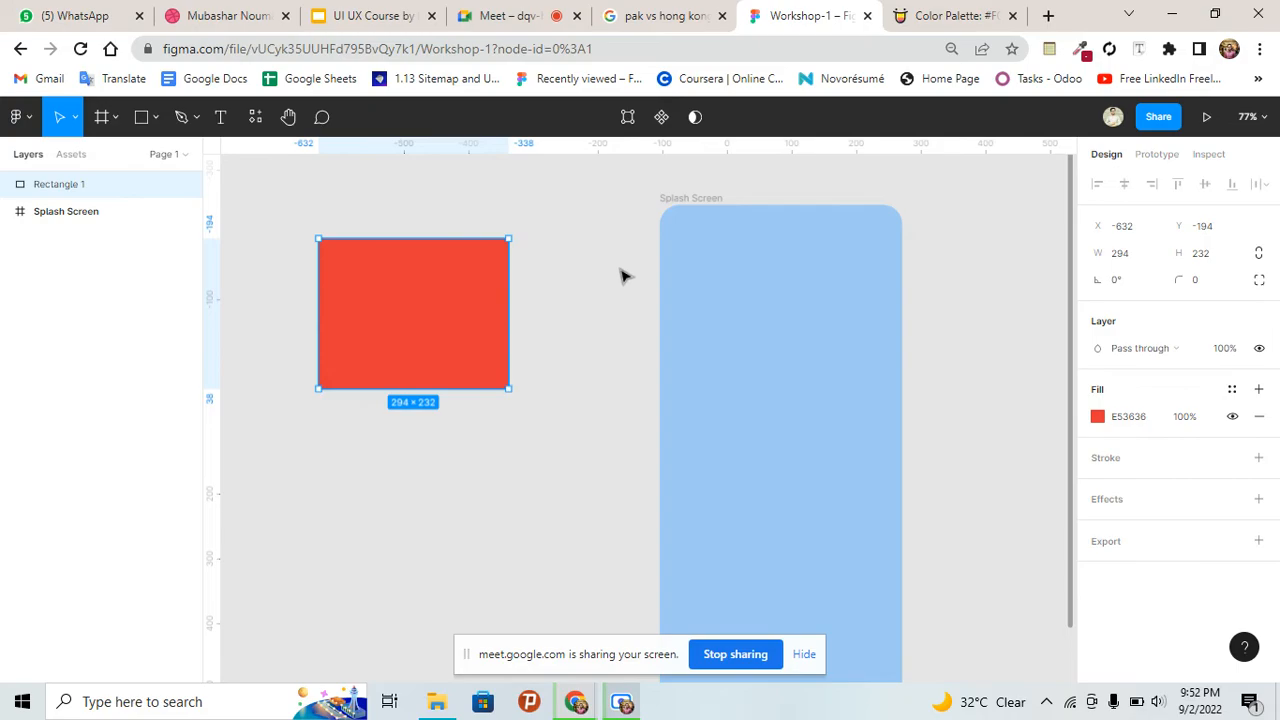
Sample the red rectangle's color with the eyedropper for the Splash Screen frame's fill
{"action": "left_click", "coordinate": [860, 349]}
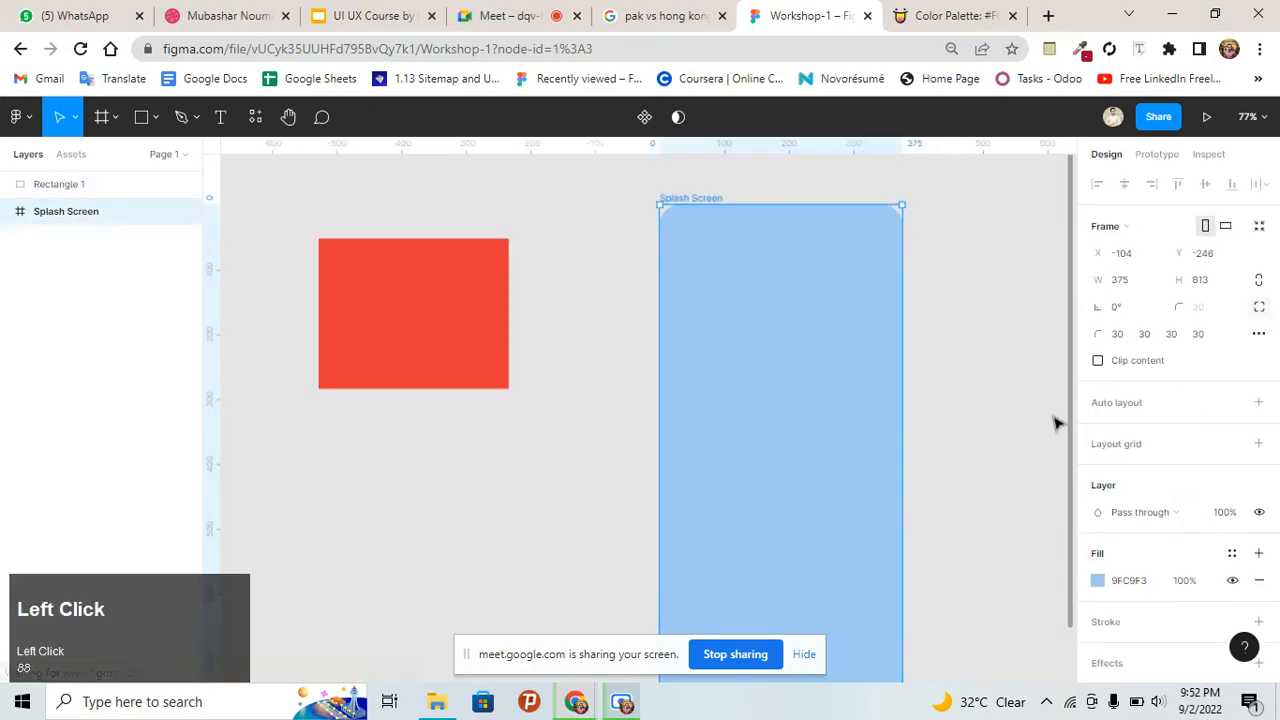
{"action": "left_click", "coordinate": [1099, 582]}
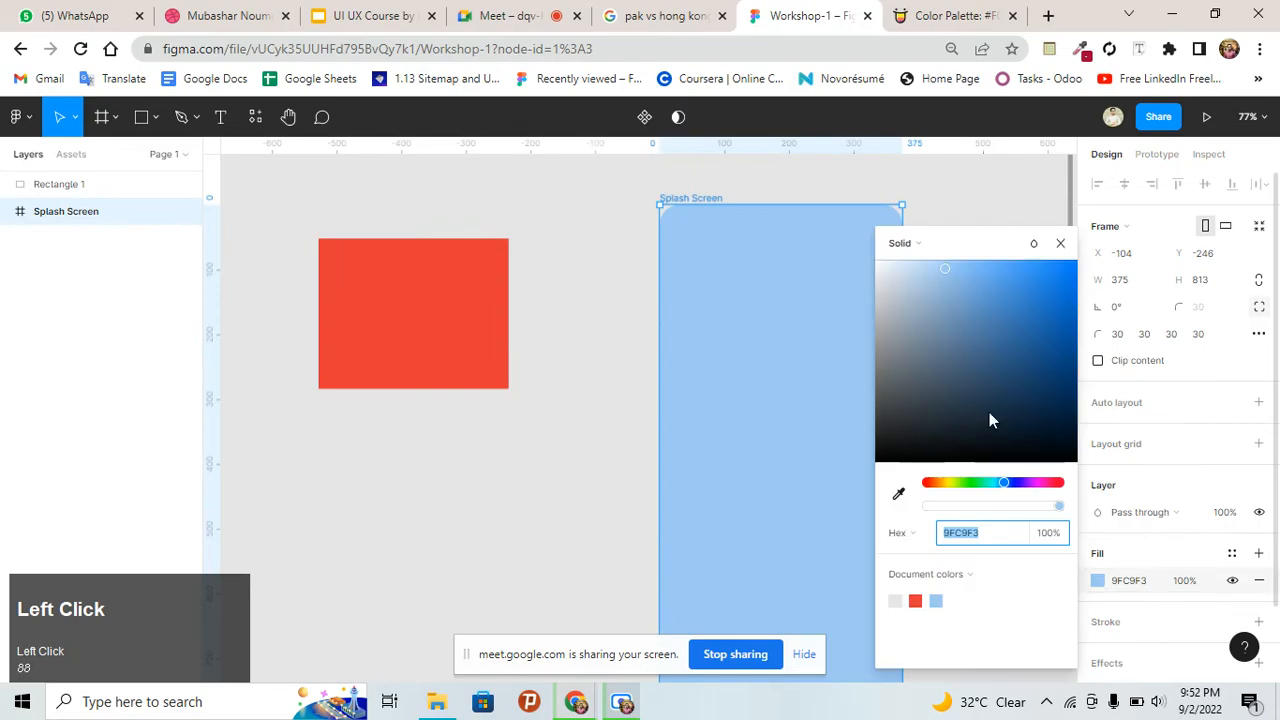
{"action": "left_click", "coordinate": [899, 492]}
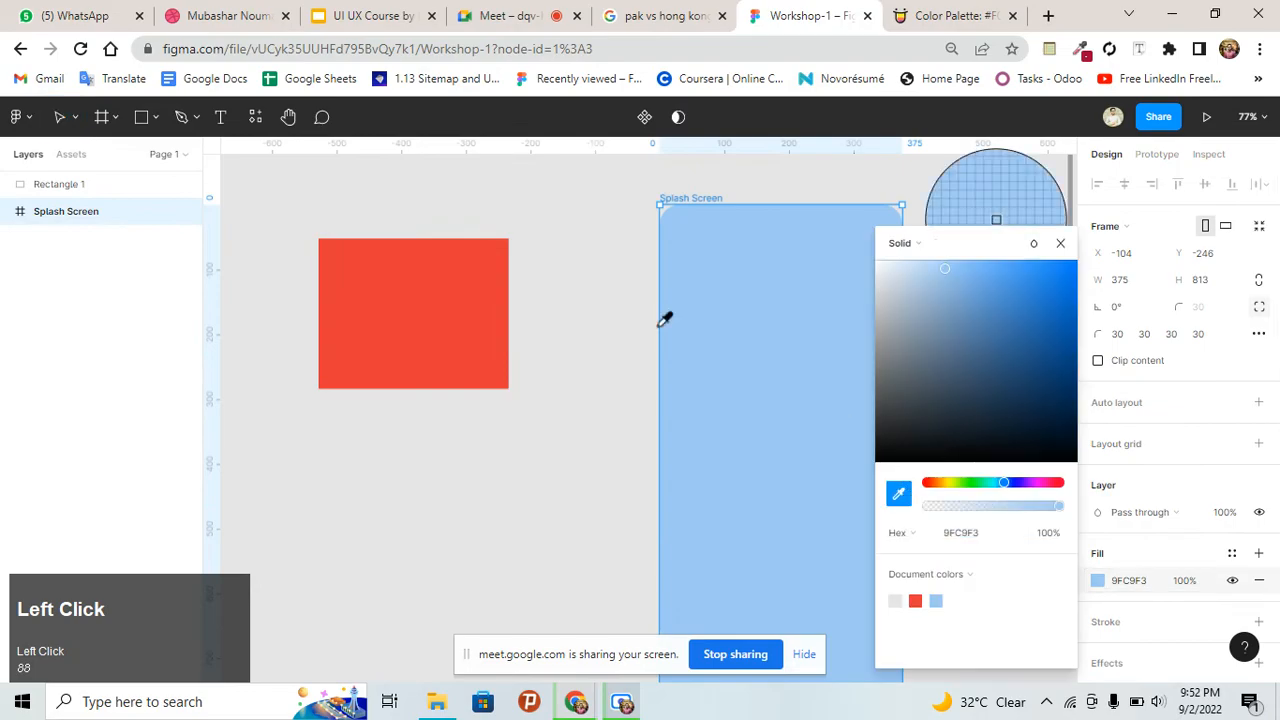
{"action": "left_click", "coordinate": [469, 287]}
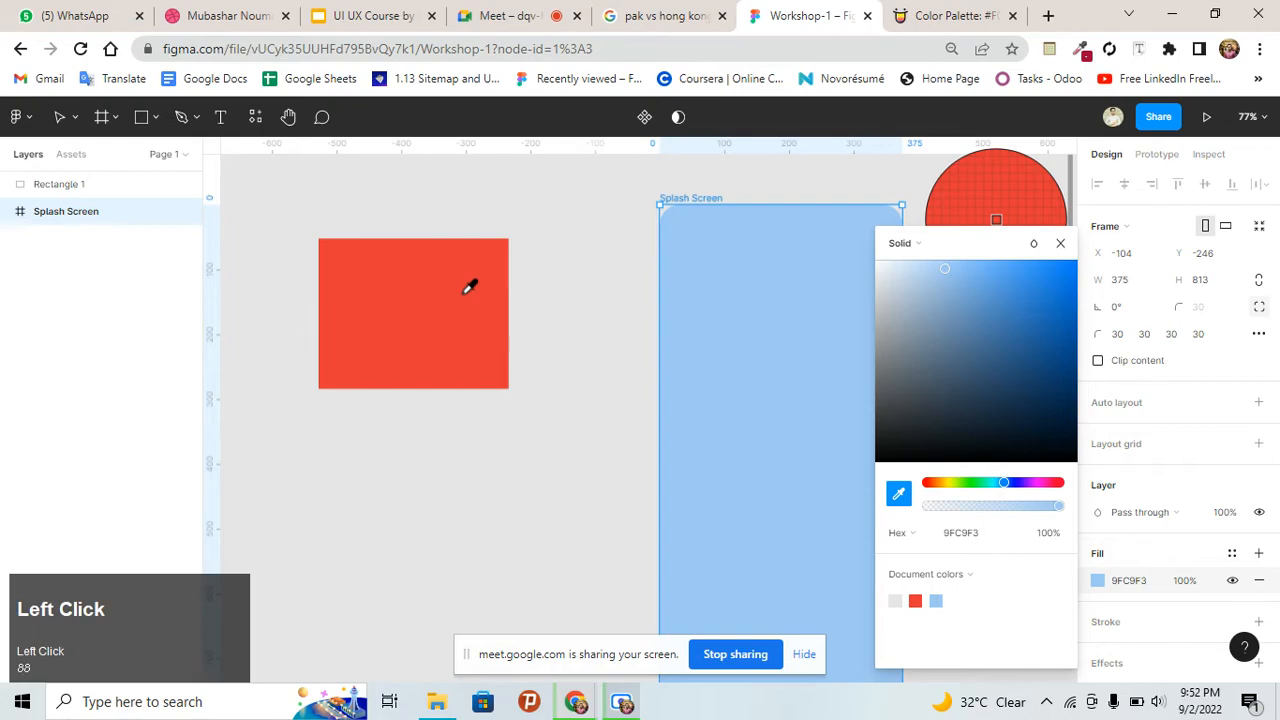
Undo the fill color sampled for the Splash Screen frame and delete the red rectangle
{"action": "left_click", "coordinate": [1060, 243]}
{"action": "key", "text": "ctrl+z"}
{"action": "left_click", "coordinate": [491, 287]}
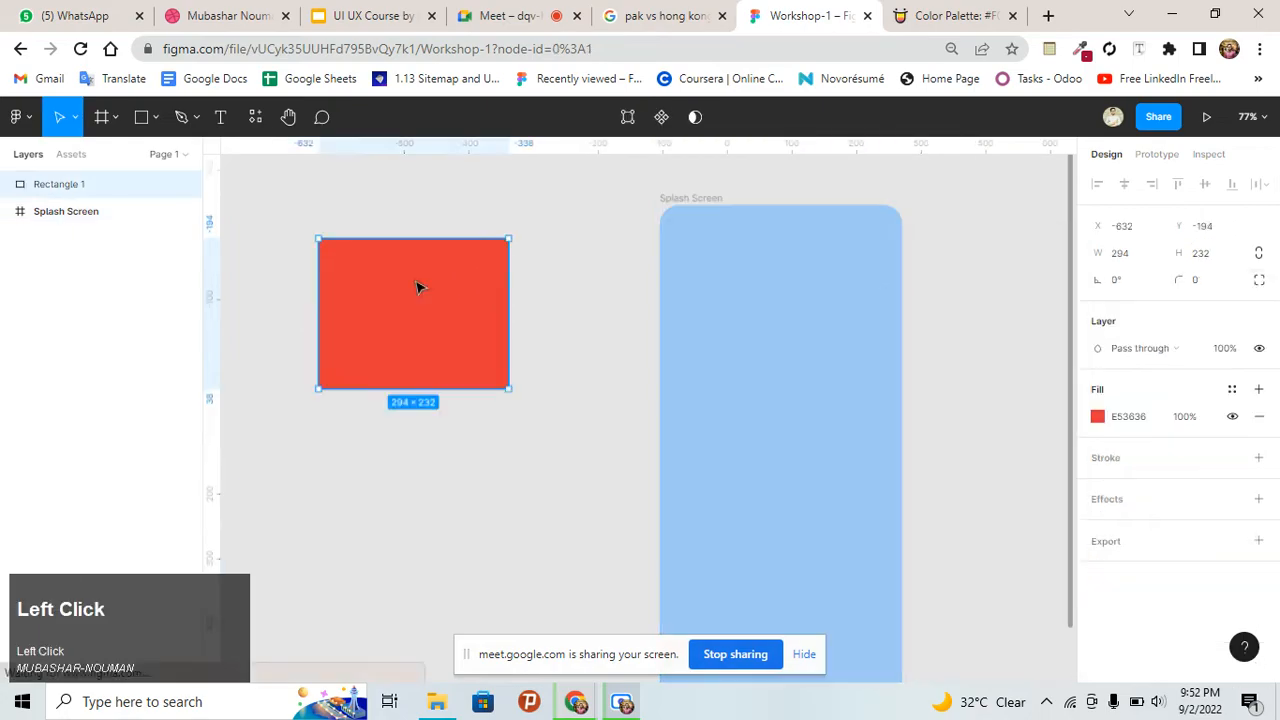
{"action": "key", "text": "Delete"}
Change the Splash Screen frame's fill type from Solid to a Linear gradient
{"action": "left_click", "coordinate": [741, 297]}
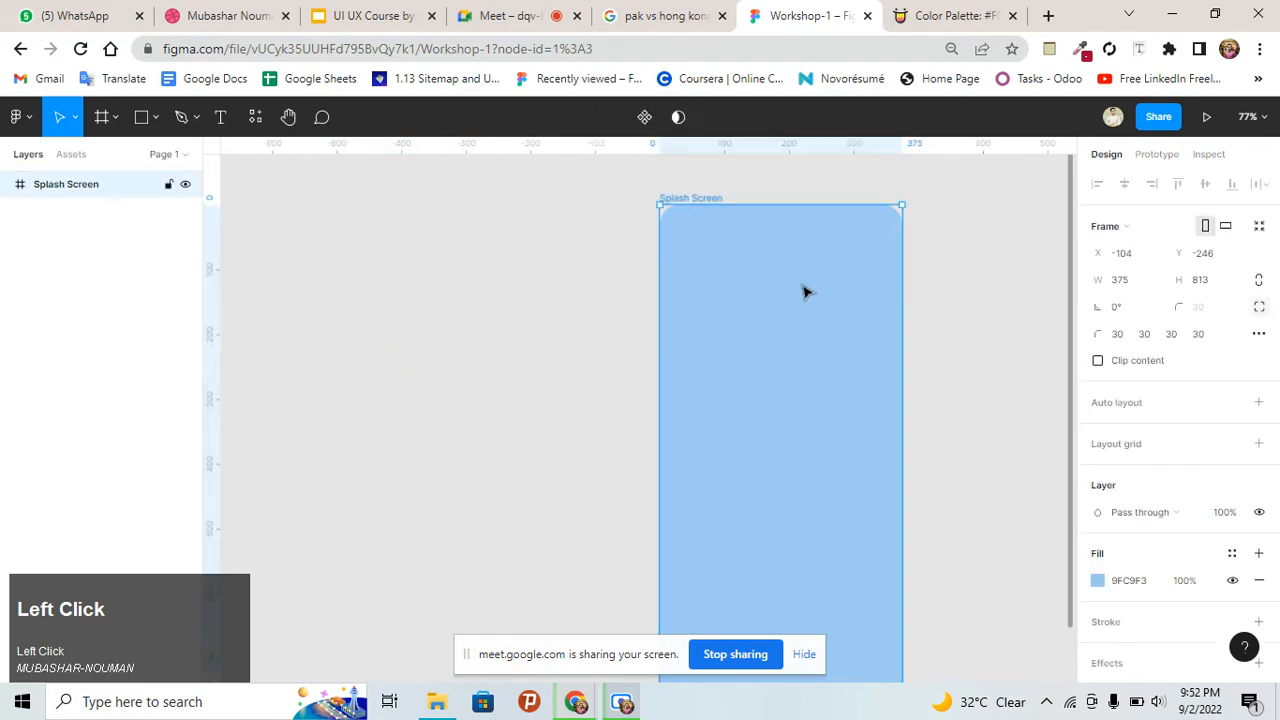
{"action": "scroll", "coordinate": [1110, 460], "scroll_direction": "down", "scroll_amount": 3}
{"action": "left_click", "coordinate": [1130, 496]}
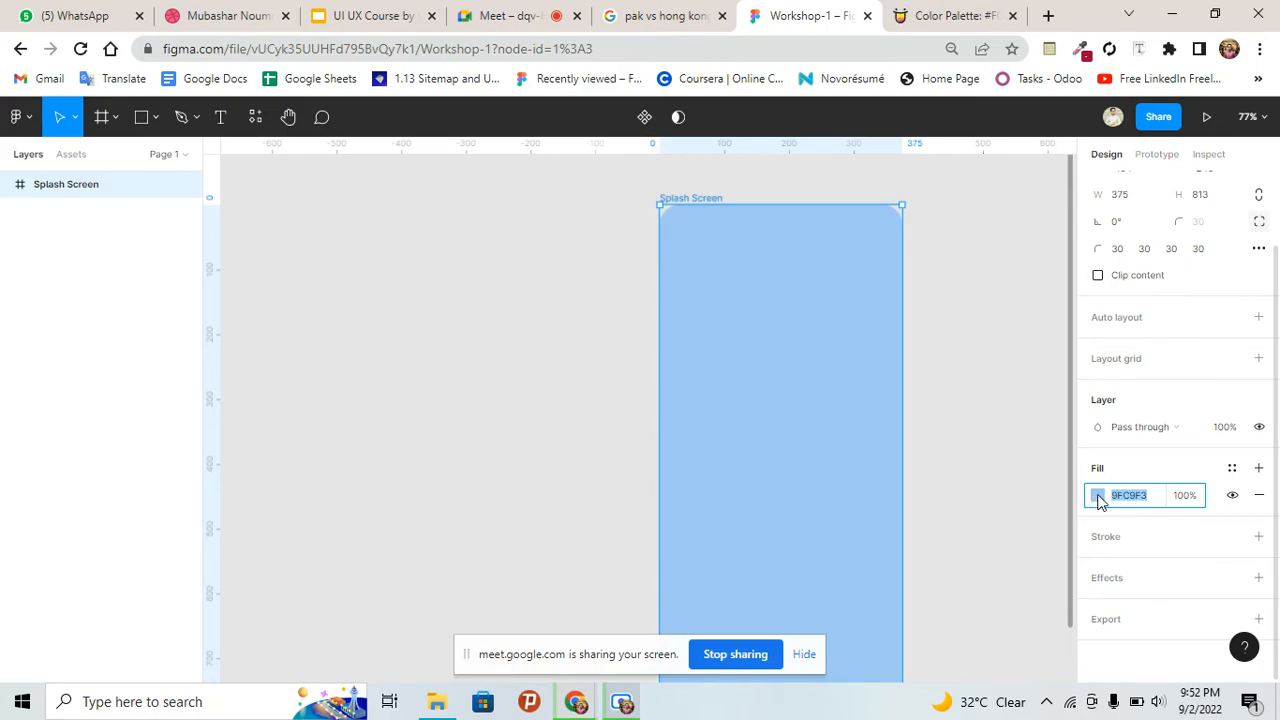
{"action": "left_click", "coordinate": [1098, 496]}
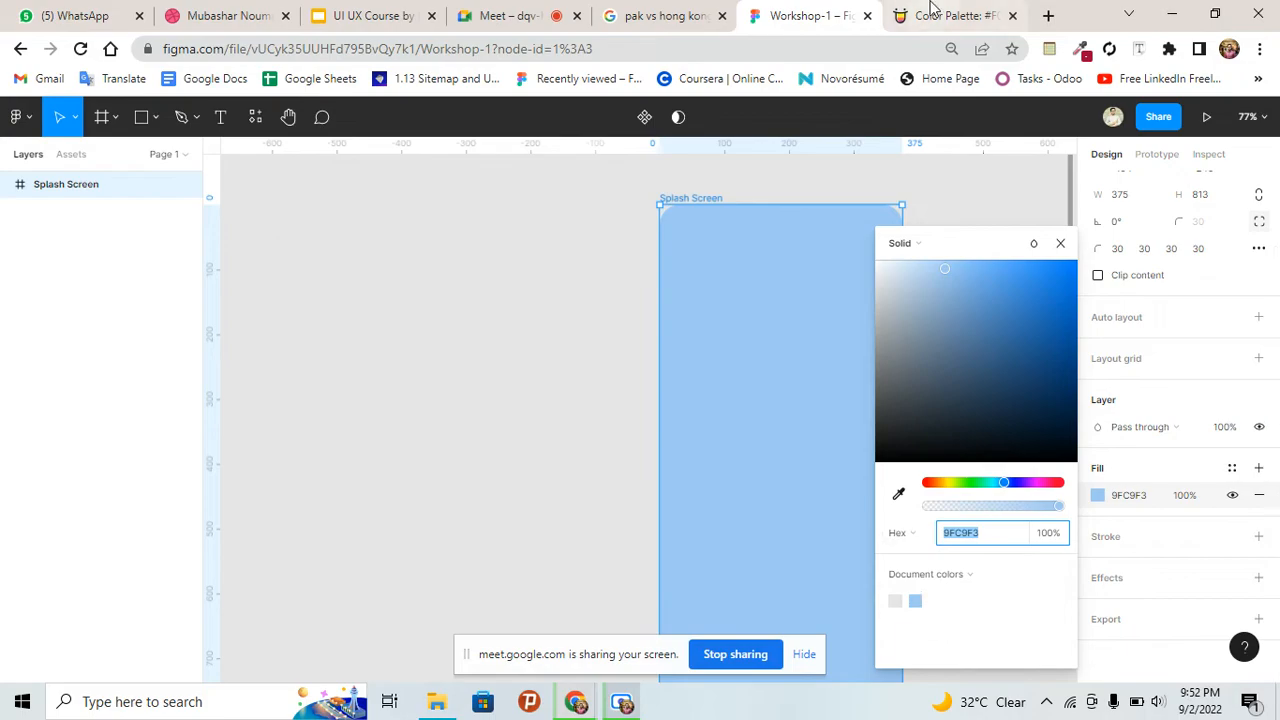
{"action": "left_click", "coordinate": [930, 12]}
{"action": "left_click", "coordinate": [815, 12]}
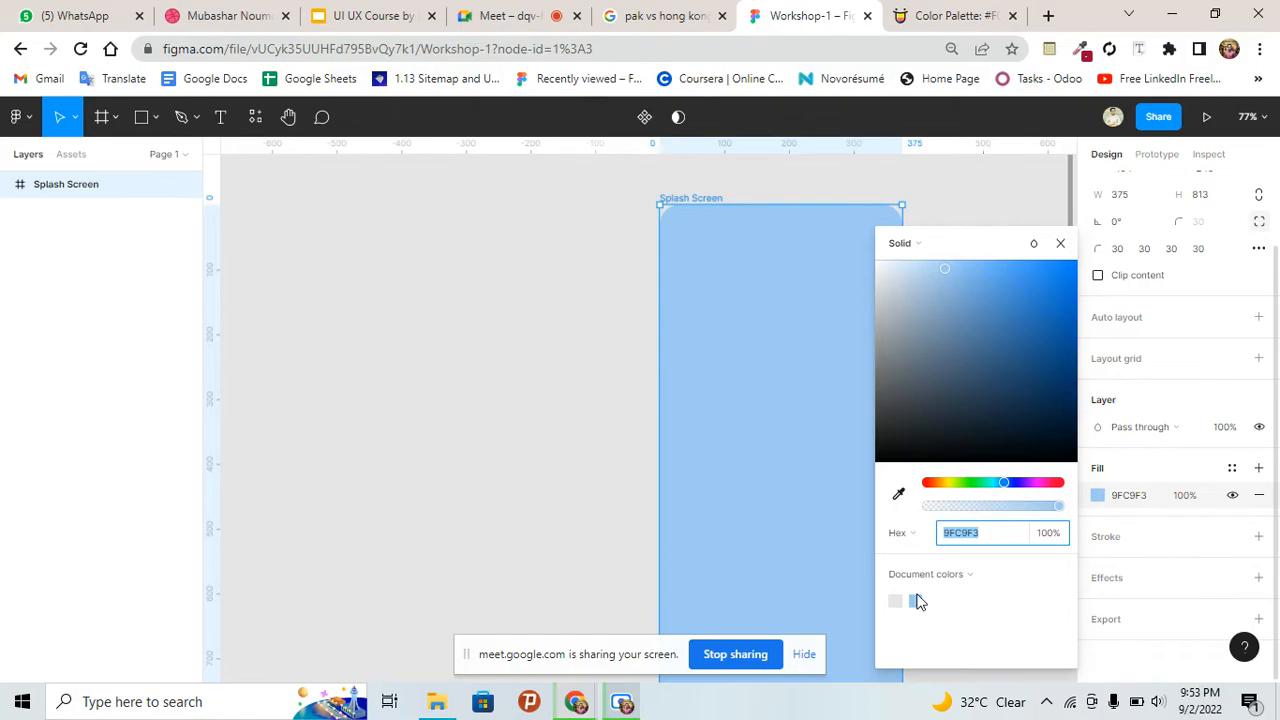
{"action": "left_click", "coordinate": [948, 250]}
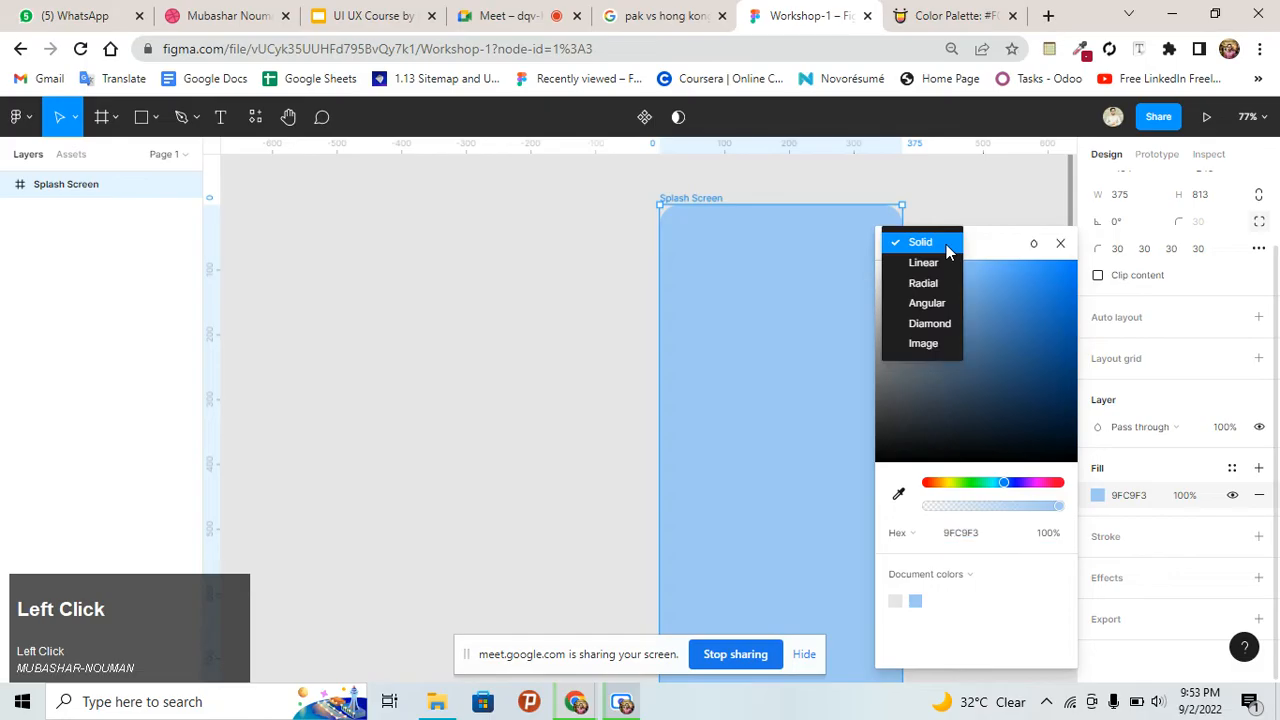
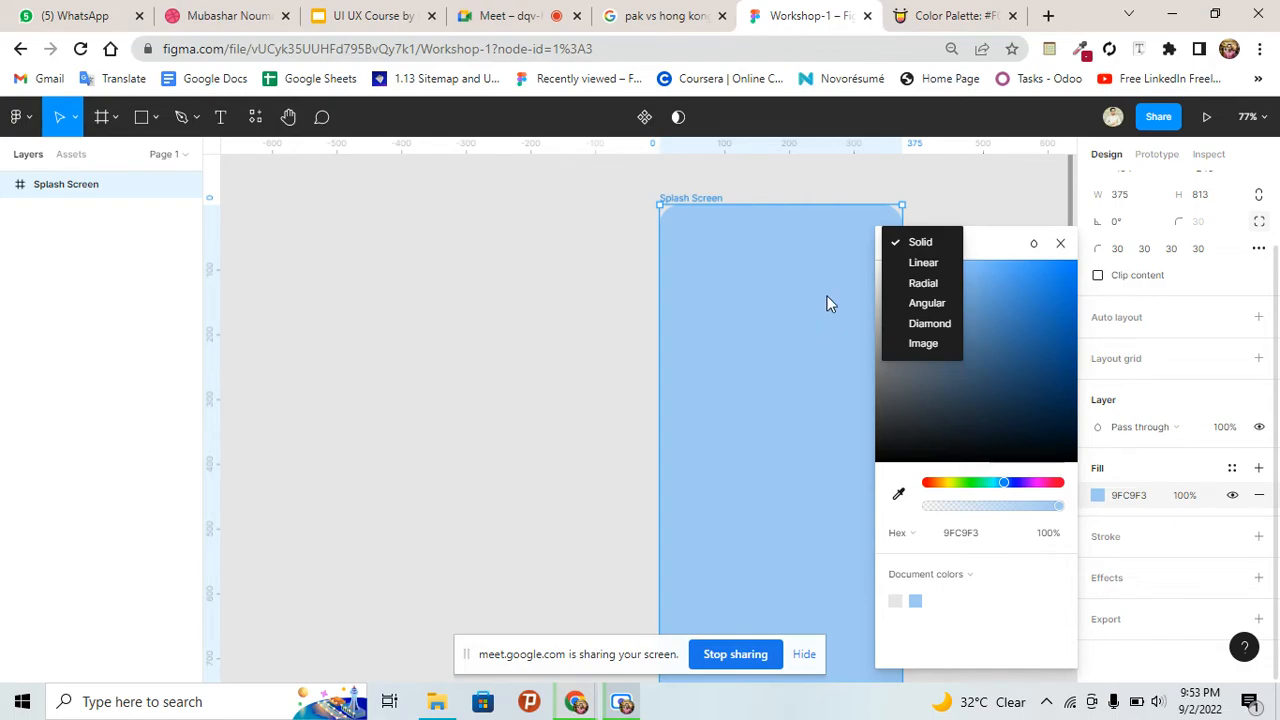
{"action": "scroll", "coordinate": [758, 303], "scroll_direction": "down", "scroll_amount": 1}
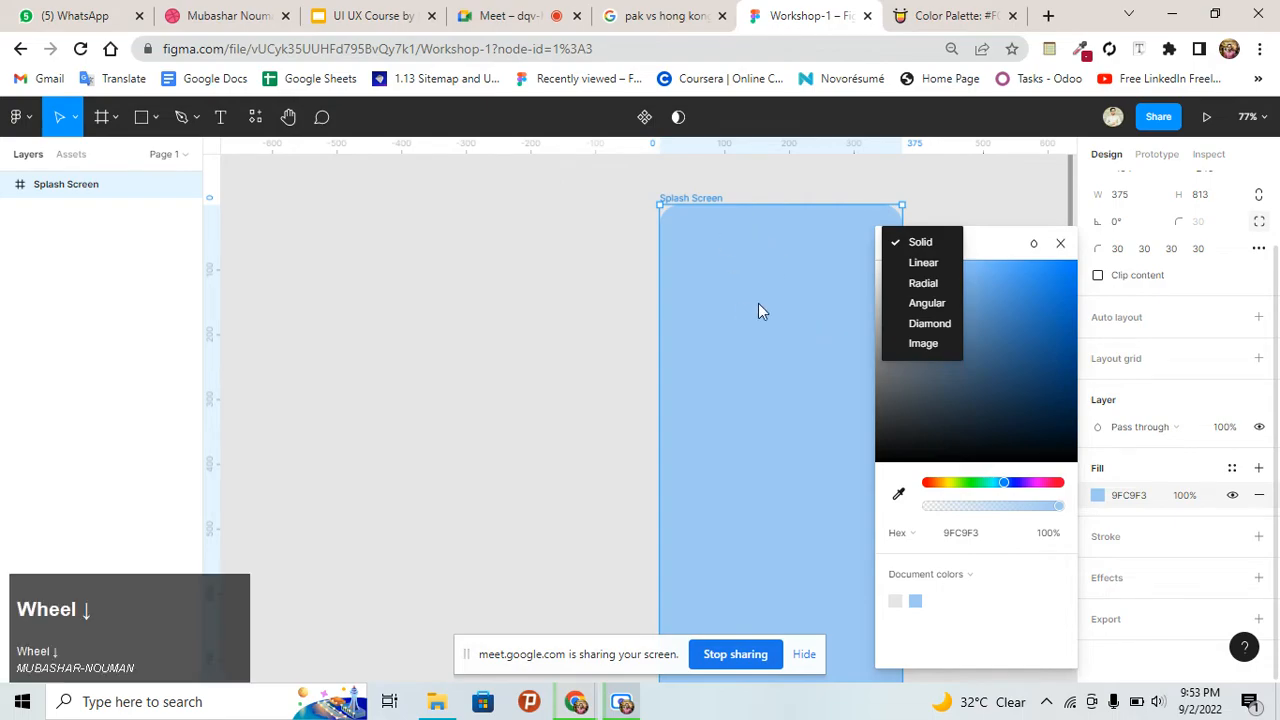
{"action": "left_click", "coordinate": [948, 263]}
Shift the linear gradient's transparent end handle slightly sideways at the bottom edge of the Splash Screen frame
{"action": "scroll", "coordinate": [751, 423], "scroll_direction": "down", "scroll_amount": 2}
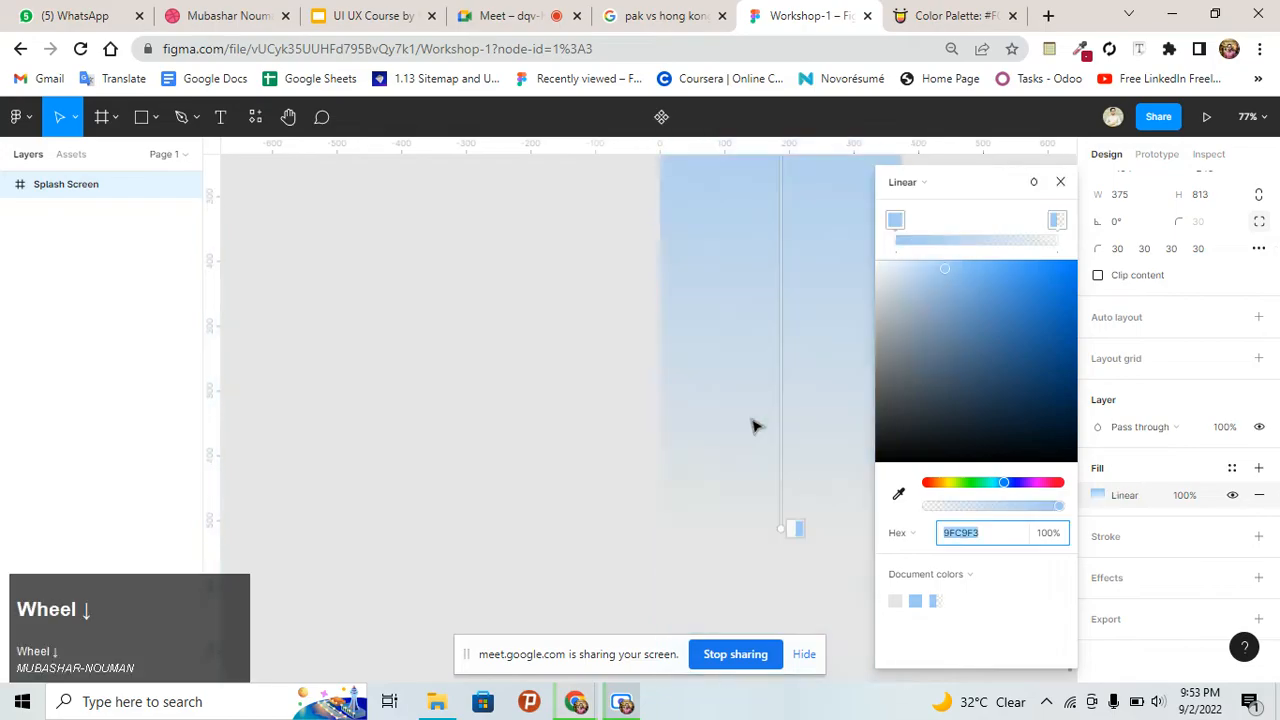
{"action": "left_click_drag", "start_coordinate": [786, 527], "coordinate": [792, 526]}
{"action": "scroll", "coordinate": [788, 420], "scroll_direction": "up", "scroll_amount": 3}
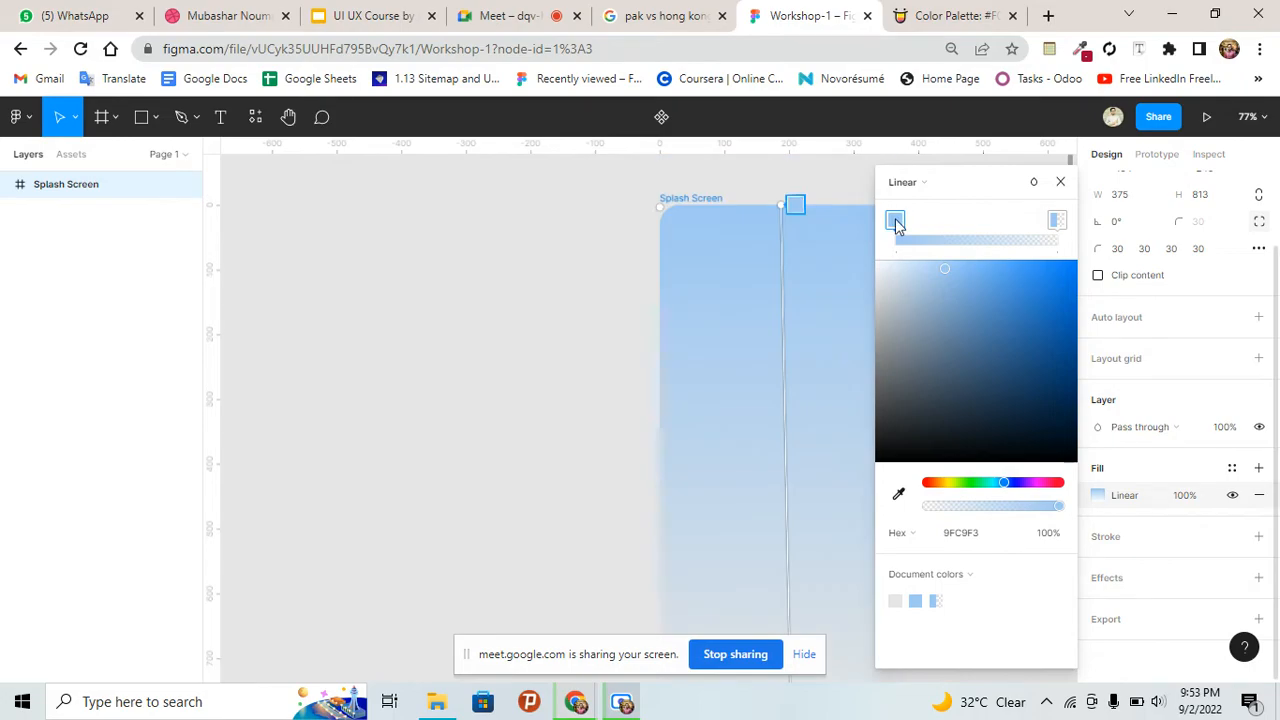
{"action": "scroll", "coordinate": [808, 368], "scroll_direction": "down", "scroll_amount": 3}
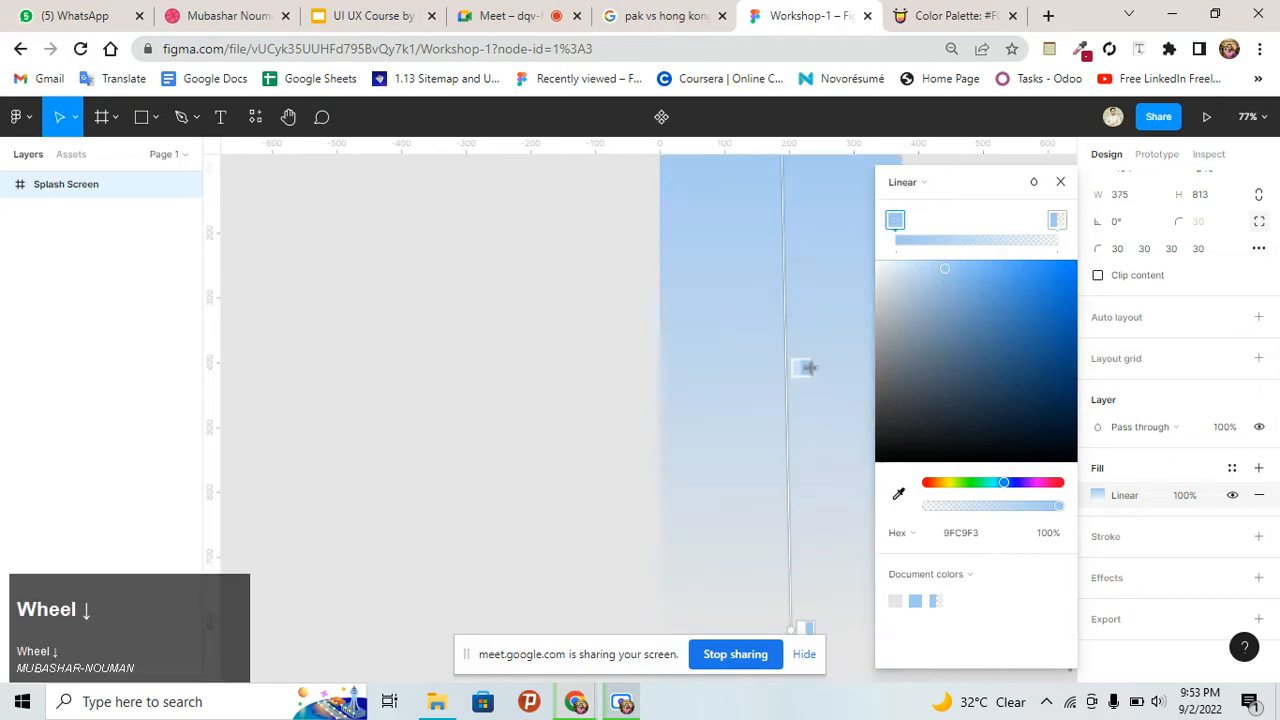
{"action": "left_click_drag", "start_coordinate": [808, 368], "coordinate": [808, 370]}
{"action": "scroll", "coordinate": [808, 370], "scroll_direction": "up", "scroll_amount": 3}
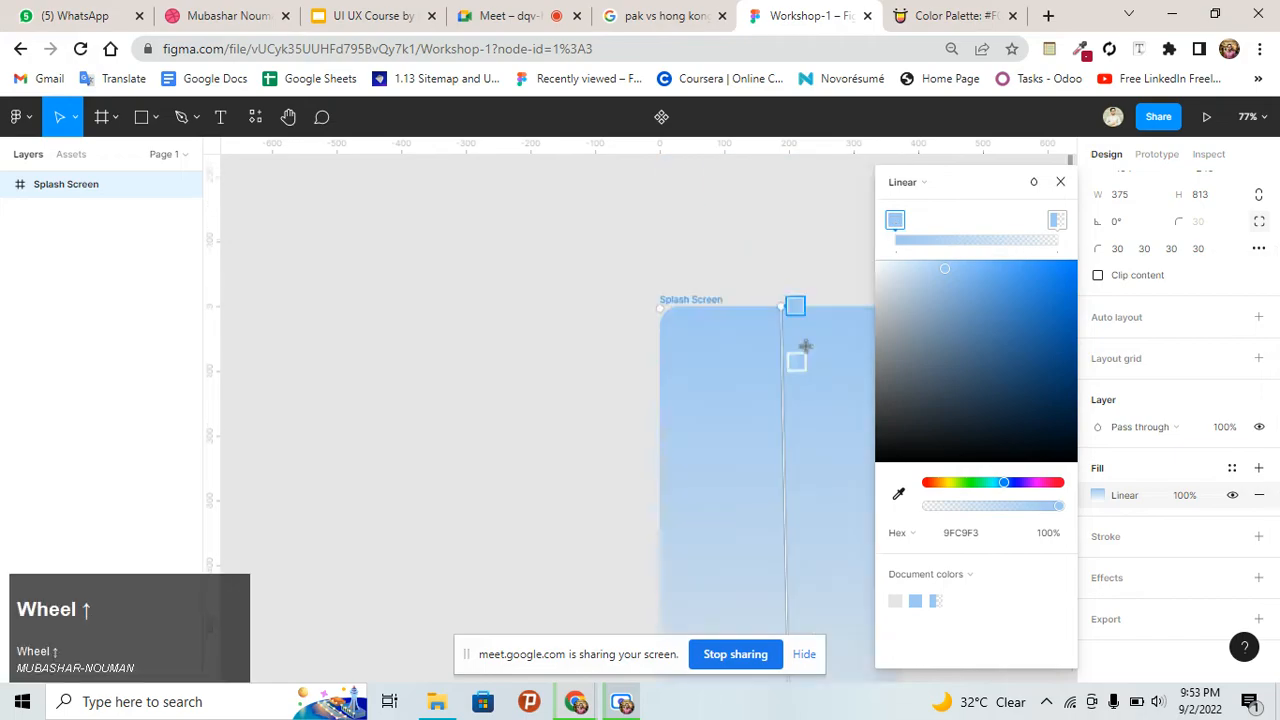
{"action": "scroll", "coordinate": [803, 343], "scroll_direction": "down", "scroll_amount": 3}
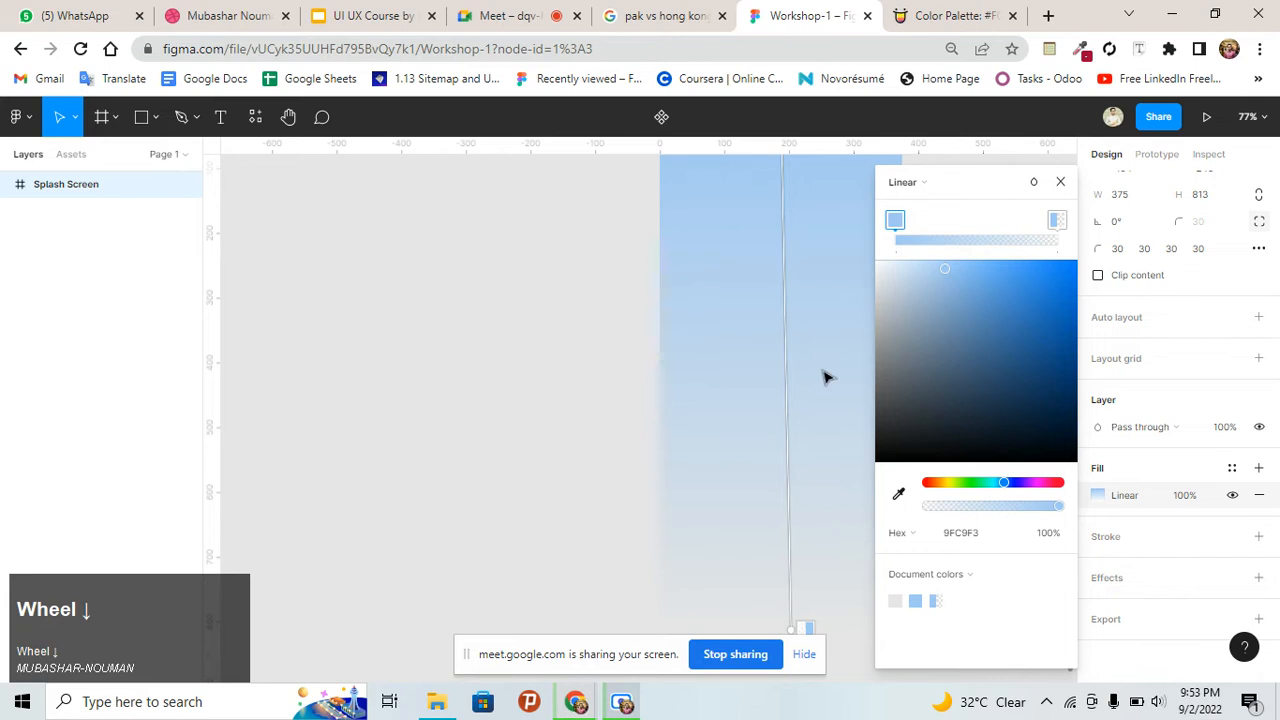
{"action": "scroll", "coordinate": [831, 414], "scroll_direction": "up", "scroll_amount": 3}
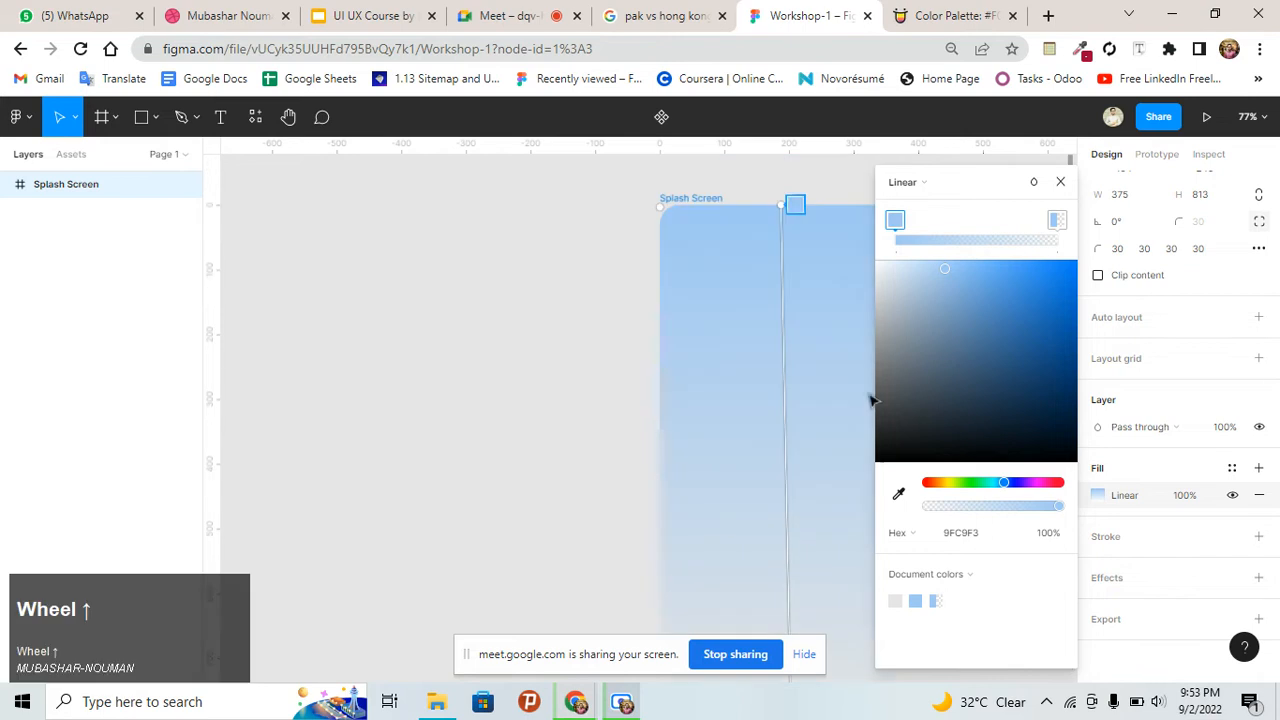
Select the gradient's solid blue stop and move its handle well above the Splash Screen frame's top edge
{"action": "left_click", "coordinate": [895, 219]}
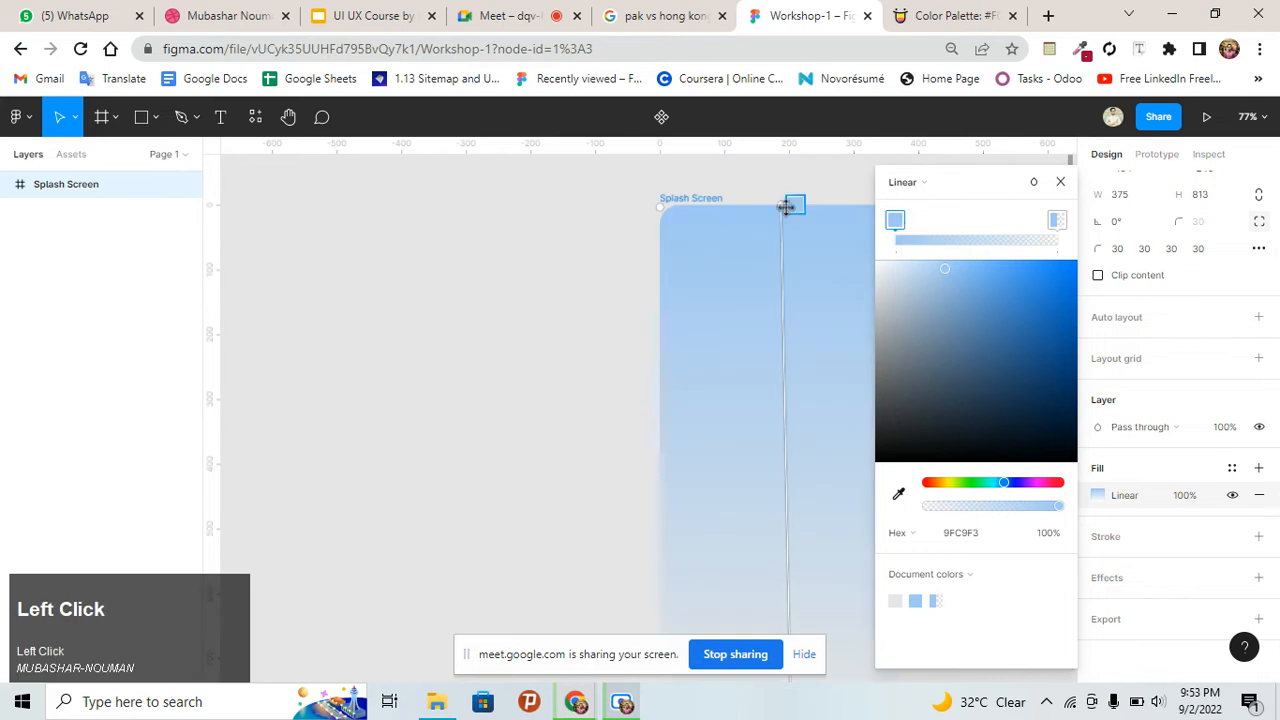
{"action": "left_click_drag", "start_coordinate": [789, 206], "coordinate": [821, 362]}
{"action": "scroll", "coordinate": [711, 391], "scroll_direction": "down", "scroll_amount": 3}
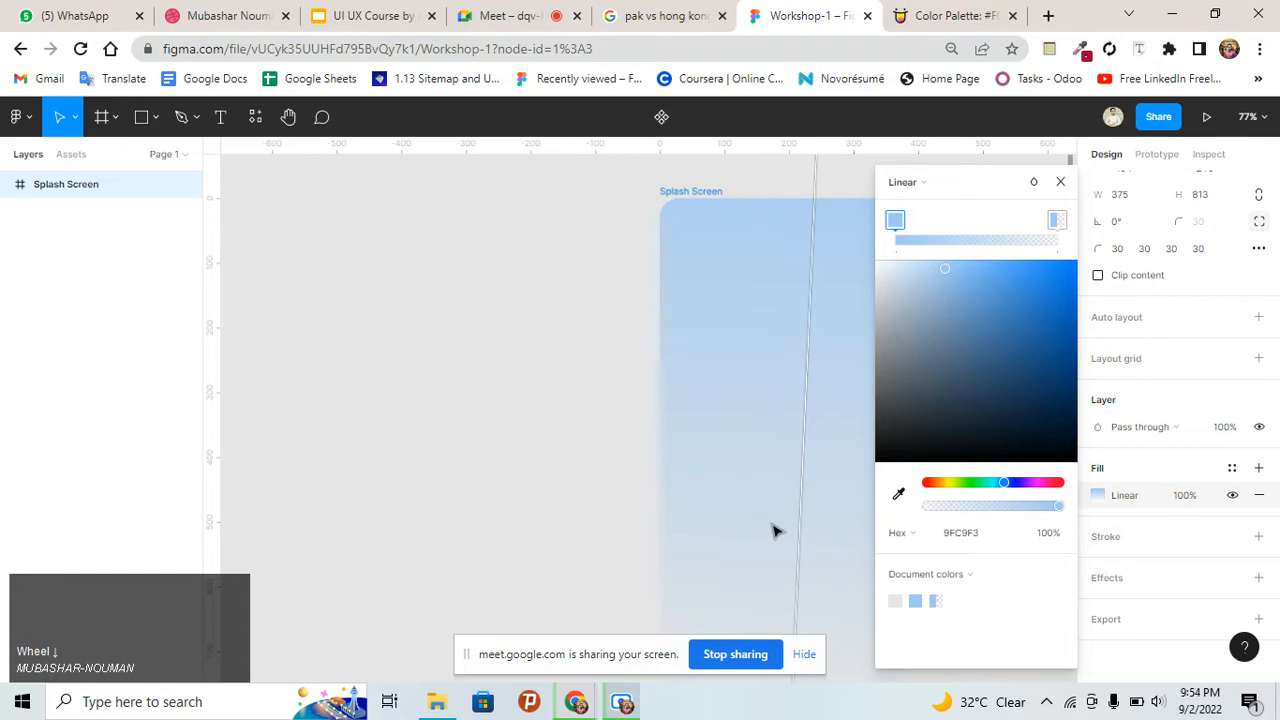
{"action": "scroll", "coordinate": [777, 254], "scroll_direction": "up", "scroll_amount": 3}
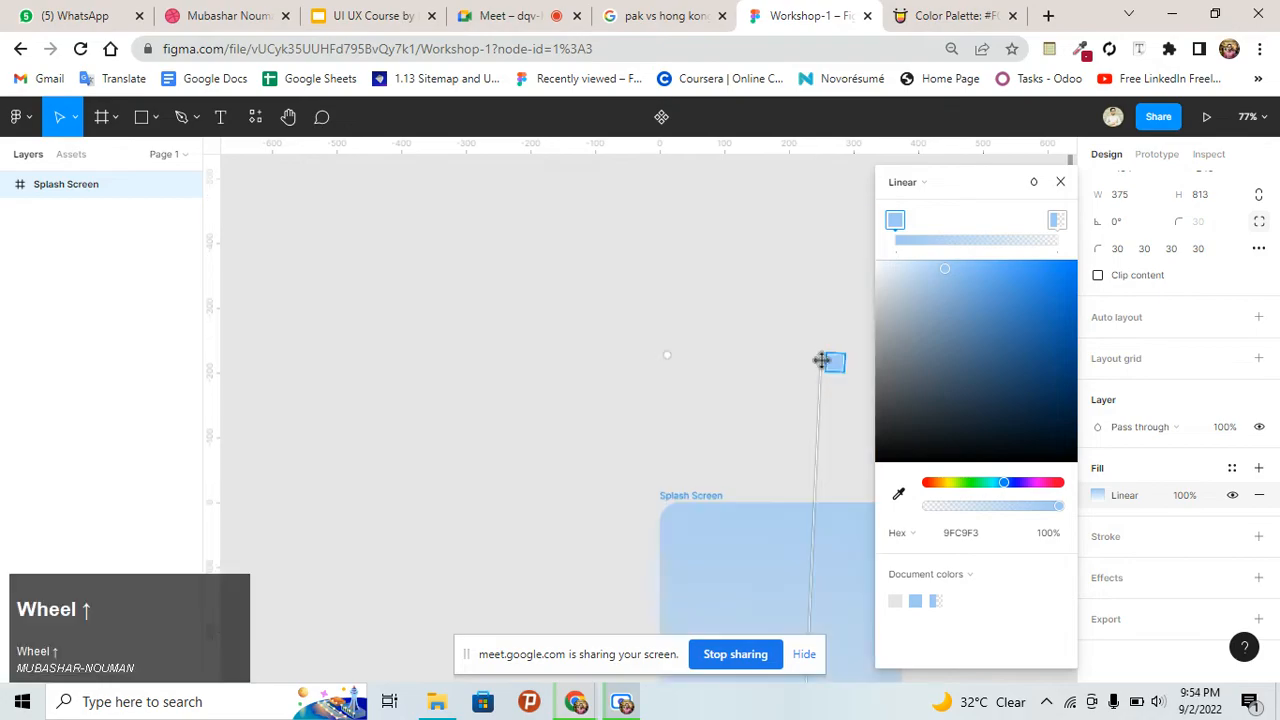
Bring the gradient's blue start handle back inside the frame, about 100 px below its top edge
{"action": "left_click_drag", "start_coordinate": [823, 362], "coordinate": [803, 514]}
{"action": "scroll", "coordinate": [743, 375], "scroll_direction": "down", "scroll_amount": 2}
{"action": "scroll", "coordinate": [743, 375], "scroll_direction": "up", "scroll_amount": 2}
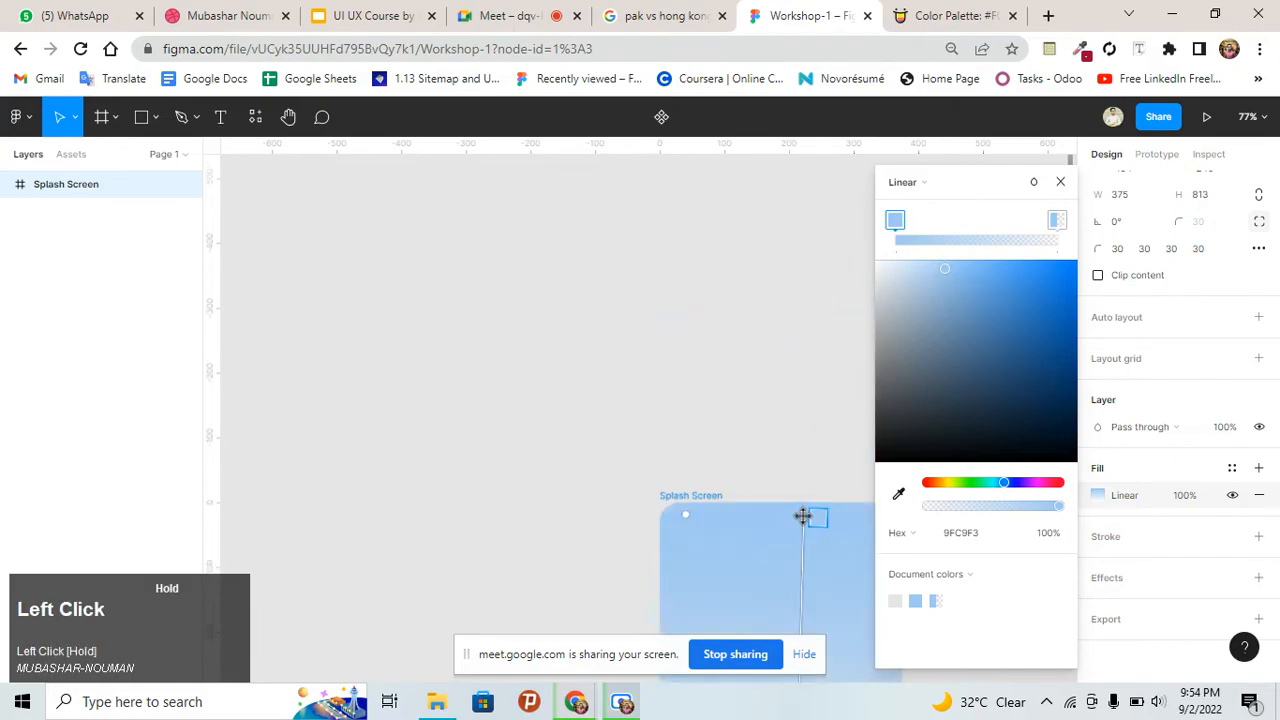
{"action": "scroll", "coordinate": [746, 434], "scroll_direction": "down", "scroll_amount": 2}
{"action": "left_click_drag", "start_coordinate": [803, 311], "coordinate": [812, 369]}
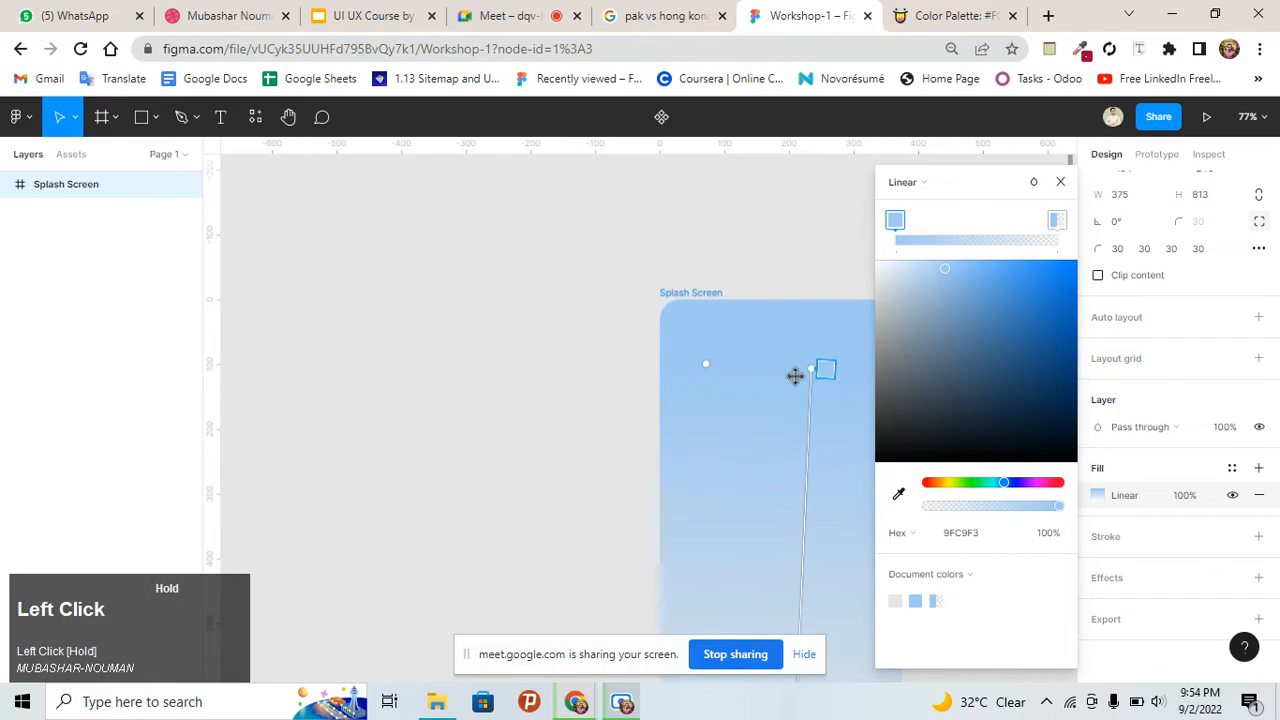
Move the gradient's blue start handle to the frame's right edge near mid-height so the gradient runs diagonally
{"action": "scroll", "coordinate": [510, 363], "scroll_direction": "right", "scroll_amount": 1}
{"action": "scroll", "coordinate": [512, 365], "scroll_direction": "right", "scroll_amount": 3}
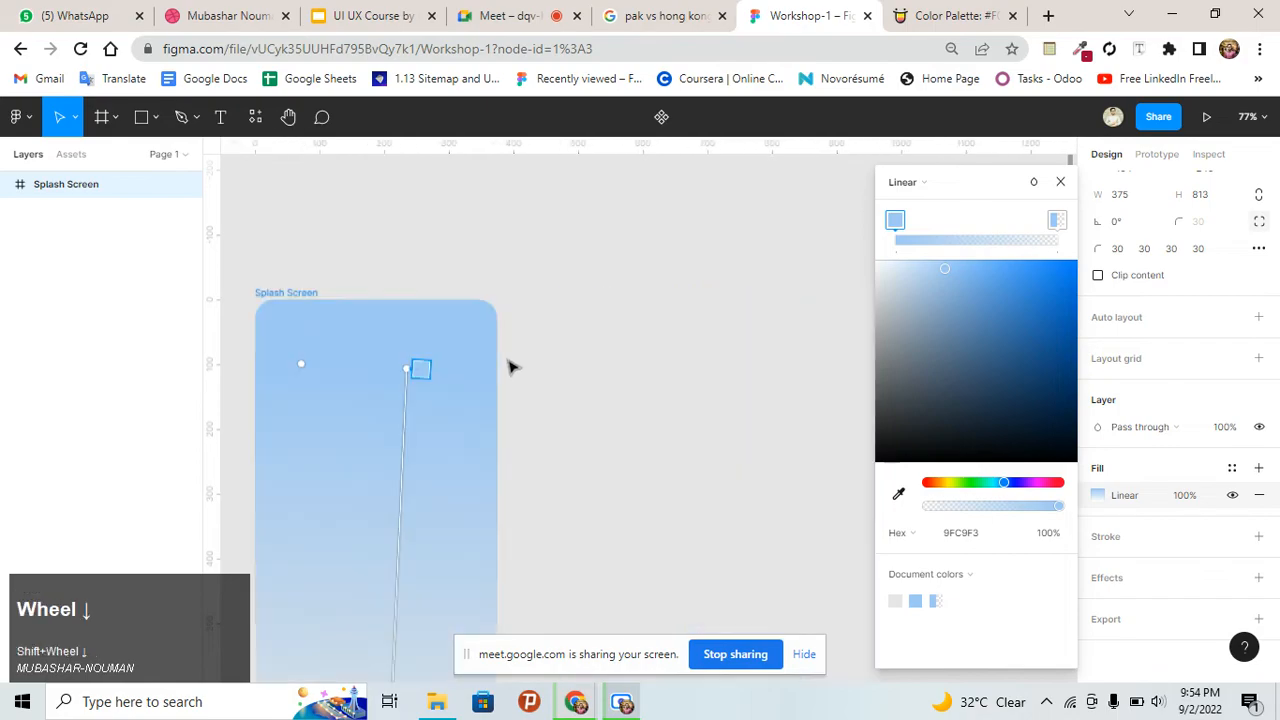
{"action": "scroll", "coordinate": [600, 370], "scroll_direction": "left", "scroll_amount": 1}
{"action": "scroll", "coordinate": [677, 373], "scroll_direction": "left", "scroll_amount": 1}
{"action": "scroll", "coordinate": [677, 373], "scroll_direction": "right", "scroll_amount": 1}
{"action": "scroll", "coordinate": [700, 376], "scroll_direction": "down", "scroll_amount": 3}
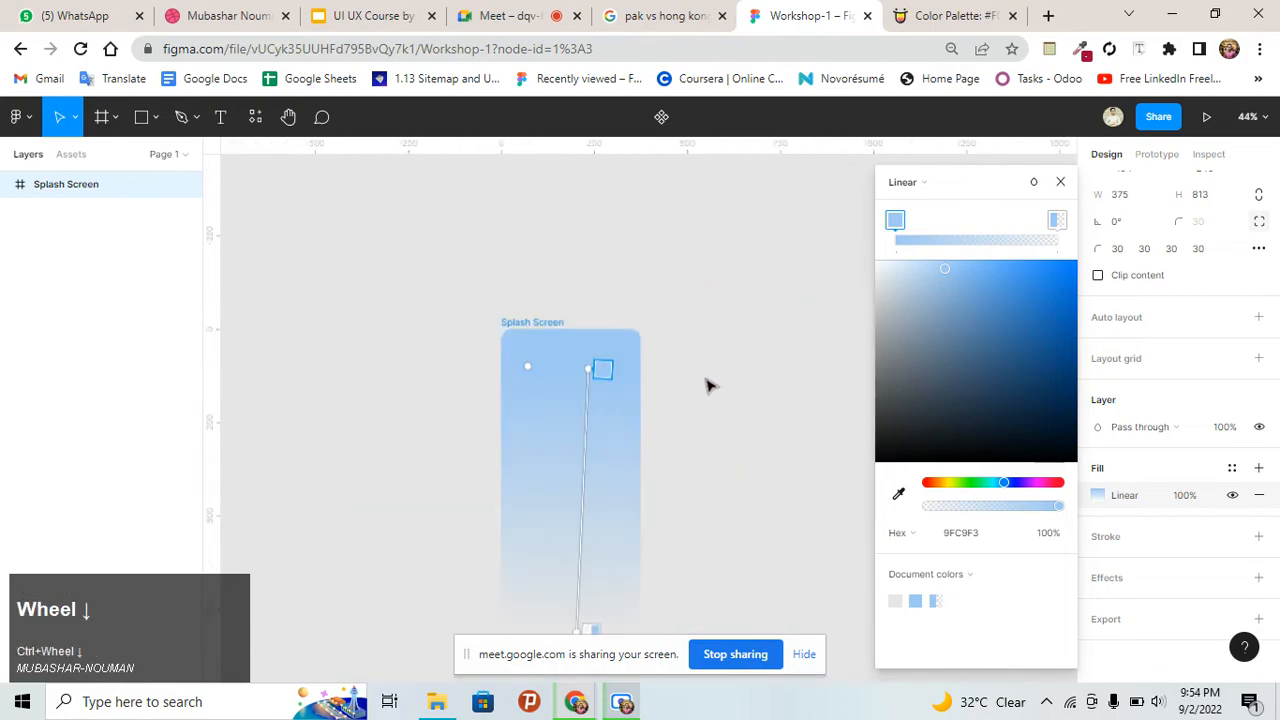
{"action": "scroll", "coordinate": [640, 420], "scroll_direction": "up", "scroll_amount": 1}
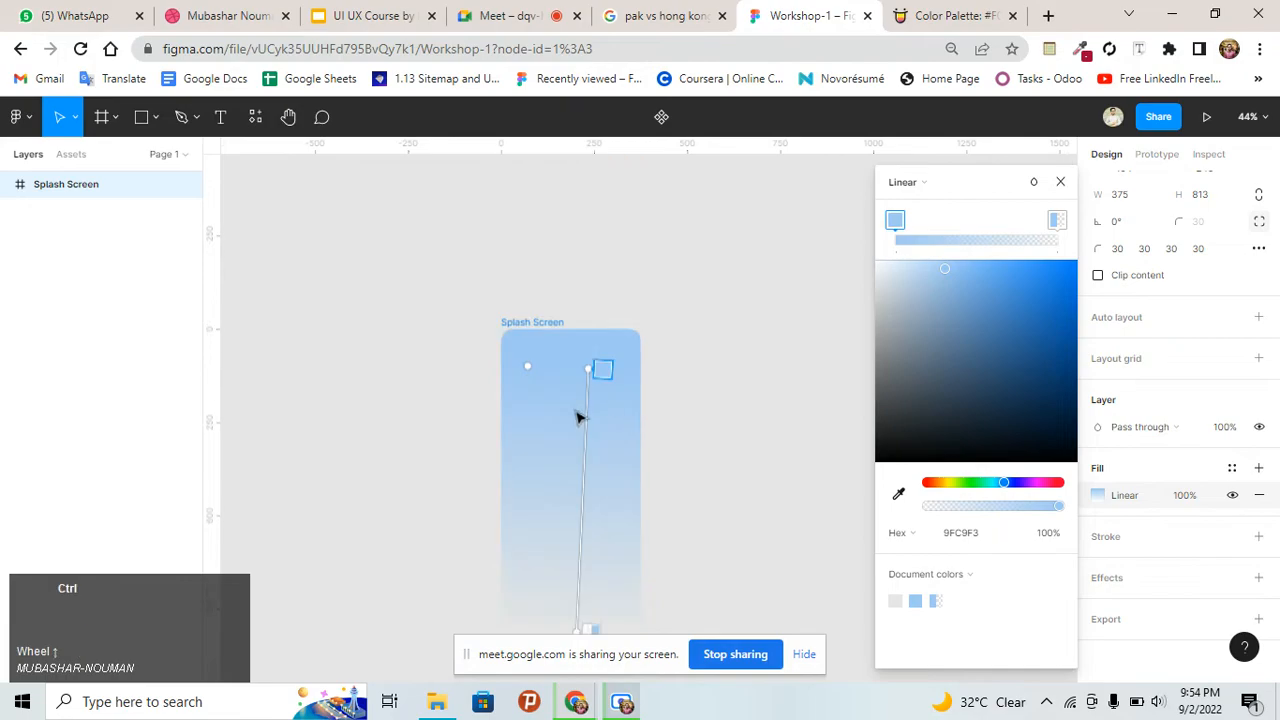
{"action": "scroll", "coordinate": [588, 421], "scroll_direction": "up", "scroll_amount": 2}
{"action": "left_click_drag", "start_coordinate": [610, 258], "coordinate": [662, 390]}
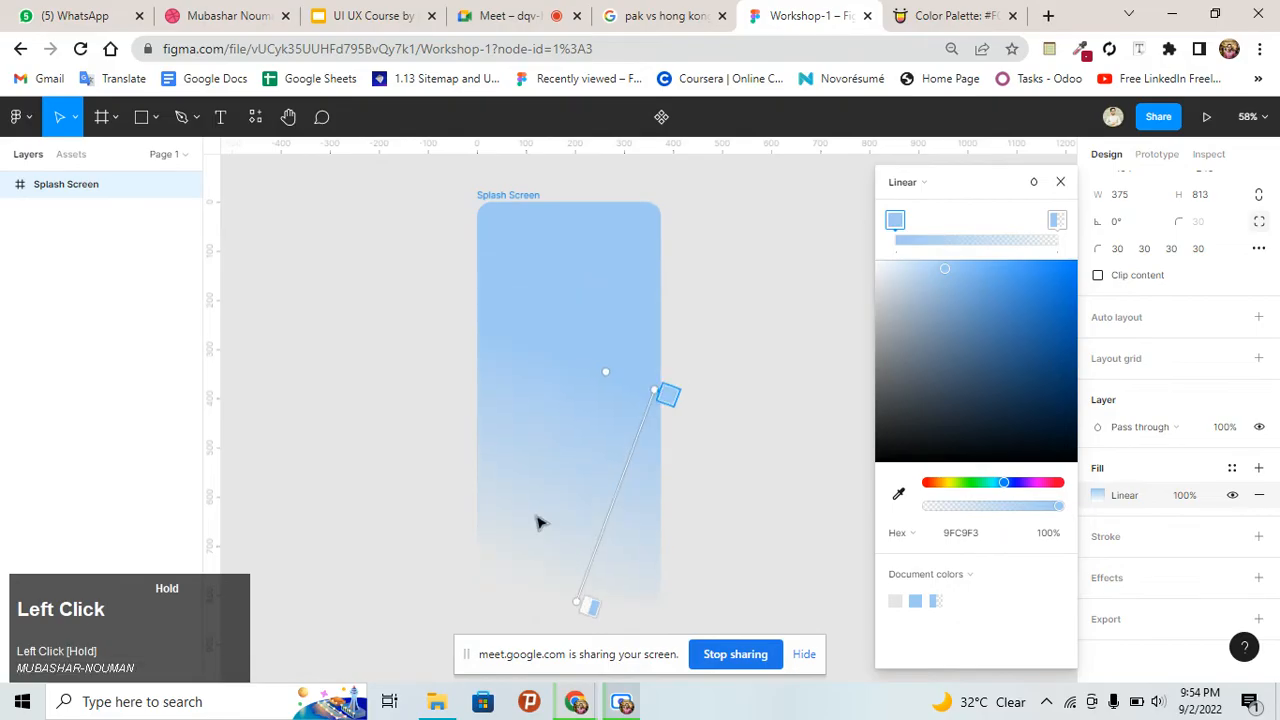
Reverse the gradient by placing its transparent end handle at the frame's top center and its blue start handle at the bottom center
{"action": "left_click_drag", "start_coordinate": [577, 603], "coordinate": [574, 204]}
{"action": "right_click", "coordinate": [580, 224]}
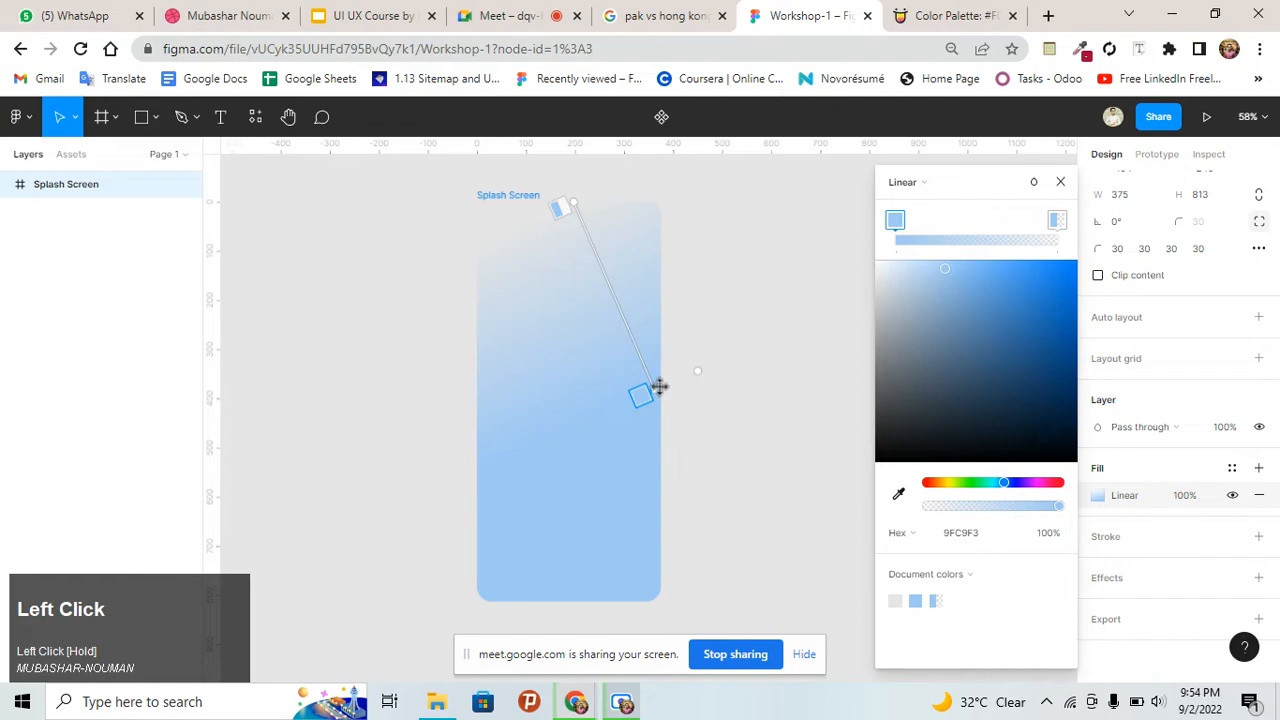
{"action": "mouse_move", "coordinate": [655, 389]}
{"action": "left_mouse_down"}
{"action": "mouse_move", "coordinate": [667, 395]}
{"action": "mouse_move", "coordinate": [664, 437]}
{"action": "mouse_move", "coordinate": [665, 402]}
{"action": "left_mouse_up"}
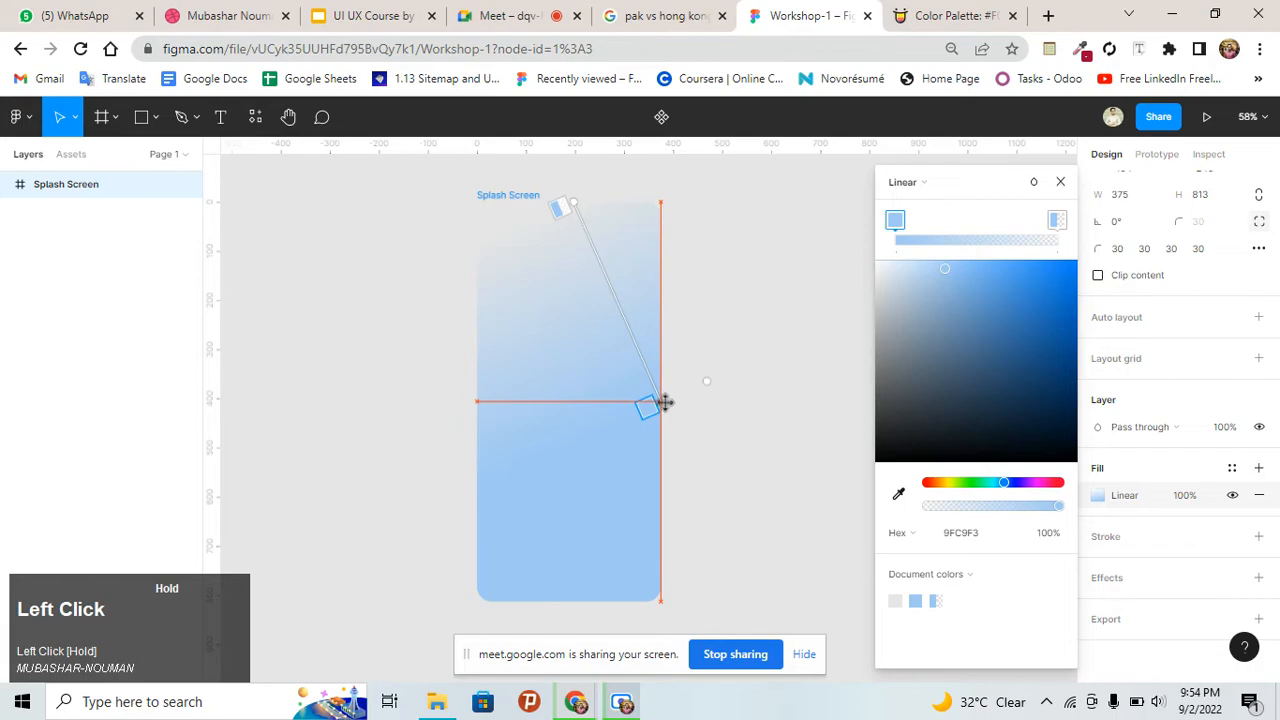
{"action": "left_click_drag", "start_coordinate": [665, 402], "coordinate": [572, 594]}
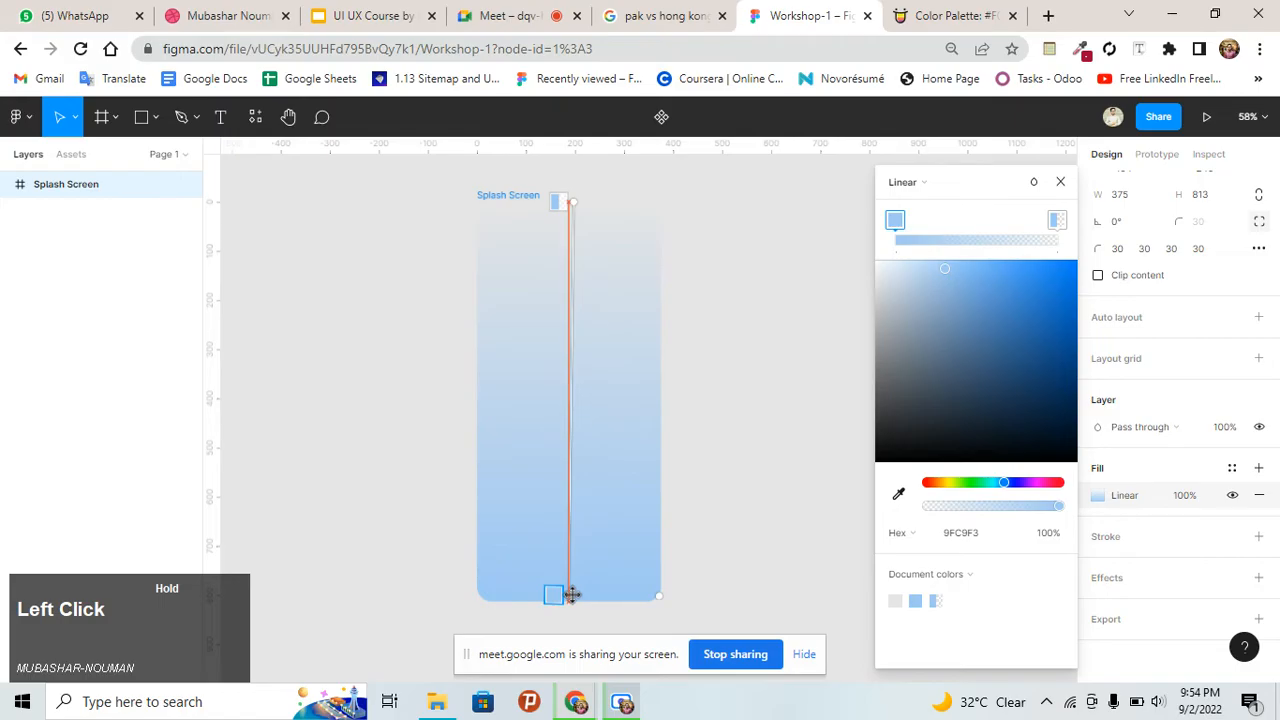
{"action": "right_click", "coordinate": [572, 594]}
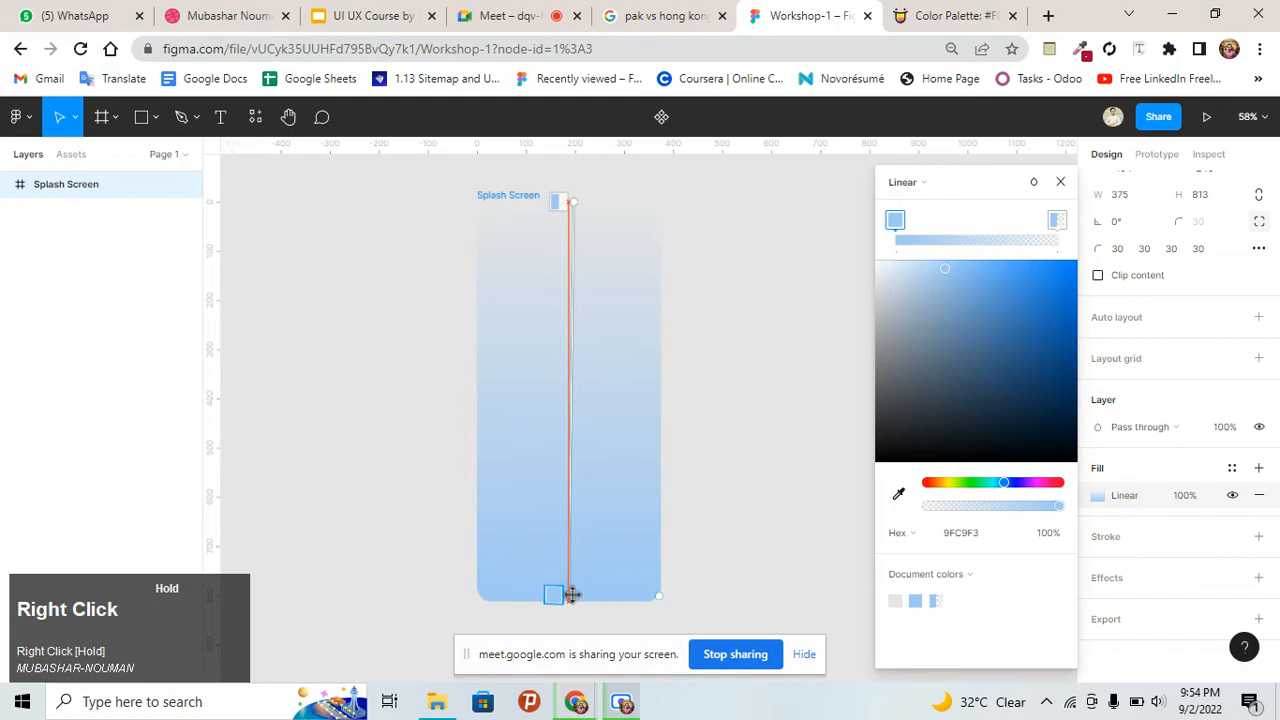
Set the gradient's transparent end stop to 100% opacity and recolor it pink, E7ADD6
{"action": "left_click_drag", "start_coordinate": [572, 594], "coordinate": [571, 594]}
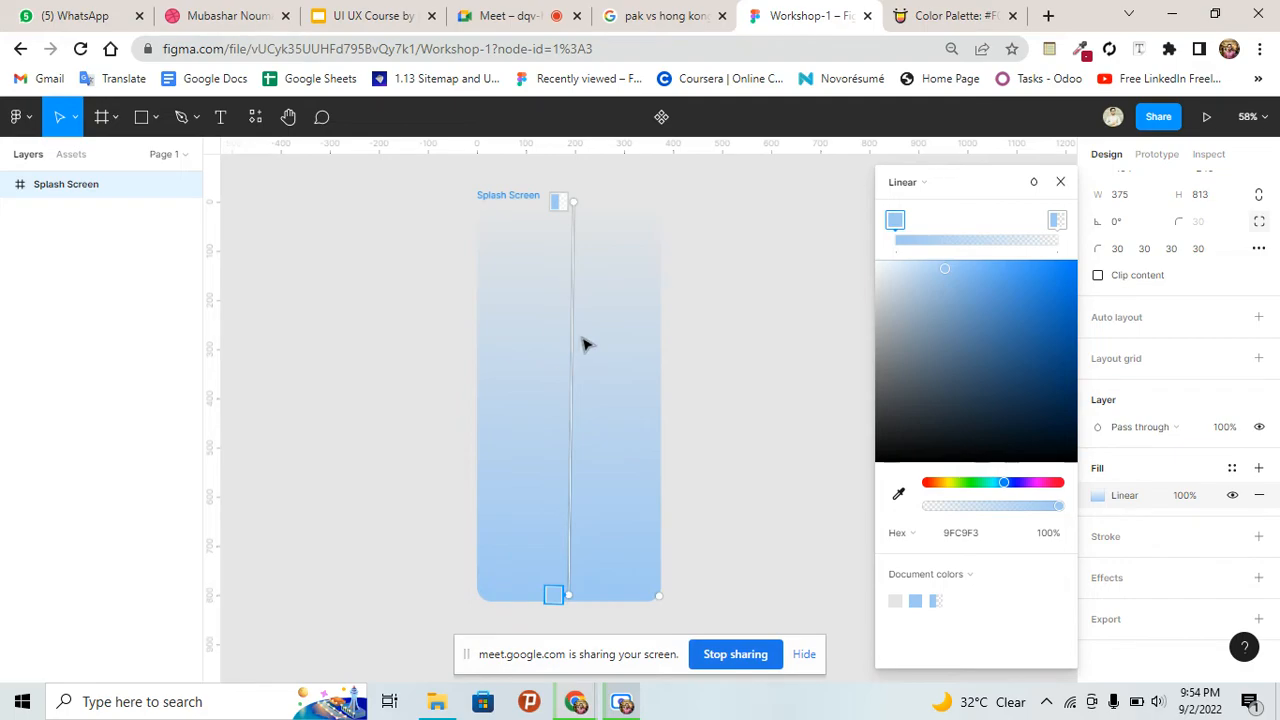
{"action": "left_click", "coordinate": [613, 362]}
{"action": "left_click", "coordinate": [1058, 221]}
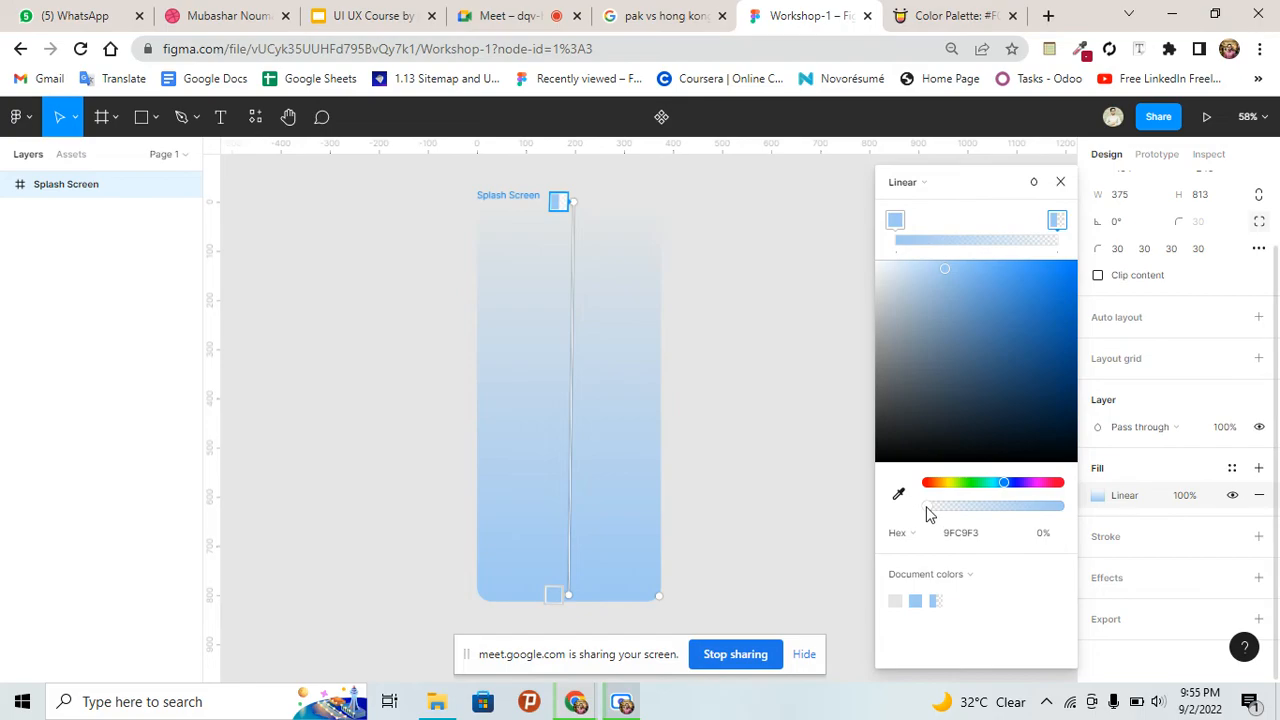
{"action": "left_click_drag", "start_coordinate": [931, 515], "coordinate": [1103, 530]}
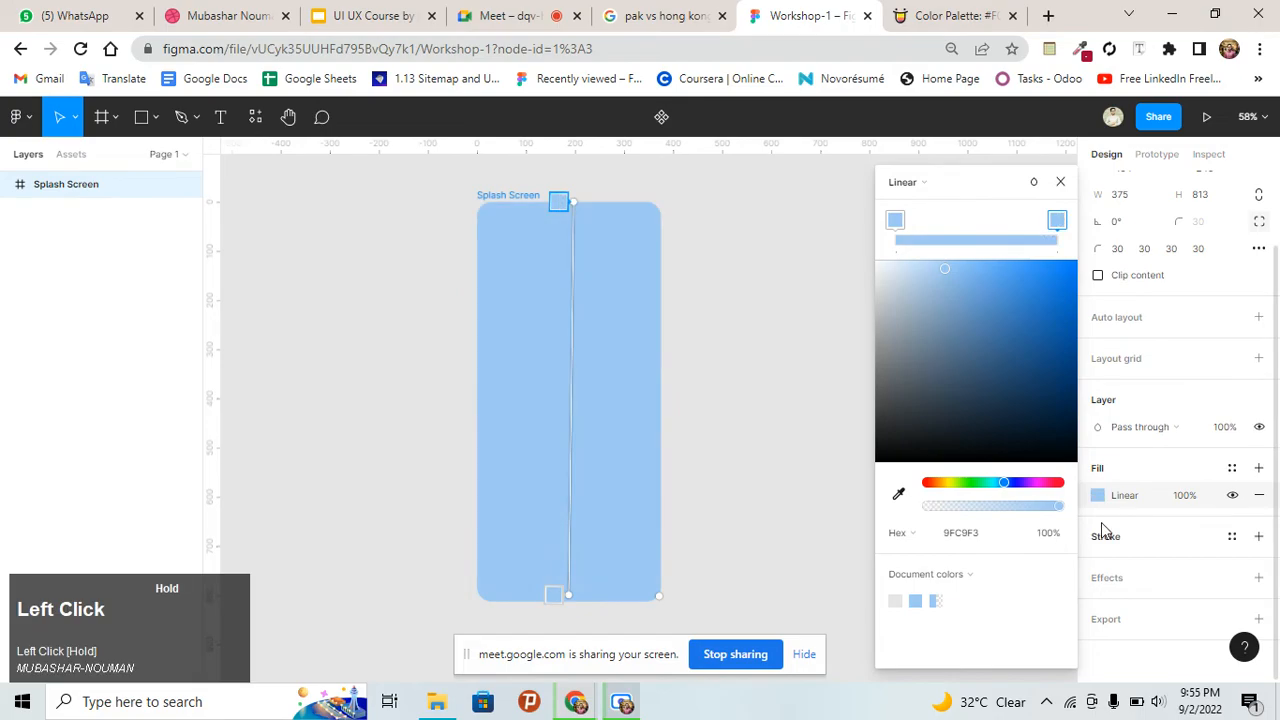
{"action": "left_click", "coordinate": [1043, 482]}
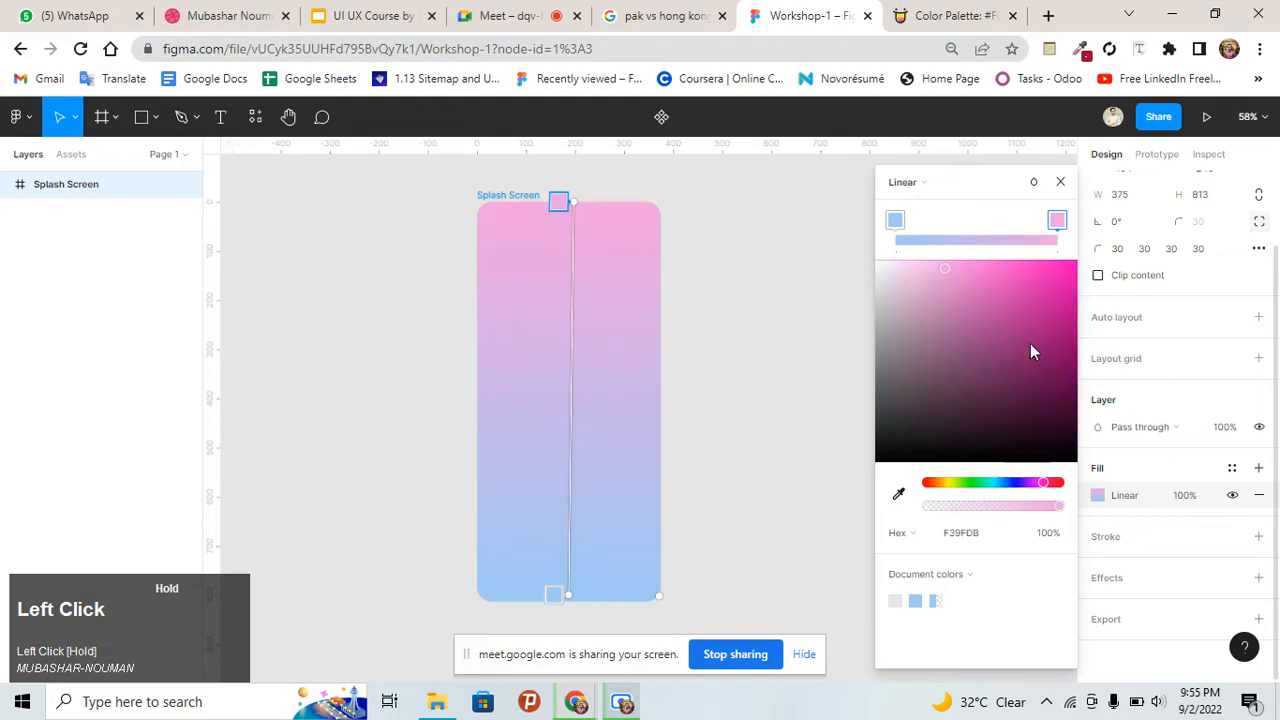
{"action": "left_click_drag", "start_coordinate": [1016, 312], "coordinate": [927, 284]}
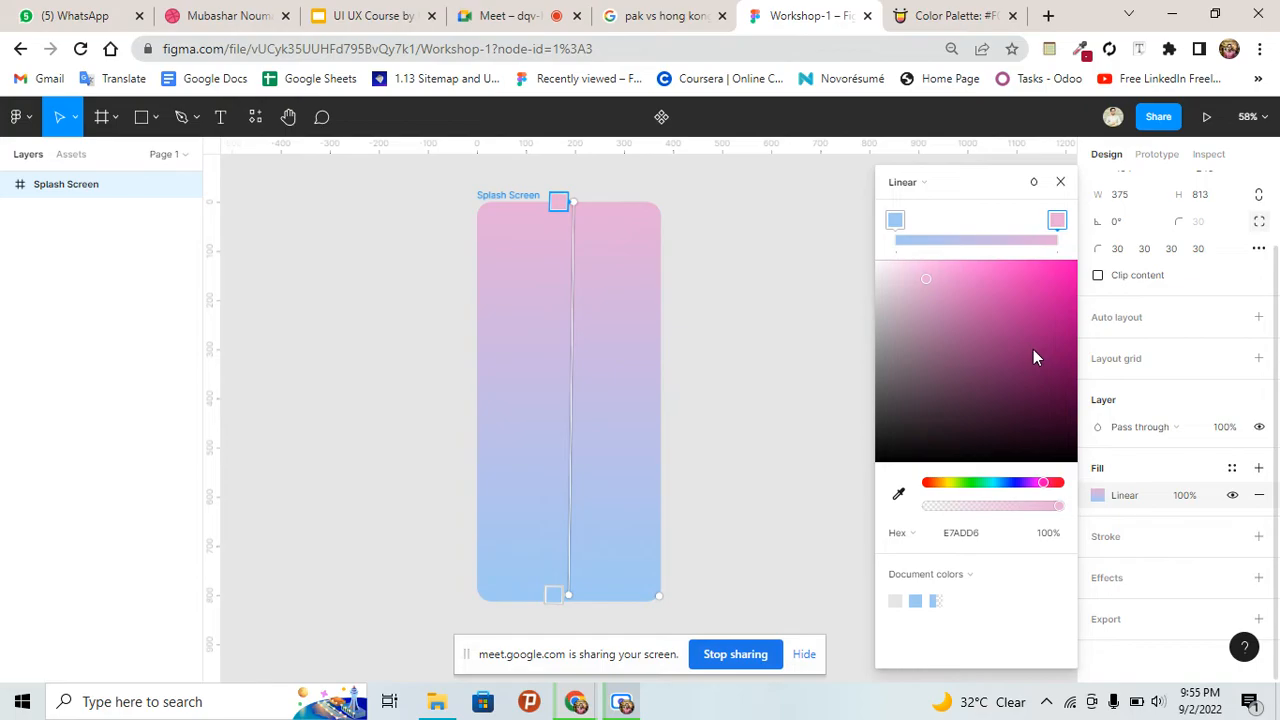
Add a yellow FFF59F stop at the middle of the gradient and one extra stop on each side of it
{"action": "left_click", "coordinate": [980, 234]}
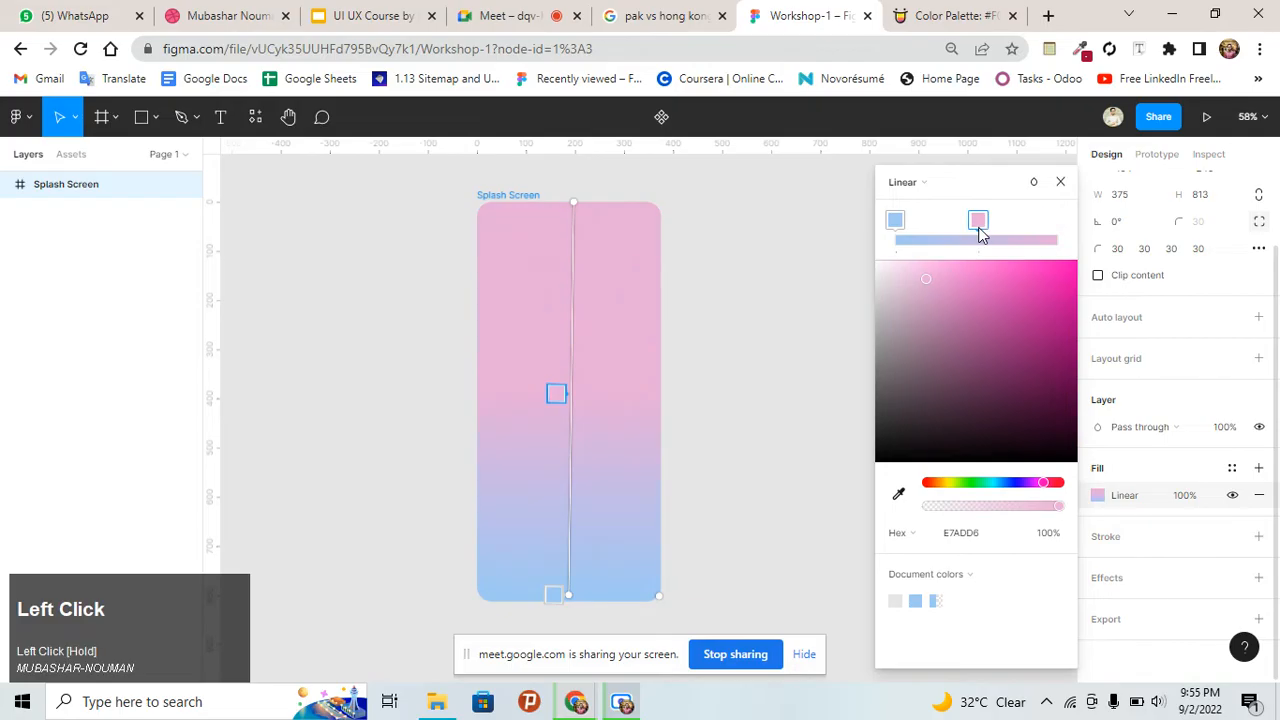
{"action": "left_click_drag", "start_coordinate": [980, 230], "coordinate": [1015, 250]}
{"action": "left_click", "coordinate": [981, 242]}
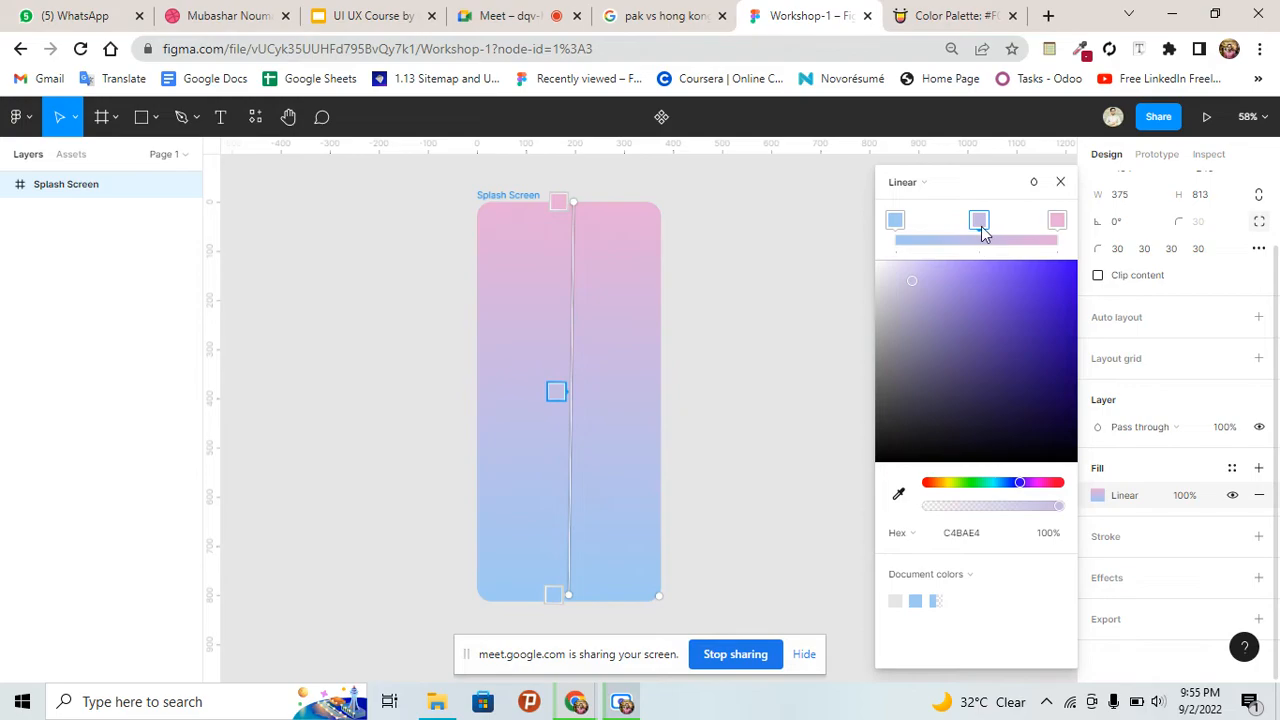
{"action": "left_click", "coordinate": [981, 225]}
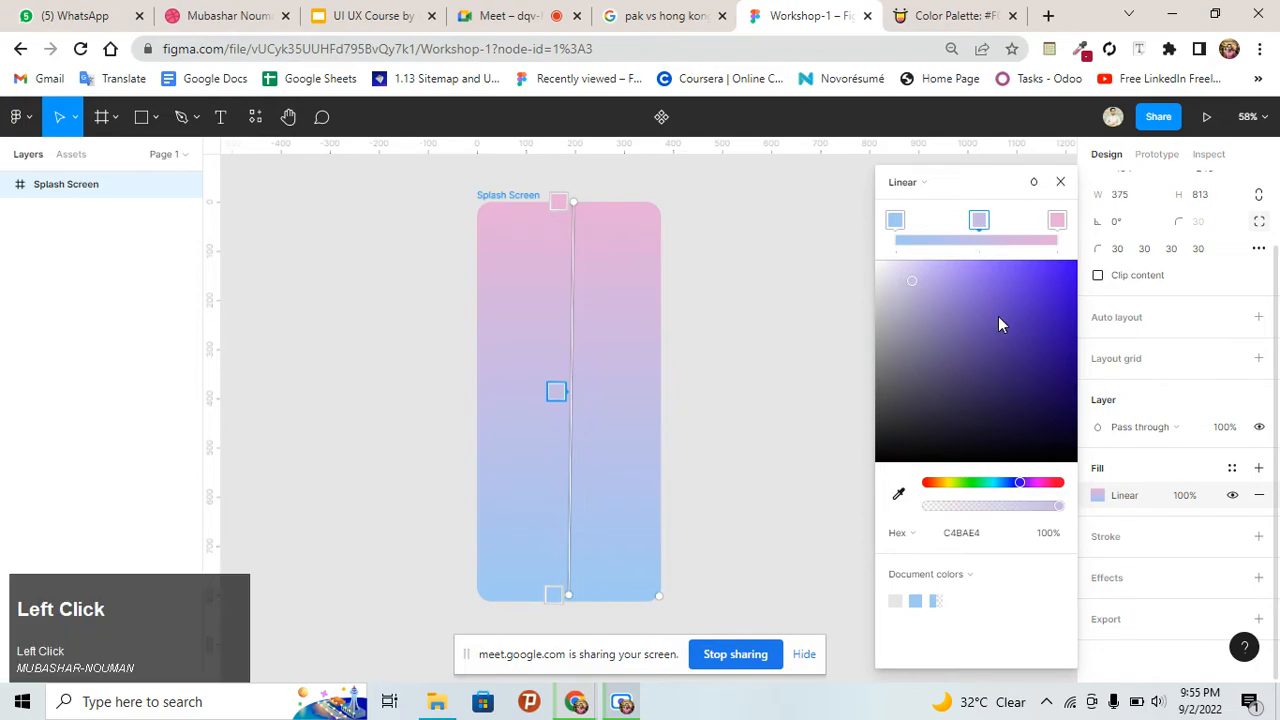
{"action": "left_click_drag", "start_coordinate": [998, 316], "coordinate": [1054, 317]}
{"action": "left_click_drag", "start_coordinate": [958, 483], "coordinate": [947, 484]}
{"action": "left_click_drag", "start_coordinate": [993, 360], "coordinate": [955, 207]}
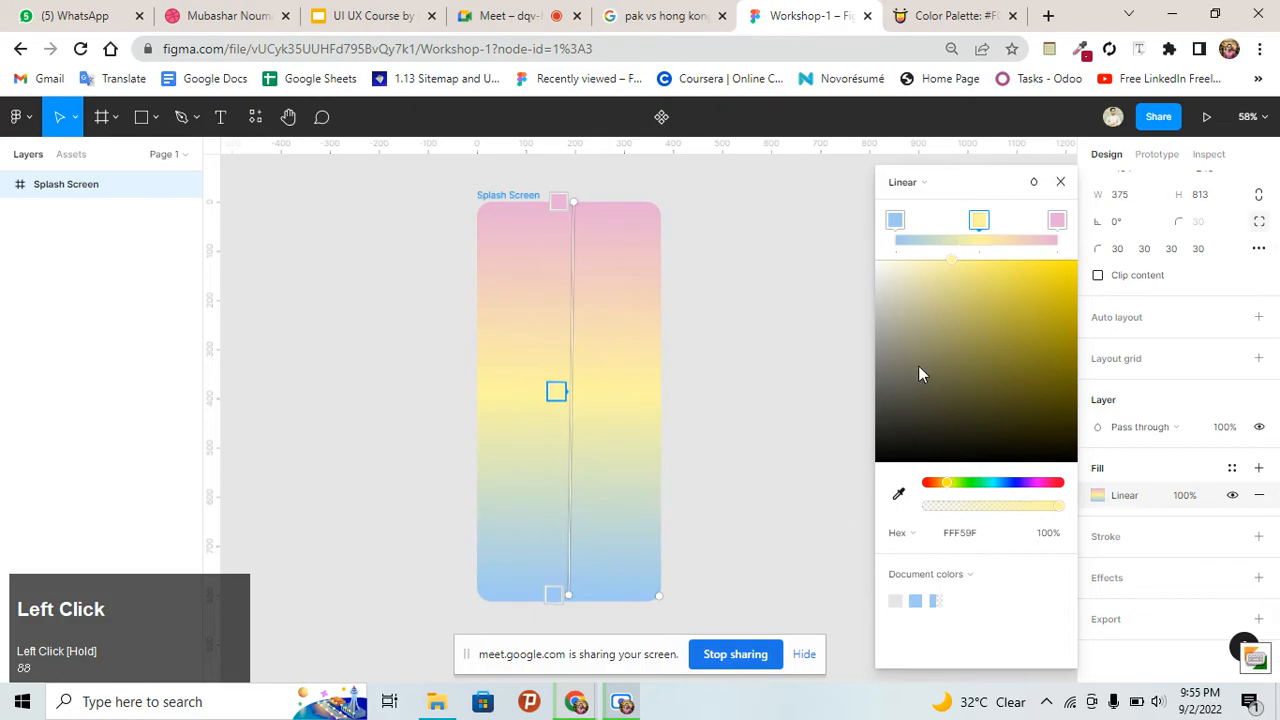
{"action": "left_click", "coordinate": [1019, 241]}
{"action": "left_click", "coordinate": [934, 249]}
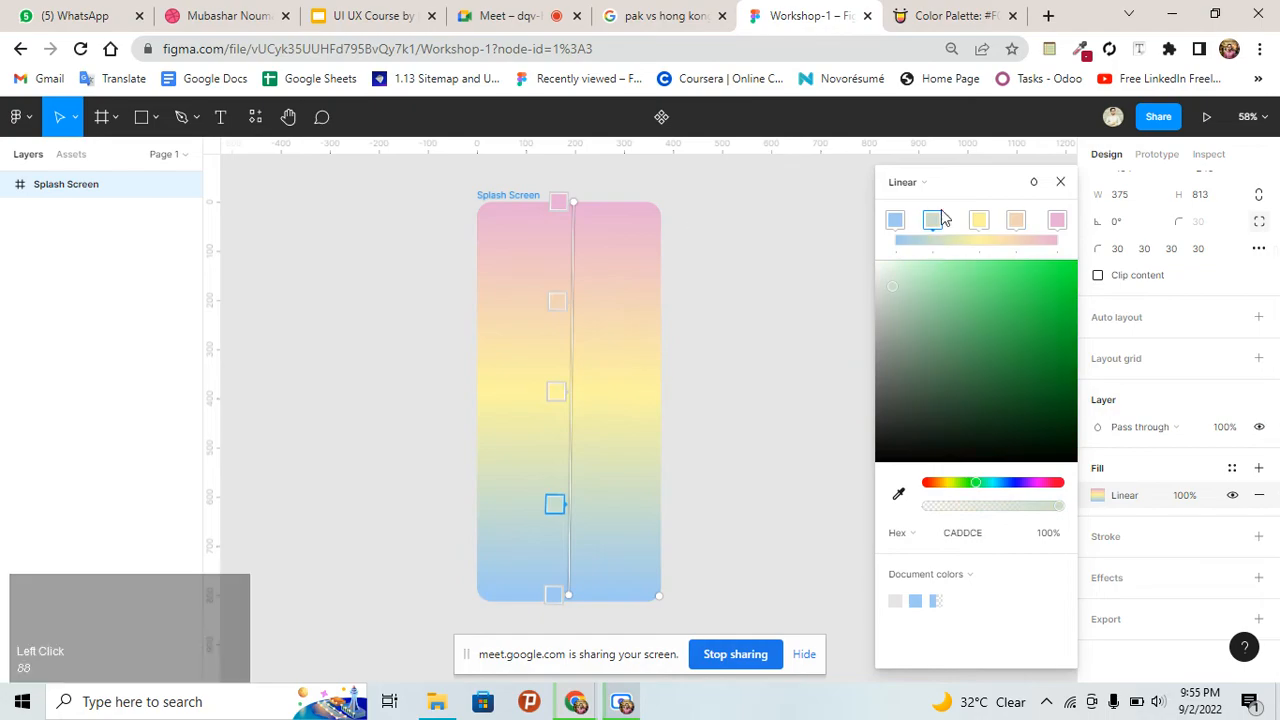
Try the Solid fill type on the Splash Screen frame and change the fill to a Radial gradient
{"action": "left_click", "coordinate": [922, 183]}
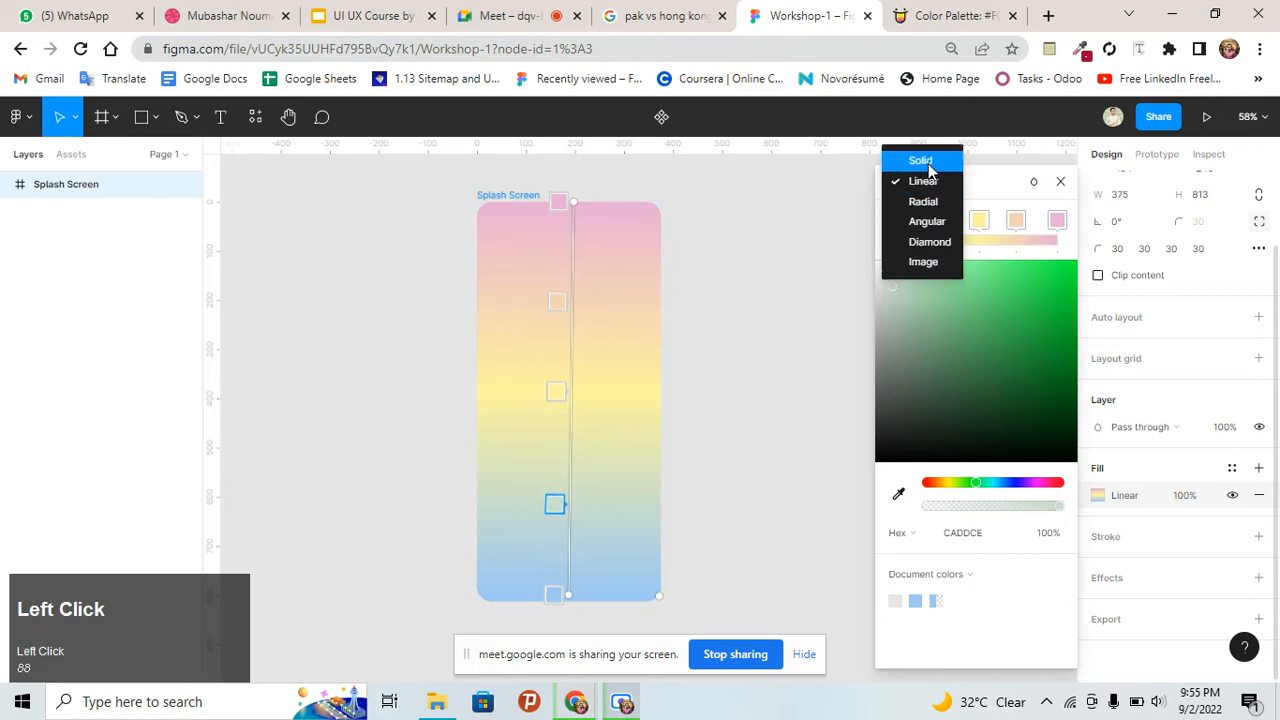
{"action": "left_click", "coordinate": [921, 161]}
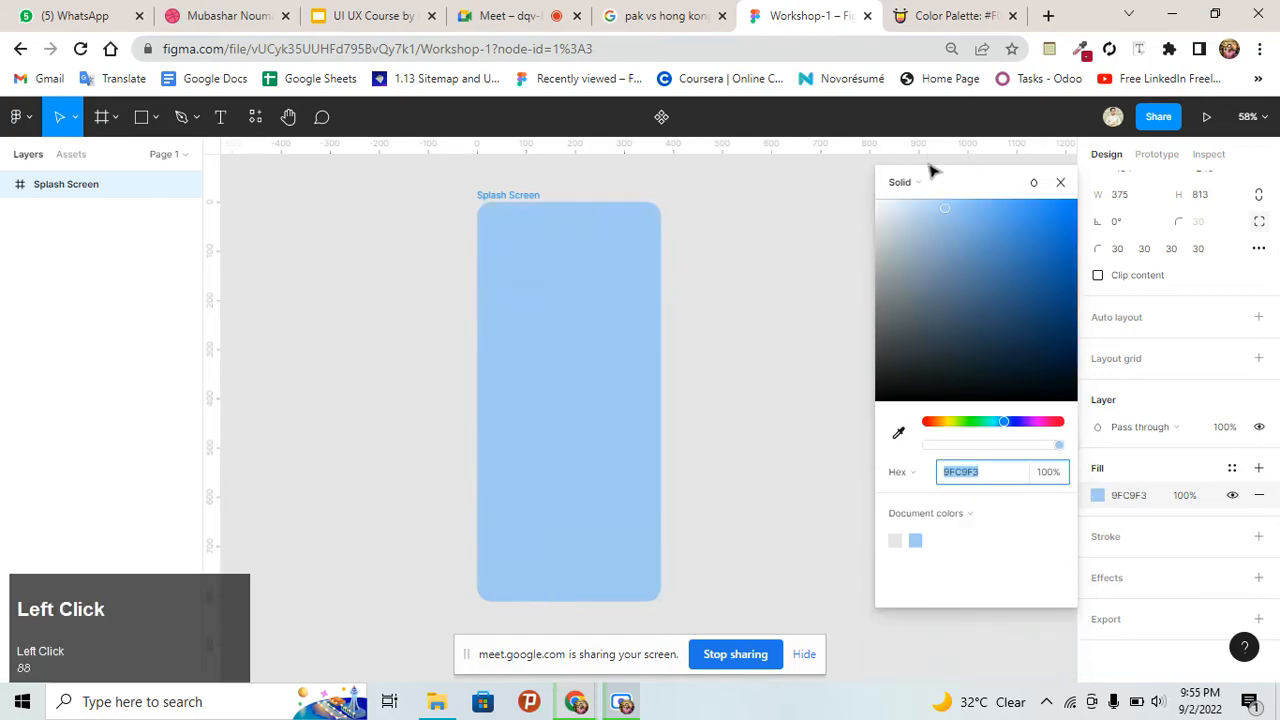
{"action": "left_click", "coordinate": [925, 176]}
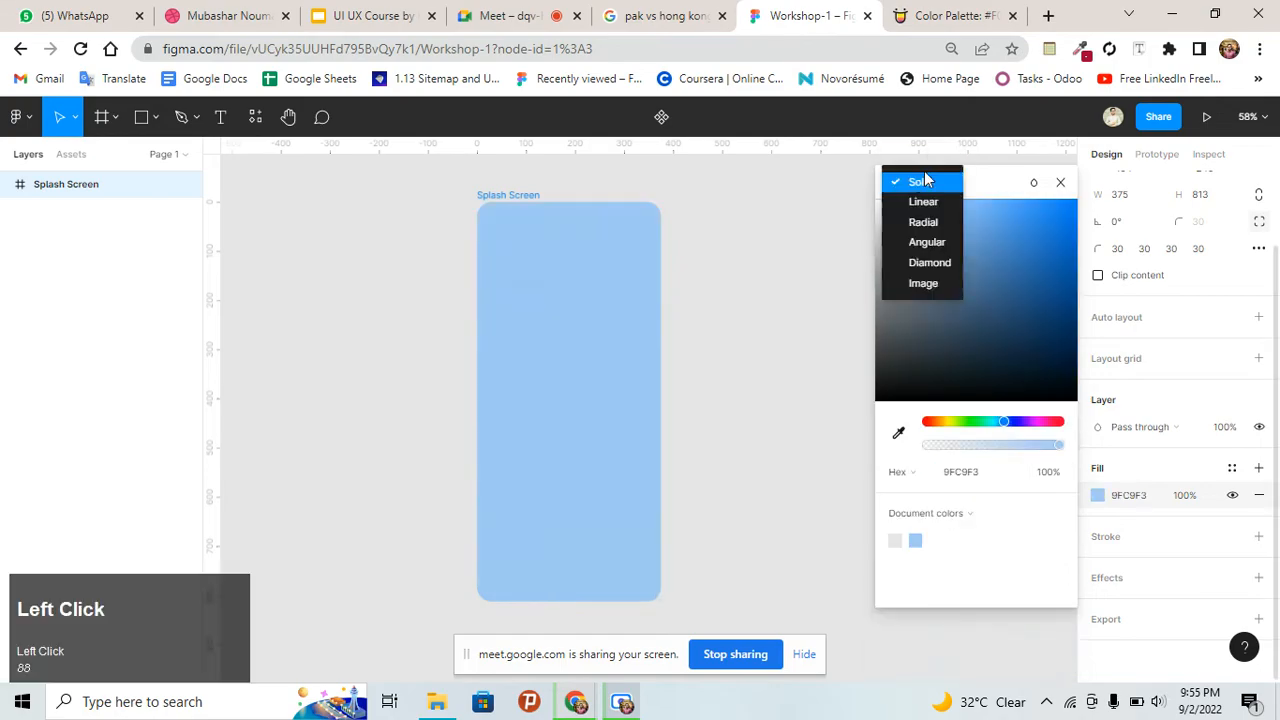
{"action": "left_click", "coordinate": [931, 226]}
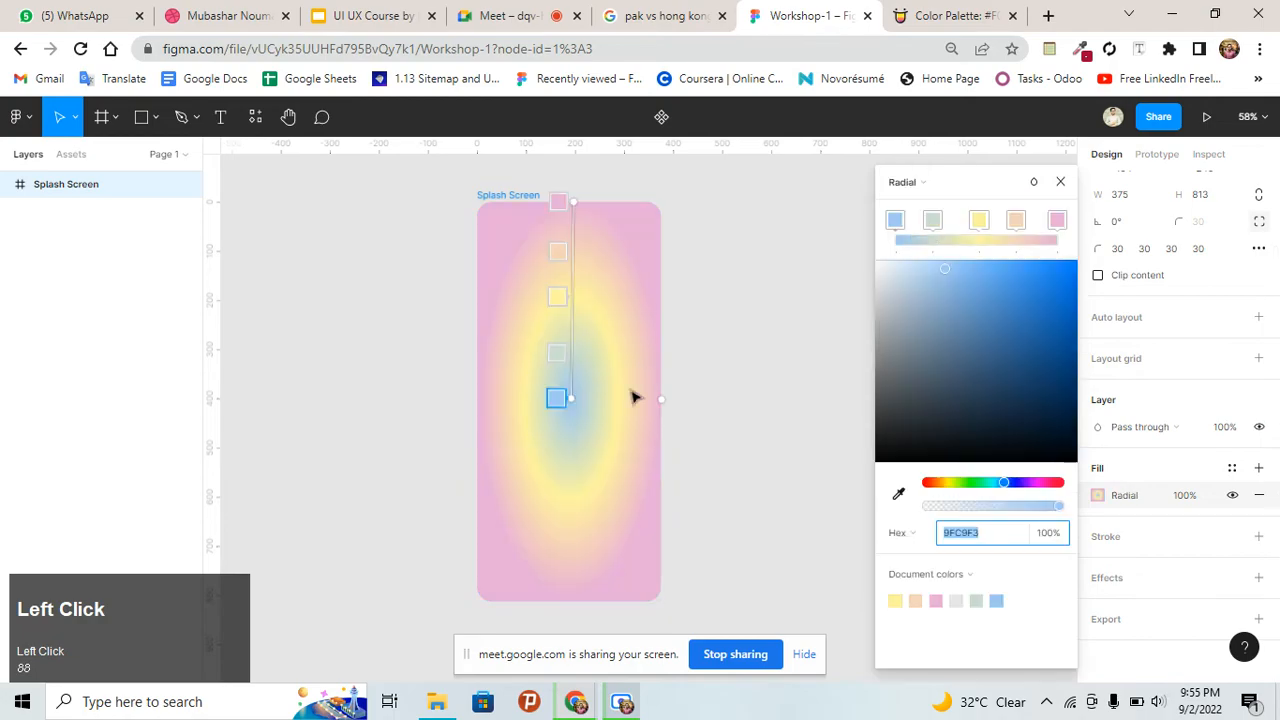
Remove the yellow, green and peach stops from the radial gradient, keeping only the blue and pink ones
{"action": "left_click", "coordinate": [979, 222]}
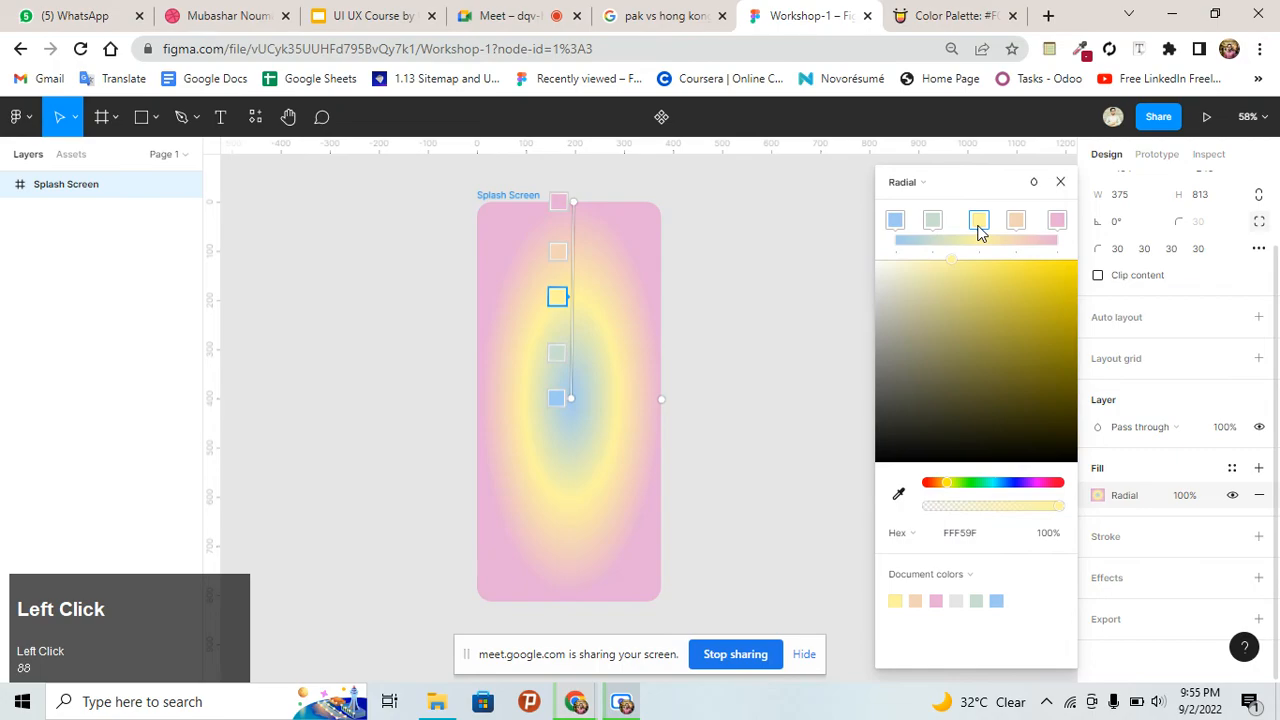
{"action": "key", "text": "Delete"}
{"action": "left_click", "coordinate": [932, 220]}
{"action": "key", "text": "Delete"}
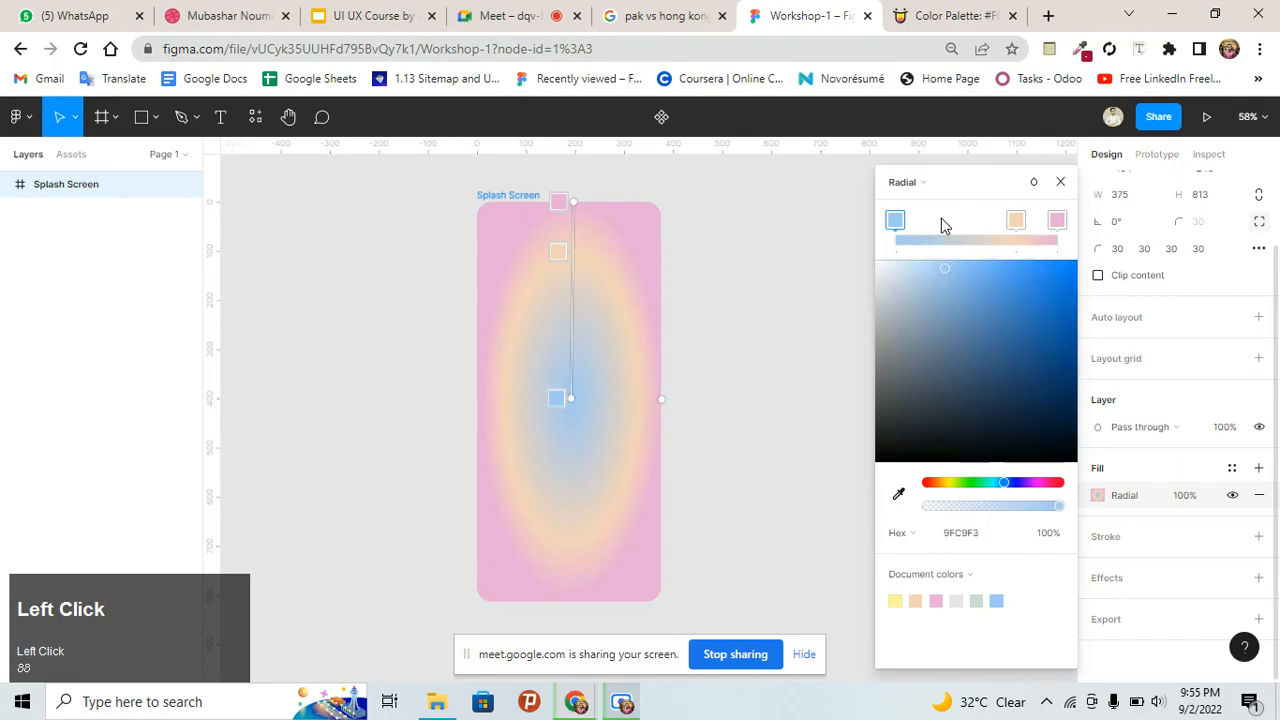
{"action": "left_click", "coordinate": [1013, 221]}
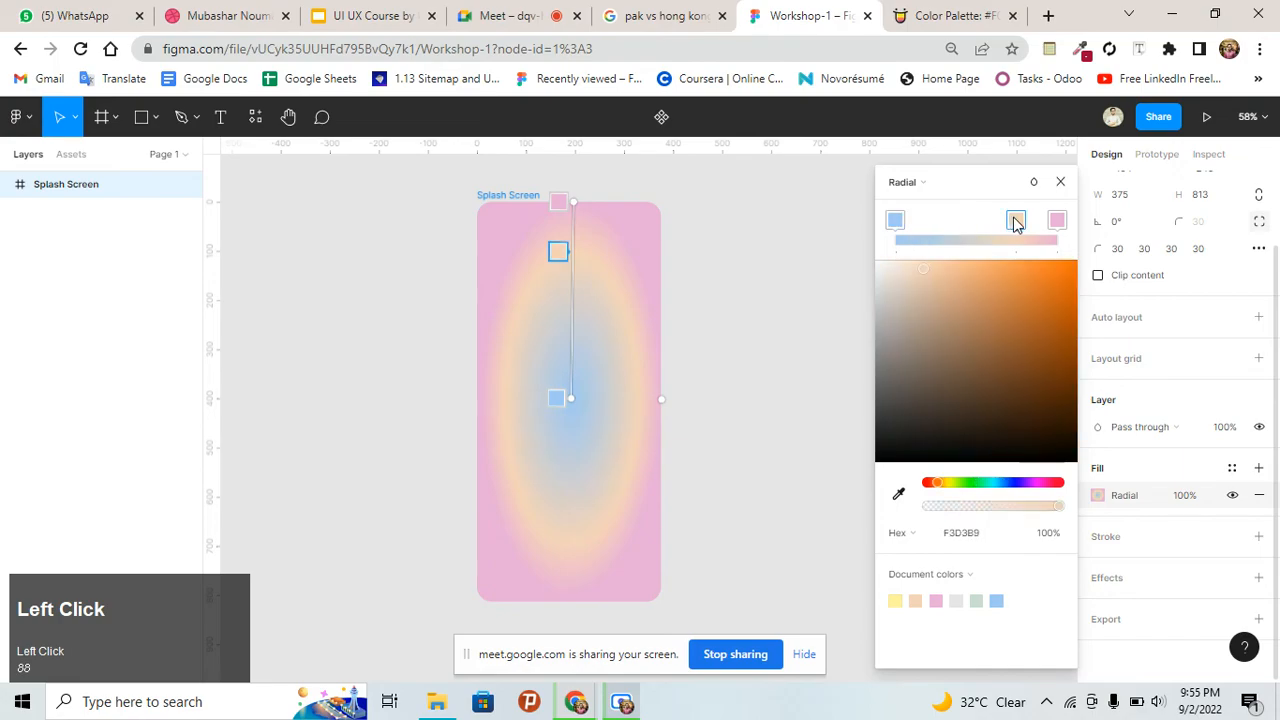
{"action": "key", "text": "Delete"}
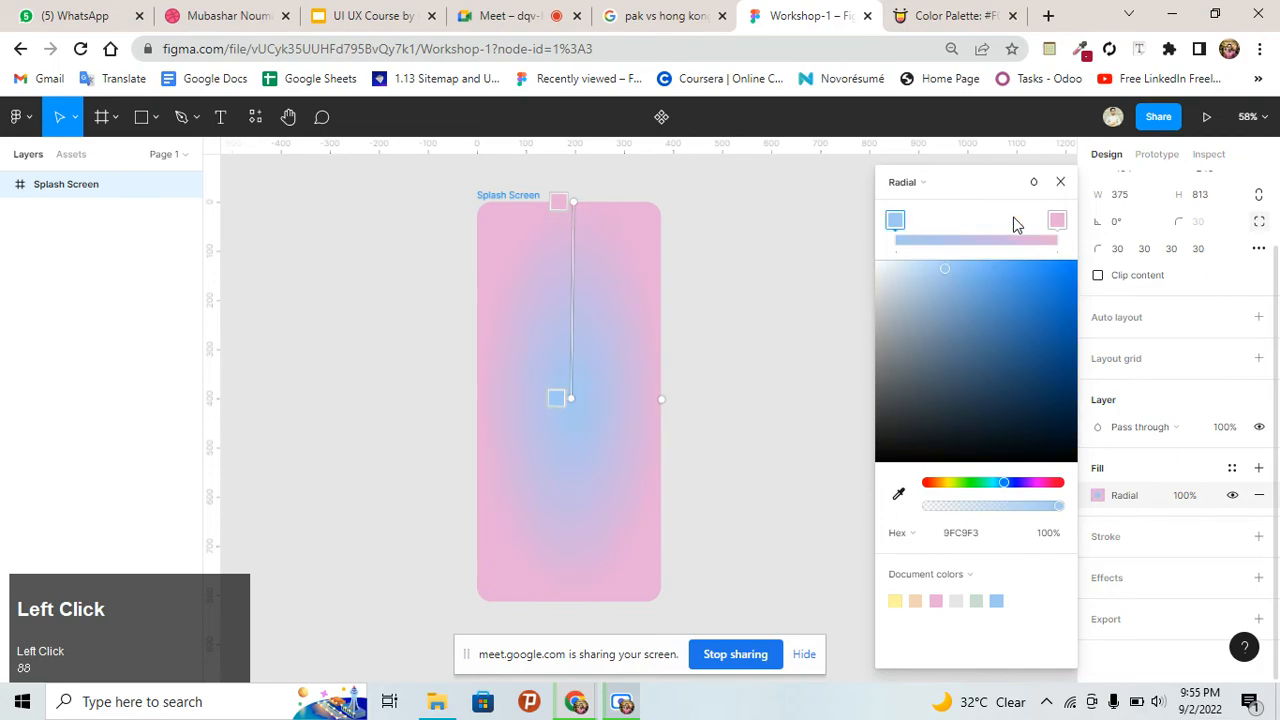
Reshape the radial gradient with its blue center about 55 px below the frame's top edge and its pink end handle at about 550 px
{"action": "left_click", "coordinate": [569, 397]}
{"action": "left_click_drag", "start_coordinate": [574, 203], "coordinate": [576, 301]}
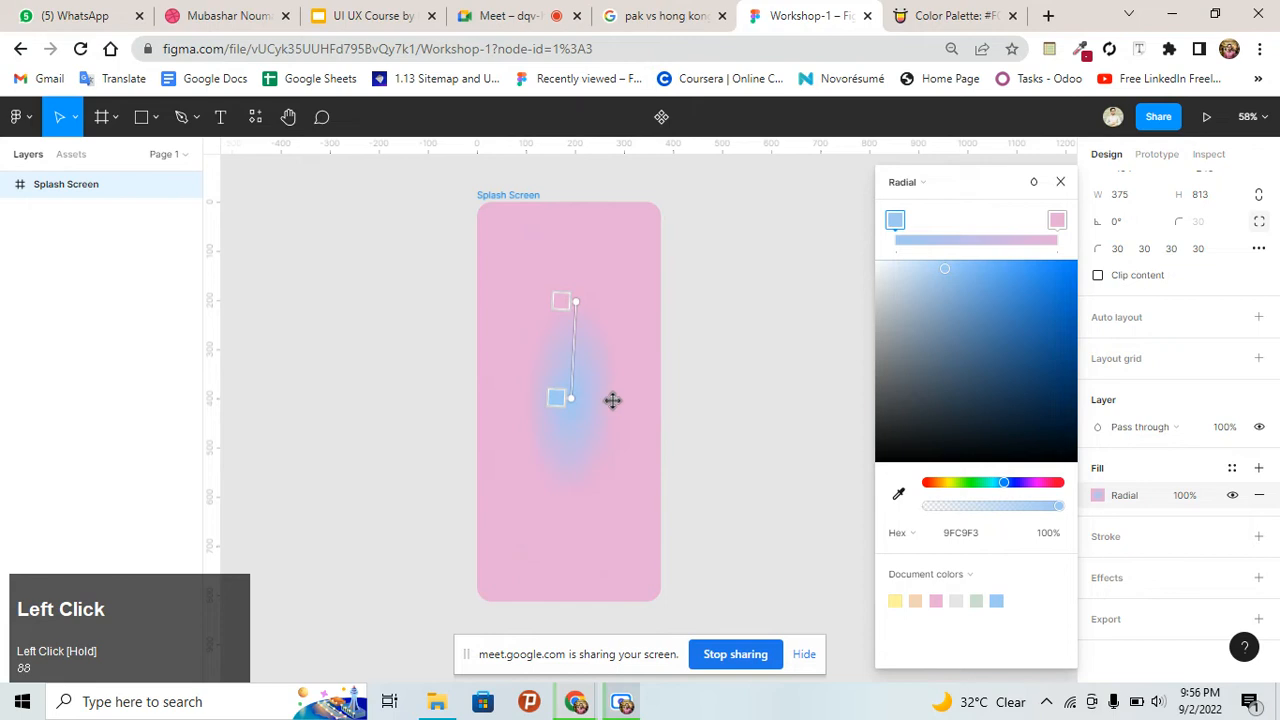
{"action": "left_click_drag", "start_coordinate": [612, 400], "coordinate": [669, 403]}
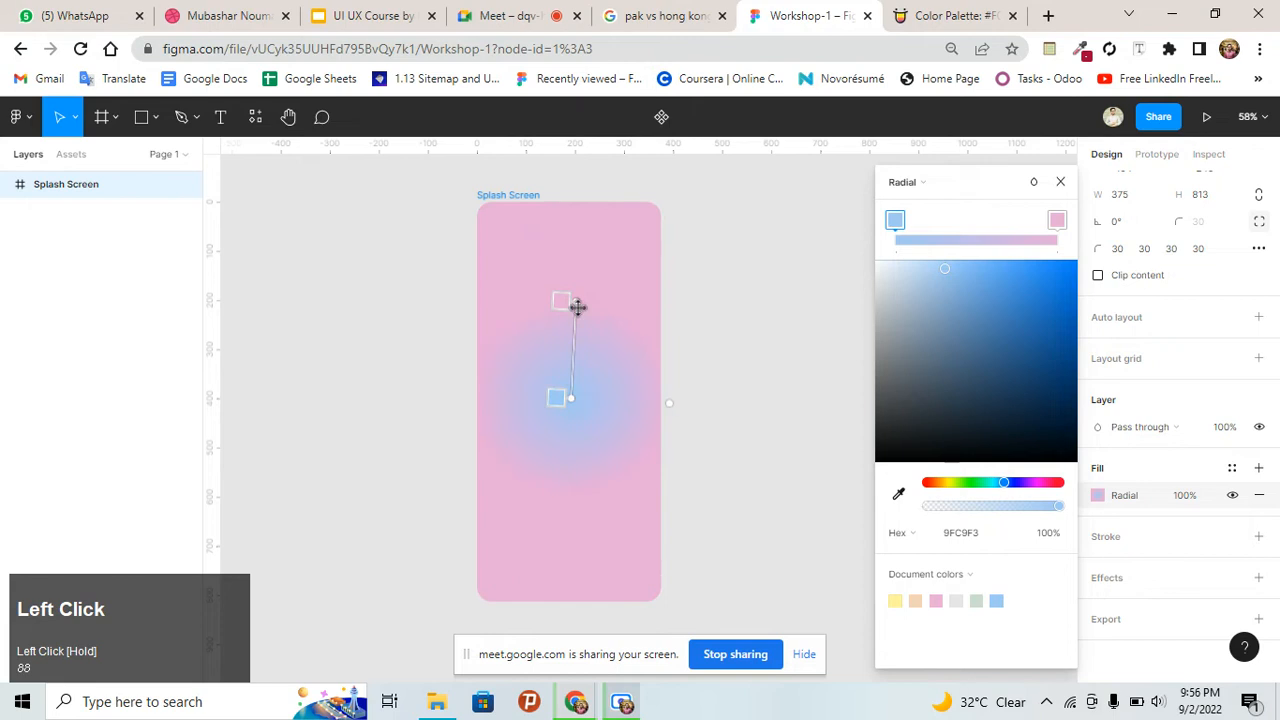
{"action": "left_click_drag", "start_coordinate": [570, 397], "coordinate": [583, 258]}
{"action": "left_click_drag", "start_coordinate": [577, 303], "coordinate": [580, 471]}
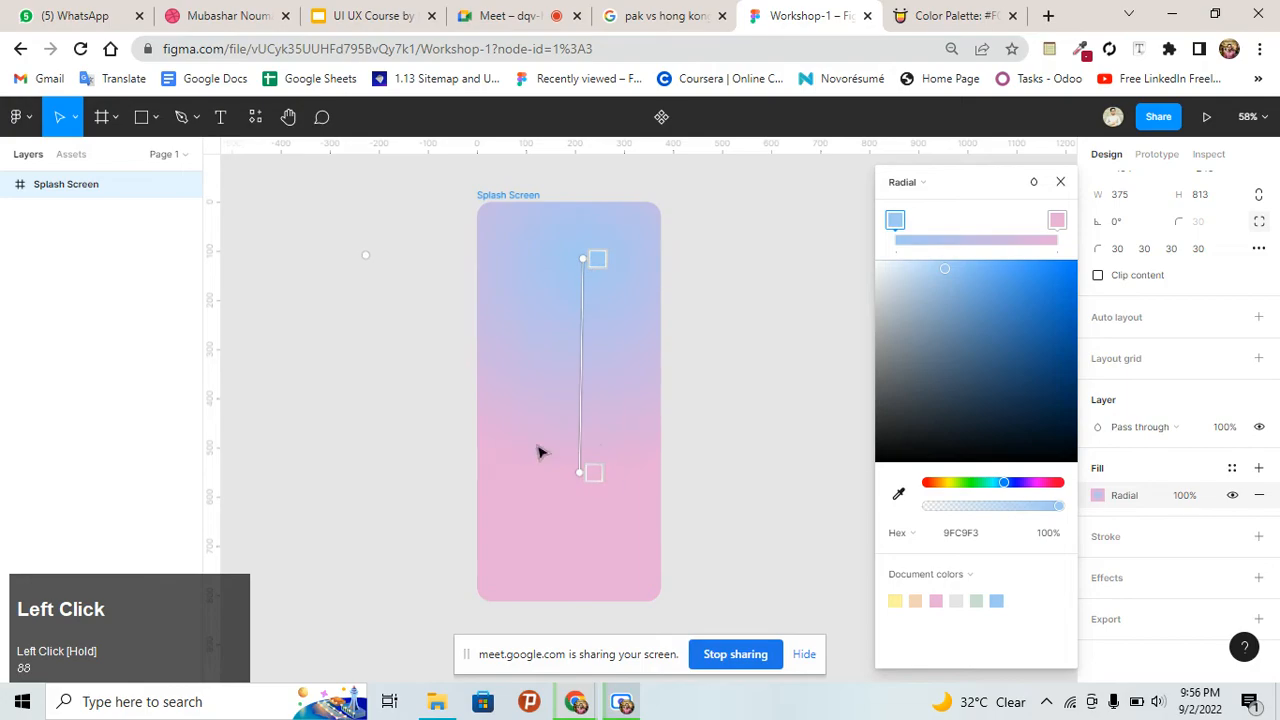
{"action": "left_click_drag", "start_coordinate": [584, 259], "coordinate": [570, 229]}
Change the fill to an Angular gradient centered in the frame and move its blue stop opposite the pink one on the ring
{"action": "left_click", "coordinate": [902, 182]}
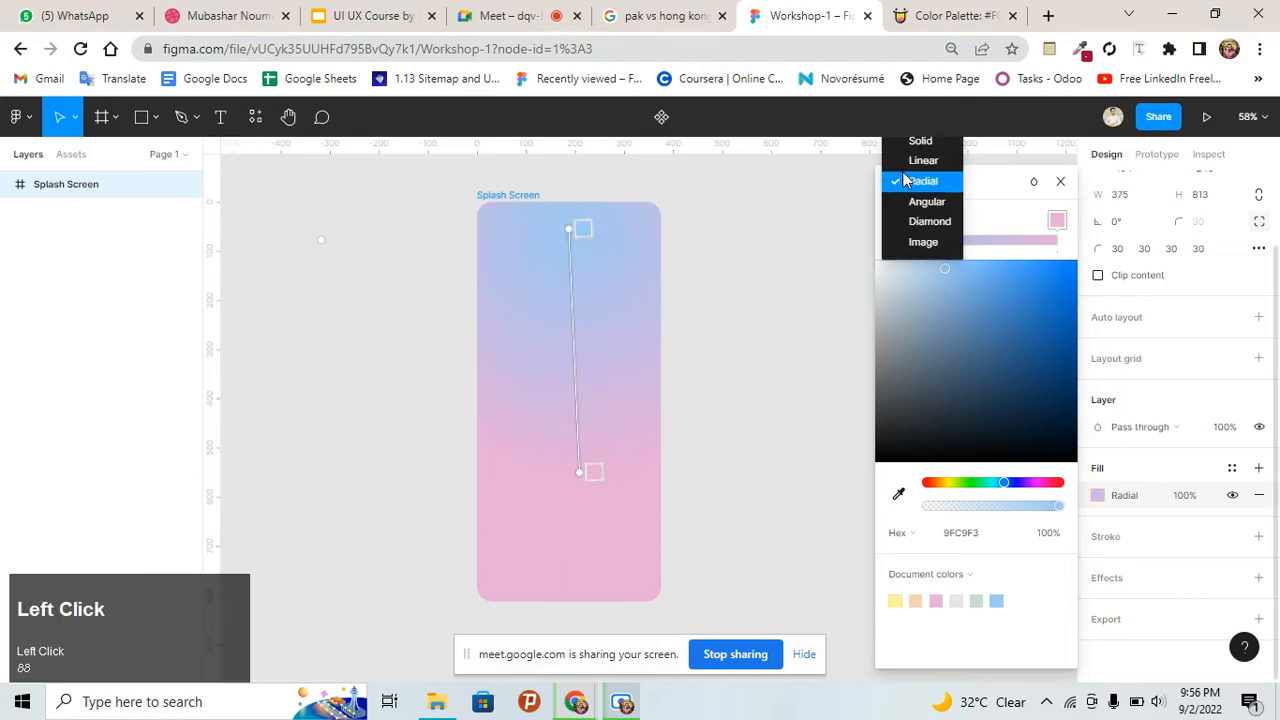
{"action": "left_click", "coordinate": [938, 213]}
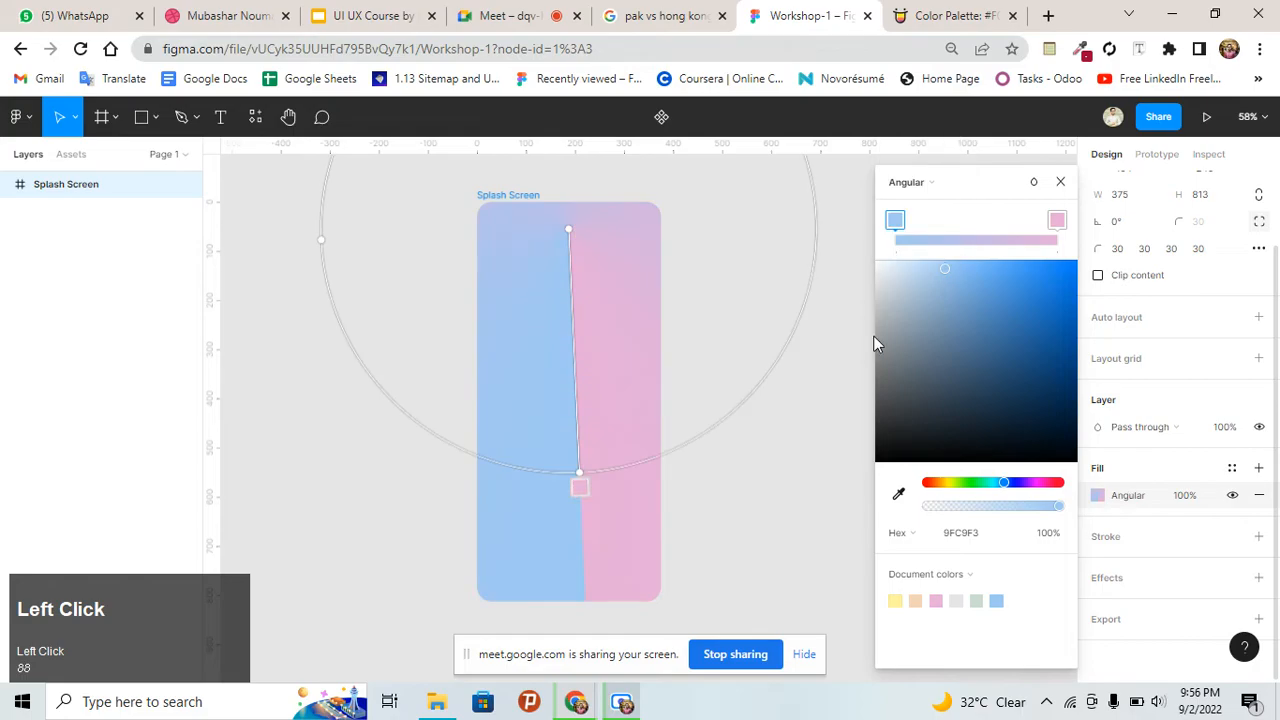
{"action": "left_click_drag", "start_coordinate": [585, 470], "coordinate": [549, 339]}
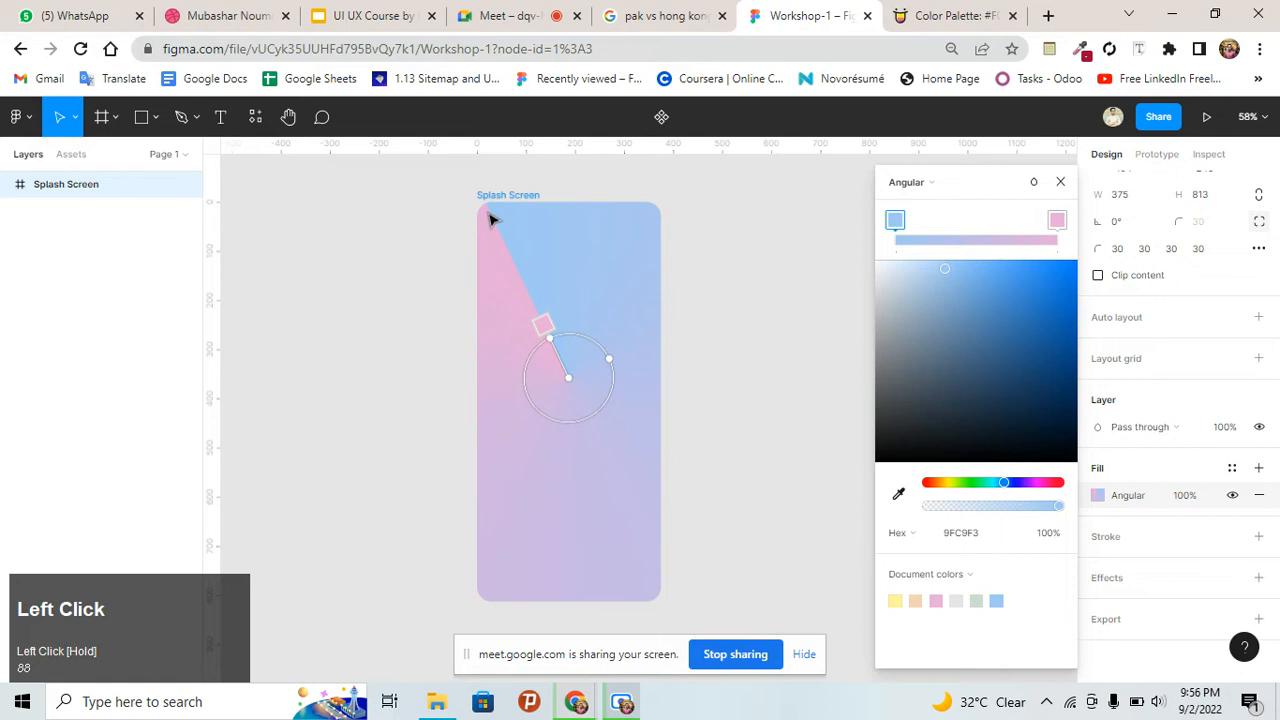
{"action": "left_click", "coordinate": [654, 480]}
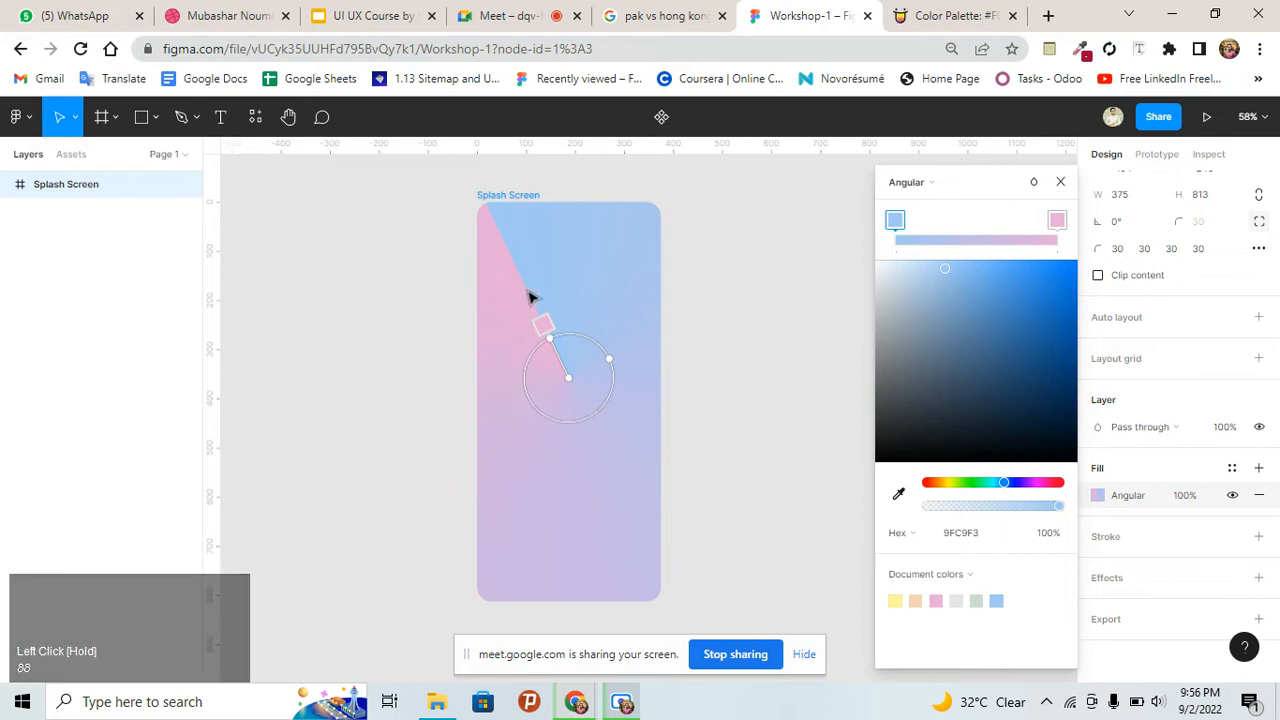
{"action": "left_click_drag", "start_coordinate": [538, 312], "coordinate": [587, 432]}
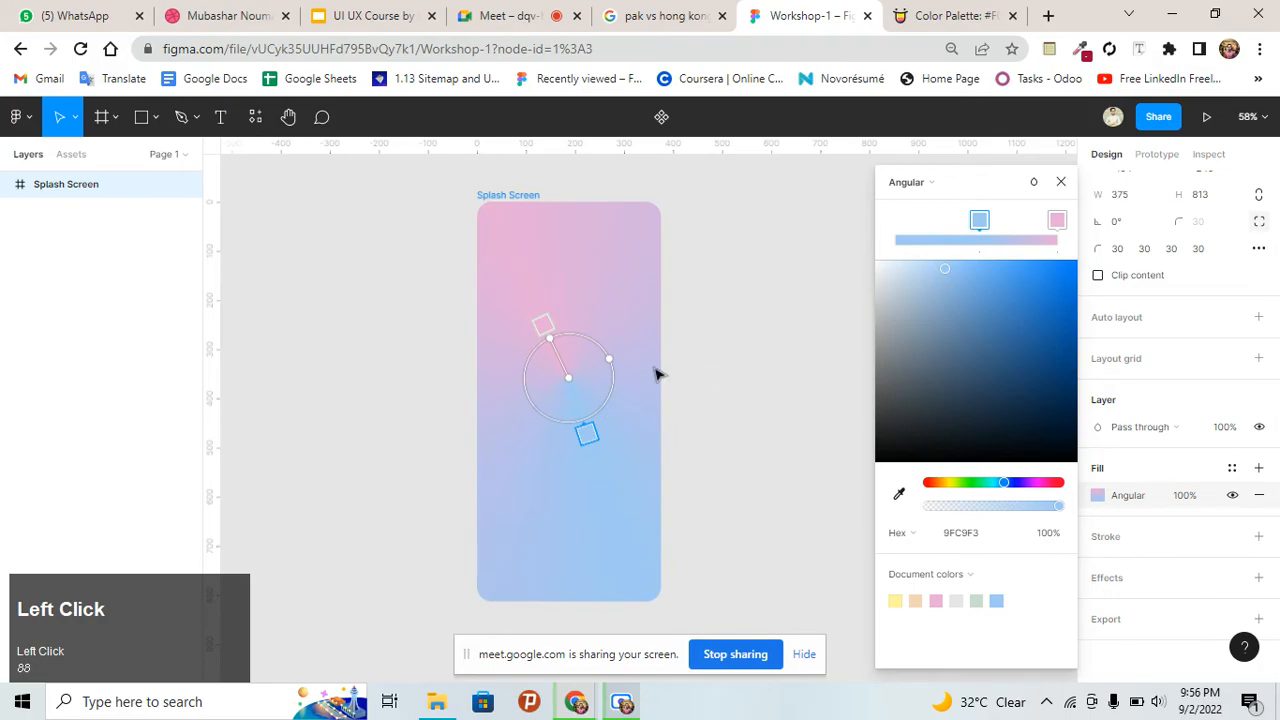
Change the fill to a Diamond gradient with its center in the frame's lower part and its pink end handle near the top edge
{"action": "left_click", "coordinate": [927, 187]}
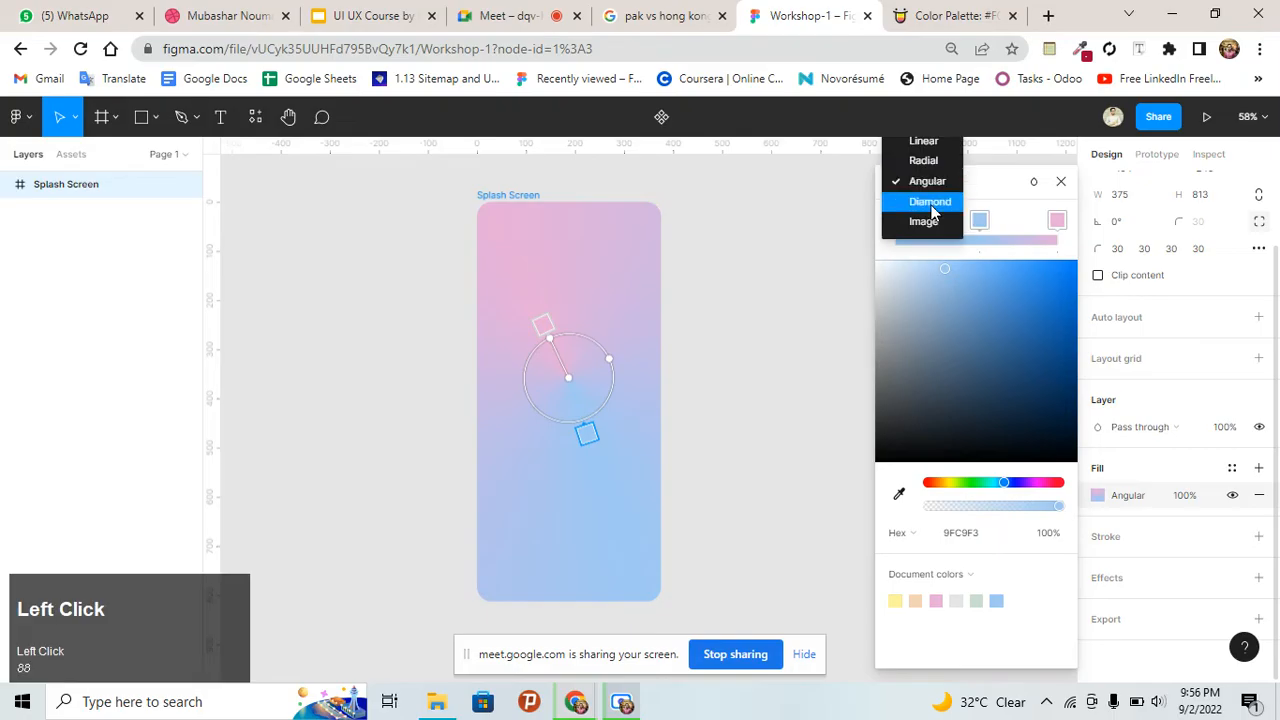
{"action": "left_click", "coordinate": [930, 202]}
{"action": "left_click_drag", "start_coordinate": [571, 374], "coordinate": [586, 516]}
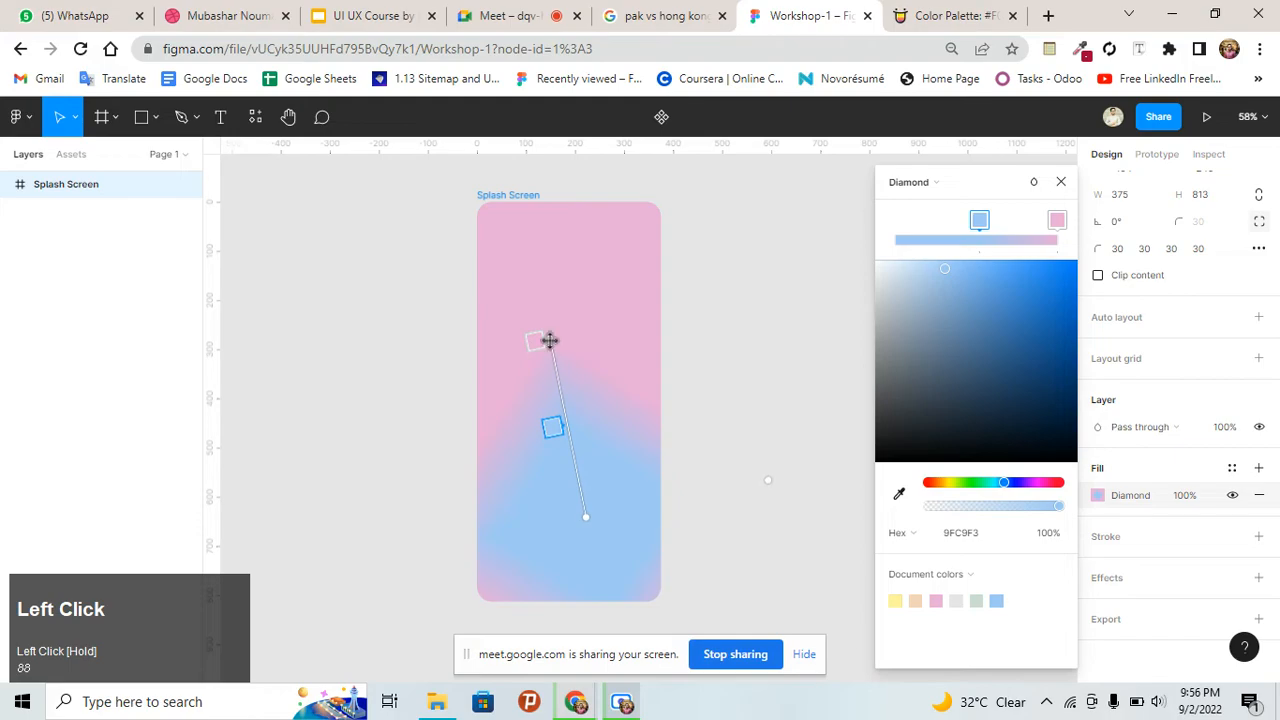
{"action": "left_click_drag", "start_coordinate": [549, 341], "coordinate": [574, 229]}
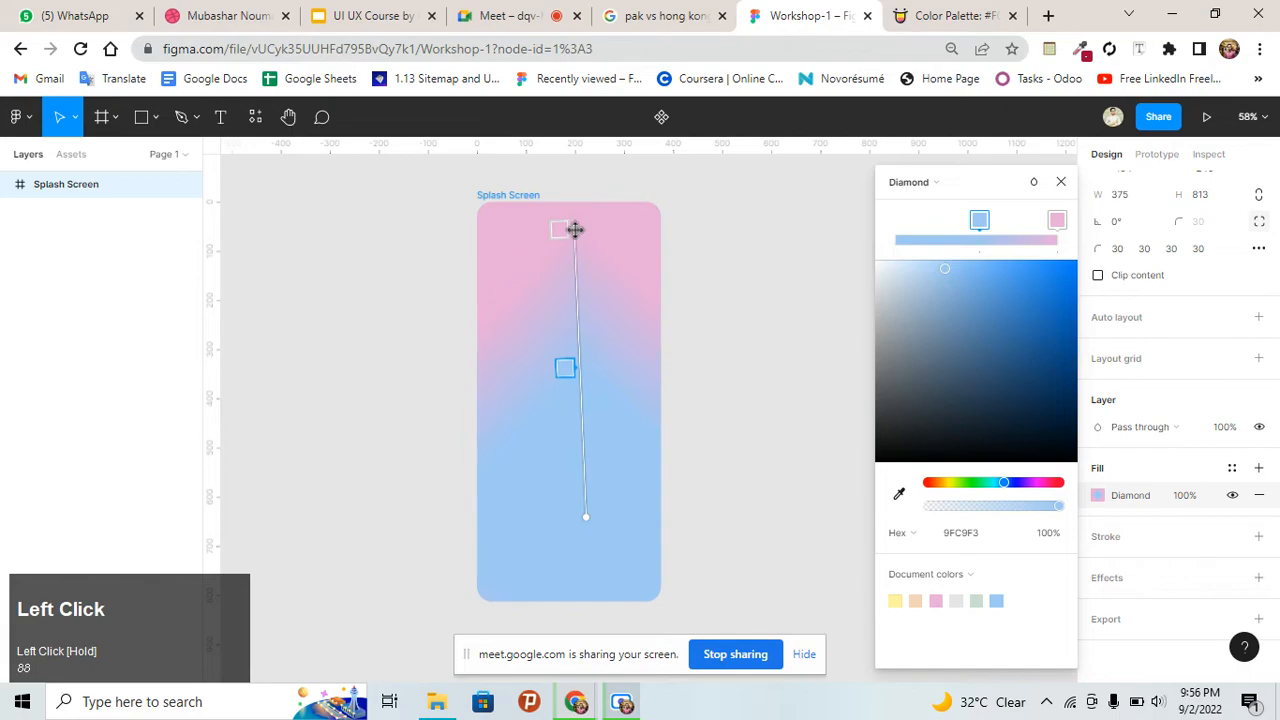
Change the frame's fill to Image and load backlit-structure-designify.png from the Fiverr folder on the Desktop
{"action": "left_click", "coordinate": [910, 182]}
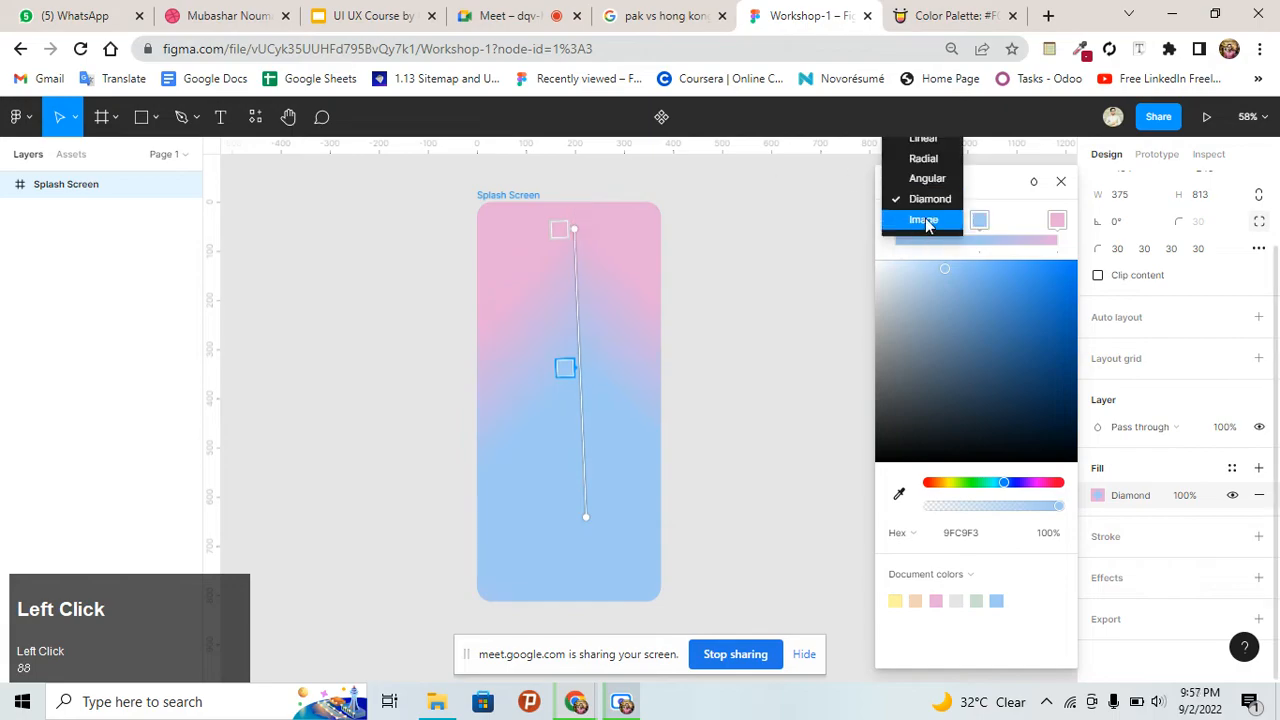
{"action": "left_click", "coordinate": [924, 220]}
{"action": "mouse_move", "coordinate": [986, 318]}
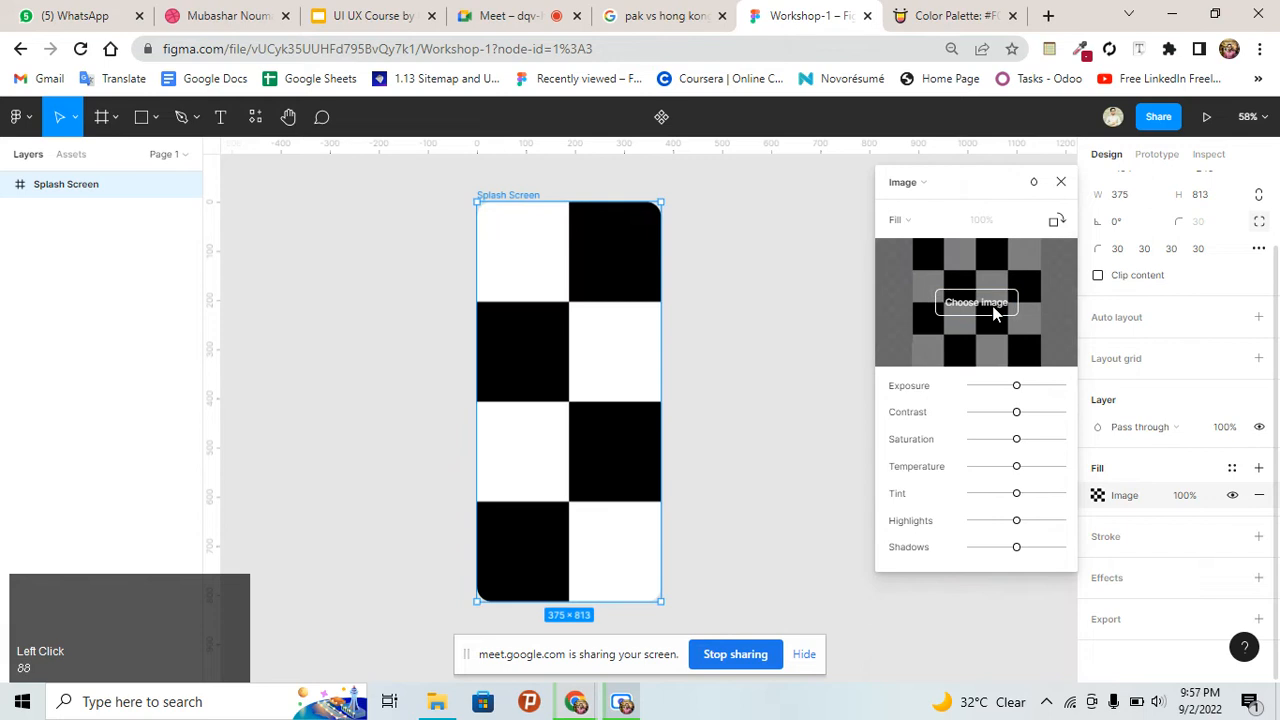
{"action": "left_click", "coordinate": [980, 322]}
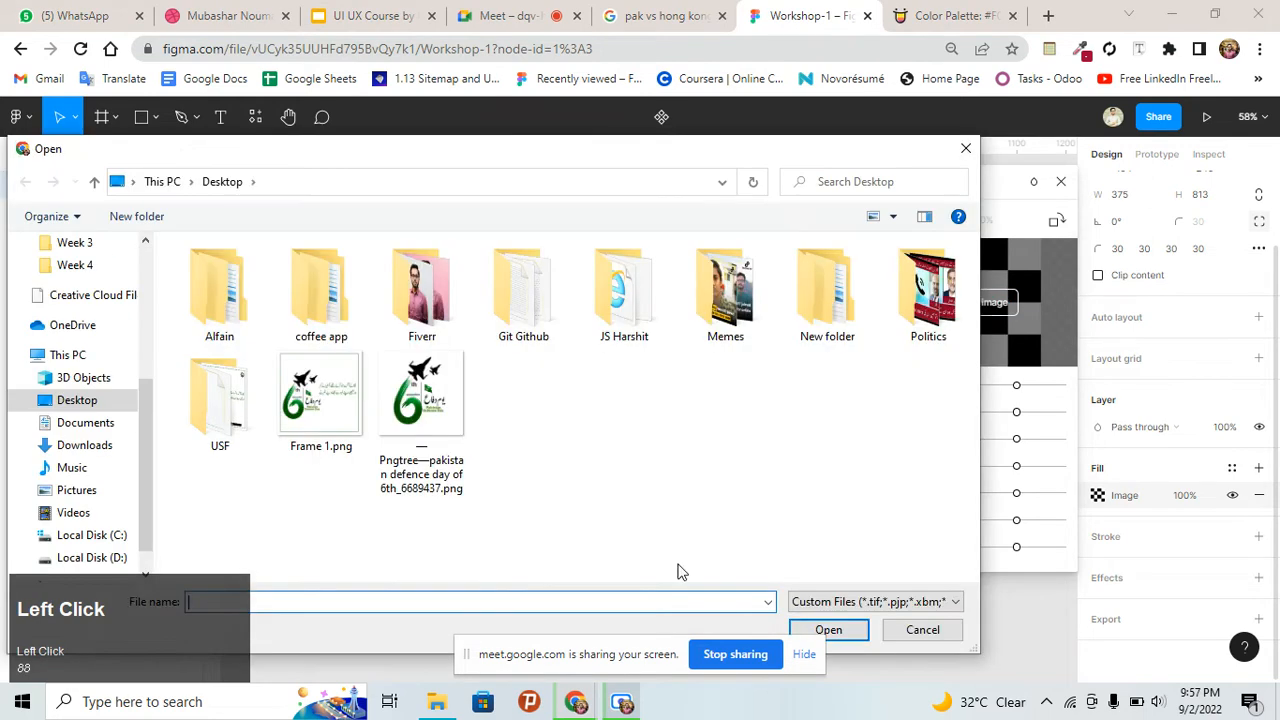
{"action": "left_click", "coordinate": [448, 404]}
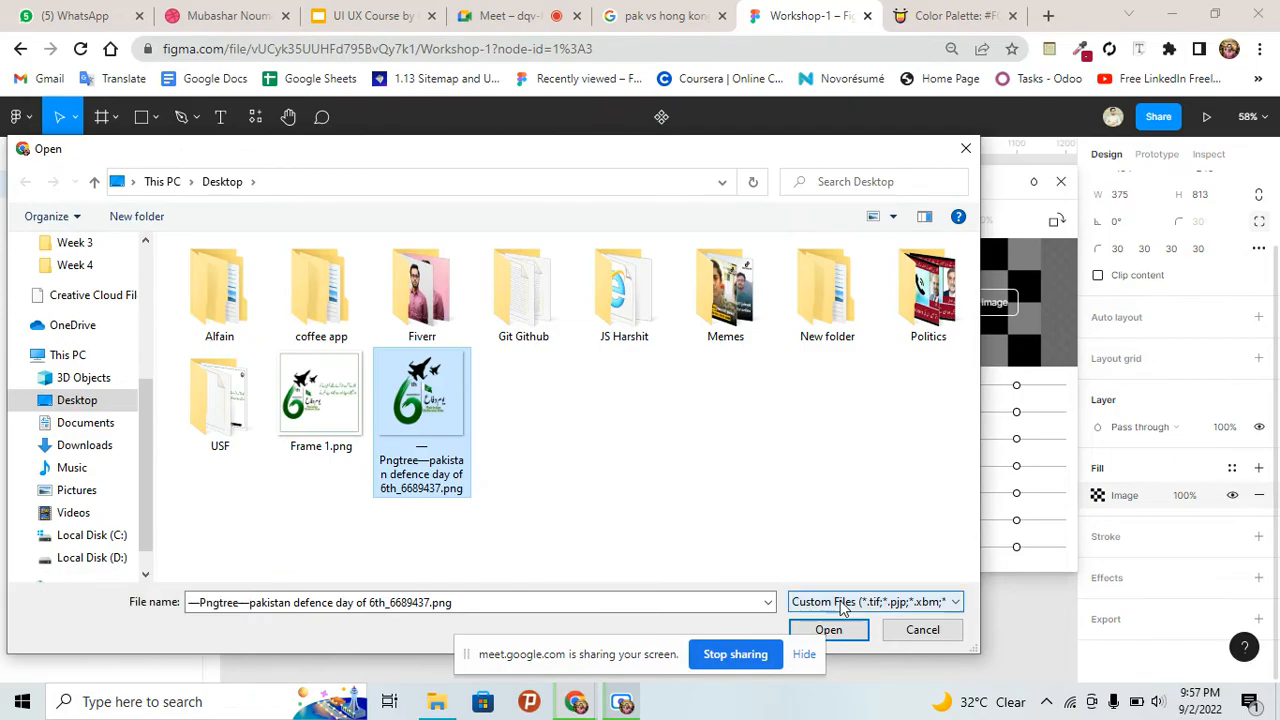
{"action": "left_click", "coordinate": [464, 305]}
{"action": "double_click", "coordinate": [464, 302]}
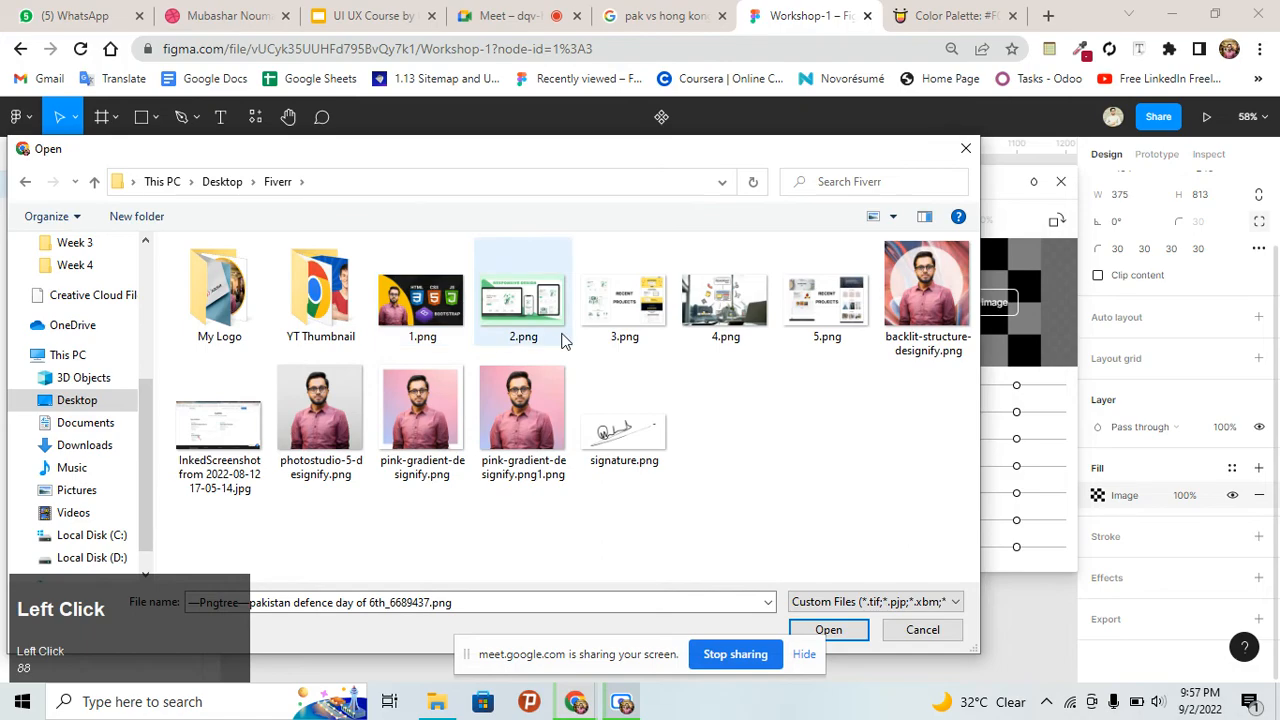
{"action": "left_click", "coordinate": [926, 288]}
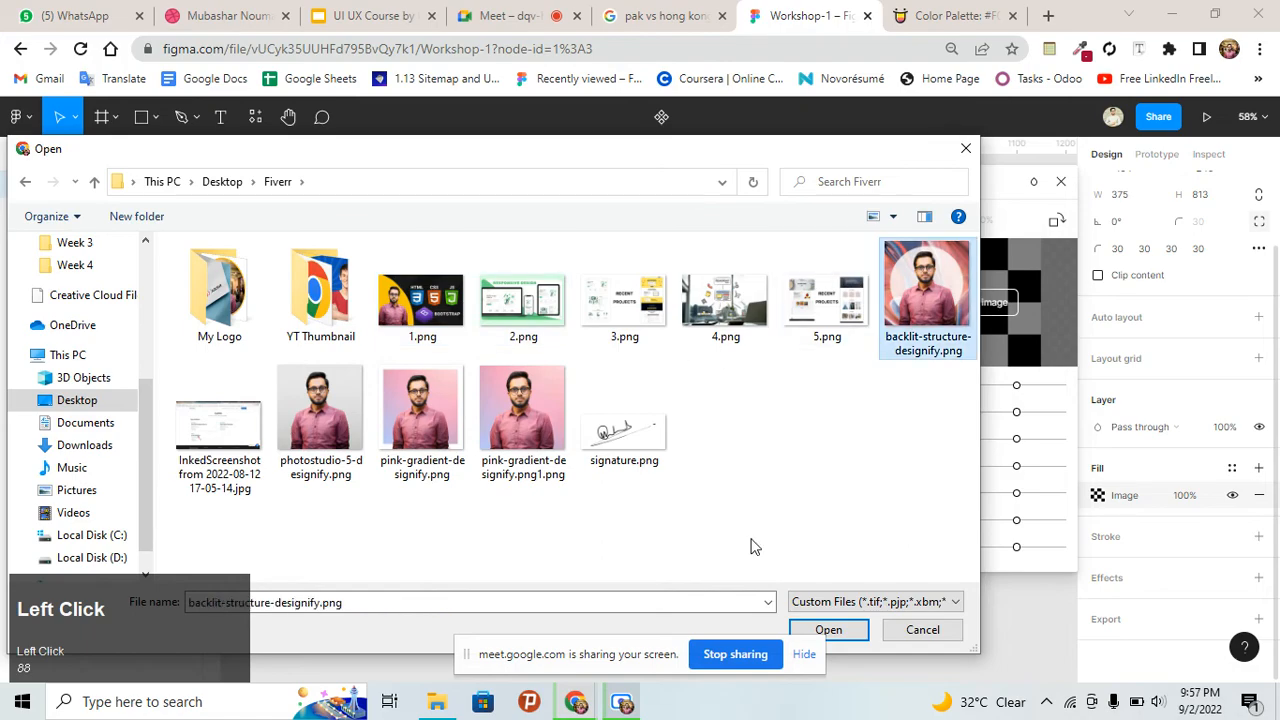
{"action": "left_click", "coordinate": [828, 629]}
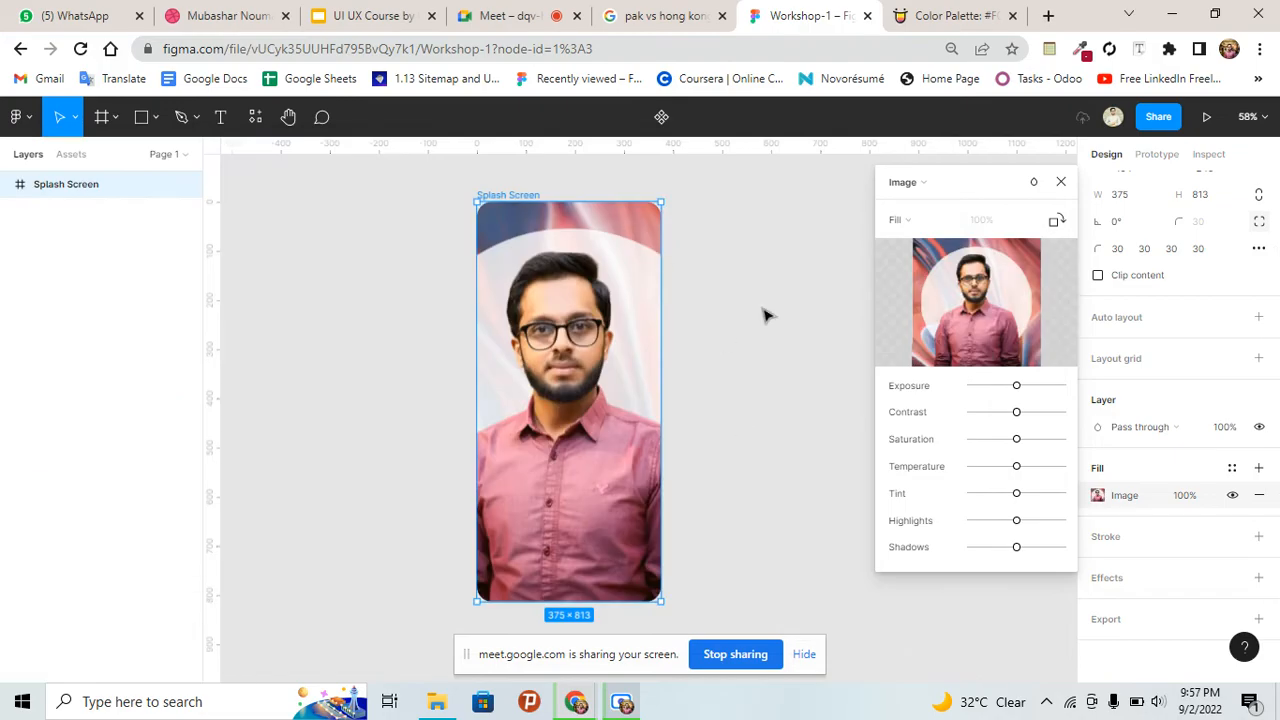
Move the fill settings lower and change the Splash Screen frame's fill type from Image to Solid
{"action": "left_click", "coordinate": [912, 183]}
{"action": "scroll", "coordinate": [1000, 180], "scroll_direction": "up", "scroll_amount": 1}
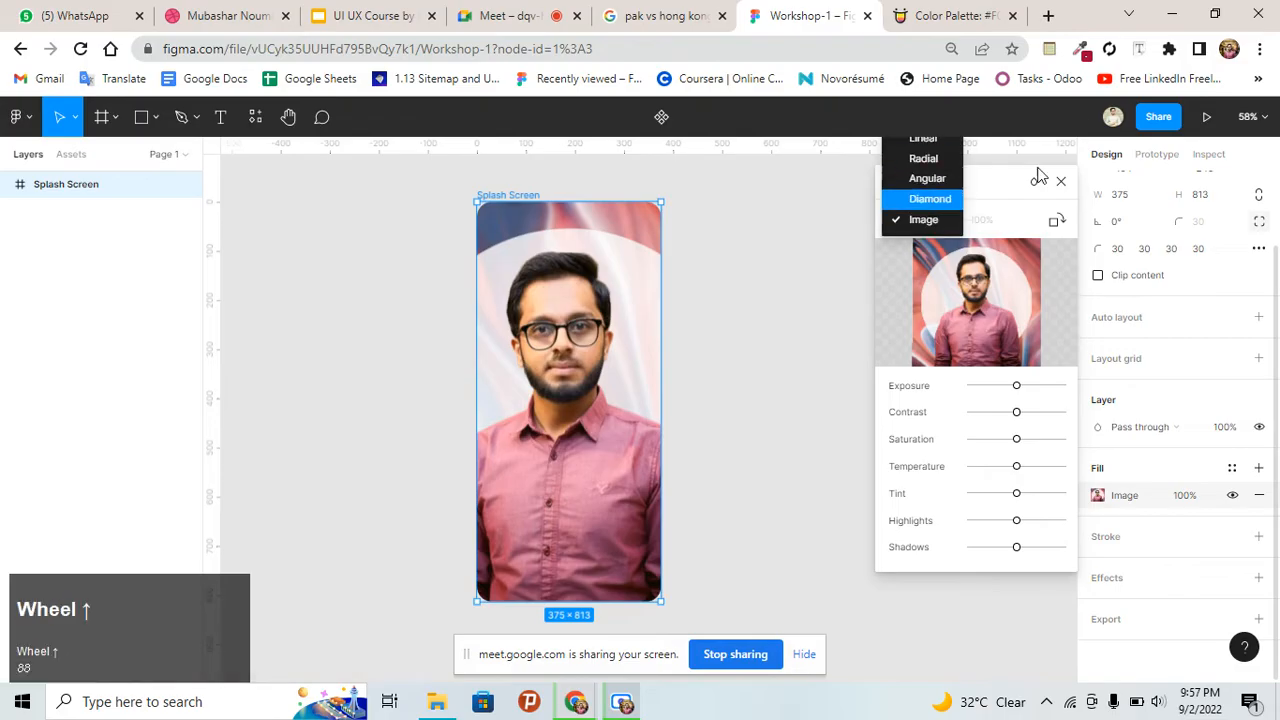
{"action": "left_click", "coordinate": [987, 205]}
{"action": "left_click_drag", "start_coordinate": [989, 182], "coordinate": [1005, 332]}
{"action": "left_click", "coordinate": [910, 330]}
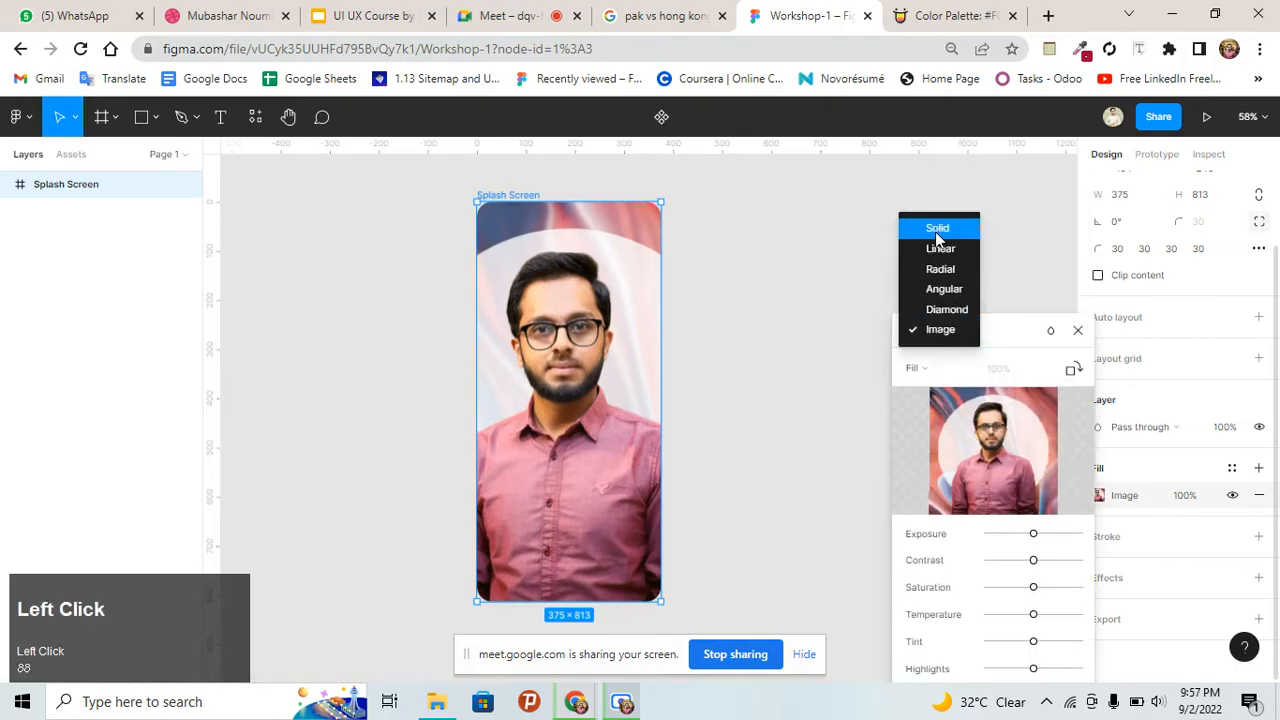
{"action": "left_click", "coordinate": [935, 231]}
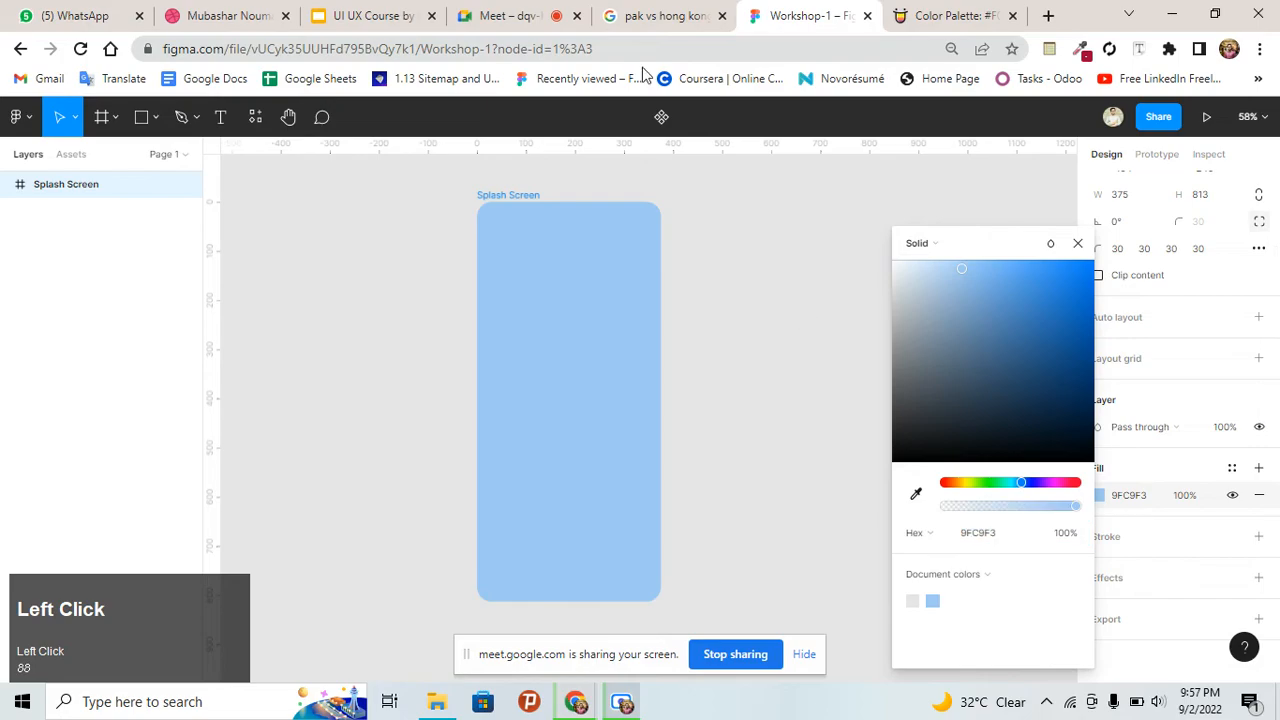
Check the Google Meet call, return to the Workshop-1 file and close the fill color picker
{"action": "left_click", "coordinate": [530, 15]}
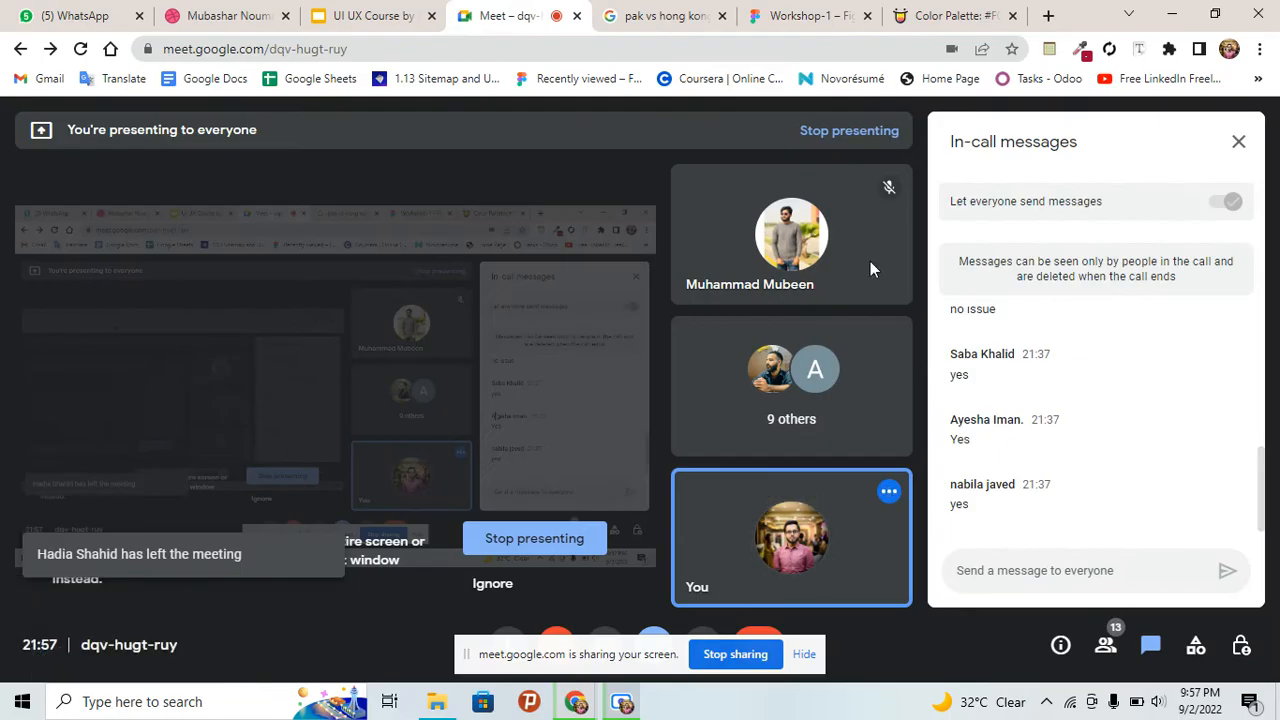
{"action": "left_click", "coordinate": [823, 10]}
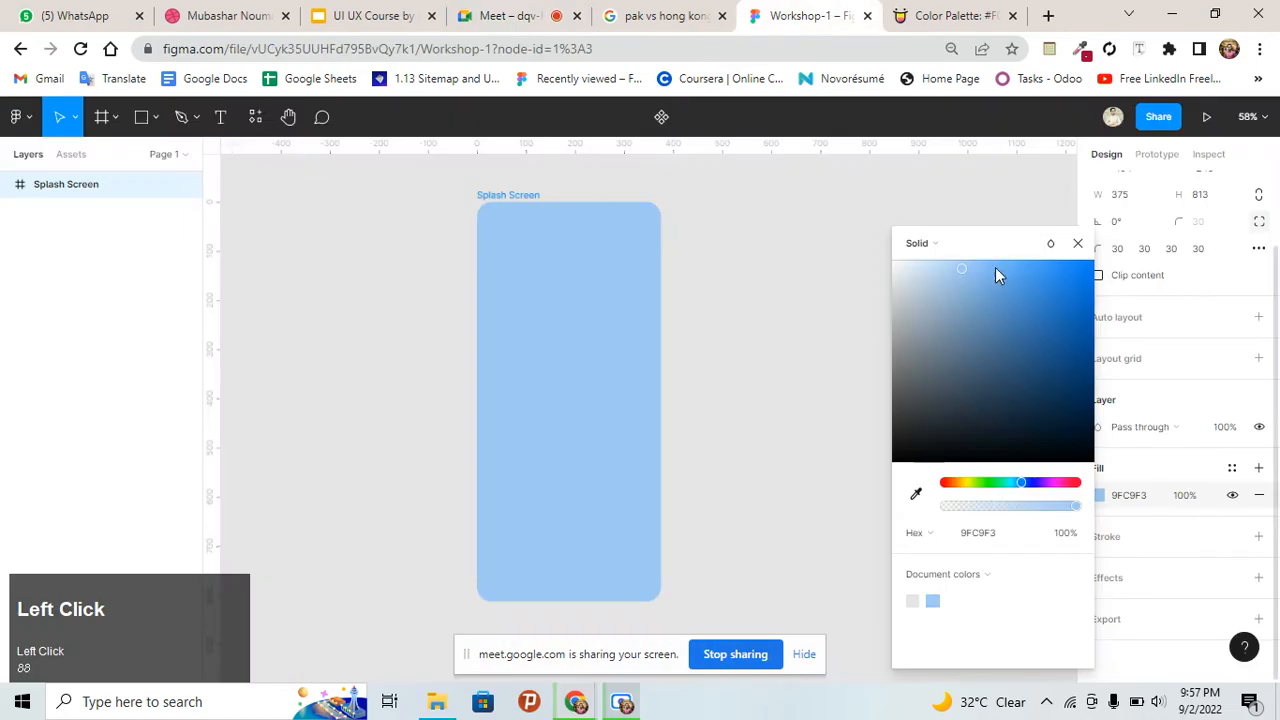
{"action": "left_click", "coordinate": [1077, 244]}
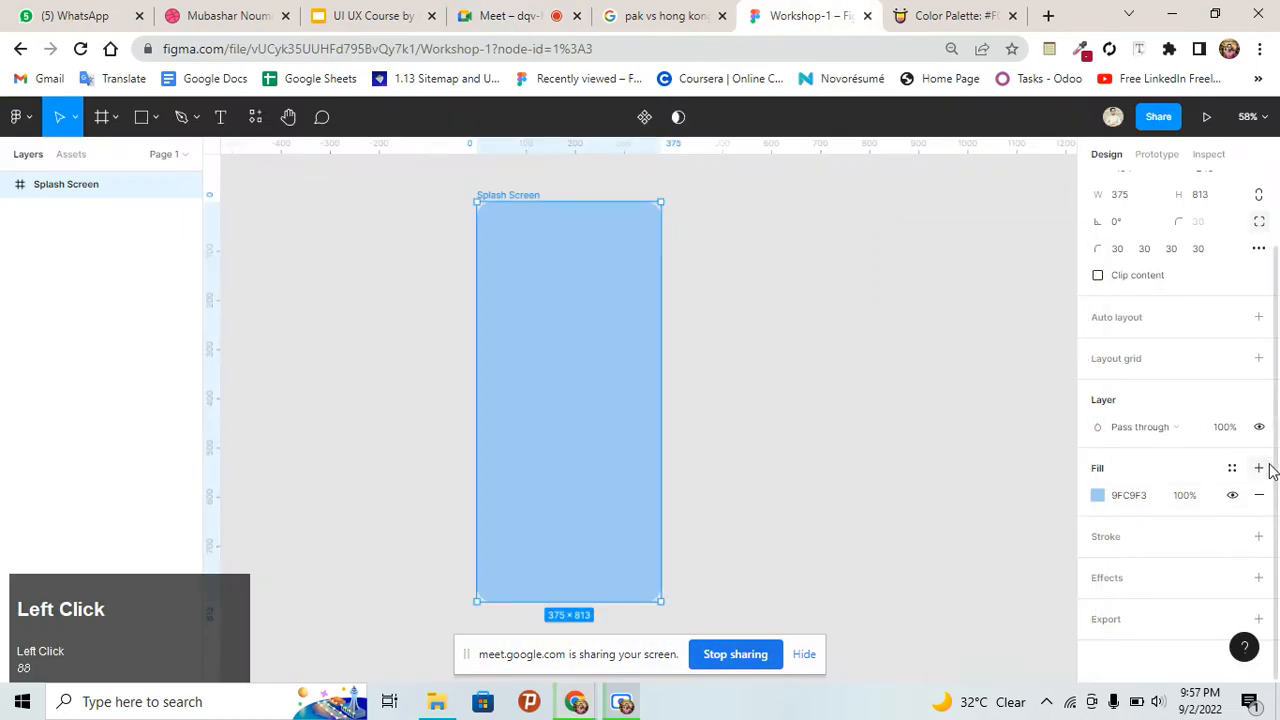
Add a stroke to the Splash Screen frame and set its color to red FF0202
{"action": "scroll", "coordinate": [1271, 470], "scroll_direction": "down", "scroll_amount": 1}
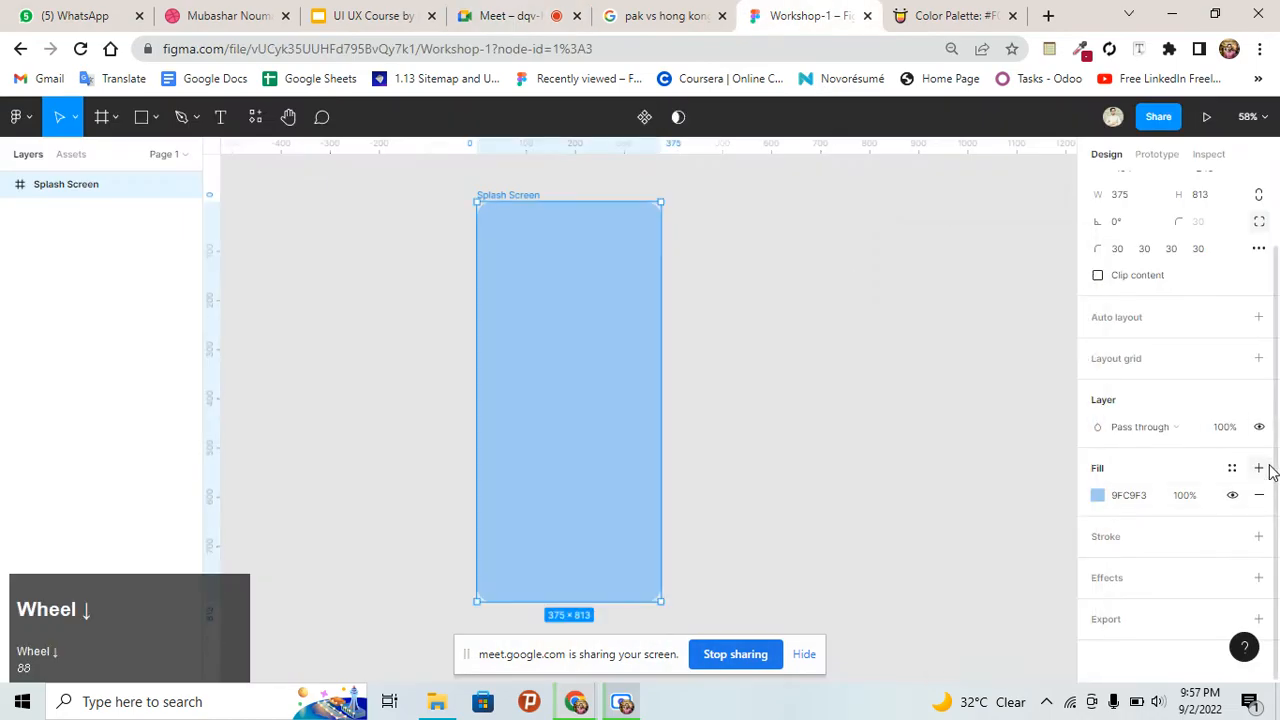
{"action": "left_click", "coordinate": [1259, 536]}
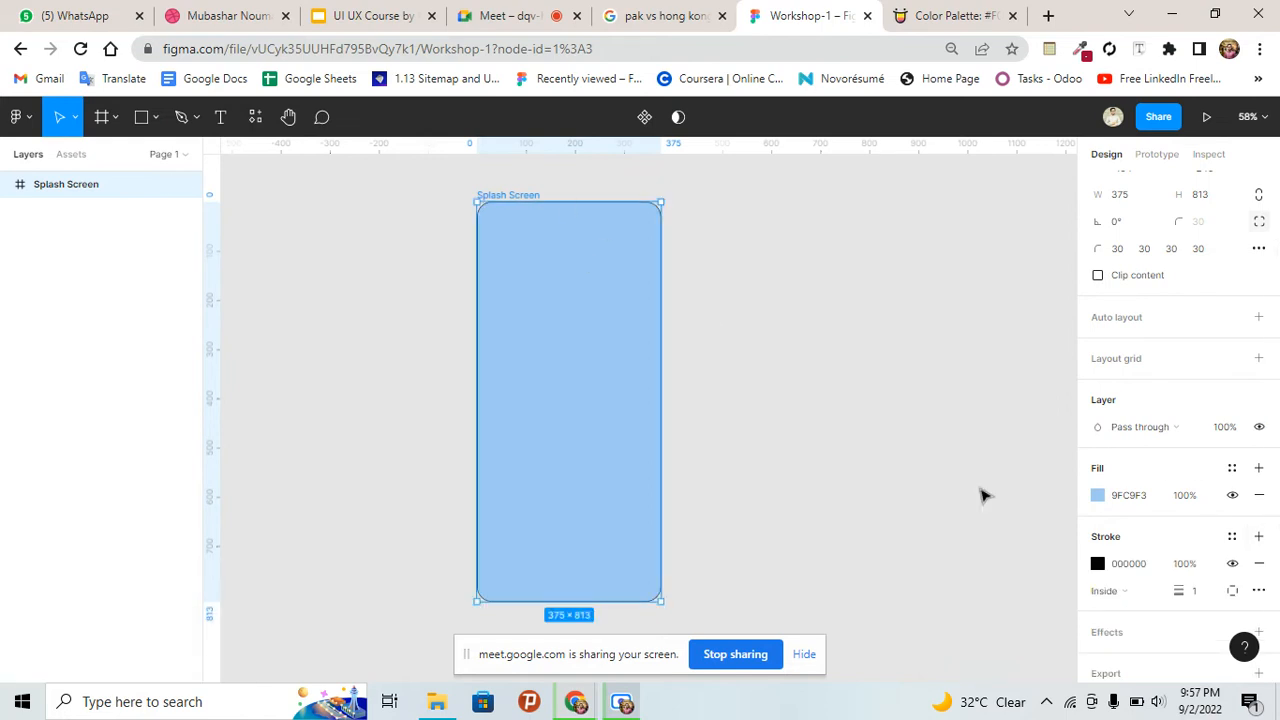
{"action": "left_click", "coordinate": [1097, 563]}
{"action": "left_click_drag", "start_coordinate": [988, 385], "coordinate": [1075, 228]}
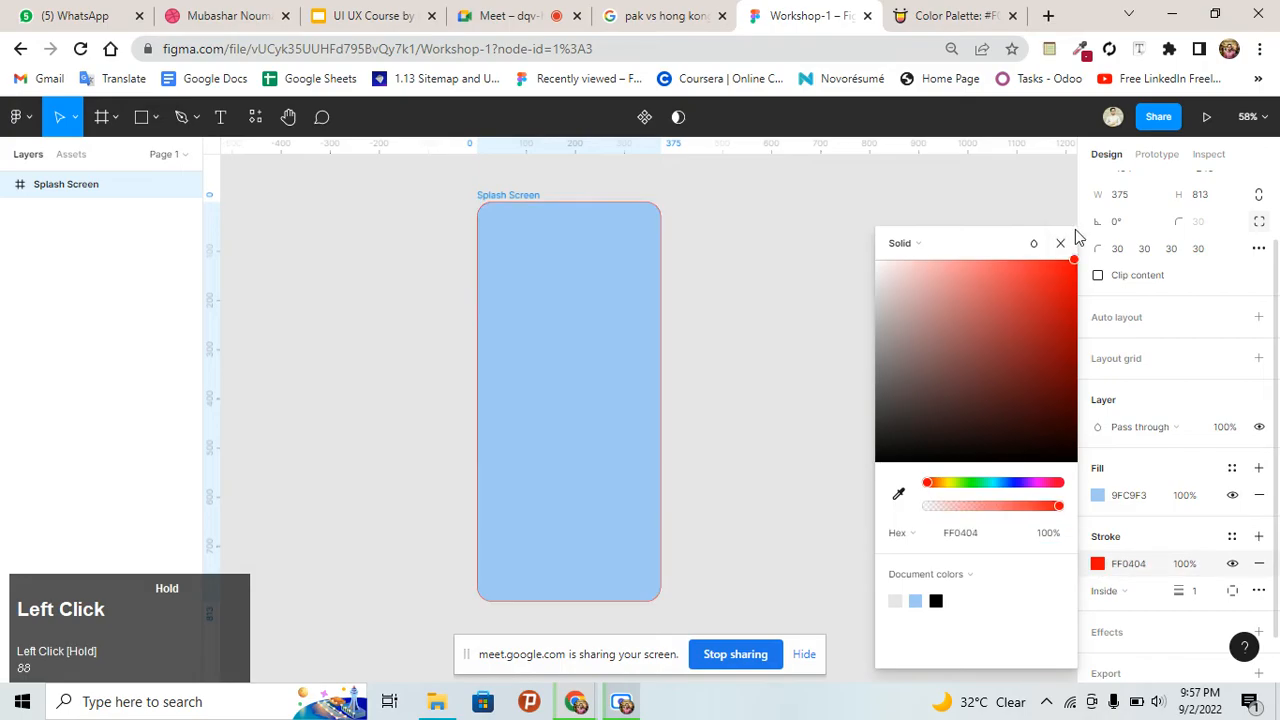
{"action": "left_click_drag", "start_coordinate": [1008, 481], "coordinate": [1134, 563]}
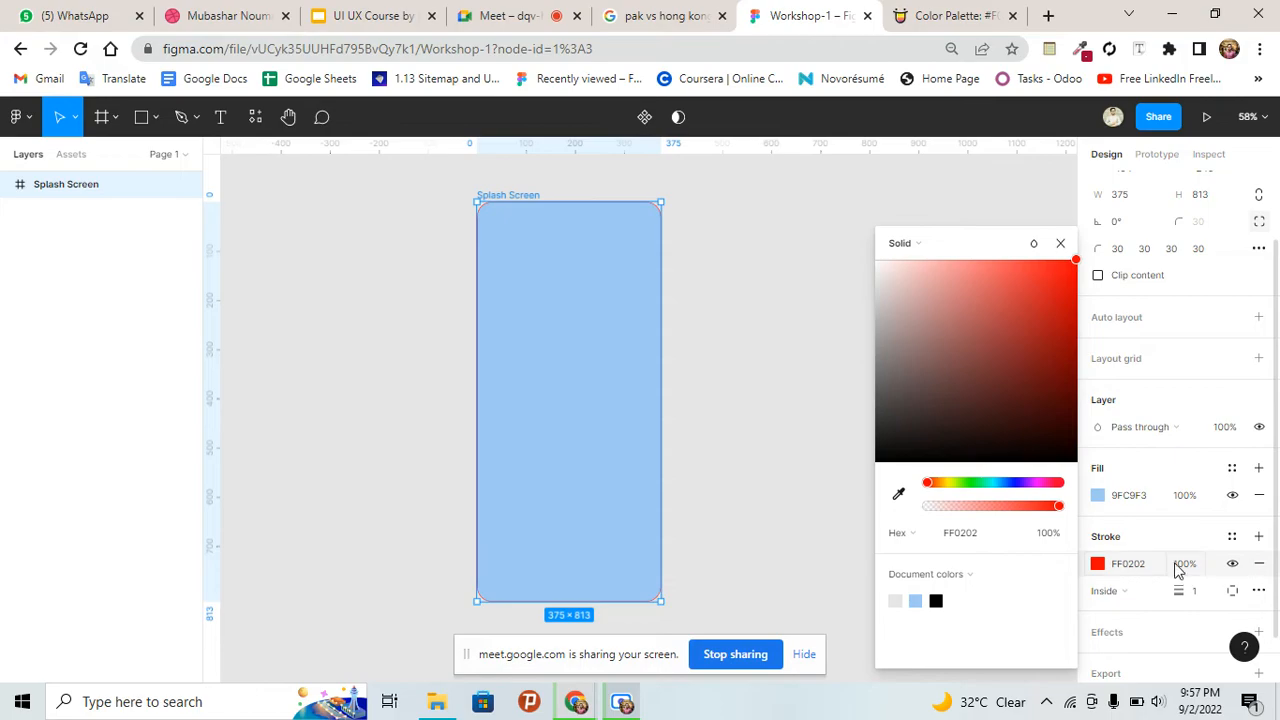
Increase the frame's stroke weight to 24 and look through the stroke position options, keeping Inside
{"action": "left_click", "coordinate": [1118, 591]}
{"action": "left_click", "coordinate": [1188, 593]}
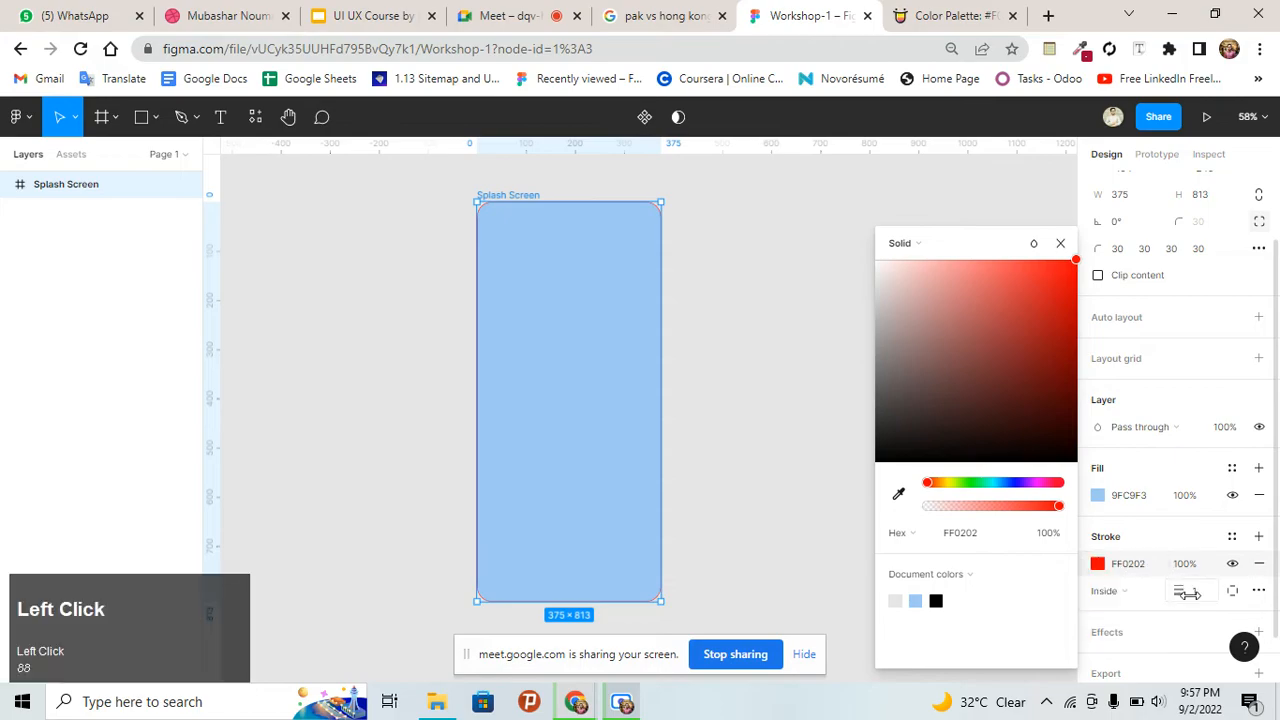
{"action": "left_click_drag", "start_coordinate": [1187, 593], "coordinate": [1229, 596]}
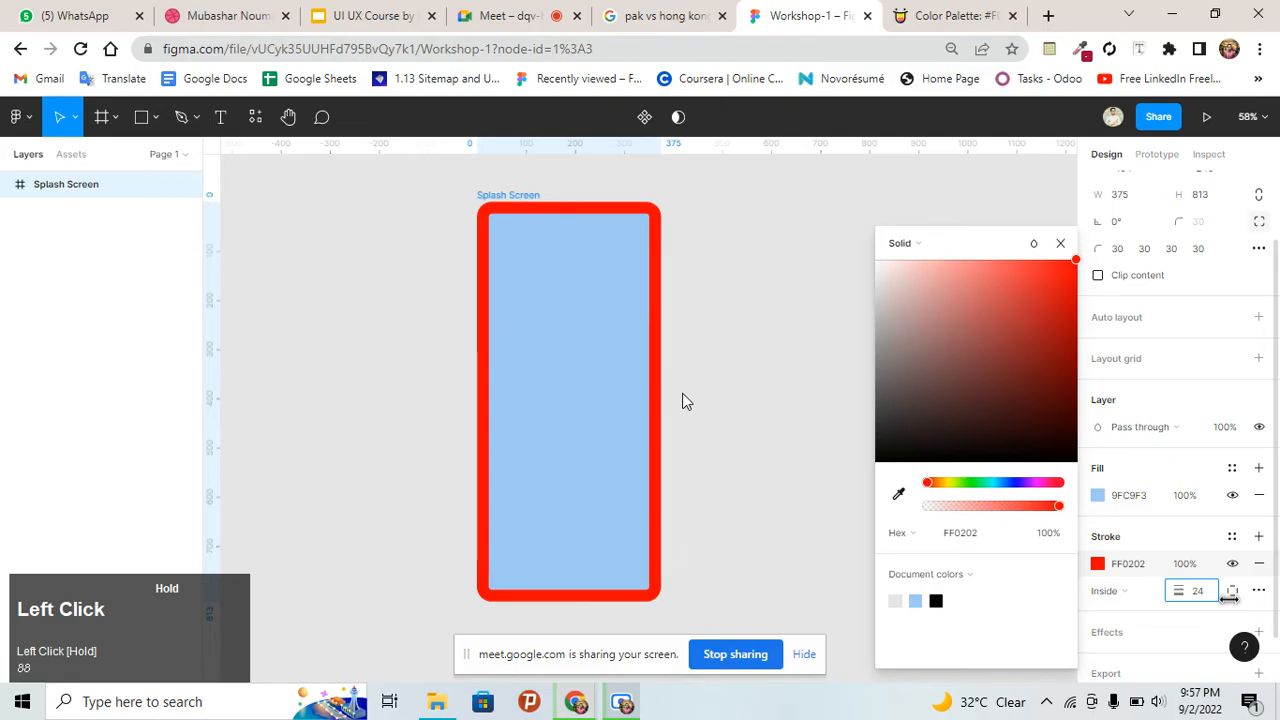
{"action": "left_click", "coordinate": [1125, 592]}
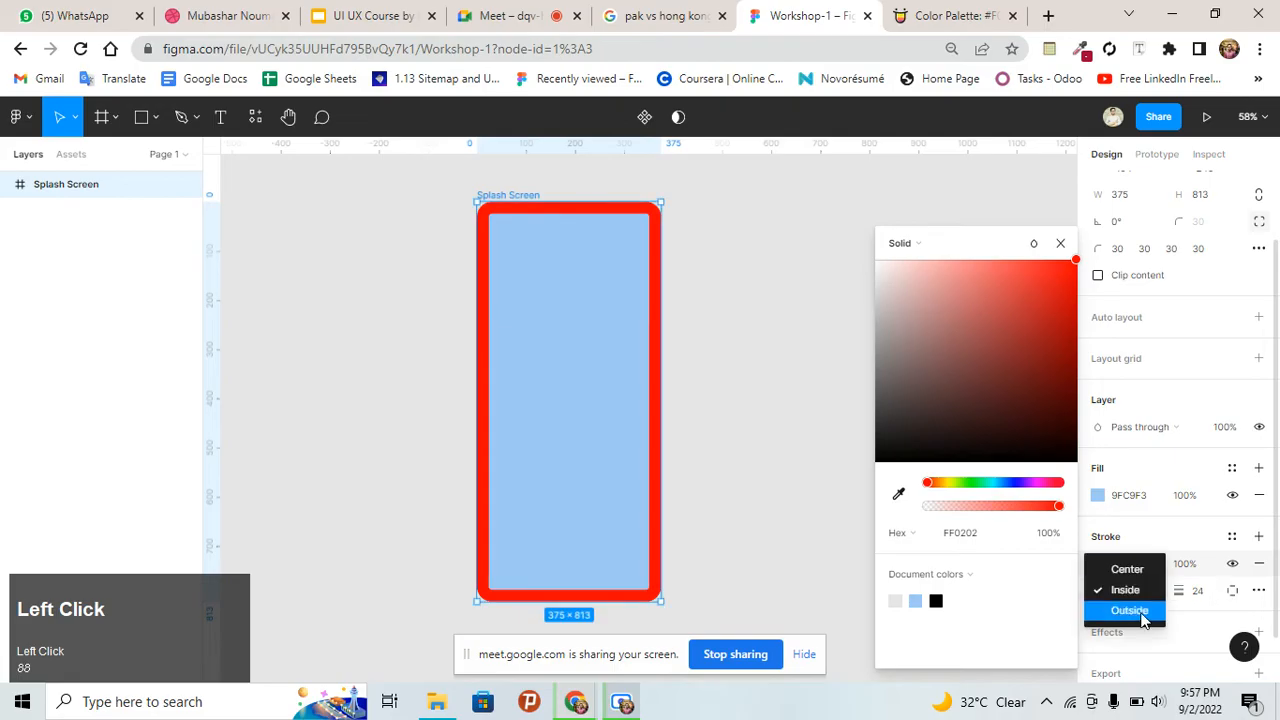
{"action": "left_click", "coordinate": [1200, 596]}
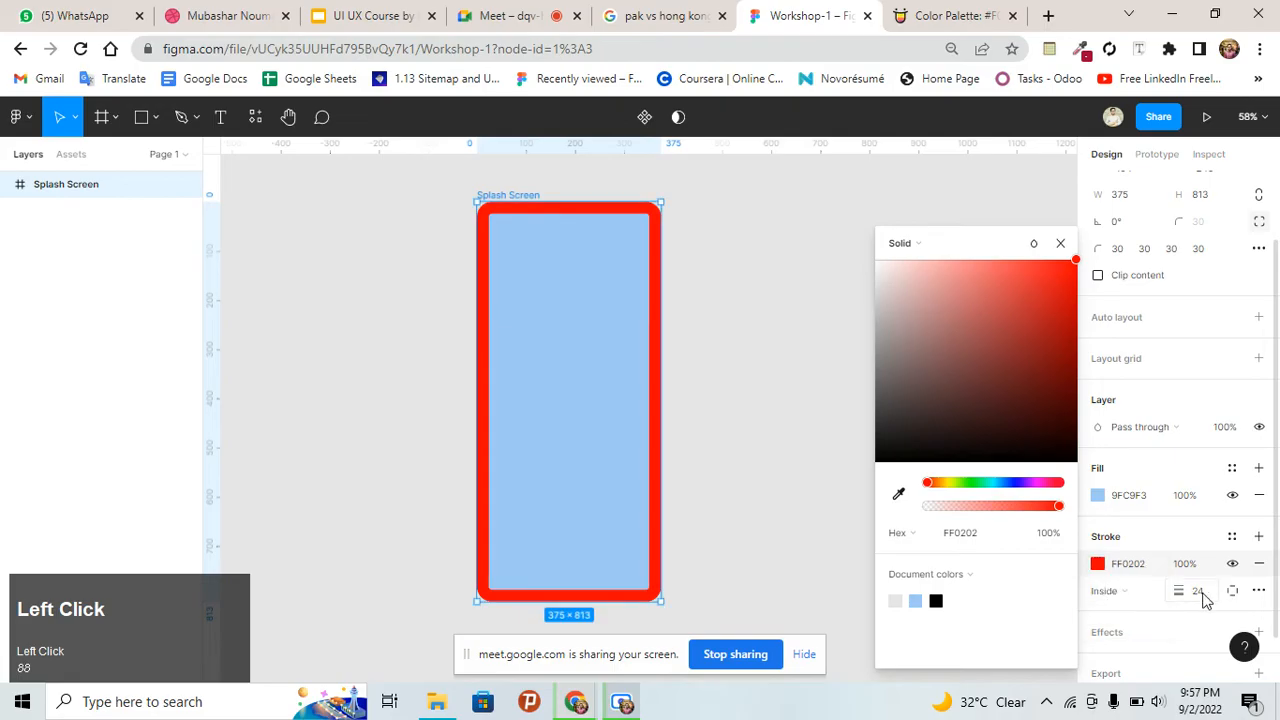
Widen the Splash Screen frame's red stroke to 116 and place it outside the frame's edge
{"action": "mouse_move", "coordinate": [1185, 594]}
{"action": "left_mouse_down"}
{"action": "mouse_move", "coordinate": [1275, 620]}
{"action": "mouse_move", "coordinate": [1155, 598]}
{"action": "mouse_move", "coordinate": [1180, 591]}
{"action": "mouse_move", "coordinate": [668, 389]}
{"action": "mouse_move", "coordinate": [814, 409]}
{"action": "mouse_move", "coordinate": [931, 354]}
{"action": "left_mouse_up"}
{"action": "left_click", "coordinate": [1112, 591]}
{"action": "left_click", "coordinate": [1140, 612]}
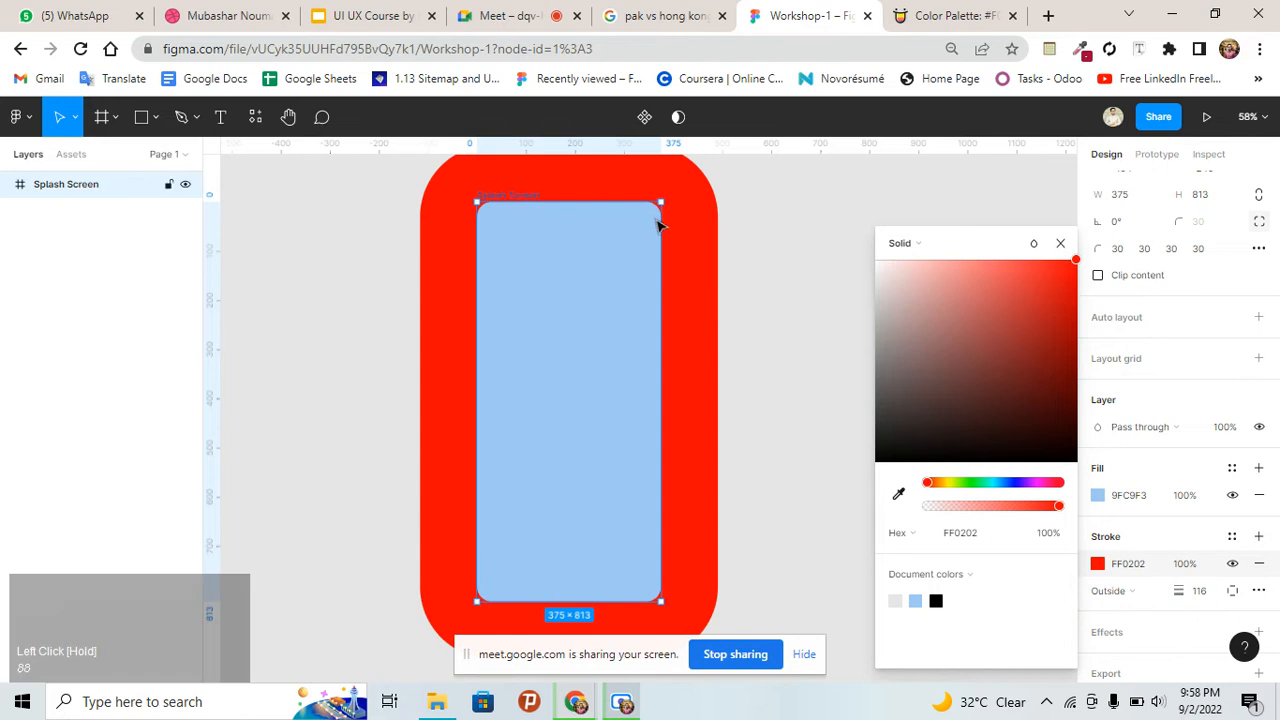
Set the Splash Screen frame's stroke weight to 4 and its stroke position to Center
{"action": "left_click", "coordinate": [1197, 591]}
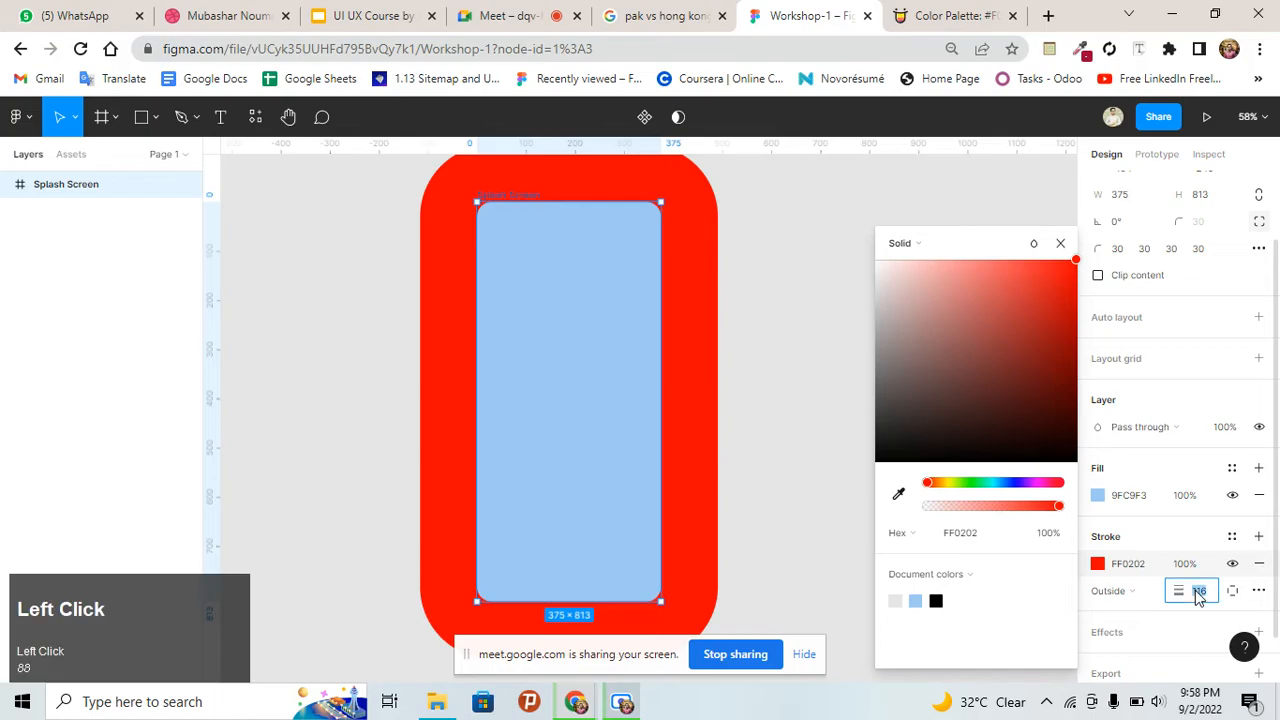
{"action": "type", "text": "4"}
{"action": "key", "text": "Return"}
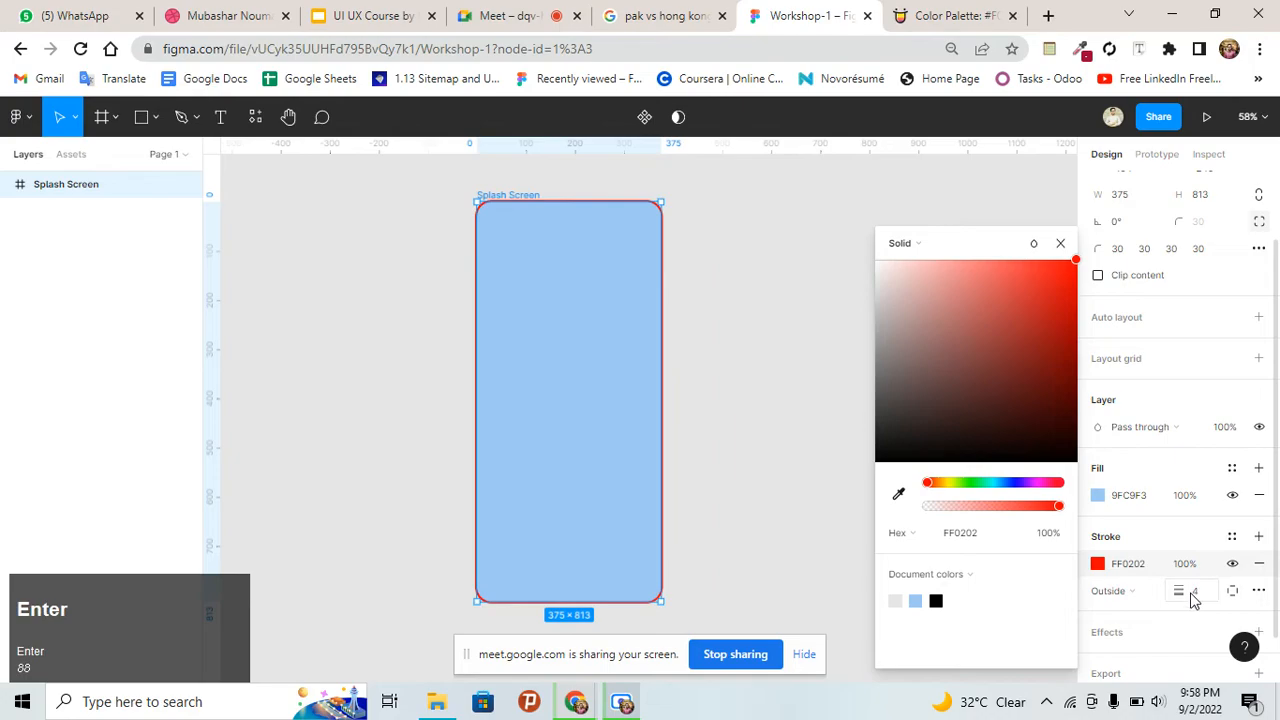
{"action": "left_click", "coordinate": [1110, 591]}
{"action": "left_click", "coordinate": [1126, 552]}
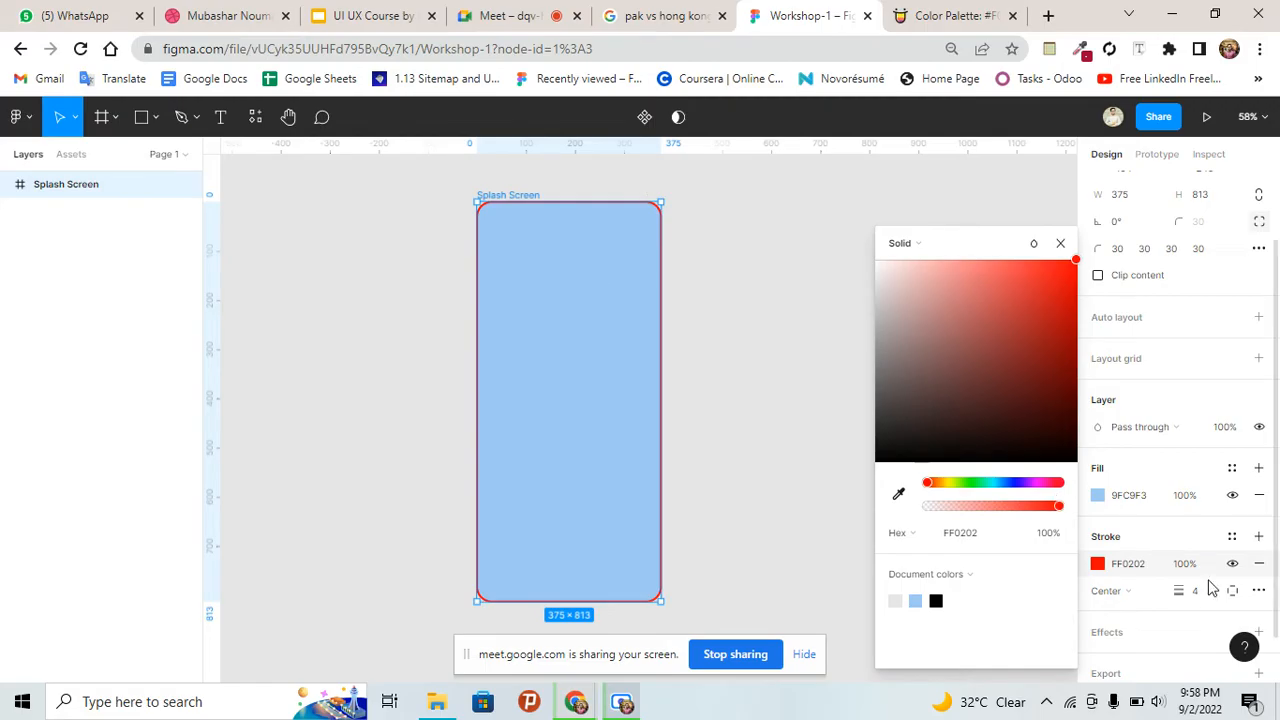
{"action": "scroll", "coordinate": [1180, 573], "scroll_direction": "down", "scroll_amount": 1}
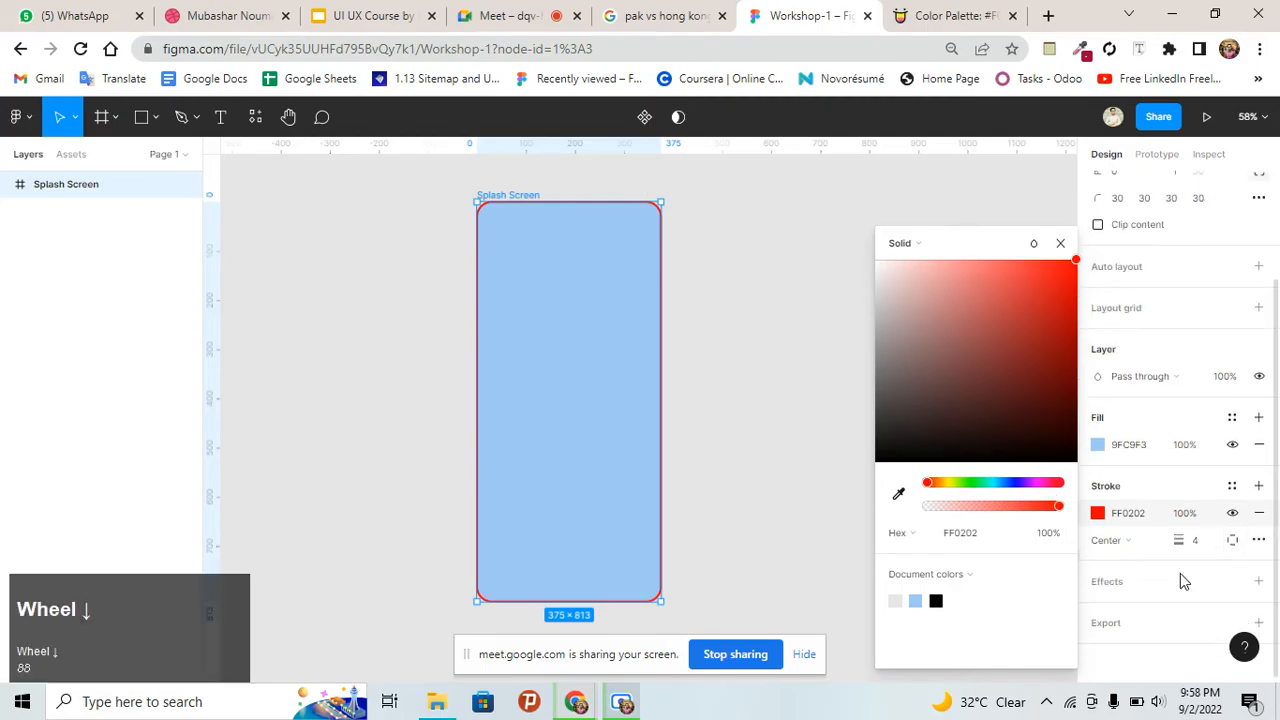
{"action": "left_click", "coordinate": [1061, 244]}
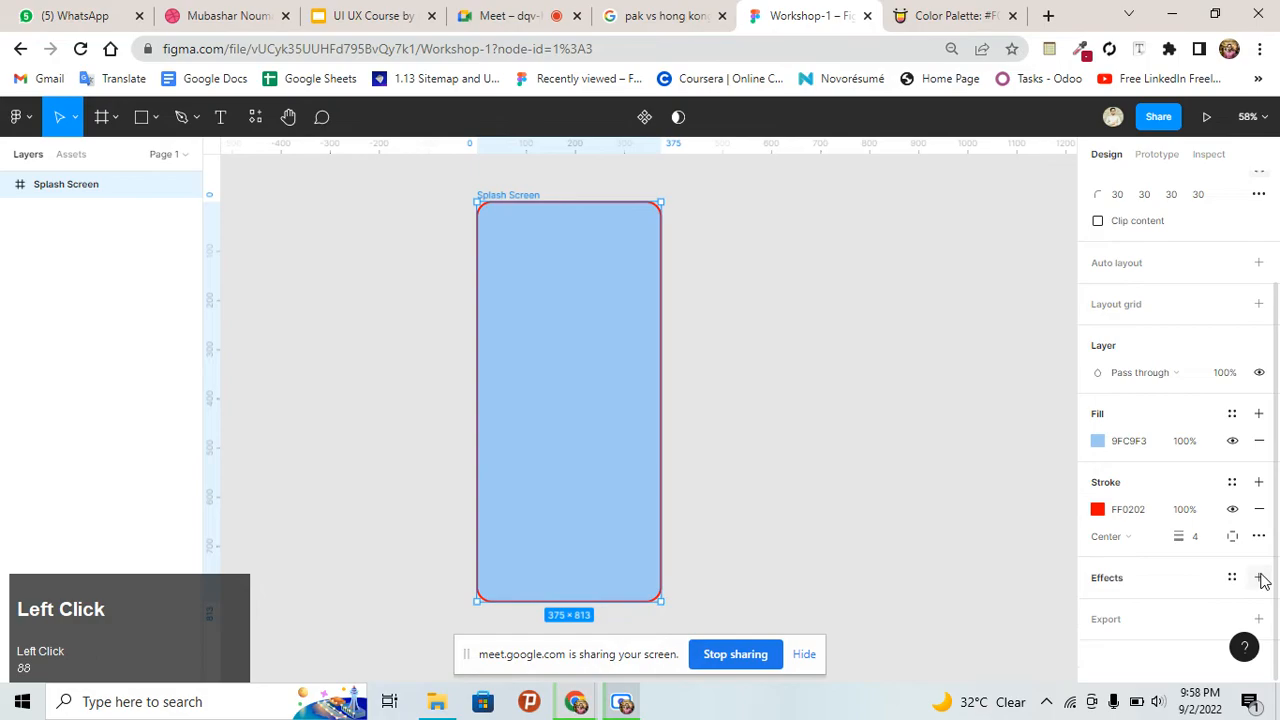
Add a drop shadow coloured FF7D7D to the Splash Screen frame and remove it again
{"action": "left_click", "coordinate": [1260, 578]}
{"action": "scroll", "coordinate": [1104, 586], "scroll_direction": "down", "scroll_amount": 1}
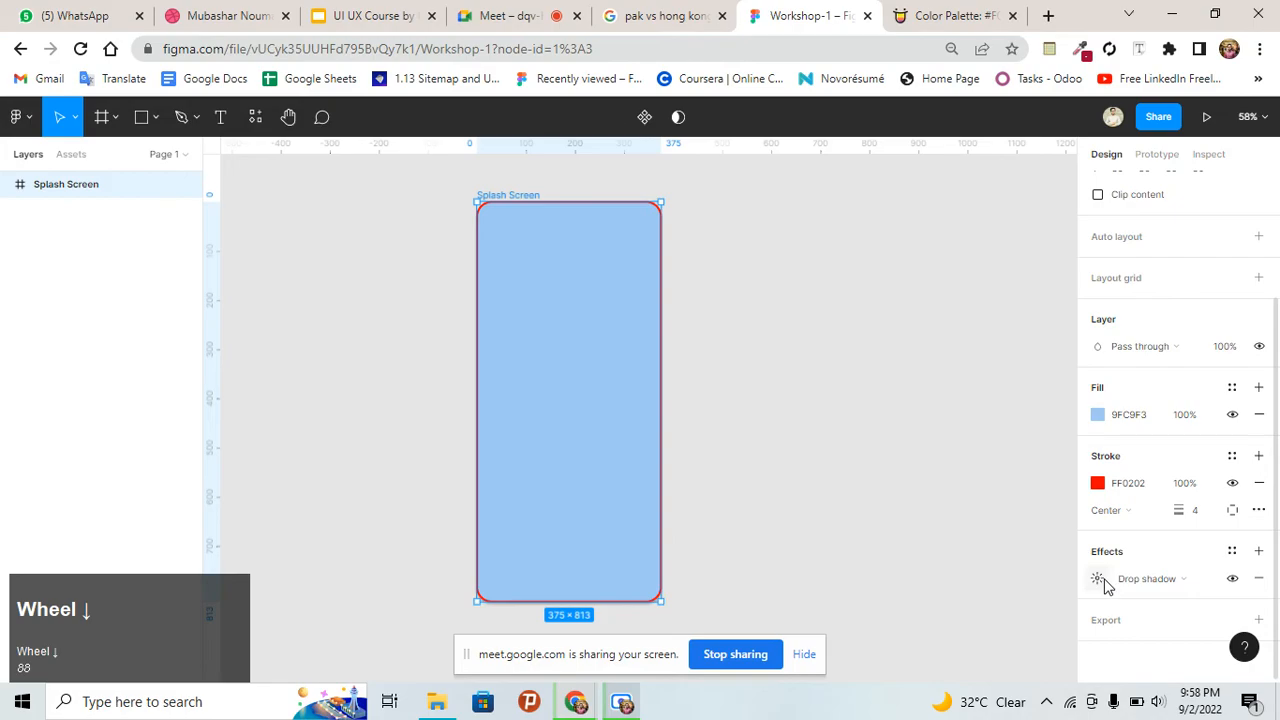
{"action": "left_click", "coordinate": [1098, 579]}
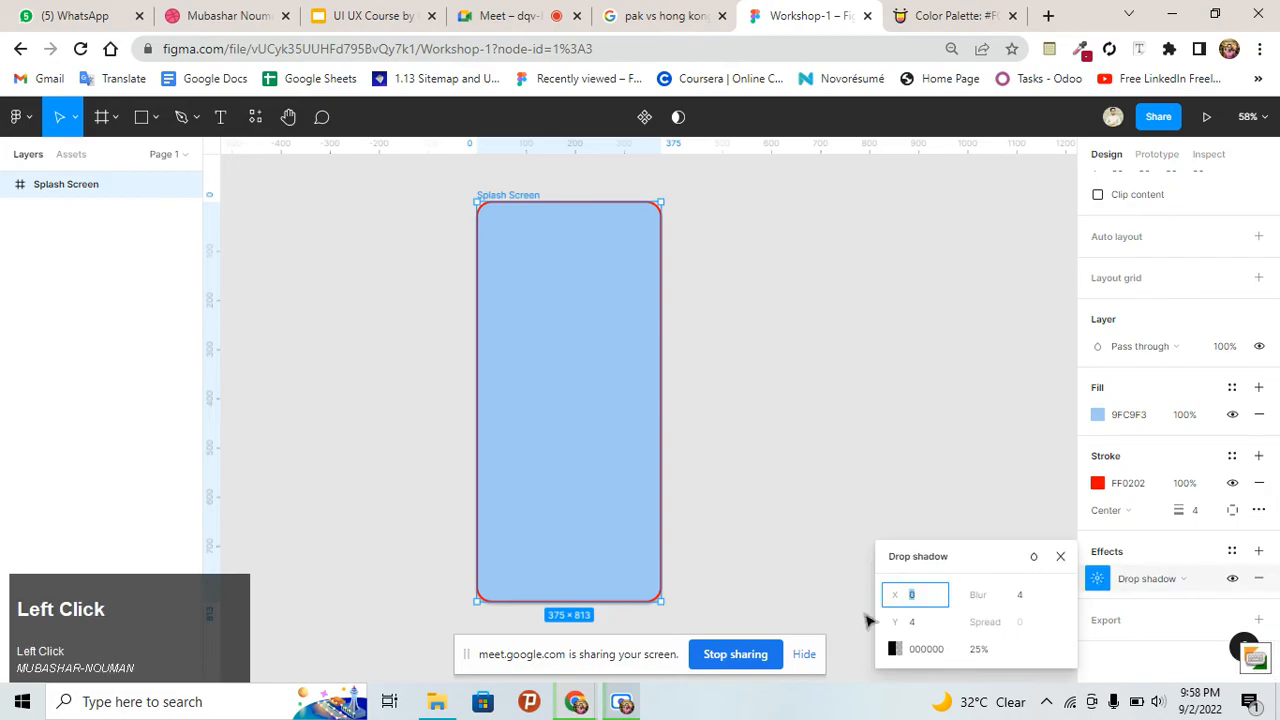
{"action": "left_click", "coordinate": [895, 651]}
{"action": "left_click_drag", "start_coordinate": [776, 310], "coordinate": [776, 262]}
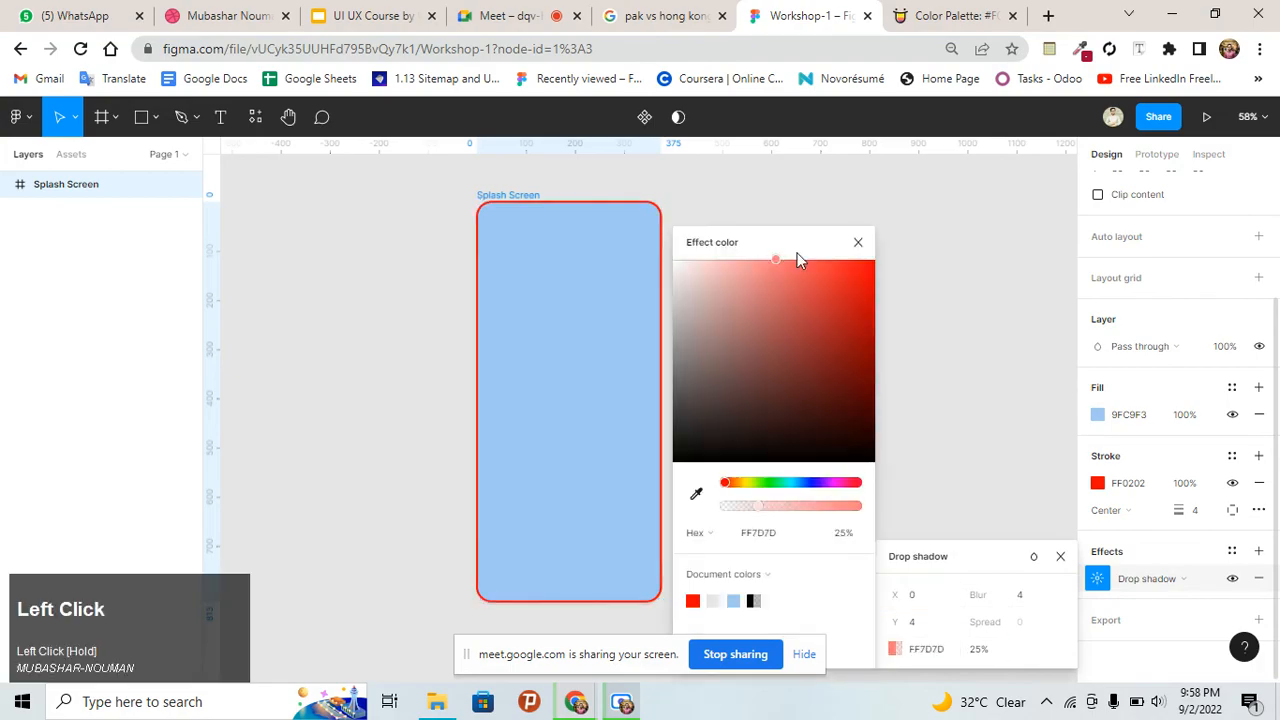
{"action": "left_click", "coordinate": [857, 242]}
{"action": "left_click", "coordinate": [1259, 578]}
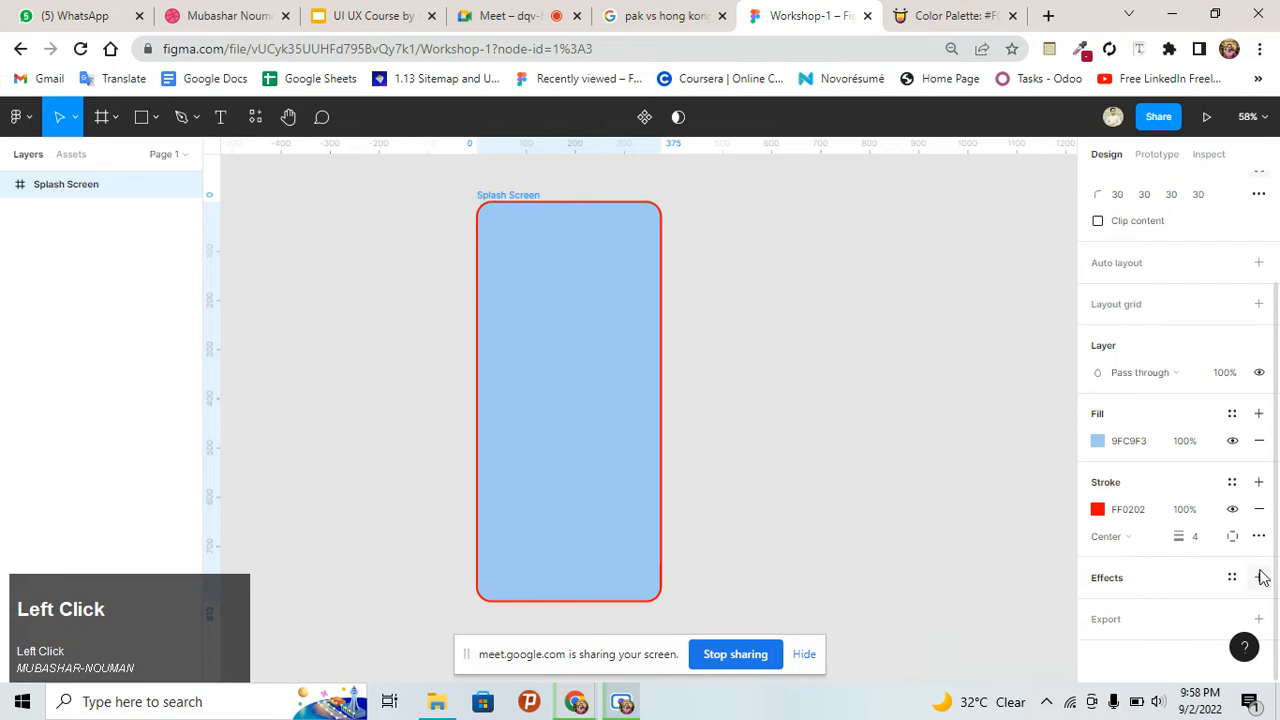
{"action": "left_click", "coordinate": [766, 349]}
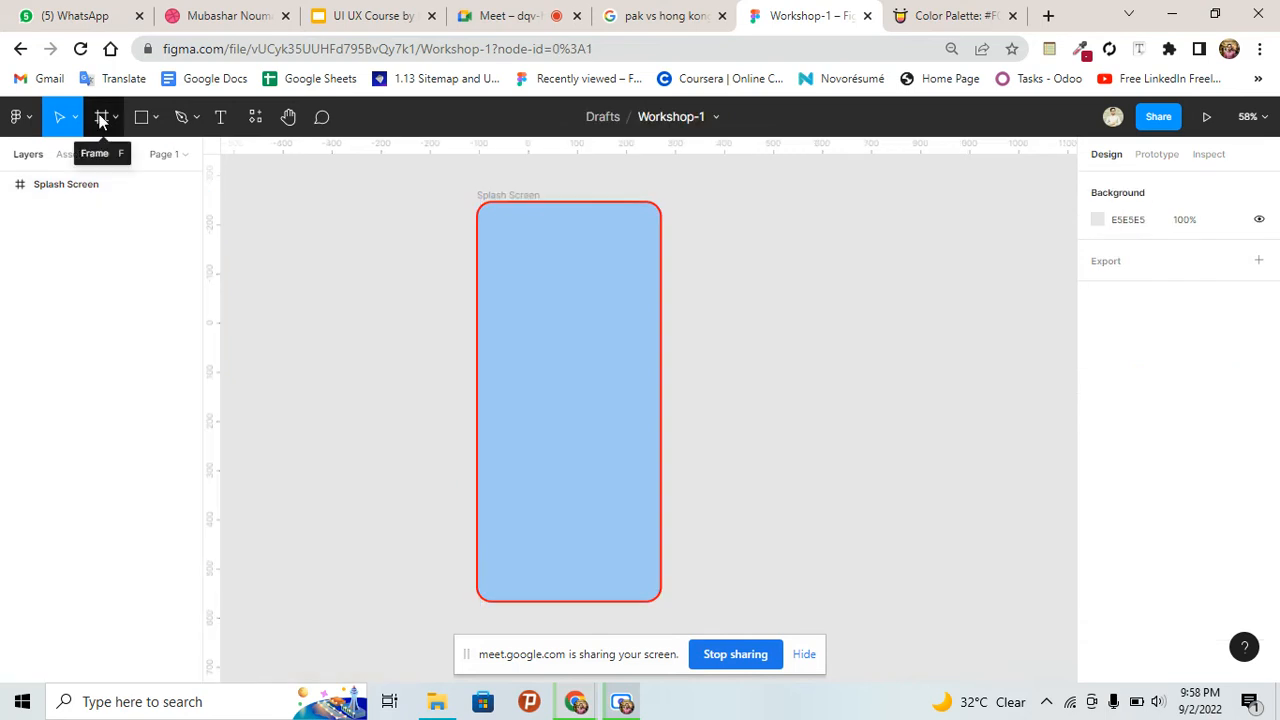
Draw a square of about 177 × 177 in the upper part of the Splash Screen frame, at about X 88, Y 134
{"action": "left_click", "coordinate": [137, 117]}
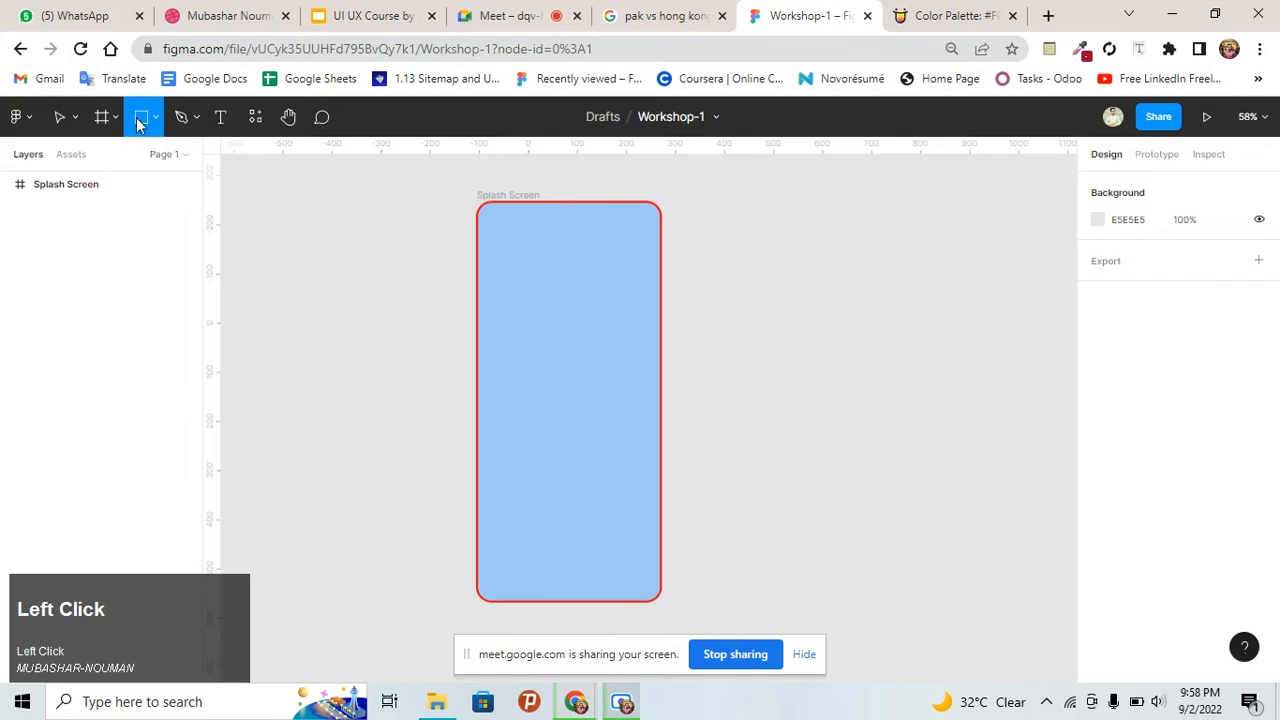
{"action": "left_click", "coordinate": [155, 118]}
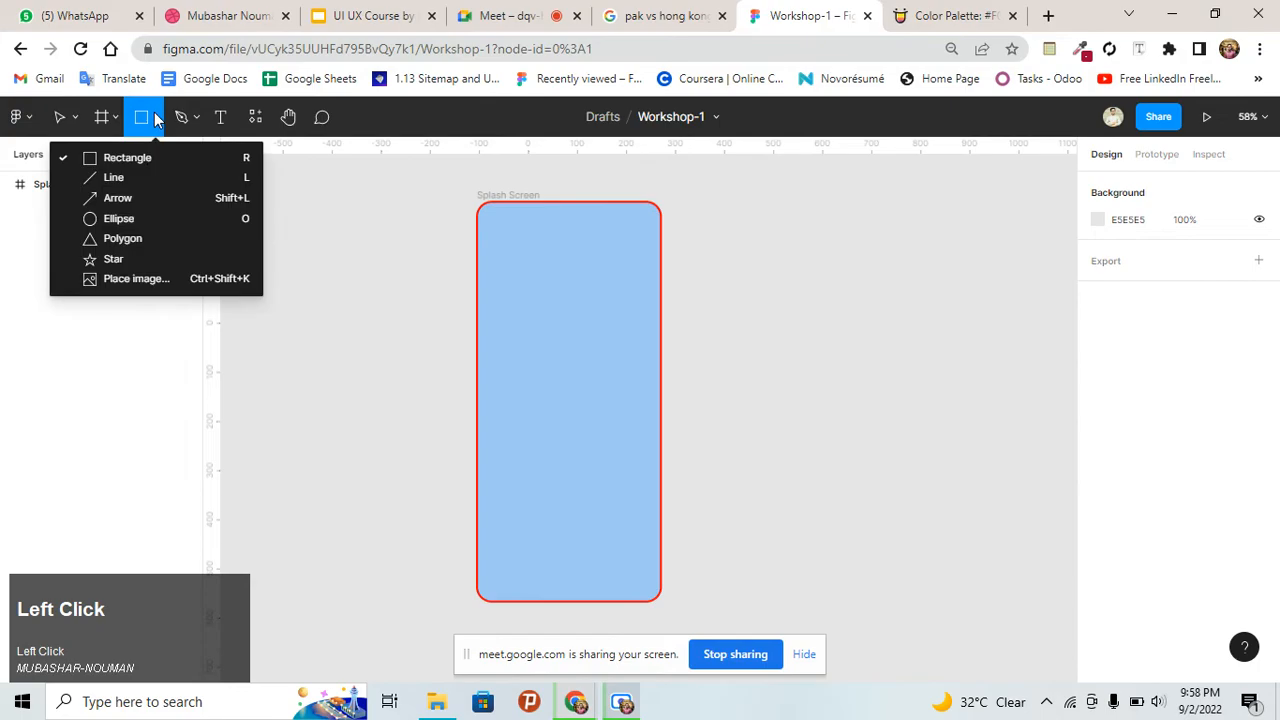
{"action": "left_click", "coordinate": [124, 166]}
{"action": "mouse_move", "coordinate": [515, 259]}
{"action": "left_mouse_down"}
{"action": "mouse_move", "coordinate": [566, 360]}
{"action": "mouse_move", "coordinate": [654, 474]}
{"action": "mouse_move", "coordinate": [604, 290]}
{"action": "mouse_move", "coordinate": [626, 312]}
{"action": "mouse_move", "coordinate": [626, 262]}
{"action": "mouse_move", "coordinate": [588, 335]}
{"action": "mouse_move", "coordinate": [593, 292]}
{"action": "mouse_move", "coordinate": [613, 337]}
{"action": "mouse_move", "coordinate": [568, 410]}
{"action": "mouse_move", "coordinate": [537, 316]}
{"action": "mouse_move", "coordinate": [587, 263]}
{"action": "mouse_move", "coordinate": [576, 334]}
{"action": "mouse_move", "coordinate": [606, 391]}
{"action": "mouse_move", "coordinate": [611, 440]}
{"action": "mouse_move", "coordinate": [606, 326]}
{"action": "mouse_move", "coordinate": [585, 313]}
{"action": "left_mouse_up"}
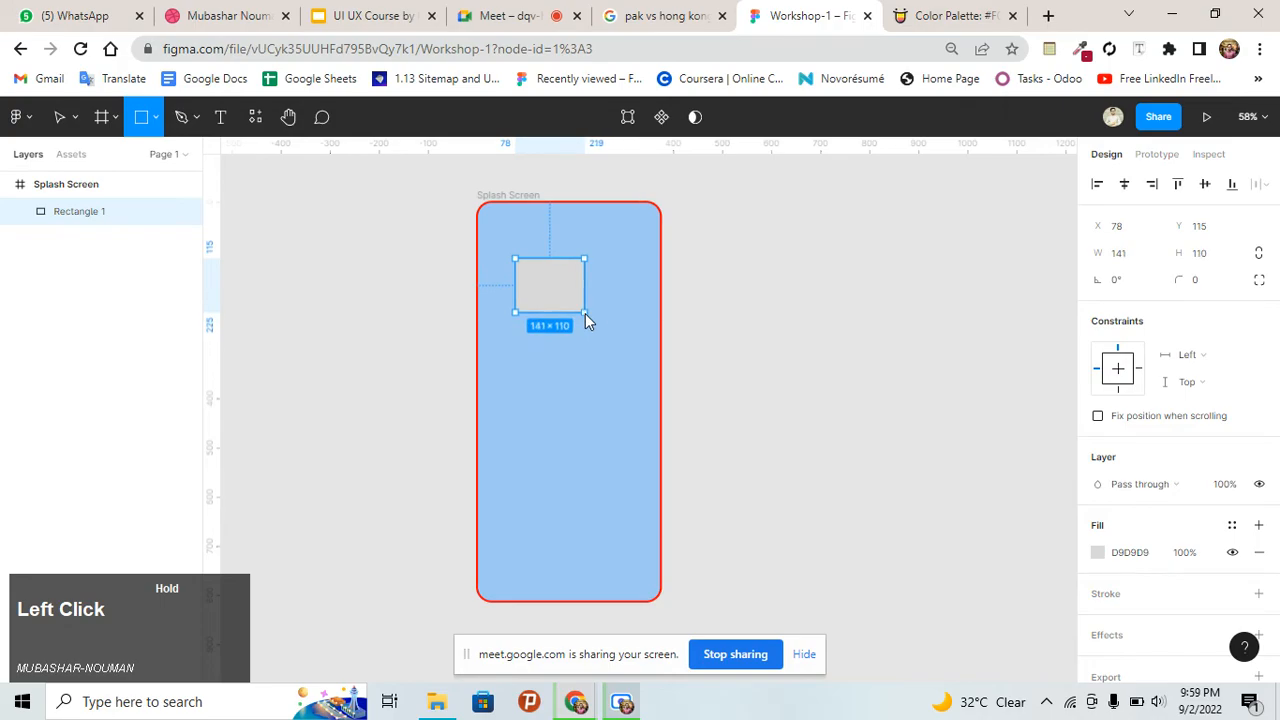
{"action": "key", "text": "shift"}
{"action": "mouse_move", "coordinate": [585, 313]}
{"action": "left_mouse_down"}
{"action": "mouse_move", "coordinate": [656, 443]}
{"action": "mouse_move", "coordinate": [603, 362]}
{"action": "mouse_move", "coordinate": [568, 336]}
{"action": "mouse_move", "coordinate": [646, 463]}
{"action": "mouse_move", "coordinate": [551, 330]}
{"action": "mouse_move", "coordinate": [606, 402]}
{"action": "mouse_move", "coordinate": [524, 325]}
{"action": "mouse_move", "coordinate": [549, 365]}
{"action": "mouse_move", "coordinate": [546, 345]}
{"action": "left_mouse_up"}
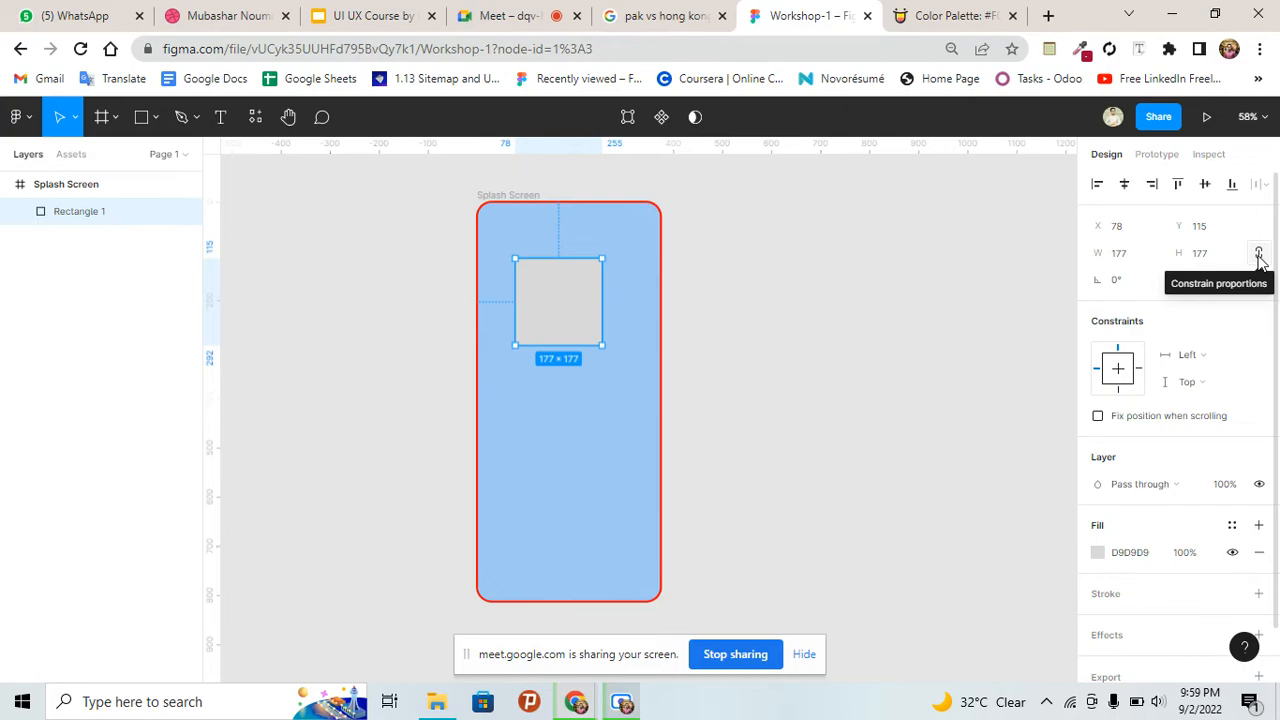
{"action": "left_click_drag", "start_coordinate": [585, 330], "coordinate": [590, 340]}
Change the square's fill colour to the light red FF7777
{"action": "scroll", "coordinate": [1098, 486], "scroll_direction": "down", "scroll_amount": 1}
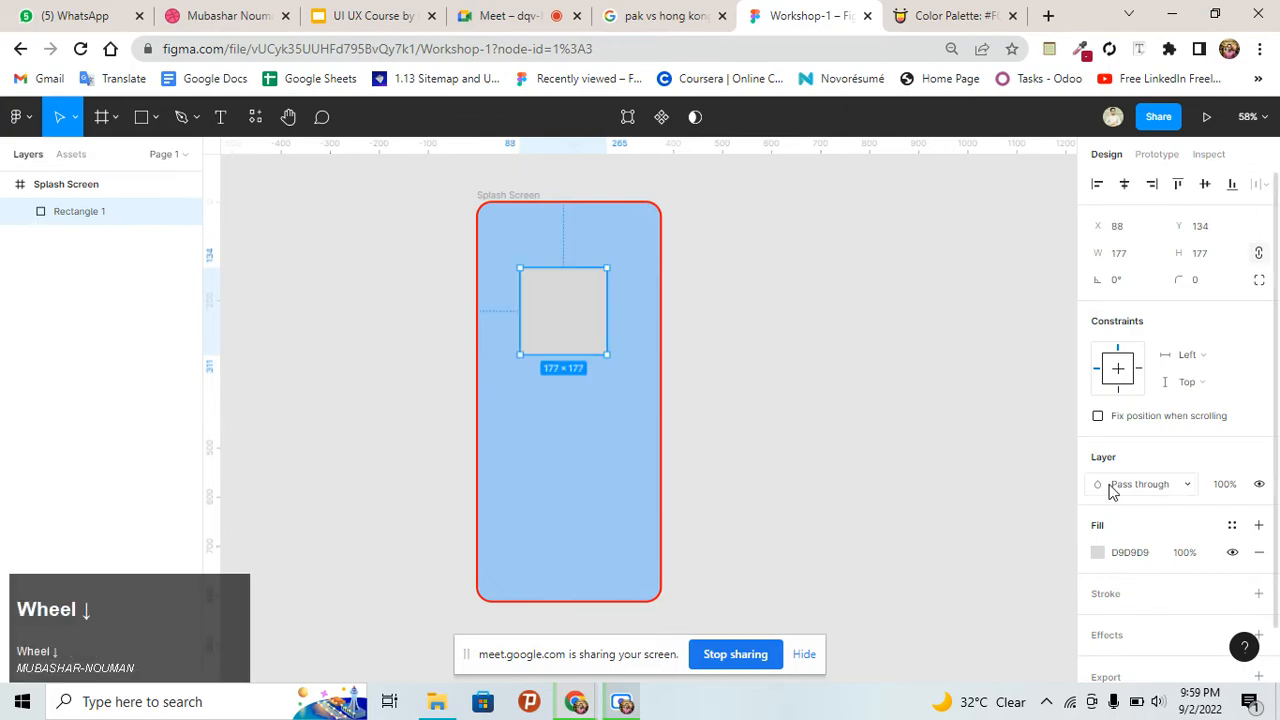
{"action": "left_click", "coordinate": [1108, 500]}
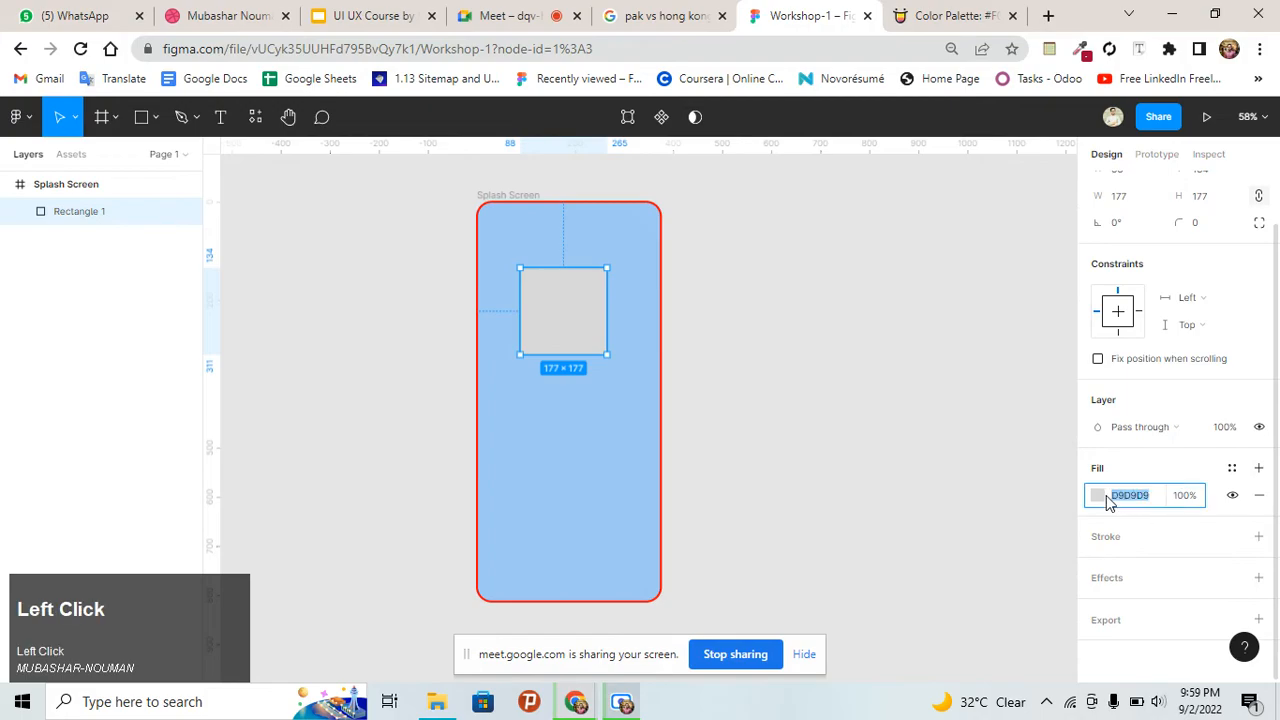
{"action": "left_click", "coordinate": [1097, 495]}
{"action": "left_click_drag", "start_coordinate": [1042, 348], "coordinate": [986, 257]}
{"action": "left_click", "coordinate": [1060, 243]}
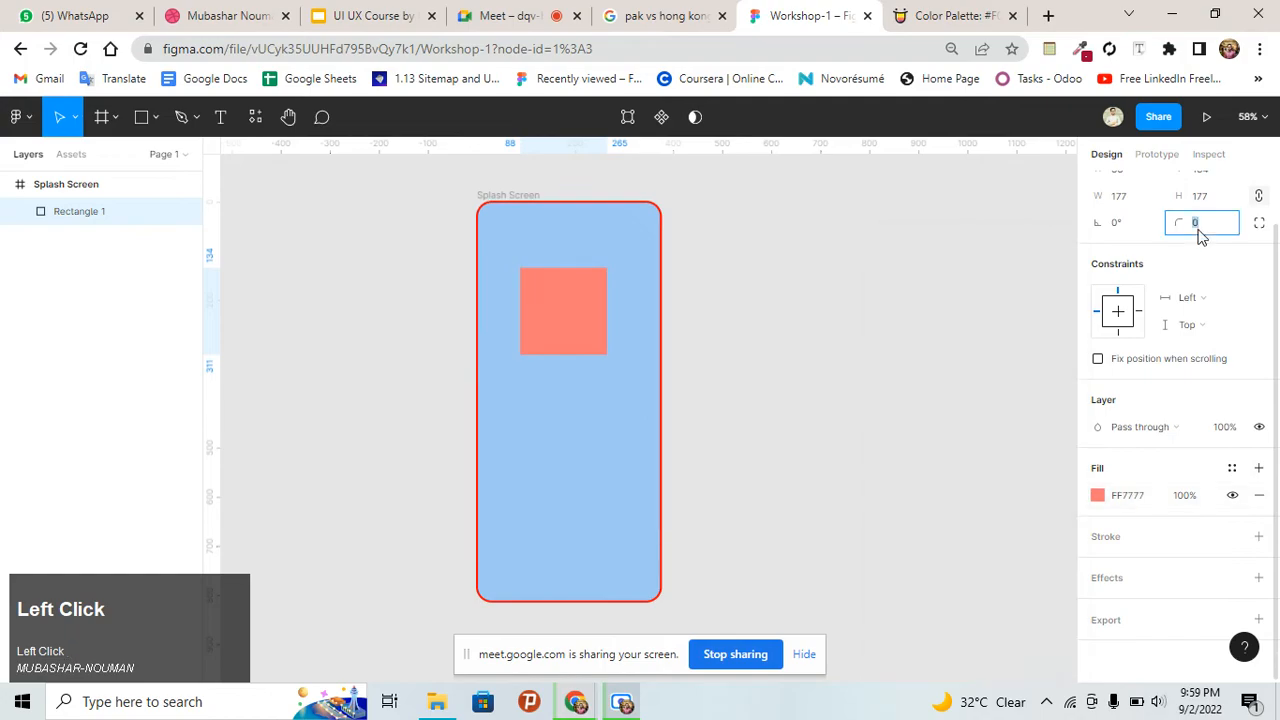
Set the square's corner radius to 12 and move the square to about X 102, Y 169
{"action": "left_click", "coordinate": [1235, 229]}
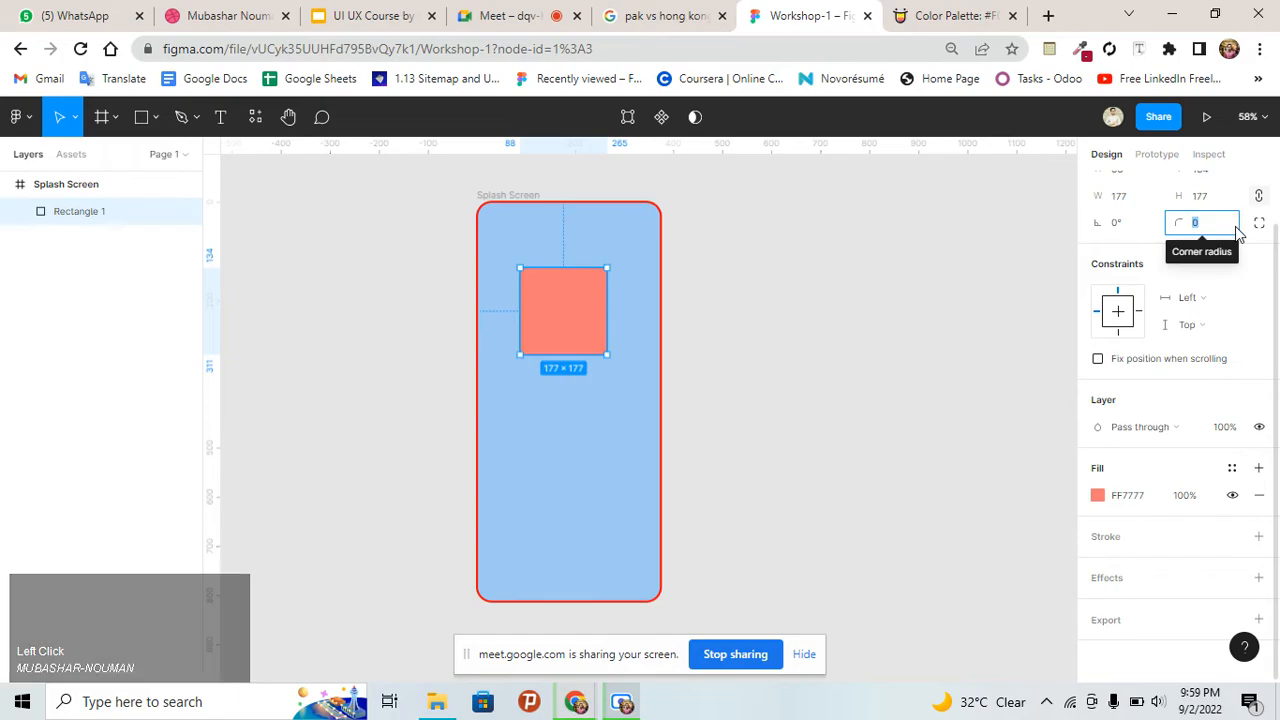
{"action": "type", "text": "12"}
{"action": "key", "text": "Return"}
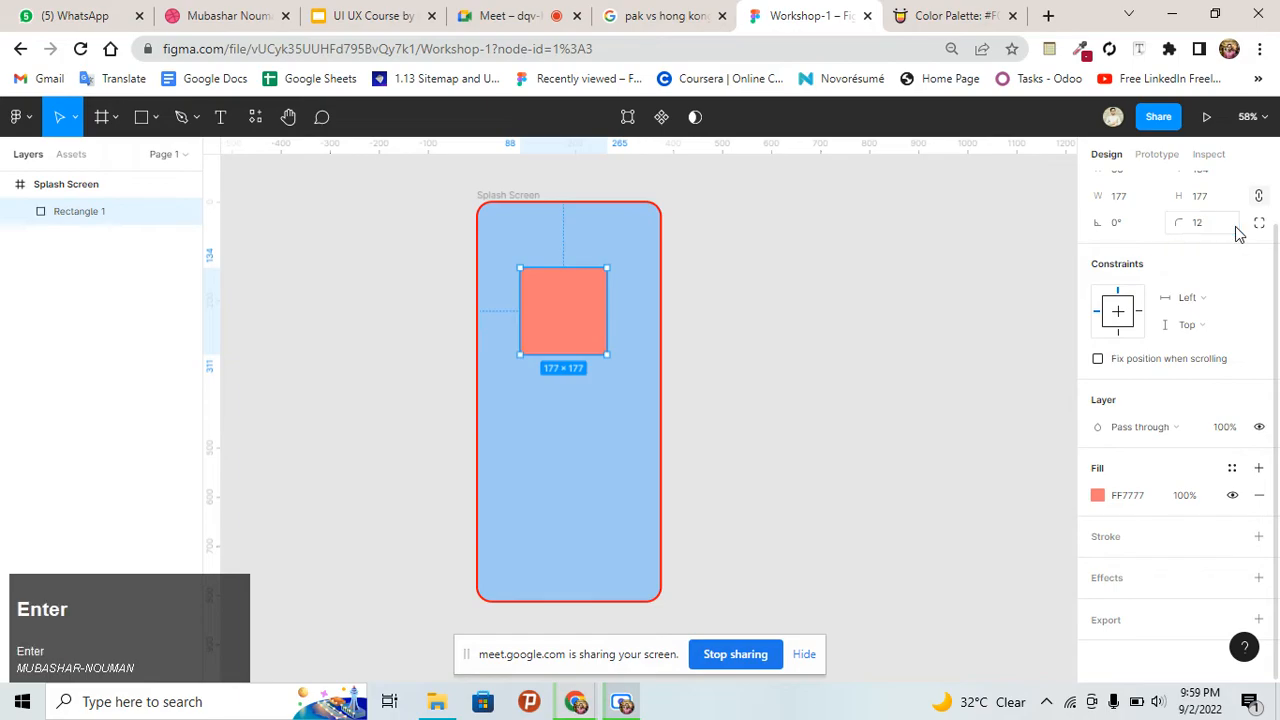
{"action": "scroll", "coordinate": [520, 293], "scroll_direction": "up", "scroll_amount": 5}
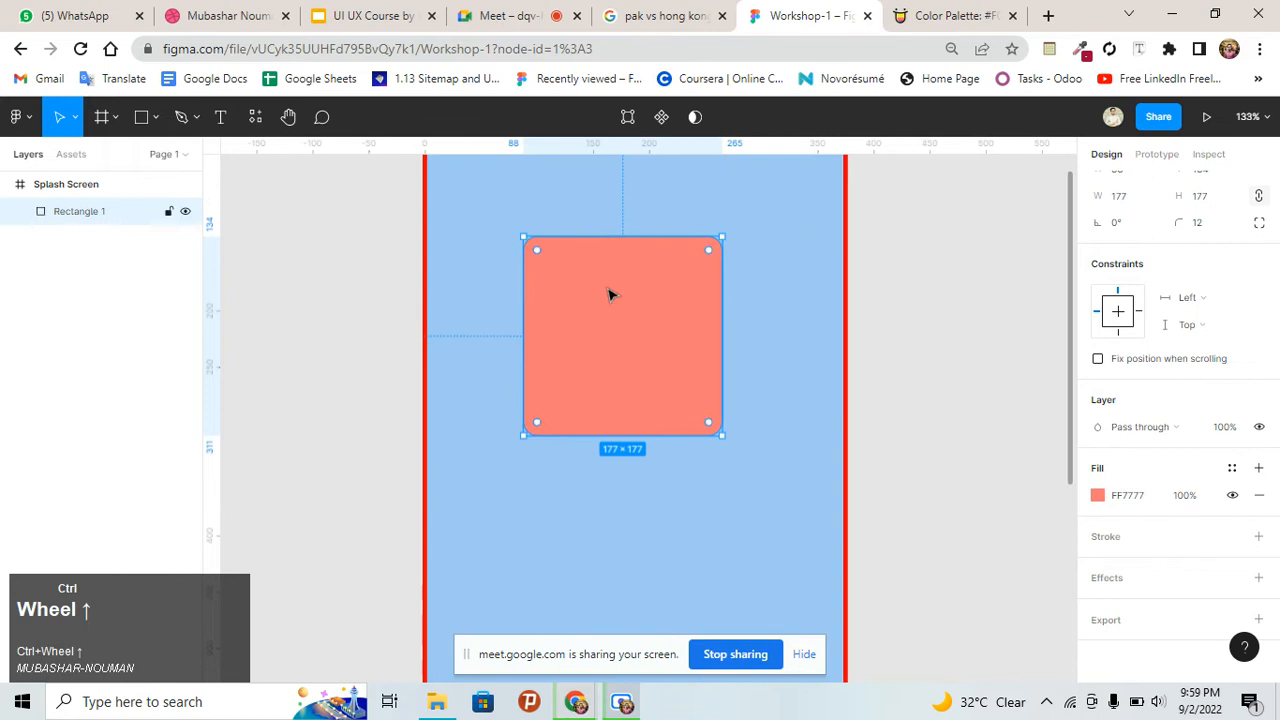
{"action": "left_click", "coordinate": [777, 294]}
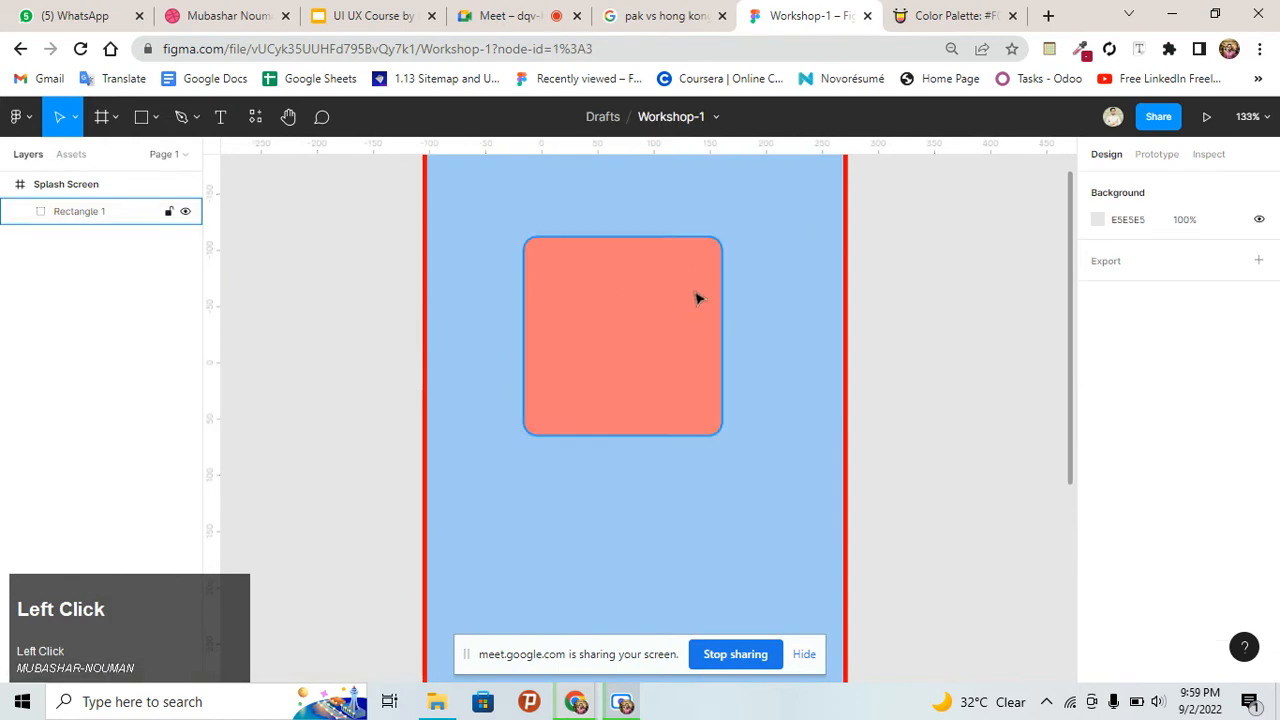
{"action": "left_click_drag", "start_coordinate": [698, 298], "coordinate": [714, 338]}
Add a stroke to the square and colour it blue, 1400FF
{"action": "scroll", "coordinate": [1238, 556], "scroll_direction": "down", "scroll_amount": 2}
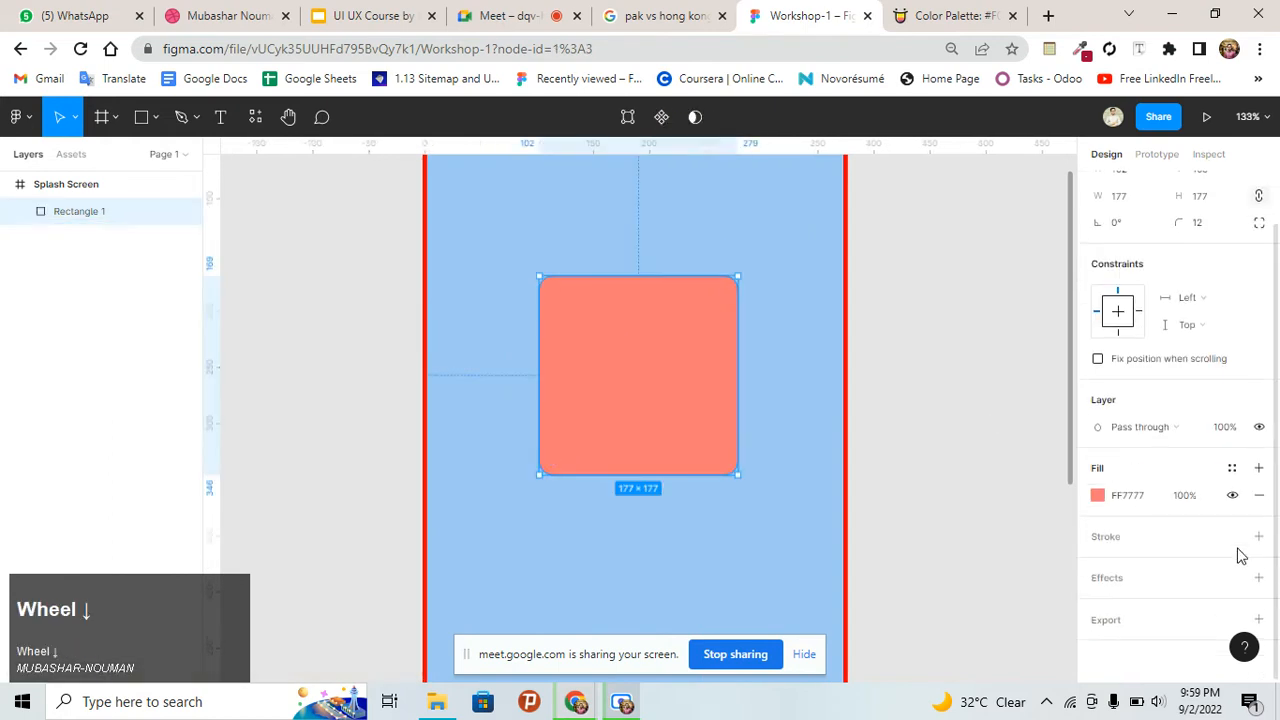
{"action": "left_click", "coordinate": [1258, 536]}
{"action": "left_click", "coordinate": [1097, 564]}
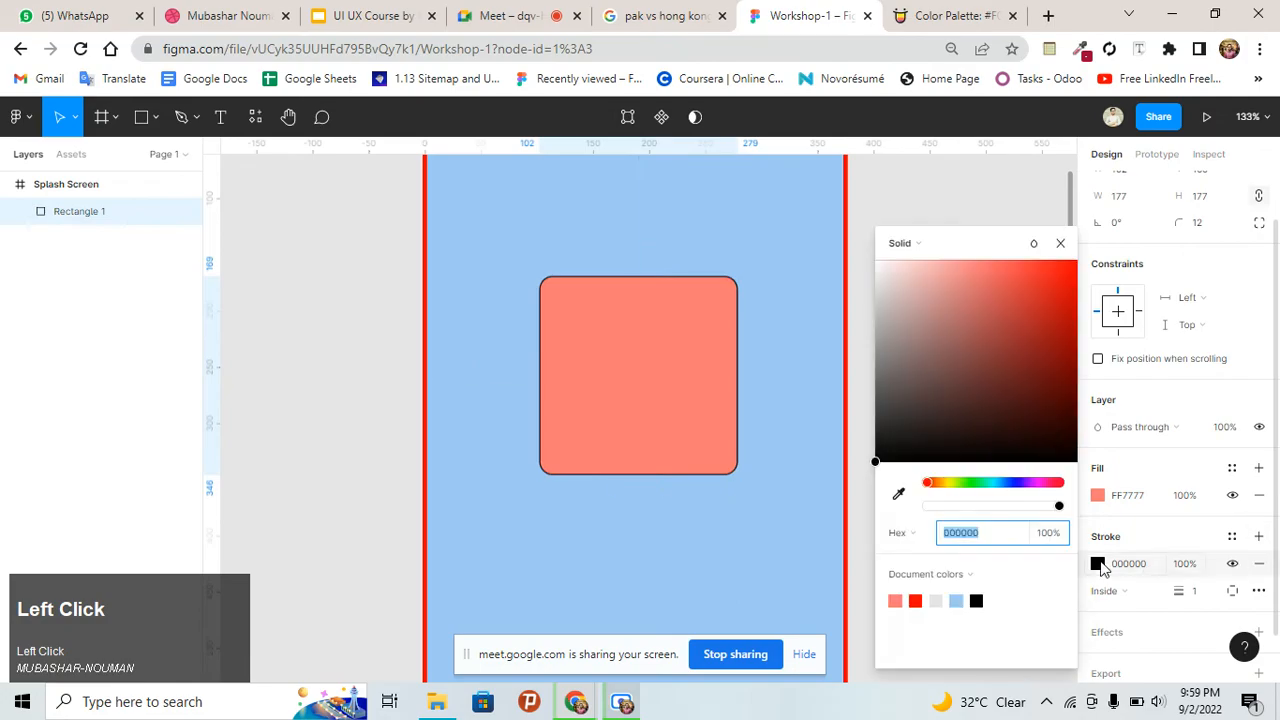
{"action": "left_click_drag", "start_coordinate": [1058, 484], "coordinate": [1020, 487]}
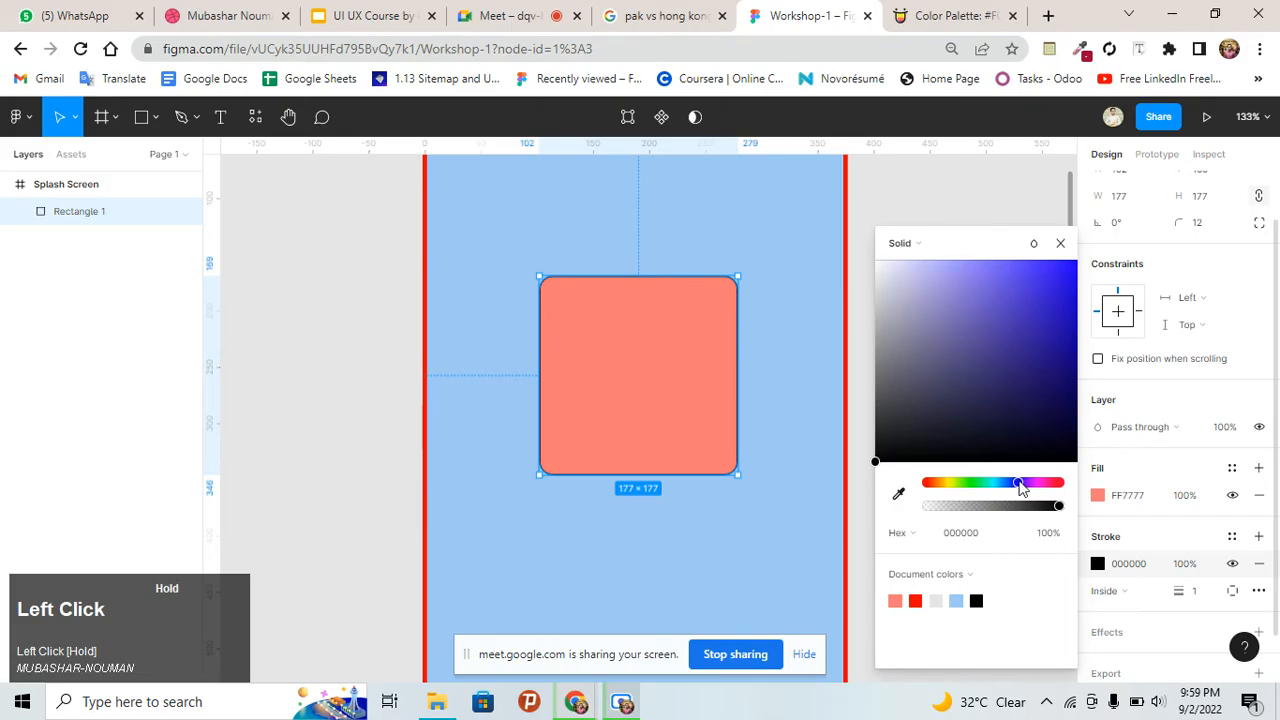
{"action": "left_click_drag", "start_coordinate": [1054, 306], "coordinate": [1077, 261]}
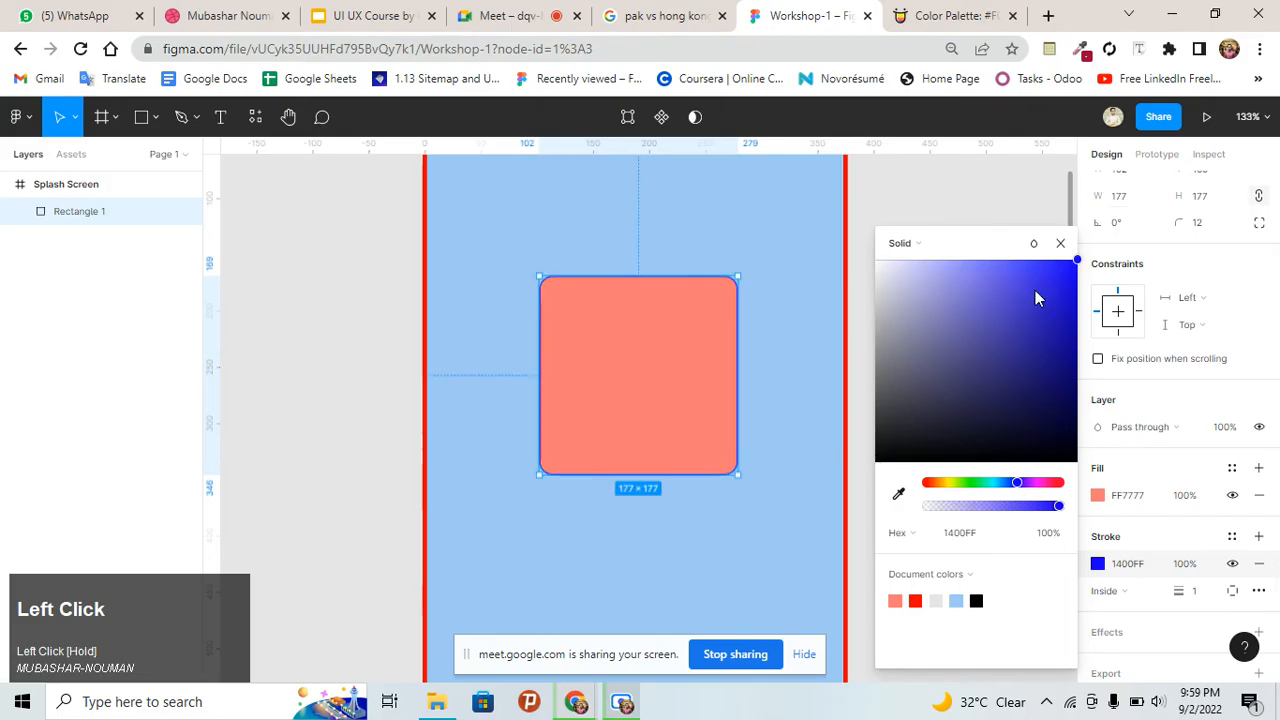
{"action": "left_click", "coordinate": [1060, 243]}
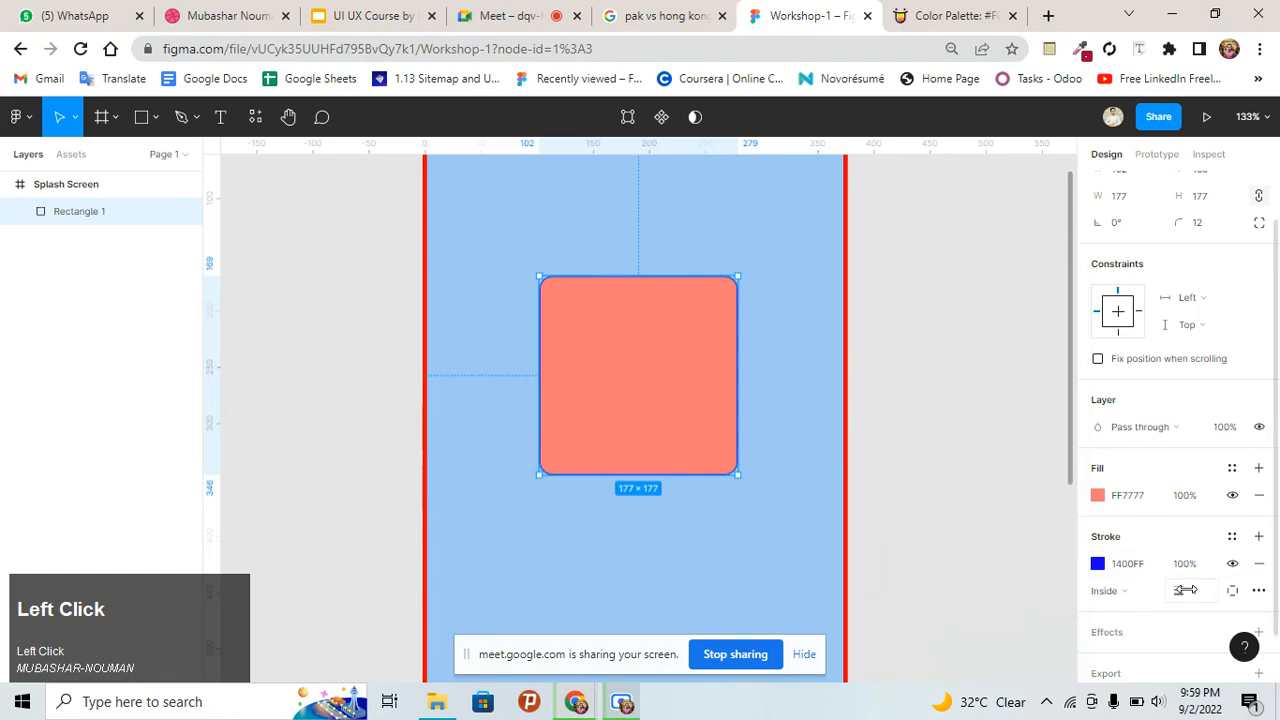
Add a drop shadow effect to the square and open its settings
{"action": "scroll", "coordinate": [1150, 548], "scroll_direction": "down", "scroll_amount": 2}
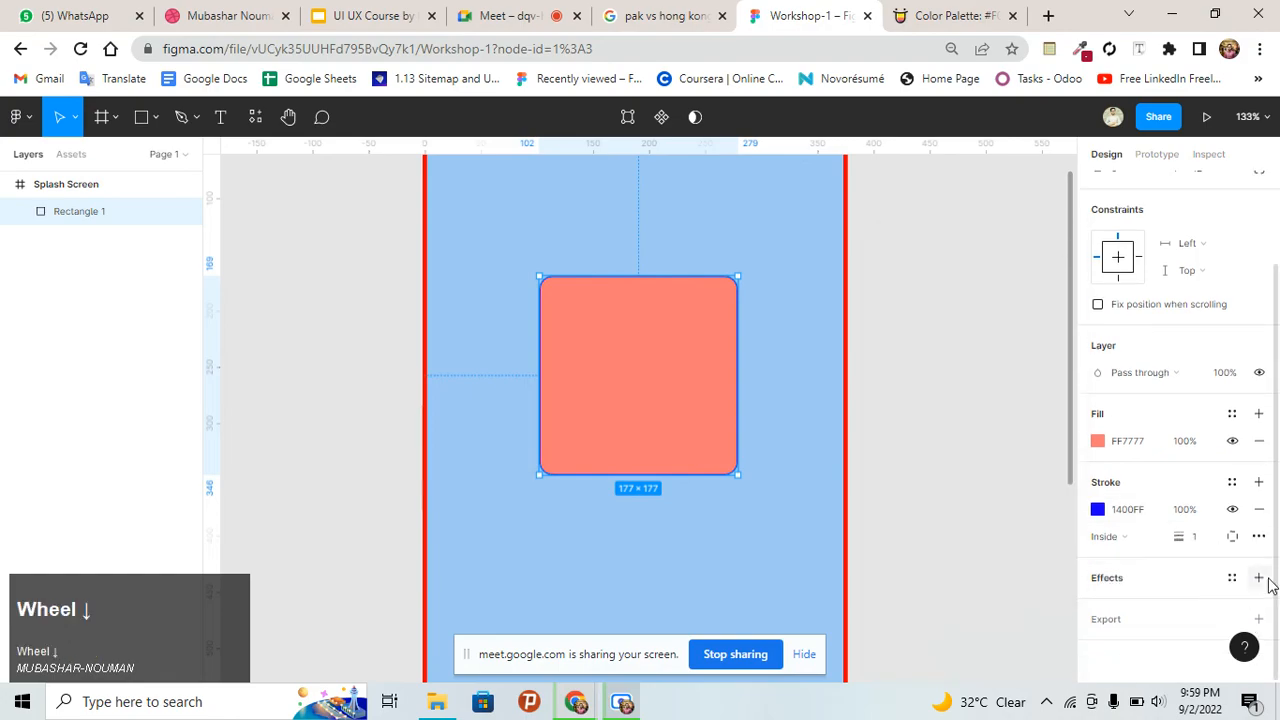
{"action": "left_click", "coordinate": [1267, 583]}
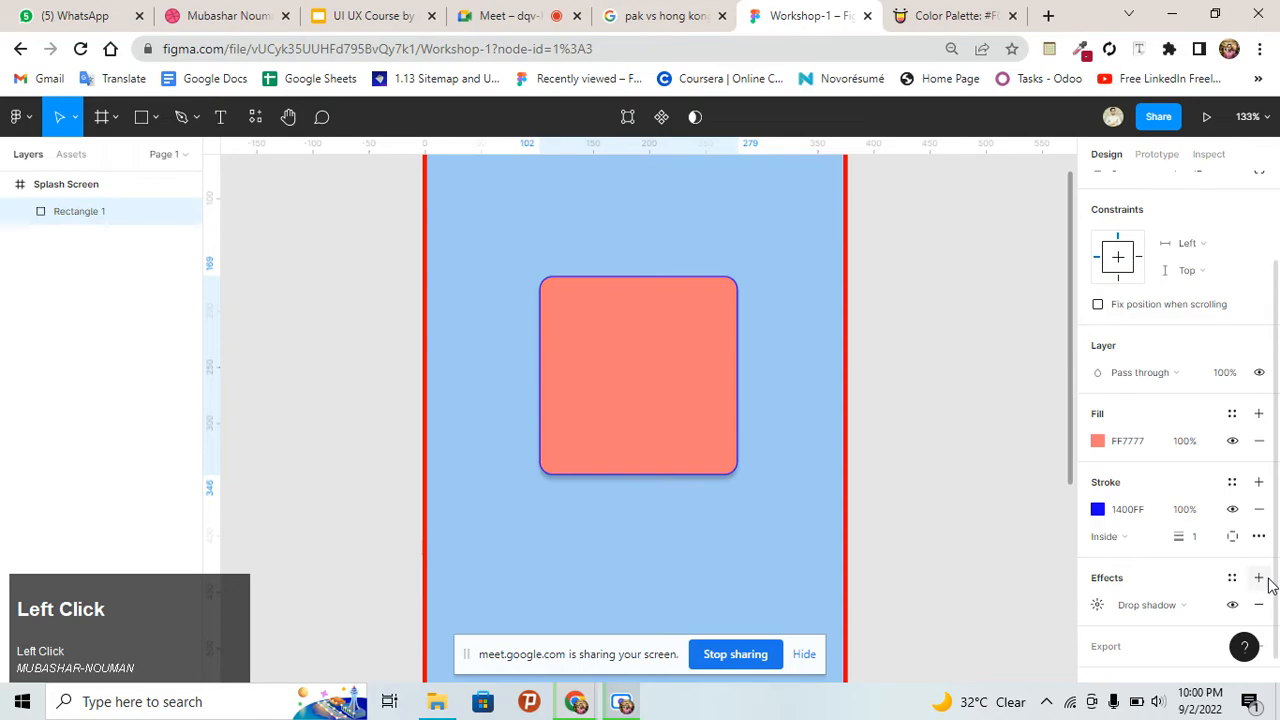
{"action": "left_click", "coordinate": [1100, 606]}
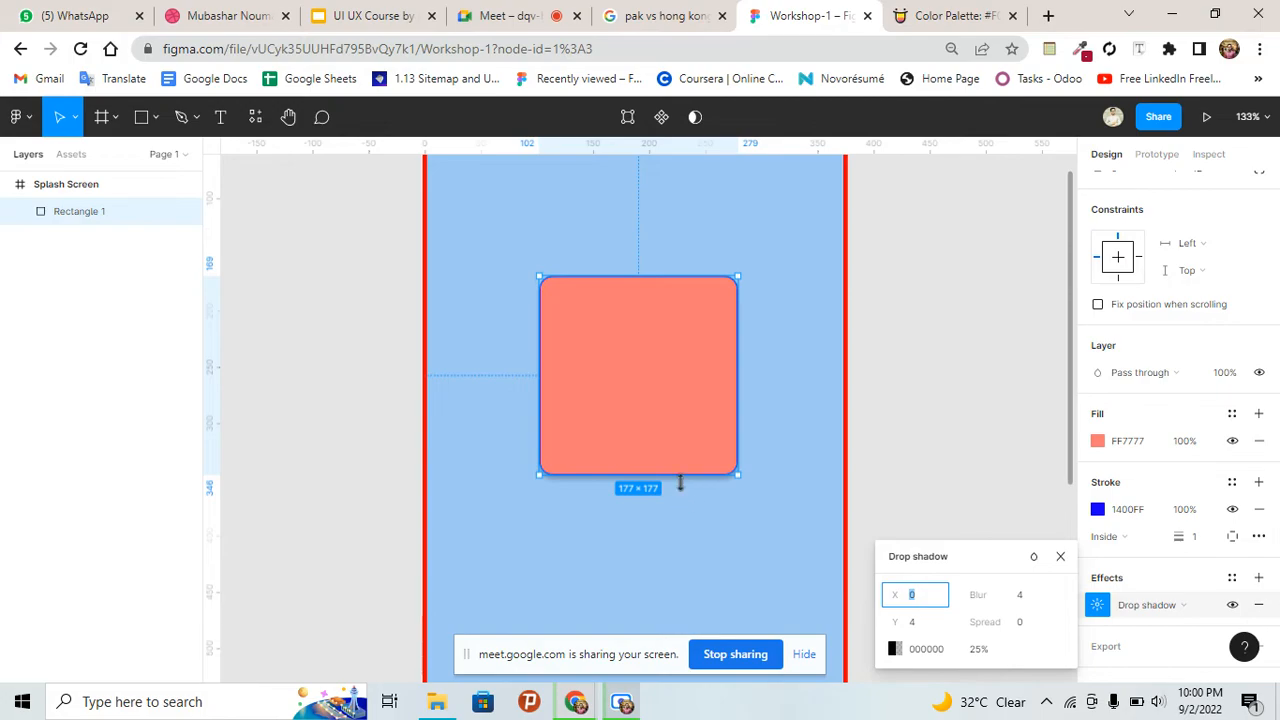
Raise the drop shadow's X offset to 6 and lower it to 4
{"action": "scroll", "coordinate": [680, 484], "scroll_direction": "up", "scroll_amount": 5, "text": "ctrl"}
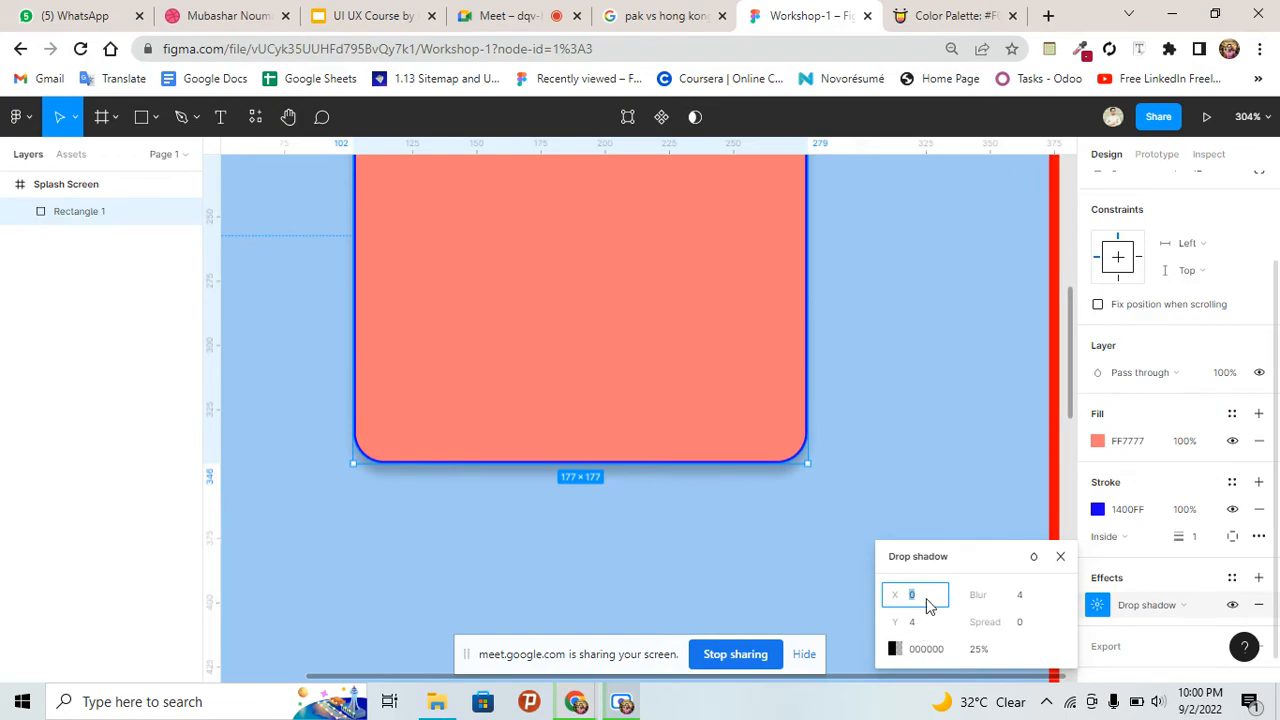
{"action": "key", "text": "Up"}
{"action": "key", "text": "Up"}
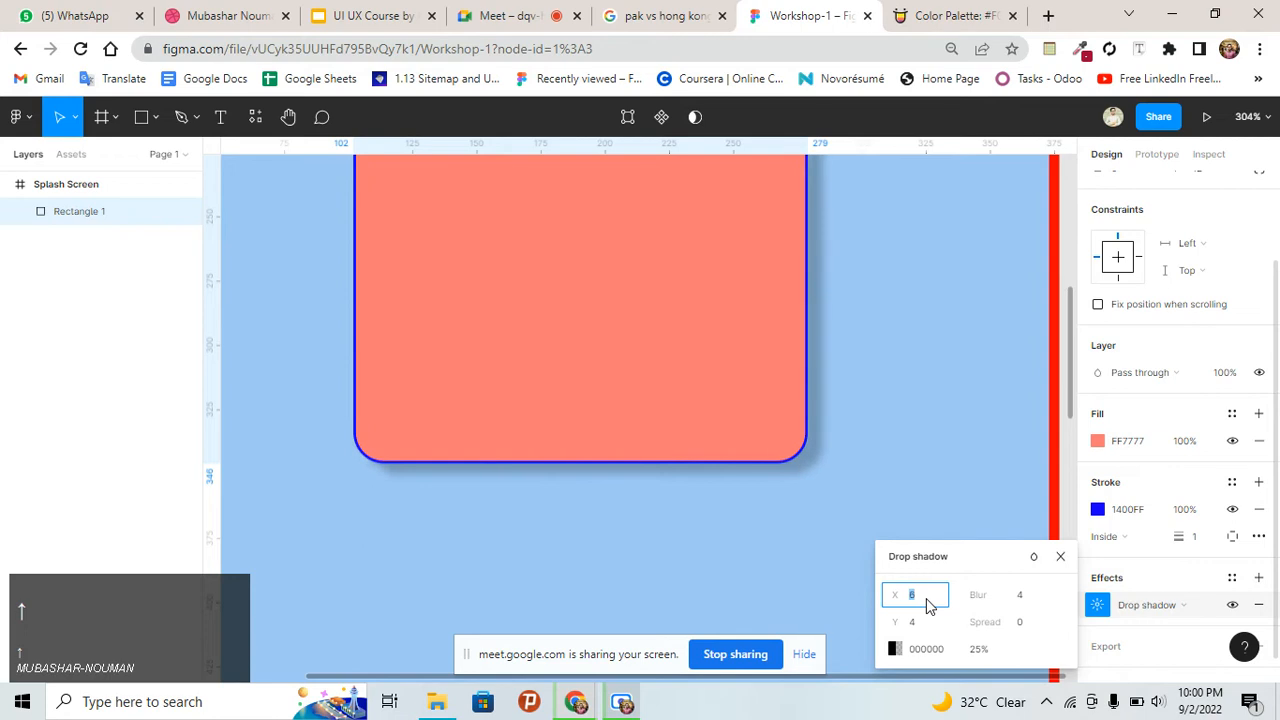
{"action": "key", "text": "Down"}
{"action": "key", "text": "Down"}
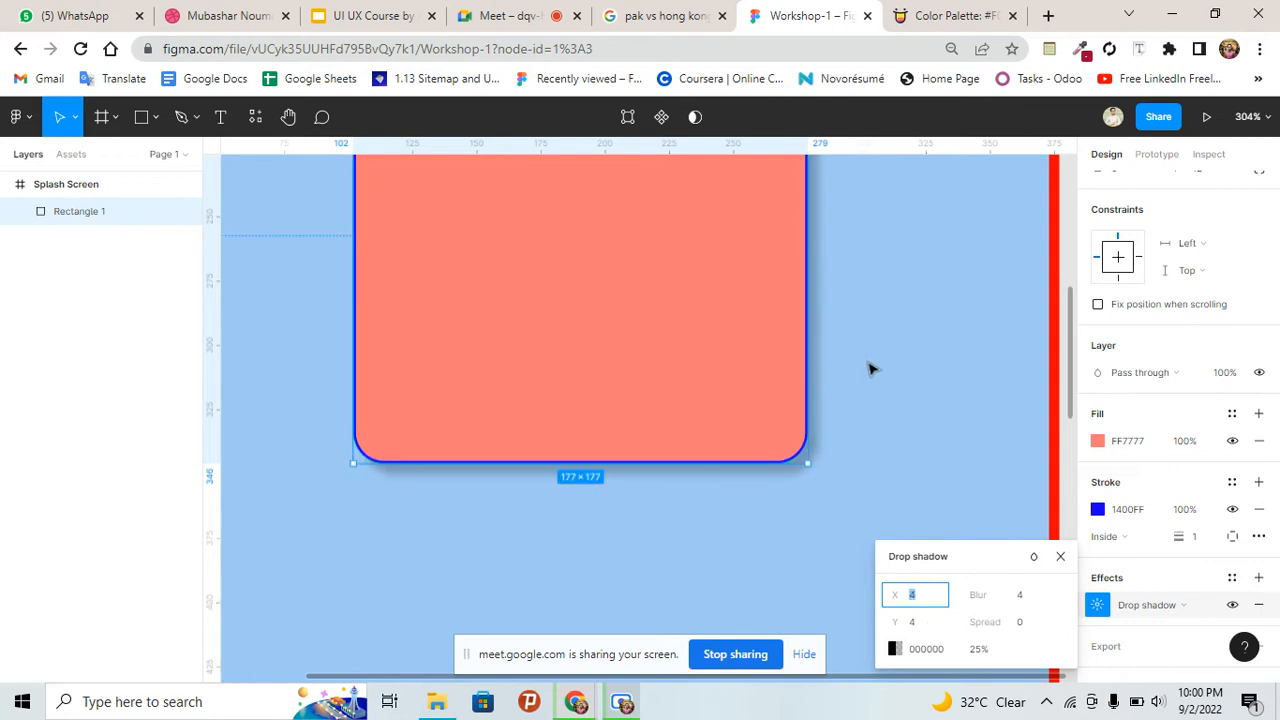
{"action": "key", "text": "ctrl"}
{"action": "scroll", "coordinate": [876, 396], "scroll_direction": "down", "scroll_amount": 3, "text": "ctrl"}
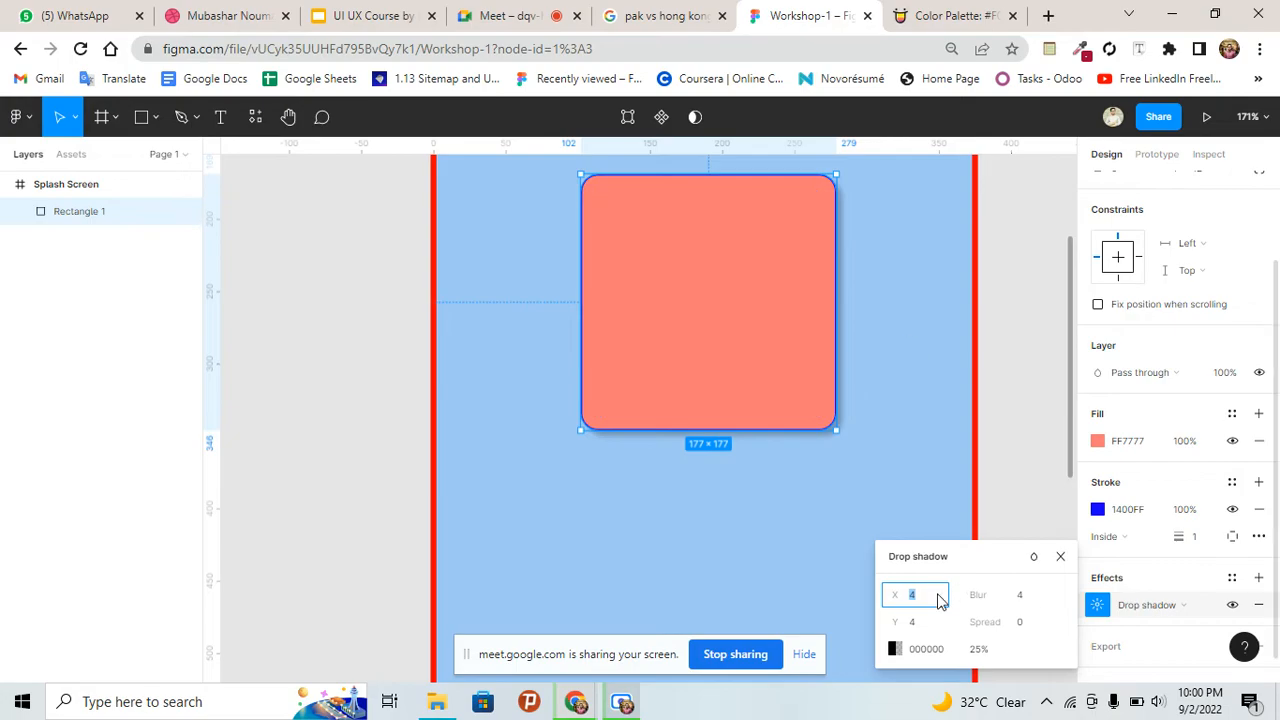
Set the drop shadow's X offset to -3 so that it falls on the square's left side
{"action": "key", "text": "Down"}
{"action": "key", "text": "Down"}
{"action": "key", "text": "Down"}
{"action": "key", "text": "Down"}
{"action": "key", "text": "Down"}
{"action": "key", "text": "Down"}
{"action": "key", "text": "Down"}
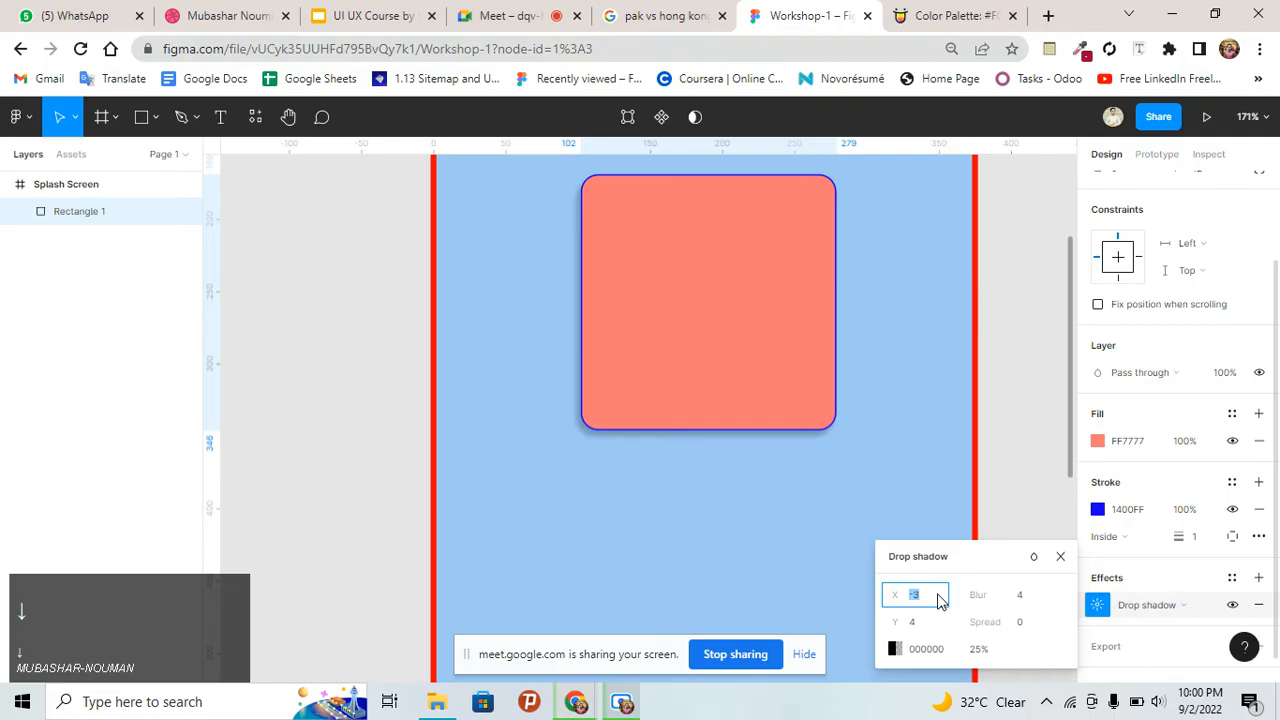
Raise the square's drop shadow X offset to 4 so that the shadow falls on its right side
{"action": "key", "text": "Up"}
{"action": "key", "text": "Up"}
{"action": "key", "text": "Up"}
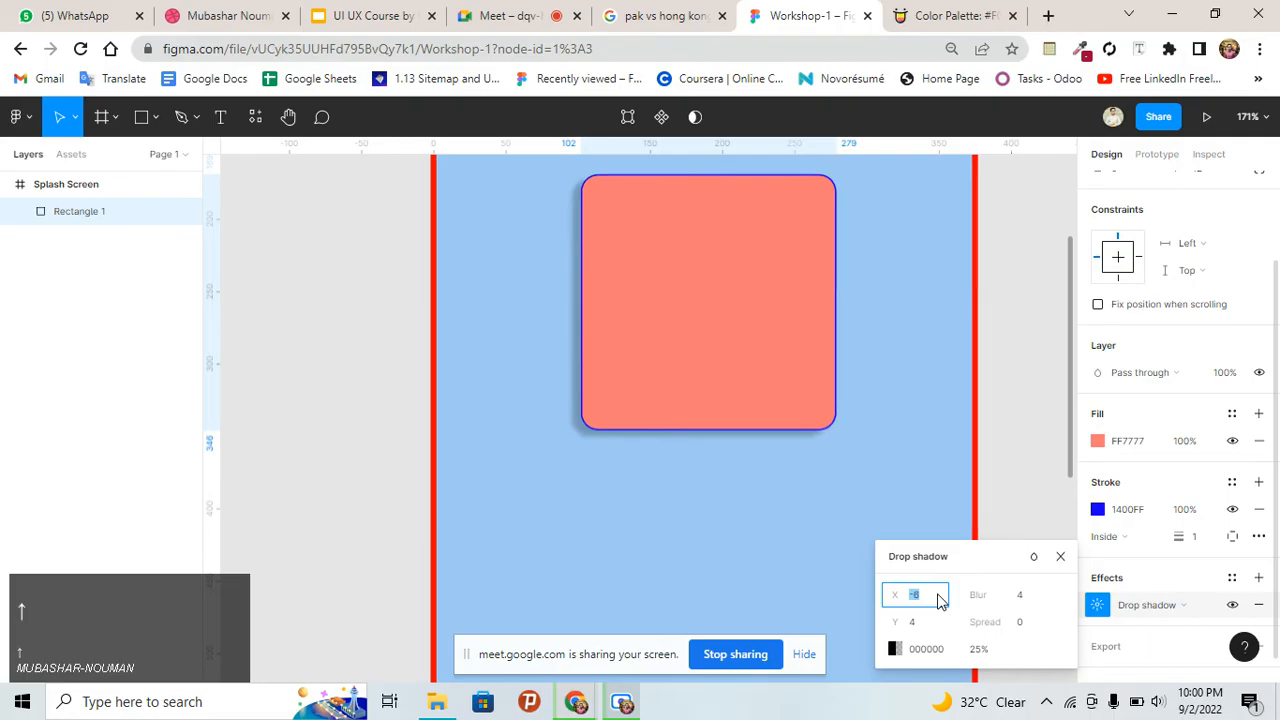
{"action": "key", "text": "Up"}
{"action": "key", "text": "Up"}
{"action": "key", "text": "Up"}
{"action": "key", "text": "Up"}
{"action": "key", "text": "Up"}
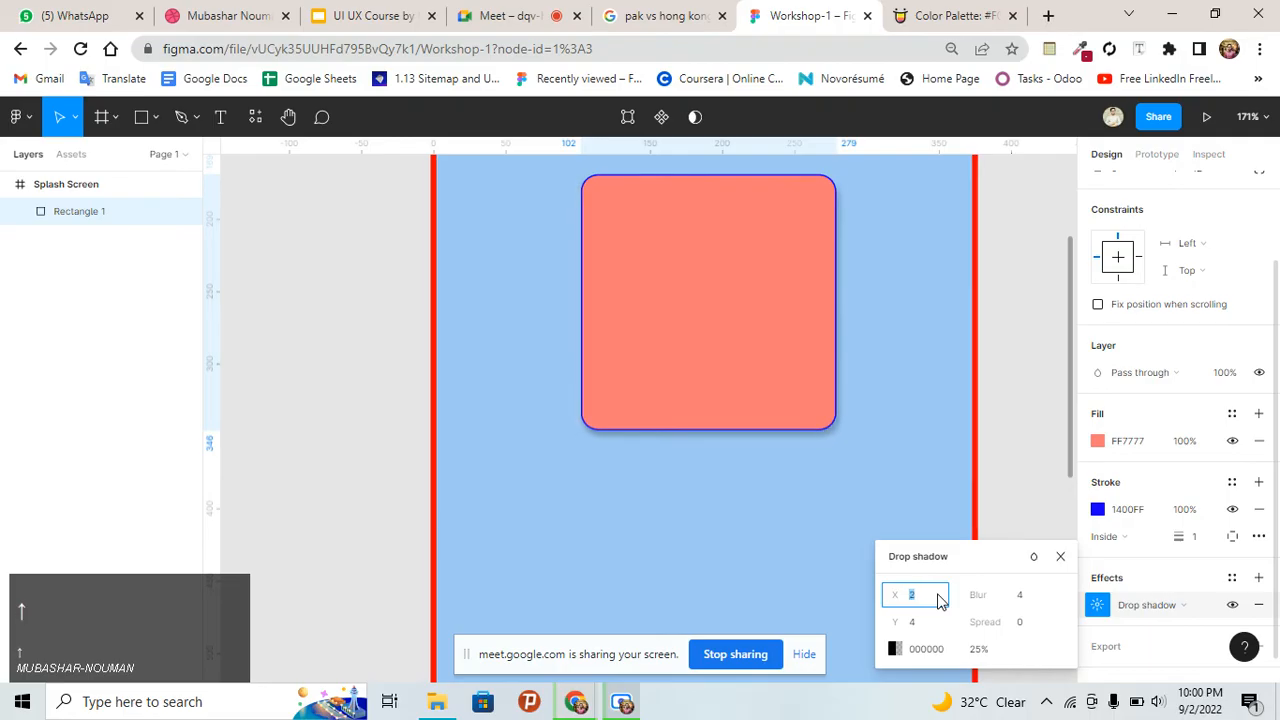
{"action": "key", "text": "Down"}
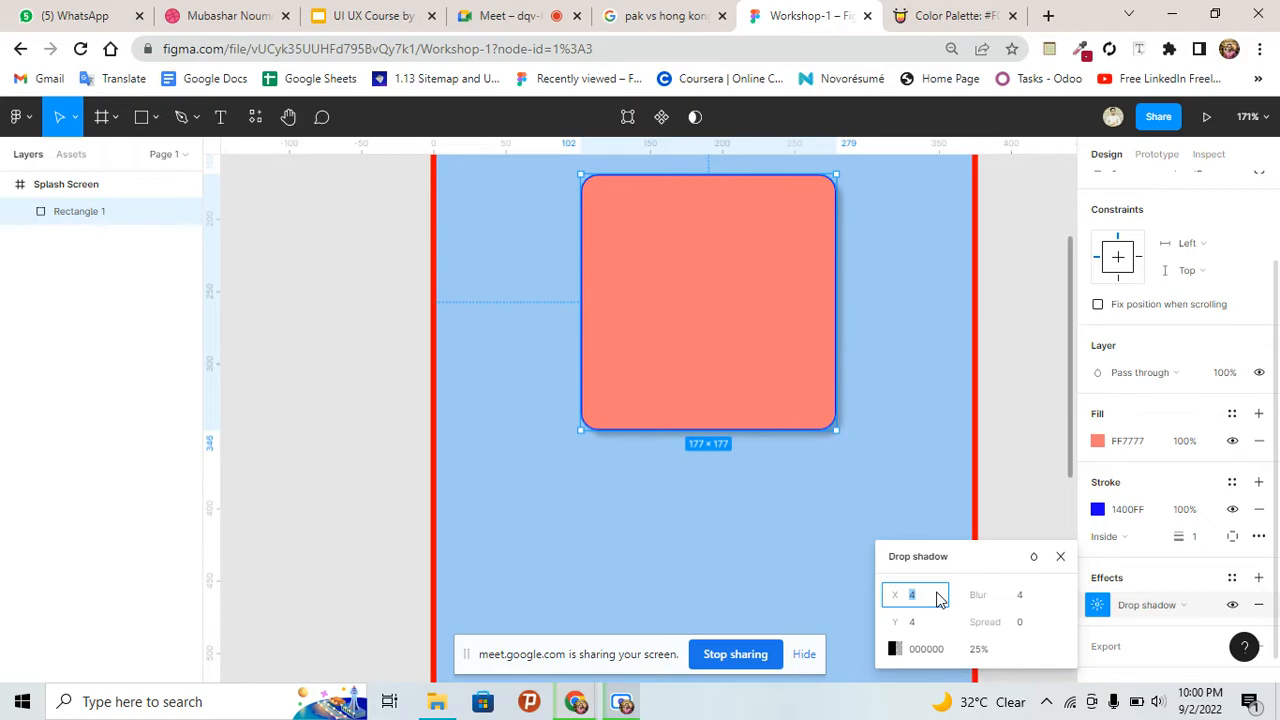
Reset the drop shadow's X offset, Y offset and blur to 0
{"action": "key", "text": "Down"}
{"action": "key", "text": "Down"}
{"action": "key", "text": "Down"}
{"action": "key", "text": "Down"}
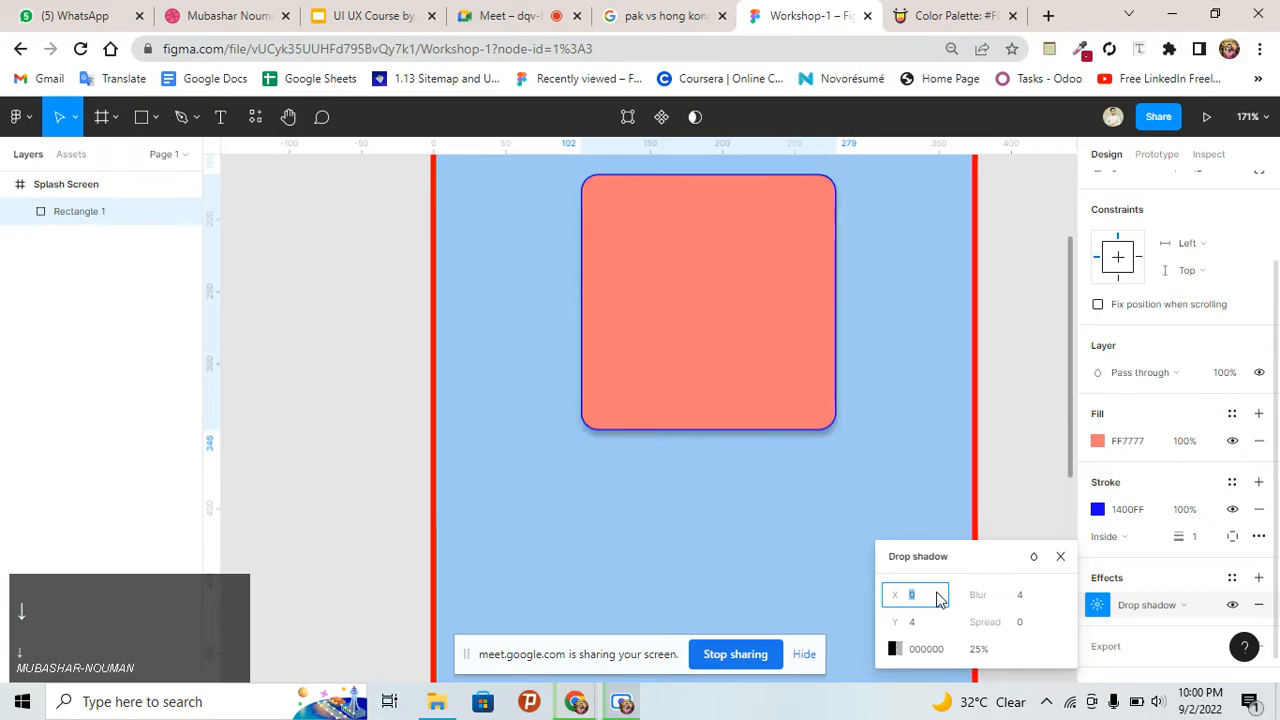
{"action": "left_click", "coordinate": [927, 628]}
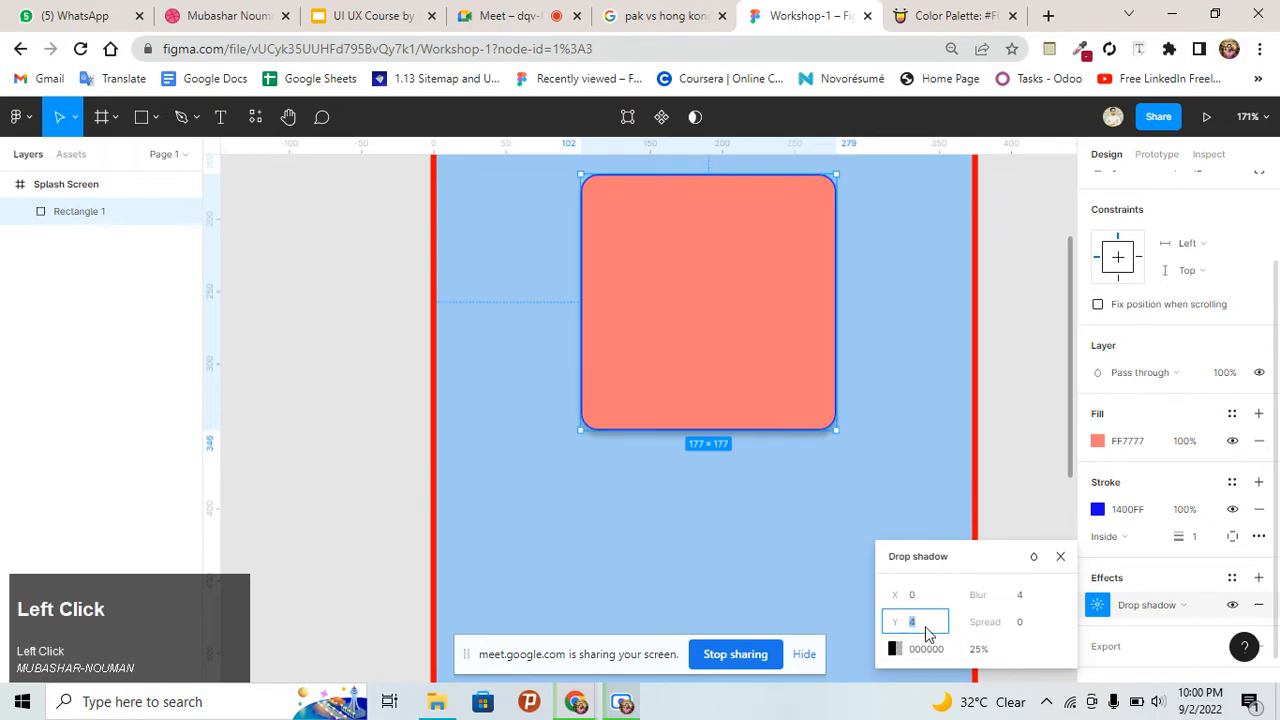
{"action": "type", "text": "0"}
{"action": "key", "text": "Return"}
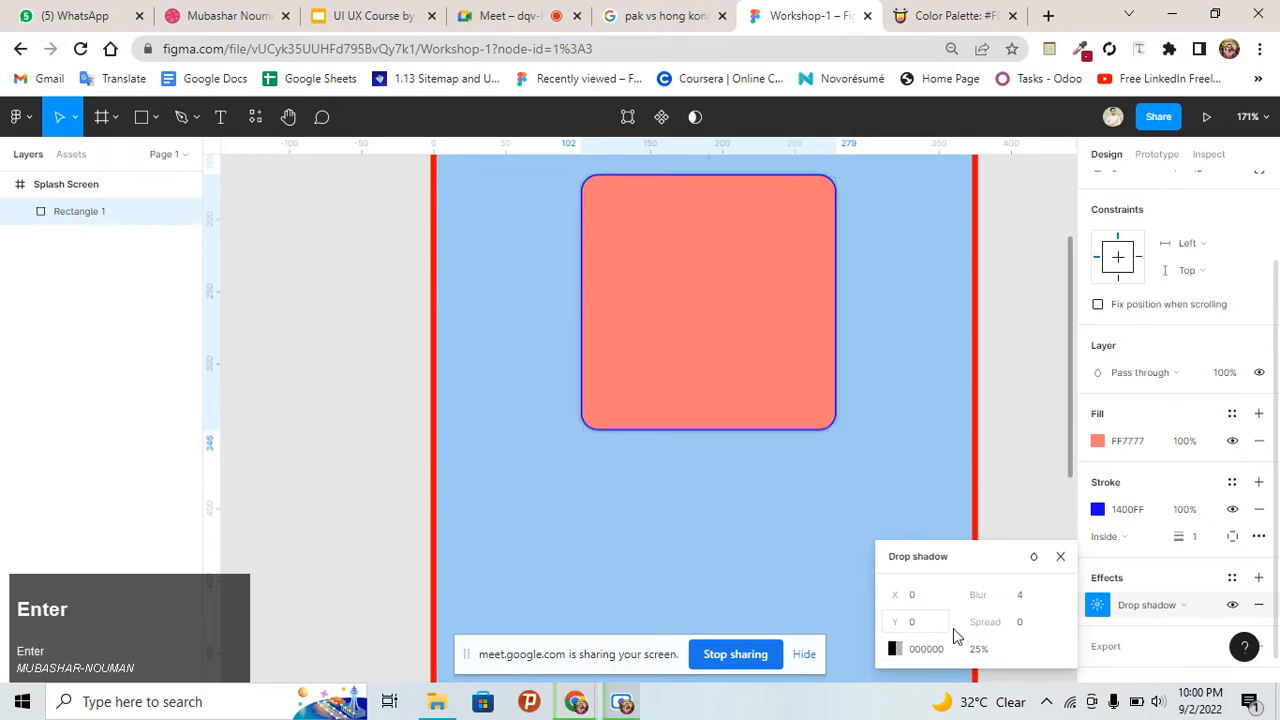
{"action": "left_click", "coordinate": [1020, 596]}
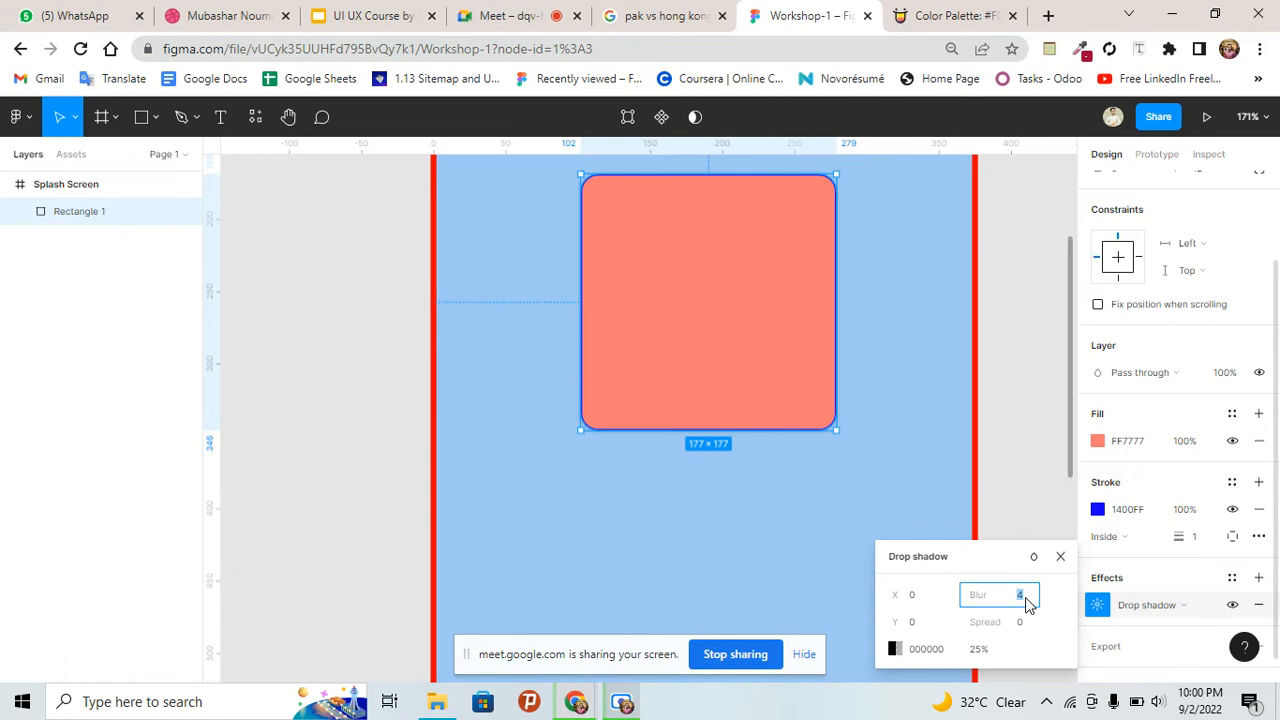
{"action": "type", "text": "0"}
{"action": "key", "text": "Return"}
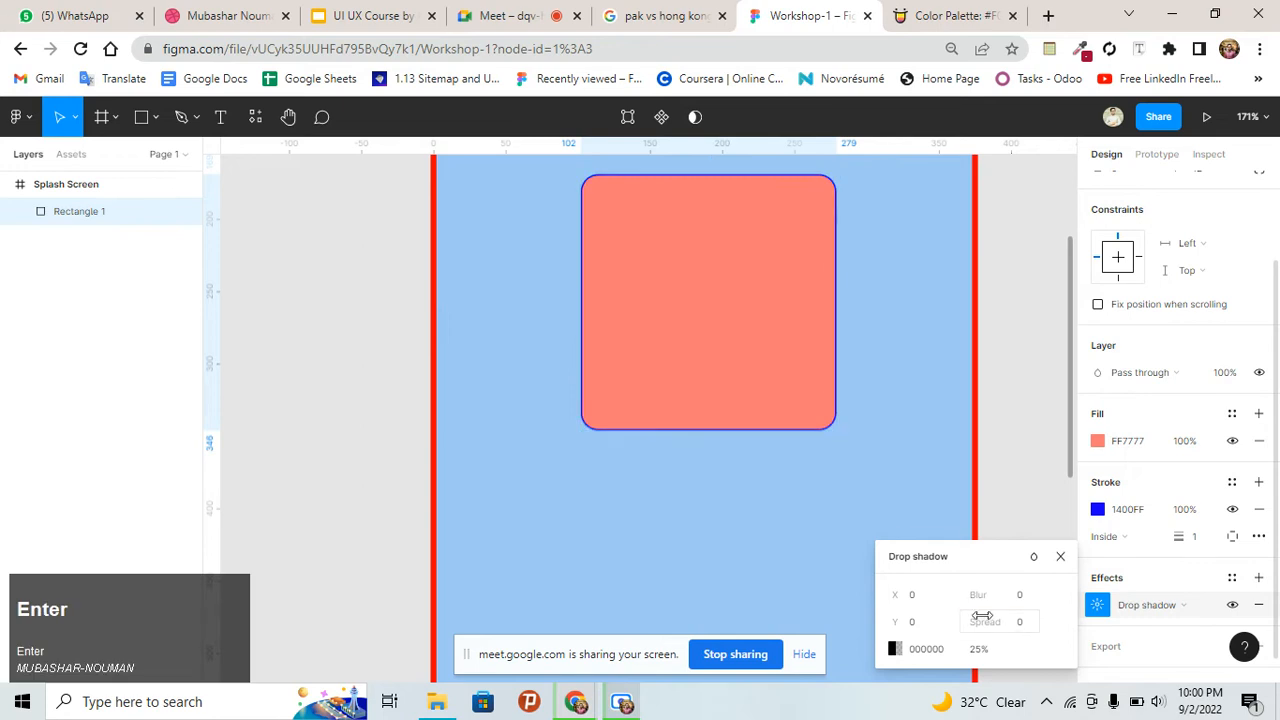
Increase the drop shadow's spread to 30 and its blur to 26
{"action": "left_click_drag", "start_coordinate": [983, 615], "coordinate": [837, 531]}
{"action": "scroll", "coordinate": [770, 510], "scroll_direction": "up", "scroll_amount": 2}
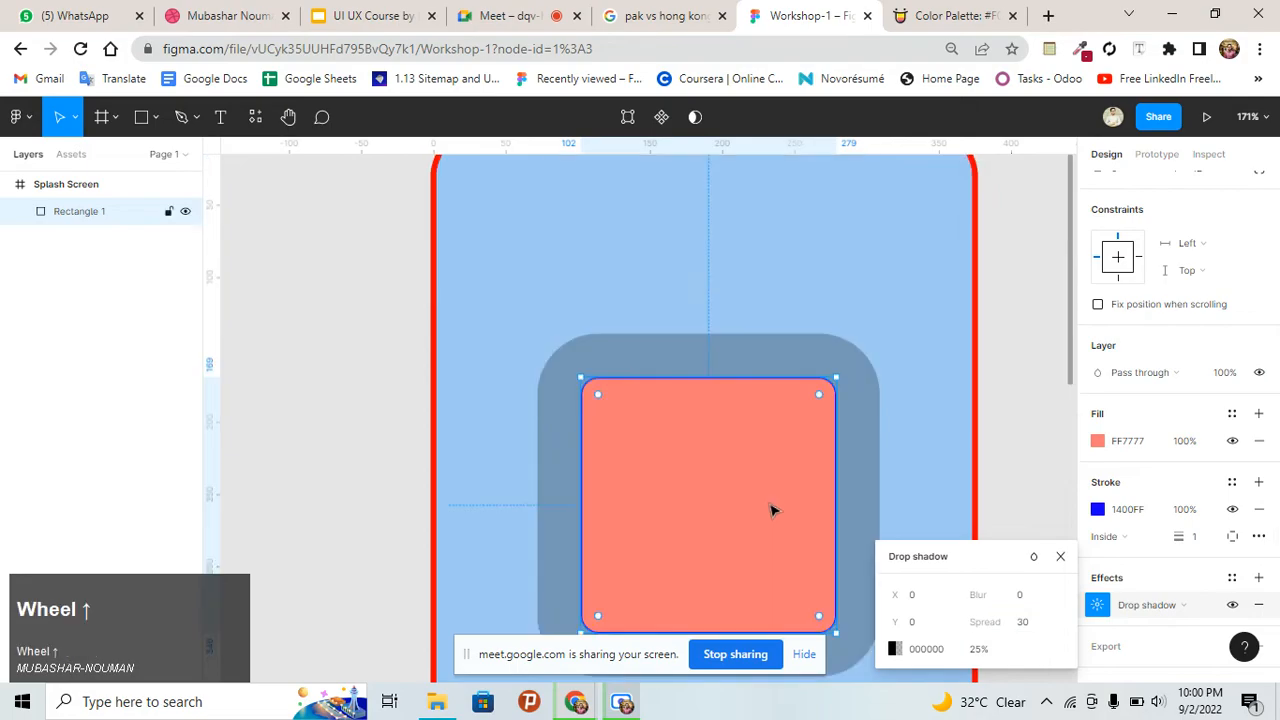
{"action": "scroll", "coordinate": [770, 510], "scroll_direction": "down", "scroll_amount": 2}
{"action": "scroll", "coordinate": [770, 510], "scroll_direction": "up", "scroll_amount": 1}
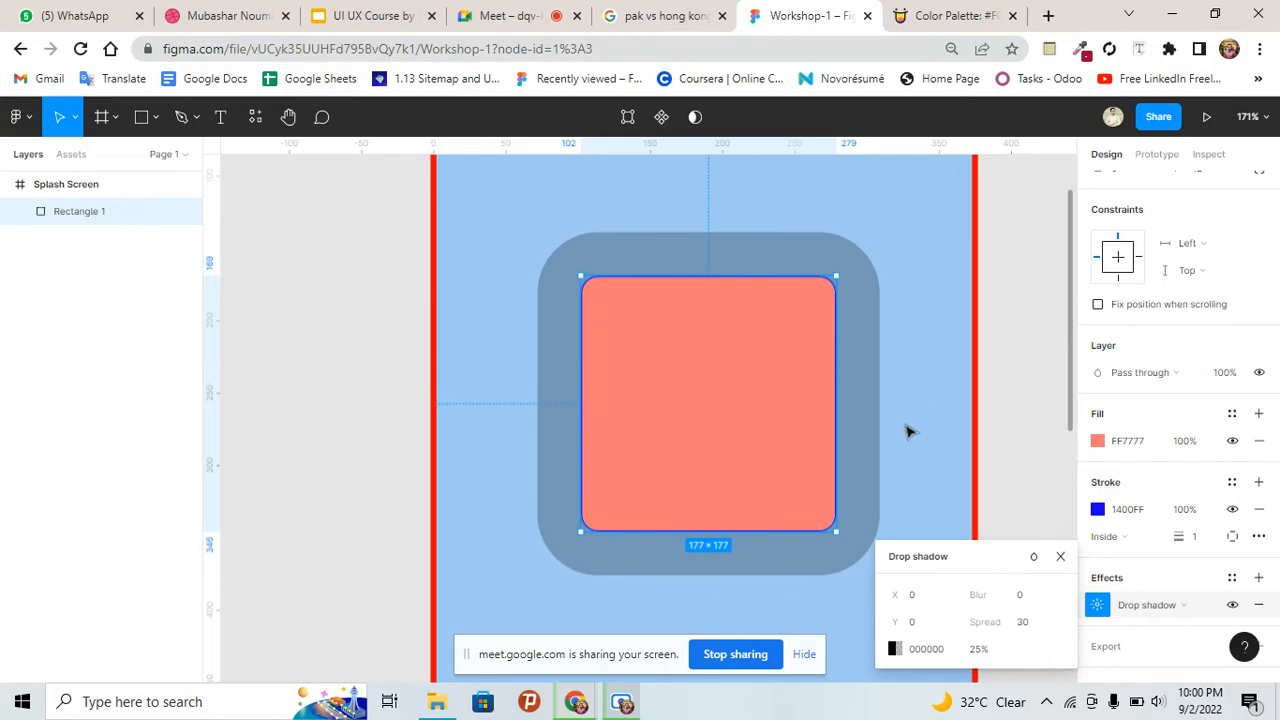
{"action": "left_click_drag", "start_coordinate": [985, 594], "coordinate": [115, 571]}
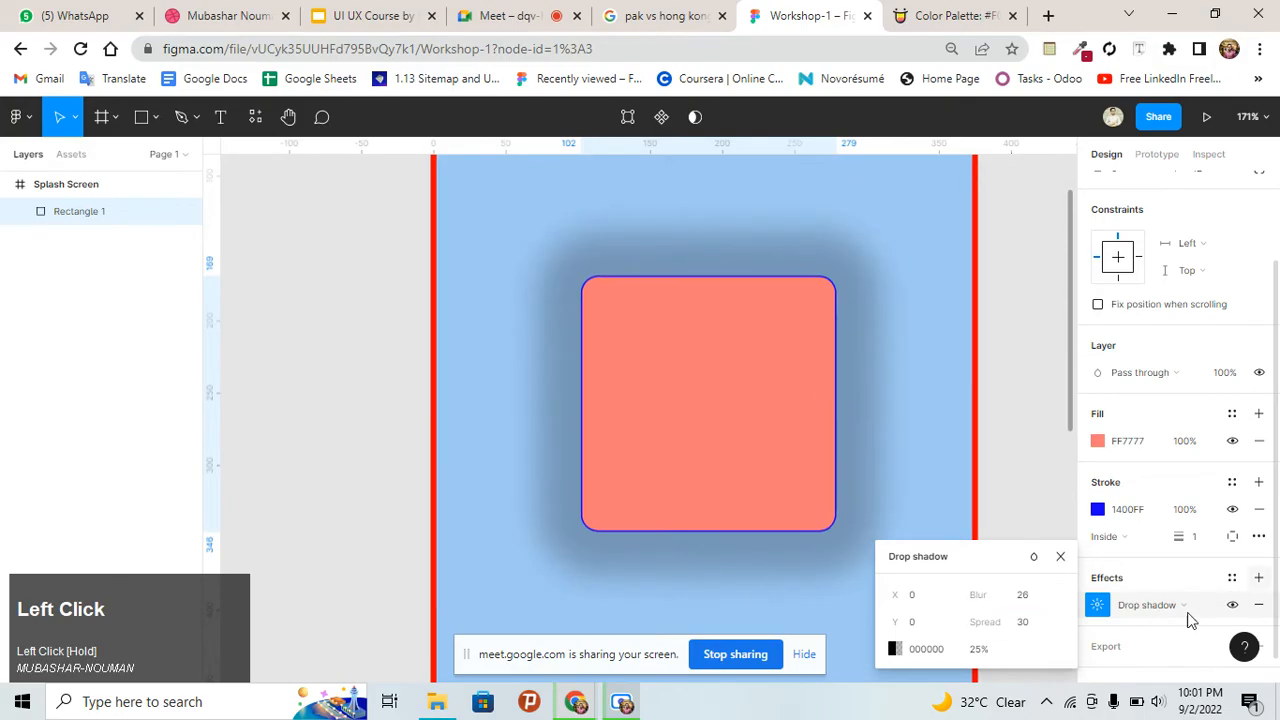
Reduce the drop shadow's spread to 1, close its settings and deselect the square
{"action": "left_click_drag", "start_coordinate": [634, 398], "coordinate": [580, 401]}
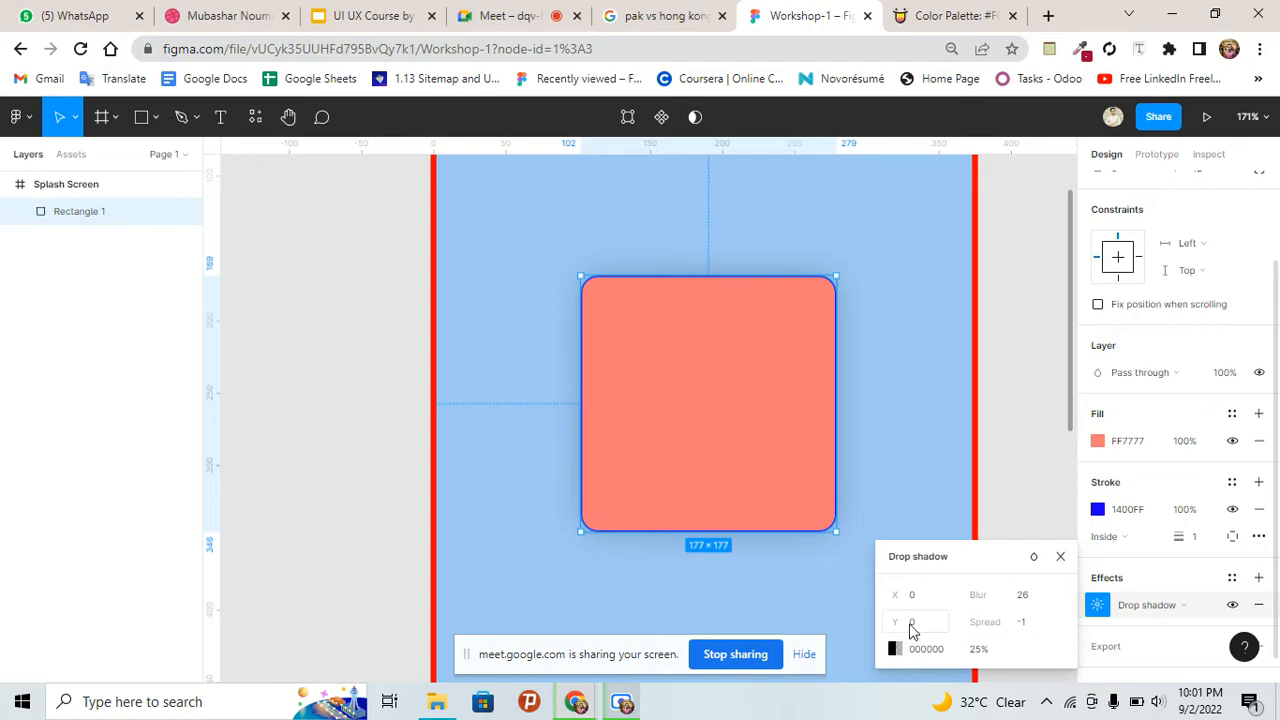
{"action": "left_click", "coordinate": [1022, 624]}
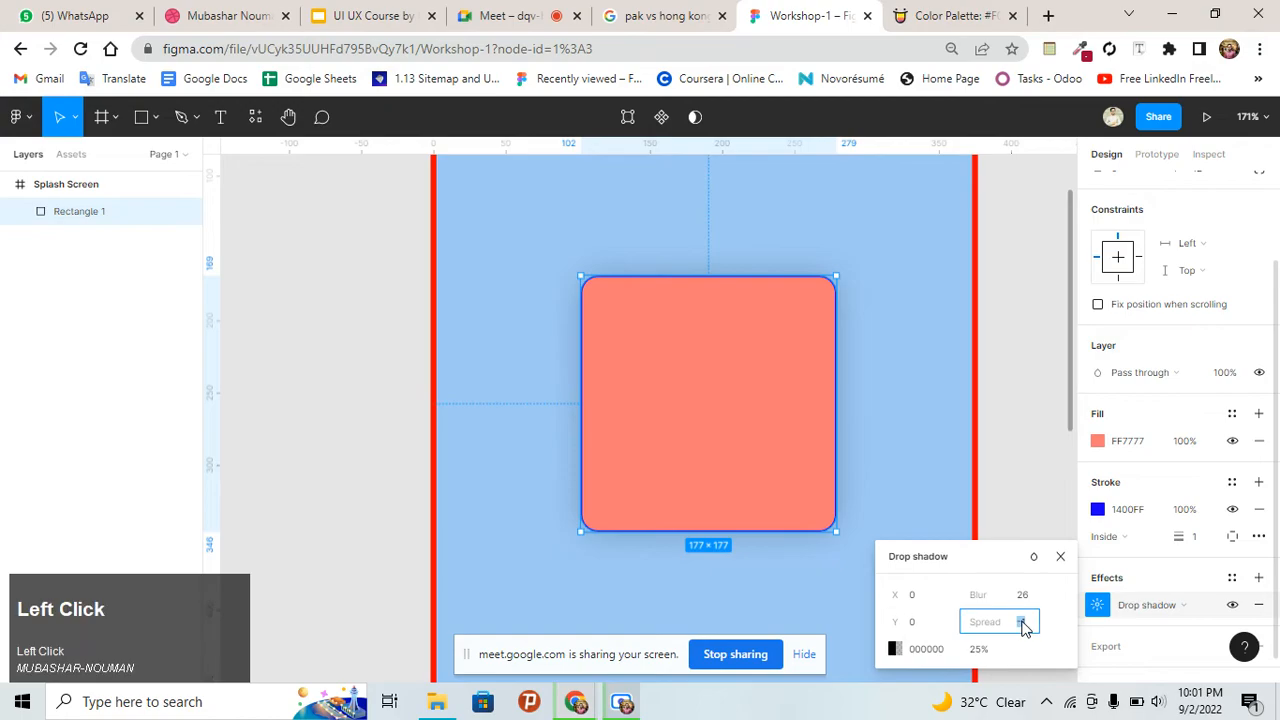
{"action": "type", "text": "1"}
{"action": "key", "text": "Return"}
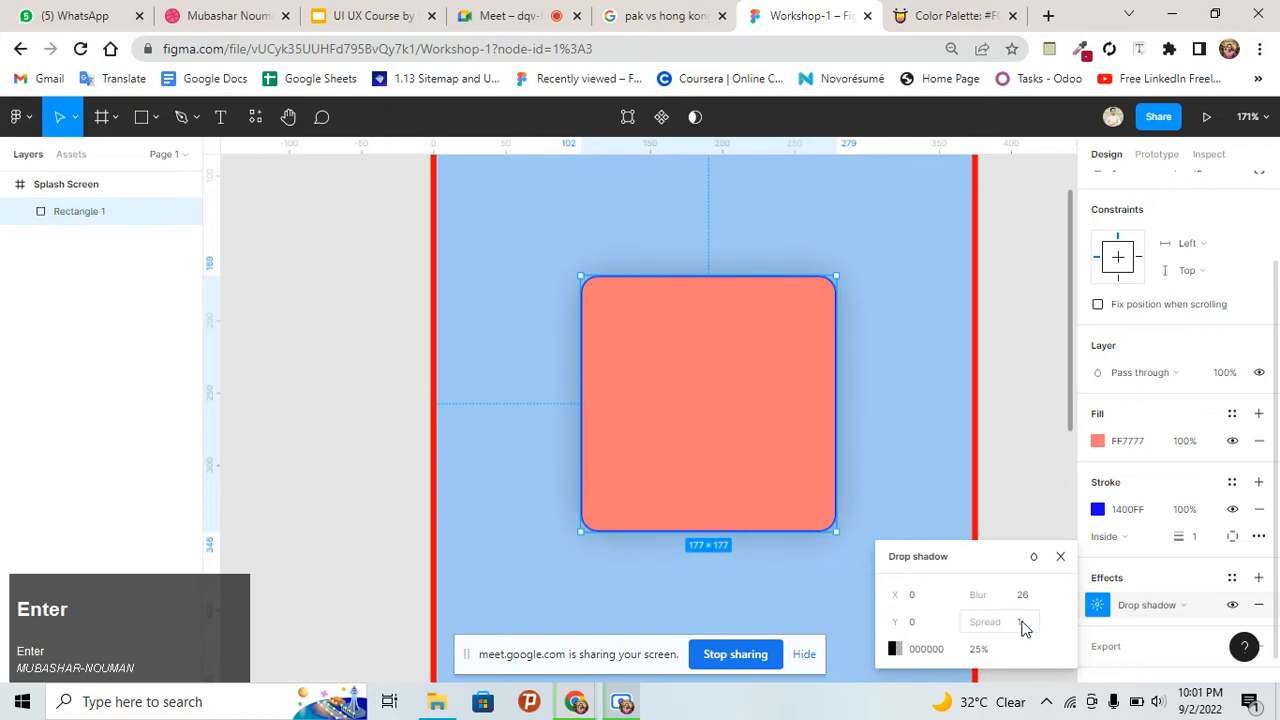
{"action": "left_click", "coordinate": [898, 469]}
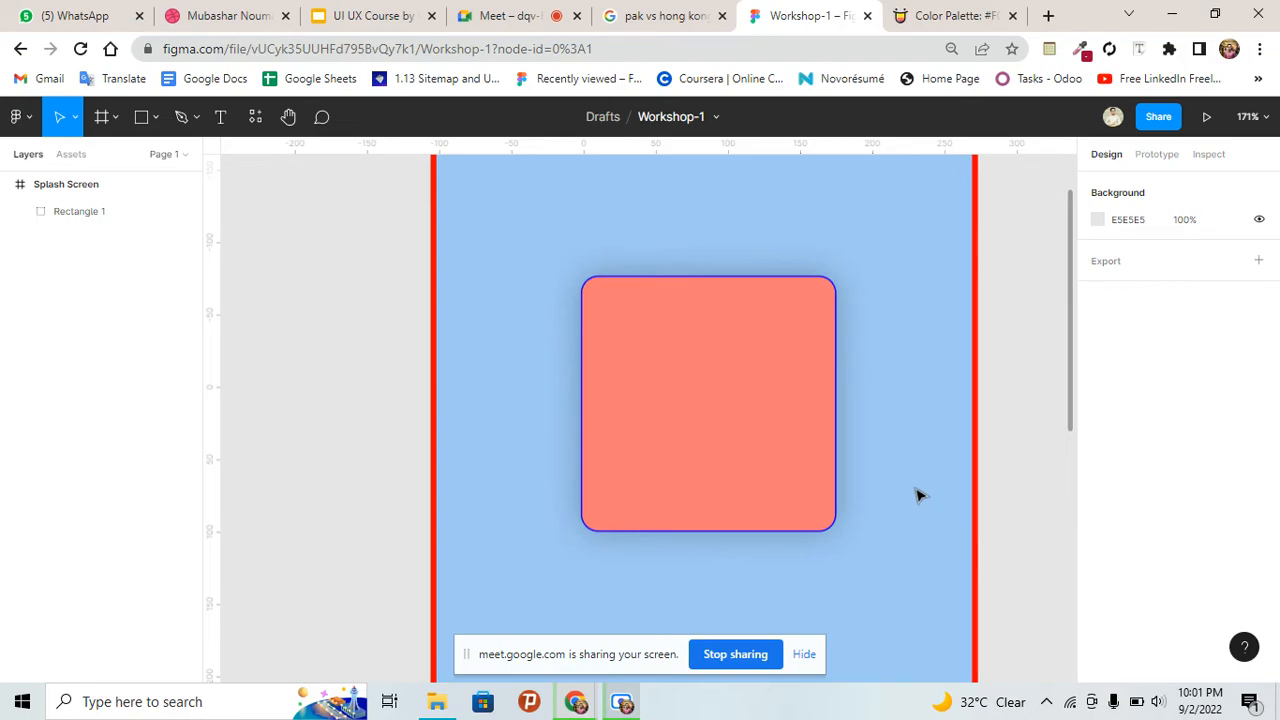
Move the square to about X 49, Y 181 and enlarge it proportionally to about 195 × 195
{"action": "left_click_drag", "start_coordinate": [776, 408], "coordinate": [686, 403]}
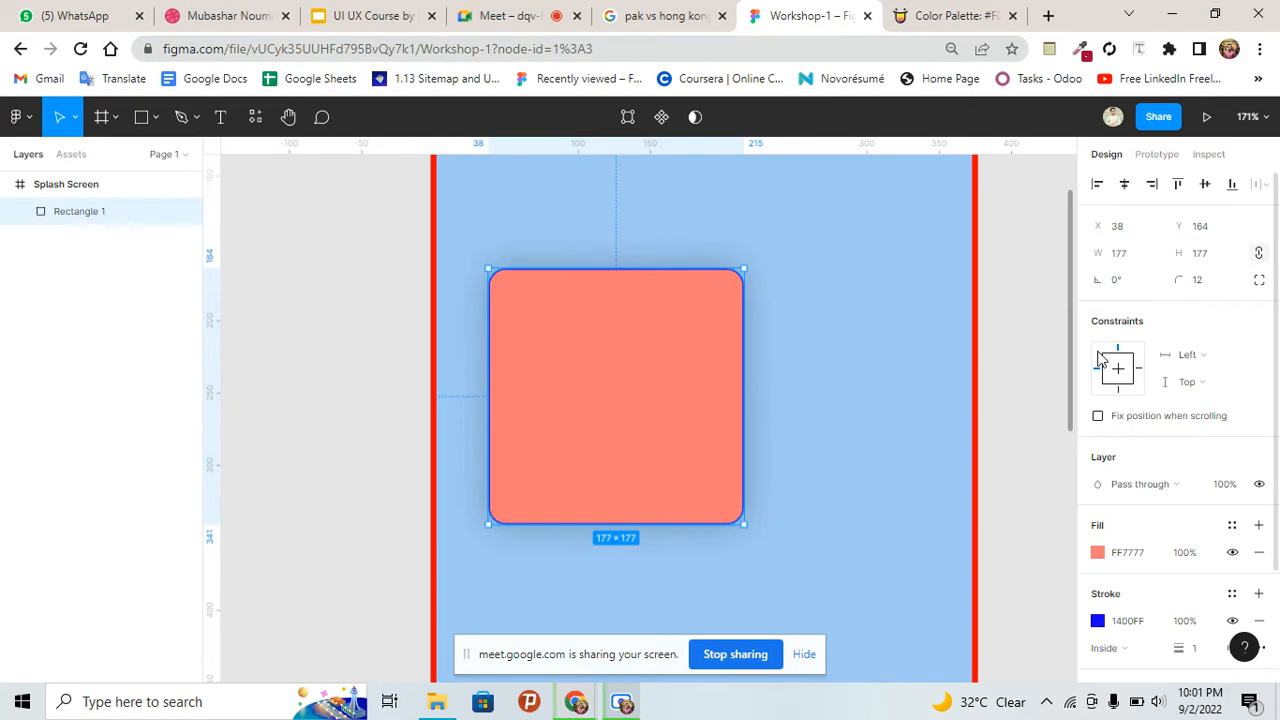
{"action": "left_click_drag", "start_coordinate": [674, 389], "coordinate": [689, 411]}
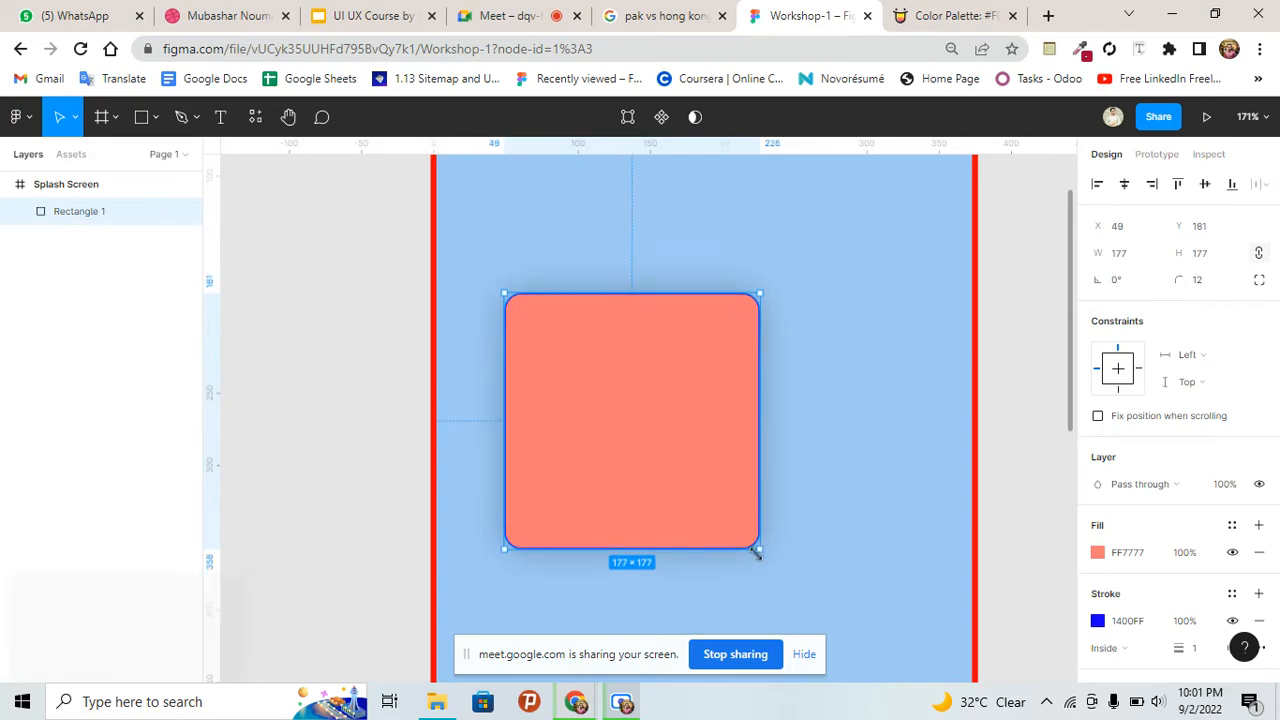
{"action": "mouse_move", "coordinate": [757, 551]}
{"action": "left_mouse_down"}
{"action": "mouse_move", "coordinate": [689, 466]}
{"action": "mouse_move", "coordinate": [720, 500]}
{"action": "mouse_move", "coordinate": [763, 443]}
{"action": "mouse_move", "coordinate": [680, 366]}
{"action": "mouse_move", "coordinate": [745, 571]}
{"action": "mouse_move", "coordinate": [757, 318]}
{"action": "mouse_move", "coordinate": [709, 435]}
{"action": "mouse_move", "coordinate": [742, 494]}
{"action": "mouse_move", "coordinate": [783, 528]}
{"action": "mouse_move", "coordinate": [783, 483]}
{"action": "left_mouse_up"}
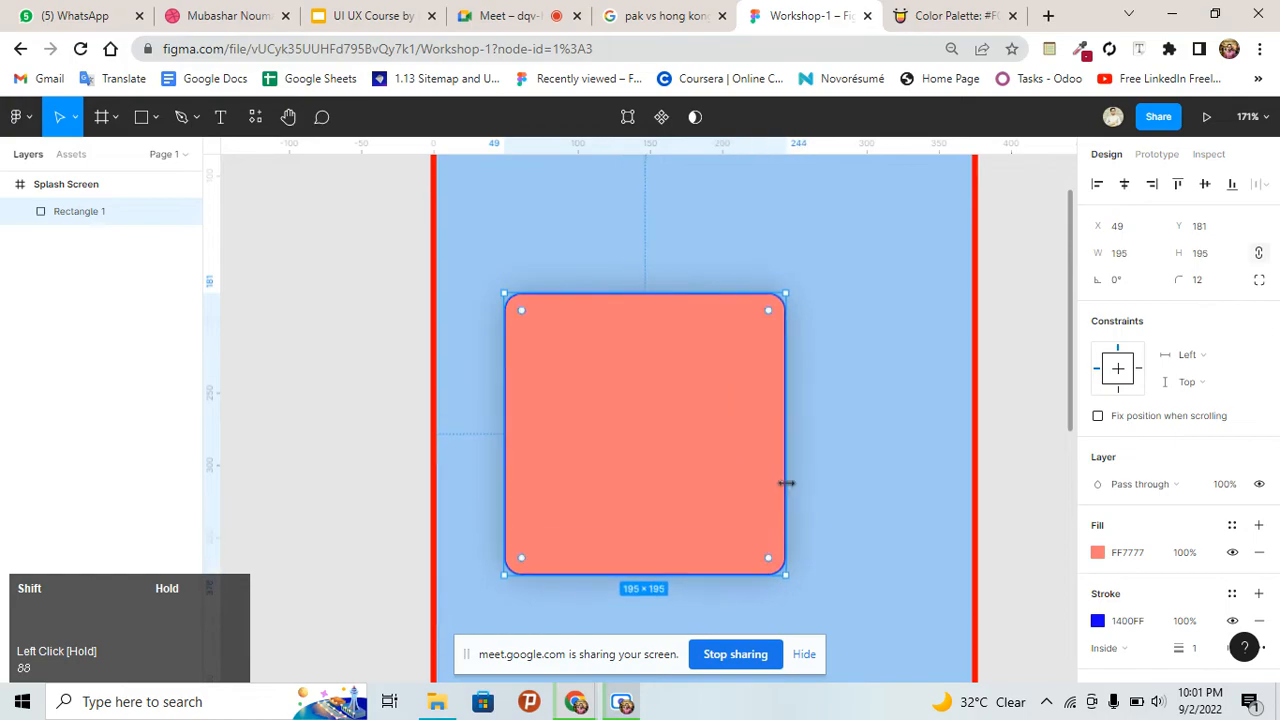
Switch the square's effect to Inner shadow and back to Drop shadow
{"action": "scroll", "coordinate": [1229, 500], "scroll_direction": "down", "scroll_amount": 3}
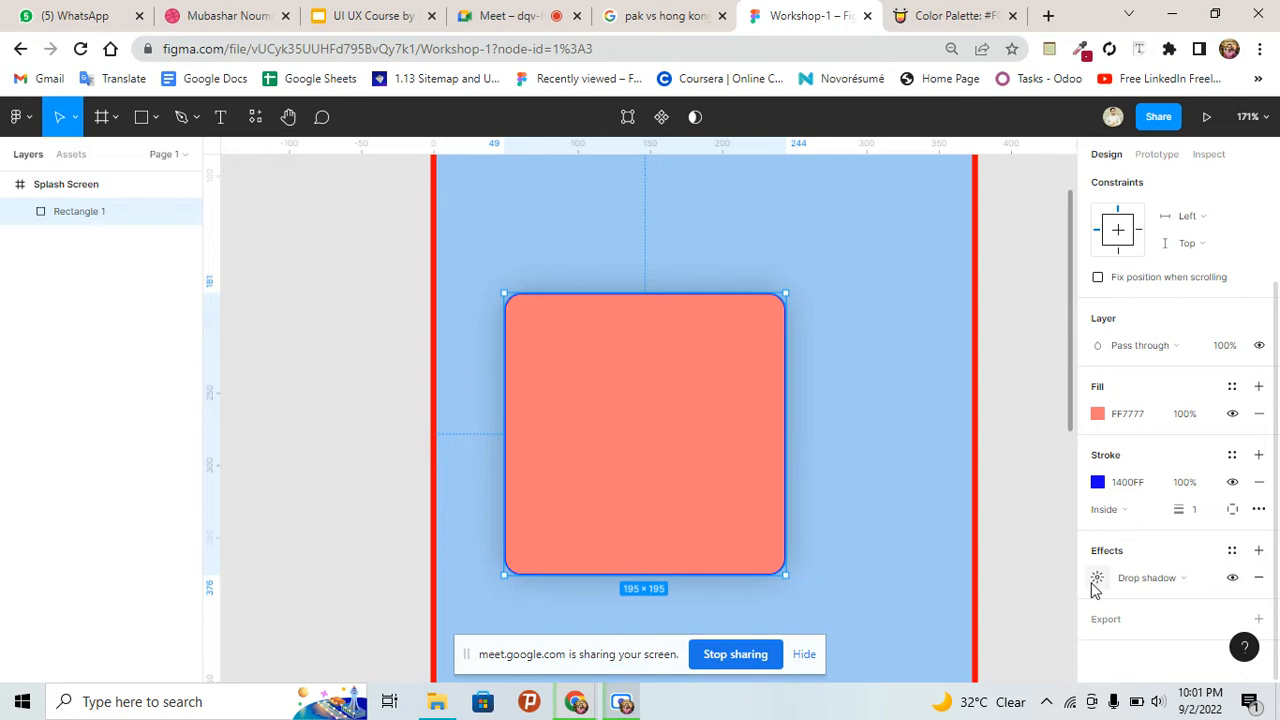
{"action": "left_click", "coordinate": [1150, 584]}
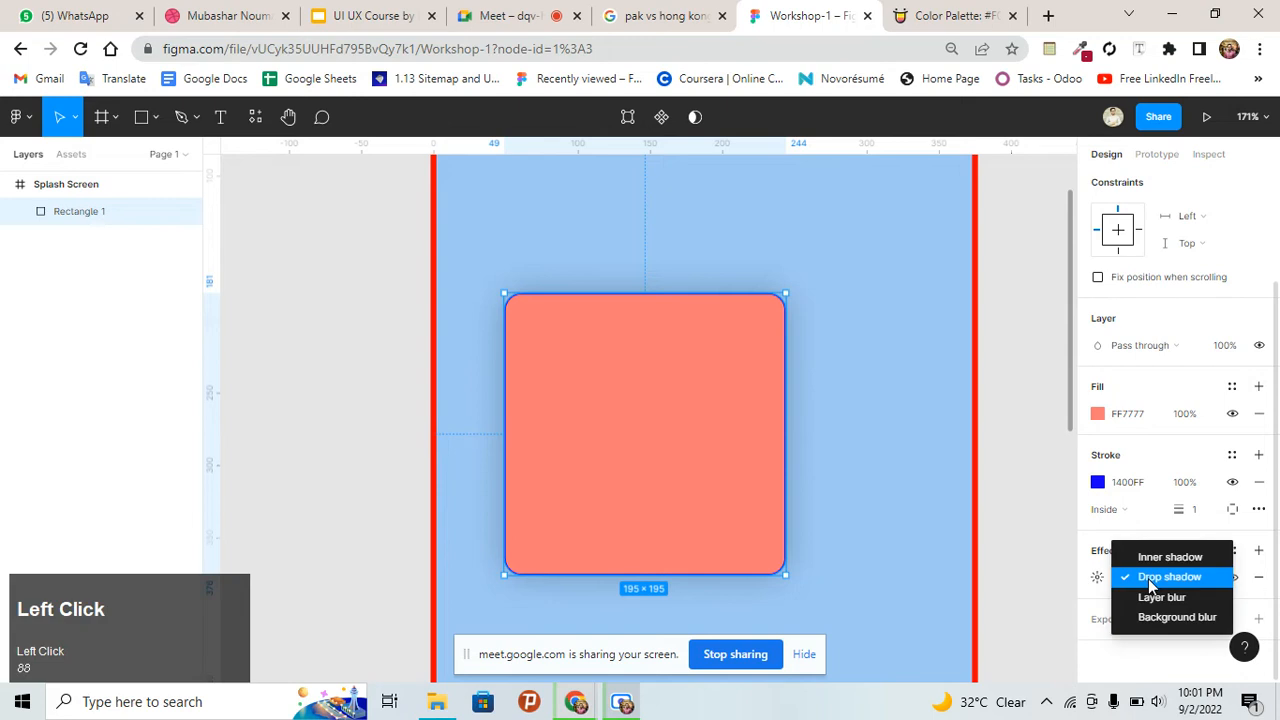
{"action": "left_click", "coordinate": [1160, 558]}
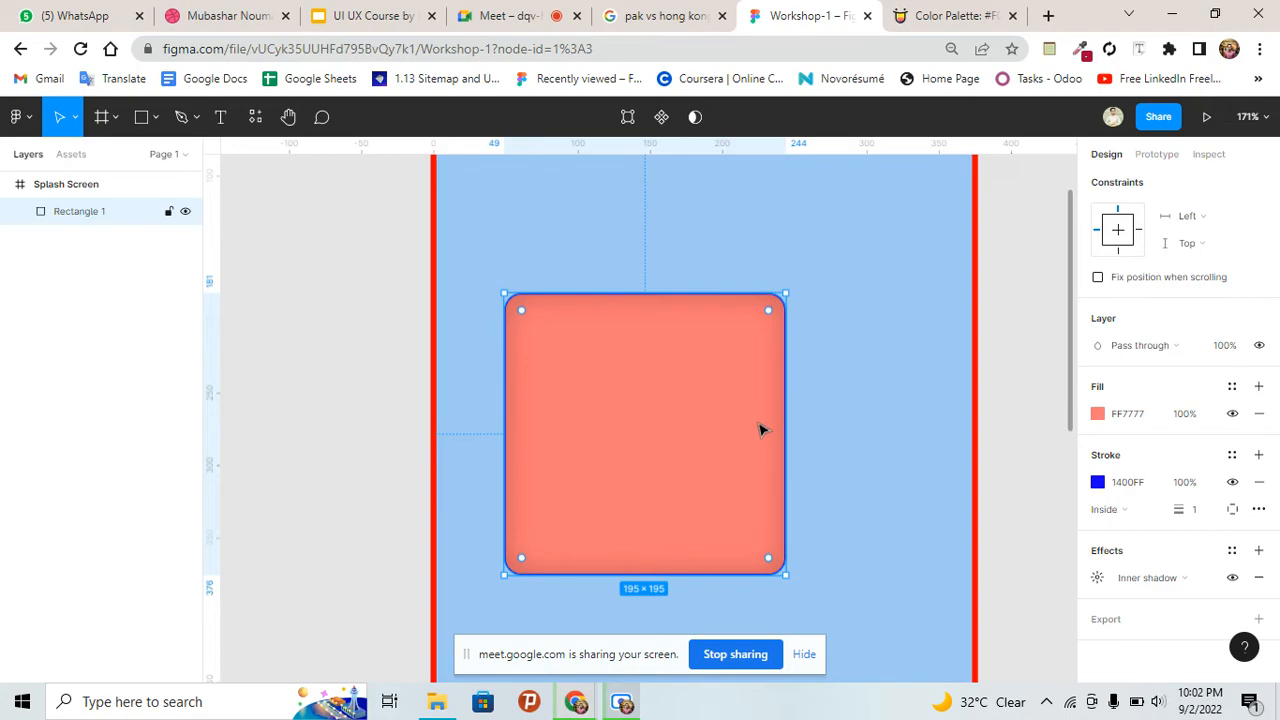
{"action": "left_click", "coordinate": [1183, 580]}
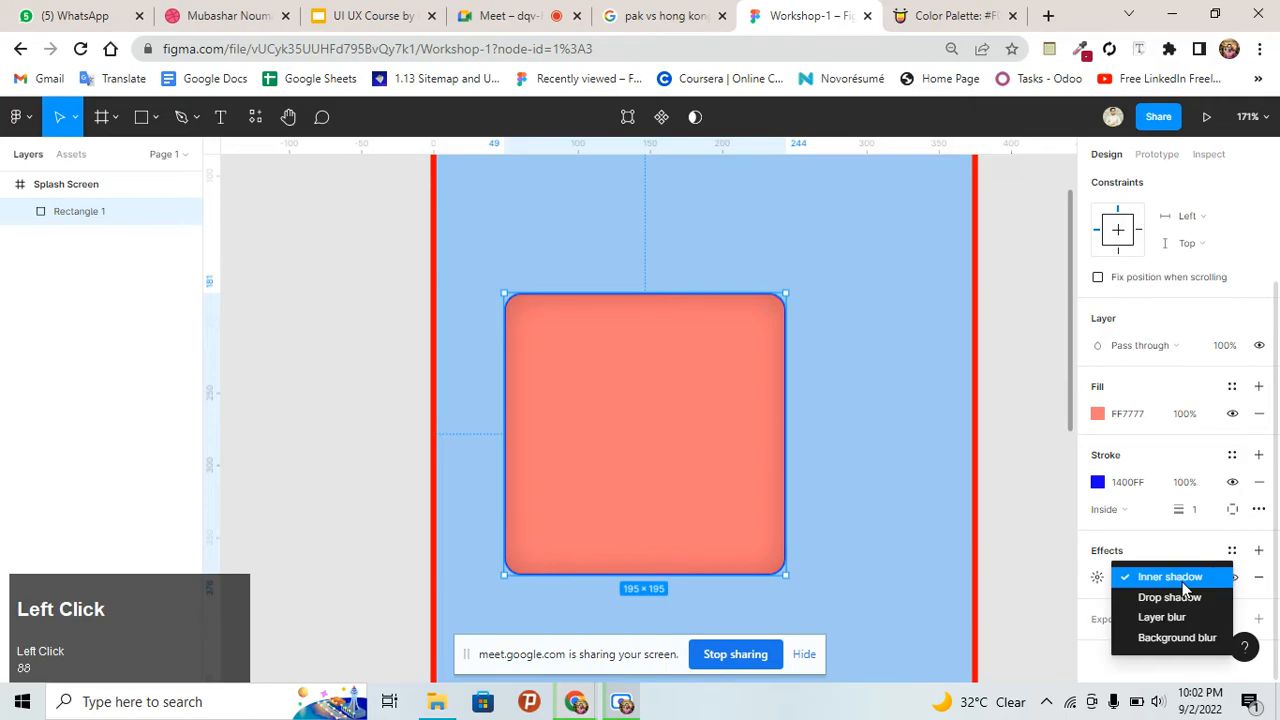
{"action": "left_click", "coordinate": [1155, 578]}
{"action": "left_click", "coordinate": [1148, 576]}
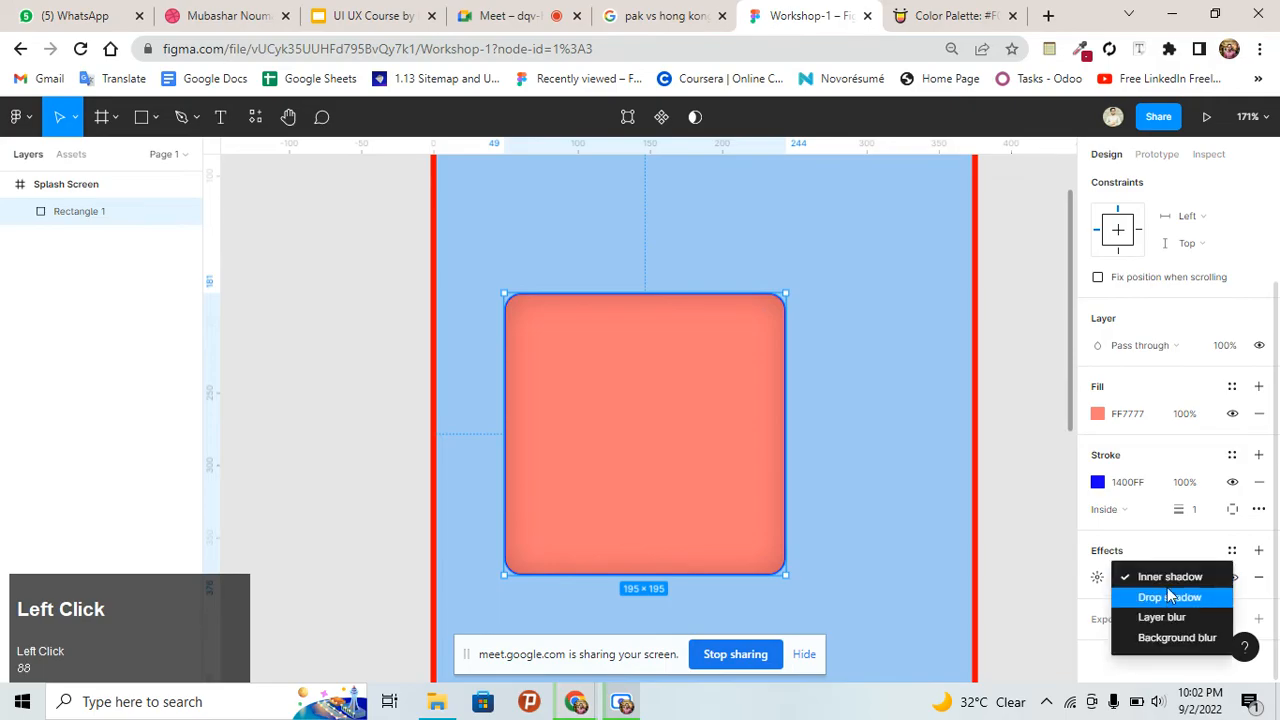
{"action": "left_click", "coordinate": [1168, 597]}
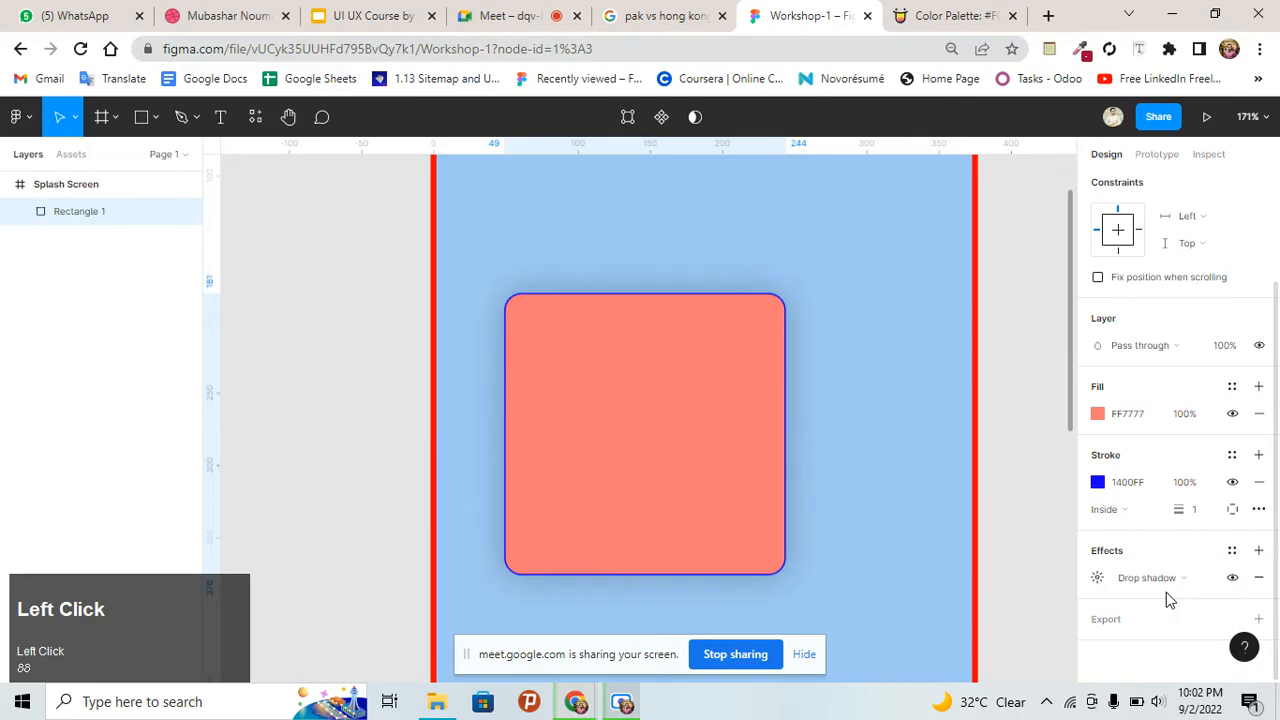
Nudge the drop shadow's opacity and return it to 25%, and toggle the effect's visibility off and on
{"action": "left_click", "coordinate": [1098, 579]}
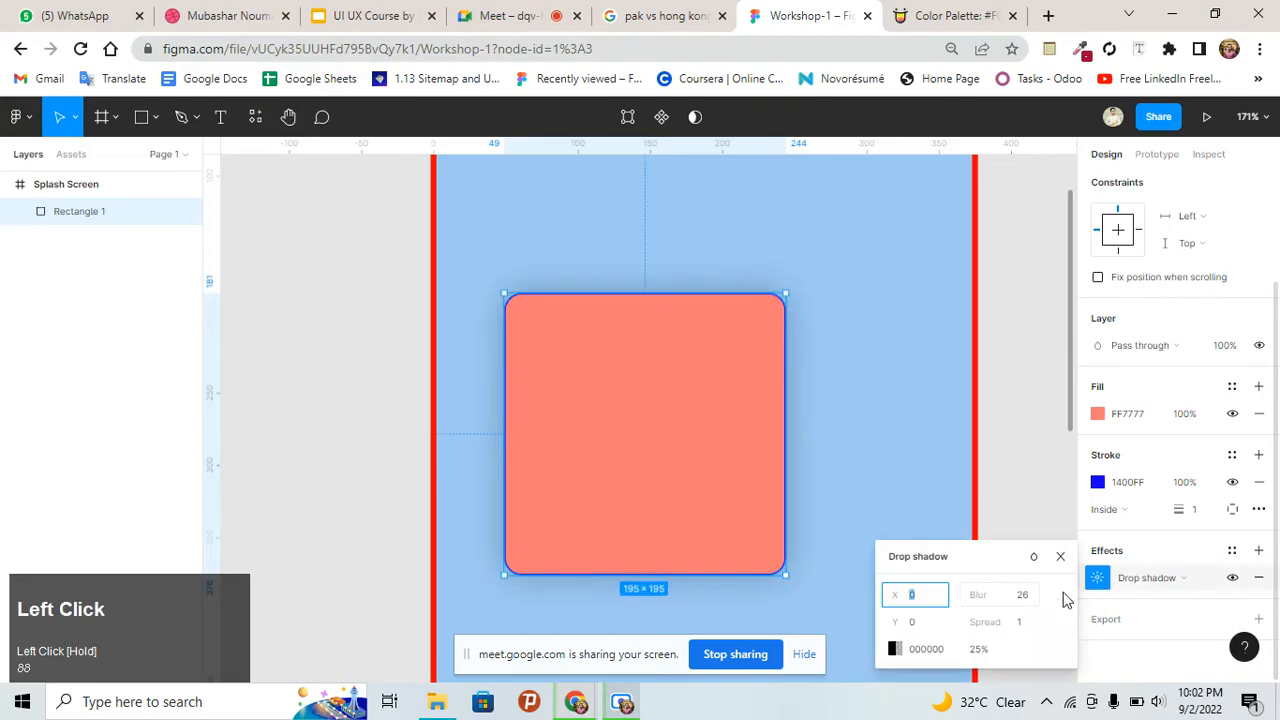
{"action": "left_click", "coordinate": [995, 647]}
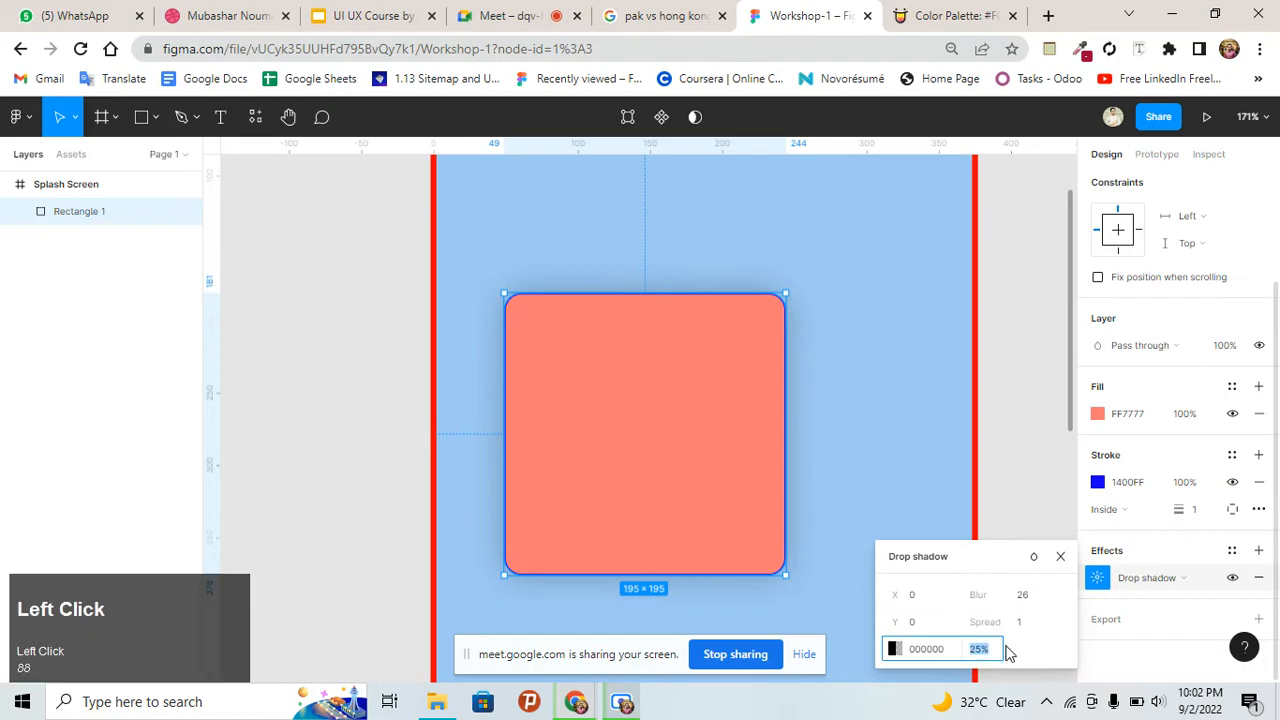
{"action": "key", "text": "Up"}
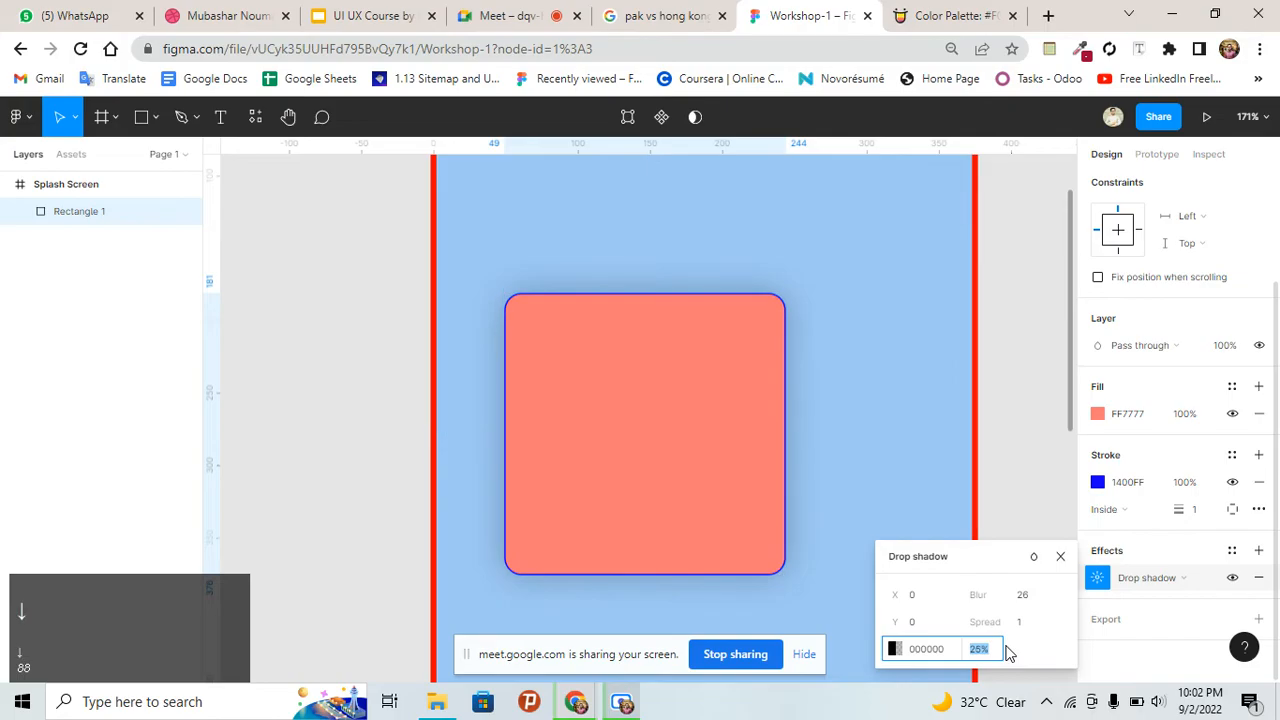
{"action": "left_click", "coordinate": [1061, 556]}
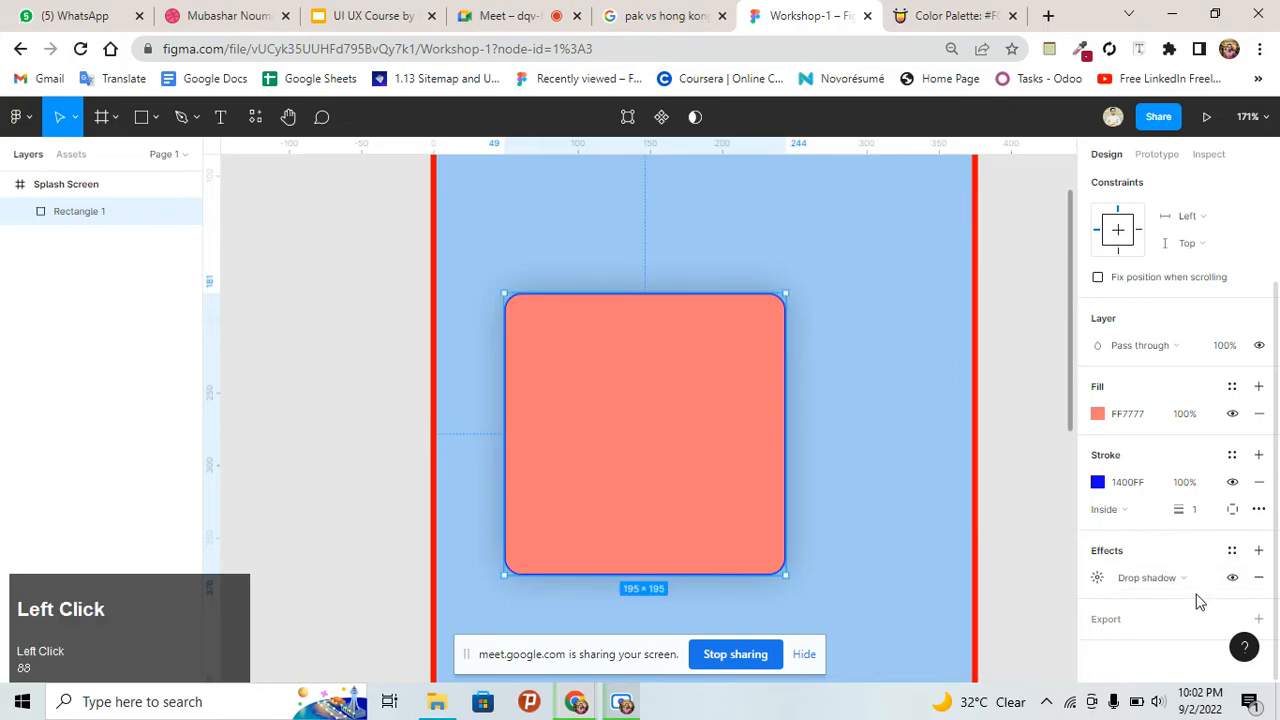
{"action": "left_click", "coordinate": [1231, 579]}
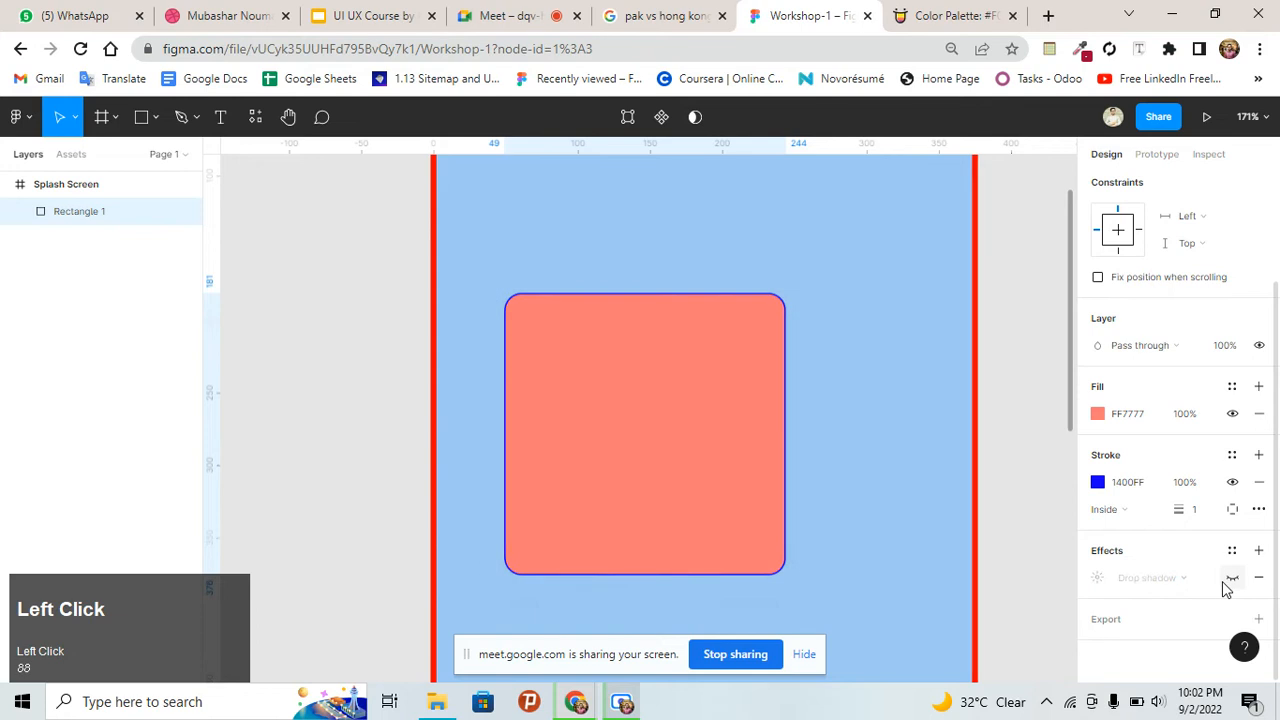
{"action": "left_click", "coordinate": [1223, 581]}
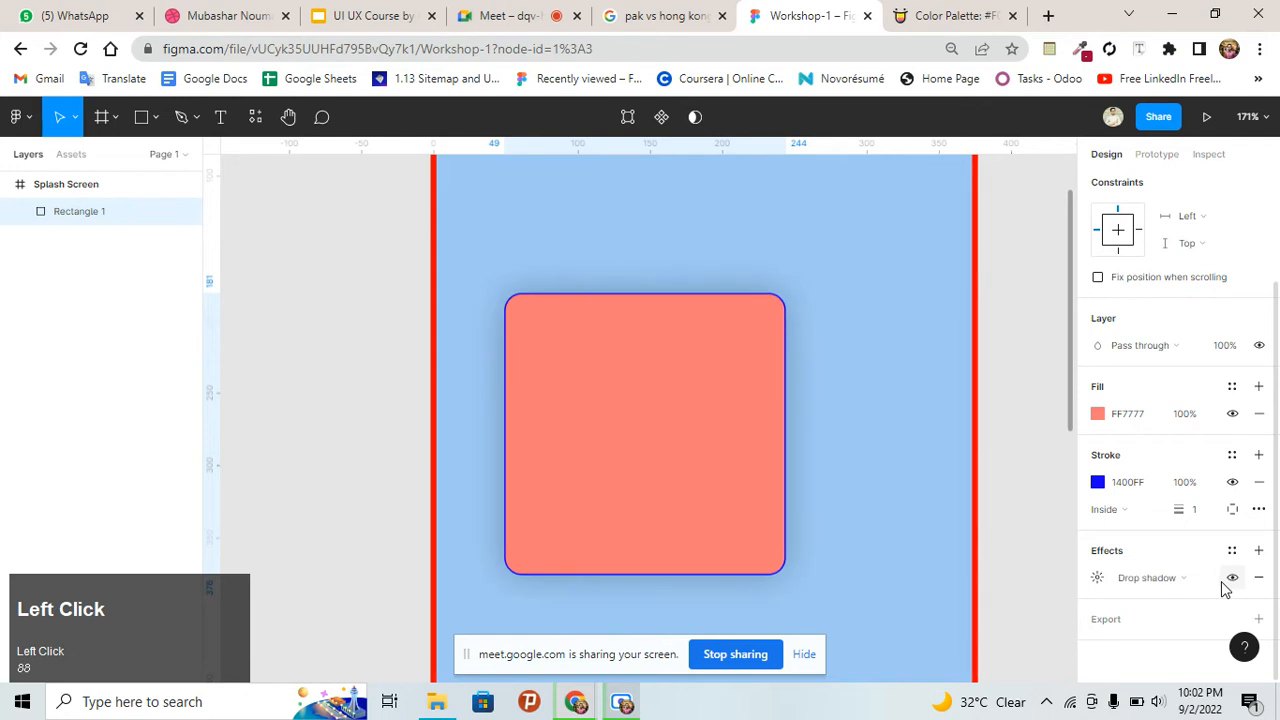
Add an export setting to the square, look through its file format options and remove the setting
{"action": "scroll", "coordinate": [1225, 600], "scroll_direction": "down", "scroll_amount": 1}
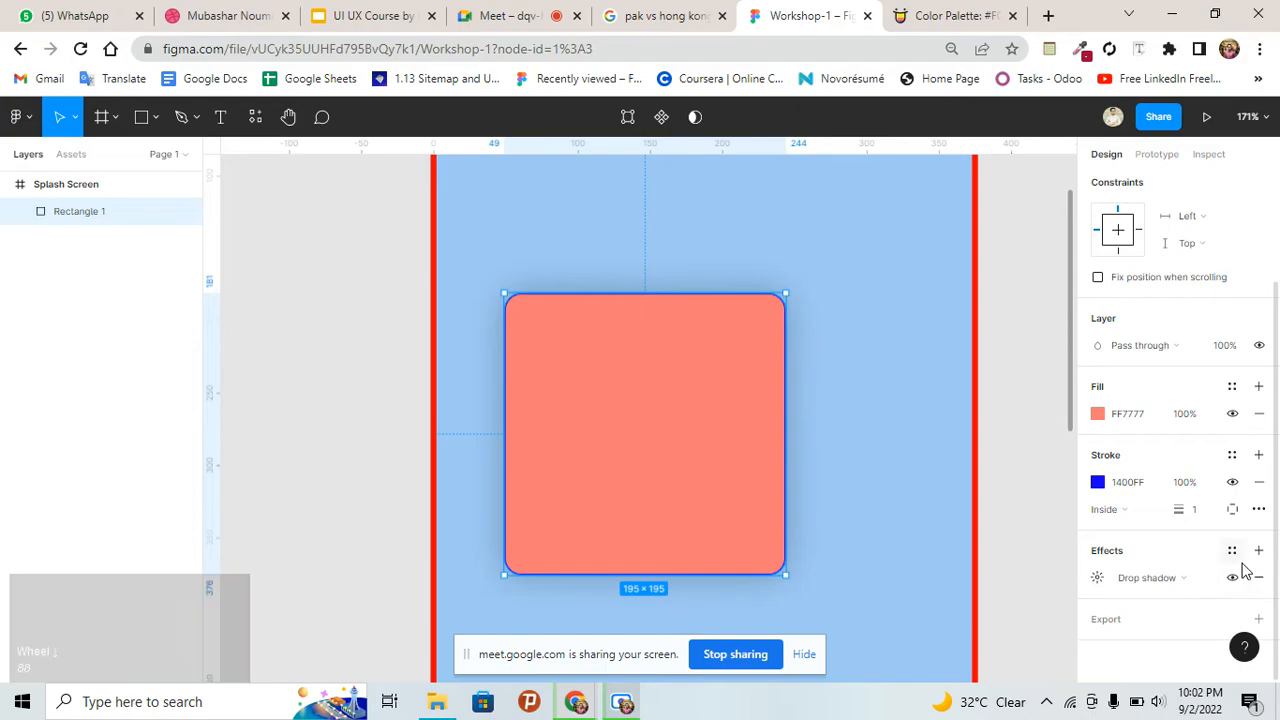
{"action": "left_click", "coordinate": [1262, 614]}
{"action": "scroll", "coordinate": [1205, 580], "scroll_direction": "down", "scroll_amount": 1}
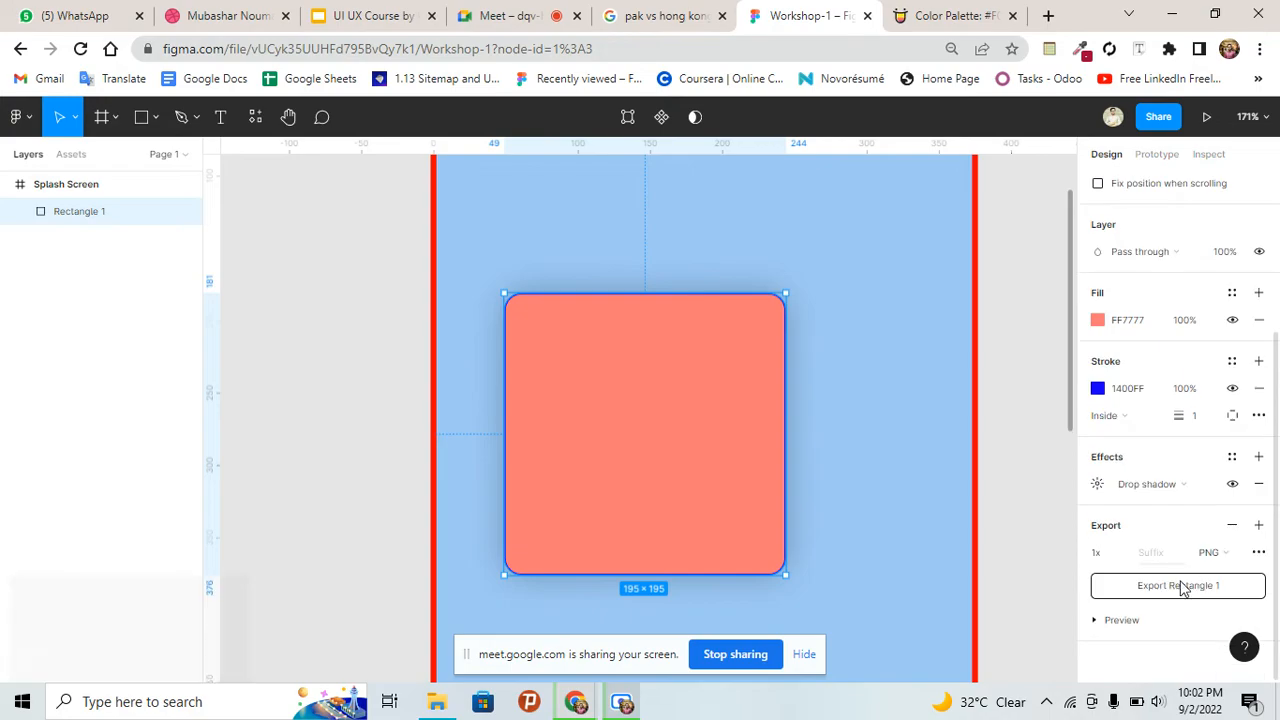
{"action": "left_click", "coordinate": [1215, 552]}
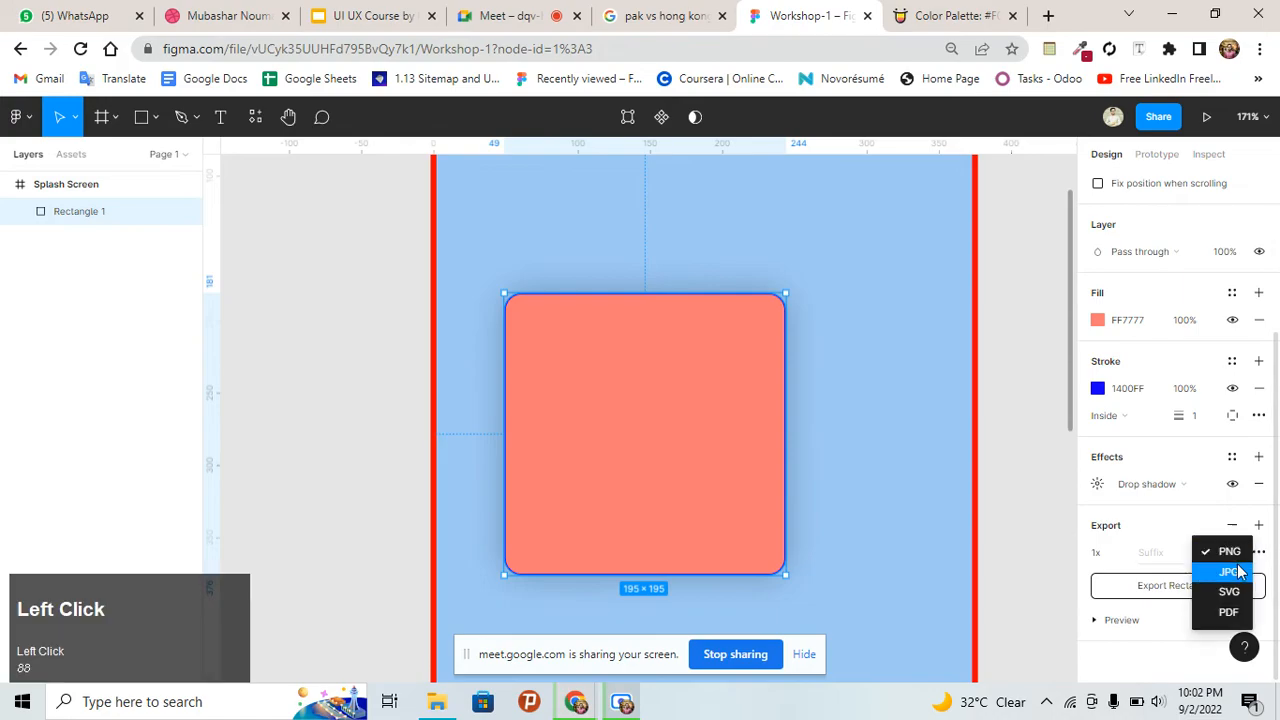
{"action": "left_click", "coordinate": [1188, 609]}
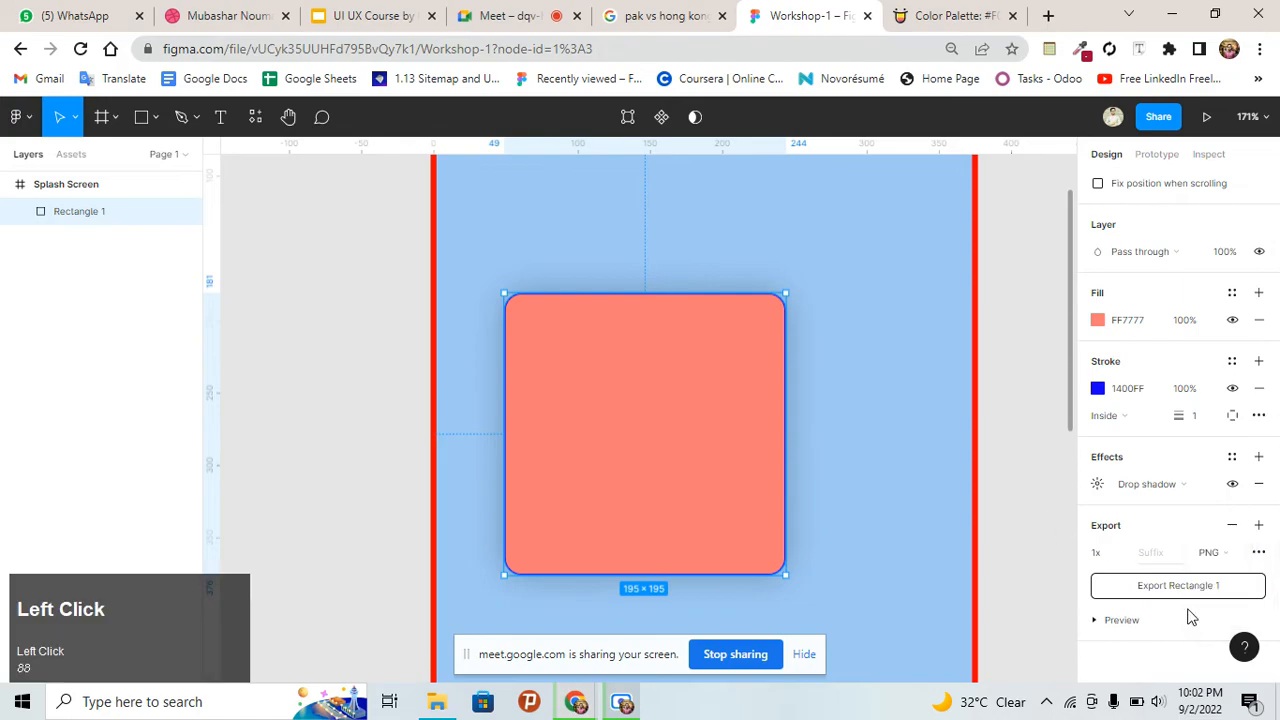
{"action": "left_click", "coordinate": [1232, 526]}
{"action": "scroll", "coordinate": [1100, 525], "scroll_direction": "up", "scroll_amount": 3}
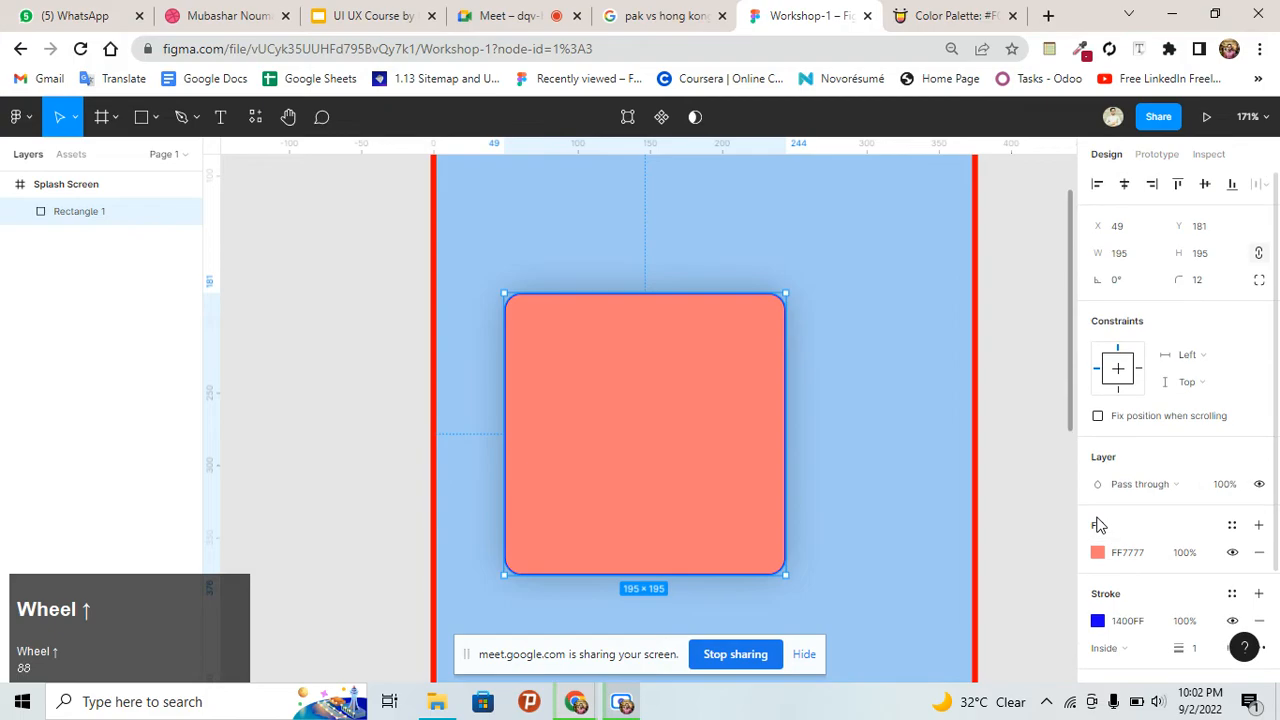
{"action": "left_click", "coordinate": [157, 117]}
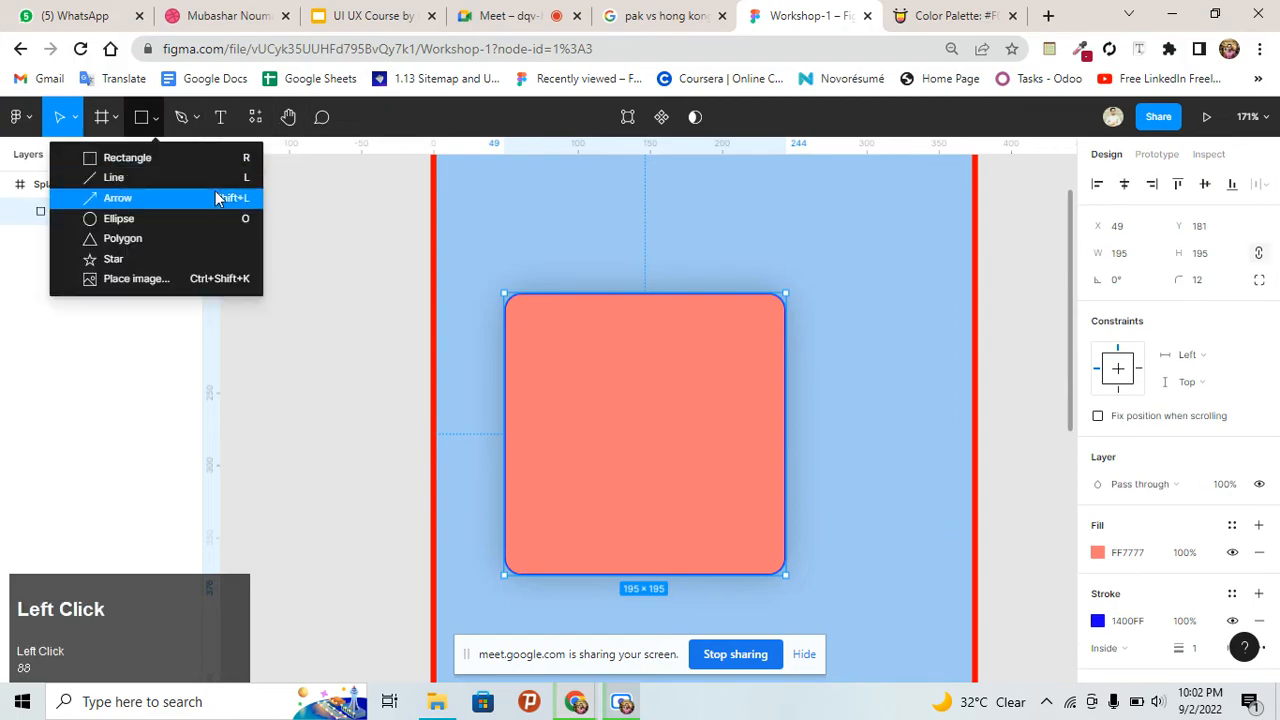
{"action": "left_click", "coordinate": [235, 177]}
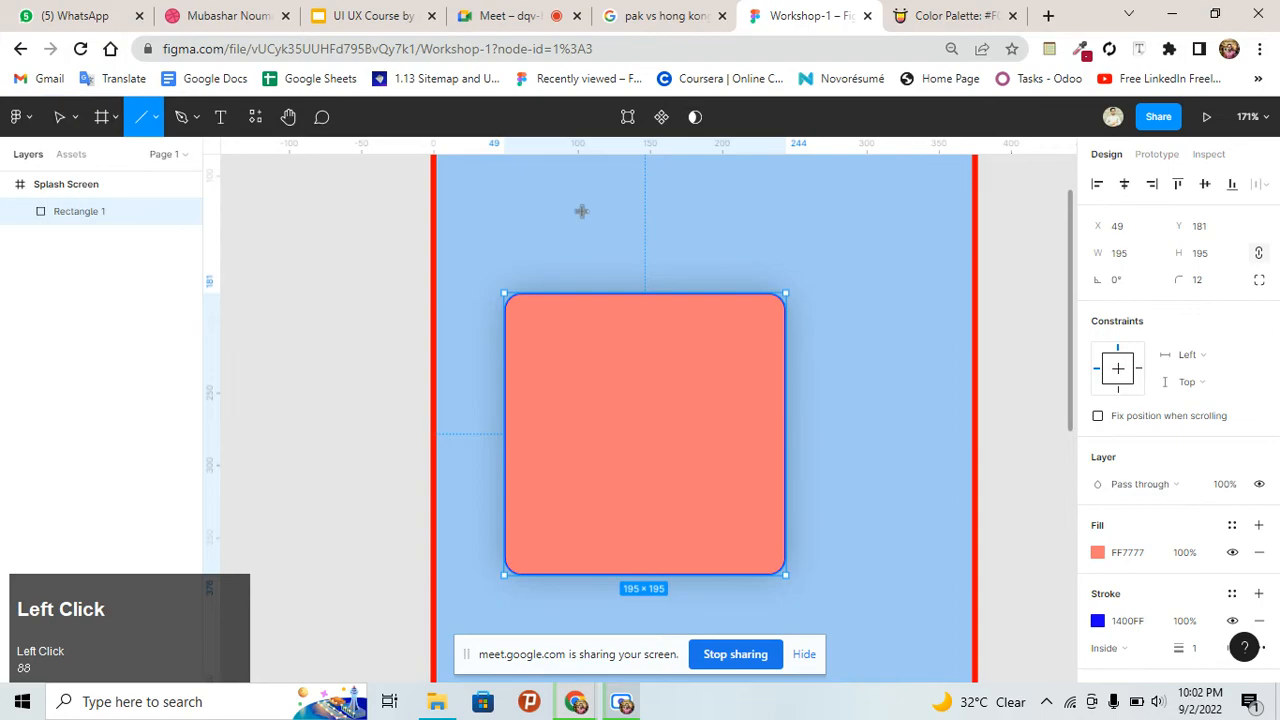
{"action": "left_click_drag", "start_coordinate": [545, 224], "coordinate": [561, 235]}
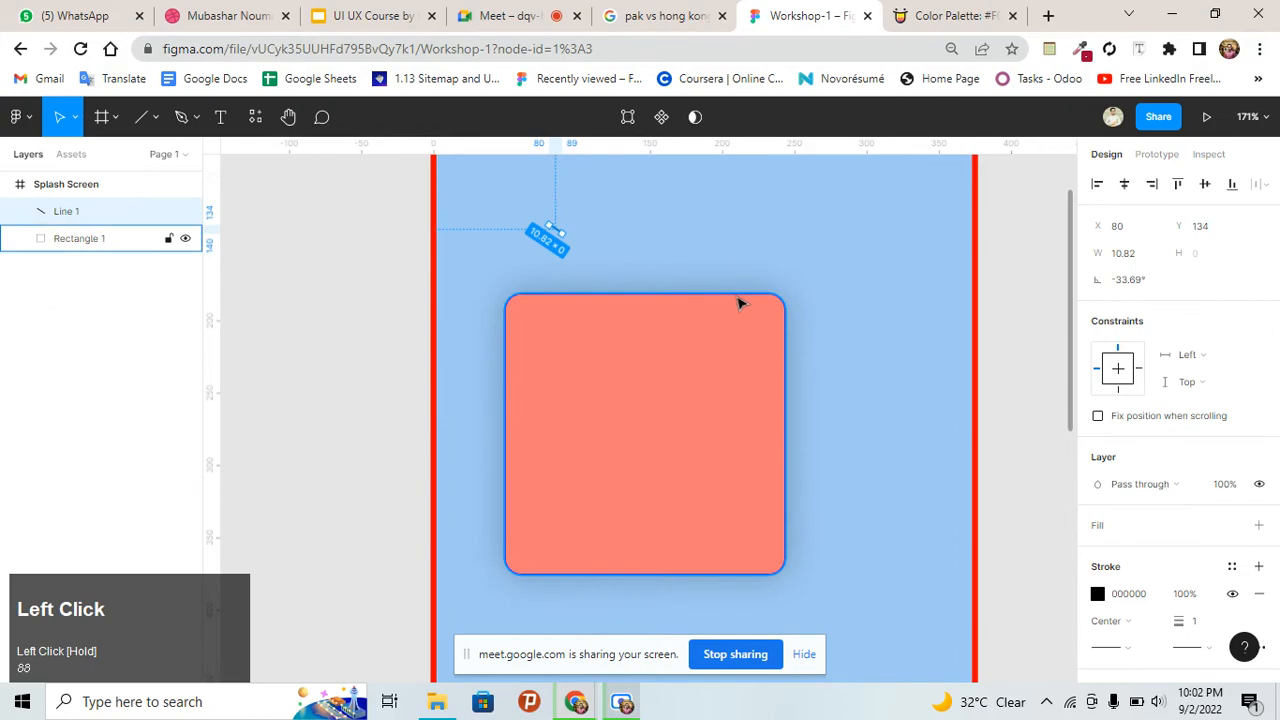
{"action": "key", "text": "Delete"}
Rotate the square freehand to about -40° and set its rotation back to 0°
{"action": "left_click", "coordinate": [766, 331]}
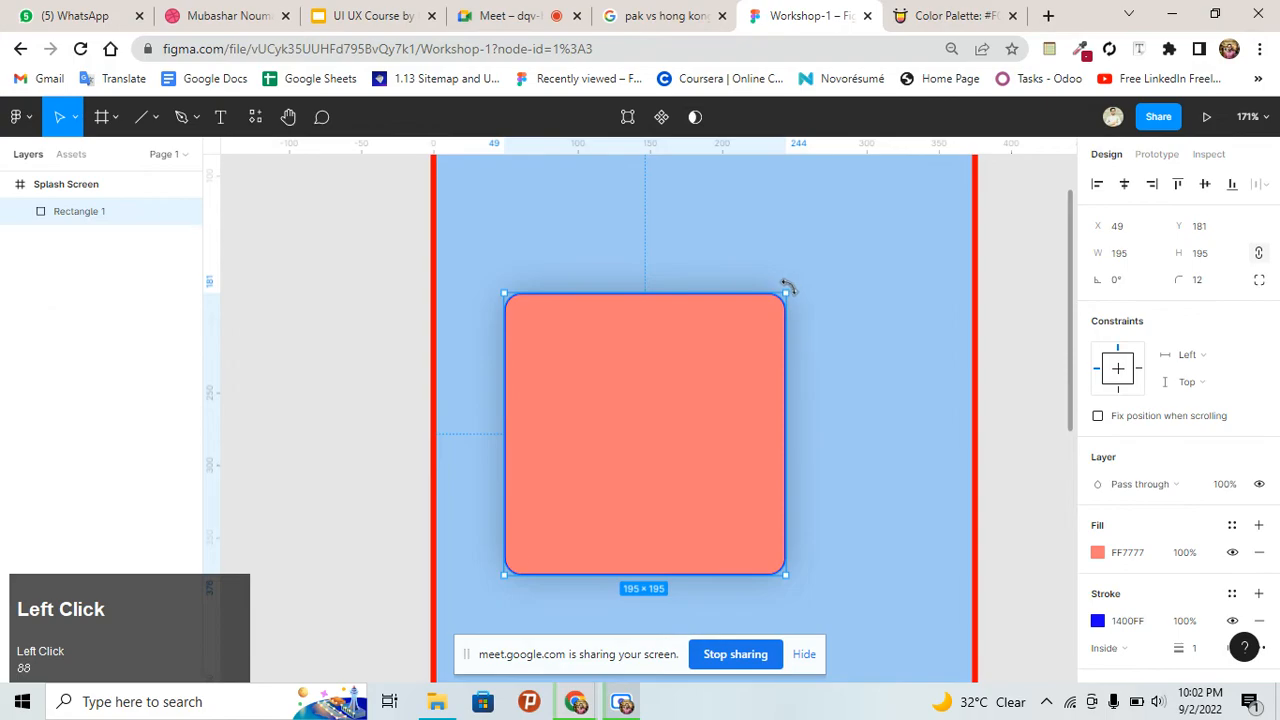
{"action": "left_click_drag", "start_coordinate": [790, 285], "coordinate": [845, 425]}
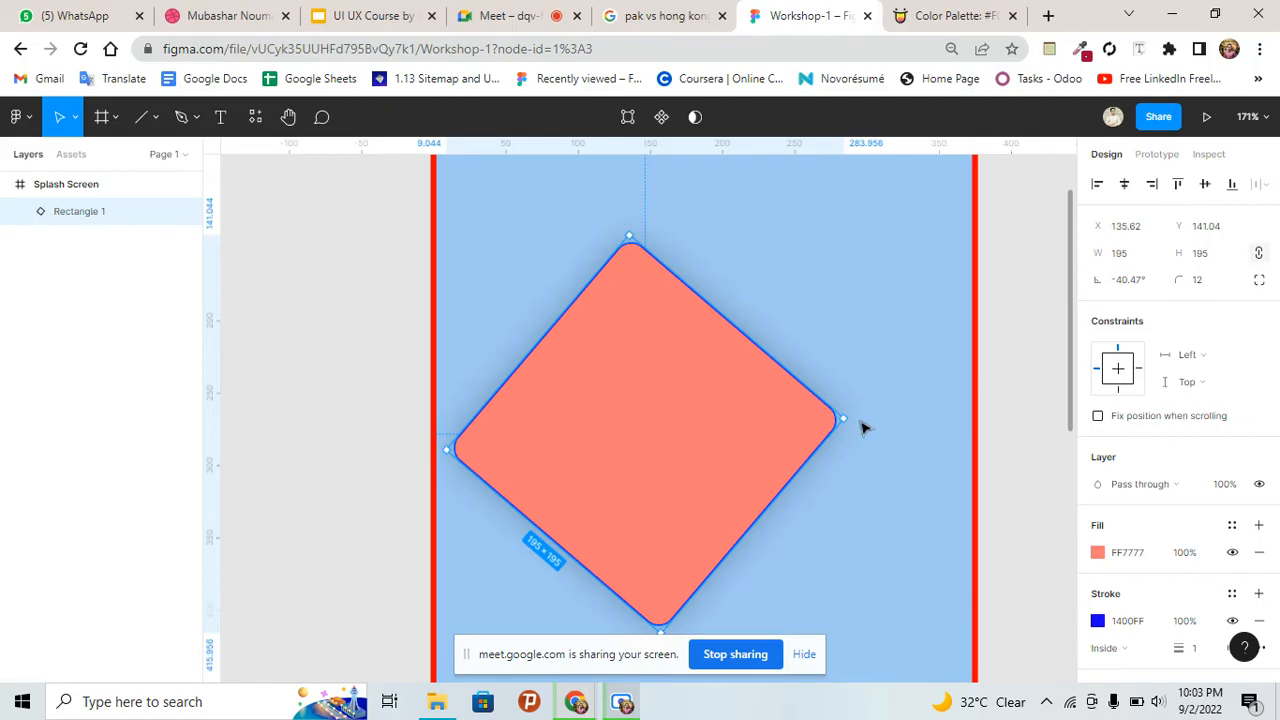
{"action": "left_click_drag", "start_coordinate": [855, 416], "coordinate": [788, 313]}
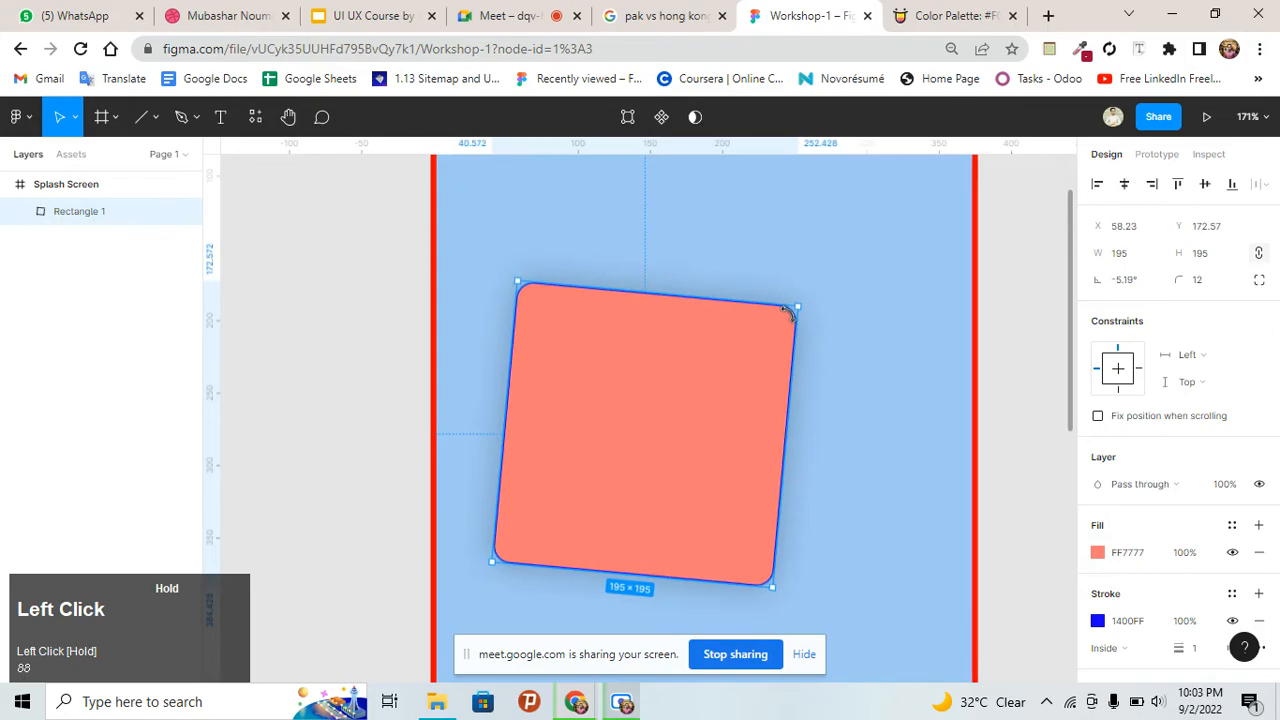
{"action": "left_click_drag", "start_coordinate": [788, 313], "coordinate": [778, 276]}
{"action": "key", "text": "ctrl+z"}
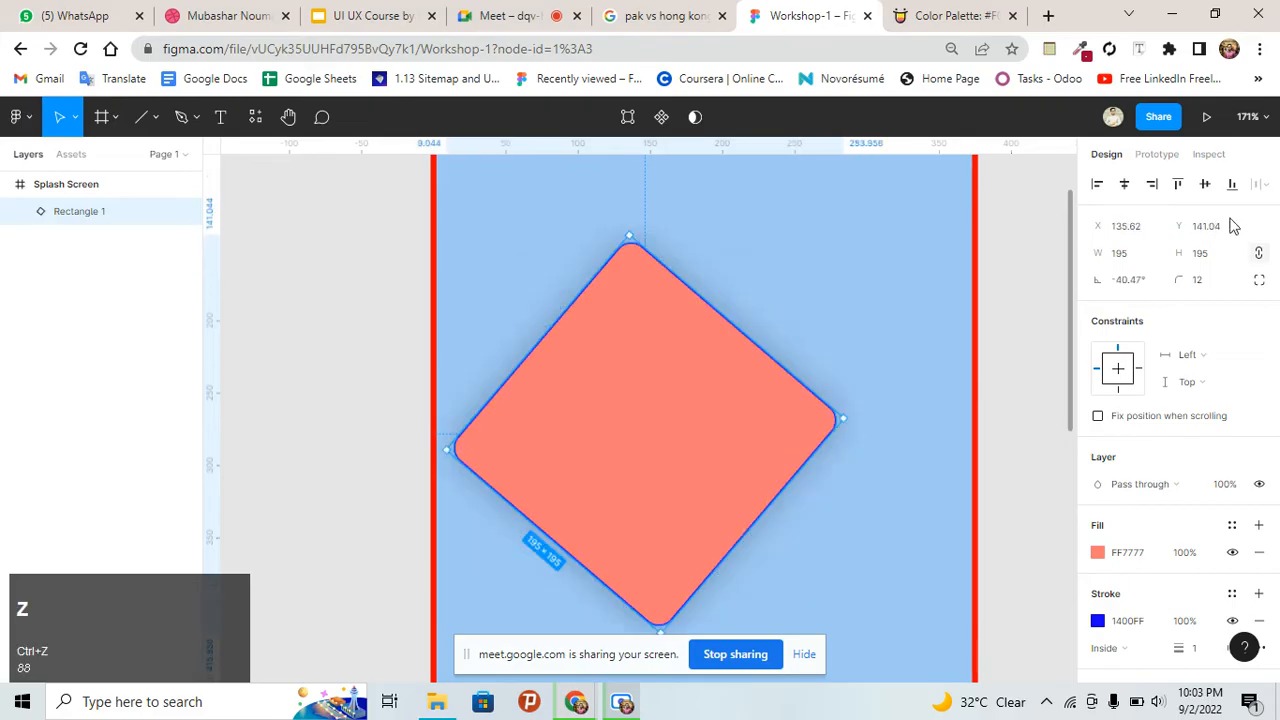
{"action": "left_click", "coordinate": [1127, 288]}
{"action": "type", "text": "0"}
{"action": "key", "text": "Return"}
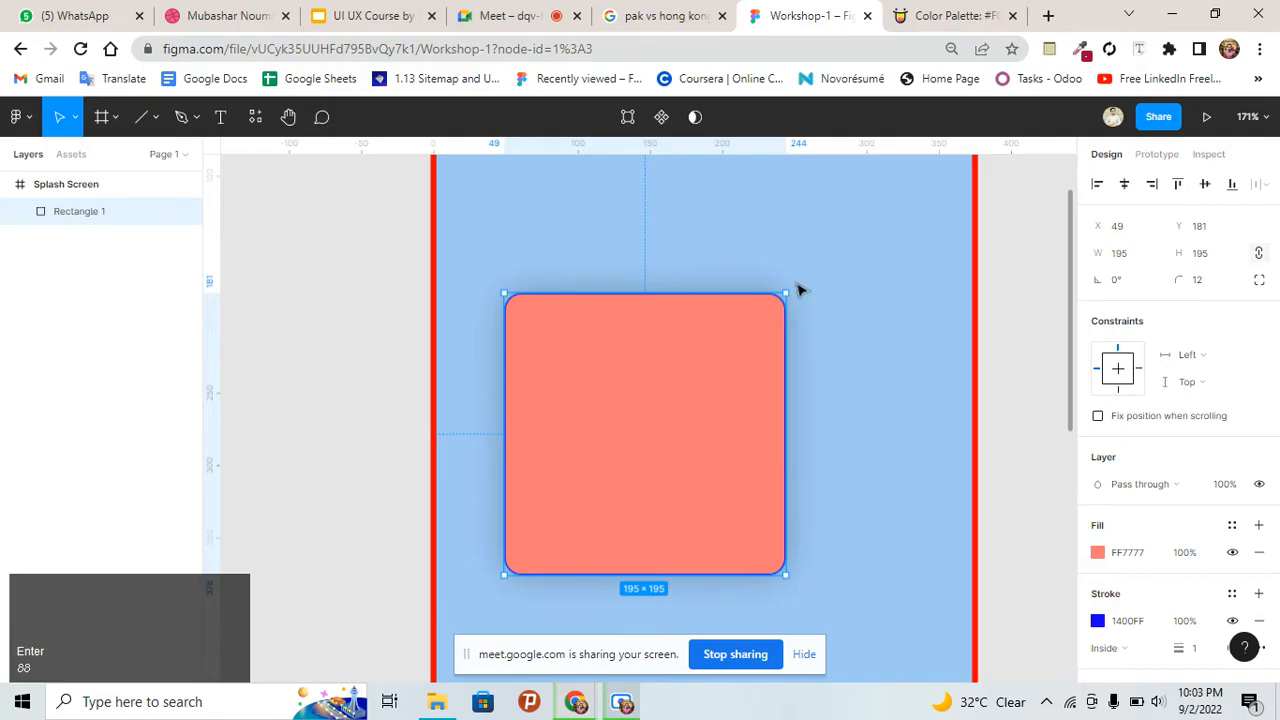
Rotate the square in constrained increments to -60° and turn it back to 0°
{"action": "left_click", "coordinate": [795, 286]}
{"action": "left_click", "coordinate": [787, 290]}
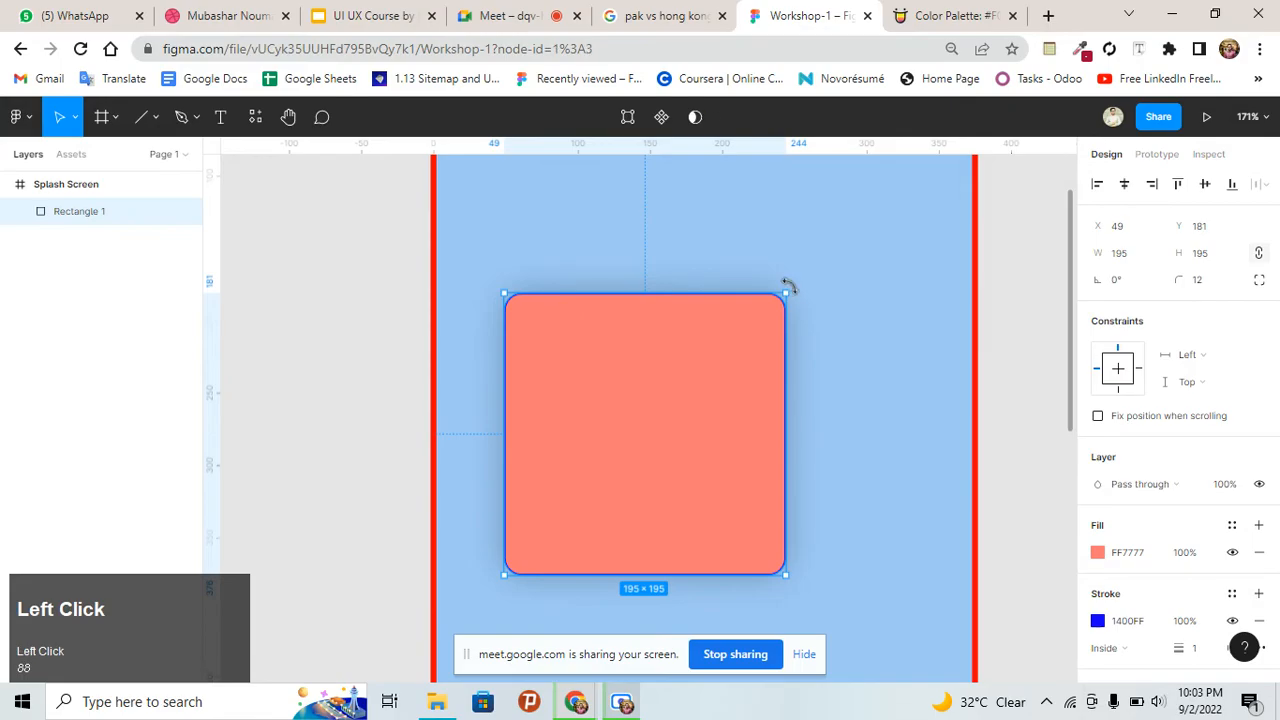
{"action": "left_click_drag", "start_coordinate": [787, 287], "coordinate": [797, 292]}
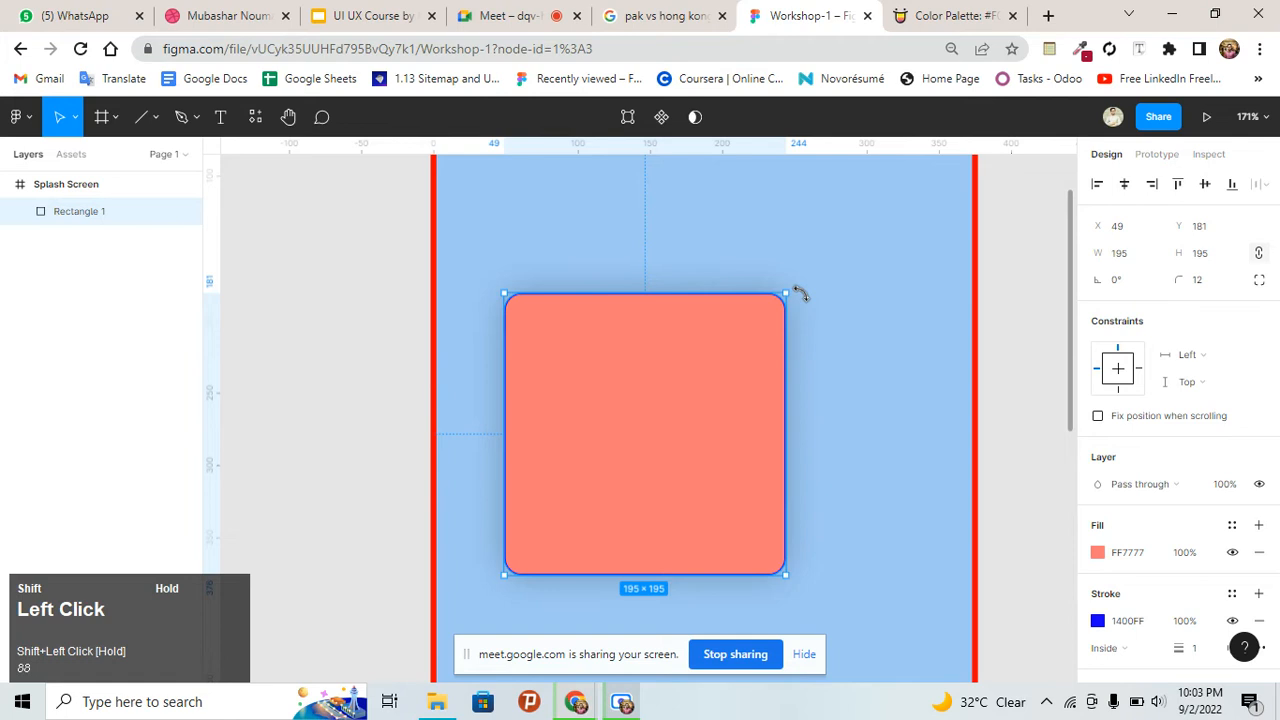
{"action": "left_click_drag", "start_coordinate": [800, 293], "coordinate": [866, 463]}
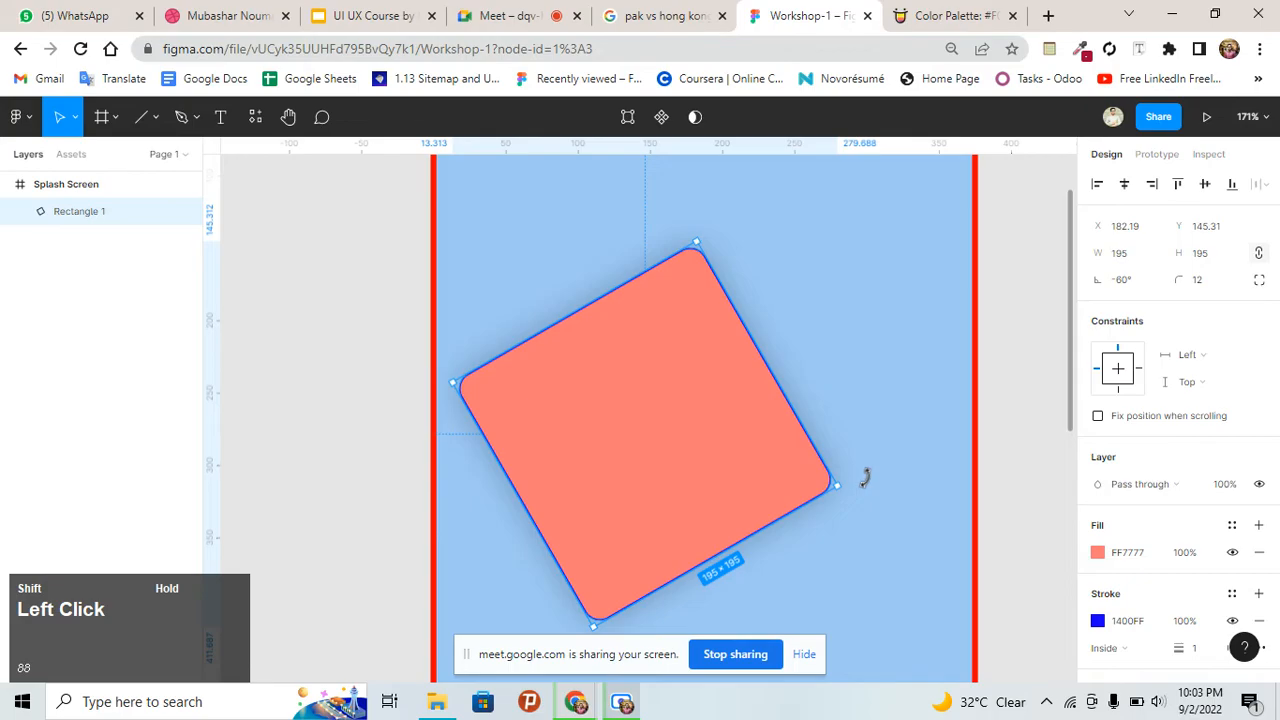
{"action": "left_click_drag", "start_coordinate": [866, 478], "coordinate": [800, 269]}
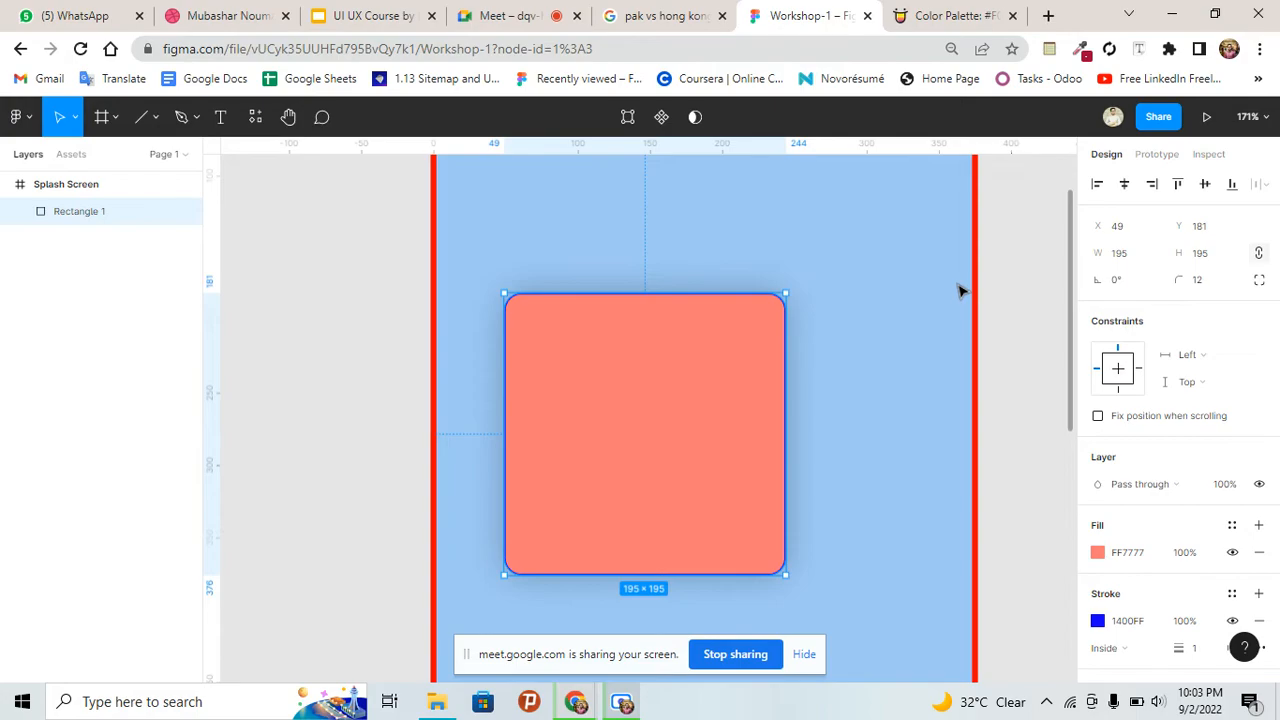
Copy and paste the square in place, try moving the copy up and to the right, and undo both changes
{"action": "scroll", "coordinate": [708, 404], "scroll_direction": "down", "scroll_amount": 2}
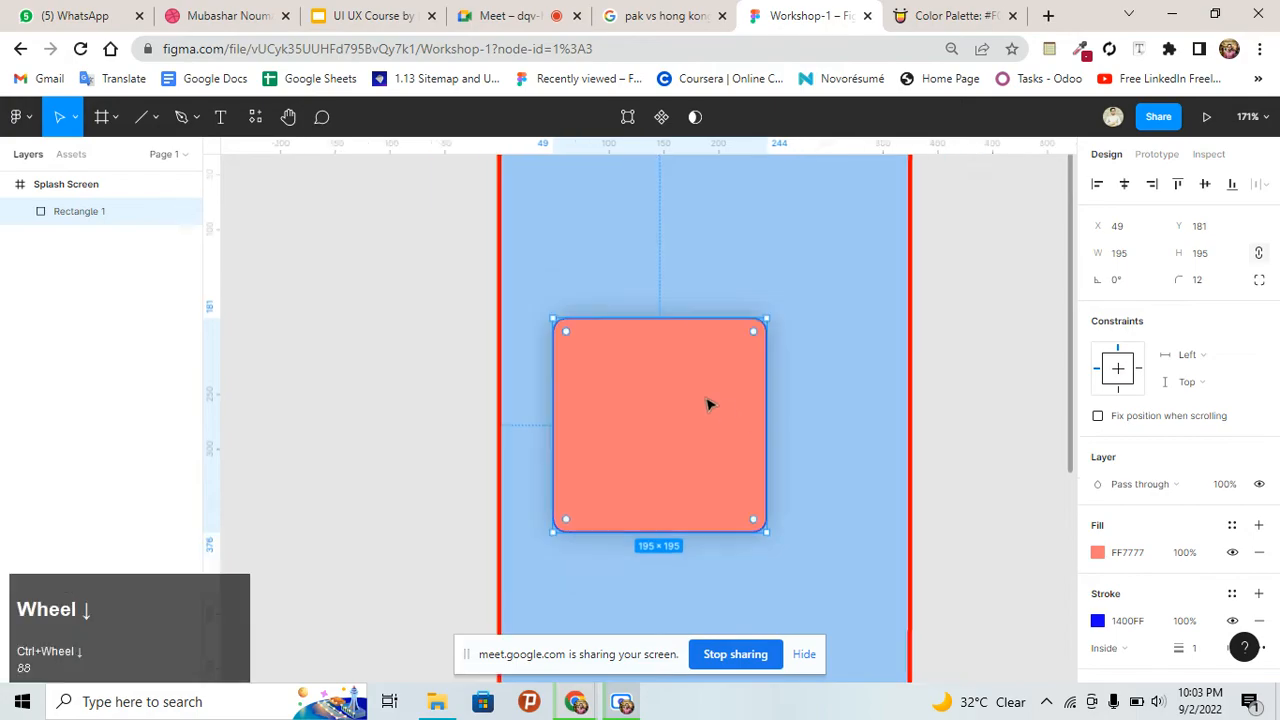
{"action": "key", "text": "ctrl+c"}
{"action": "key", "text": "ctrl+v"}
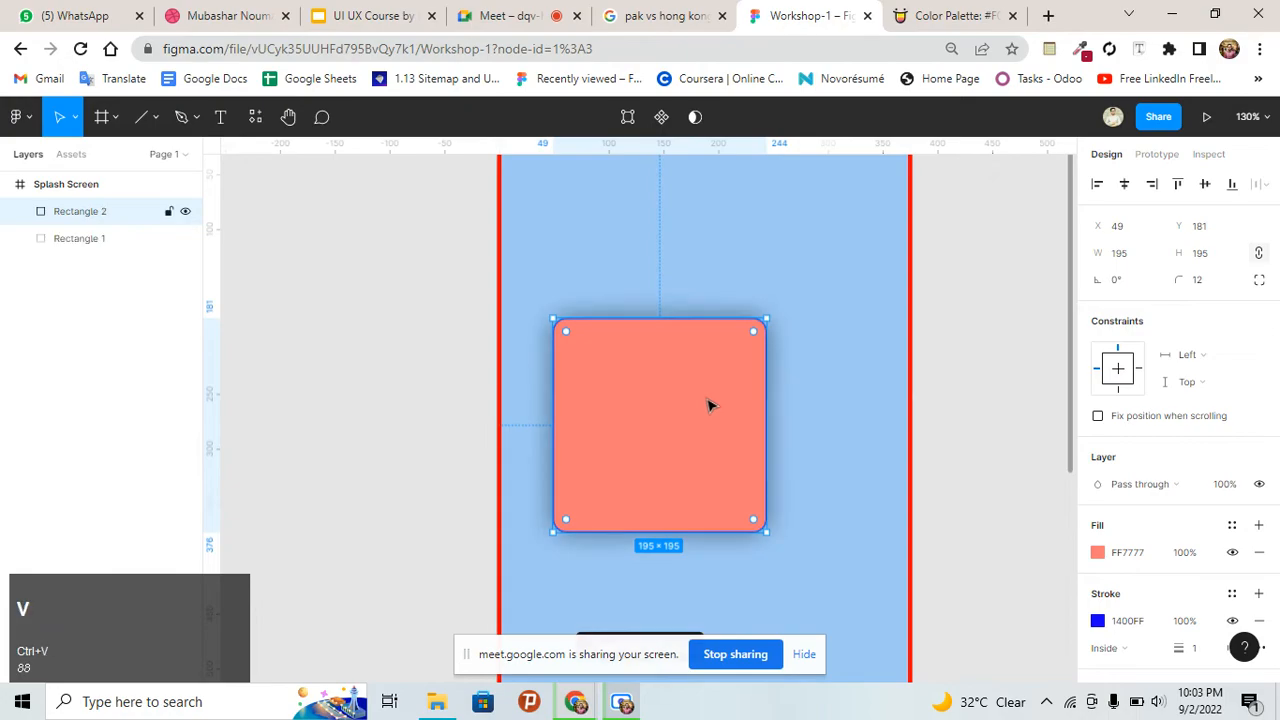
{"action": "left_click_drag", "start_coordinate": [708, 404], "coordinate": [835, 325]}
{"action": "key", "text": "ctrl+z"}
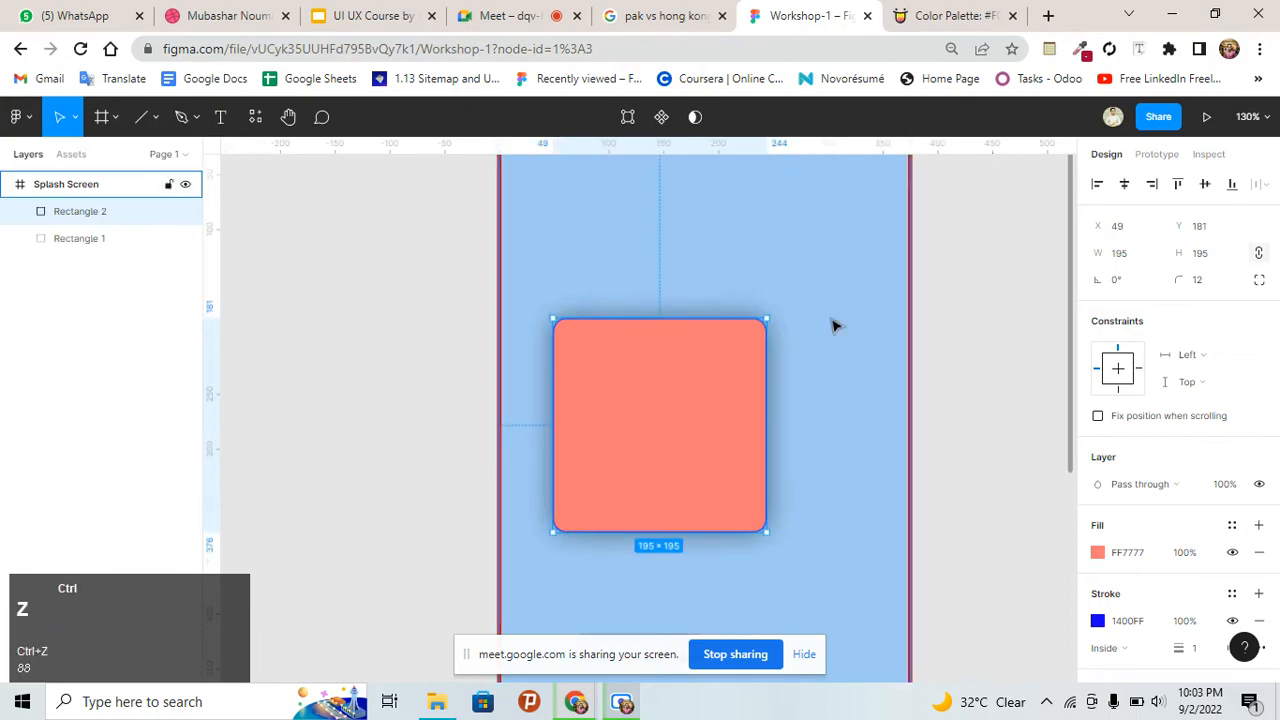
{"action": "key", "text": "ctrl+z"}
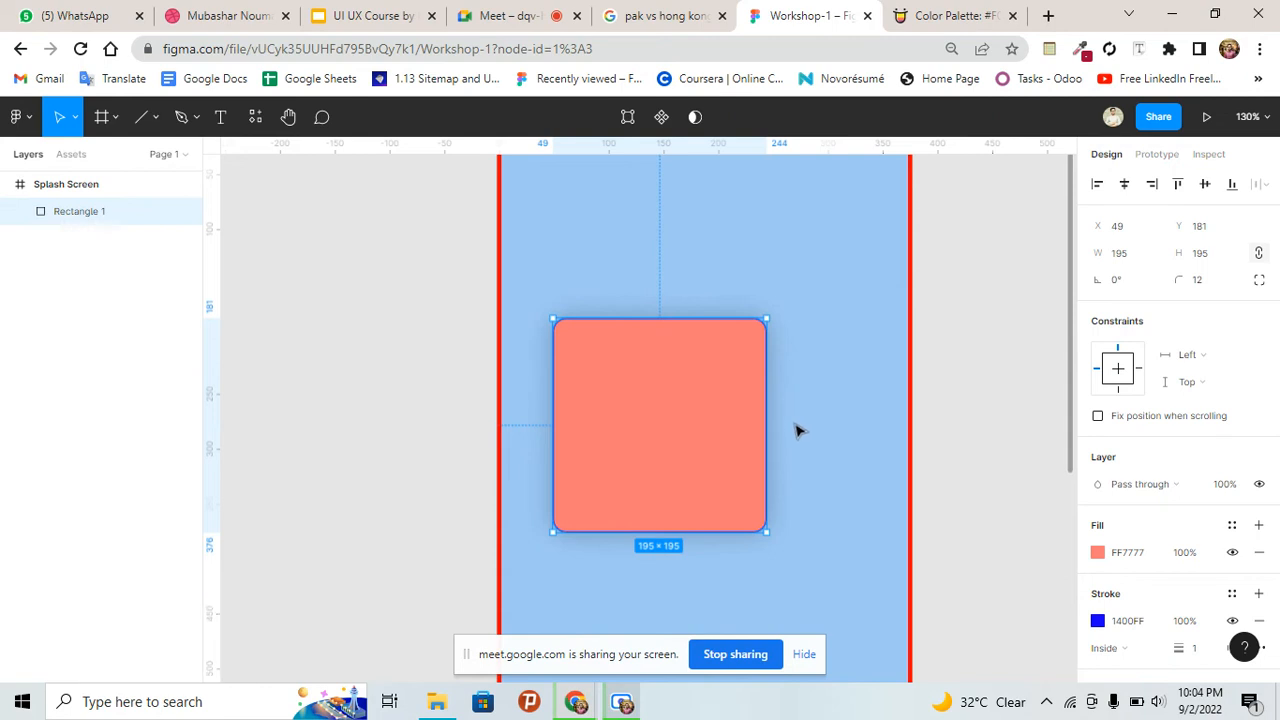
Duplicate the square directly on the canvas to about X 161, Y 7, and undo the duplication
{"action": "key", "text": "alt"}
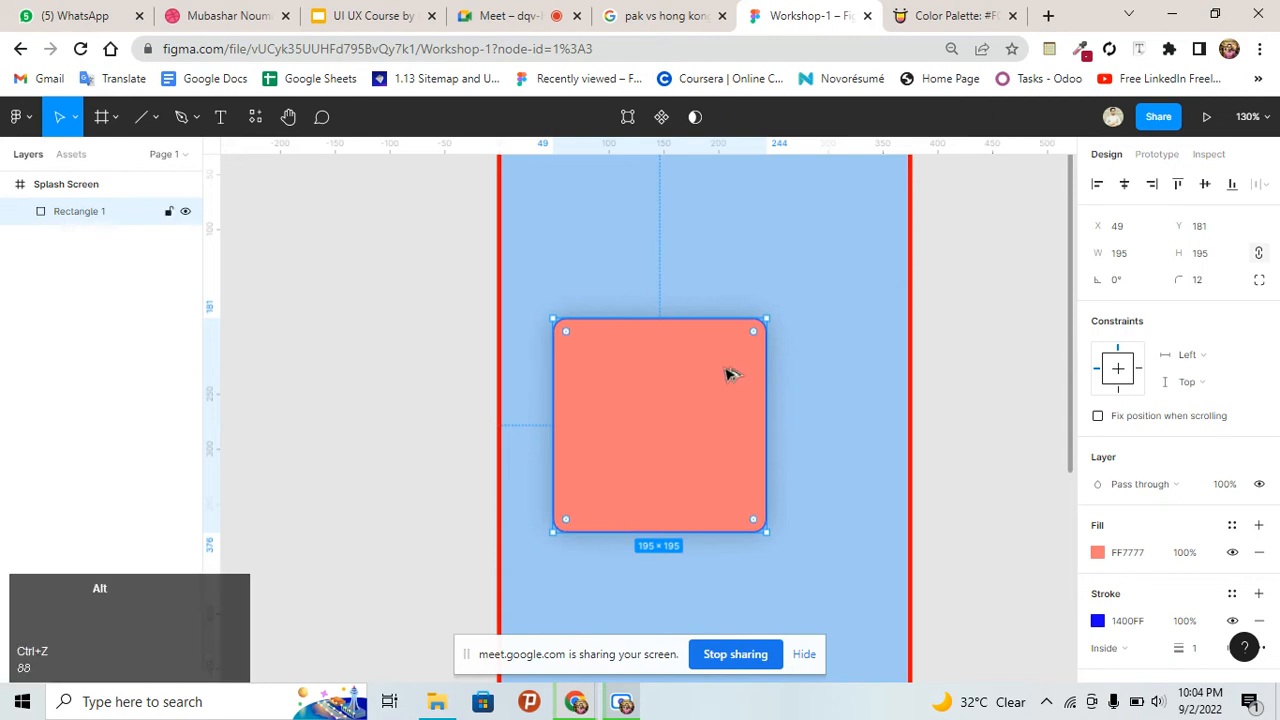
{"action": "scroll", "coordinate": [727, 374], "scroll_direction": "up", "scroll_amount": 3, "text": "ctrl"}
{"action": "key", "text": "alt"}
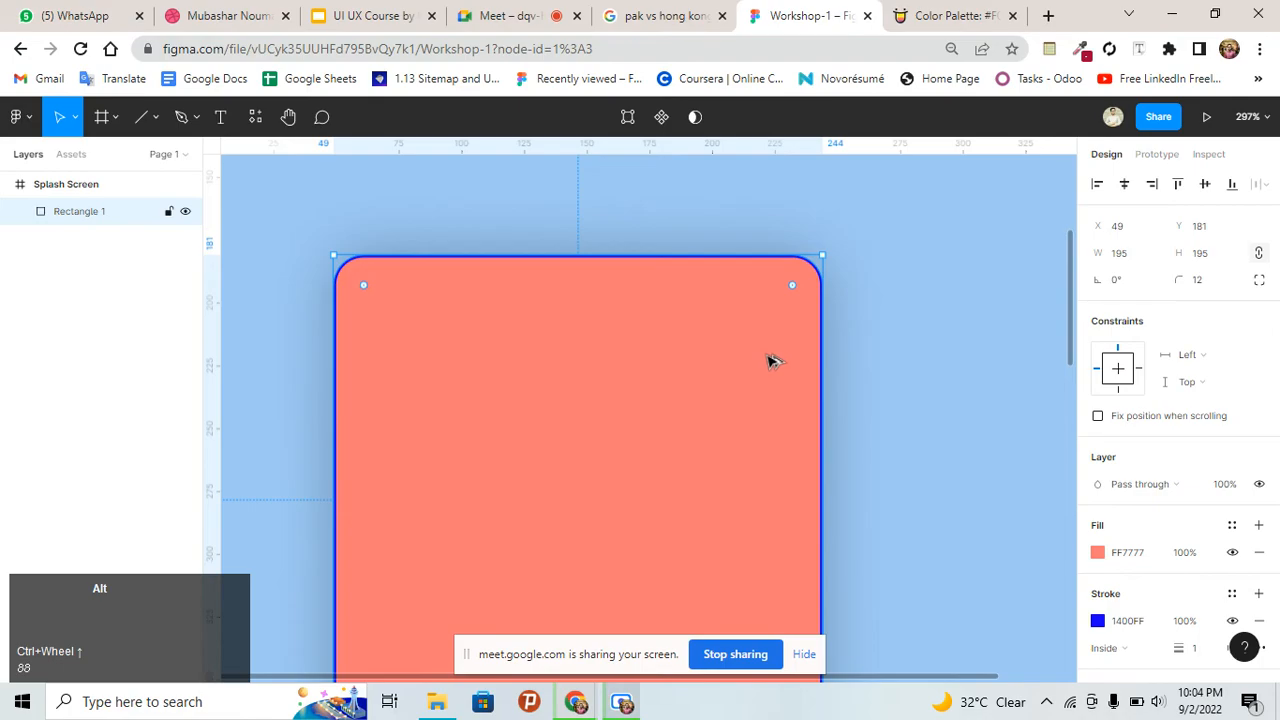
{"action": "scroll", "coordinate": [772, 361], "scroll_direction": "down", "scroll_amount": 3}
{"action": "scroll", "coordinate": [772, 361], "scroll_direction": "up", "scroll_amount": 3}
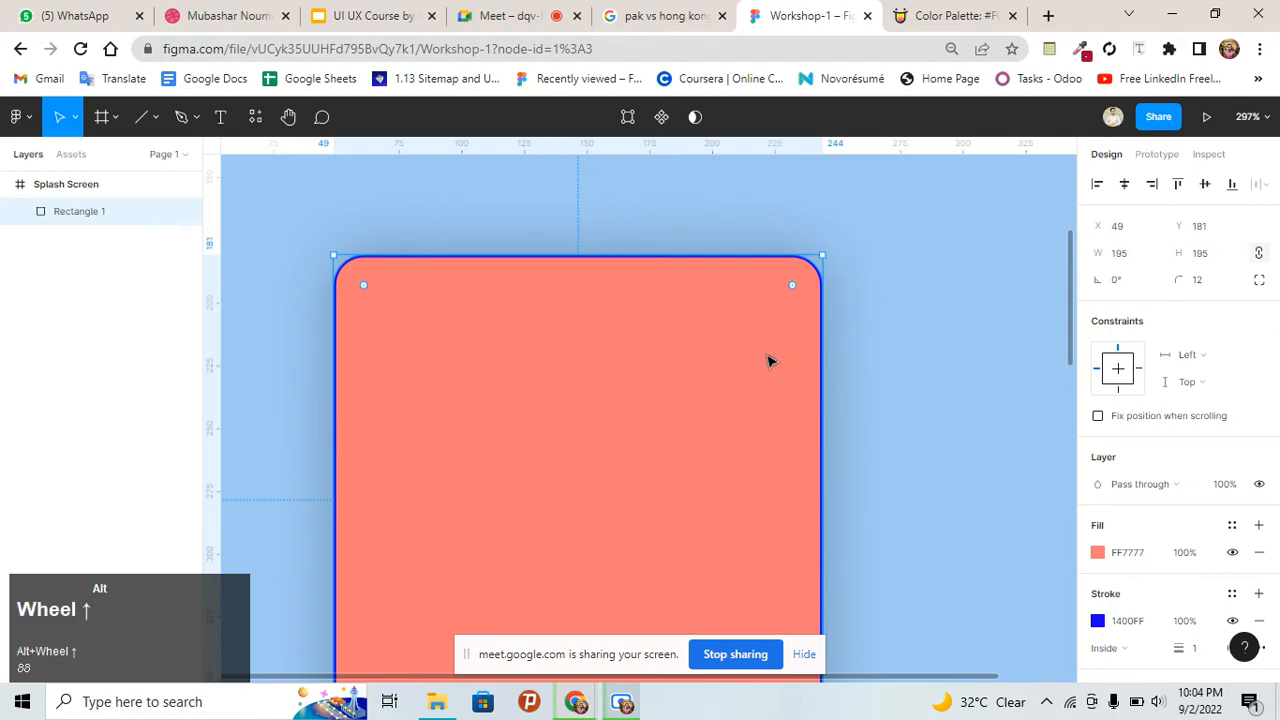
{"action": "scroll", "coordinate": [770, 361], "scroll_direction": "down", "scroll_amount": 1, "text": "ctrl"}
{"action": "scroll", "coordinate": [770, 361], "scroll_direction": "down", "scroll_amount": 1, "text": "ctrl"}
{"action": "key", "text": "alt"}
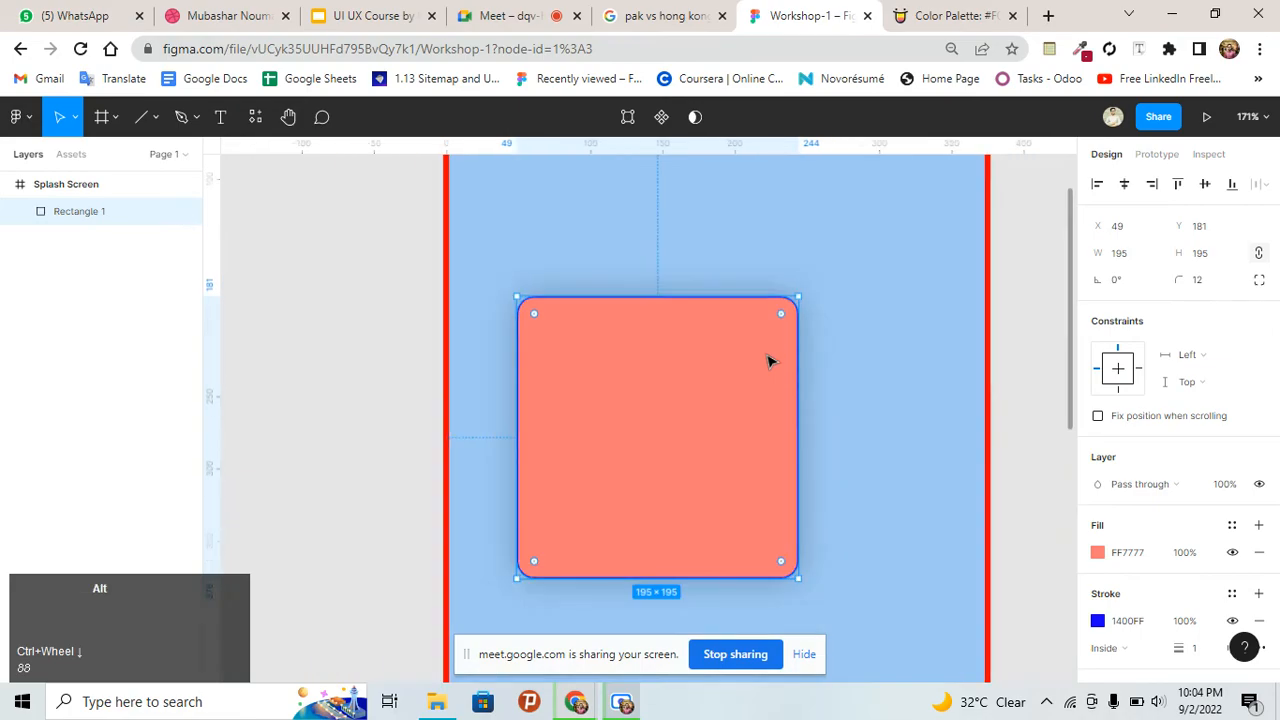
{"action": "left_click", "coordinate": [767, 349], "text": "alt"}
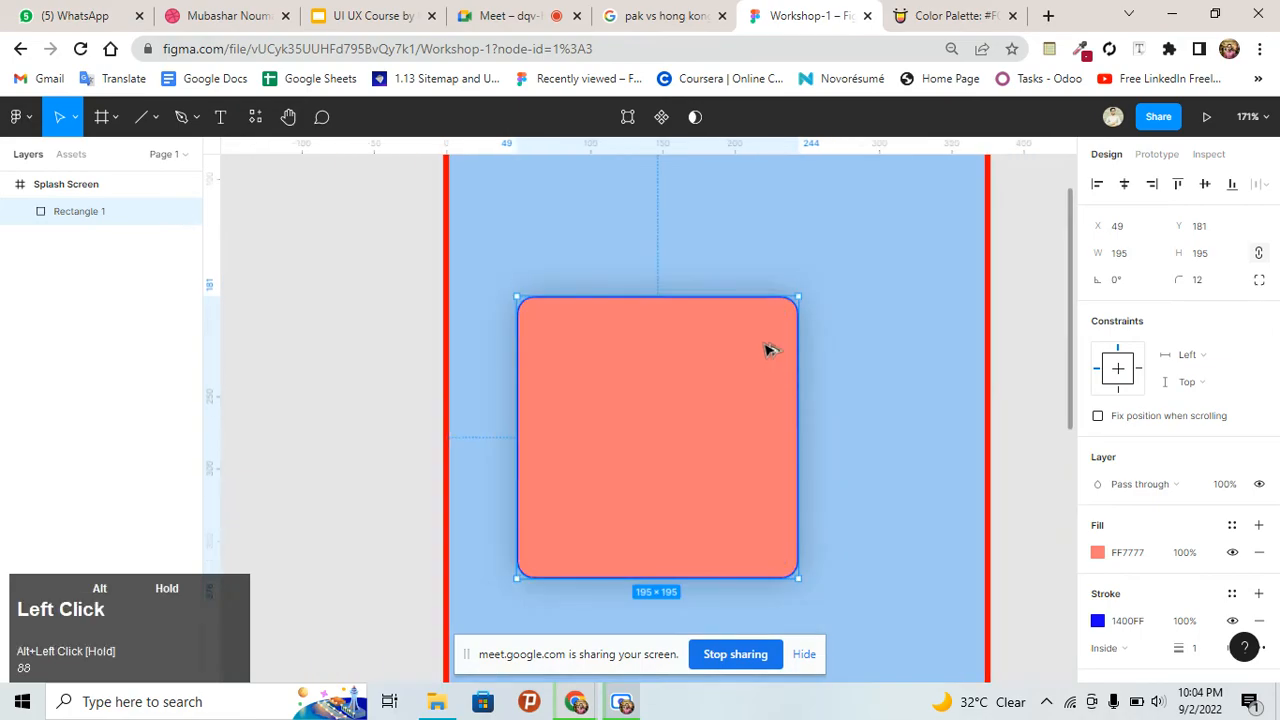
{"action": "left_click_drag", "start_coordinate": [767, 349], "coordinate": [800, 356]}
{"action": "left_click_drag", "start_coordinate": [898, 362], "coordinate": [932, 387]}
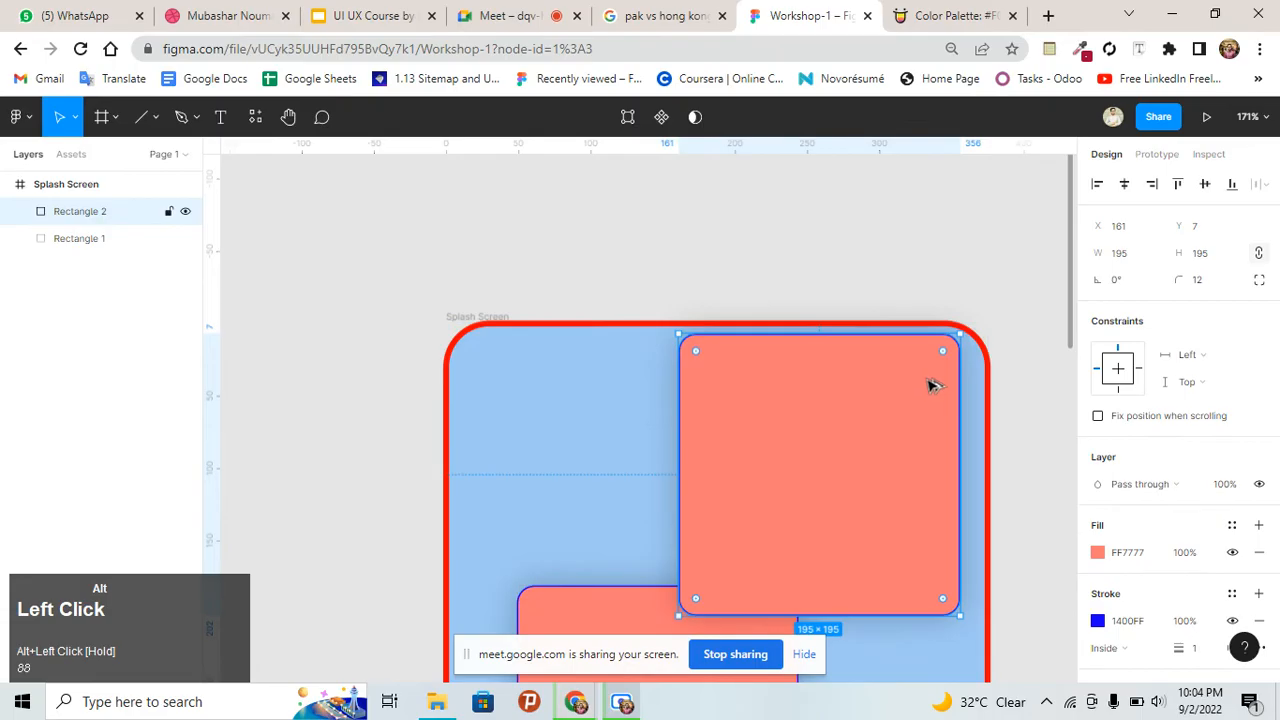
{"action": "key", "text": "ctrl"}
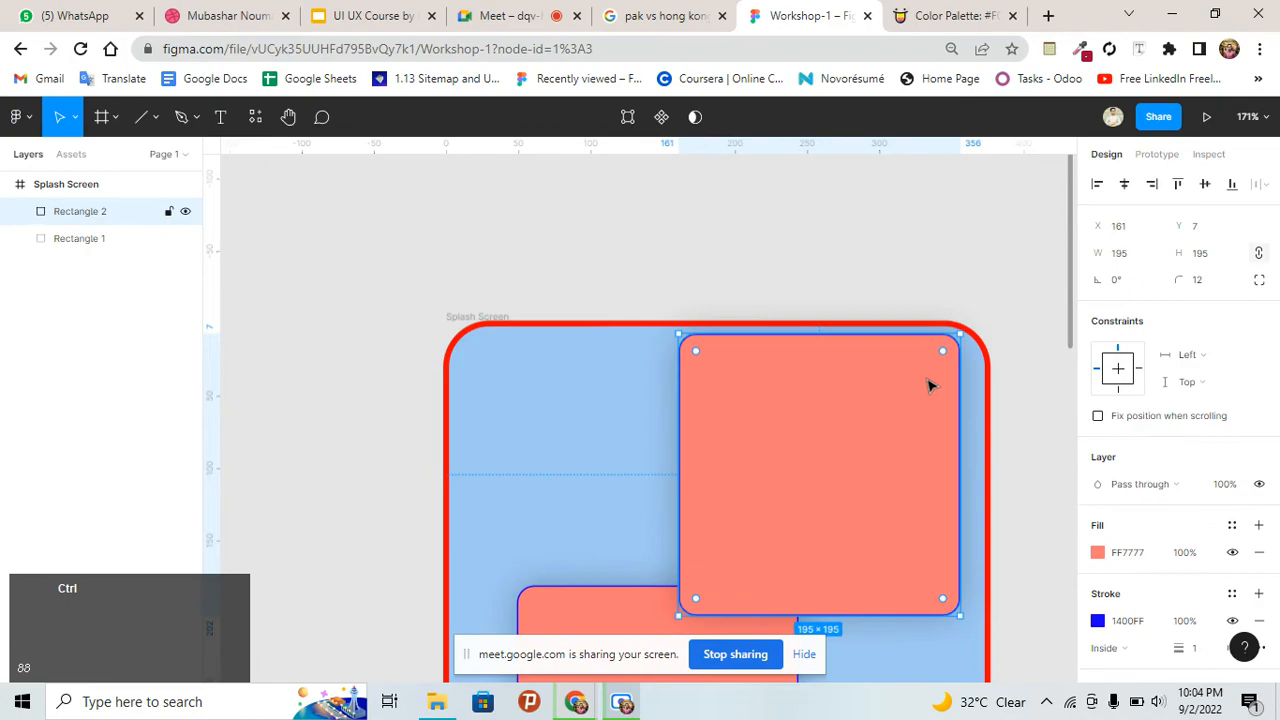
{"action": "key", "text": "ctrl+z"}
Duplicate the square again on the canvas, move the copy to about X 103, Y 98, and delete it
{"action": "scroll", "coordinate": [930, 386], "scroll_direction": "down", "scroll_amount": 3}
{"action": "key", "text": "space"}
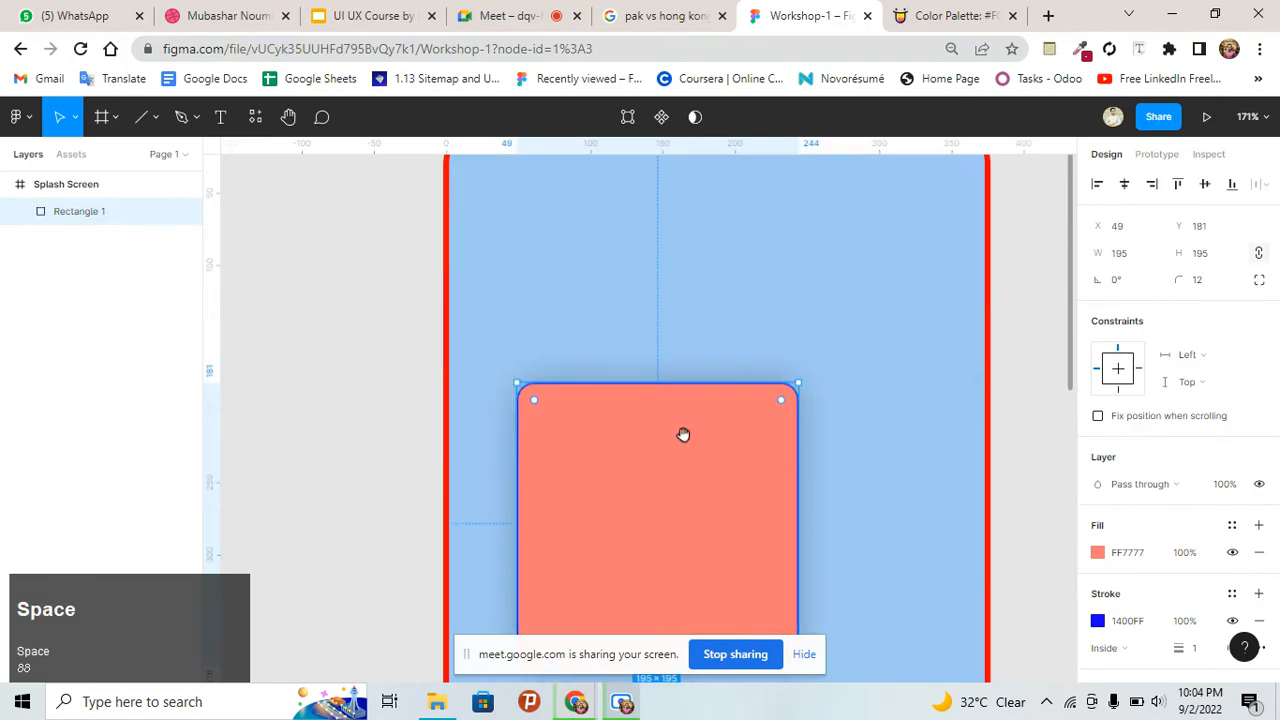
{"action": "left_click_drag", "start_coordinate": [685, 441], "coordinate": [776, 176]}
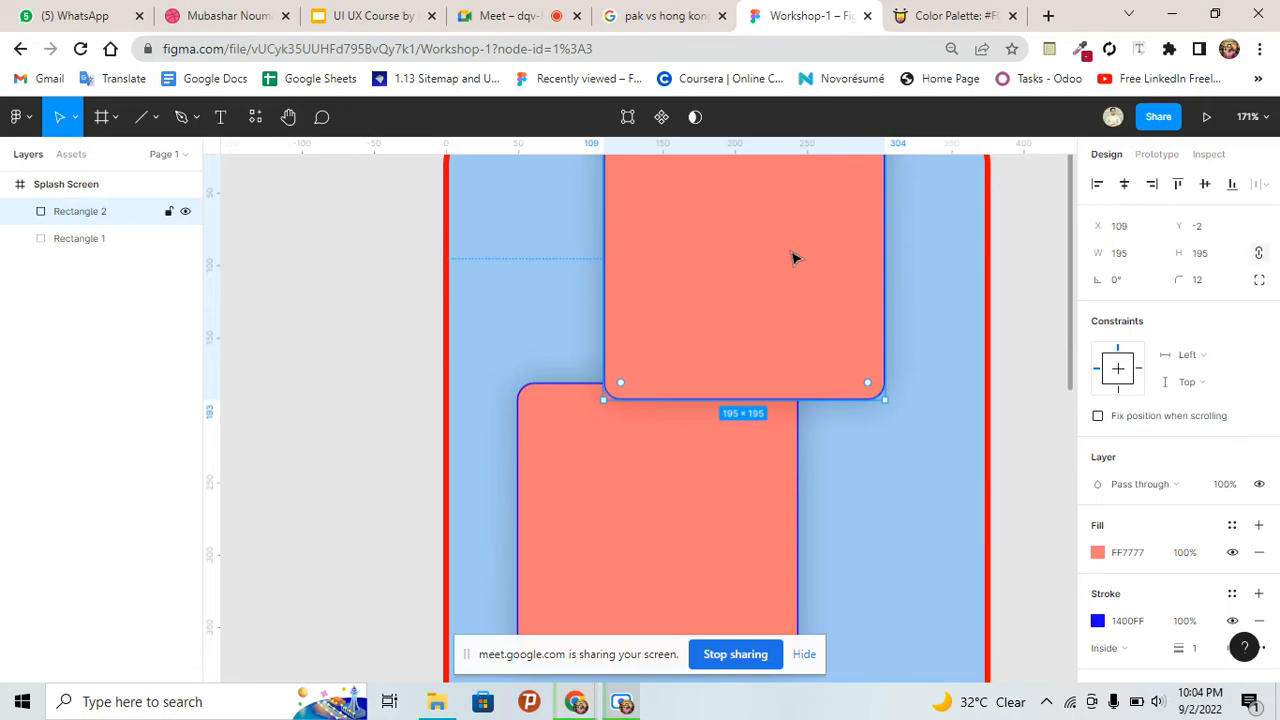
{"action": "left_click_drag", "start_coordinate": [791, 258], "coordinate": [784, 402]}
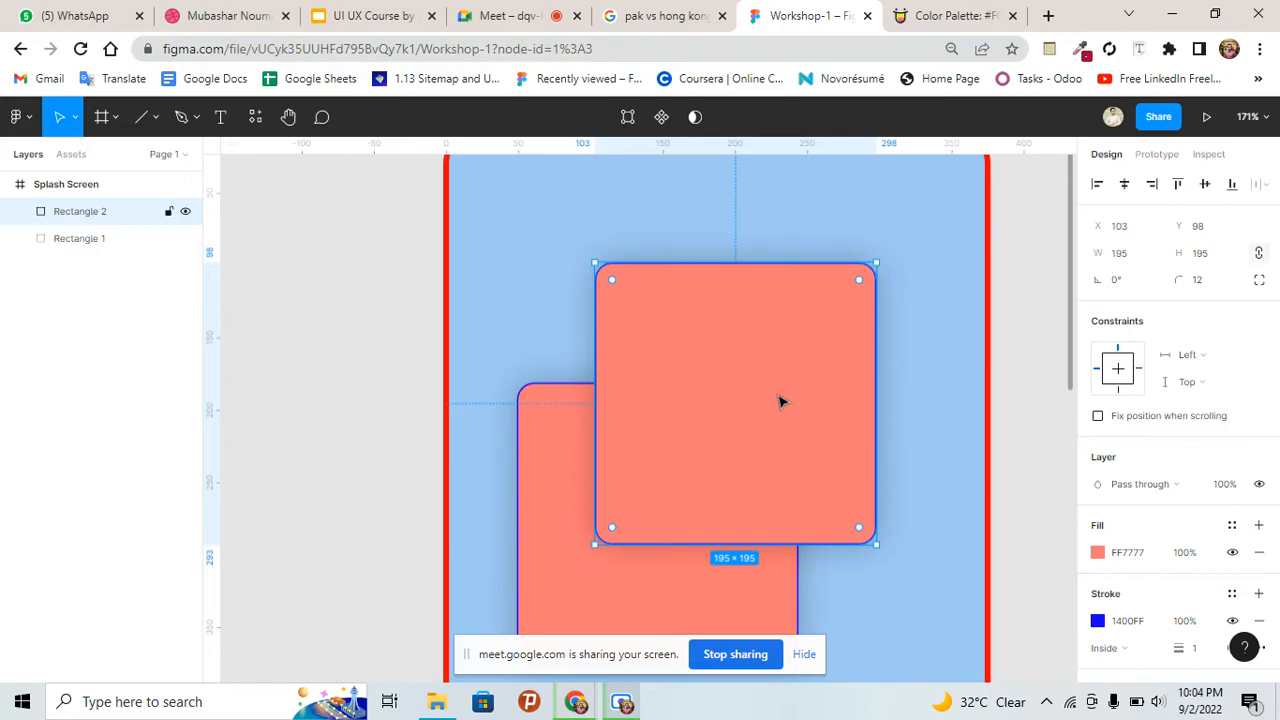
{"action": "key", "text": "Delete"}
Draw a horizontal line about 199 long above the square at about X 36, Y 95, and set its rotation to 15°
{"action": "left_click", "coordinate": [153, 116]}
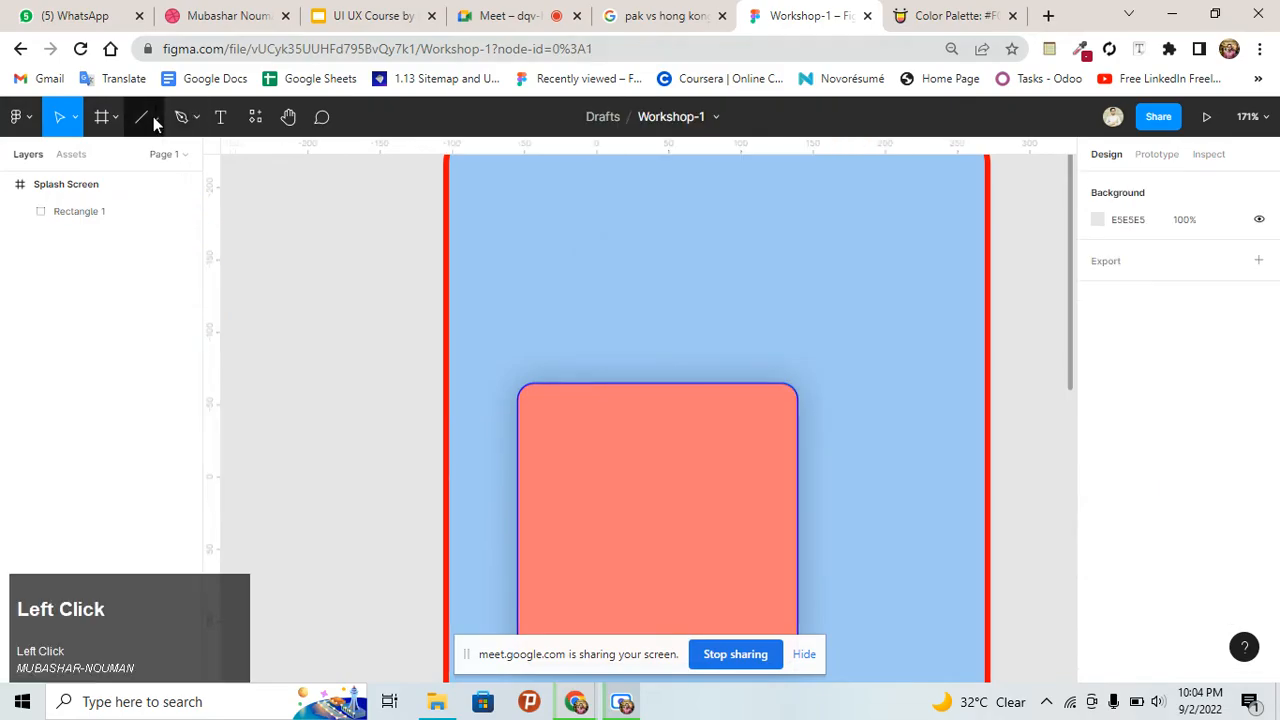
{"action": "left_click", "coordinate": [149, 178]}
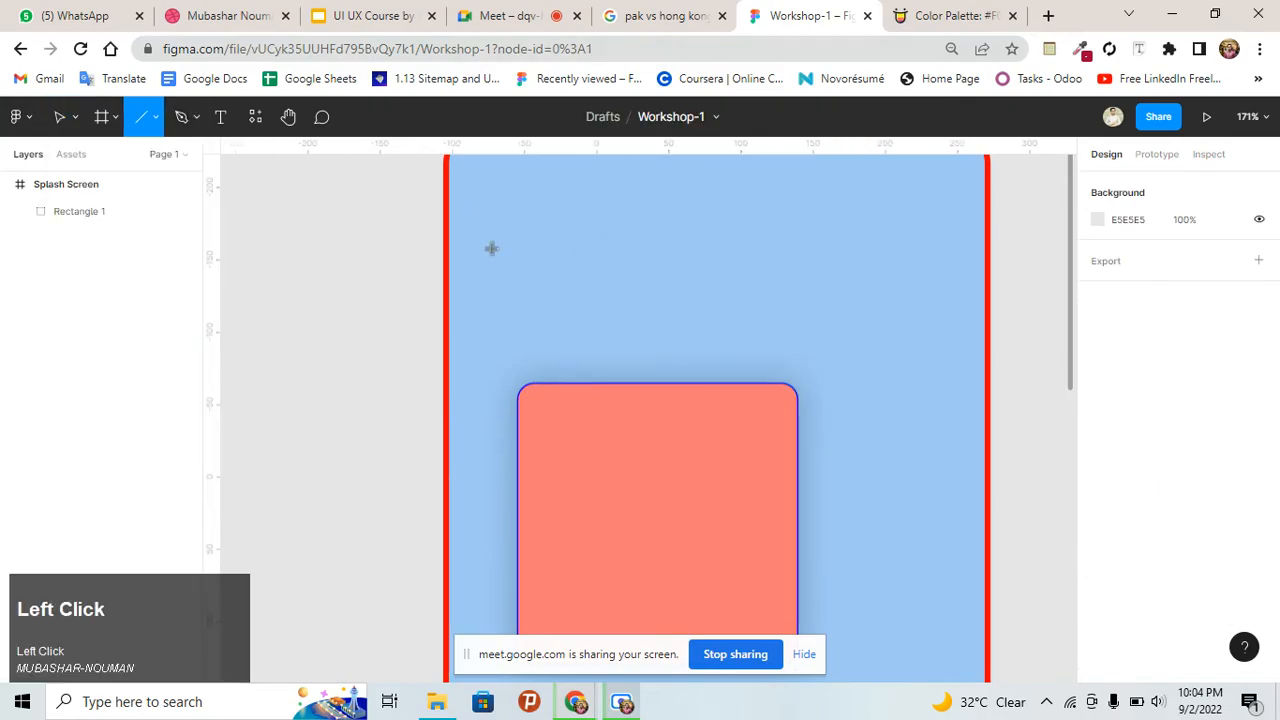
{"action": "left_click_drag", "start_coordinate": [491, 249], "coordinate": [510, 268]}
{"action": "left_click_drag", "start_coordinate": [719, 357], "coordinate": [786, 260]}
{"action": "left_click", "coordinate": [1125, 280]}
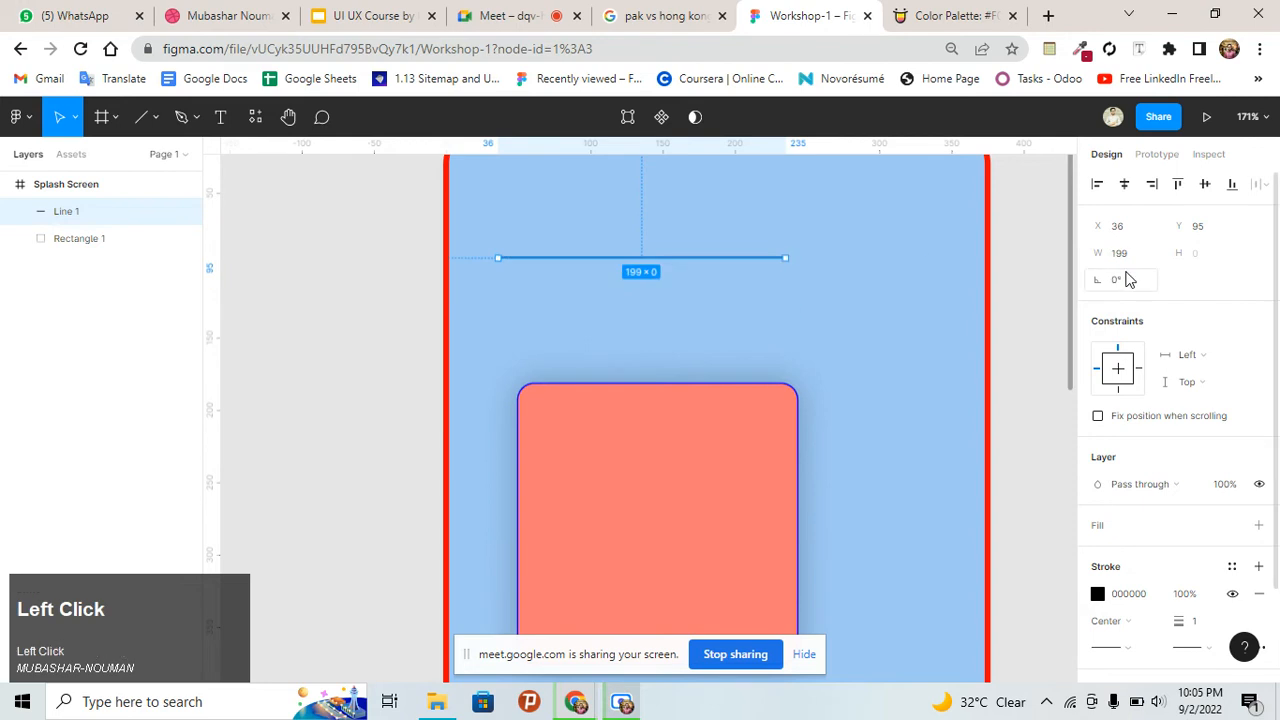
{"action": "type", "text": "15"}
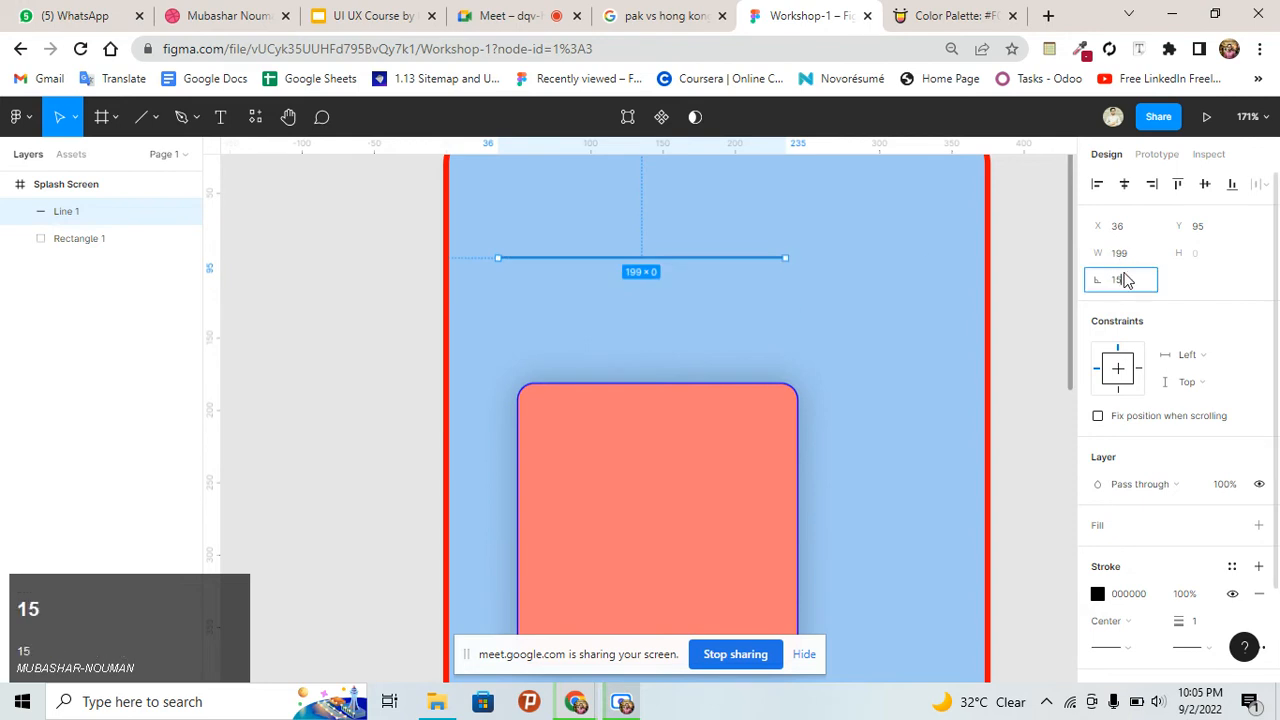
{"action": "key", "text": "Return"}
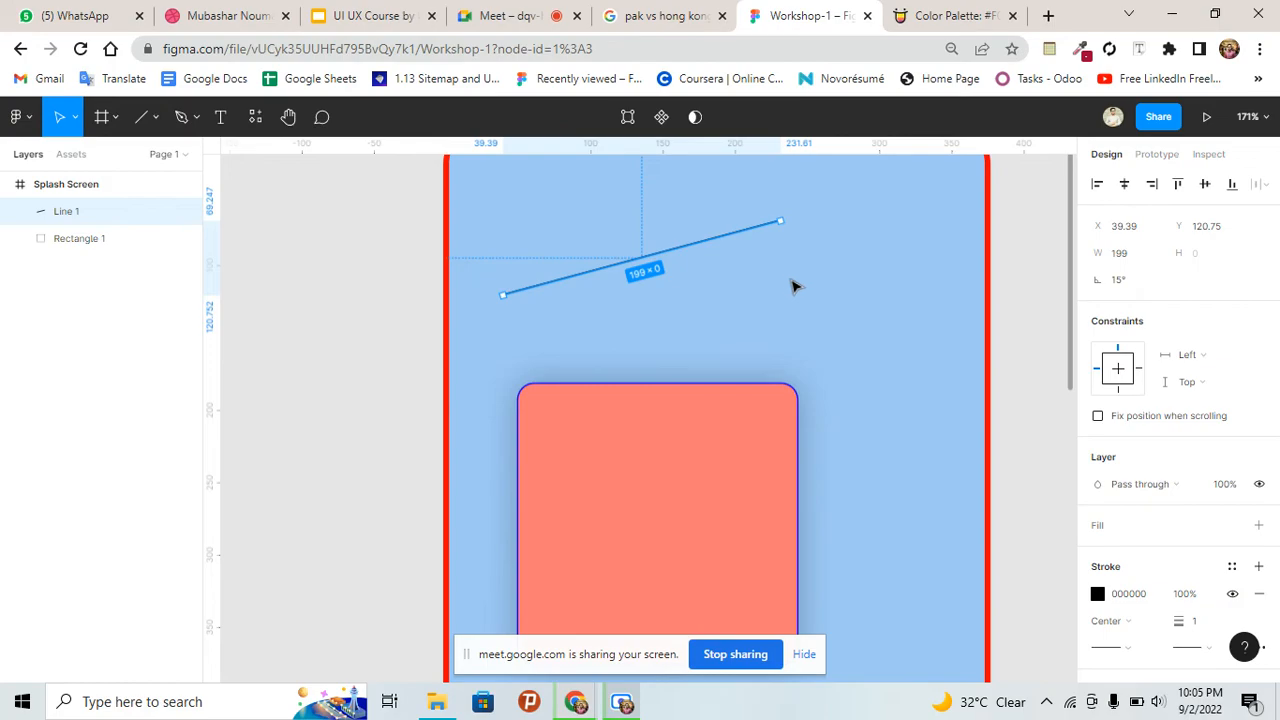
Add a fill to the line, recolour it red FF0303, and remove the fill
{"action": "scroll", "coordinate": [795, 287], "scroll_direction": "down", "scroll_amount": 2}
{"action": "scroll", "coordinate": [1208, 449], "scroll_direction": "down", "scroll_amount": 2}
{"action": "scroll", "coordinate": [855, 411], "scroll_direction": "up", "scroll_amount": 3}
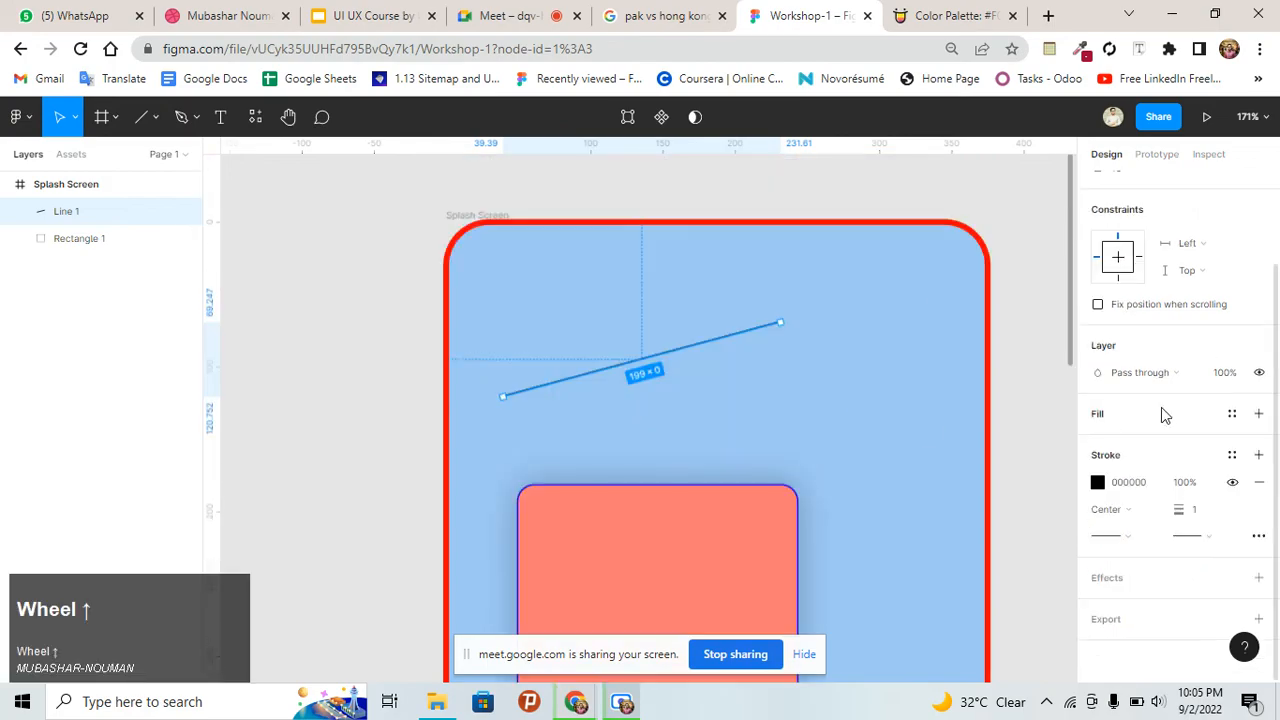
{"action": "left_click", "coordinate": [1258, 415]}
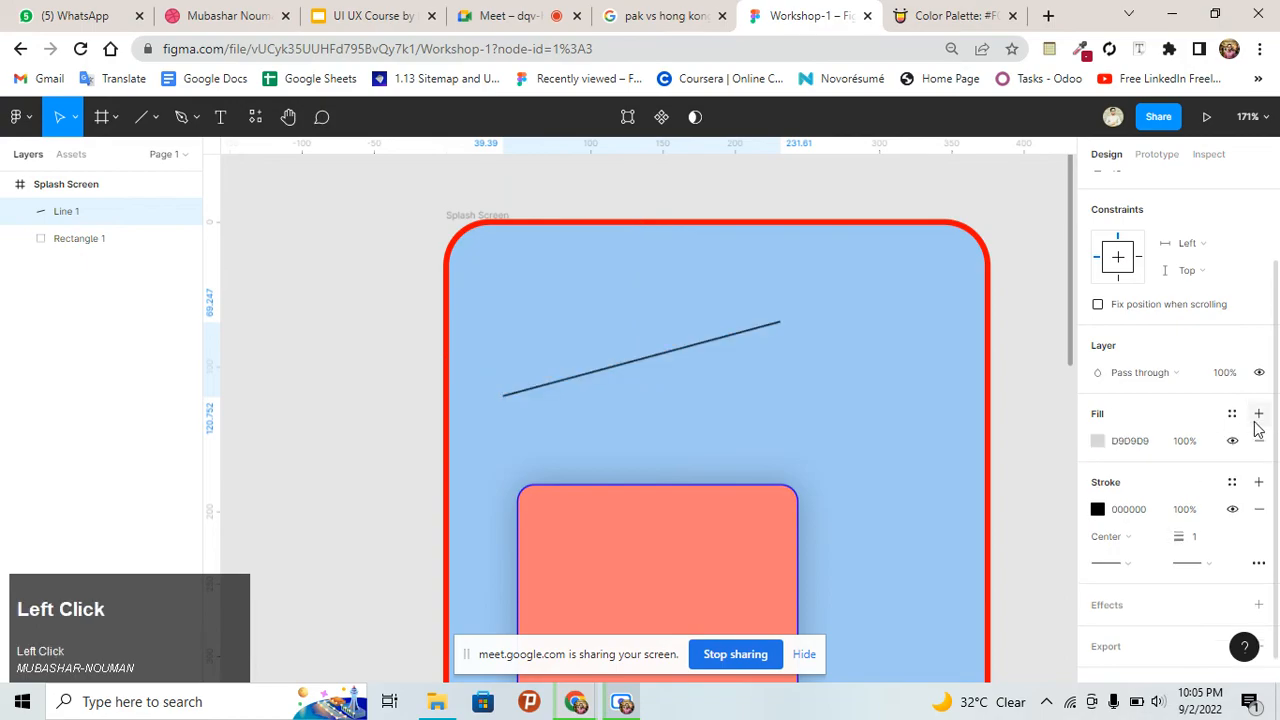
{"action": "left_click", "coordinate": [1097, 441]}
{"action": "left_click_drag", "start_coordinate": [1029, 364], "coordinate": [1060, 251]}
{"action": "left_click", "coordinate": [1060, 243]}
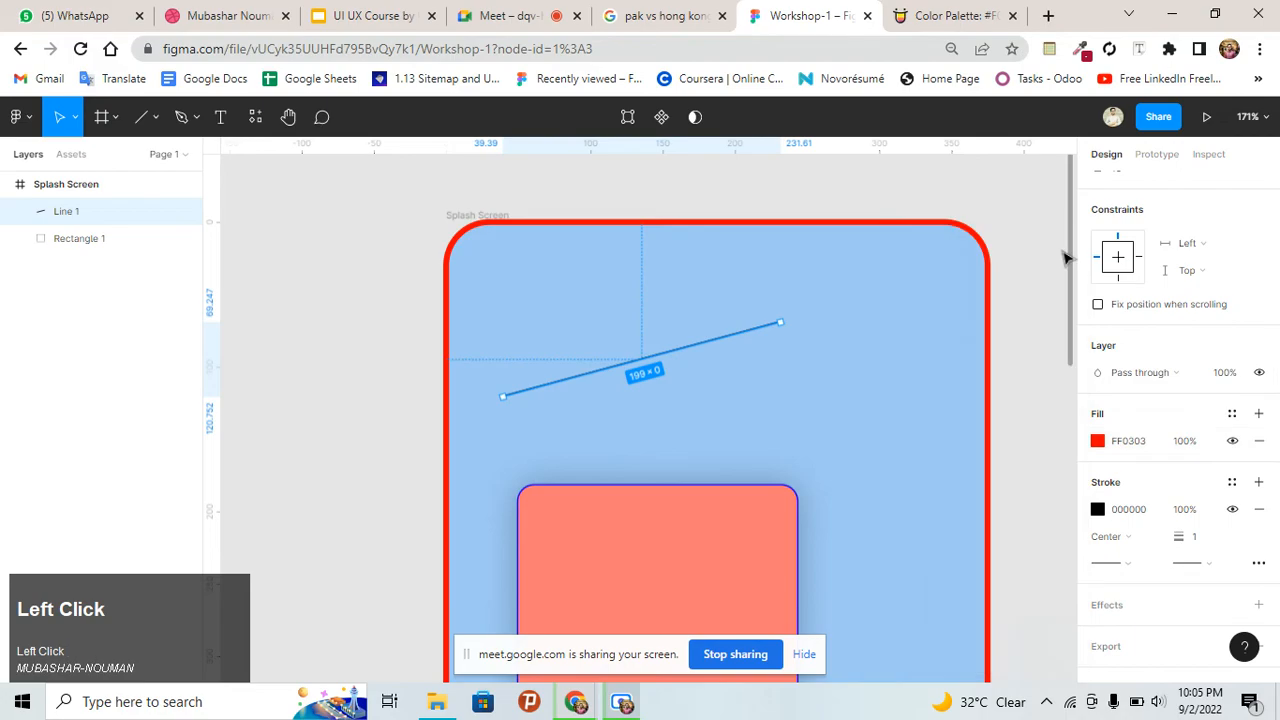
{"action": "left_click", "coordinate": [1258, 441]}
{"action": "scroll", "coordinate": [1097, 452], "scroll_direction": "down", "scroll_amount": 1}
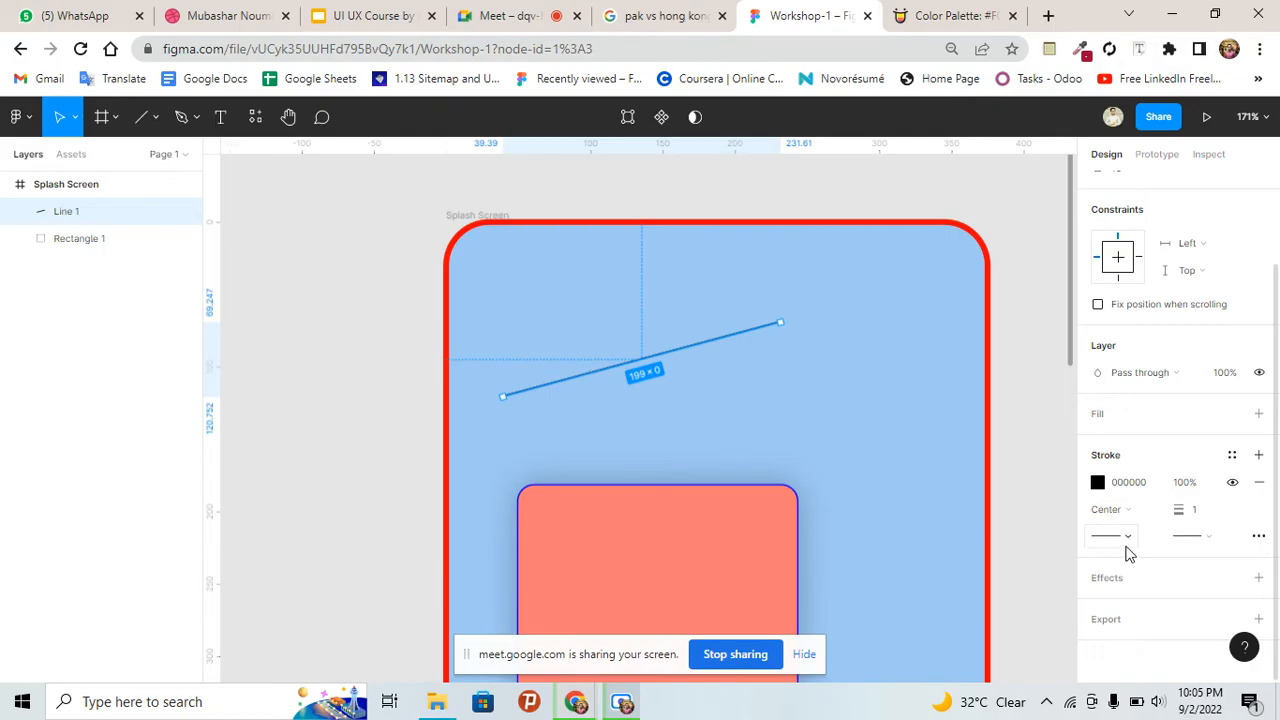
Set the line's stroke width to 10 and straighten the line to horizontal at about 177 long
{"action": "left_click", "coordinate": [1192, 512]}
{"action": "type", "text": "10"}
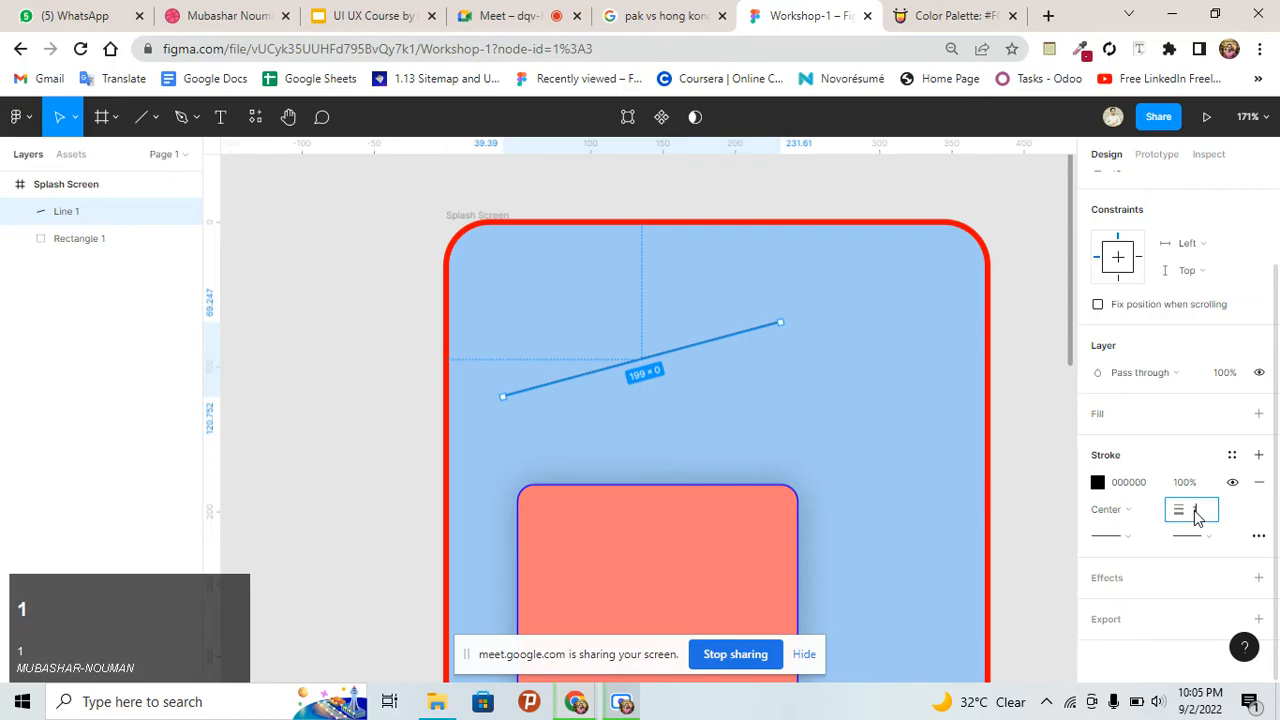
{"action": "key", "text": "Return"}
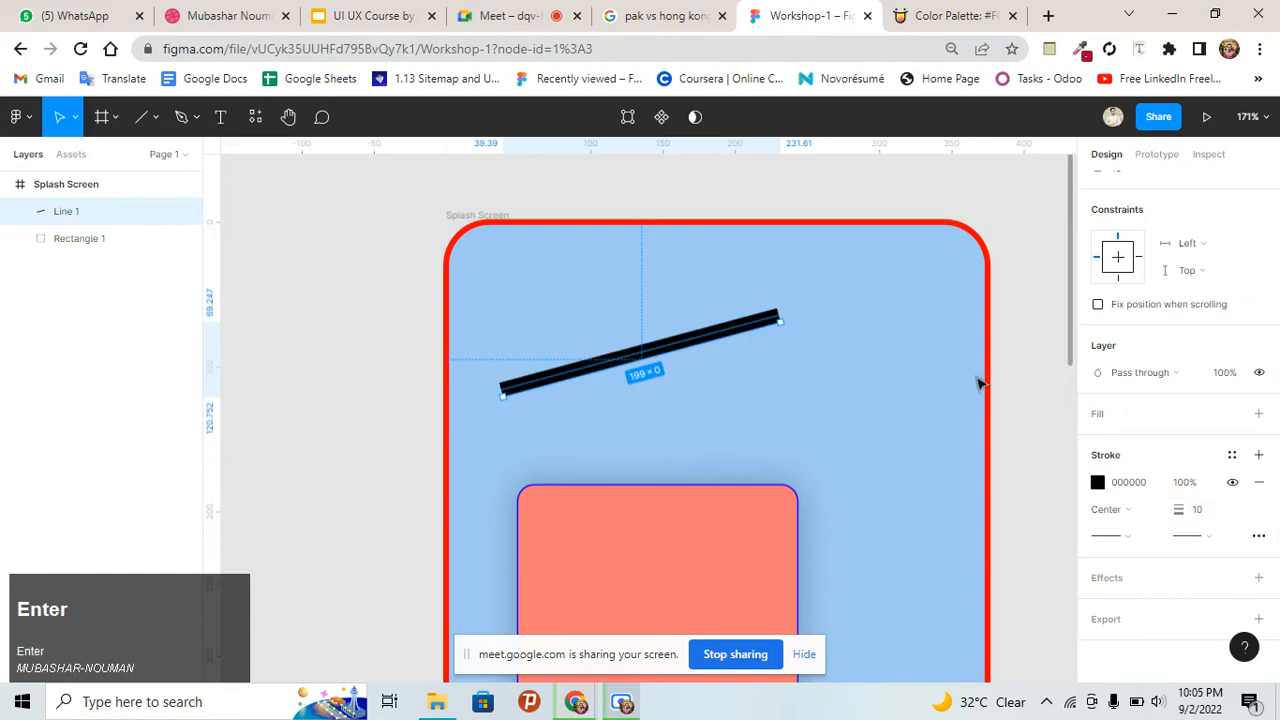
{"action": "left_click", "coordinate": [838, 345]}
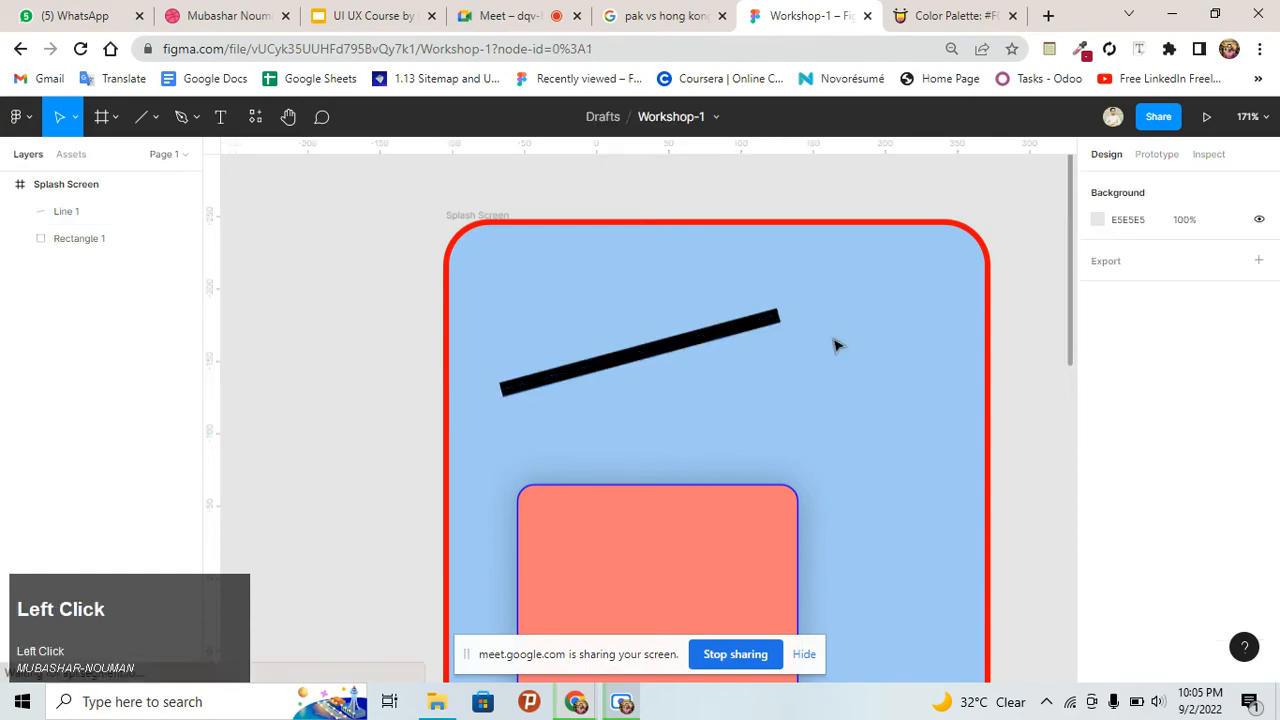
{"action": "left_click", "coordinate": [769, 322]}
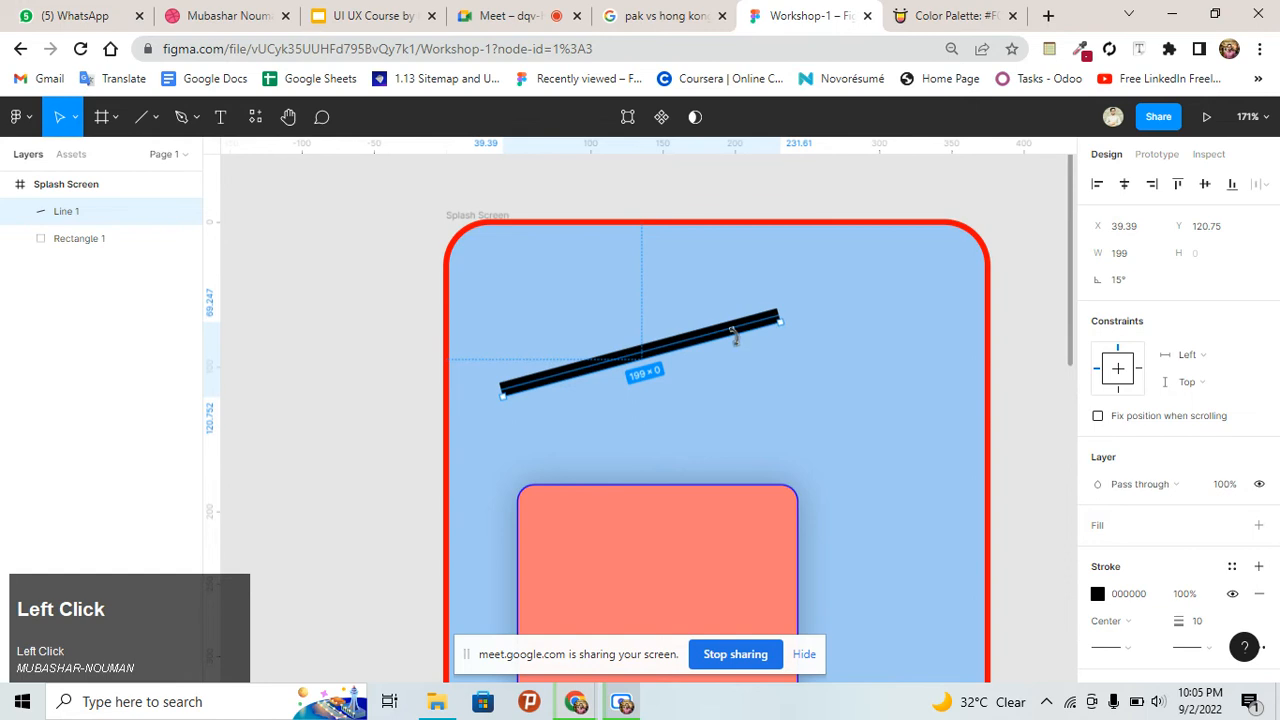
{"action": "mouse_move", "coordinate": [737, 334]}
{"action": "left_mouse_down"}
{"action": "mouse_move", "coordinate": [803, 374]}
{"action": "mouse_move", "coordinate": [791, 357]}
{"action": "mouse_move", "coordinate": [694, 353]}
{"action": "mouse_move", "coordinate": [754, 358]}
{"action": "left_mouse_up"}
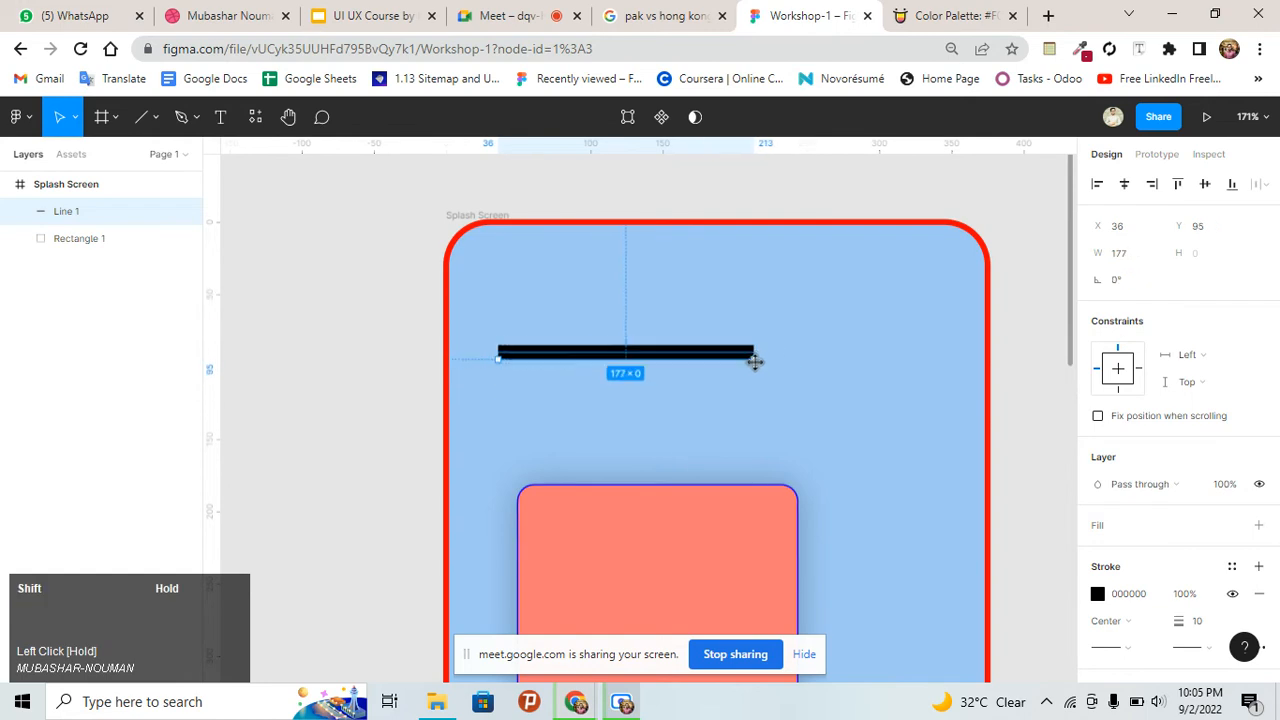
Examine the stroke alignment options for the line and look at its thick stroke up close
{"action": "scroll", "coordinate": [1180, 600], "scroll_direction": "down", "scroll_amount": 2}
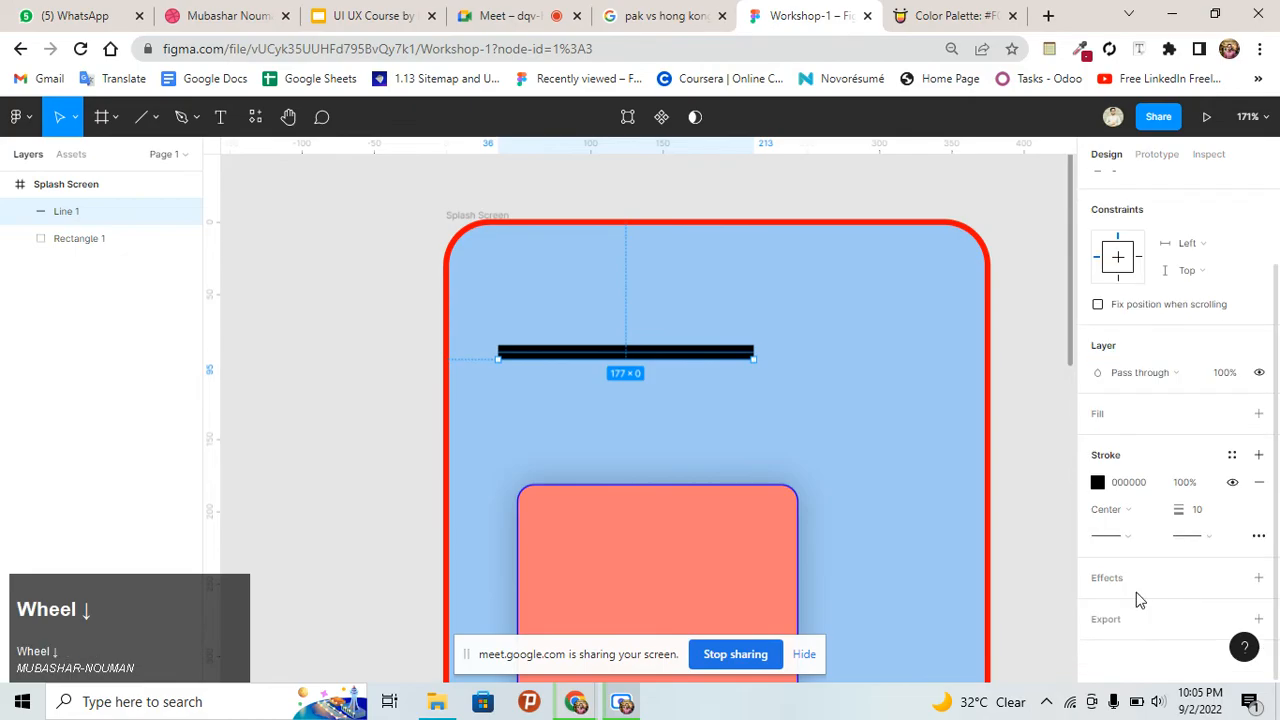
{"action": "left_click", "coordinate": [1115, 511]}
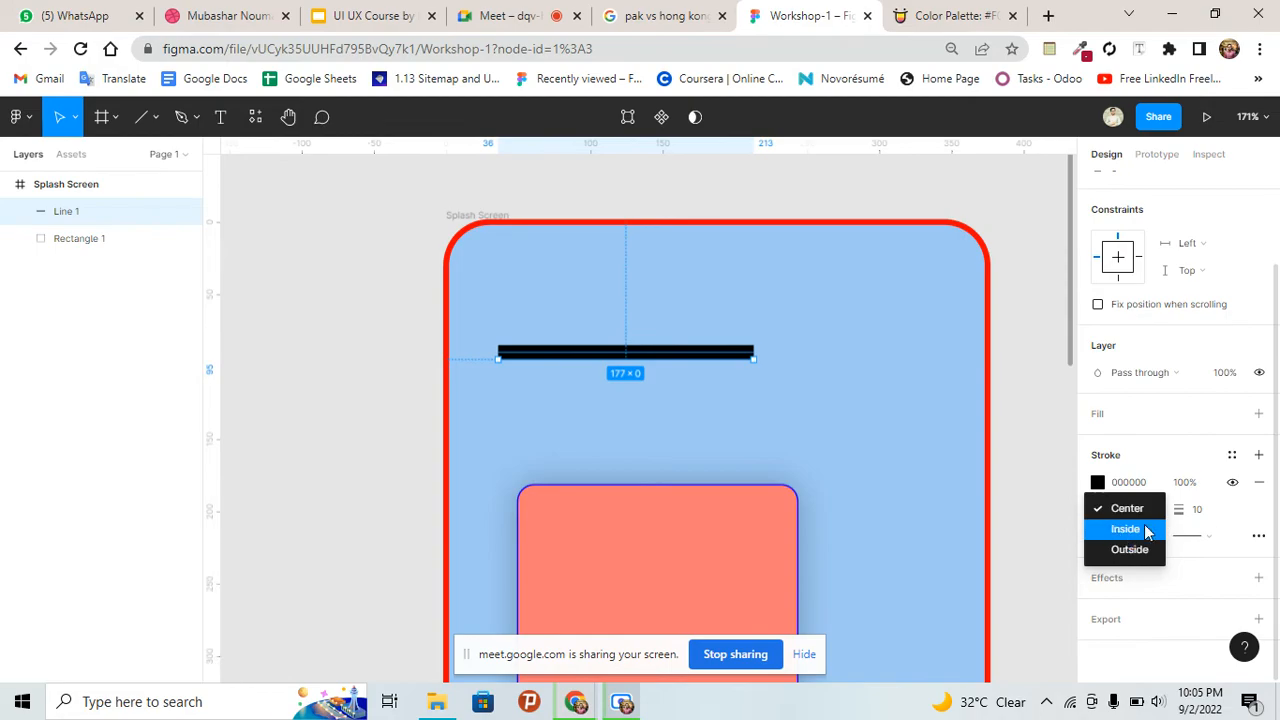
{"action": "left_click", "coordinate": [1201, 513]}
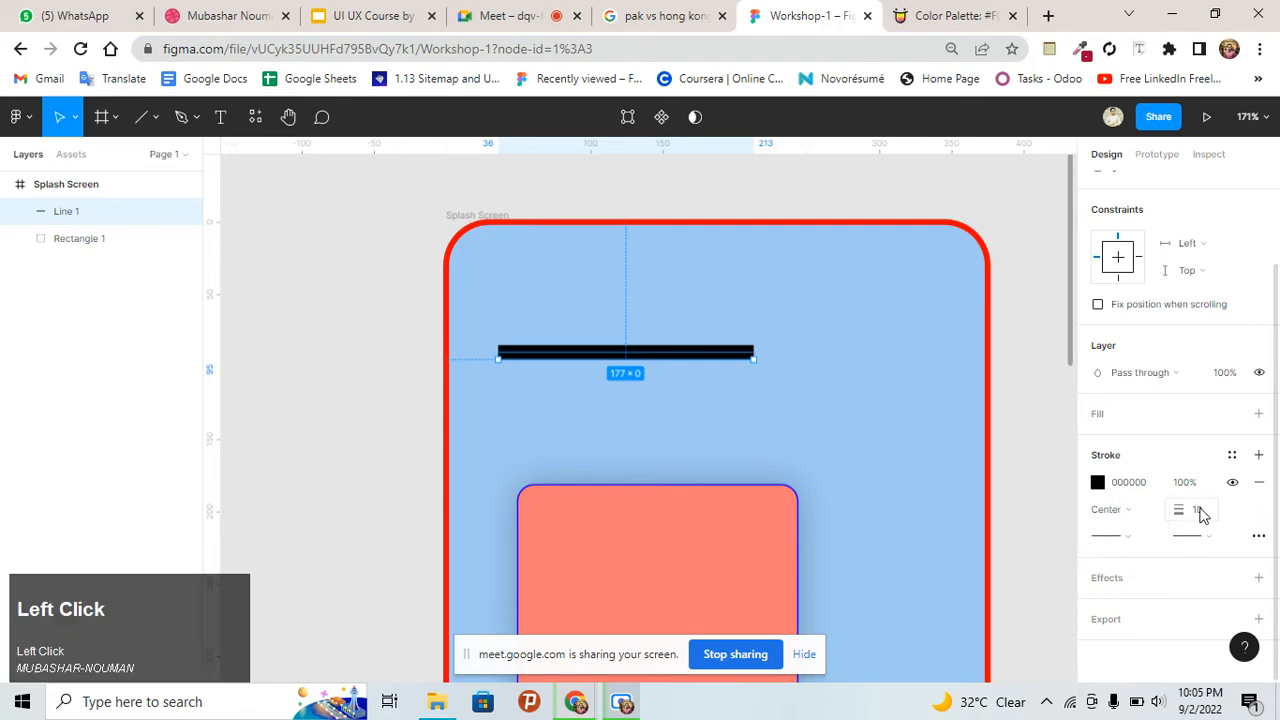
{"action": "left_click", "coordinate": [1201, 513]}
{"action": "left_click", "coordinate": [1128, 512]}
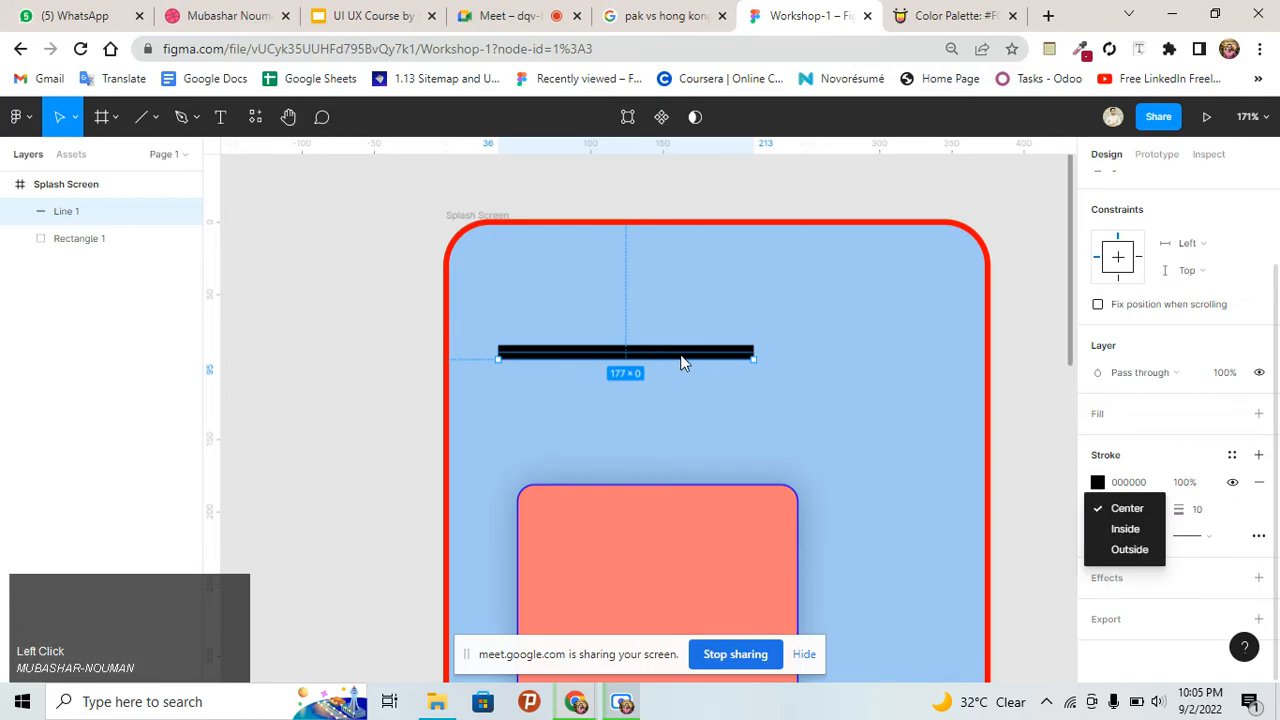
{"action": "scroll", "coordinate": [667, 355], "scroll_direction": "up", "scroll_amount": 1}
{"action": "scroll", "coordinate": [634, 351], "scroll_direction": "up", "scroll_amount": 1}
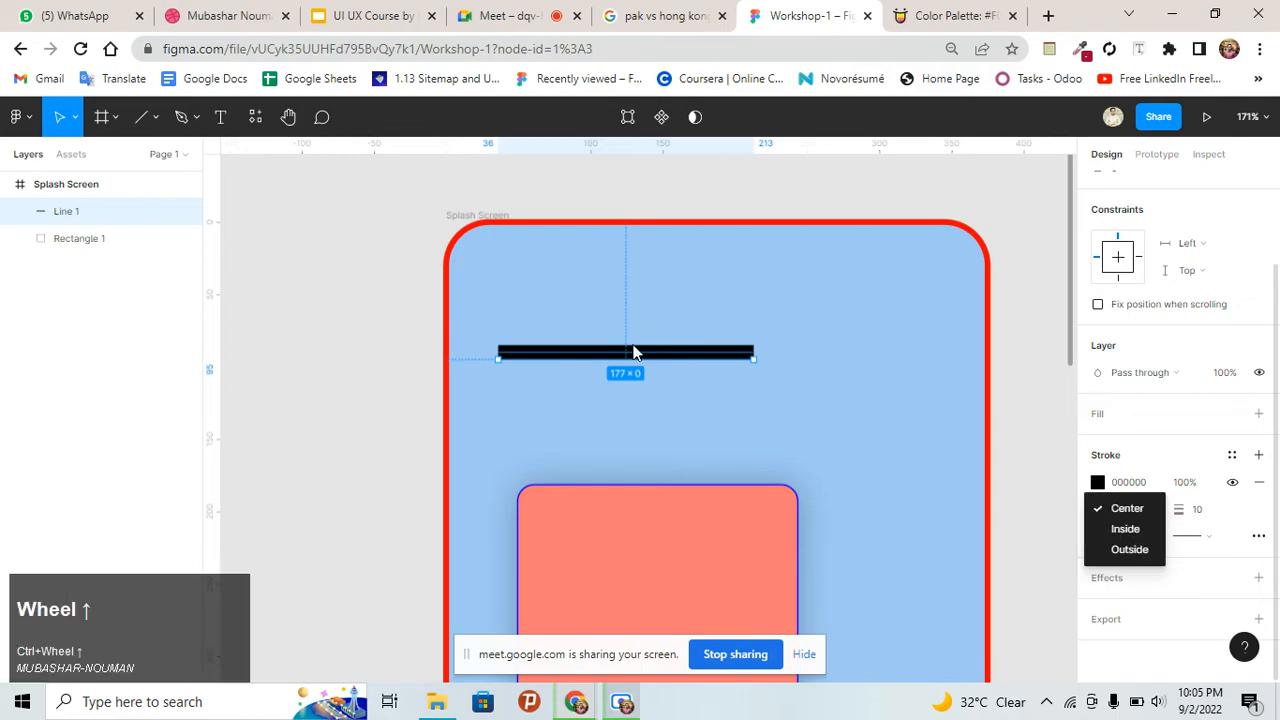
{"action": "left_click", "coordinate": [663, 297]}
{"action": "scroll", "coordinate": [660, 368], "scroll_direction": "up", "scroll_amount": 1}
{"action": "scroll", "coordinate": [660, 366], "scroll_direction": "up", "scroll_amount": 3}
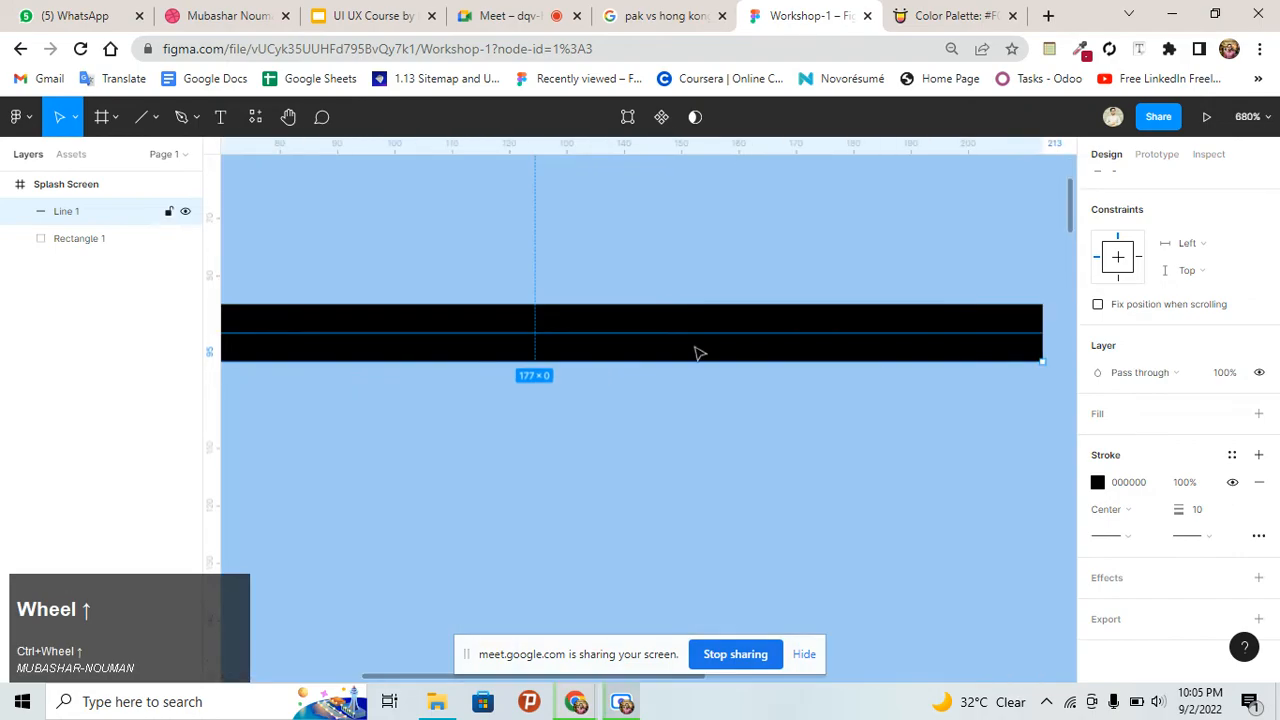
{"action": "scroll", "coordinate": [697, 343], "scroll_direction": "down", "scroll_amount": 4}
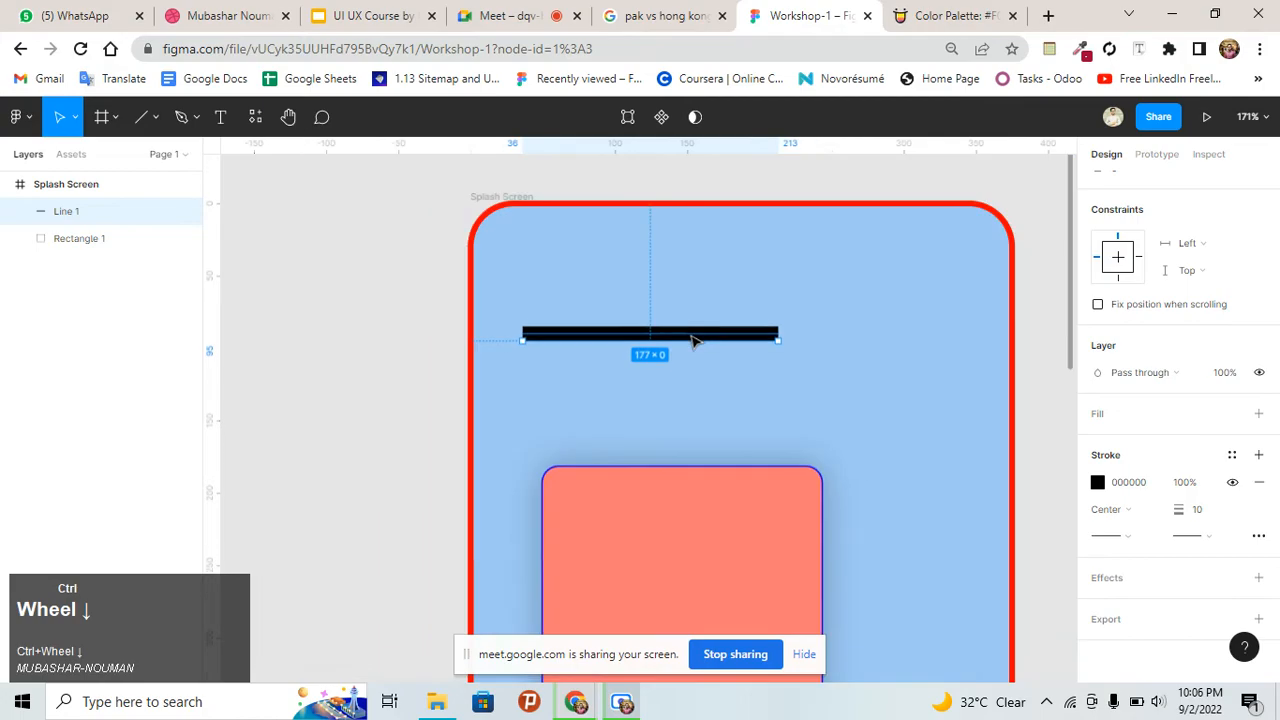
Try the Line arrow, Triangle arrow and Reversed triangle styles on the line's start point, swapping the start and end points
{"action": "left_click", "coordinate": [1135, 535]}
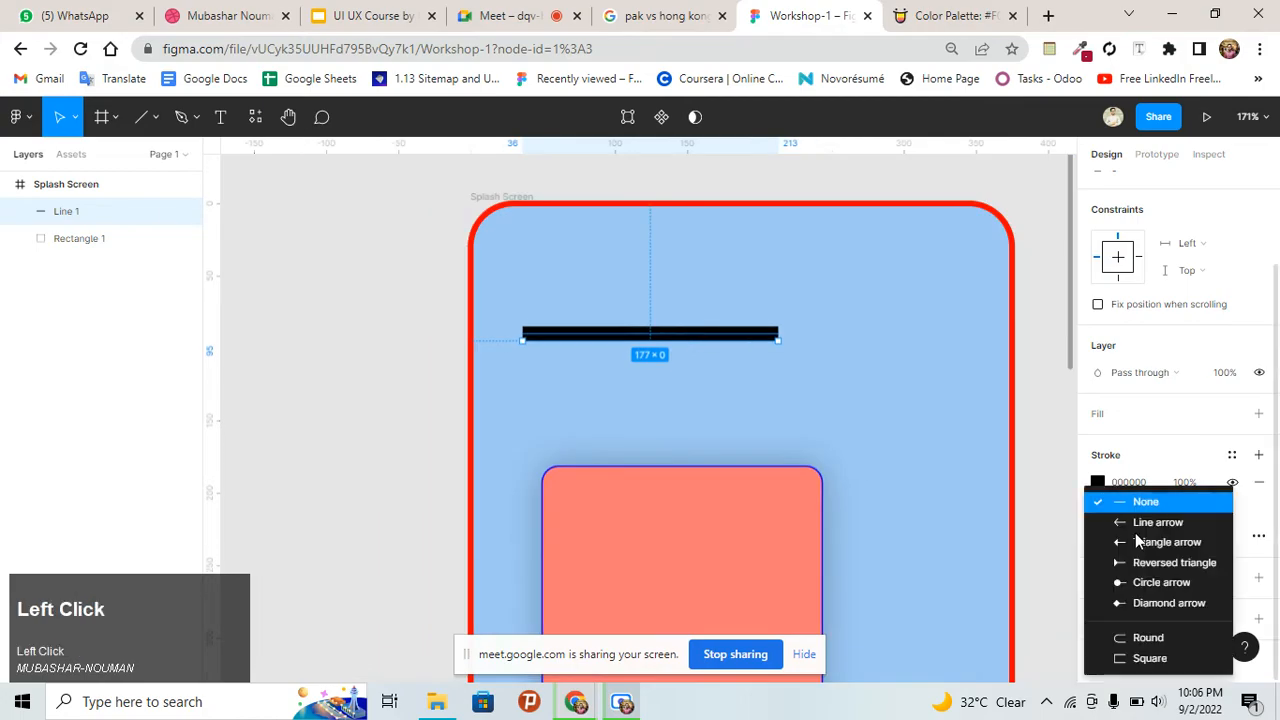
{"action": "left_click", "coordinate": [1137, 529]}
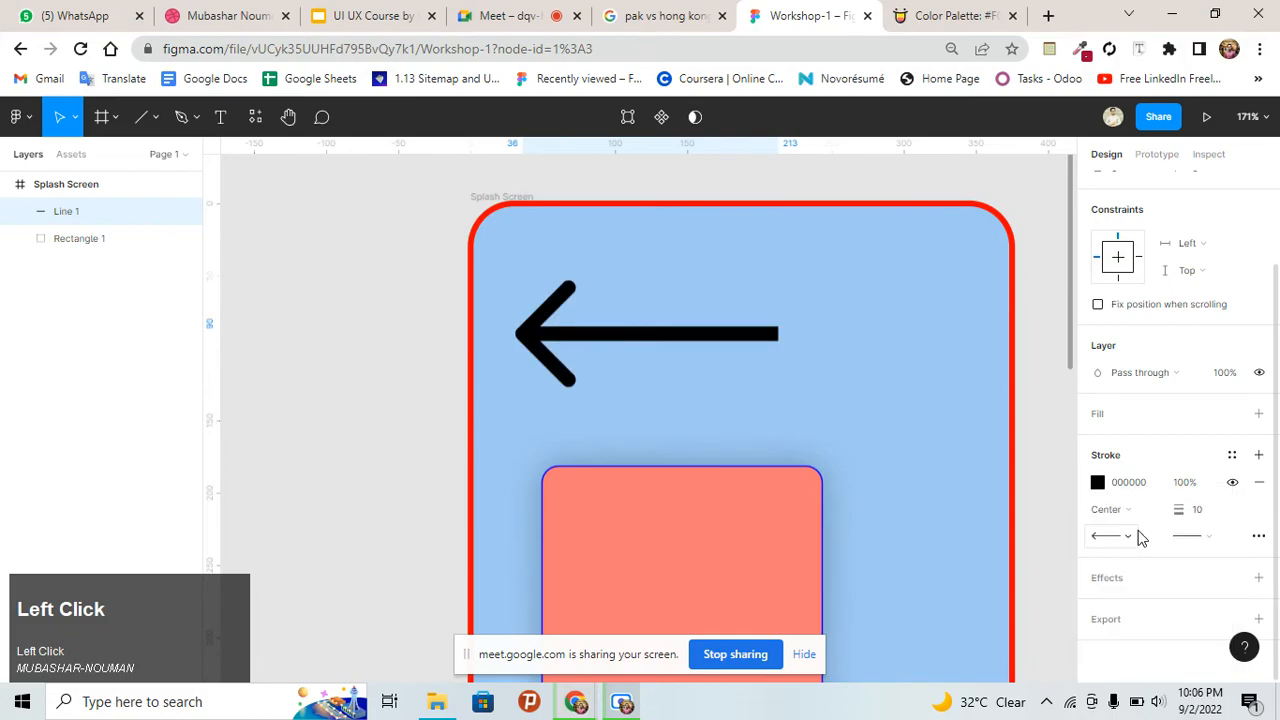
{"action": "left_click", "coordinate": [1140, 537]}
{"action": "left_click", "coordinate": [1138, 540]}
{"action": "left_click", "coordinate": [1134, 538]}
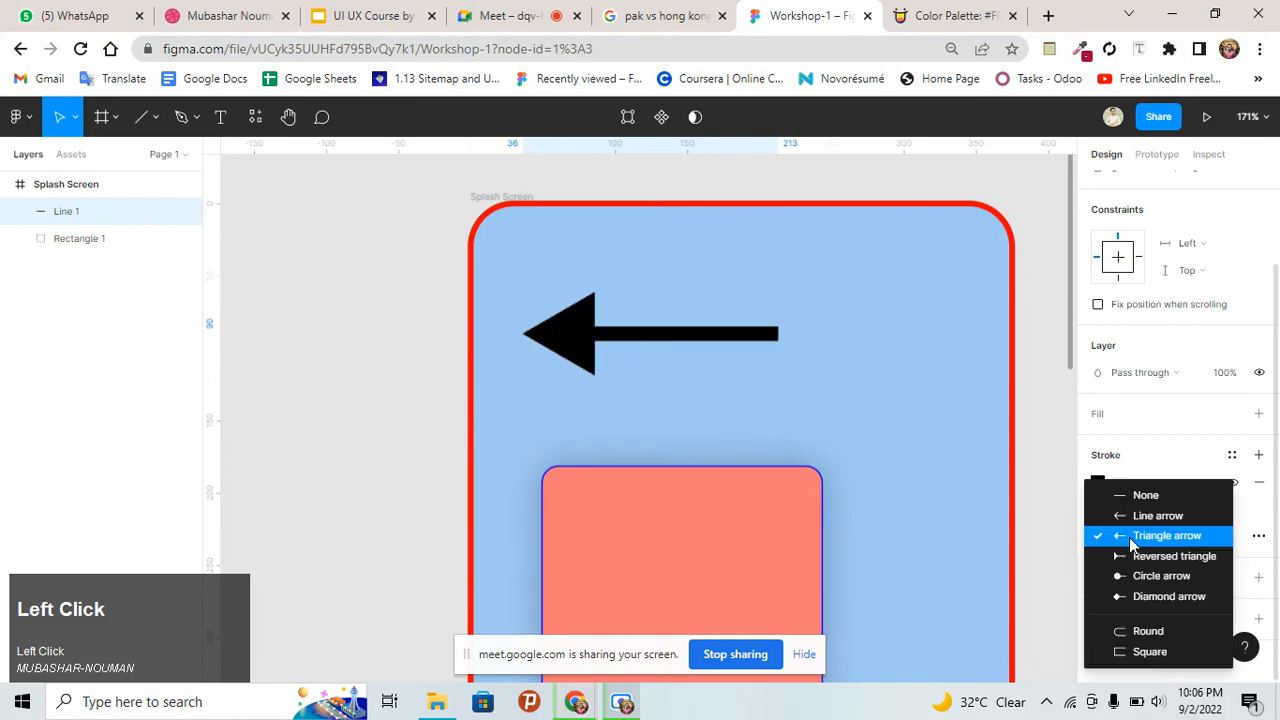
{"action": "left_click", "coordinate": [1136, 555]}
{"action": "left_click", "coordinate": [1145, 540]}
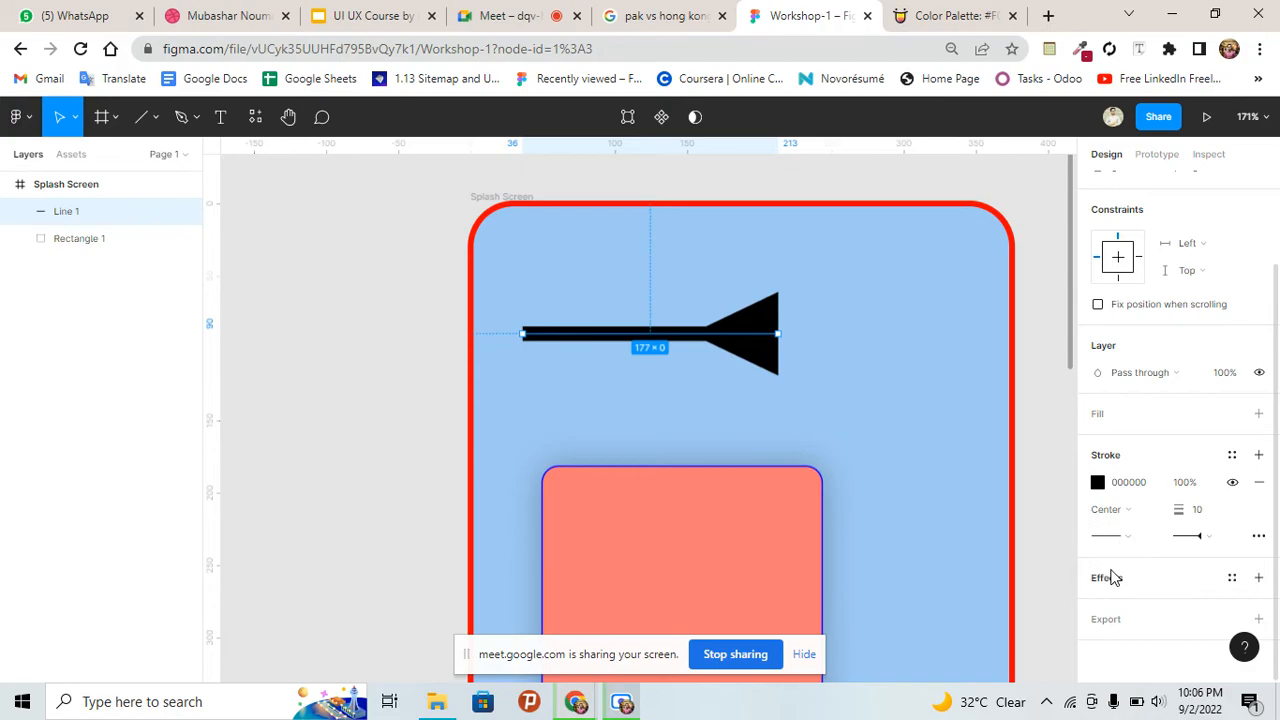
{"action": "left_click", "coordinate": [1150, 538]}
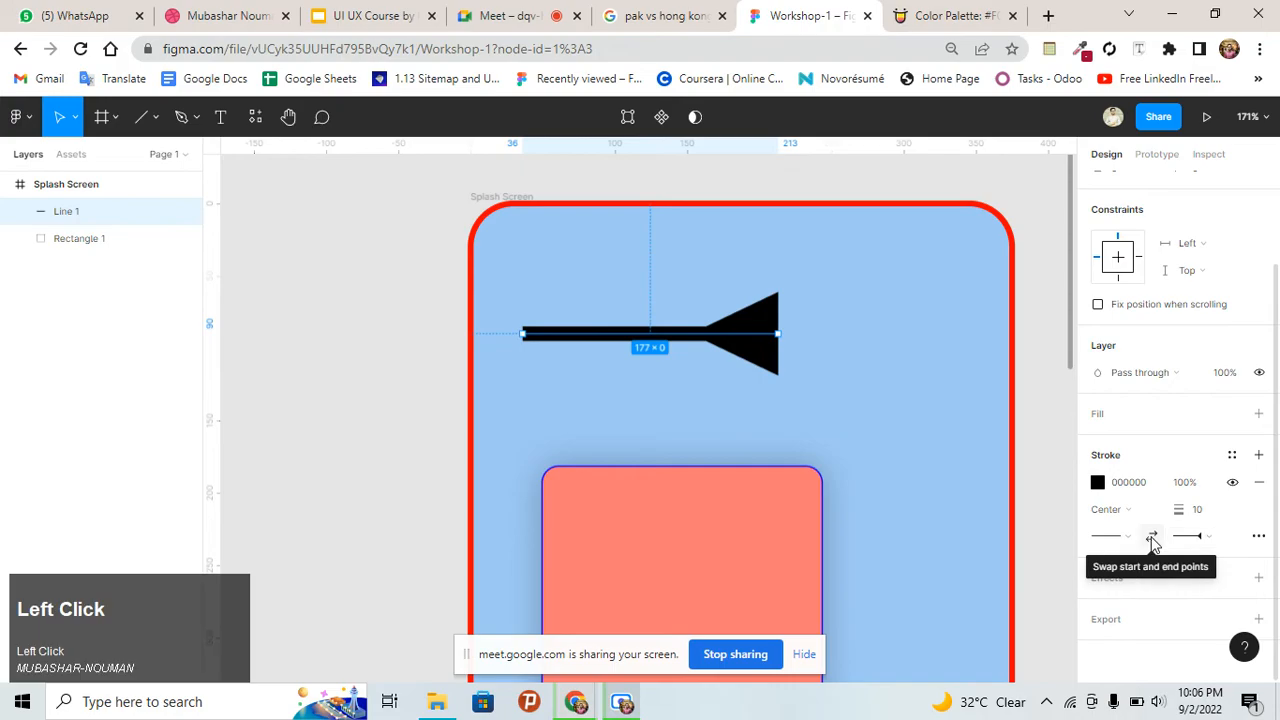
Set both the start and end points of the line to Round, trying Square on the end point first
{"action": "left_click", "coordinate": [1206, 536]}
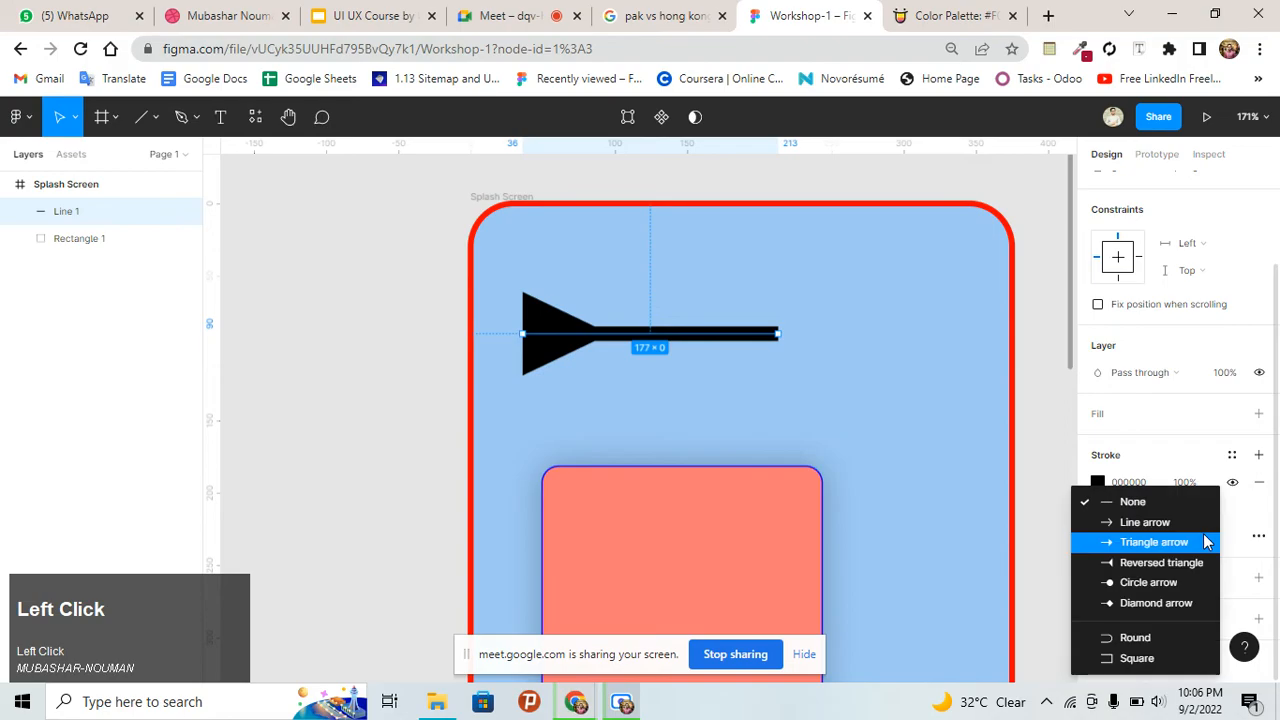
{"action": "left_click", "coordinate": [1148, 656]}
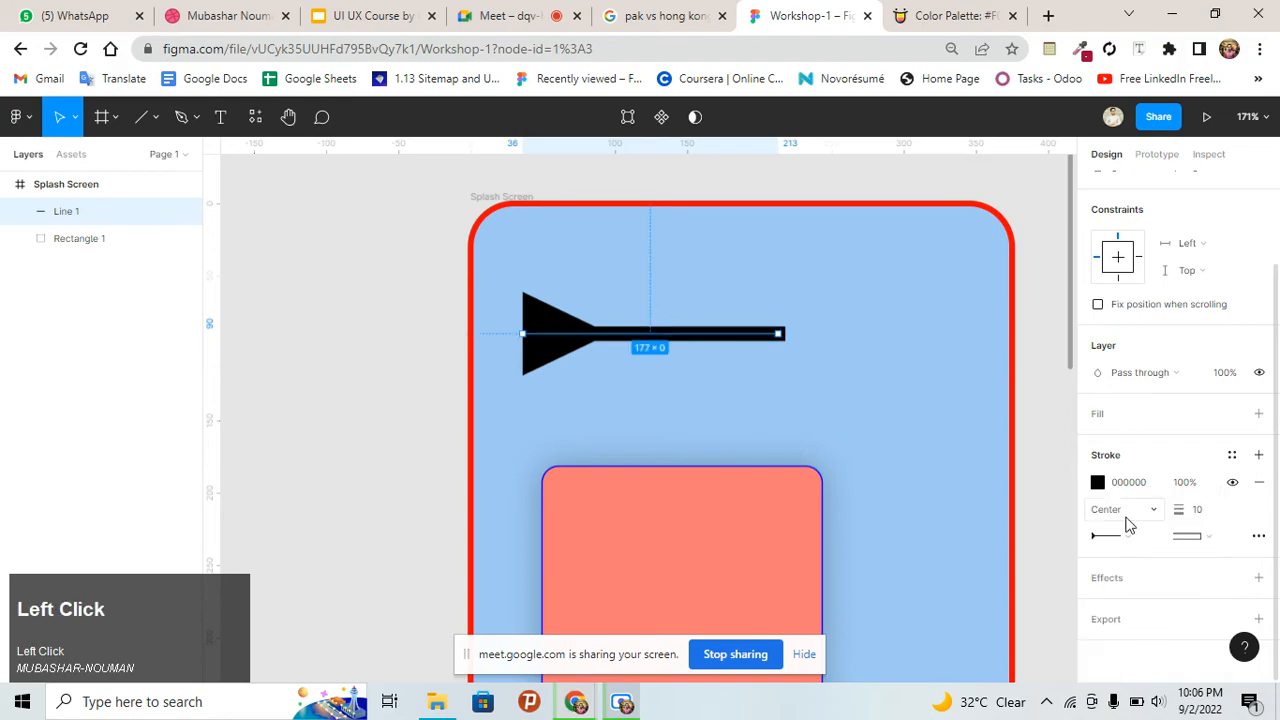
{"action": "left_click", "coordinate": [1110, 537]}
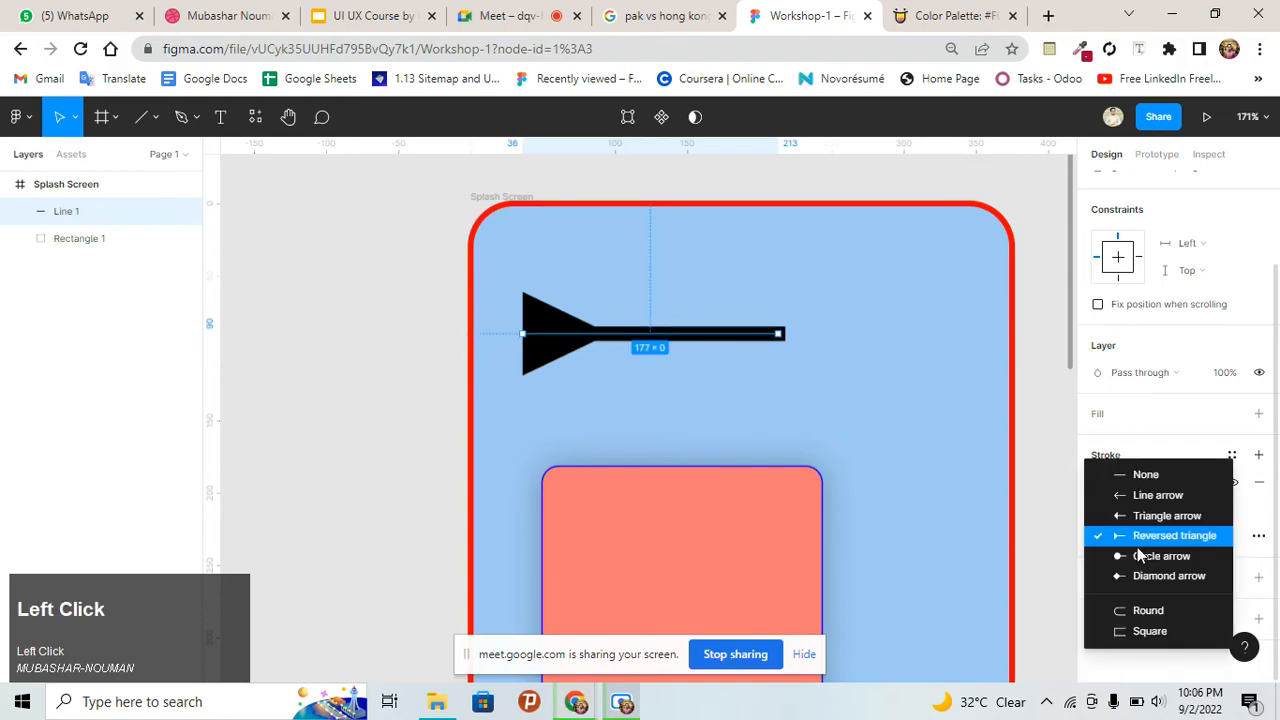
{"action": "left_click", "coordinate": [1150, 612]}
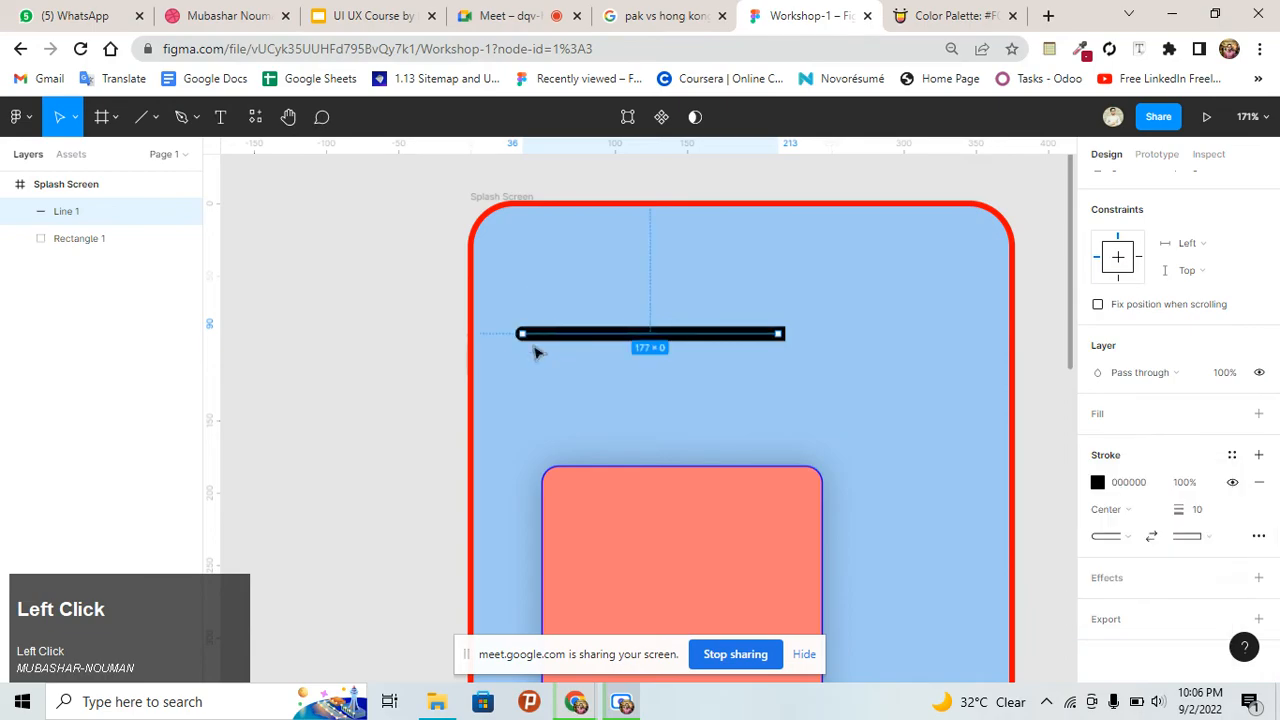
{"action": "left_click", "coordinate": [1192, 536]}
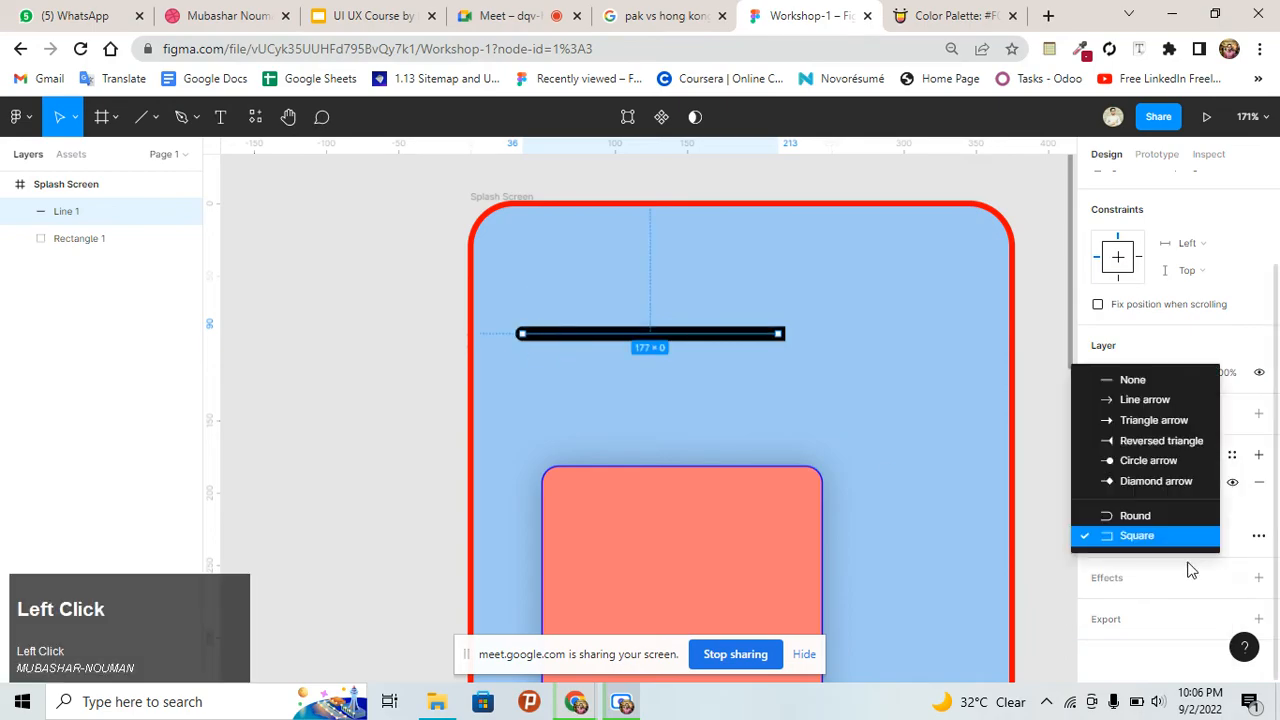
{"action": "left_click", "coordinate": [1149, 522]}
Set the line's stroke width to 3 and deselect the line
{"action": "left_click", "coordinate": [1211, 515]}
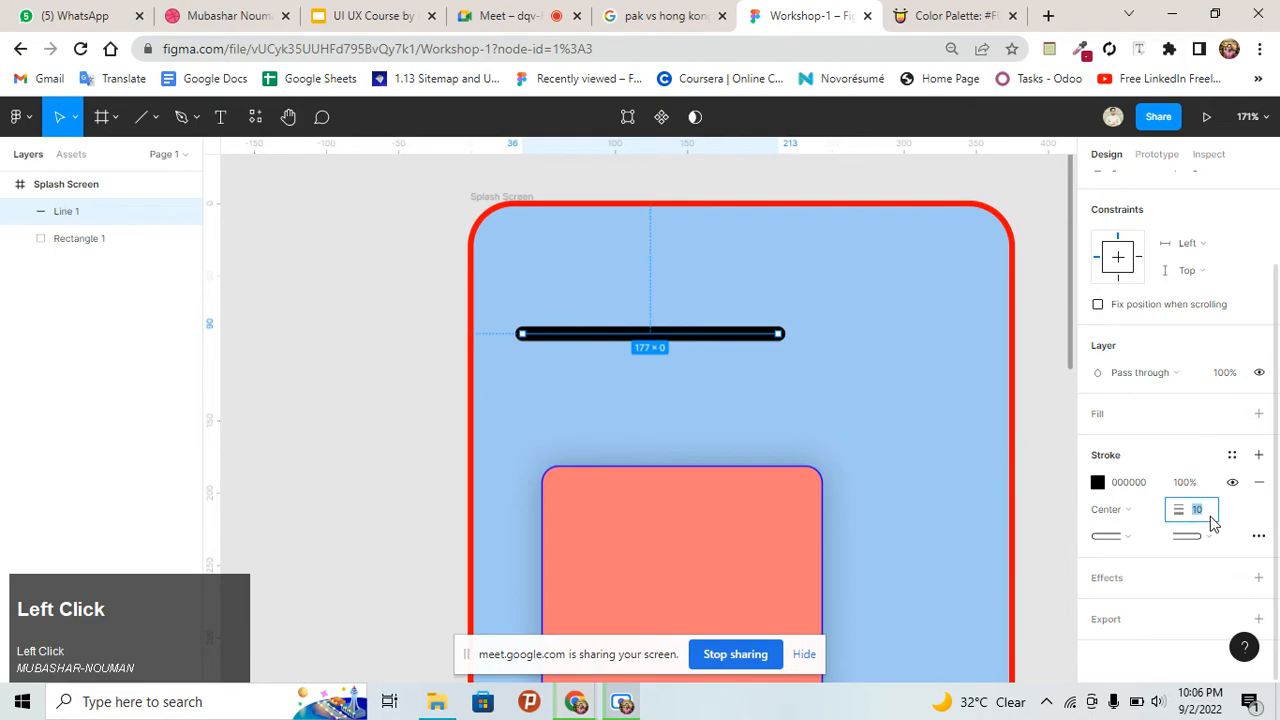
{"action": "type", "text": "3"}
{"action": "key", "text": "Return"}
{"action": "left_click", "coordinate": [720, 397]}
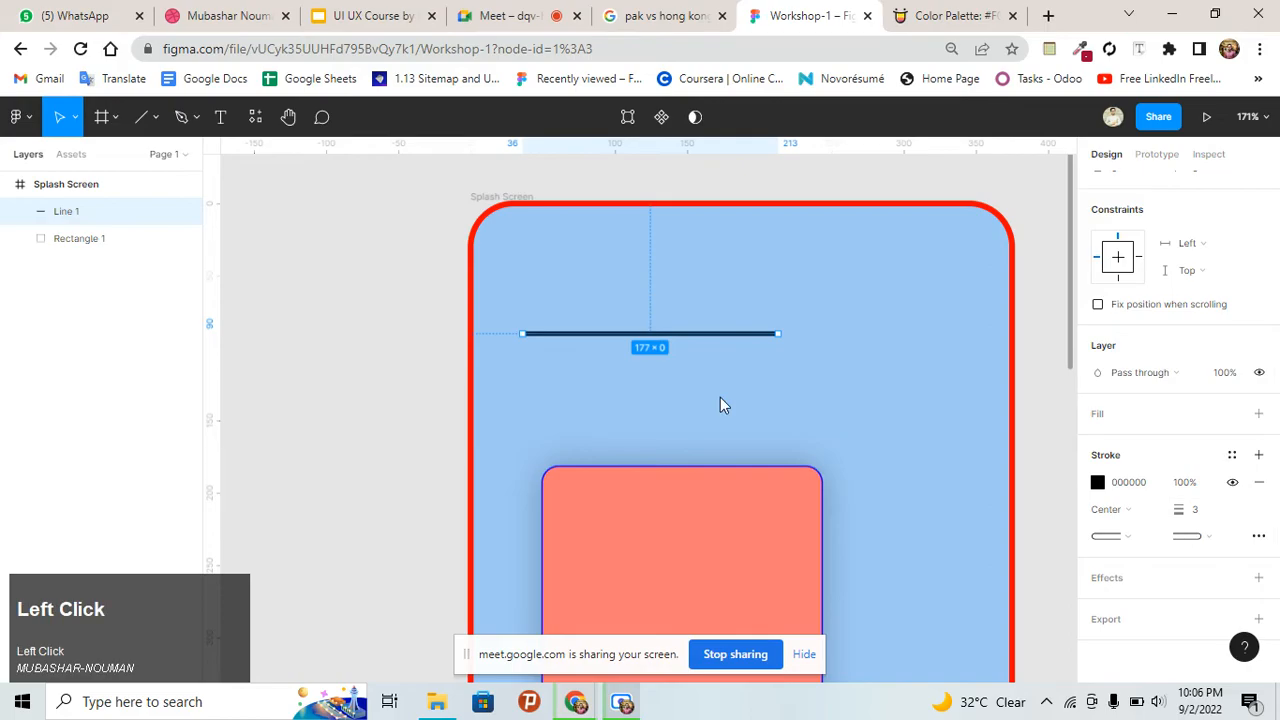
Inspect the line's rounded end up close and review the whole splash screen frame
{"action": "scroll", "coordinate": [775, 360], "scroll_direction": "up", "scroll_amount": 10, "text": "ctrl"}
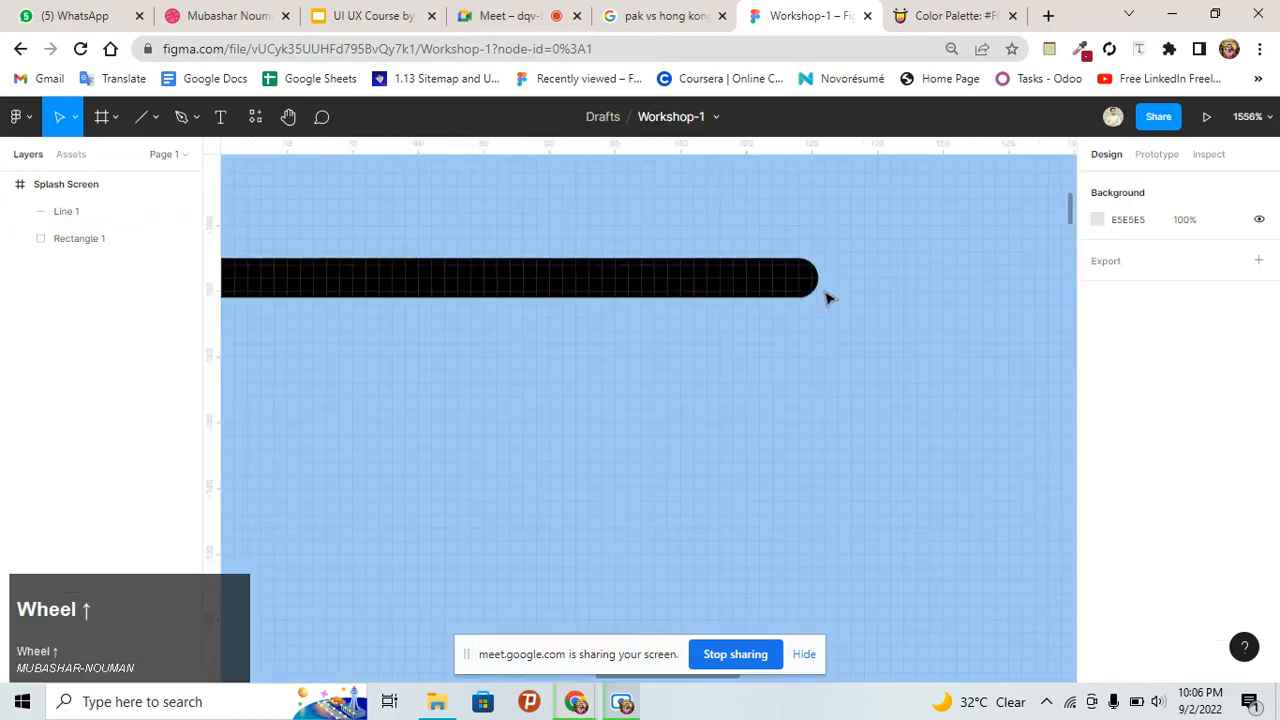
{"action": "scroll", "coordinate": [826, 297], "scroll_direction": "up", "scroll_amount": 3}
{"action": "scroll", "coordinate": [813, 510], "scroll_direction": "up", "scroll_amount": 2, "text": "ctrl"}
{"action": "scroll", "coordinate": [817, 423], "scroll_direction": "down", "scroll_amount": 12, "text": "ctrl"}
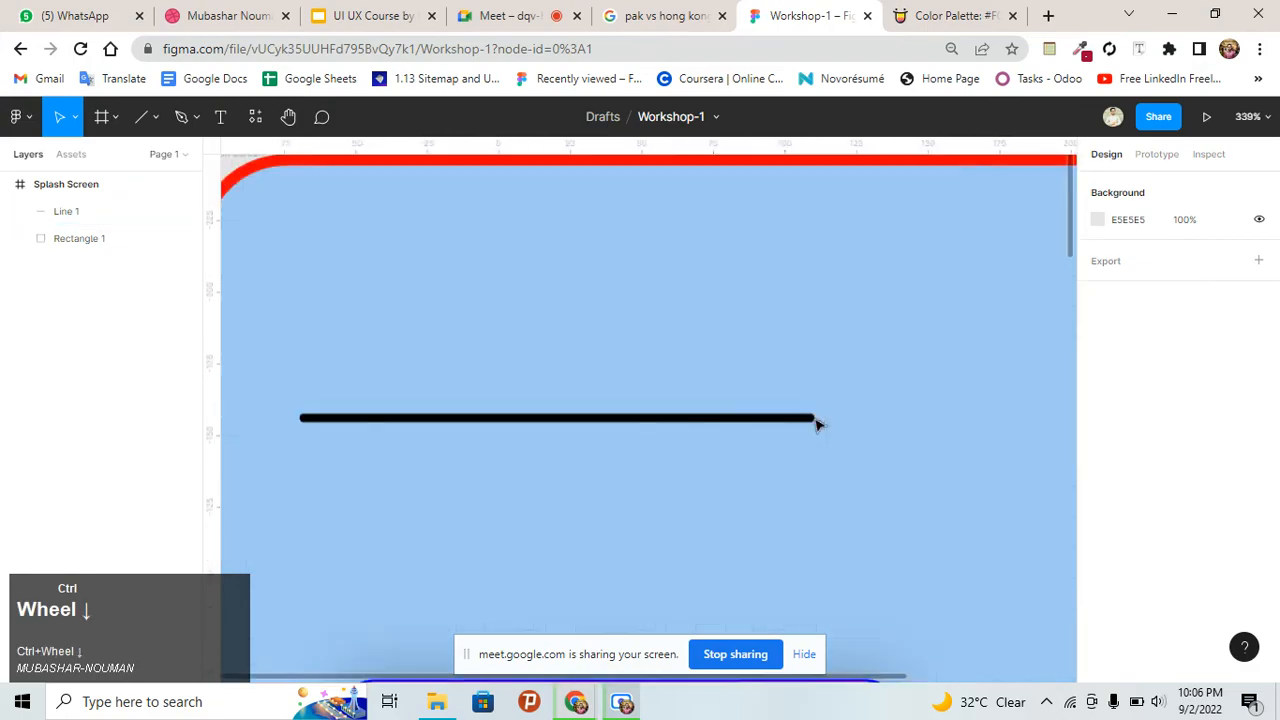
{"action": "scroll", "coordinate": [817, 426], "scroll_direction": "down", "scroll_amount": 4, "text": "ctrl"}
{"action": "scroll", "coordinate": [817, 426], "scroll_direction": "down", "scroll_amount": 2}
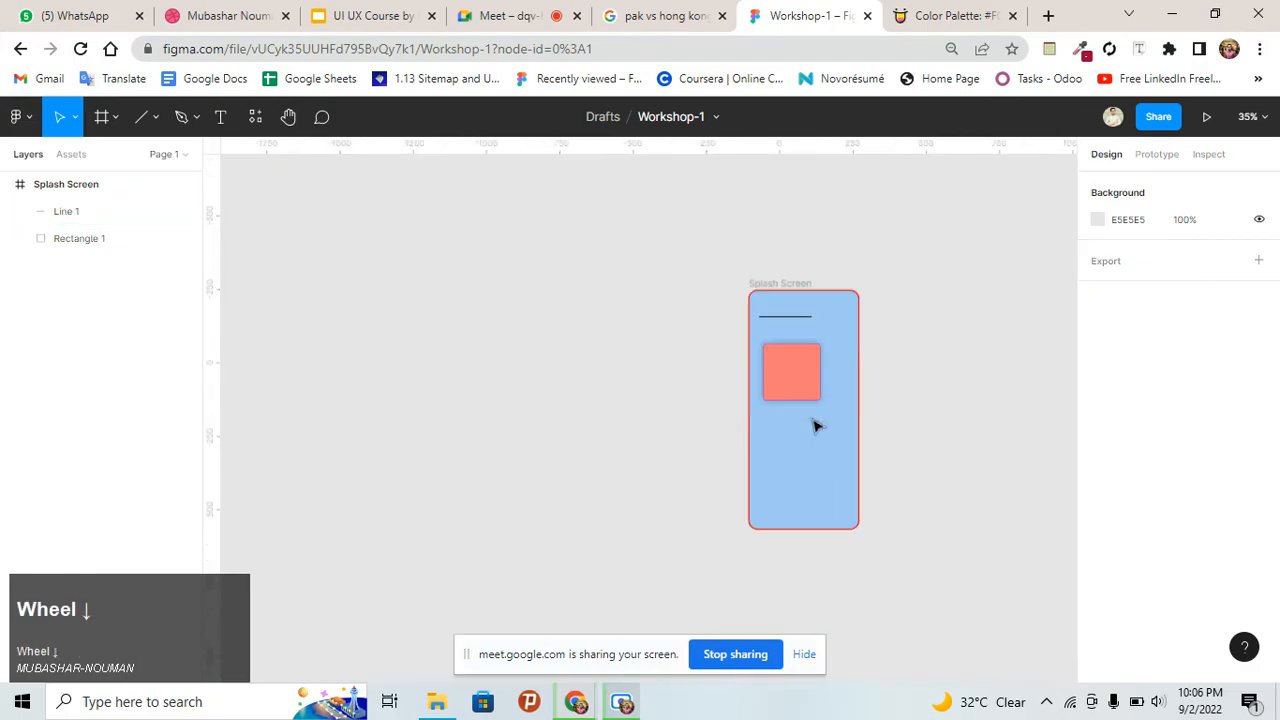
{"action": "key", "text": "space"}
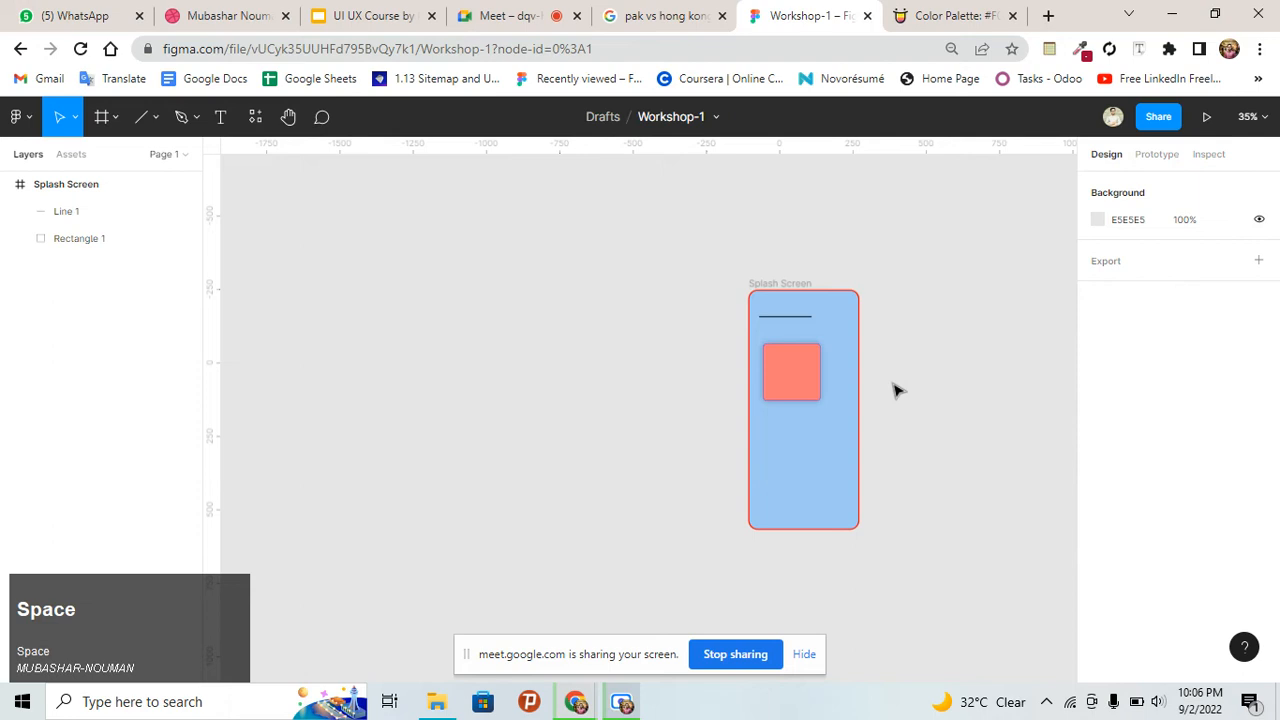
{"action": "left_click_drag", "start_coordinate": [892, 383], "coordinate": [734, 365]}
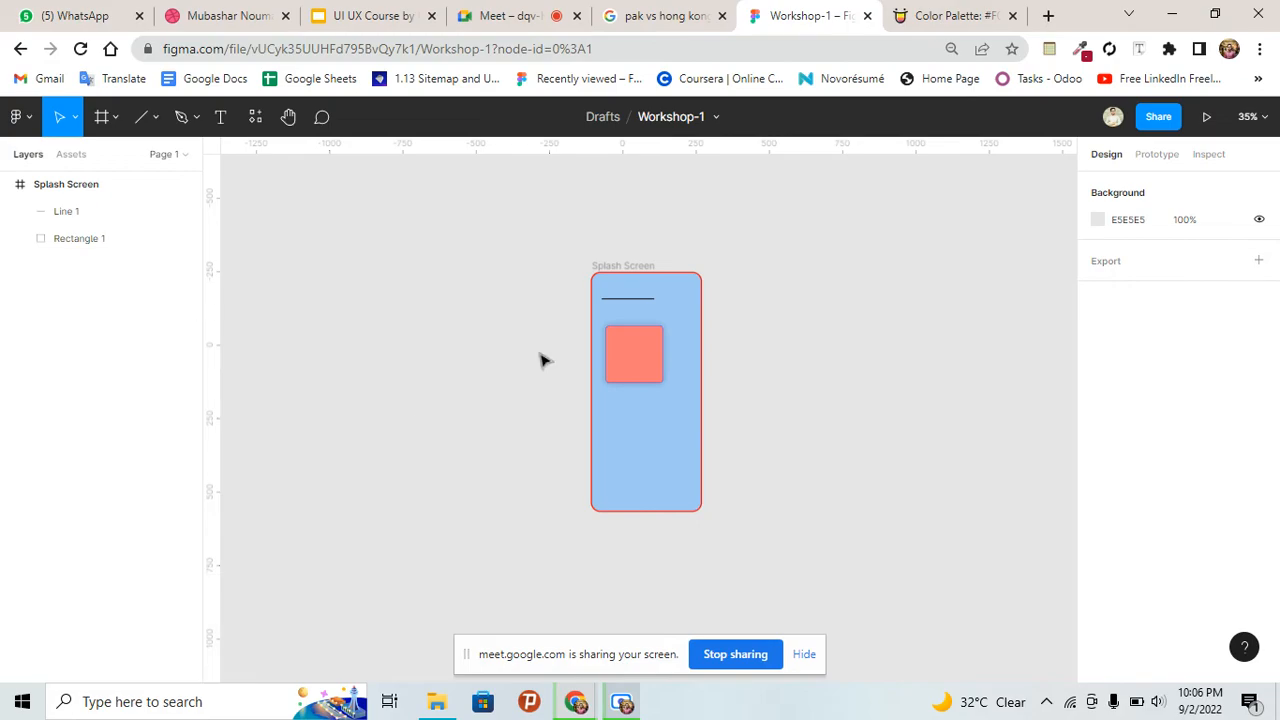
Move the line onto the square at about X 58, Y 278, and place the Line 1 layer below Rectangle 1
{"action": "left_click", "coordinate": [627, 299]}
{"action": "left_click_drag", "start_coordinate": [635, 301], "coordinate": [641, 360]}
{"action": "scroll", "coordinate": [645, 360], "scroll_direction": "up", "scroll_amount": 5}
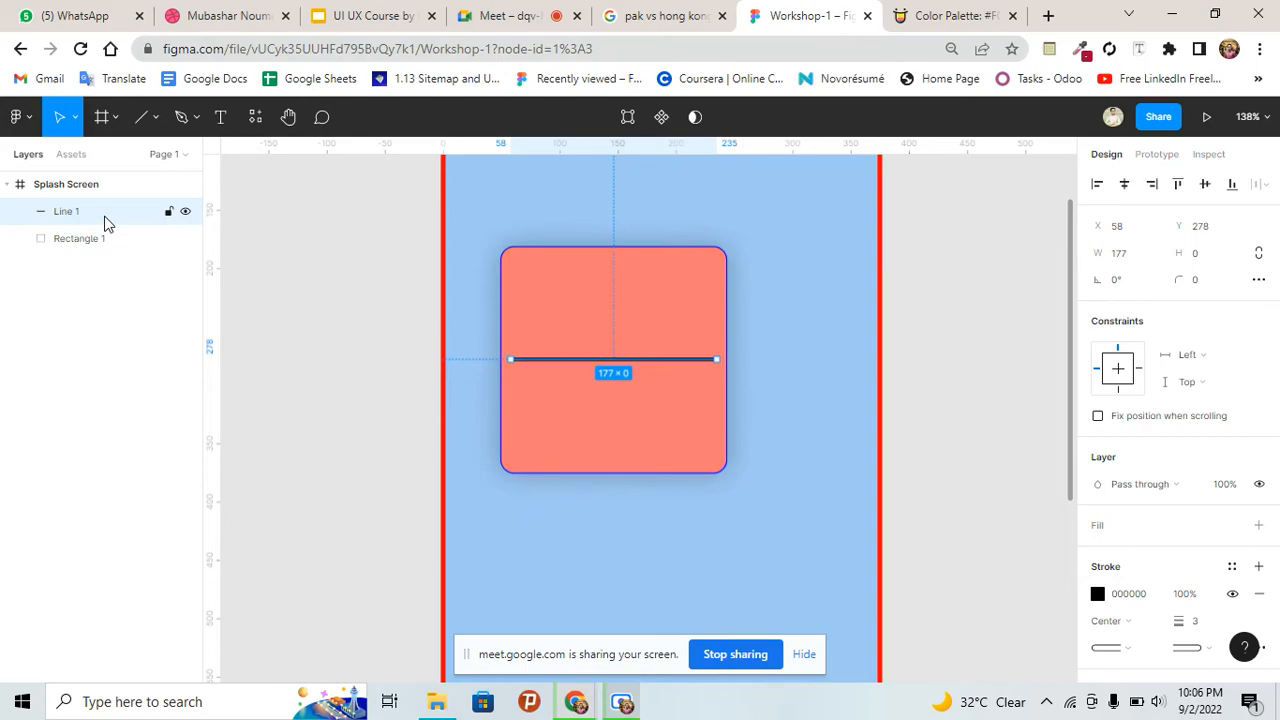
{"action": "left_click_drag", "start_coordinate": [106, 215], "coordinate": [109, 249]}
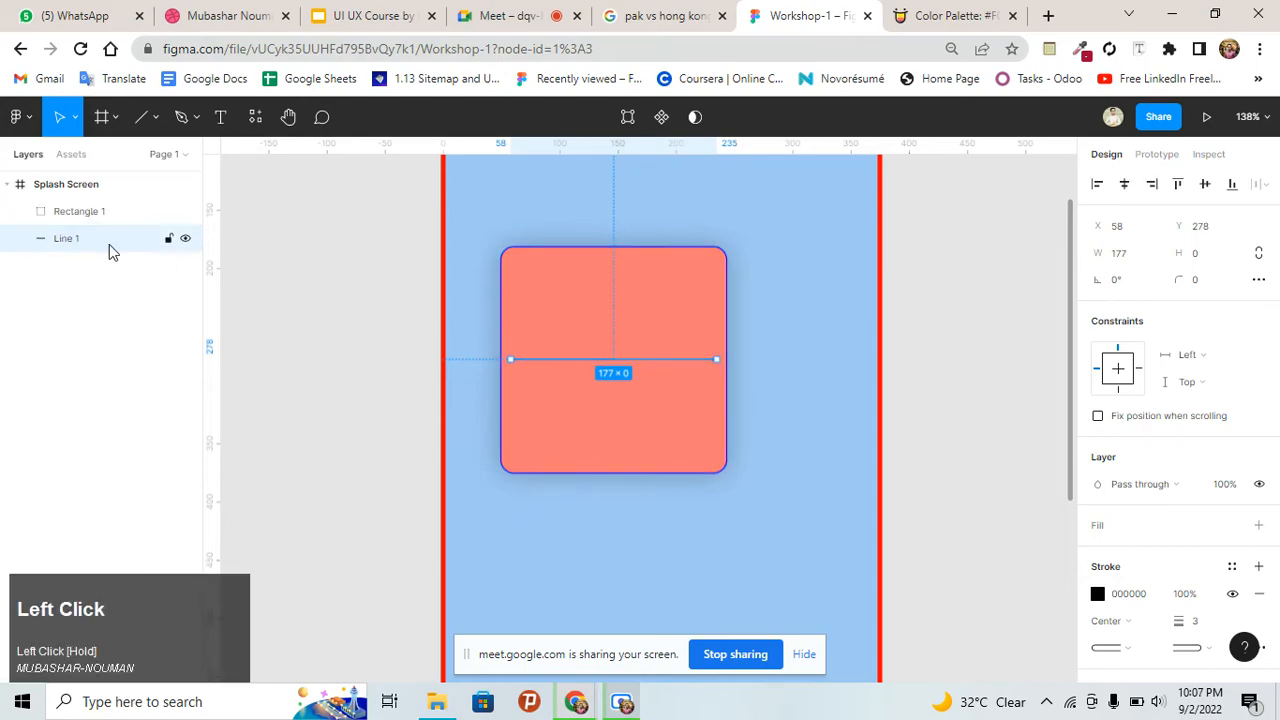
{"action": "left_click", "coordinate": [781, 371]}
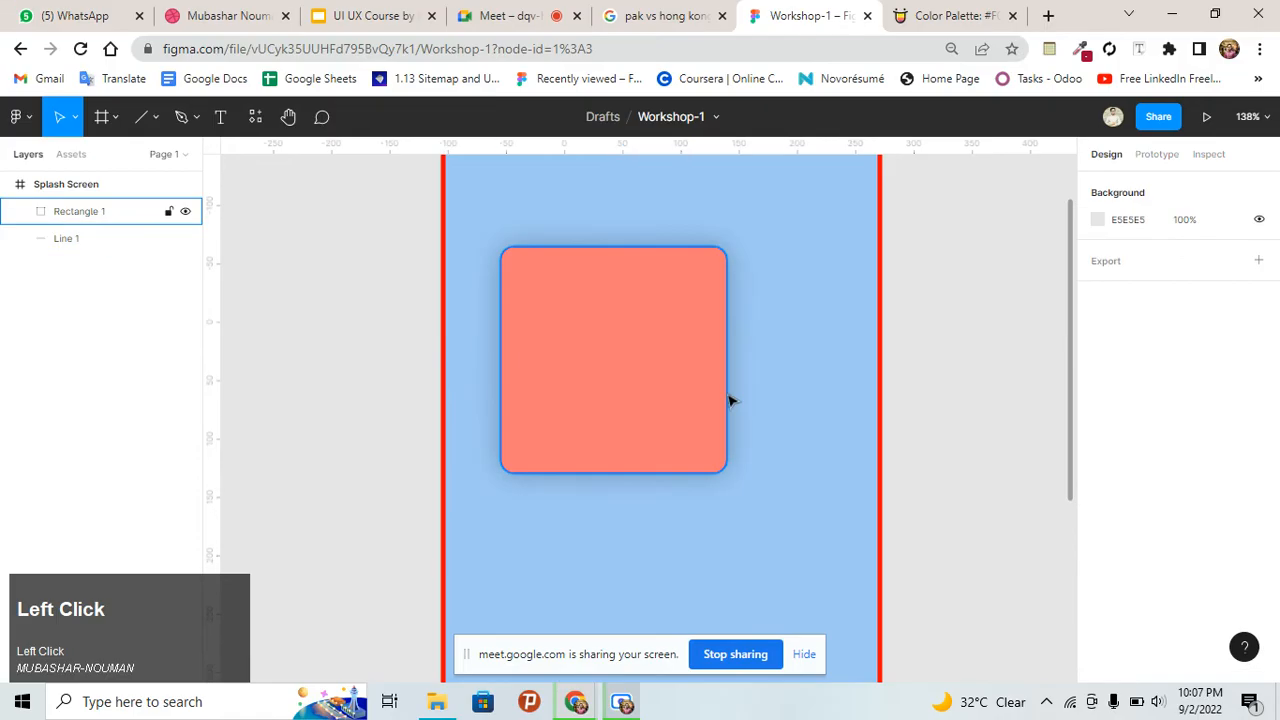
Move the square down to about X 49, Y 191, and place the Line 1 layer above Rectangle 1
{"action": "mouse_move", "coordinate": [672, 332]}
{"action": "left_mouse_down"}
{"action": "mouse_move", "coordinate": [780, 440]}
{"action": "mouse_move", "coordinate": [674, 360]}
{"action": "mouse_move", "coordinate": [680, 351]}
{"action": "left_mouse_up"}
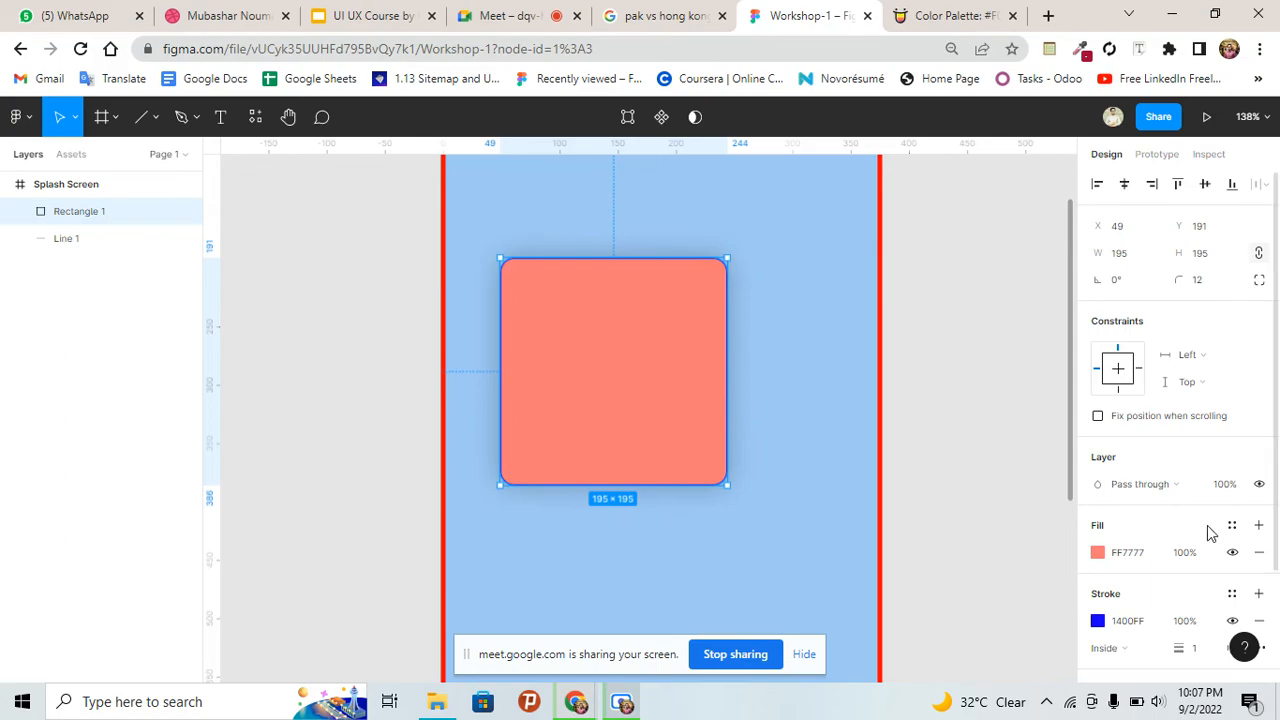
{"action": "scroll", "coordinate": [1208, 532], "scroll_direction": "down", "scroll_amount": 1}
{"action": "scroll", "coordinate": [1208, 532], "scroll_direction": "down", "scroll_amount": 2}
{"action": "left_click_drag", "start_coordinate": [78, 243], "coordinate": [127, 211]}
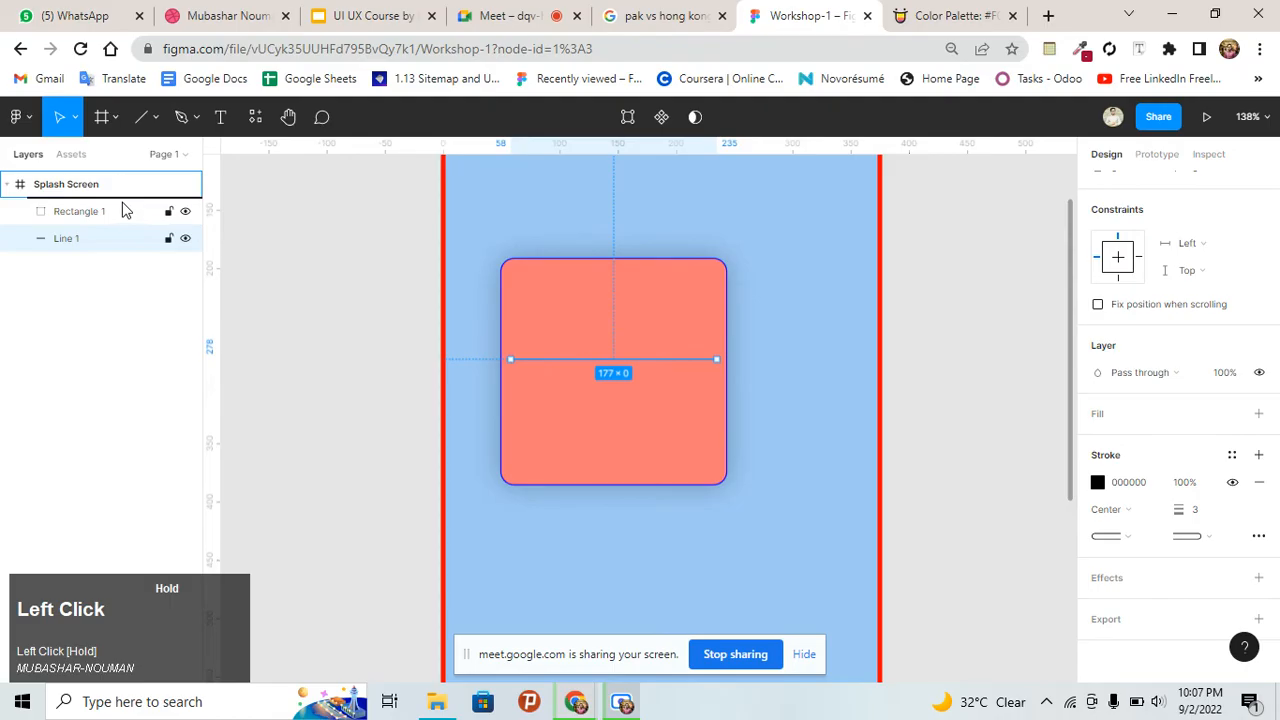
{"action": "left_click_drag", "start_coordinate": [122, 210], "coordinate": [122, 212]}
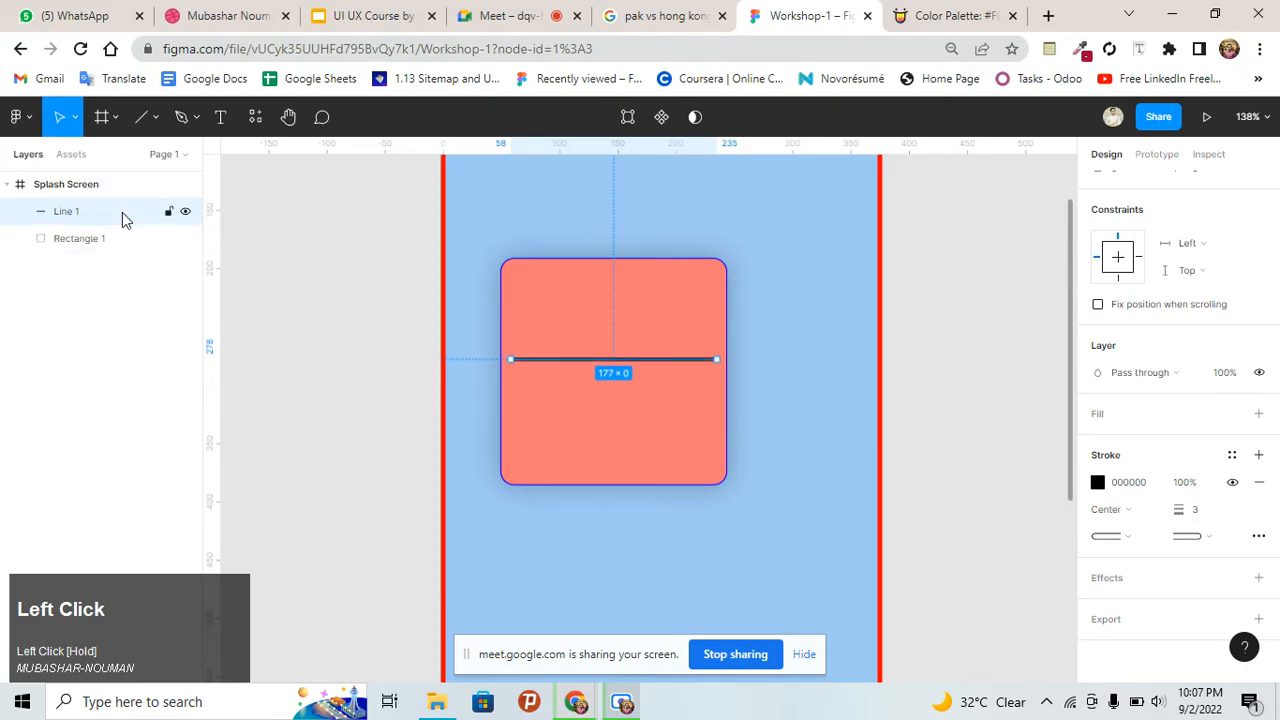
Draw a circle about 149 × 149 overlapping the square's upper-right corner
{"action": "left_click", "coordinate": [830, 382]}
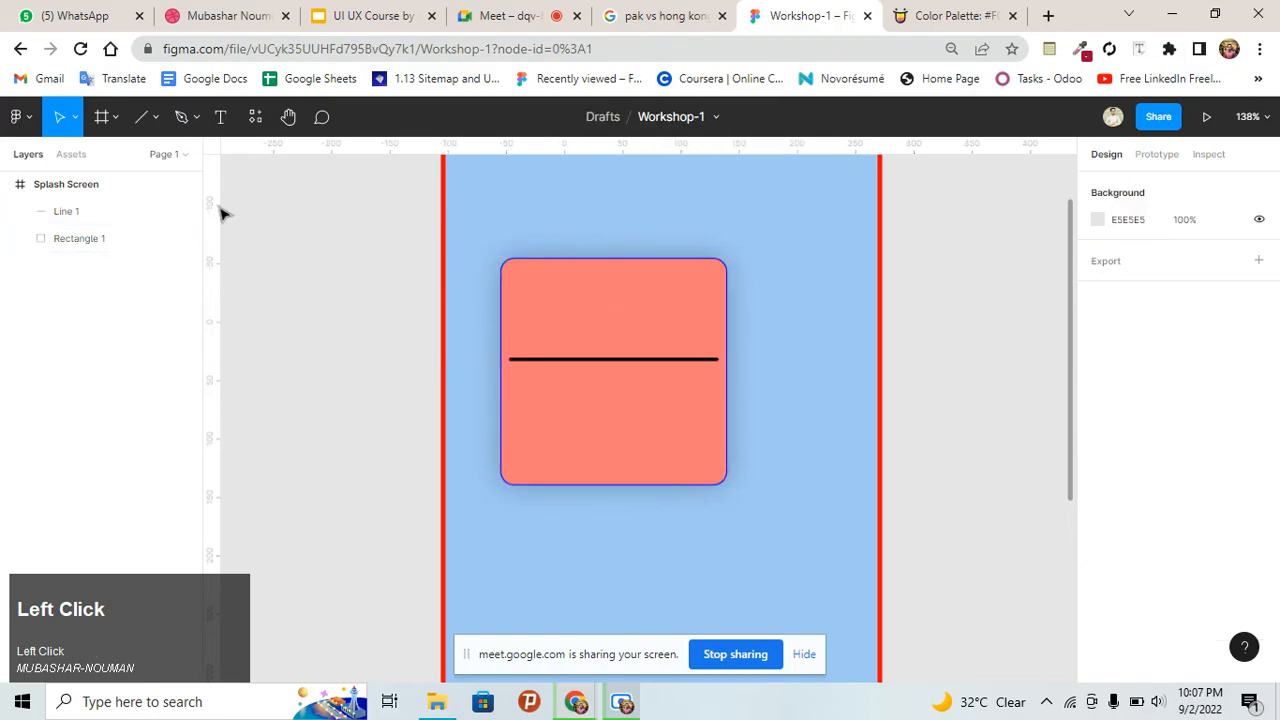
{"action": "left_click", "coordinate": [155, 118]}
{"action": "left_click", "coordinate": [155, 218]}
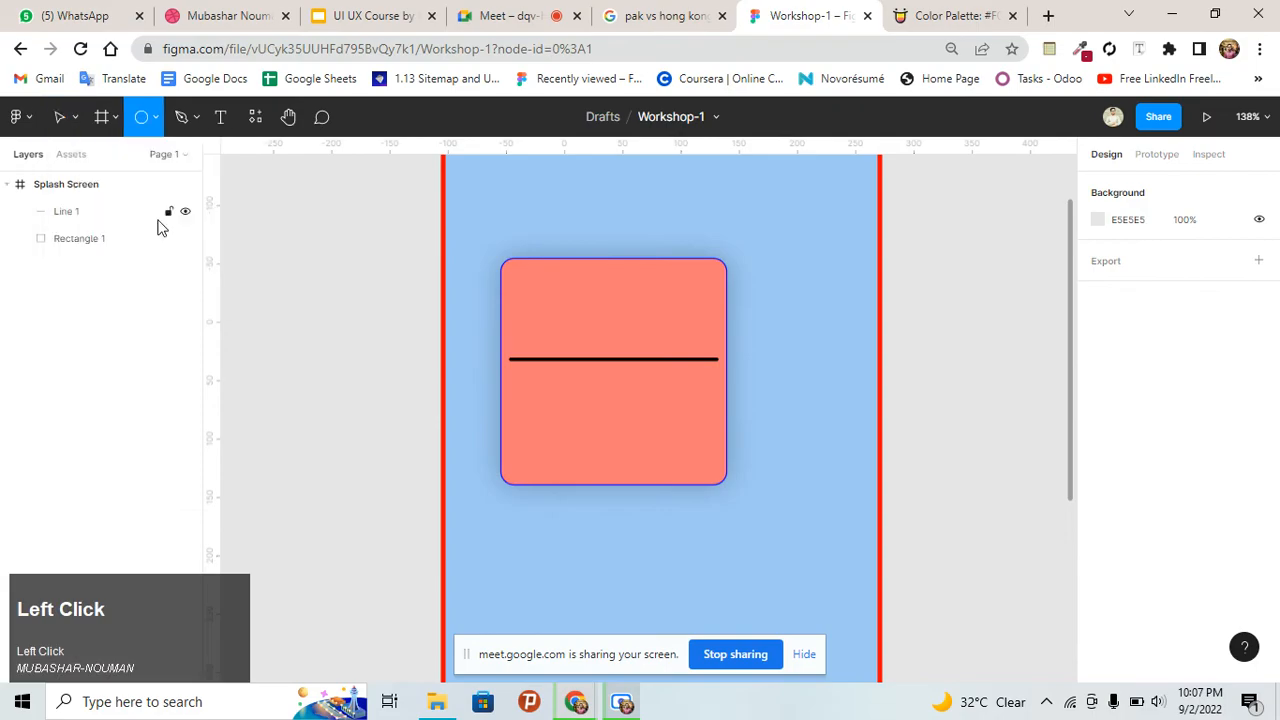
{"action": "mouse_move", "coordinate": [624, 201]}
{"action": "left_mouse_down"}
{"action": "mouse_move", "coordinate": [720, 306]}
{"action": "mouse_move", "coordinate": [800, 291]}
{"action": "mouse_move", "coordinate": [816, 306]}
{"action": "left_mouse_up"}
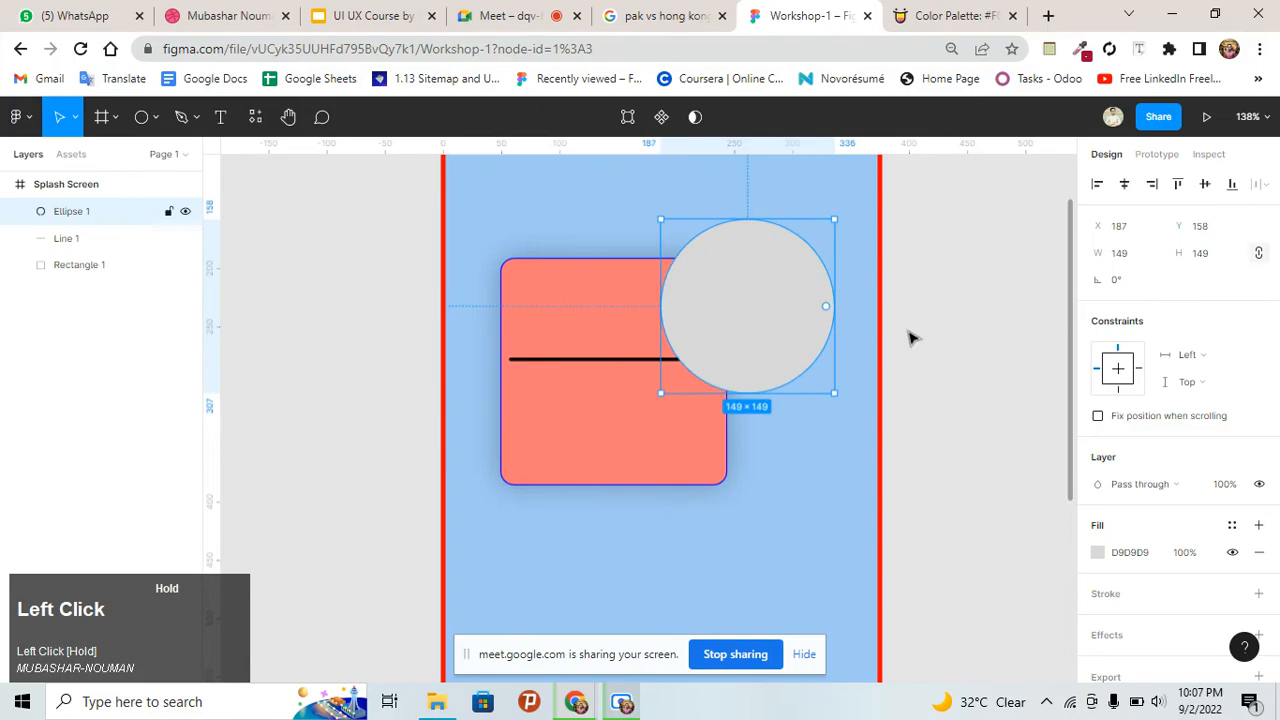
Change the circle's solid fill to the violet-blue 6049F0
{"action": "left_click", "coordinate": [1108, 562]}
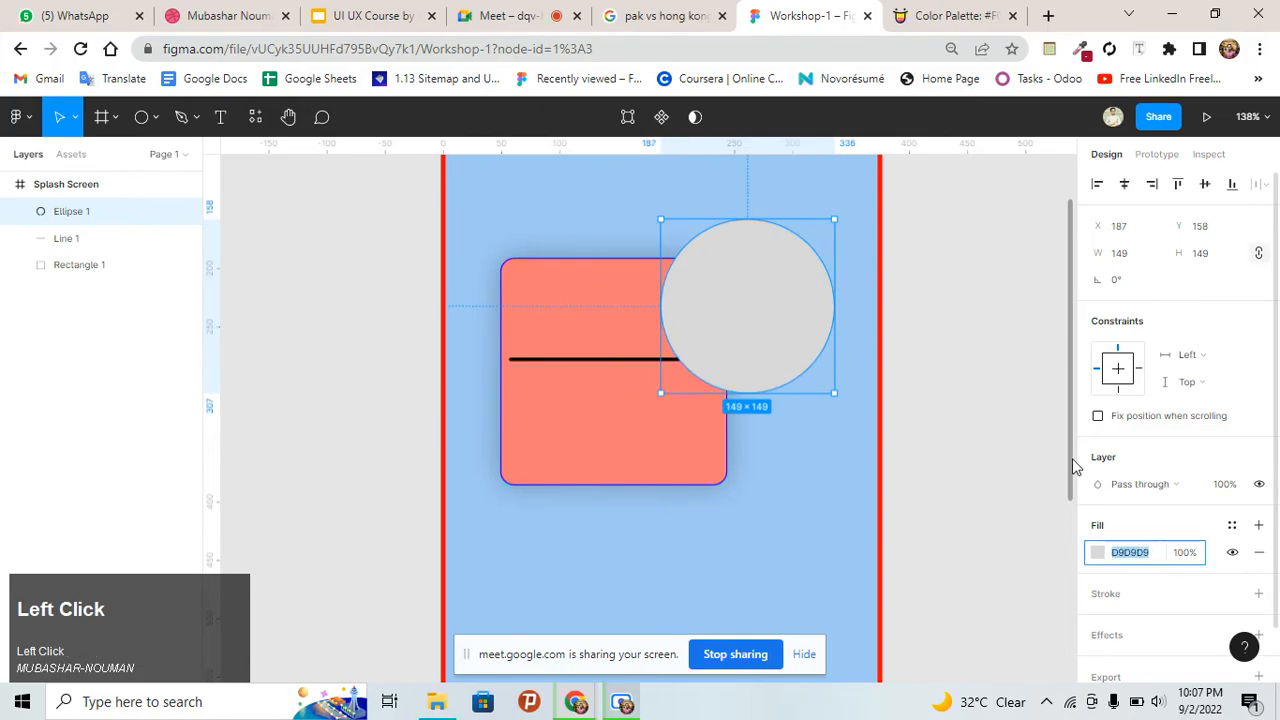
{"action": "left_click", "coordinate": [1098, 553]}
{"action": "left_click", "coordinate": [1049, 380]}
{"action": "left_click", "coordinate": [1034, 282]}
{"action": "left_click", "coordinate": [1035, 366]}
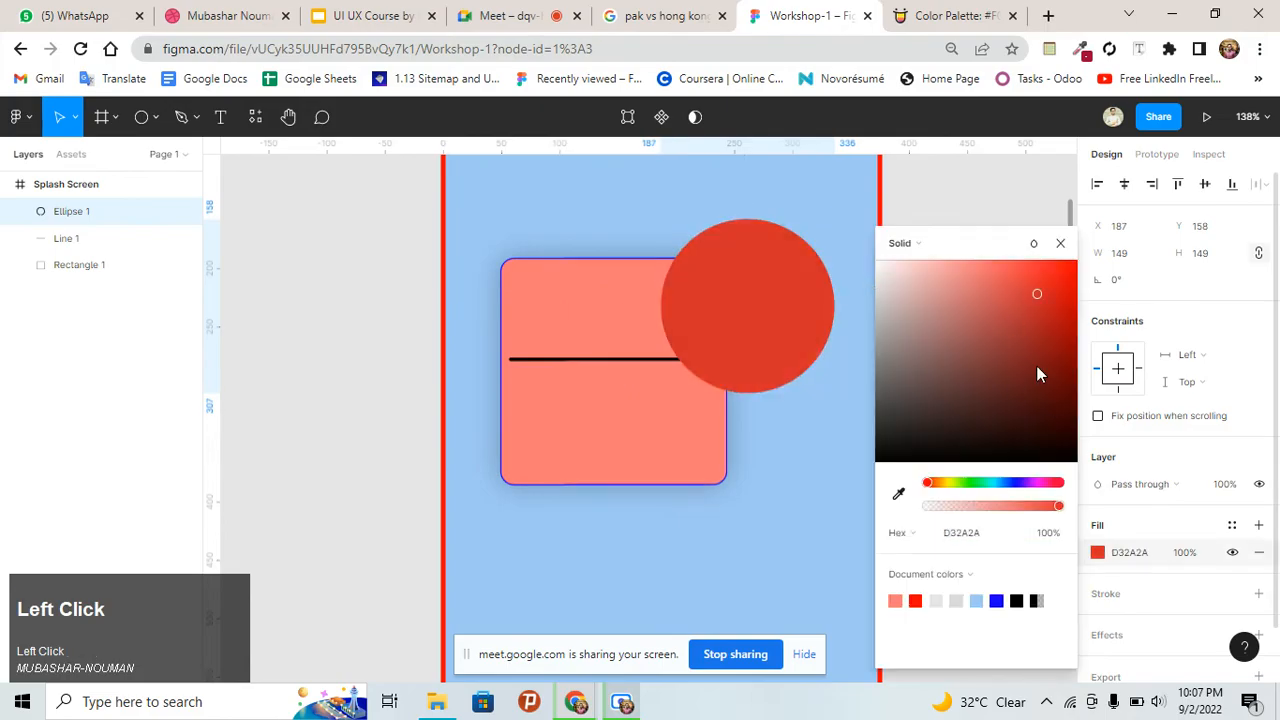
{"action": "left_click", "coordinate": [1018, 482]}
{"action": "left_click_drag", "start_coordinate": [1017, 341], "coordinate": [1017, 277]}
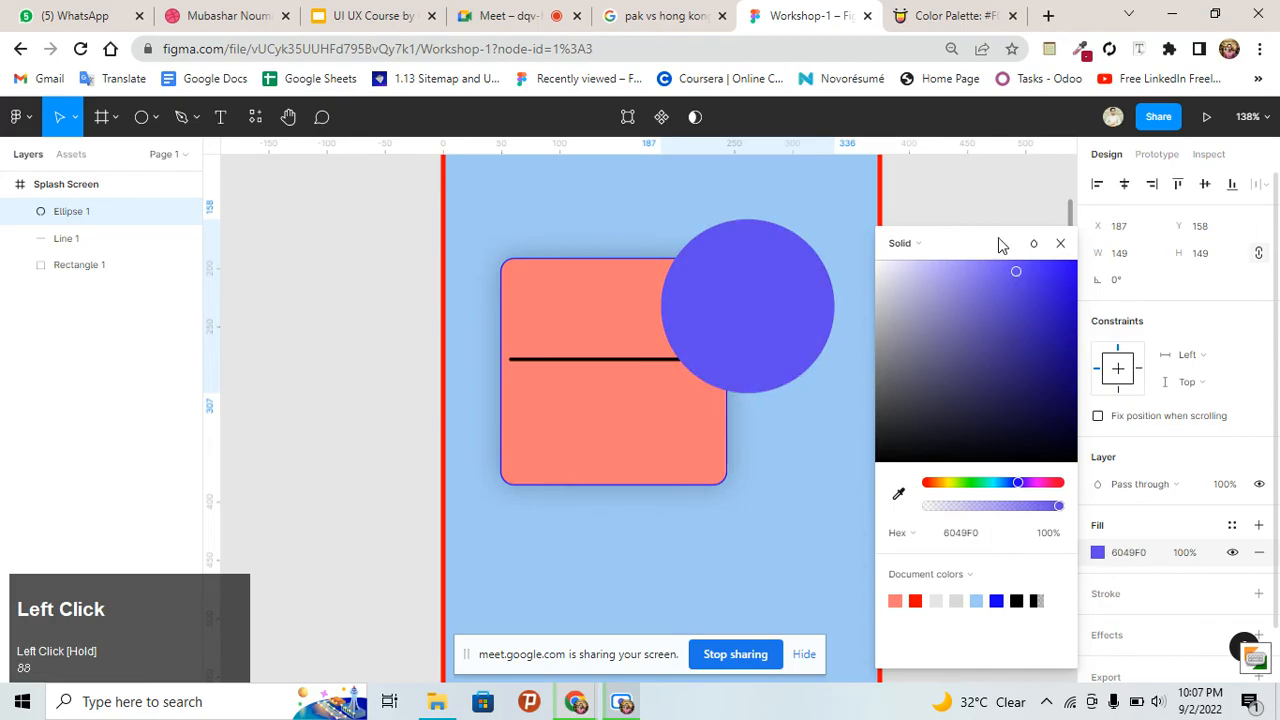
{"action": "left_click", "coordinate": [1060, 243]}
Draw a triangle about 241 × 219 with the Polygon tool and move it below the circle to about X 196, Y 266
{"action": "left_click", "coordinate": [156, 117]}
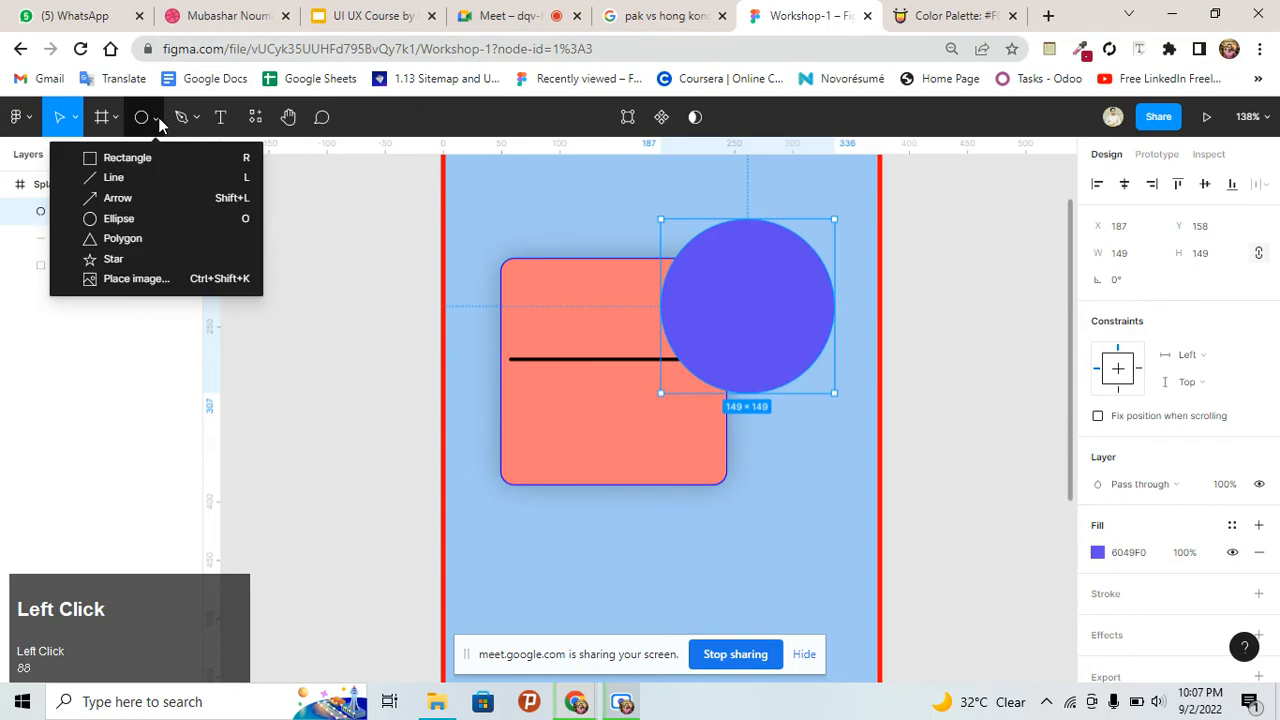
{"action": "left_click", "coordinate": [160, 241]}
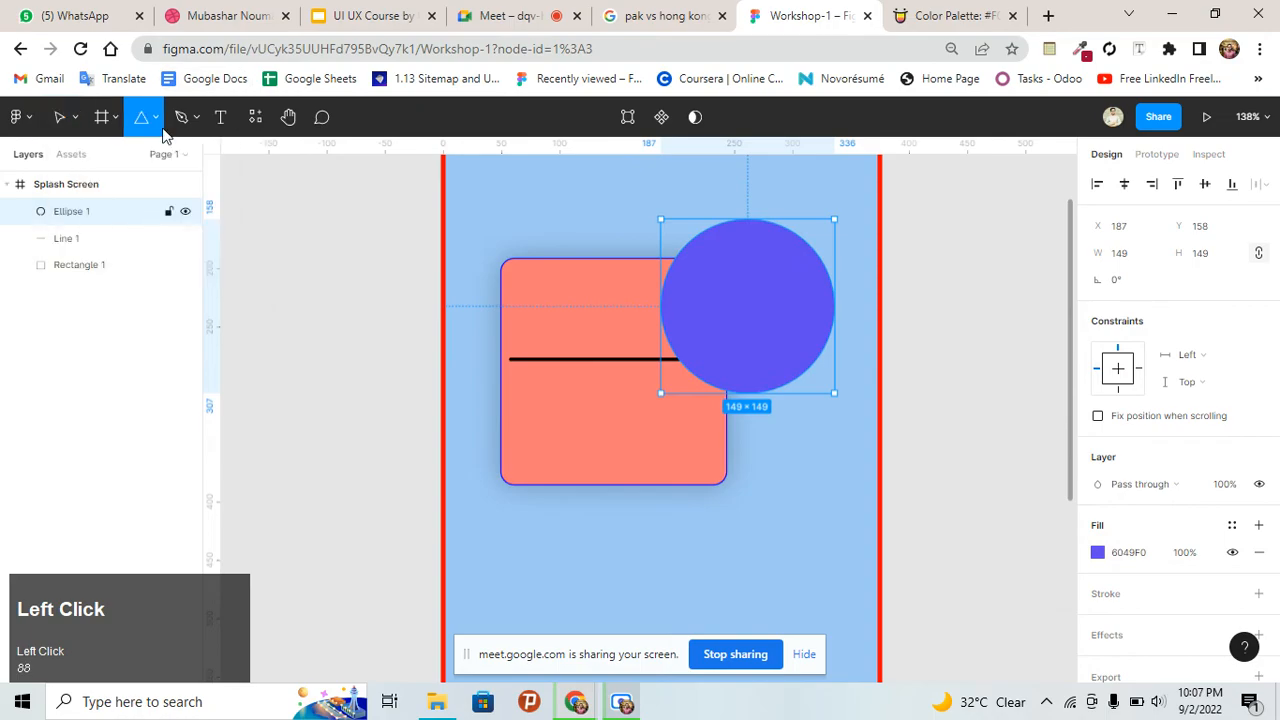
{"action": "mouse_move", "coordinate": [486, 200]}
{"action": "left_mouse_down"}
{"action": "mouse_move", "coordinate": [612, 385]}
{"action": "mouse_move", "coordinate": [766, 466]}
{"action": "left_mouse_up"}
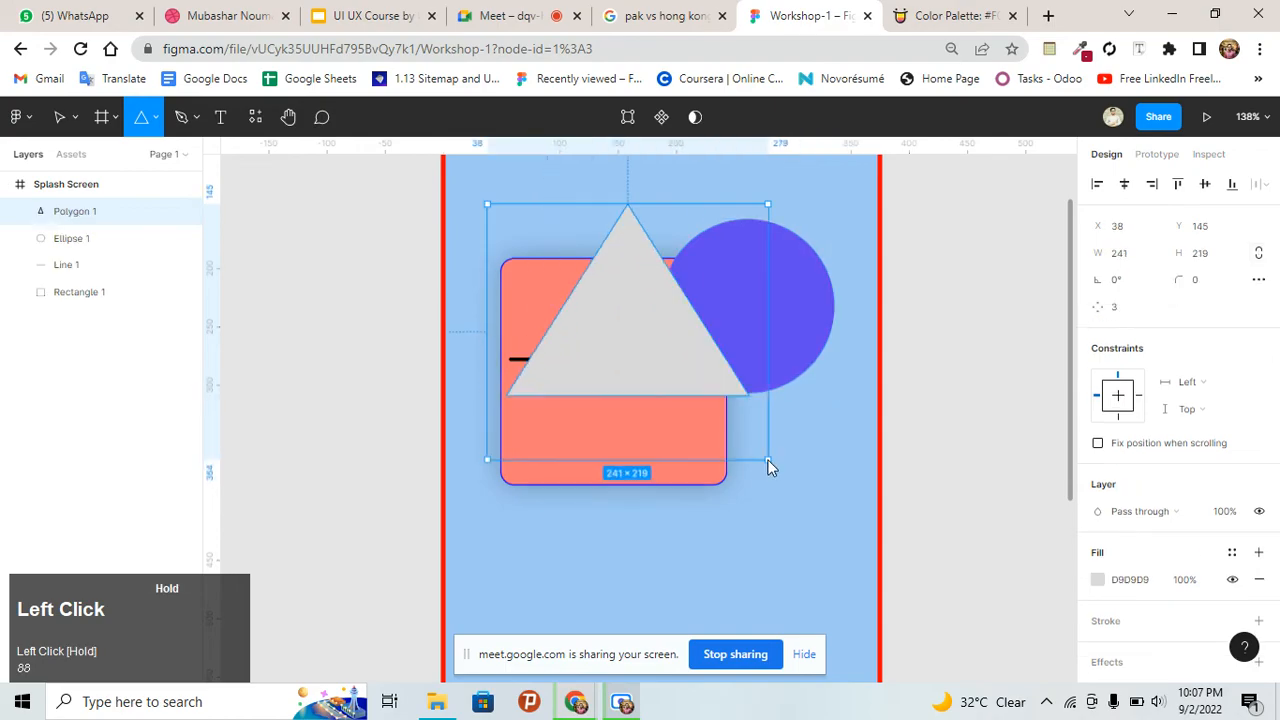
{"action": "mouse_move", "coordinate": [714, 320]}
{"action": "left_mouse_down"}
{"action": "mouse_move", "coordinate": [740, 482]}
{"action": "mouse_move", "coordinate": [801, 559]}
{"action": "left_mouse_up"}
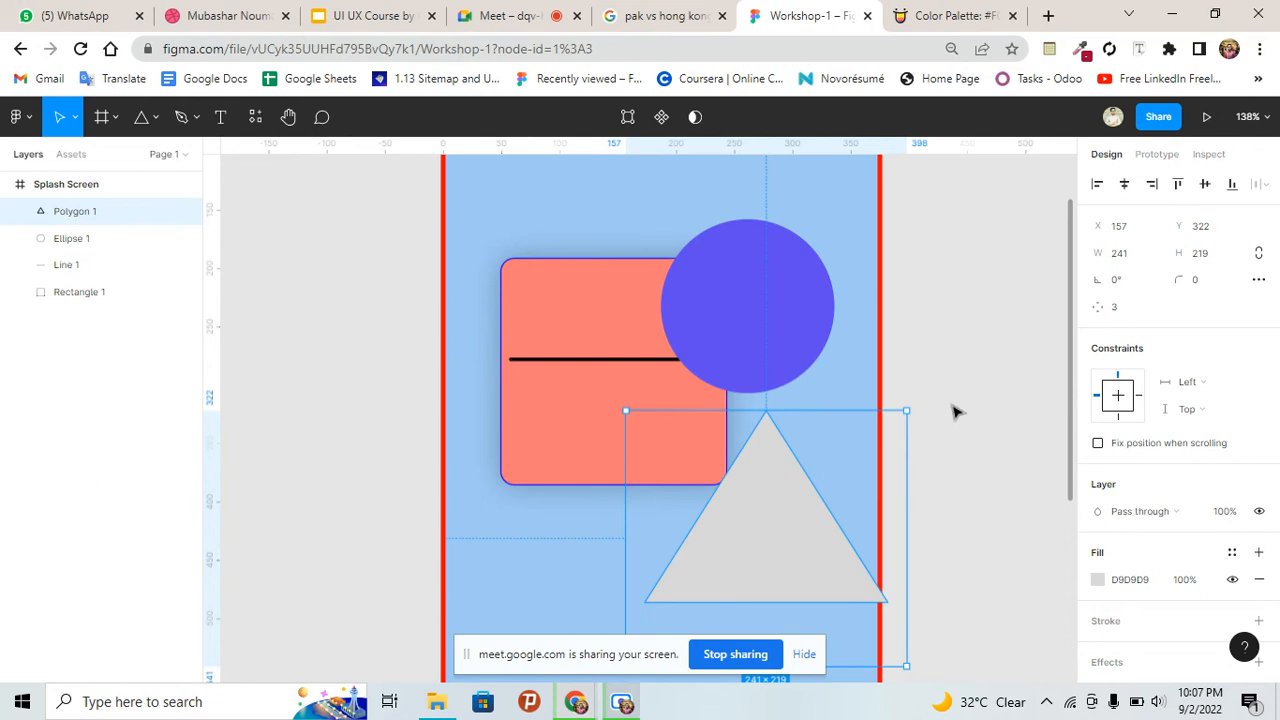
{"action": "left_click_drag", "start_coordinate": [1097, 307], "coordinate": [619, 400]}
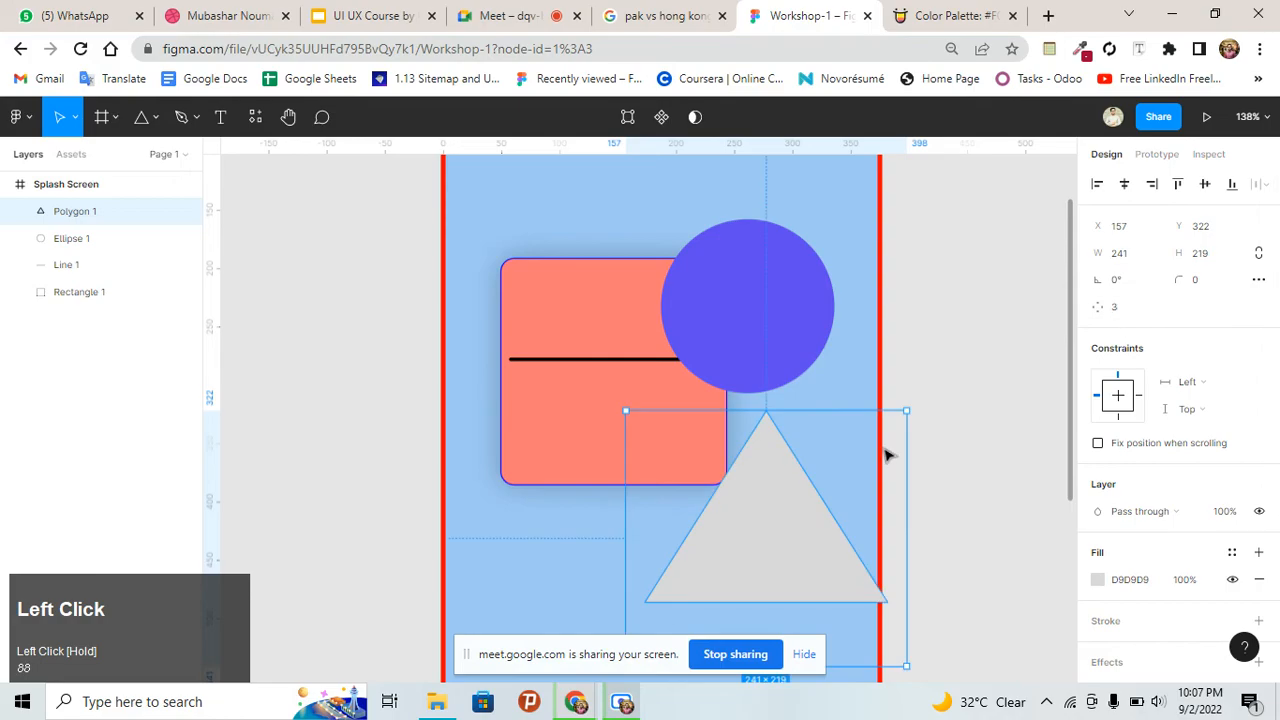
{"action": "left_click_drag", "start_coordinate": [809, 529], "coordinate": [854, 464]}
{"action": "left_click", "coordinate": [152, 117]}
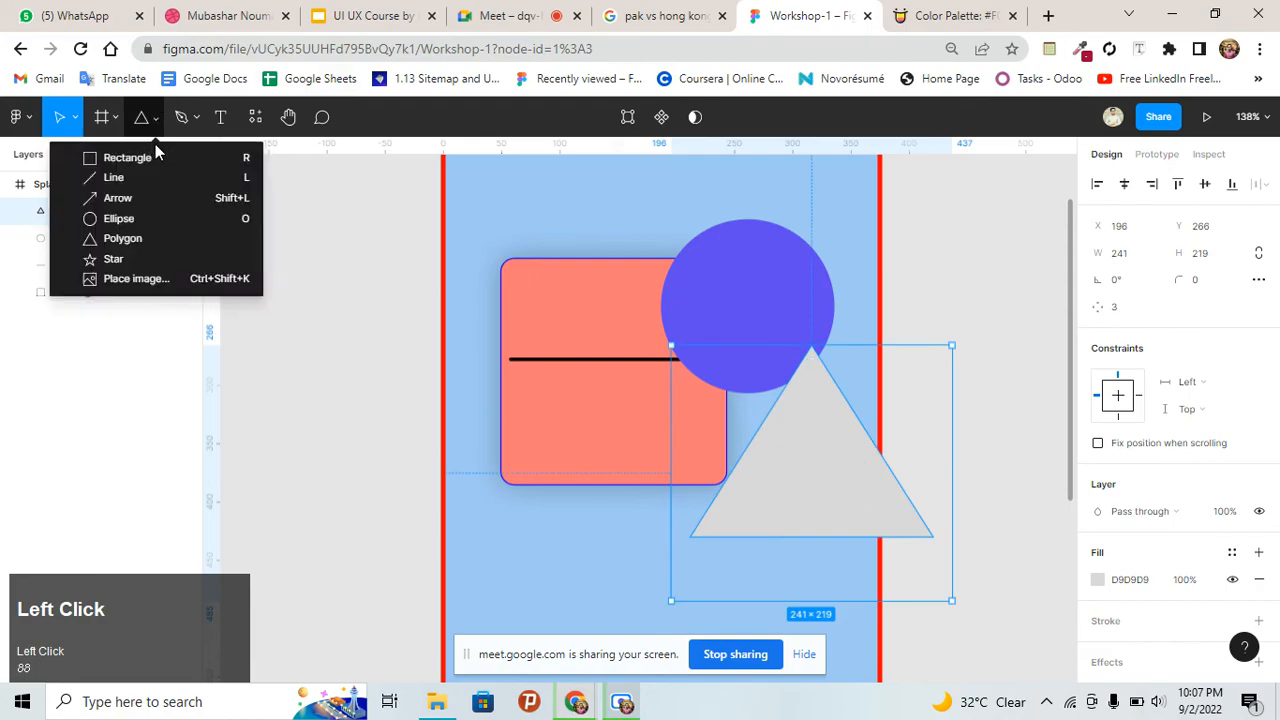
{"action": "left_click", "coordinate": [157, 258]}
{"action": "left_click_drag", "start_coordinate": [604, 320], "coordinate": [604, 320]}
{"action": "scroll", "coordinate": [572, 236], "scroll_direction": "up", "scroll_amount": 2}
{"action": "left_click_drag", "start_coordinate": [572, 236], "coordinate": [576, 241]}
{"action": "key", "text": "ctrl+z"}
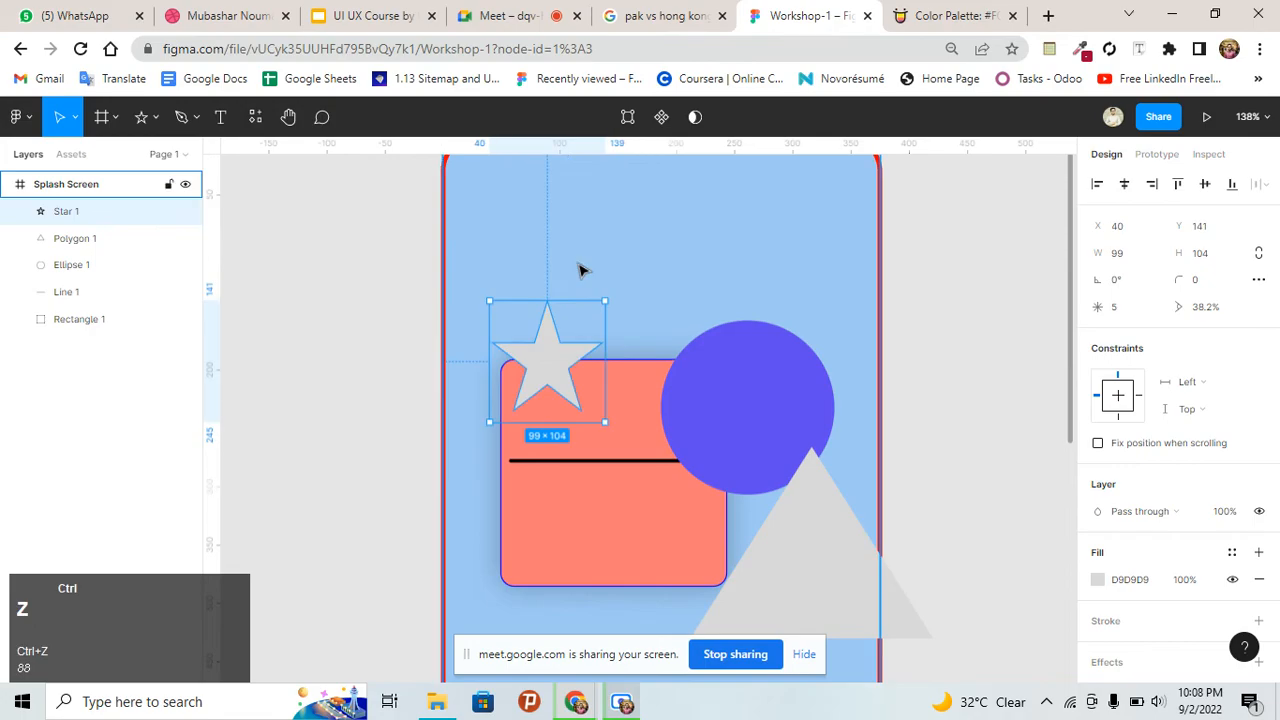
{"action": "key", "text": "ctrl+z"}
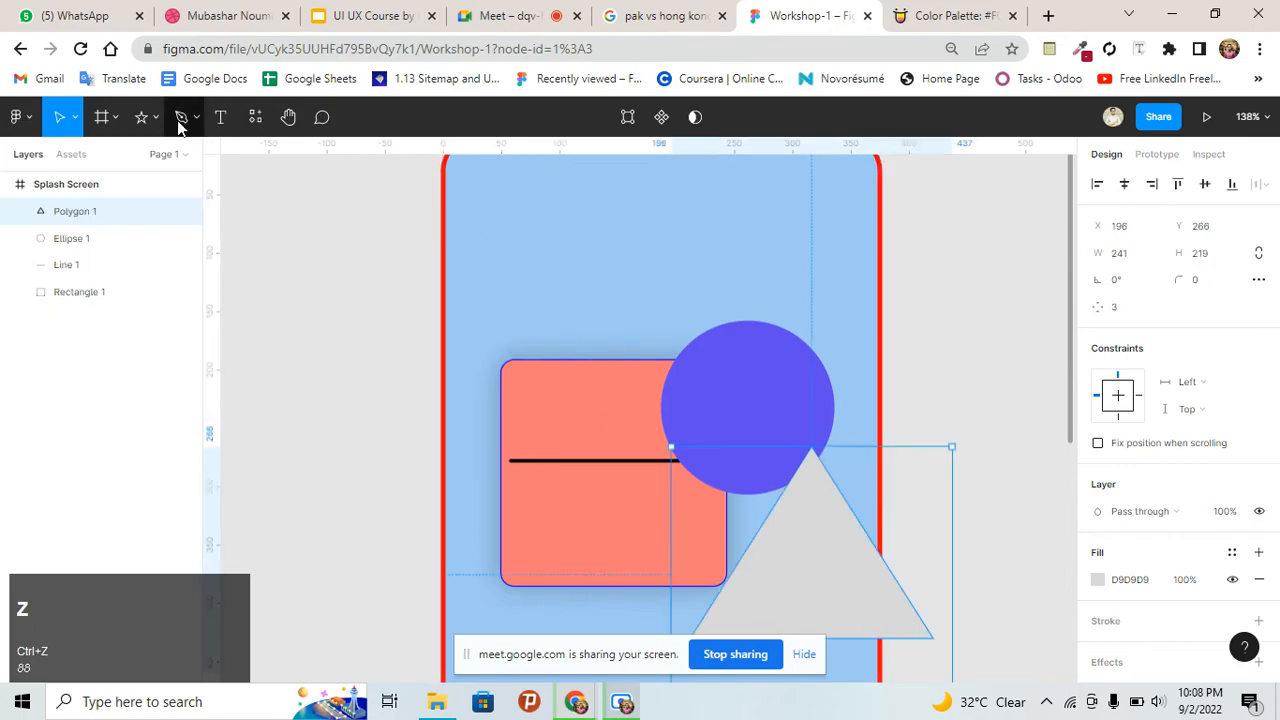
{"action": "left_click_drag", "start_coordinate": [490, 212], "coordinate": [602, 290]}
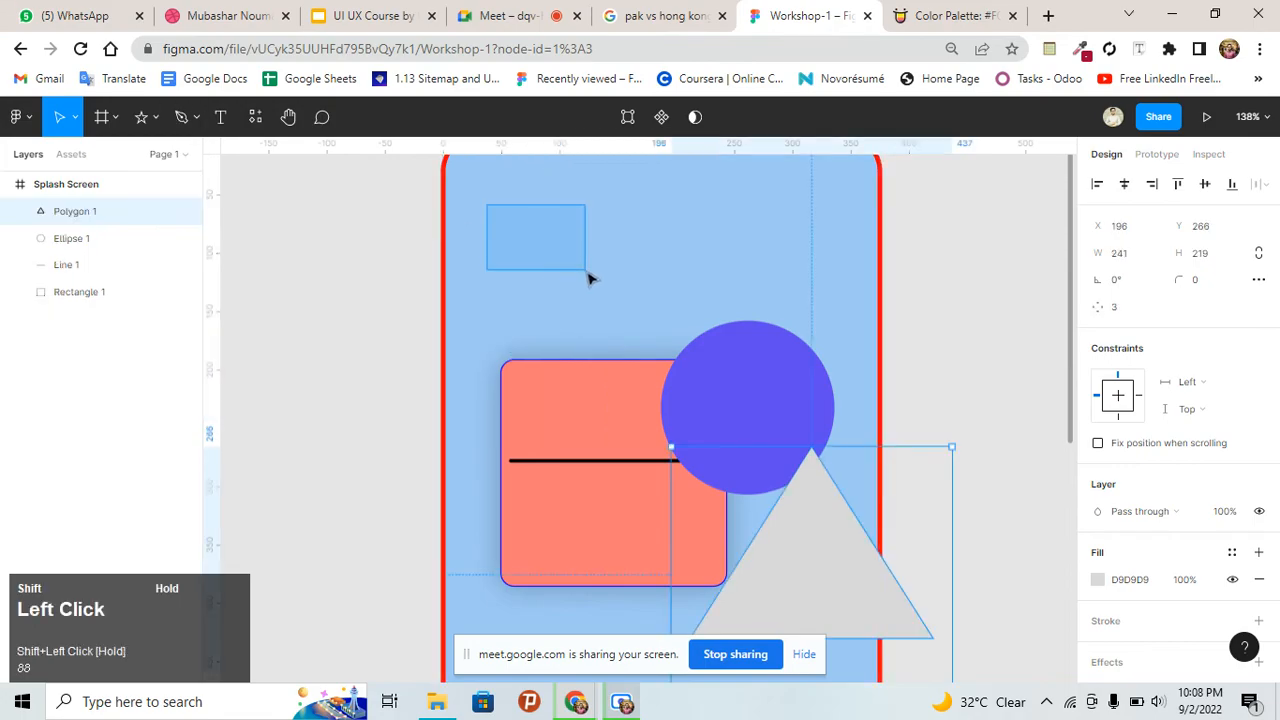
Draw a star about 158 × 158 above the square at about X 38, Y 27, and set its ratio to 48%
{"action": "left_click", "coordinate": [141, 117]}
{"action": "left_click_drag", "start_coordinate": [477, 192], "coordinate": [660, 330]}
{"action": "left_click_drag", "start_coordinate": [577, 280], "coordinate": [606, 232]}
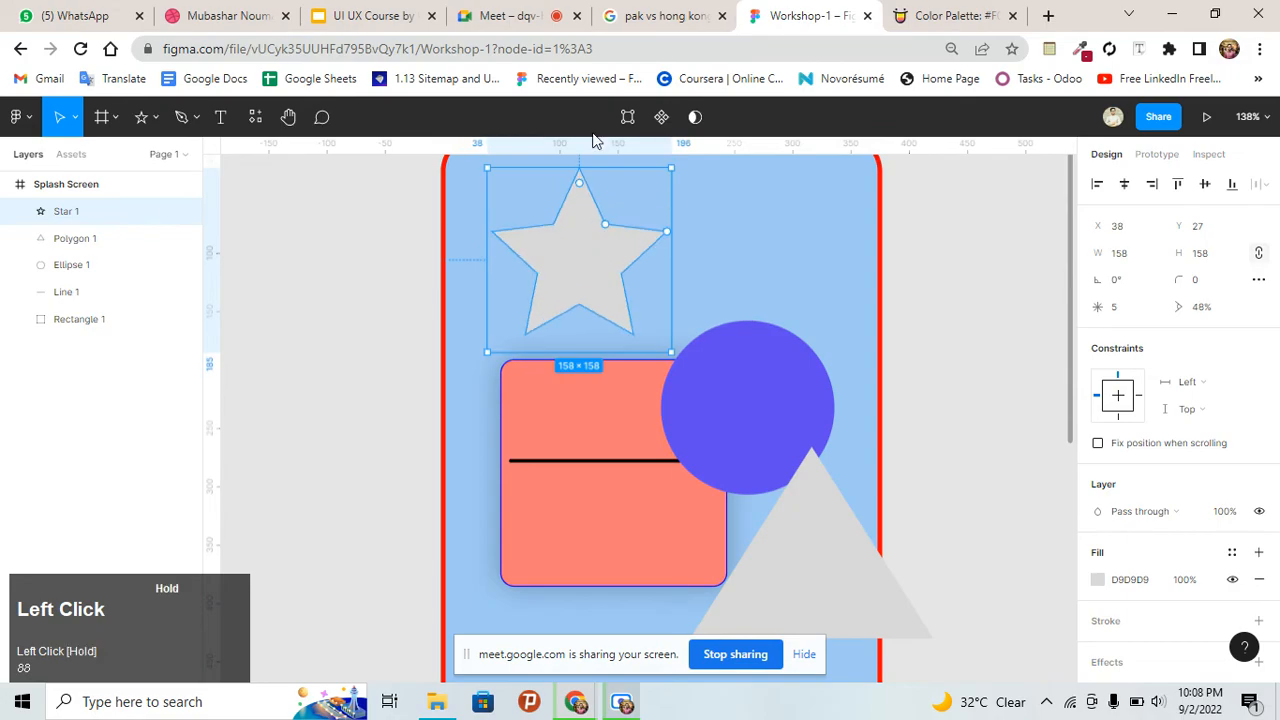
Round the star's corners to a radius of 5 and deselect it
{"action": "left_click_drag", "start_coordinate": [585, 190], "coordinate": [594, 194]}
{"action": "scroll", "coordinate": [574, 164], "scroll_direction": "up", "scroll_amount": 5, "text": "ctrl"}
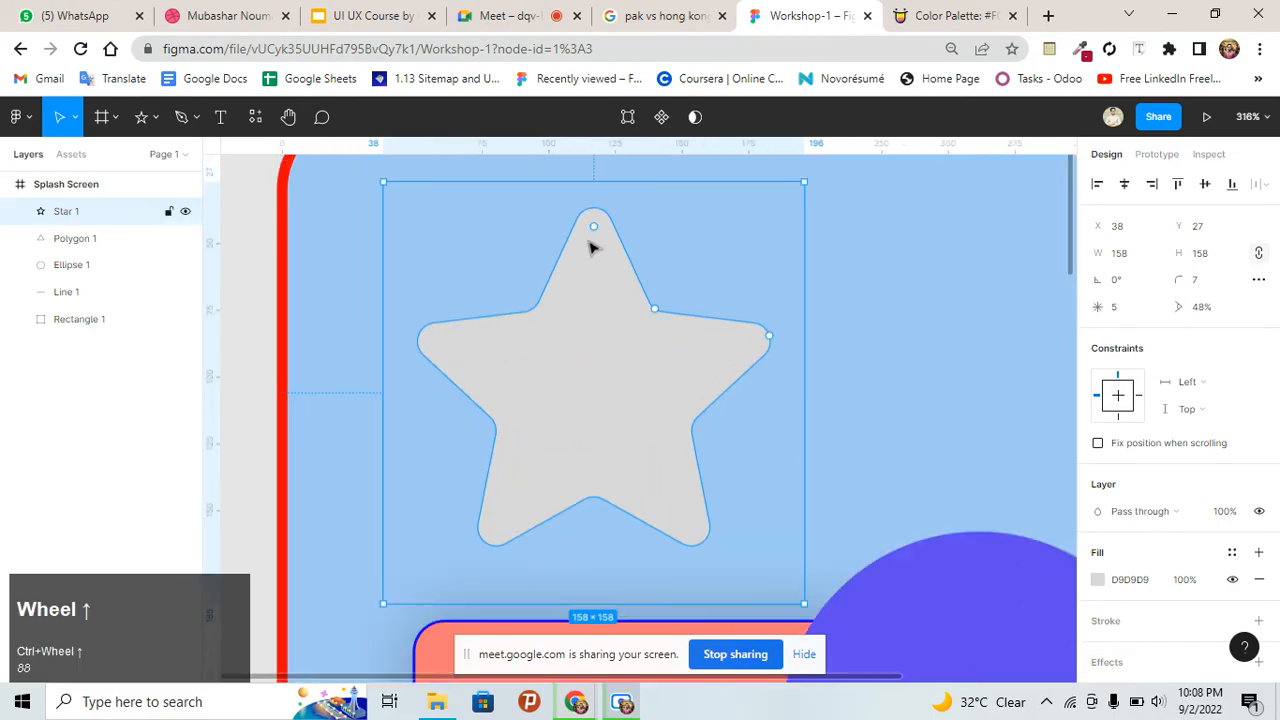
{"action": "mouse_move", "coordinate": [593, 227]}
{"action": "left_mouse_down"}
{"action": "mouse_move", "coordinate": [598, 200]}
{"action": "mouse_move", "coordinate": [608, 224]}
{"action": "left_mouse_up"}
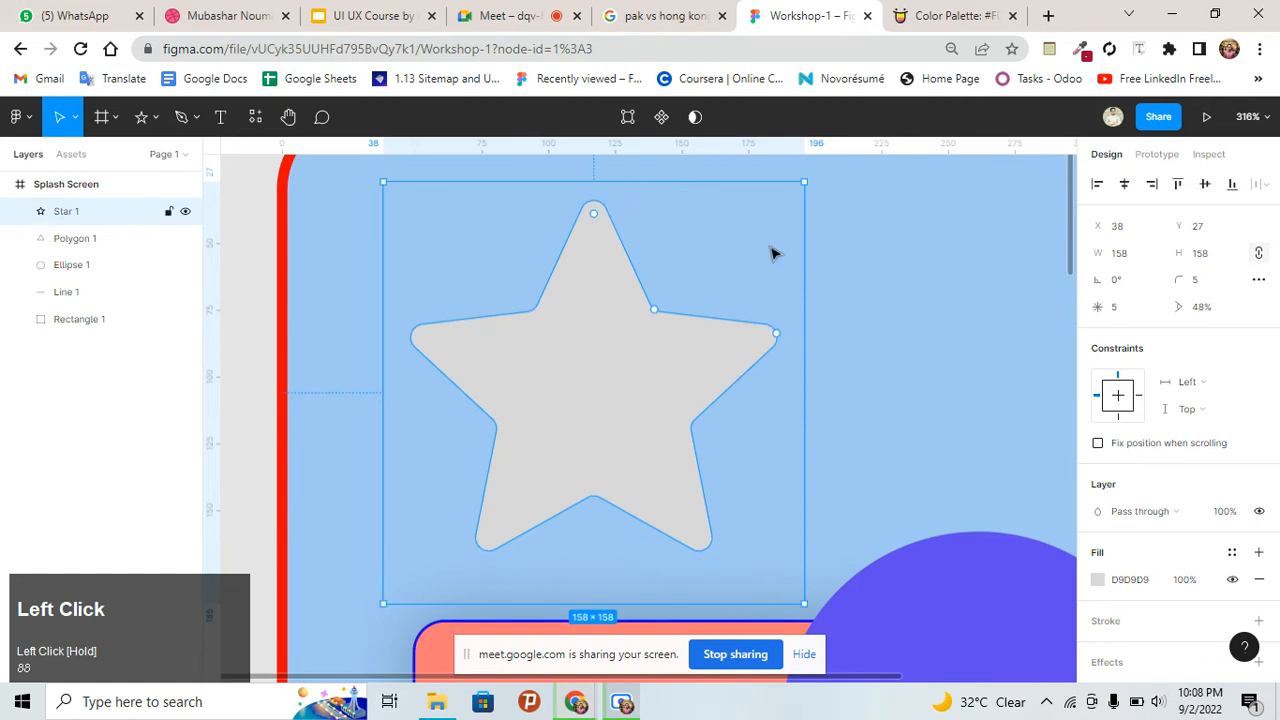
{"action": "left_click", "coordinate": [840, 255]}
Try higher point counts on the star, up to 23, and set the count back to 5
{"action": "left_click", "coordinate": [686, 366]}
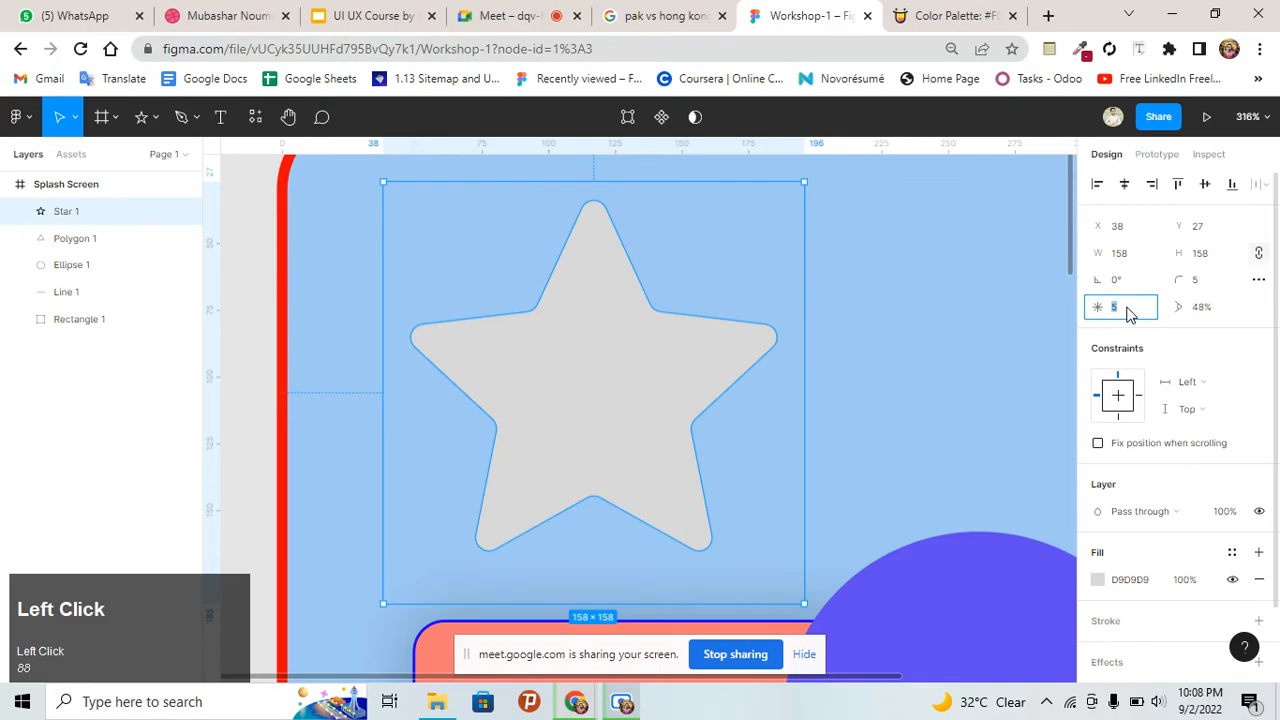
{"action": "key", "text": "Up"}
{"action": "key", "text": "Up"}
{"action": "key", "text": "Up"}
{"action": "key", "text": "Up"}
{"action": "key", "text": "Up"}
{"action": "key", "text": "Up"}
{"action": "key", "text": "Up"}
{"action": "key", "text": "Up"}
{"action": "key", "text": "Up"}
{"action": "key", "text": "Up"}
{"action": "key", "text": "Up"}
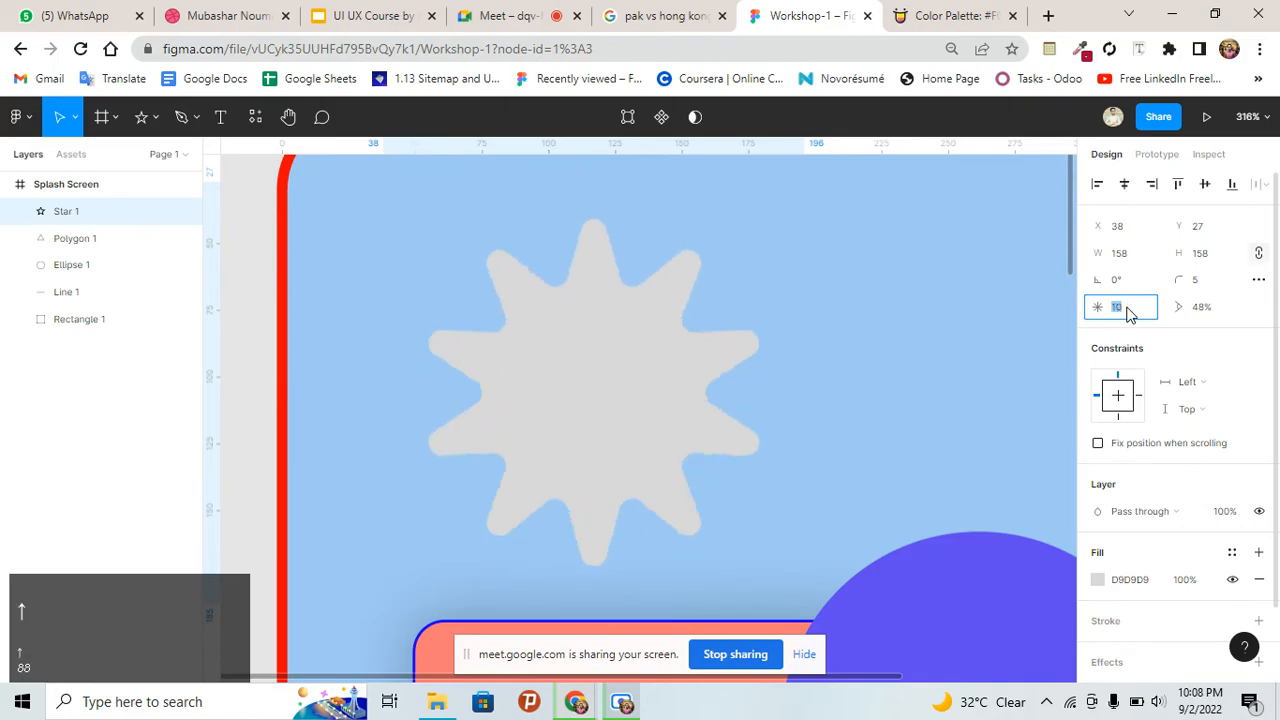
{"action": "key", "text": "Up"}
{"action": "key", "text": "Up"}
{"action": "key", "text": "Up"}
{"action": "key", "text": "Up"}
{"action": "key", "text": "Up"}
{"action": "key", "text": "Up"}
{"action": "key", "text": "Up"}
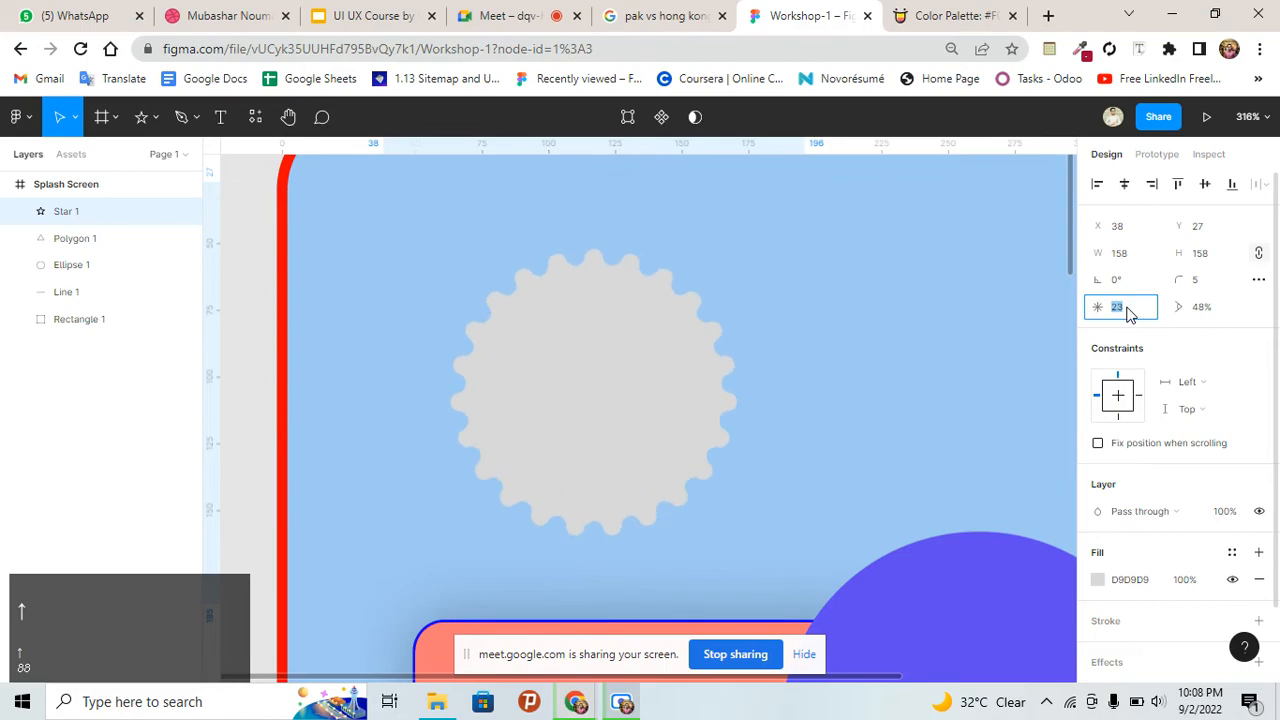
{"action": "key", "text": "Down"}
{"action": "key", "text": "Down"}
{"action": "key", "text": "Down"}
{"action": "key", "text": "Down"}
{"action": "key", "text": "Down"}
{"action": "key", "text": "Down"}
{"action": "key", "text": "Down"}
{"action": "key", "text": "Down"}
{"action": "key", "text": "Down"}
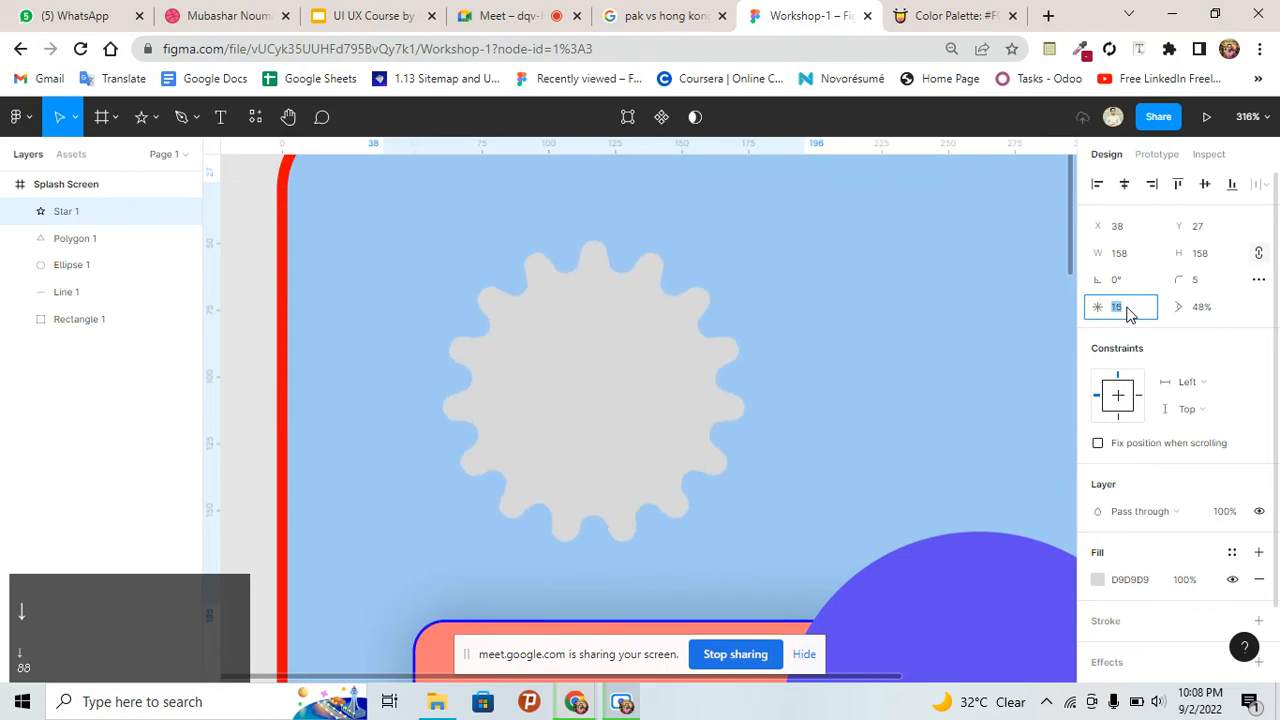
{"action": "type", "text": "5"}
{"action": "key", "text": "Return"}
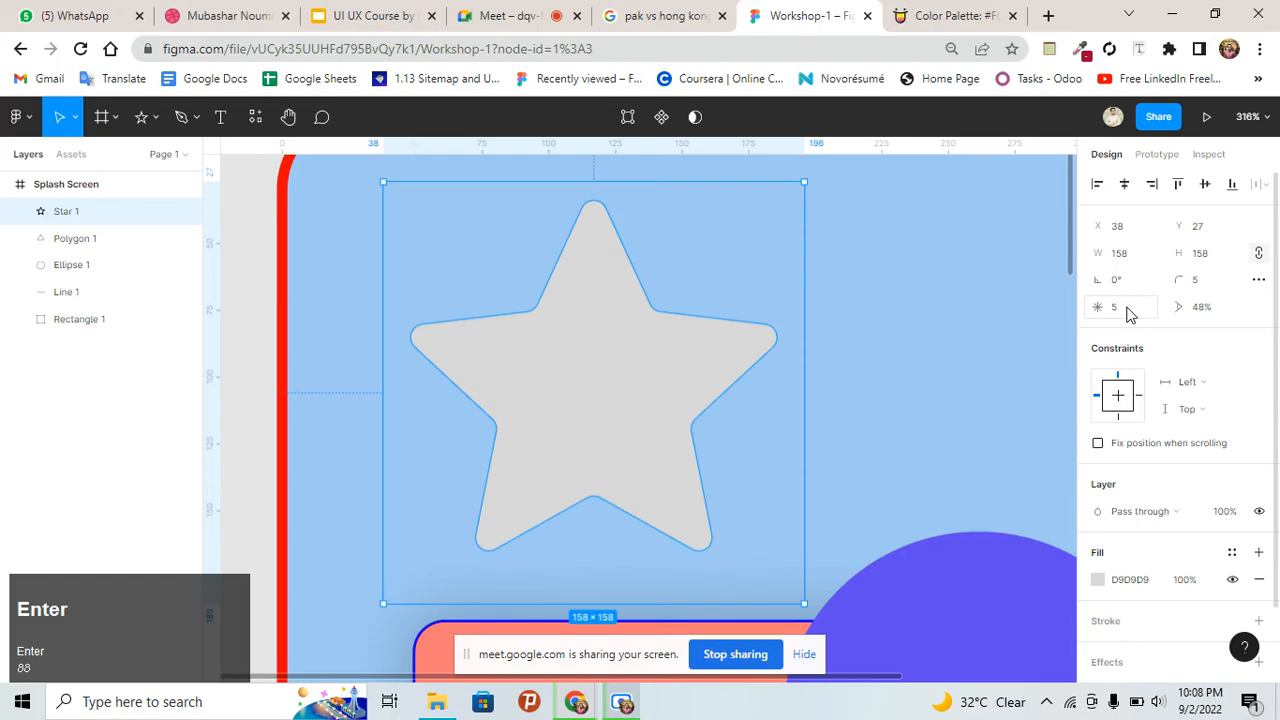
Raise the star's ratio to about 68.5% and deselect it
{"action": "left_click_drag", "start_coordinate": [1178, 307], "coordinate": [1242, 302]}
{"action": "left_click_drag", "start_coordinate": [722, 390], "coordinate": [366, 386]}
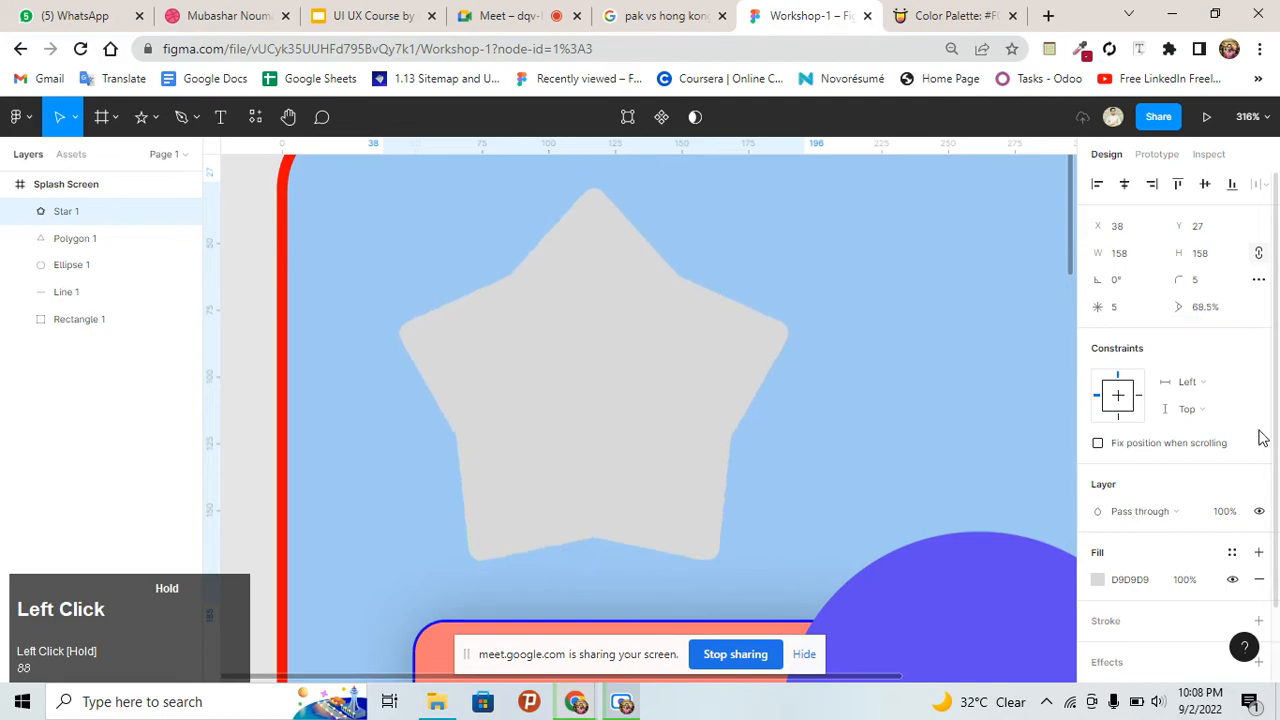
{"action": "left_click", "coordinate": [926, 415]}
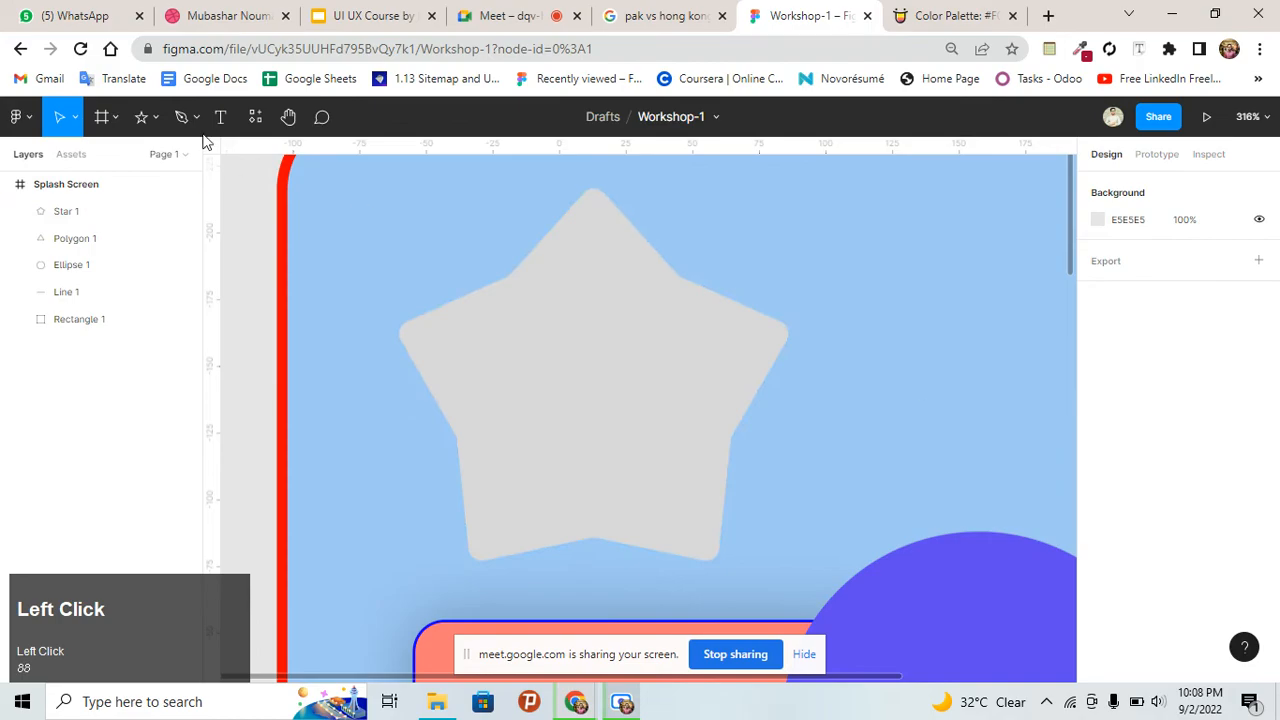
Draw an open, winding curve of four points with the Pen tool in the empty area beside the star
{"action": "left_click", "coordinate": [178, 119]}
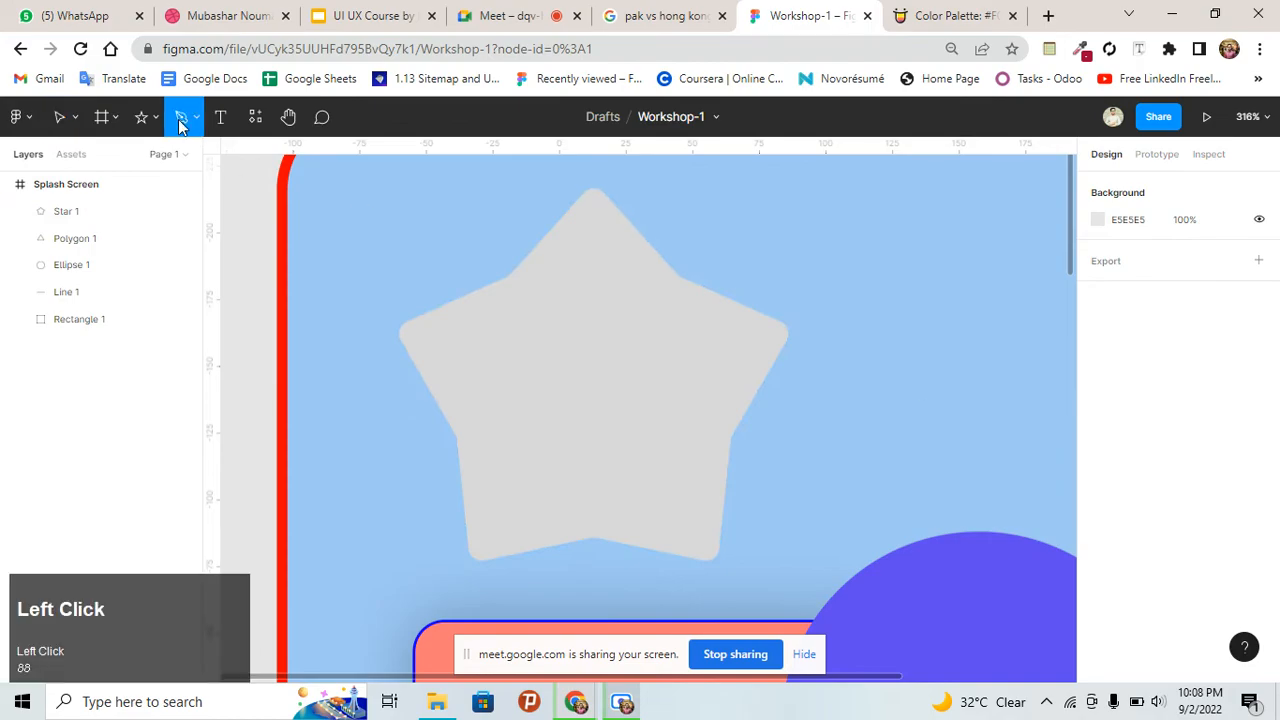
{"action": "scroll", "coordinate": [578, 316], "scroll_direction": "down", "scroll_amount": 3, "text": "ctrl"}
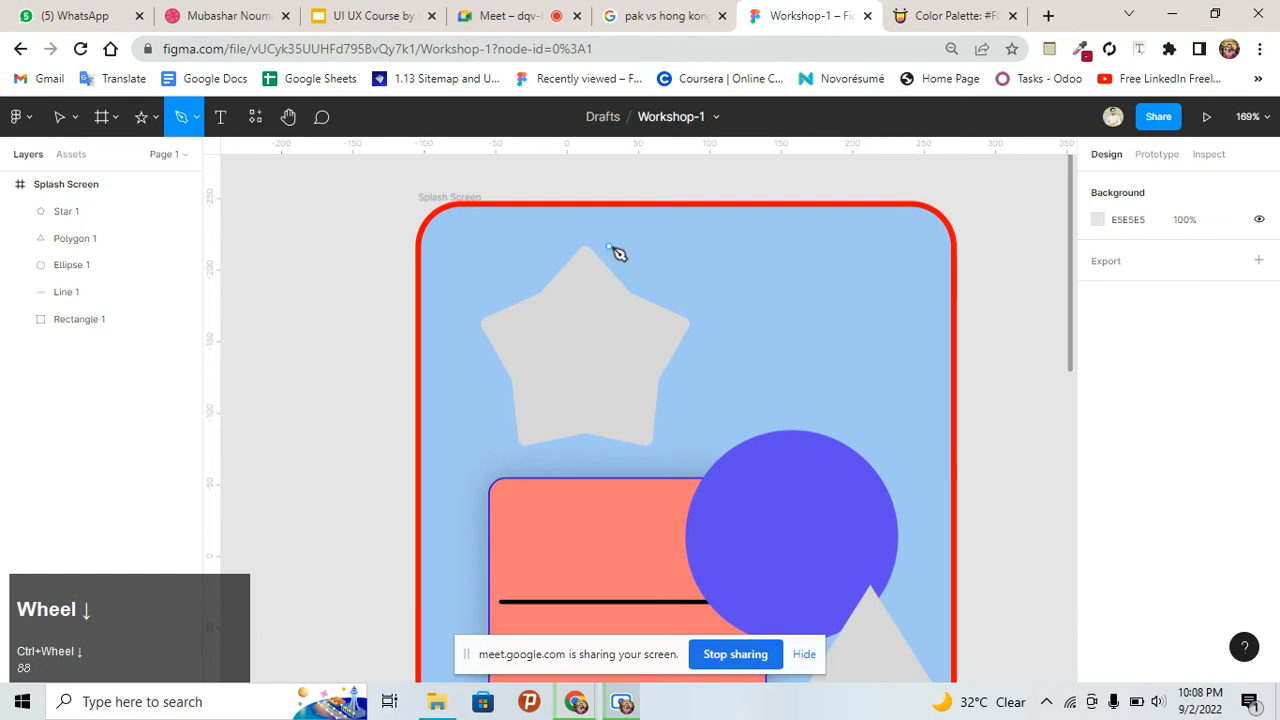
{"action": "left_click", "coordinate": [767, 234]}
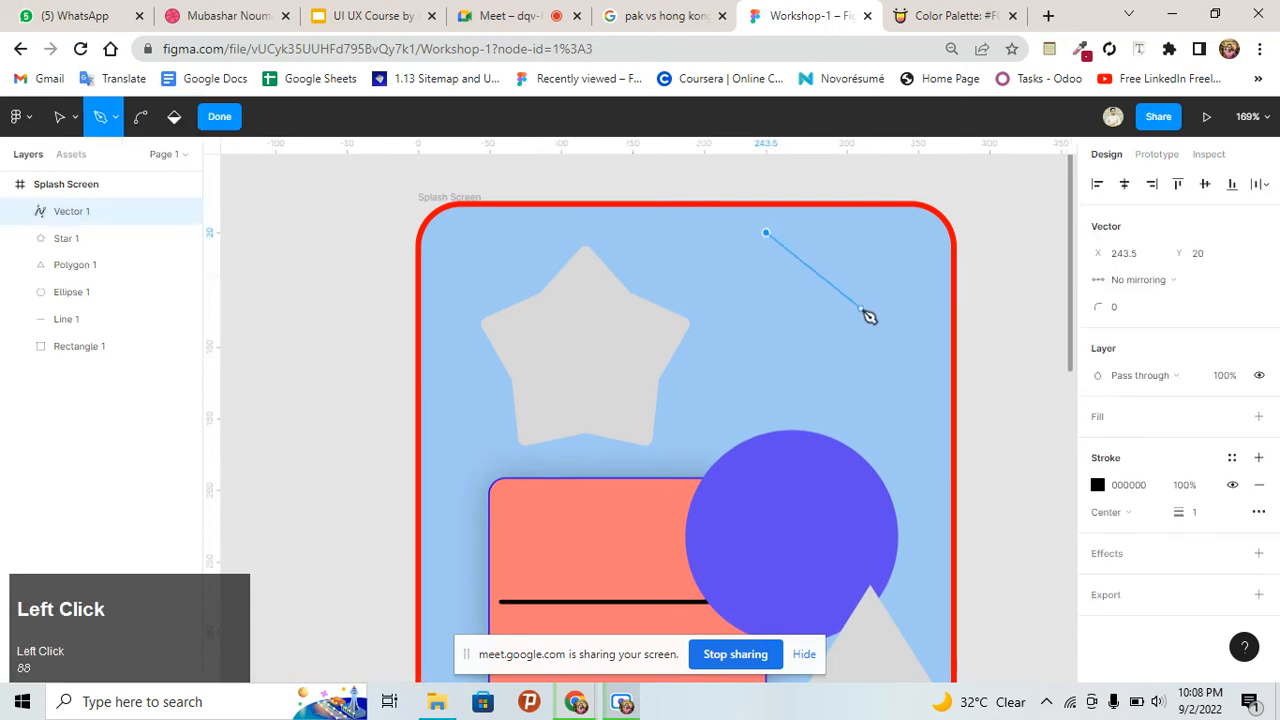
{"action": "left_click_drag", "start_coordinate": [861, 308], "coordinate": [869, 427]}
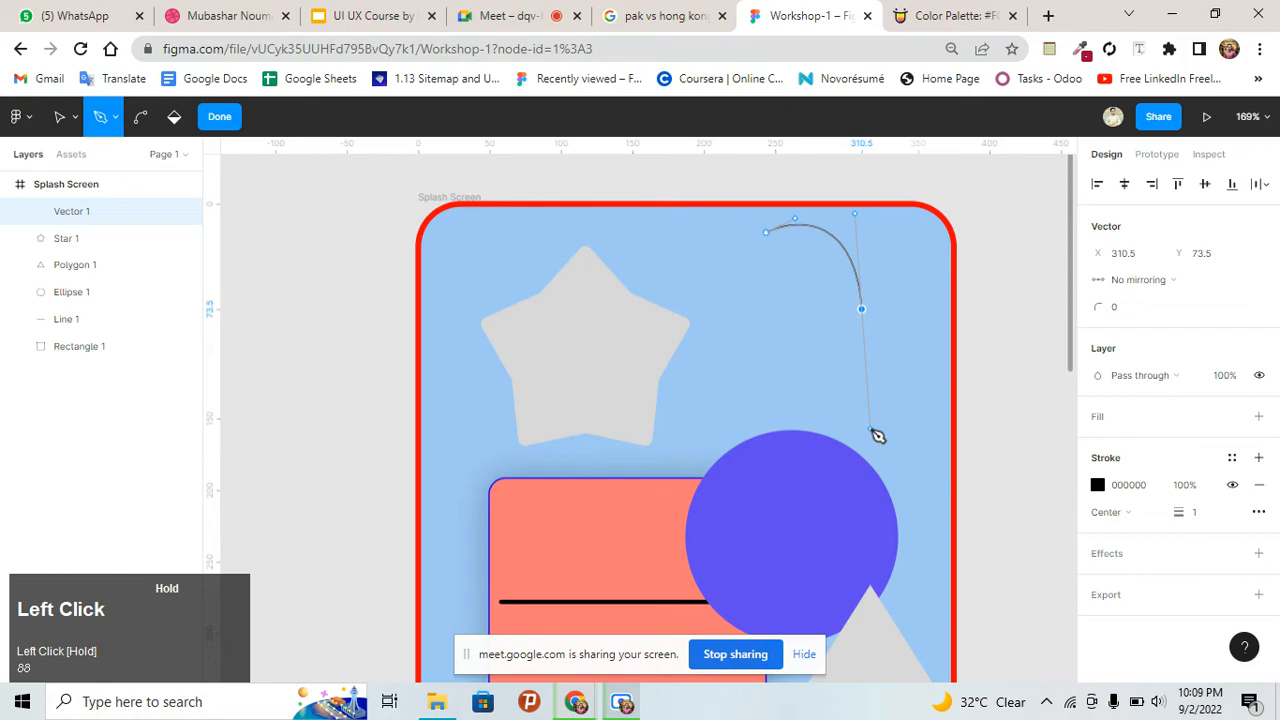
{"action": "mouse_move", "coordinate": [869, 427]}
{"action": "left_mouse_down"}
{"action": "mouse_move", "coordinate": [896, 345]}
{"action": "mouse_move", "coordinate": [872, 406]}
{"action": "left_mouse_up"}
{"action": "left_click_drag", "start_coordinate": [723, 354], "coordinate": [711, 498]}
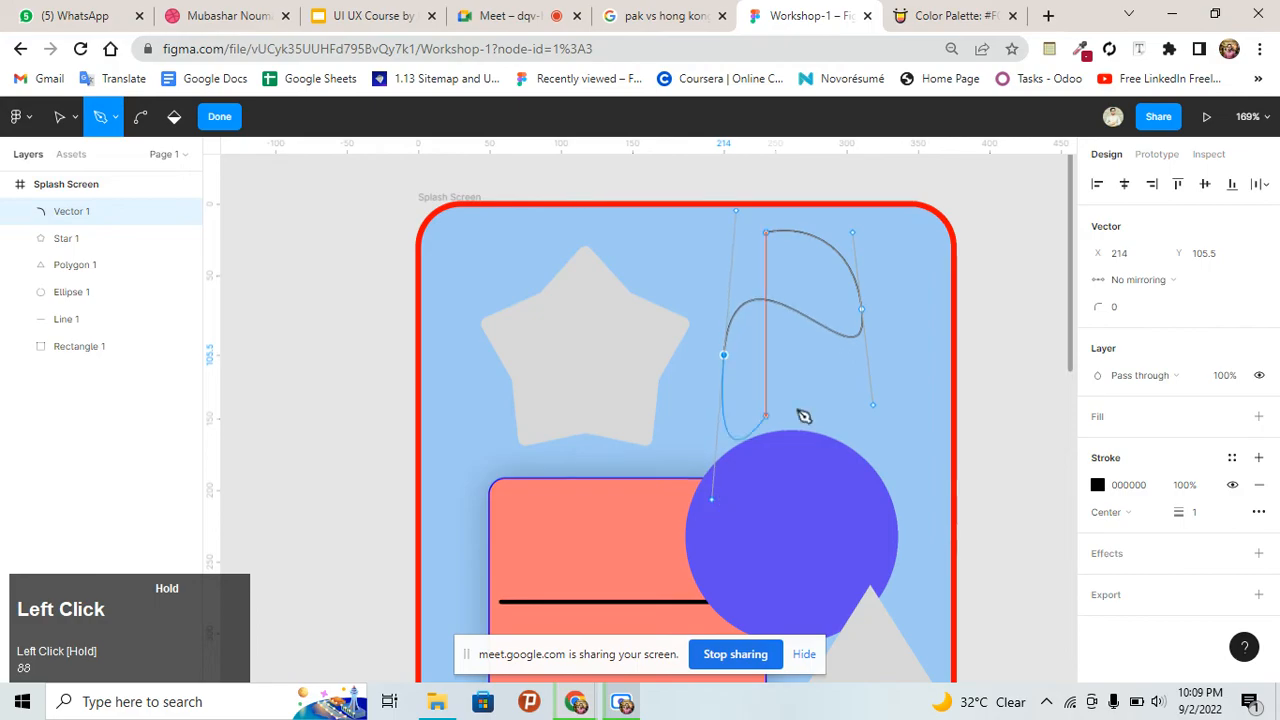
{"action": "left_click_drag", "start_coordinate": [841, 397], "coordinate": [902, 442]}
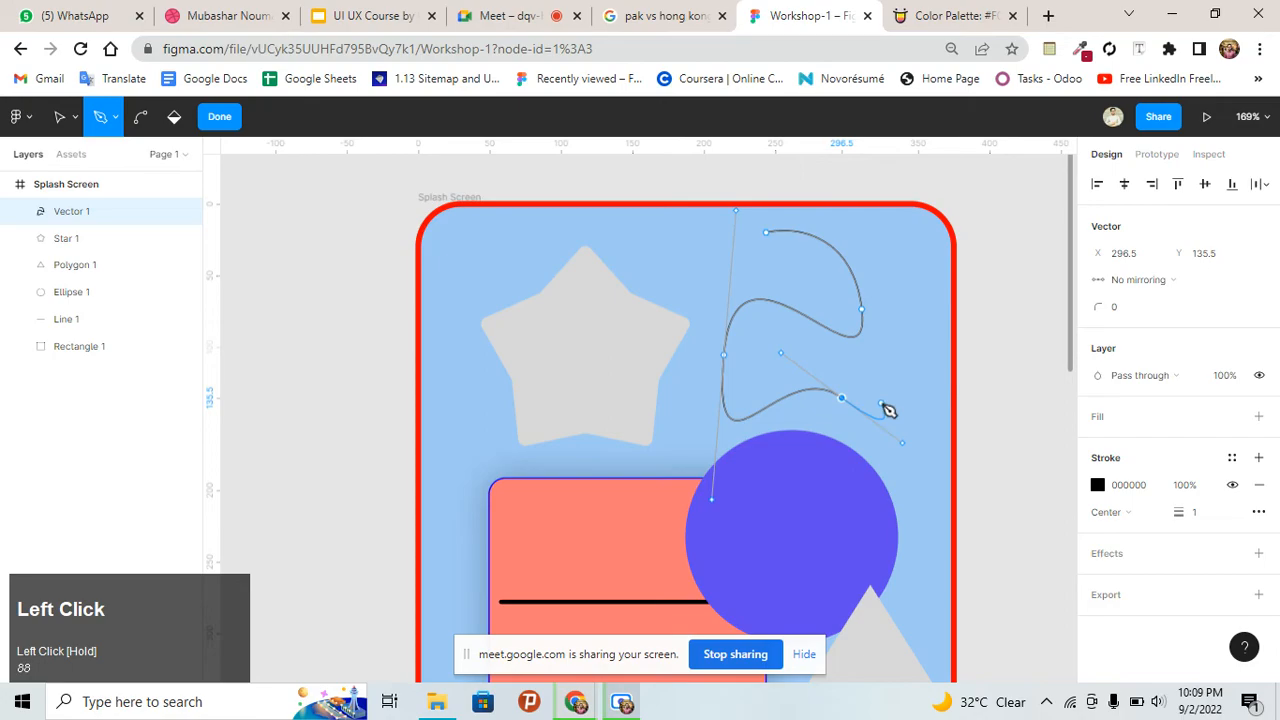
Remove the curve's last point, try adding one on its bend, and delete the whole path
{"action": "key", "text": "BackSpace"}
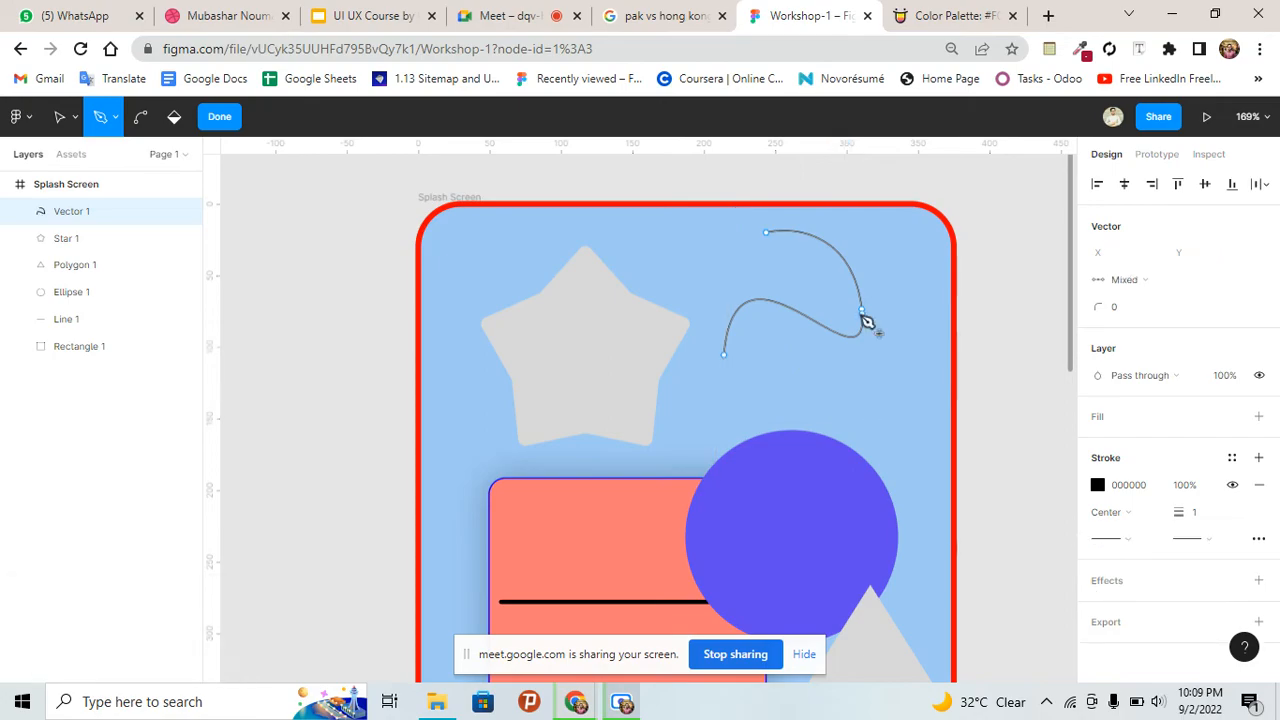
{"action": "left_click", "coordinate": [863, 318]}
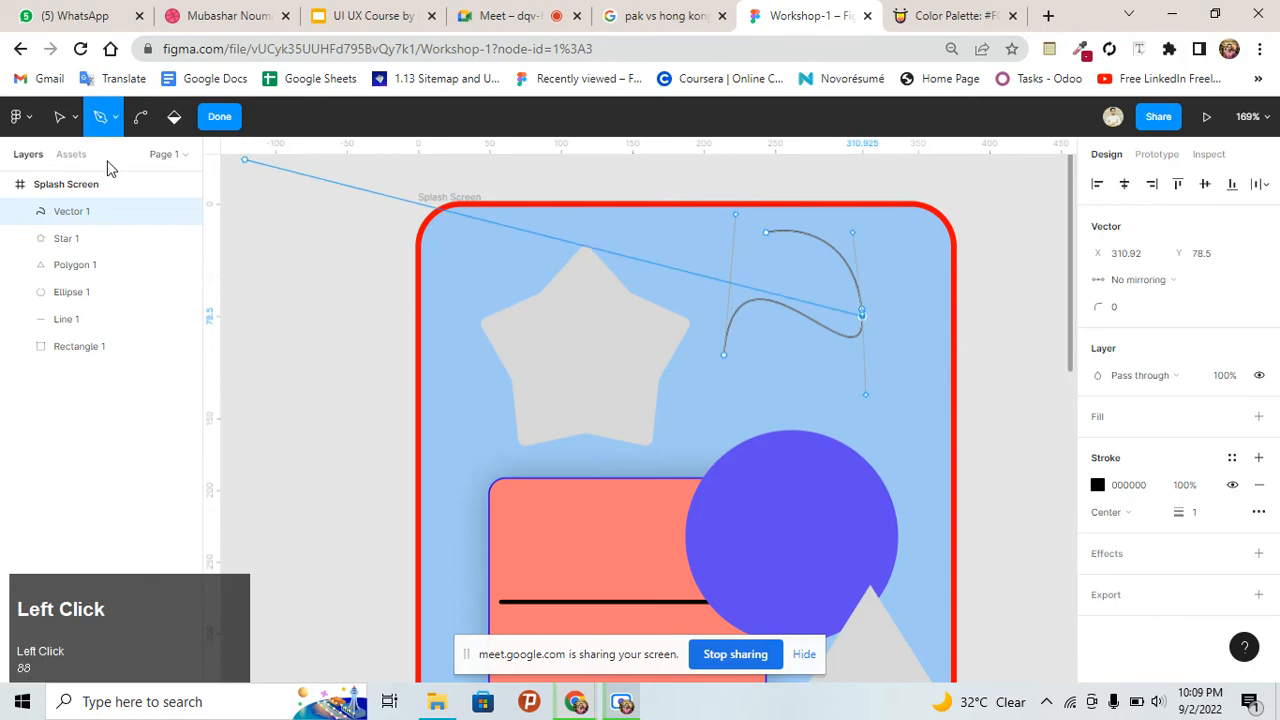
{"action": "left_click", "coordinate": [214, 122]}
{"action": "key", "text": "BackSpace"}
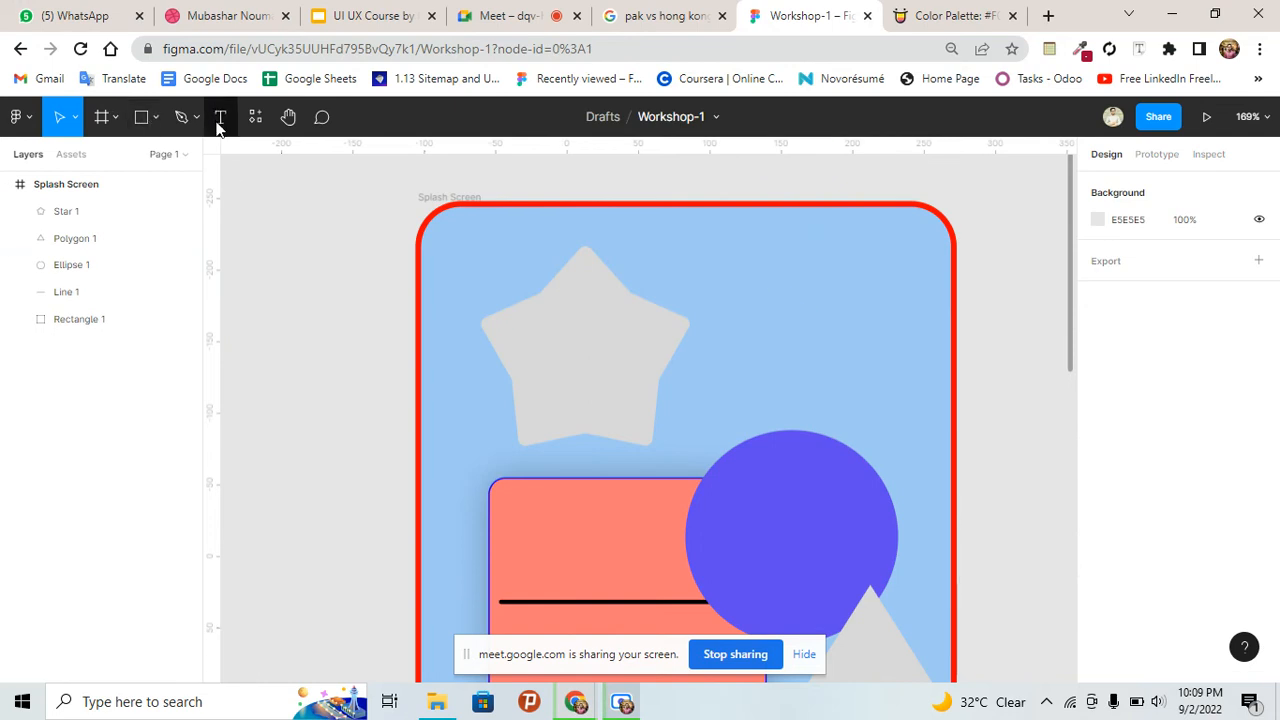
Draw a closed five-point shape with the Pen tool over the frame's upper-right corner, curving its inner edge from the top border to the right border
{"action": "left_click", "coordinate": [183, 119]}
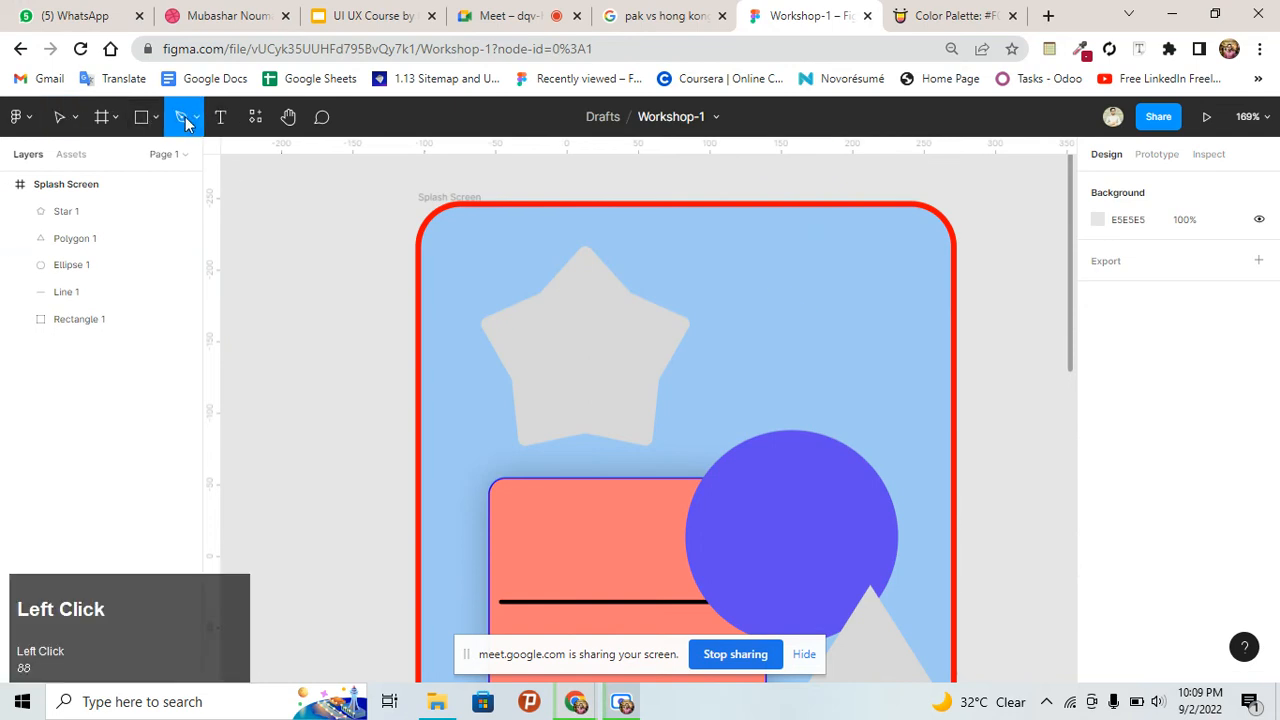
{"action": "left_click", "coordinate": [645, 203]}
{"action": "left_click_drag", "start_coordinate": [769, 338], "coordinate": [965, 472]}
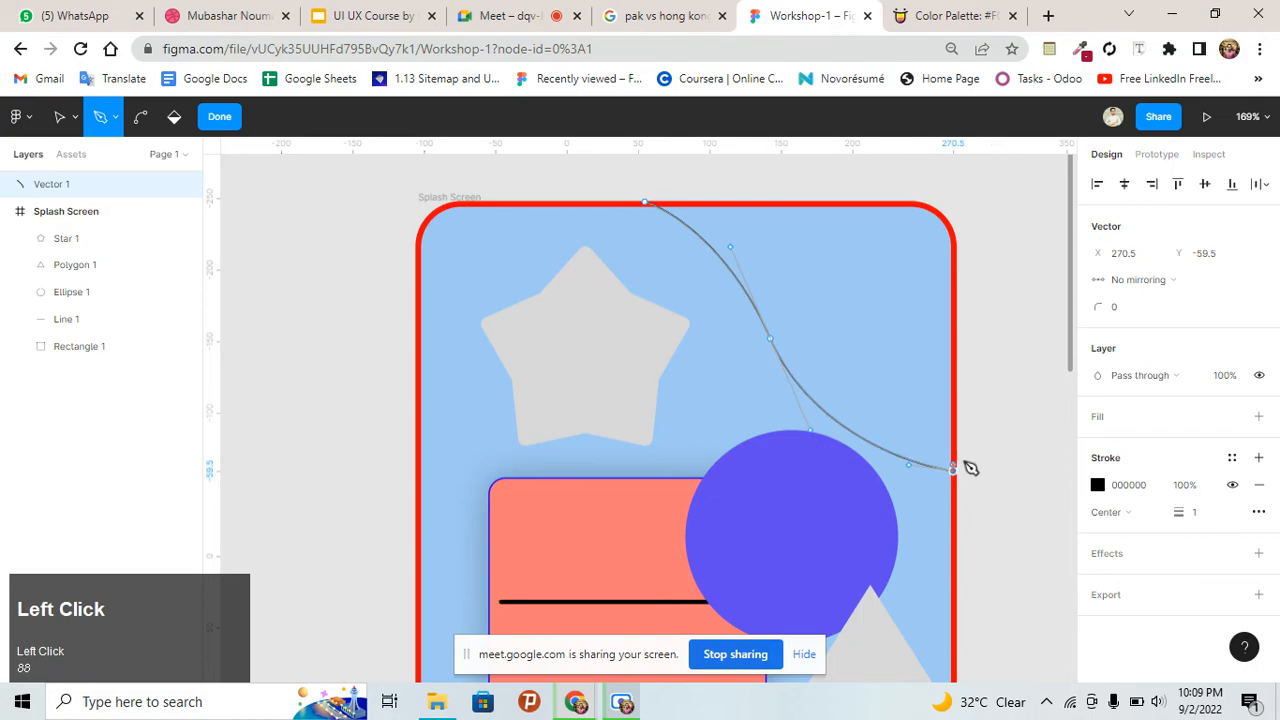
{"action": "left_click", "coordinate": [1013, 427]}
{"action": "left_click", "coordinate": [973, 193]}
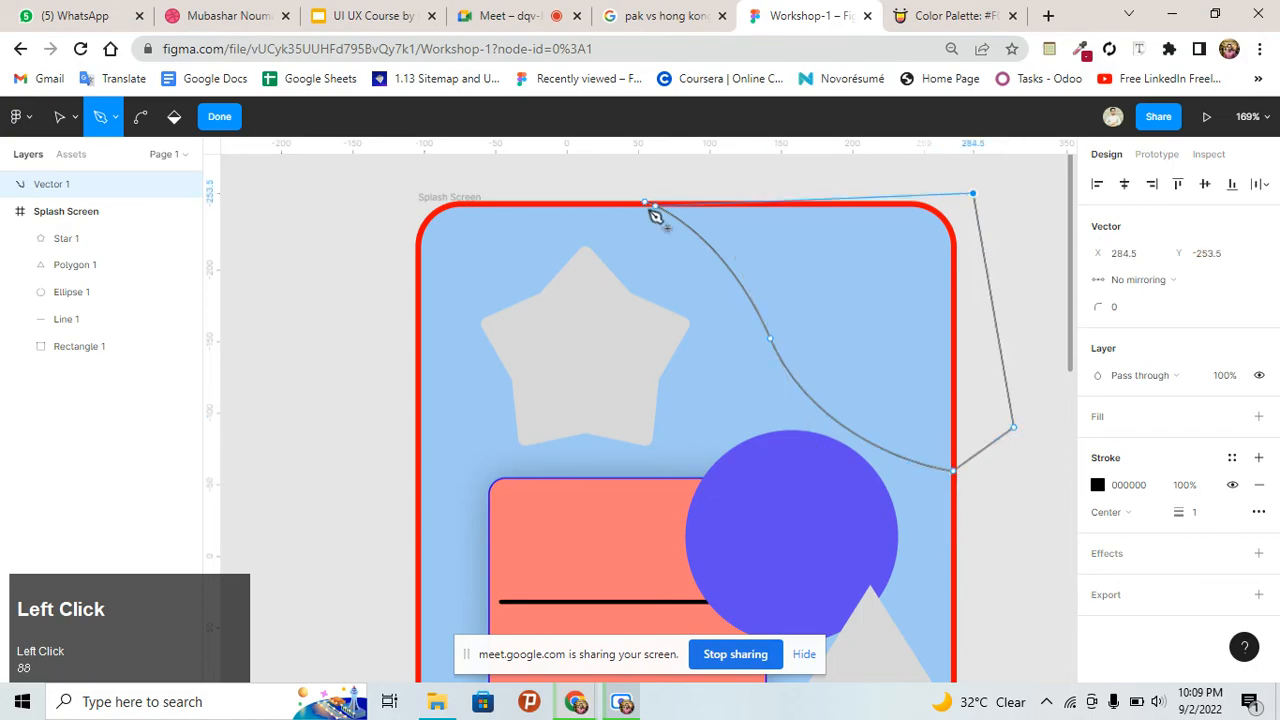
{"action": "left_click", "coordinate": [646, 203]}
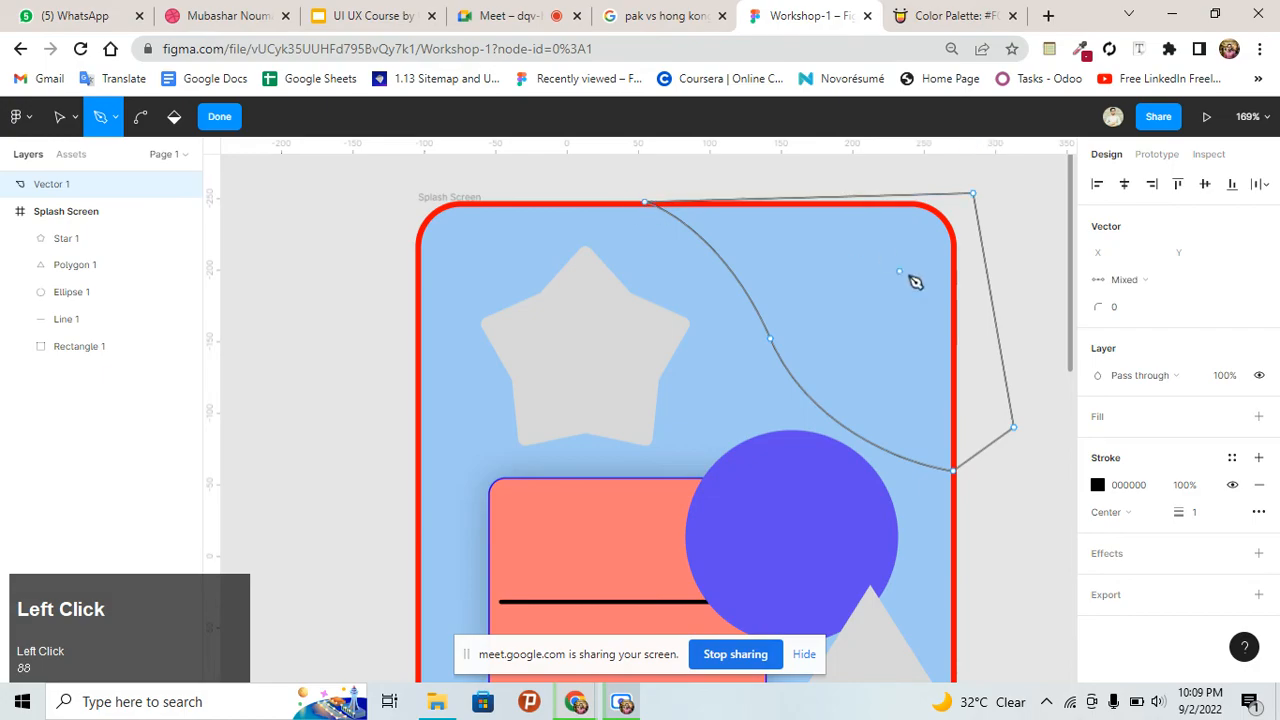
Change the pen-drawn shape's stroke colour to brownish red 845656
{"action": "left_click", "coordinate": [1097, 485]}
{"action": "left_click", "coordinate": [988, 346]}
{"action": "mouse_move", "coordinate": [939, 307]}
{"action": "left_mouse_down"}
{"action": "mouse_move", "coordinate": [916, 385]}
{"action": "mouse_move", "coordinate": [946, 360]}
{"action": "left_mouse_up"}
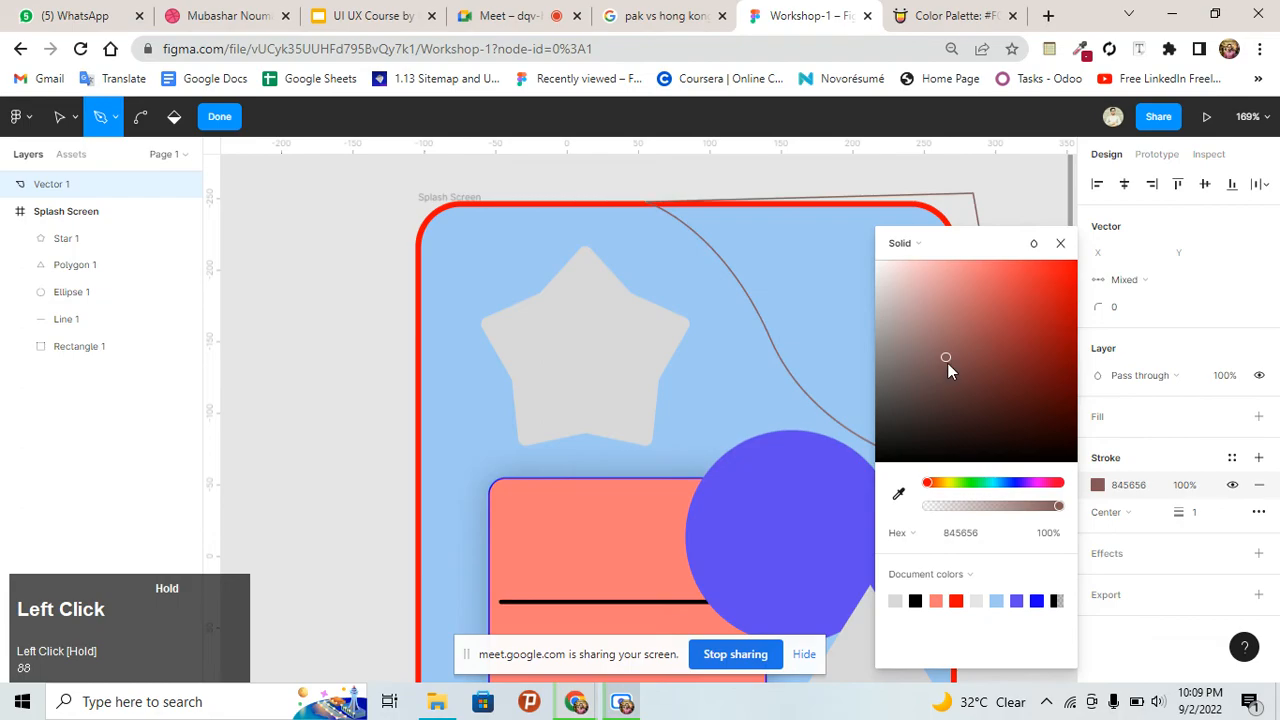
{"action": "left_click", "coordinate": [1222, 420]}
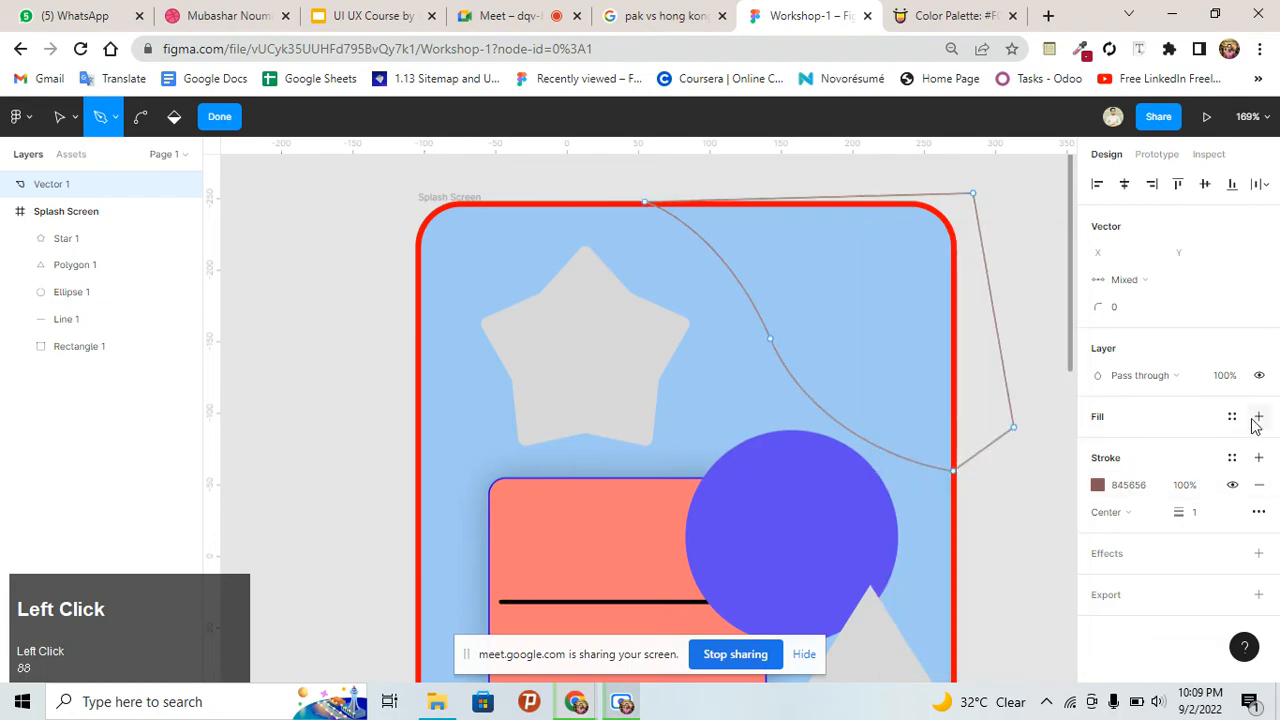
Add a fill to the pen-drawn shape and set it to salmon pink ED8585
{"action": "left_click", "coordinate": [1258, 417]}
{"action": "left_click", "coordinate": [1098, 443]}
{"action": "left_click_drag", "start_coordinate": [993, 309], "coordinate": [964, 276]}
{"action": "left_click", "coordinate": [1238, 368]}
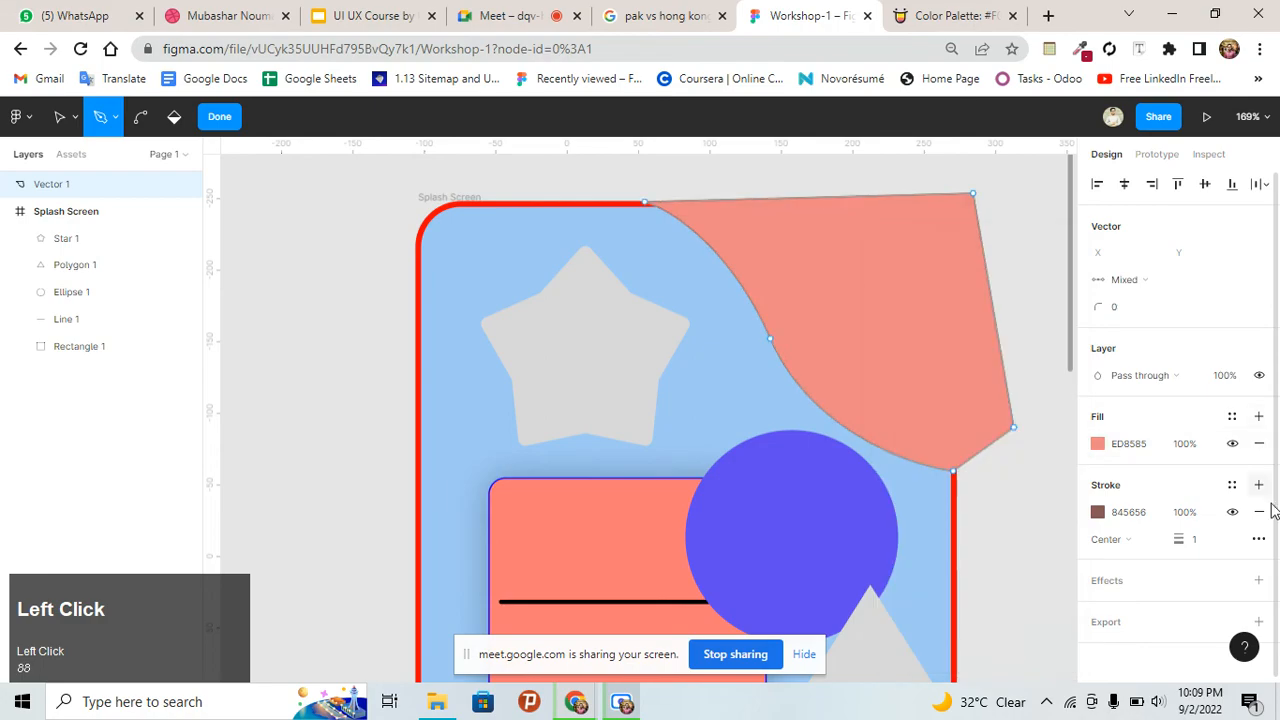
Remove the pen-drawn shape's stroke, undo the stray path drawn inside it, and leave path editing
{"action": "left_click", "coordinate": [1259, 511]}
{"action": "left_click_drag", "start_coordinate": [860, 338], "coordinate": [840, 360]}
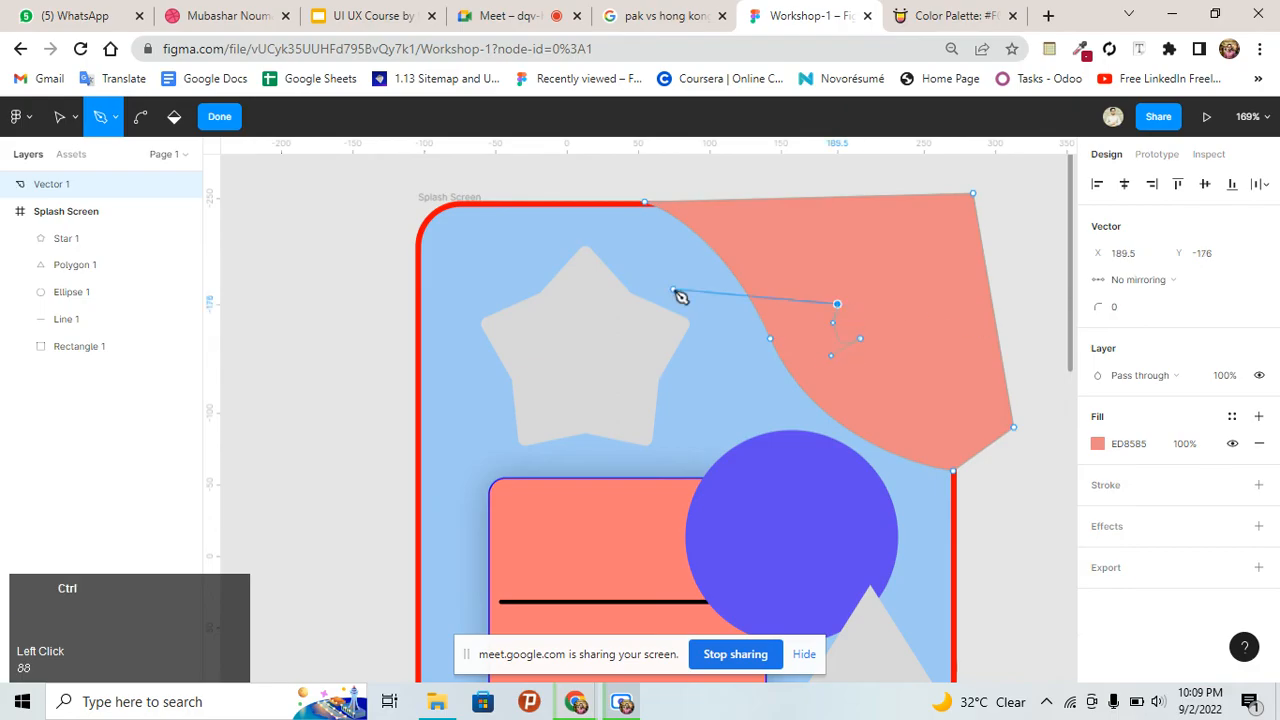
{"action": "key", "text": "ctrl+z"}
{"action": "left_click", "coordinate": [220, 116]}
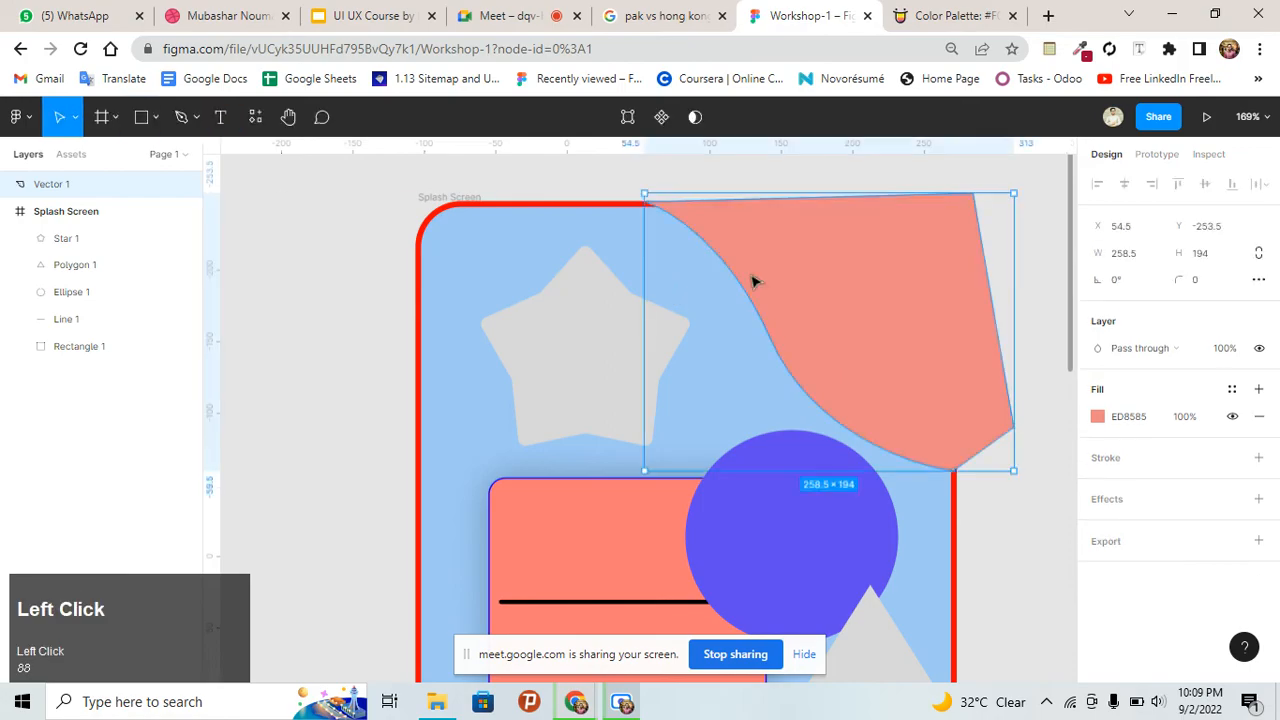
Move the pink pen-drawn shape around over the frame and delete it
{"action": "left_click_drag", "start_coordinate": [751, 277], "coordinate": [668, 338]}
{"action": "left_click_drag", "start_coordinate": [872, 357], "coordinate": [743, 333]}
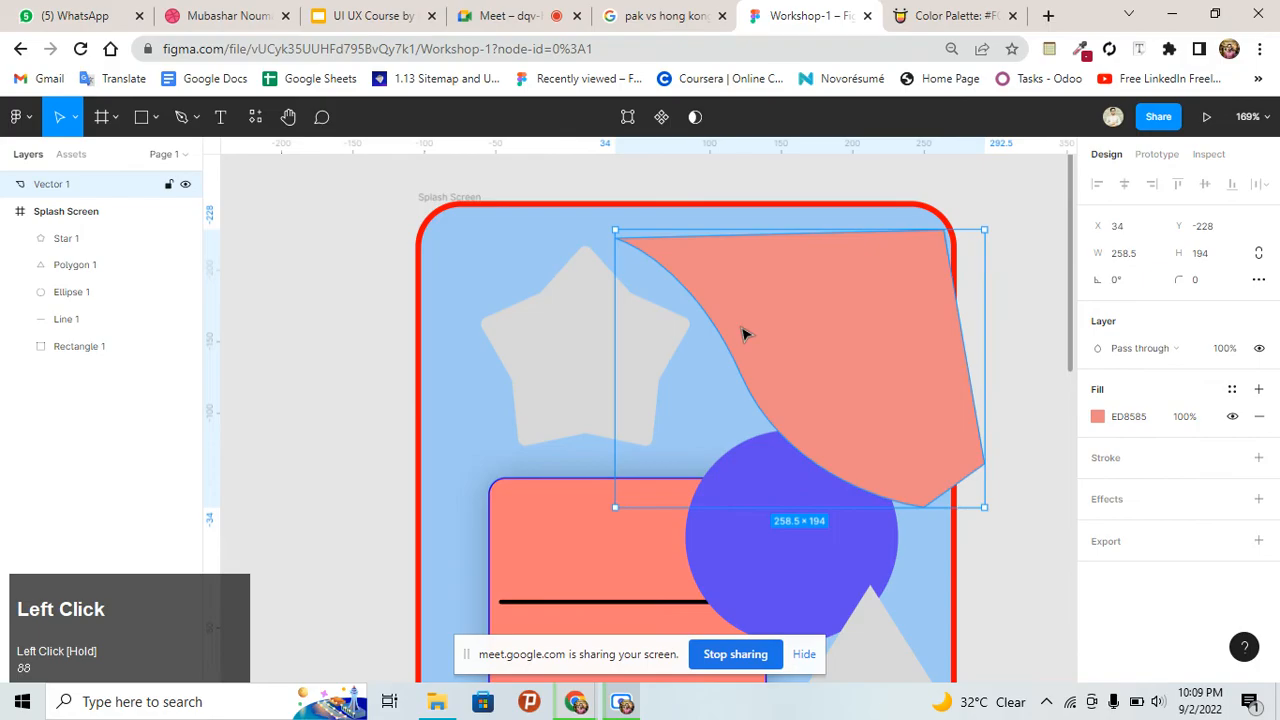
{"action": "key", "text": "Delete"}
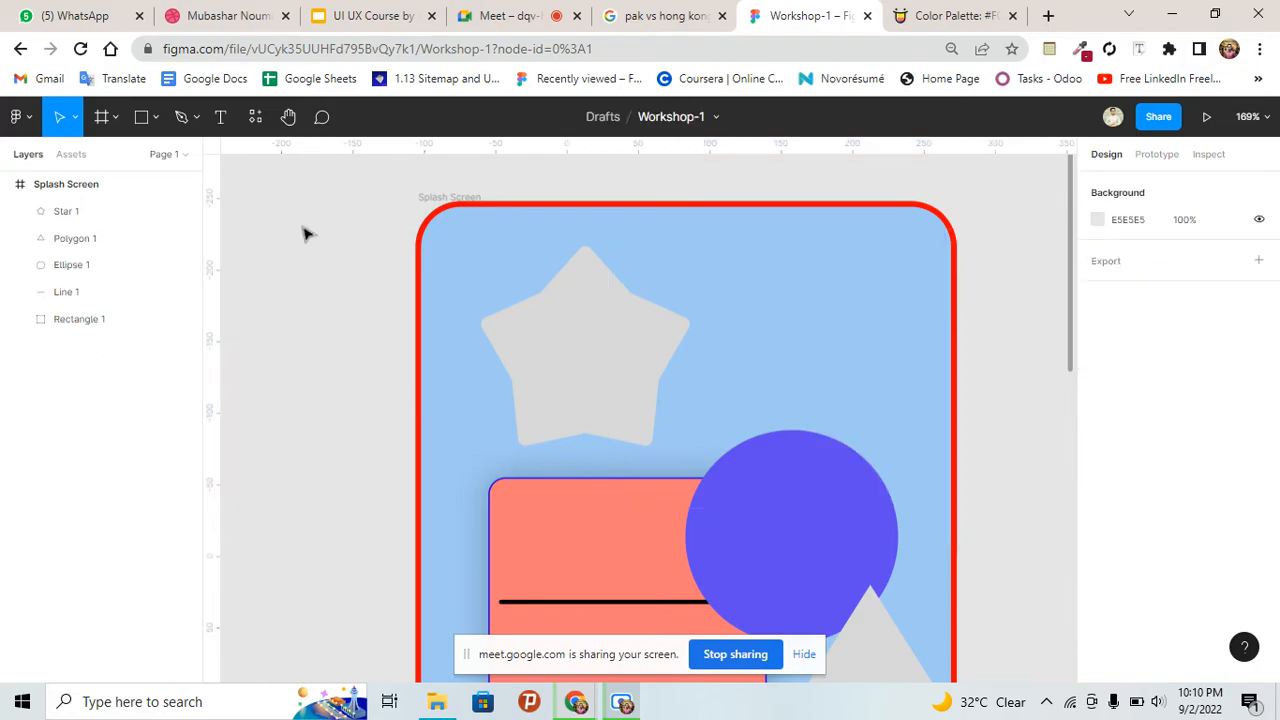
Add a text layer reading "dsdsfsddfs" in the empty area to the upper right of the star
{"action": "left_click", "coordinate": [219, 117]}
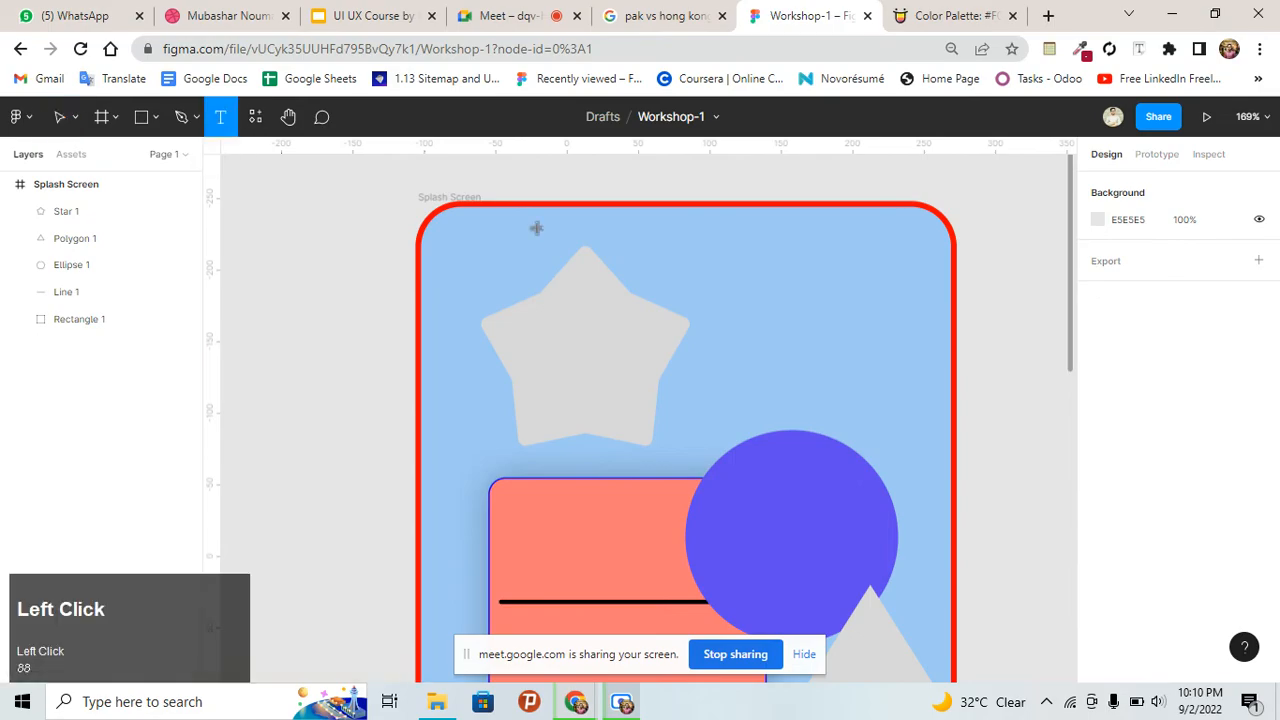
{"action": "left_click", "coordinate": [740, 235]}
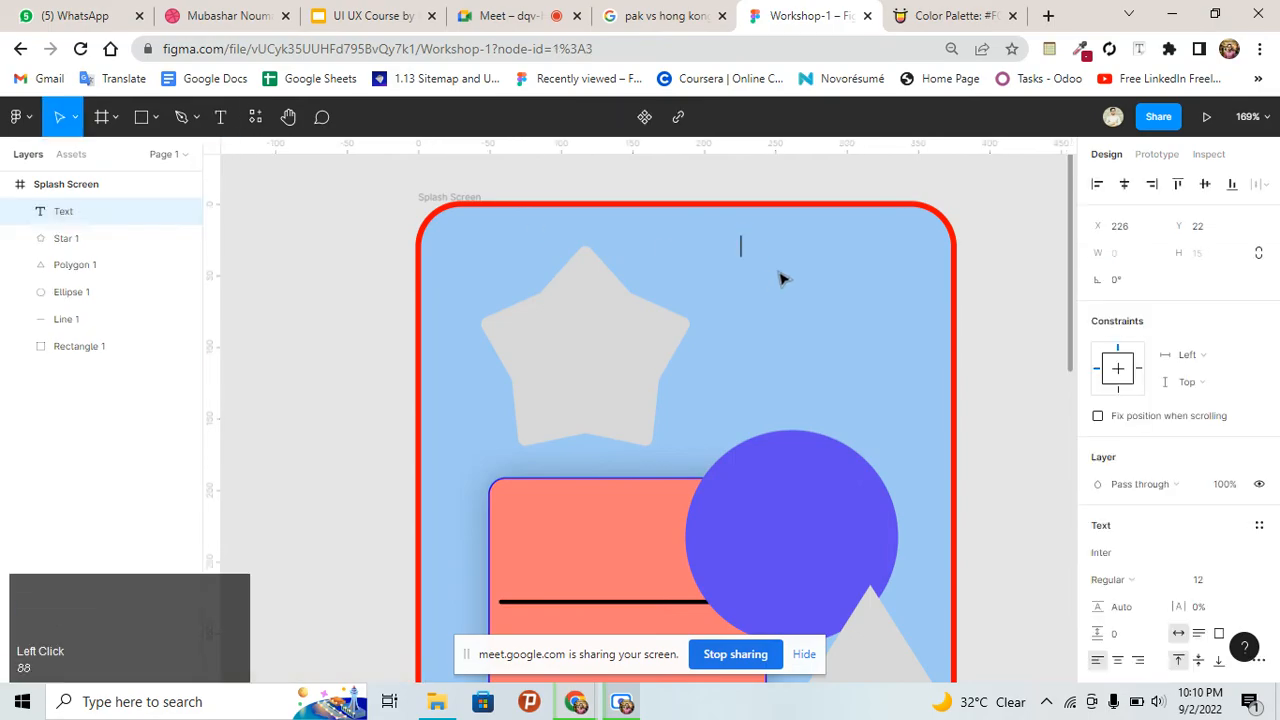
{"action": "type", "text": "ds"}
{"action": "key", "text": "Escape"}
{"action": "type", "text": "dsfsddfs"}
Change the text's font family to Roboto
{"action": "scroll", "coordinate": [1192, 425], "scroll_direction": "down", "scroll_amount": 3}
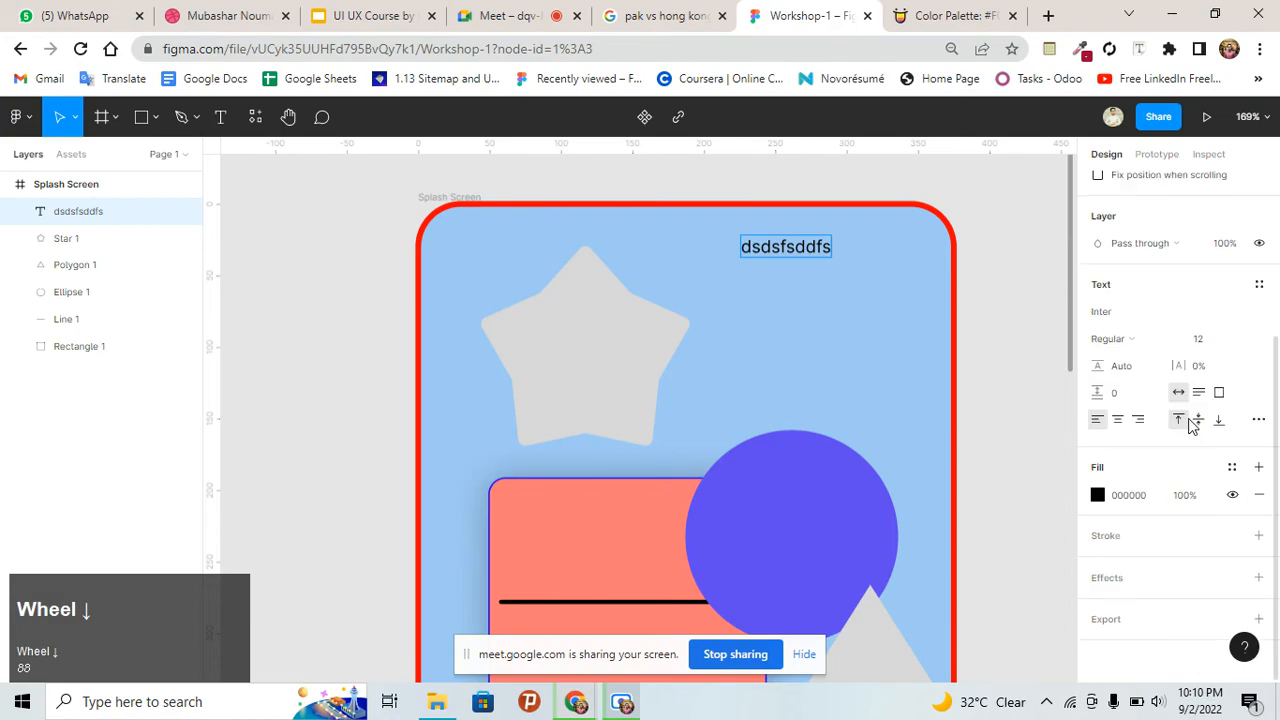
{"action": "left_click", "coordinate": [1134, 320]}
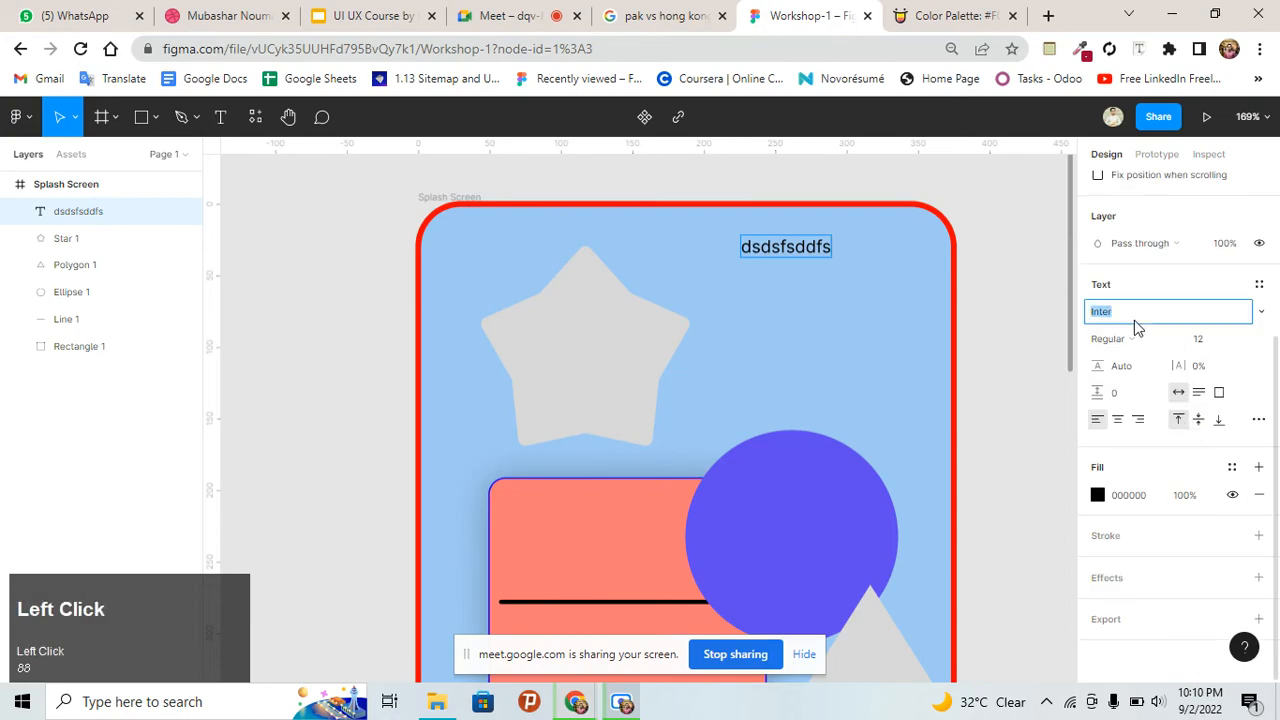
{"action": "type", "text": "Robo"}
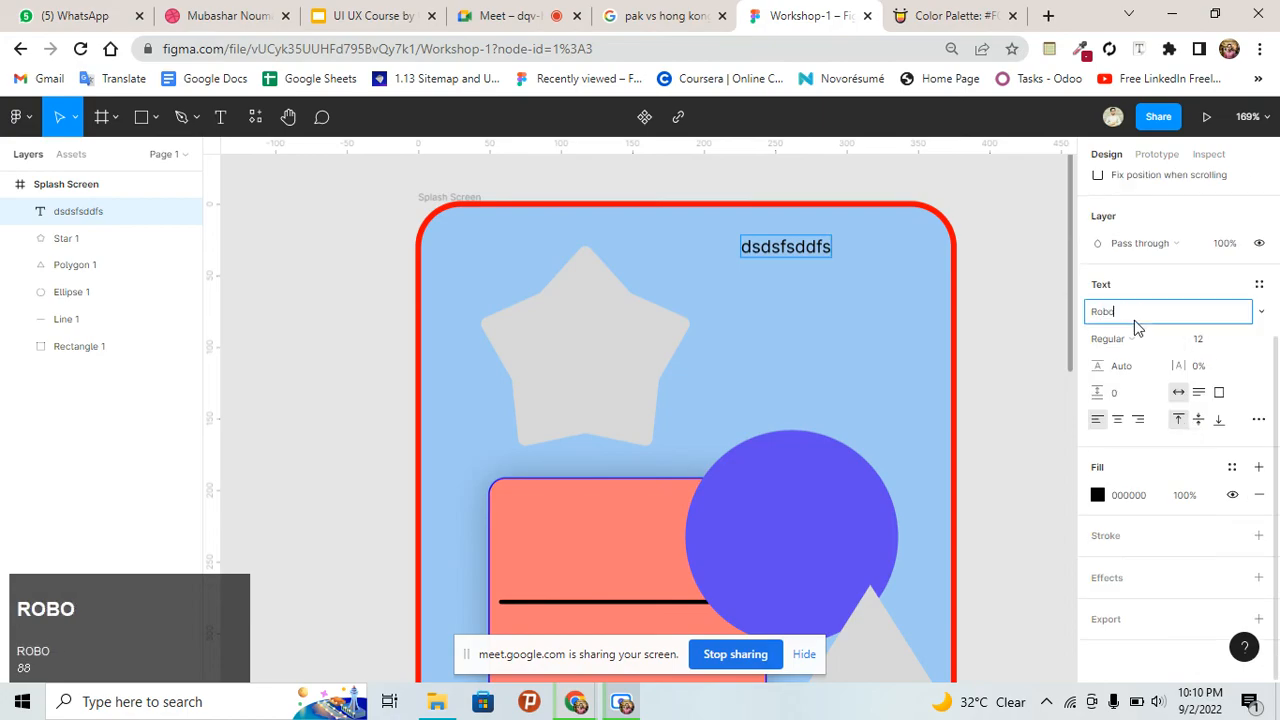
{"action": "type", "text": "to"}
{"action": "key", "text": "Return"}
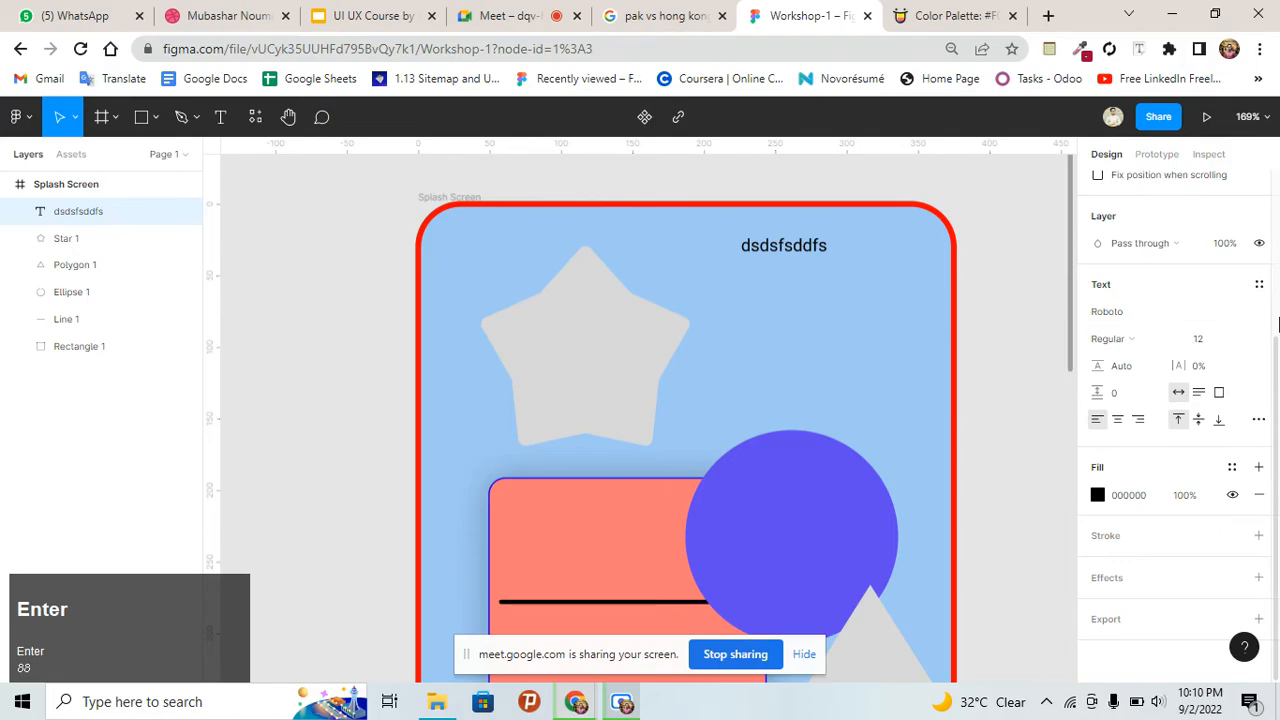
Try the Light and Medium weights on the text and set it to ExtraBold
{"action": "left_click", "coordinate": [1130, 345]}
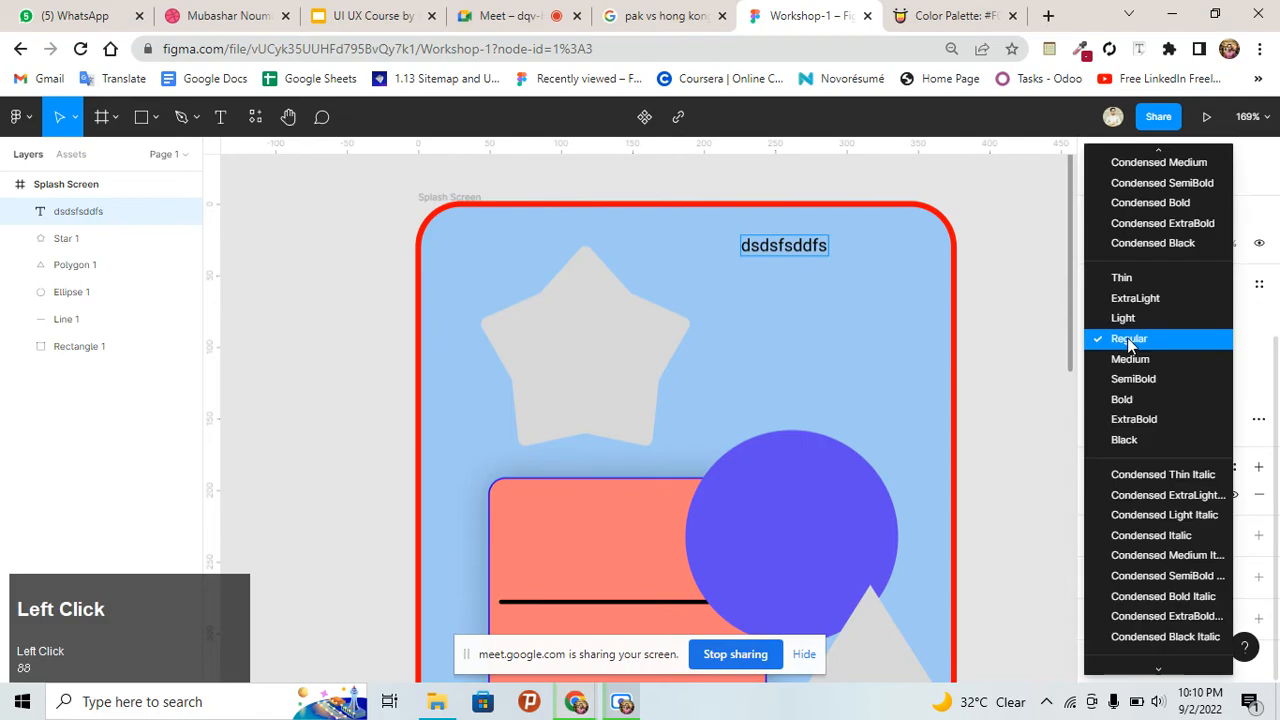
{"action": "left_click", "coordinate": [1133, 314]}
{"action": "left_click", "coordinate": [1135, 345]}
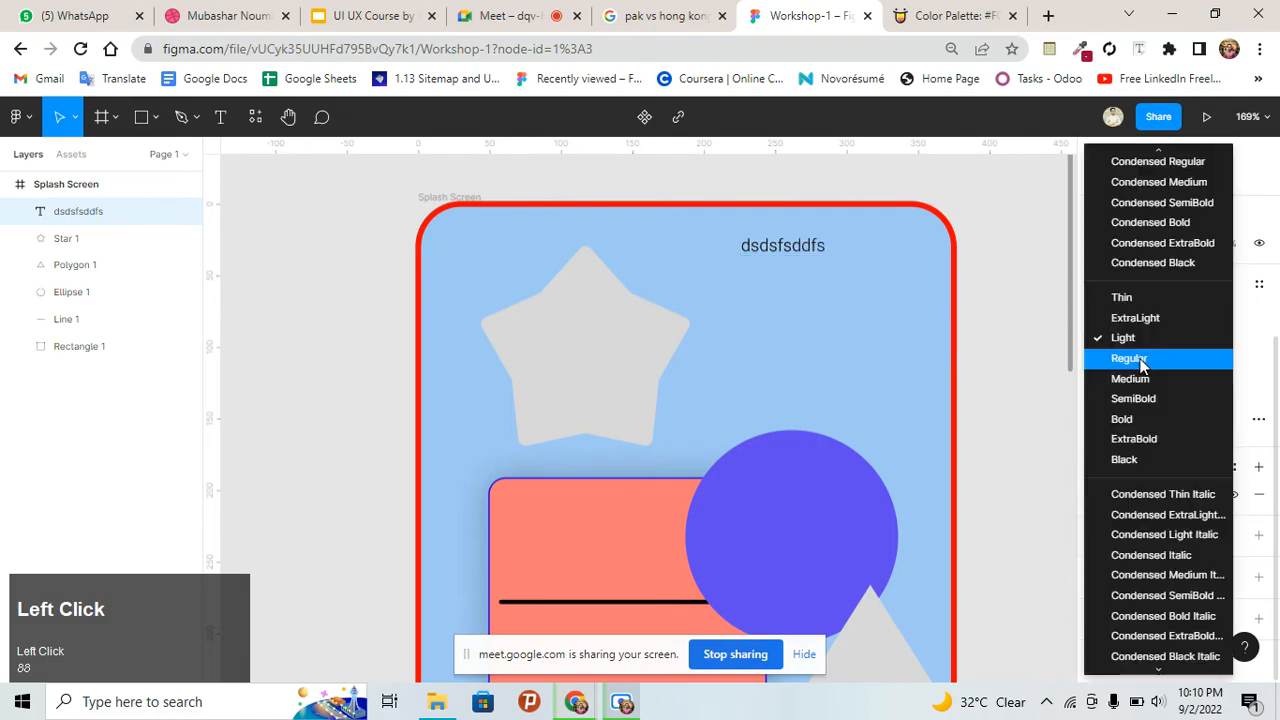
{"action": "left_click", "coordinate": [1130, 378]}
{"action": "left_click", "coordinate": [1125, 336]}
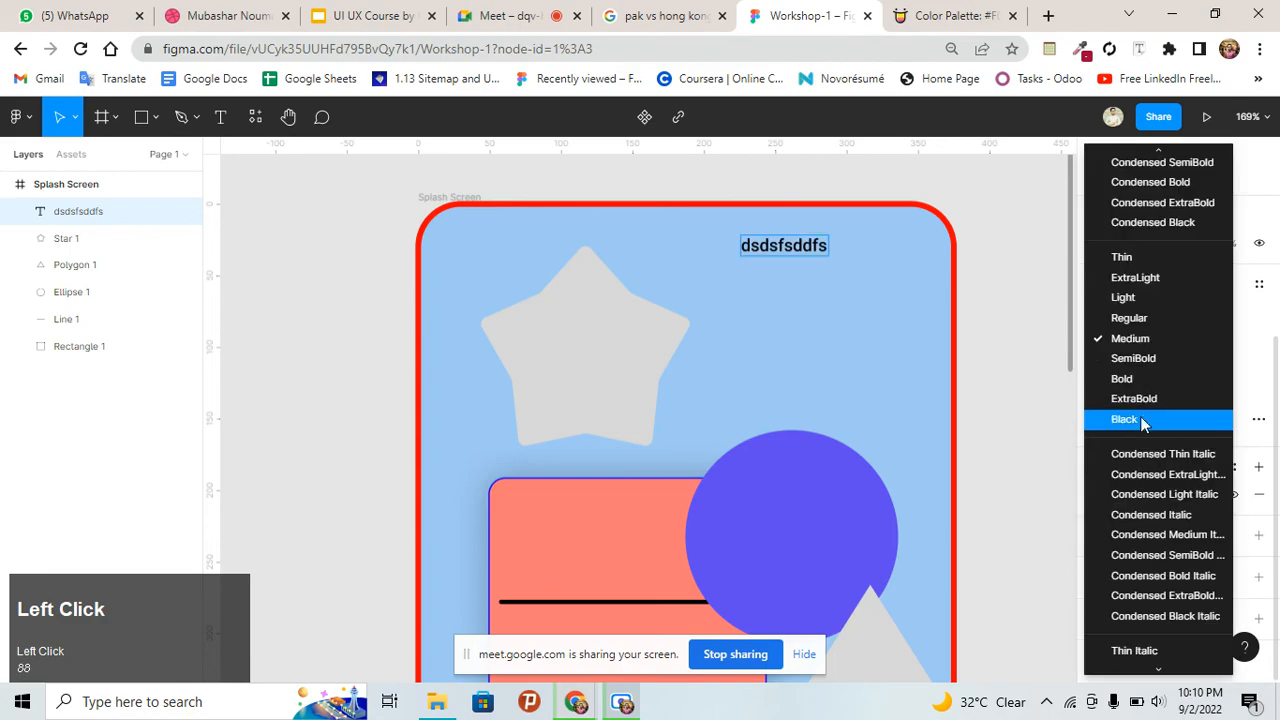
{"action": "left_click", "coordinate": [1139, 398]}
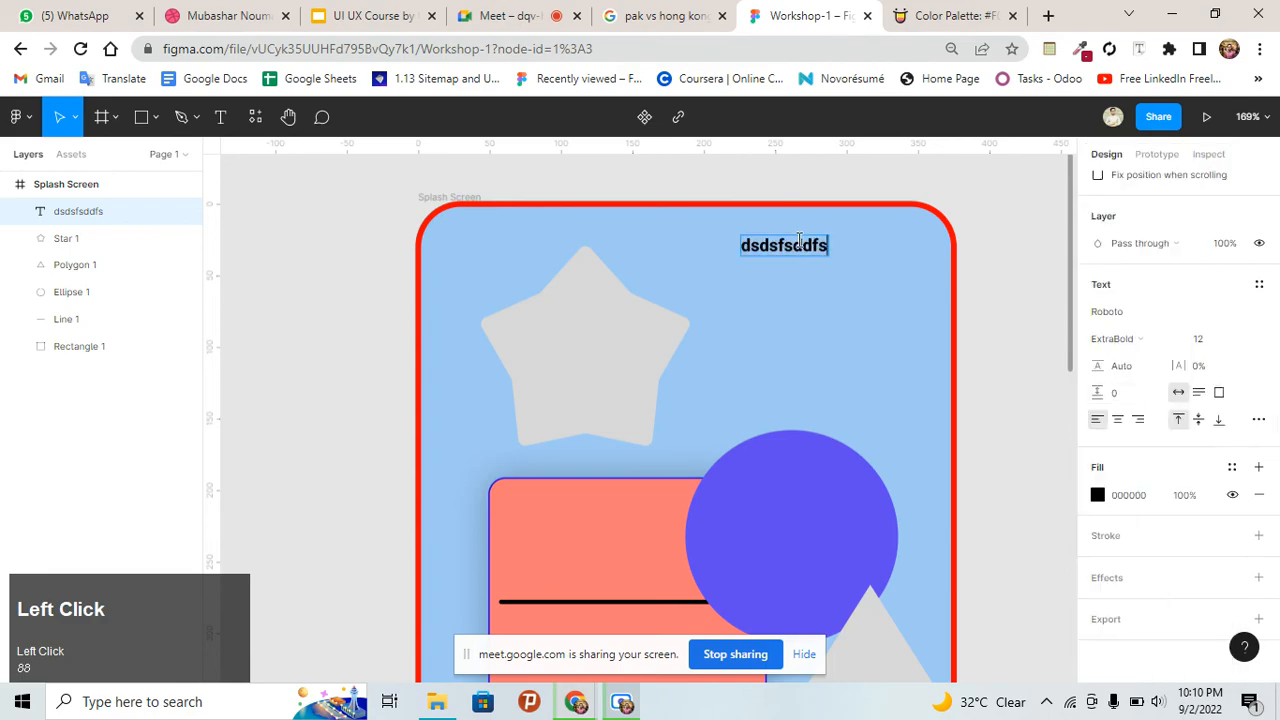
{"action": "left_click", "coordinate": [1250, 340]}
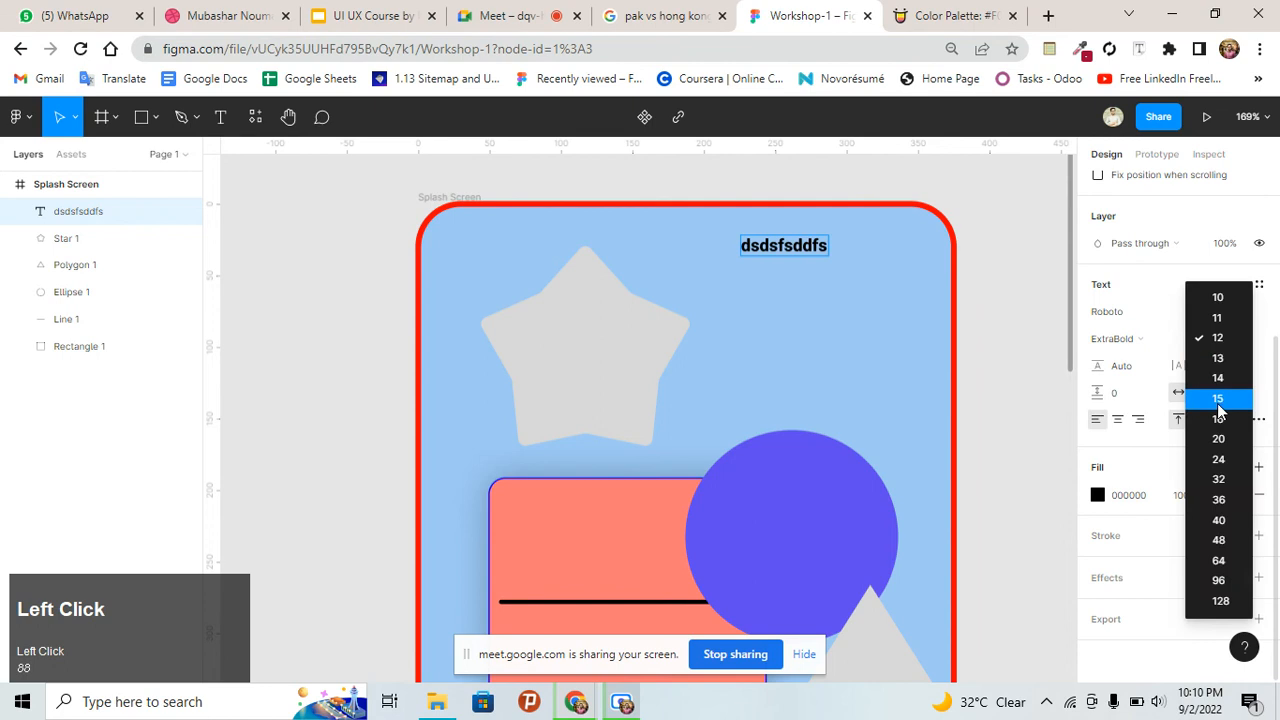
{"action": "double_click", "coordinate": [803, 246]}
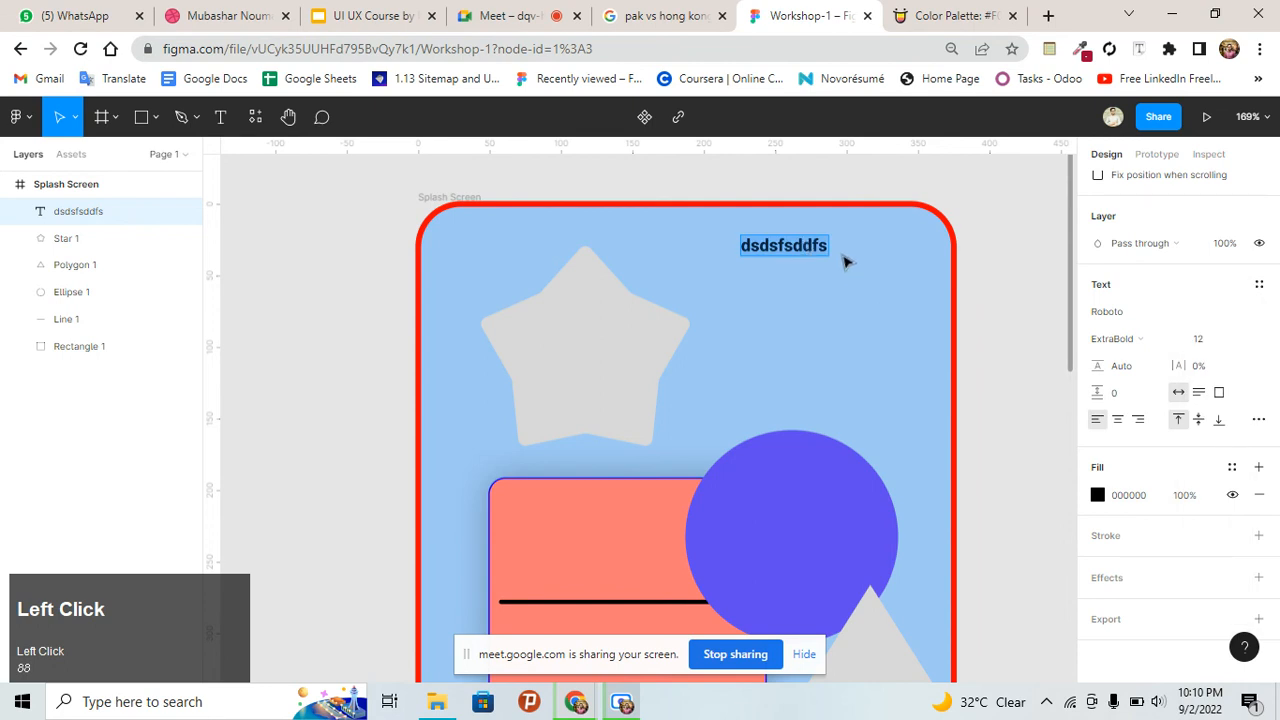
{"action": "left_click_drag", "start_coordinate": [843, 261], "coordinate": [821, 258]}
{"action": "left_click", "coordinate": [851, 286]}
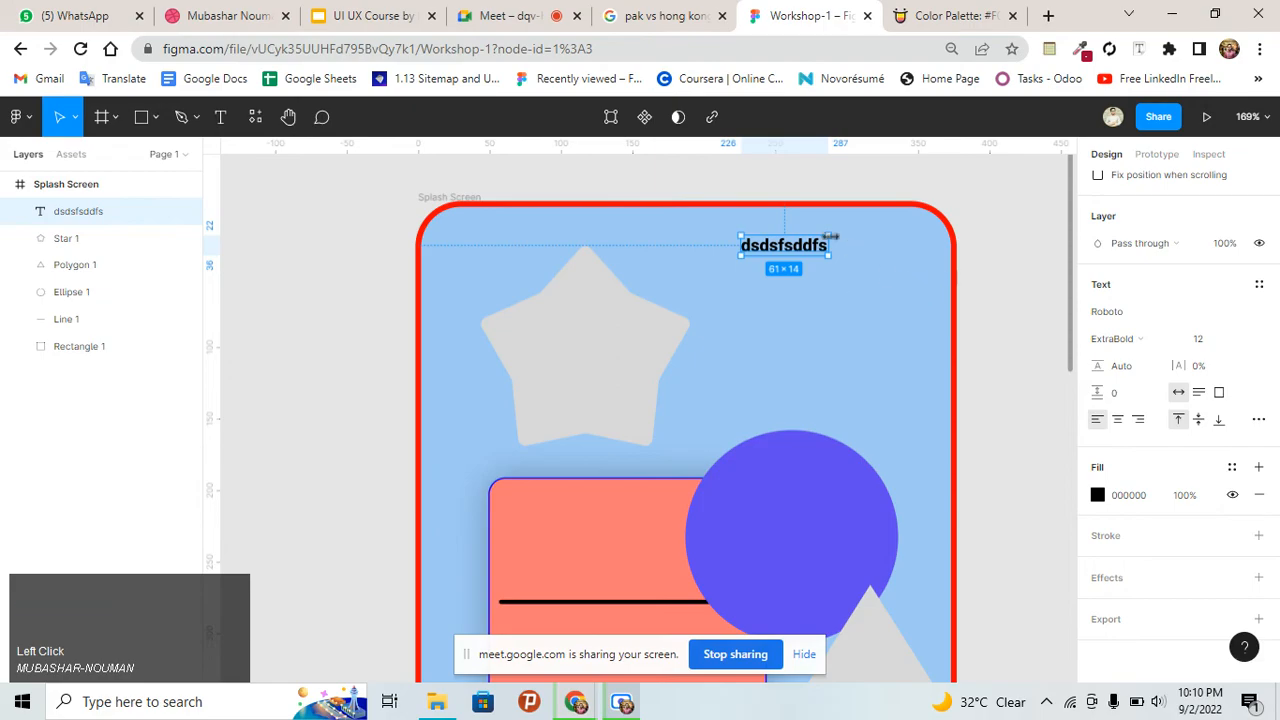
Resize the text box to about 104 × 78, then try auto width and auto height before setting it to fixed size
{"action": "left_click_drag", "start_coordinate": [769, 251], "coordinate": [897, 354]}
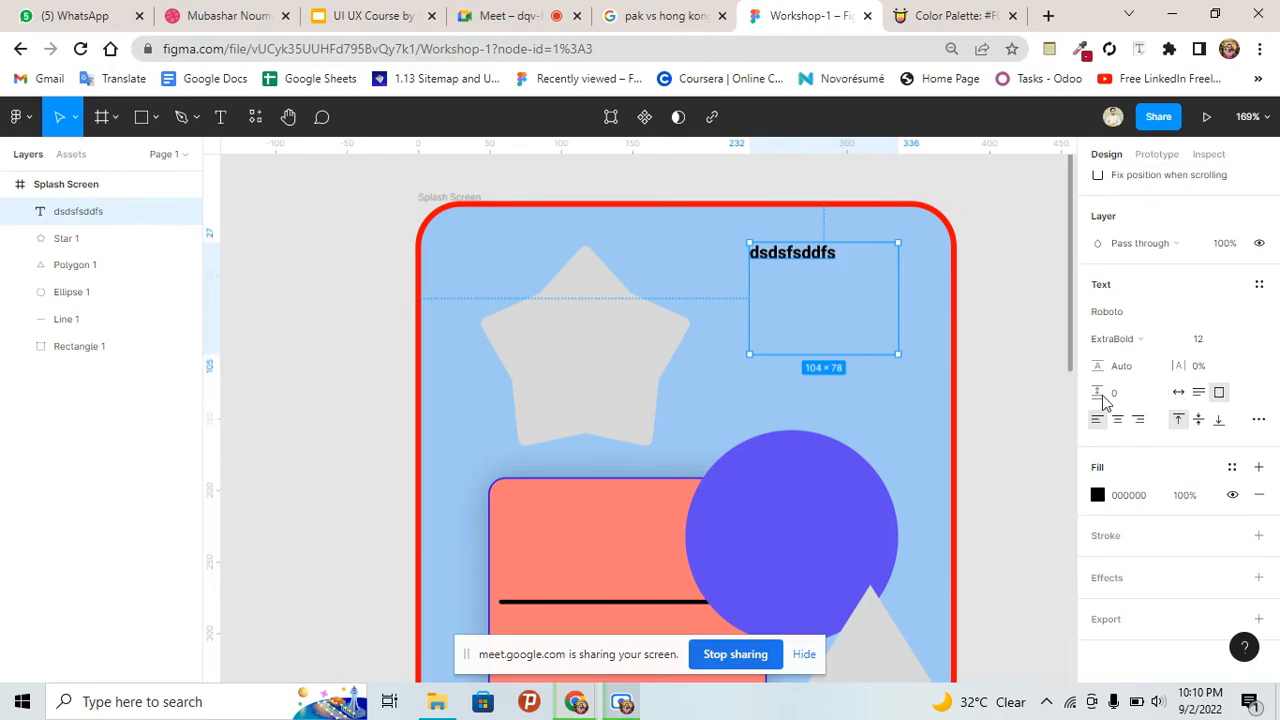
{"action": "left_click", "coordinate": [1178, 392]}
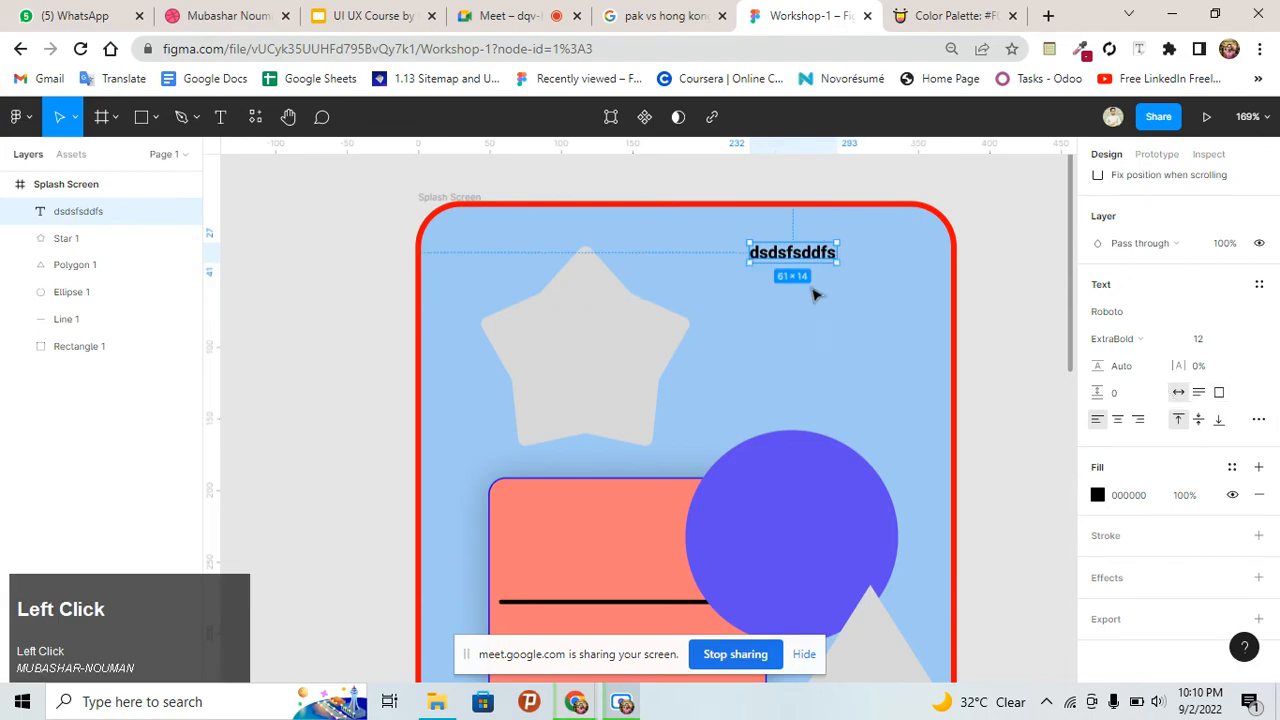
{"action": "left_click", "coordinate": [1199, 394]}
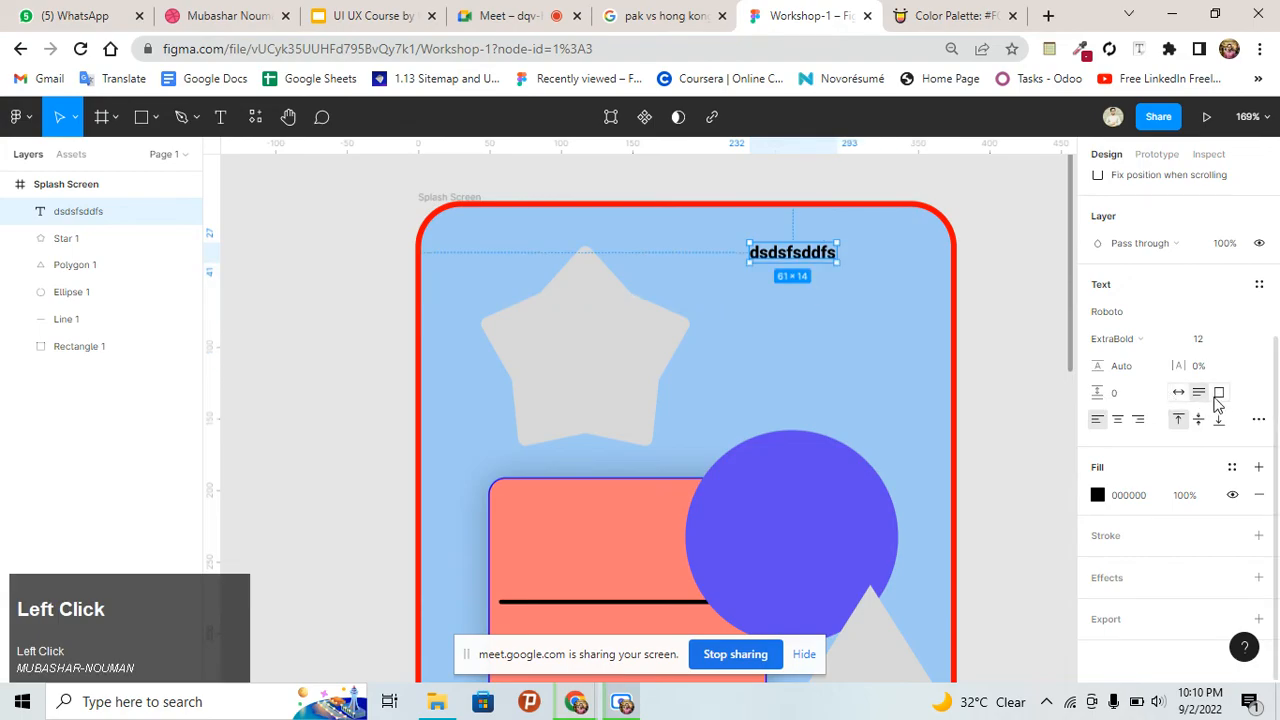
{"action": "left_click", "coordinate": [1218, 398]}
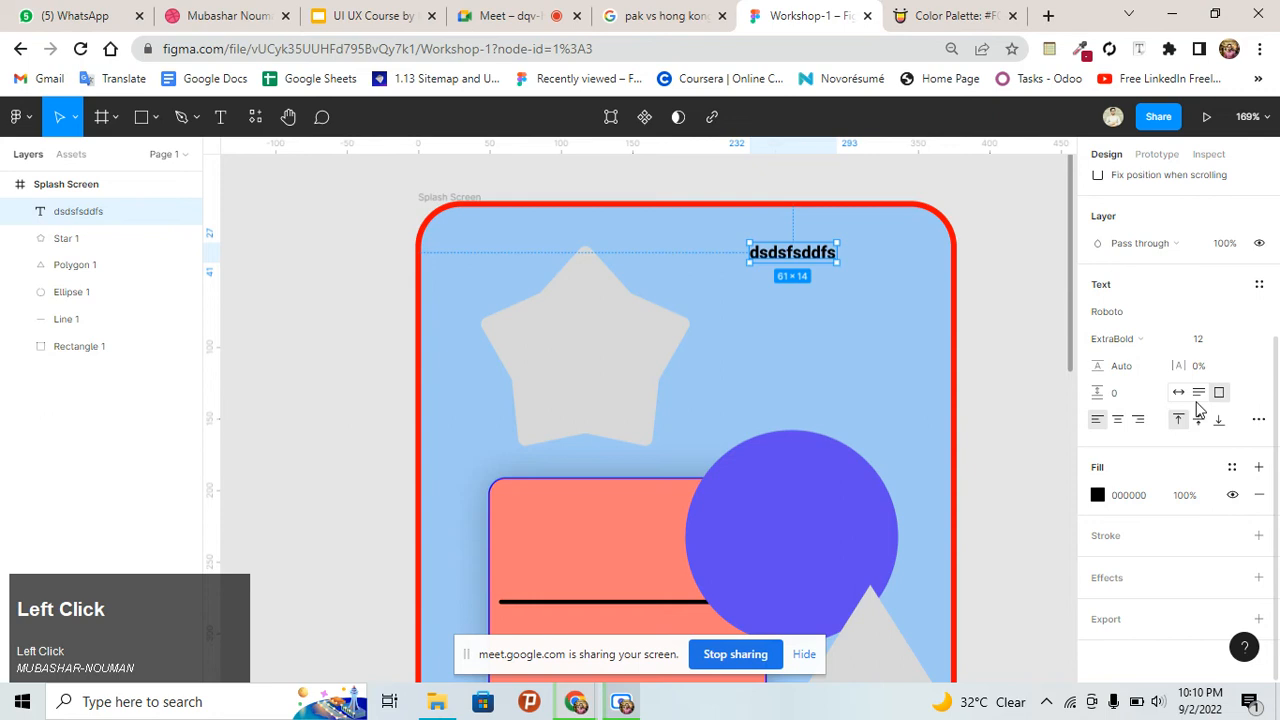
Set the text's font size to 15, raise it gradually to 30, and bring it down to 14
{"action": "left_click", "coordinate": [1240, 338]}
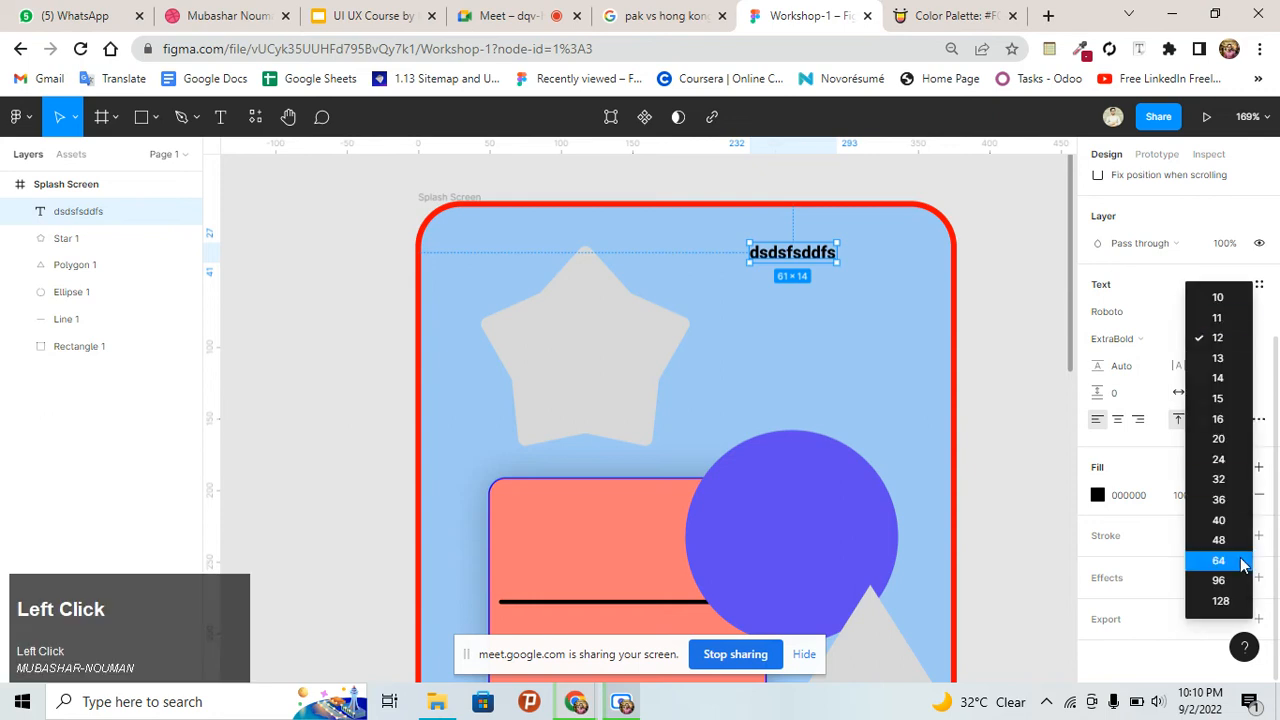
{"action": "left_click", "coordinate": [1232, 398]}
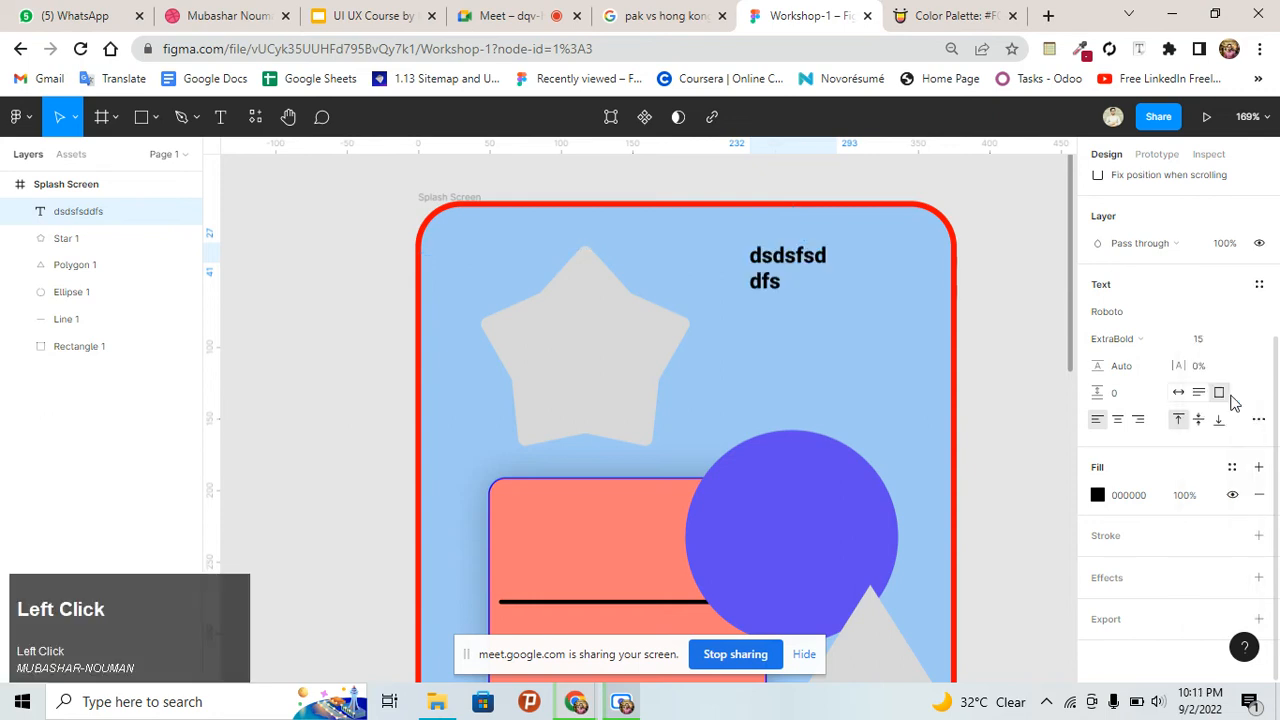
{"action": "left_click", "coordinate": [1201, 341]}
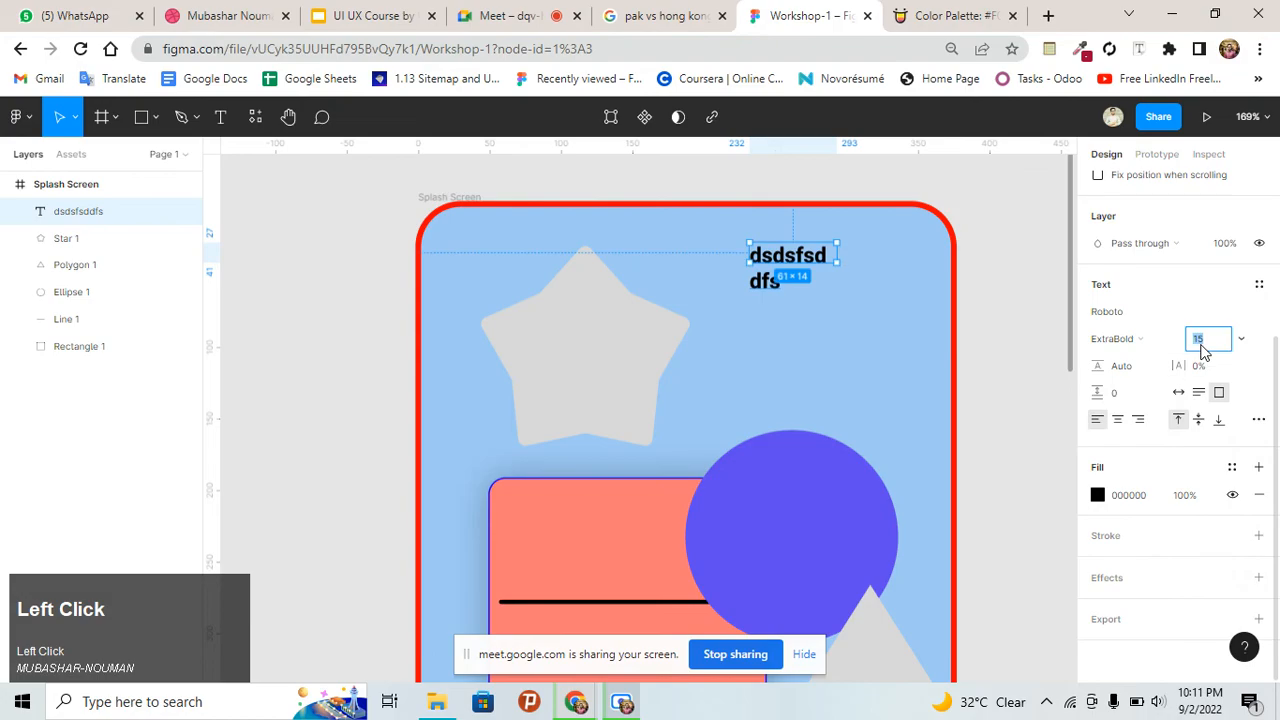
{"action": "key", "text": "Up"}
{"action": "key", "text": "Up"}
{"action": "key", "text": "Up"}
{"action": "key", "text": "Up"}
{"action": "key", "text": "Up"}
{"action": "key", "text": "Up"}
{"action": "key", "text": "Up"}
{"action": "key", "text": "Up"}
{"action": "key", "text": "Up"}
{"action": "key", "text": "Up"}
{"action": "key", "text": "Up"}
{"action": "key", "text": "Up"}
{"action": "key", "text": "Up"}
{"action": "key", "text": "Up"}
{"action": "key", "text": "Up"}
{"action": "key", "text": "Down"}
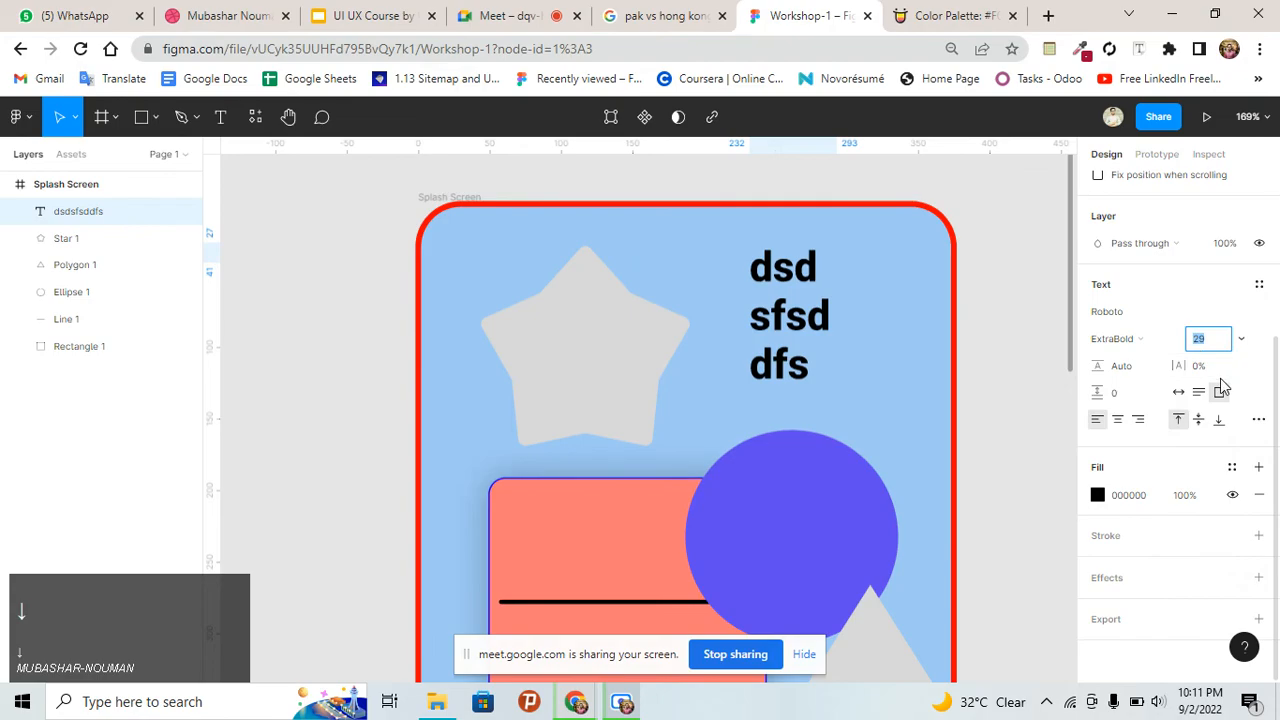
{"action": "key", "text": "Down"}
{"action": "key", "text": "Down"}
{"action": "key", "text": "Down"}
{"action": "key", "text": "Down"}
{"action": "key", "text": "Down"}
{"action": "key", "text": "Down"}
{"action": "key", "text": "Down"}
{"action": "key", "text": "Down"}
{"action": "key", "text": "Down"}
{"action": "key", "text": "Down"}
{"action": "key", "text": "Down"}
{"action": "key", "text": "Down"}
{"action": "key", "text": "Down"}
{"action": "key", "text": "Down"}
{"action": "key", "text": "Down"}
Increase the text's line height to 30
{"action": "left_click", "coordinate": [1138, 375]}
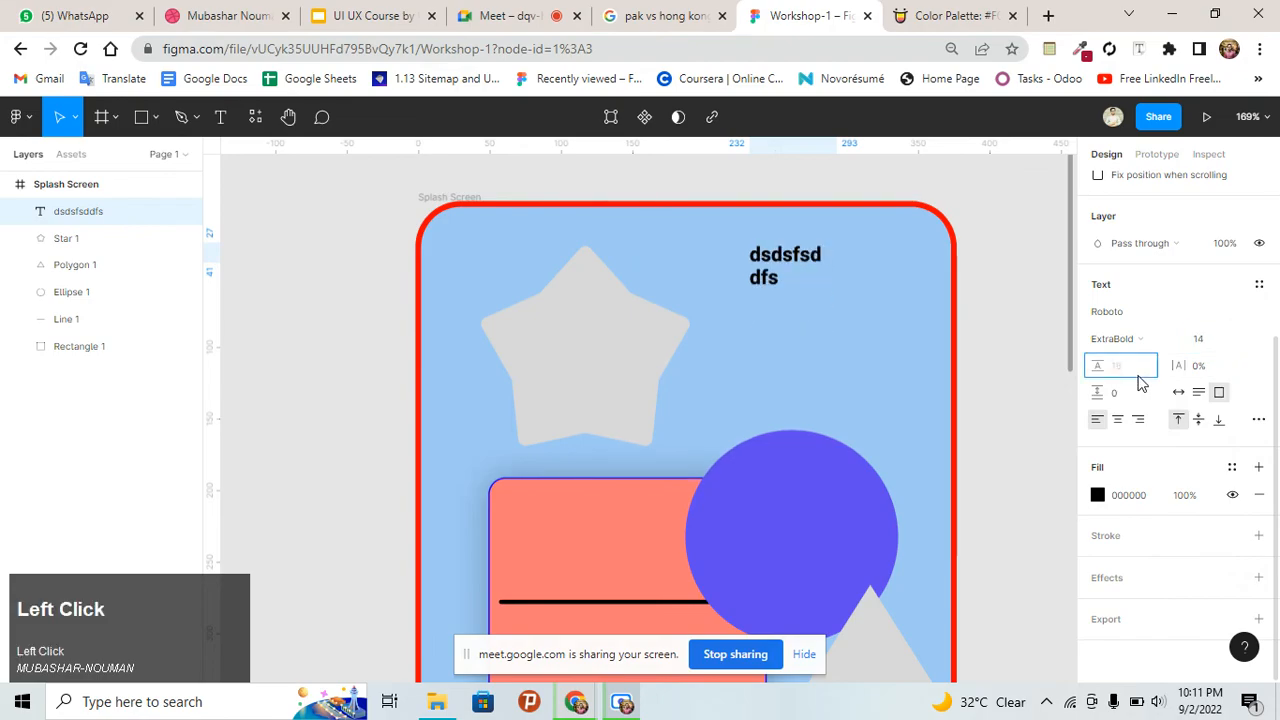
{"action": "key", "text": "Up"}
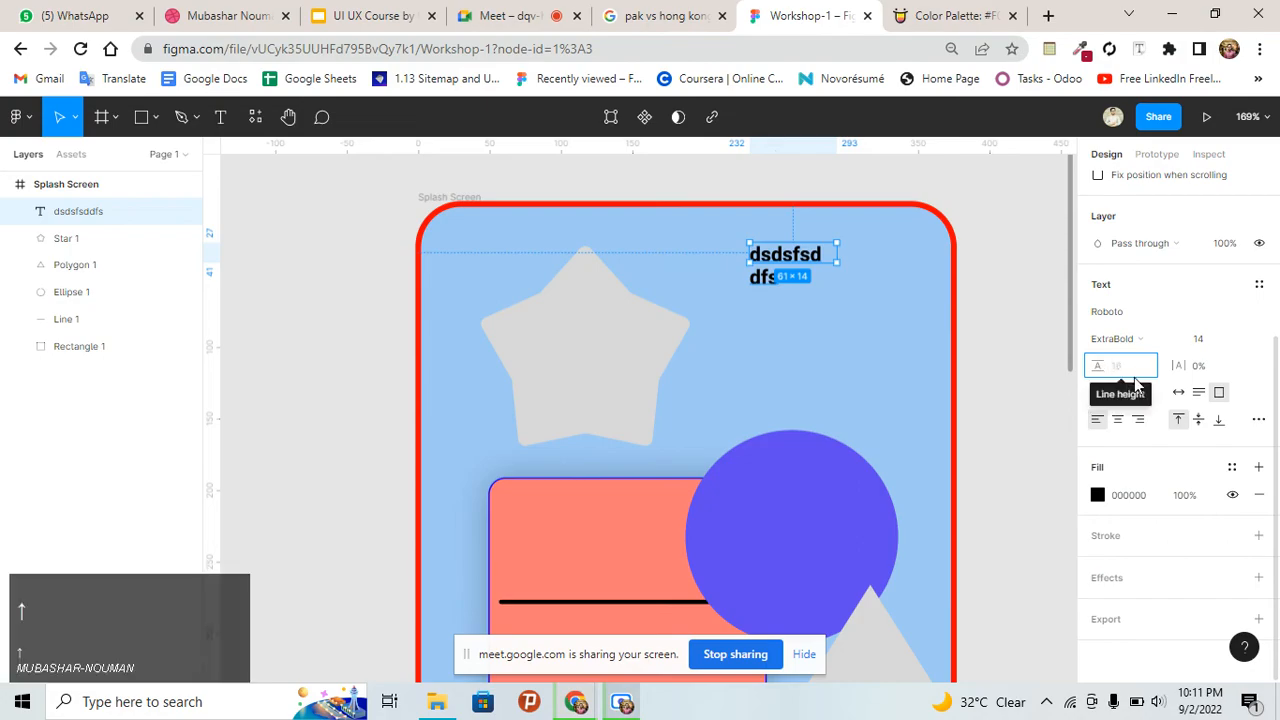
{"action": "key", "text": "Up"}
{"action": "key", "text": "Up"}
{"action": "key", "text": "Up"}
{"action": "key", "text": "Up"}
{"action": "key", "text": "Up"}
{"action": "key", "text": "Up"}
{"action": "key", "text": "Up"}
{"action": "key", "text": "Up"}
{"action": "key", "text": "Up"}
{"action": "key", "text": "Up"}
{"action": "key", "text": "Up"}
{"action": "key", "text": "Up"}
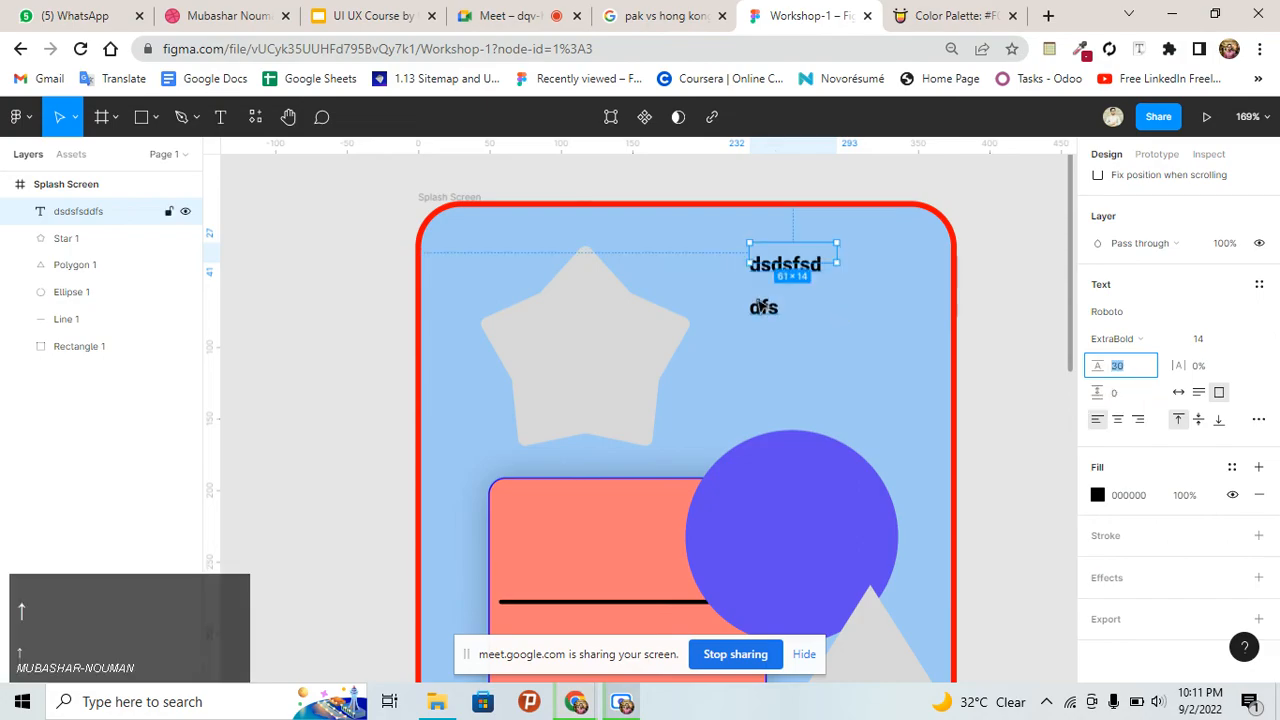
Raise the text's line height gradually past 48 and bring it back down to 30
{"action": "key", "text": "Up"}
{"action": "key", "text": "Up"}
{"action": "key", "text": "Up"}
{"action": "key", "text": "Up"}
{"action": "key", "text": "Up"}
{"action": "key", "text": "Up"}
{"action": "key", "text": "Up"}
{"action": "key", "text": "Up"}
{"action": "key", "text": "Up"}
{"action": "key", "text": "Up"}
{"action": "key", "text": "Up"}
{"action": "key", "text": "Up"}
{"action": "key", "text": "Up"}
{"action": "key", "text": "Up"}
{"action": "key", "text": "Up"}
{"action": "key", "text": "Up"}
{"action": "key", "text": "Up"}
{"action": "key", "text": "Up"}
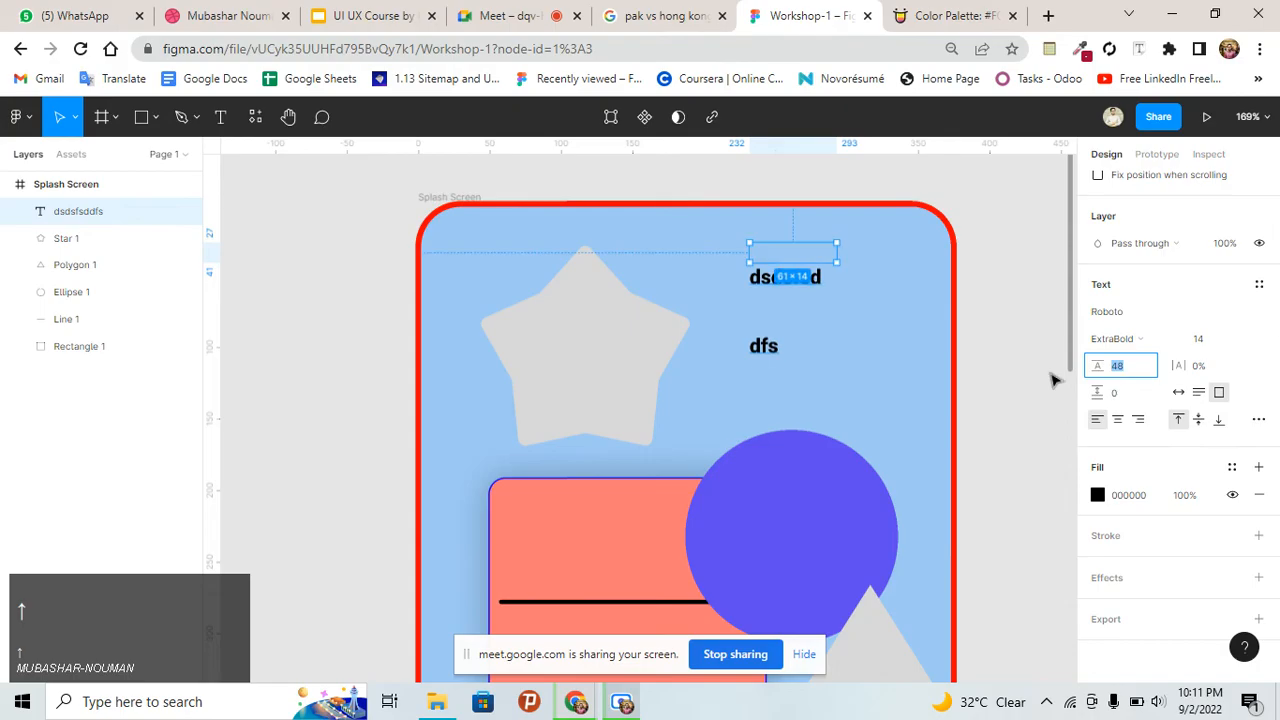
{"action": "key", "text": "Up"}
{"action": "key", "text": "Up"}
{"action": "key", "text": "Up"}
{"action": "key", "text": "Up"}
{"action": "key", "text": "Up"}
{"action": "key", "text": "Up"}
{"action": "key", "text": "Up"}
{"action": "key", "text": "Up"}
{"action": "key", "text": "Down"}
{"action": "key", "text": "Down"}
{"action": "key", "text": "Down"}
{"action": "key", "text": "Down"}
{"action": "key", "text": "Down"}
{"action": "key", "text": "Down"}
{"action": "key", "text": "Down"}
{"action": "key", "text": "Down"}
{"action": "key", "text": "Down"}
{"action": "key", "text": "Down"}
{"action": "key", "text": "Down"}
{"action": "key", "text": "Down"}
{"action": "key", "text": "Down"}
{"action": "key", "text": "Down"}
{"action": "key", "text": "Down"}
{"action": "key", "text": "Down"}
{"action": "key", "text": "Down"}
{"action": "key", "text": "Down"}
{"action": "key", "text": "Down"}
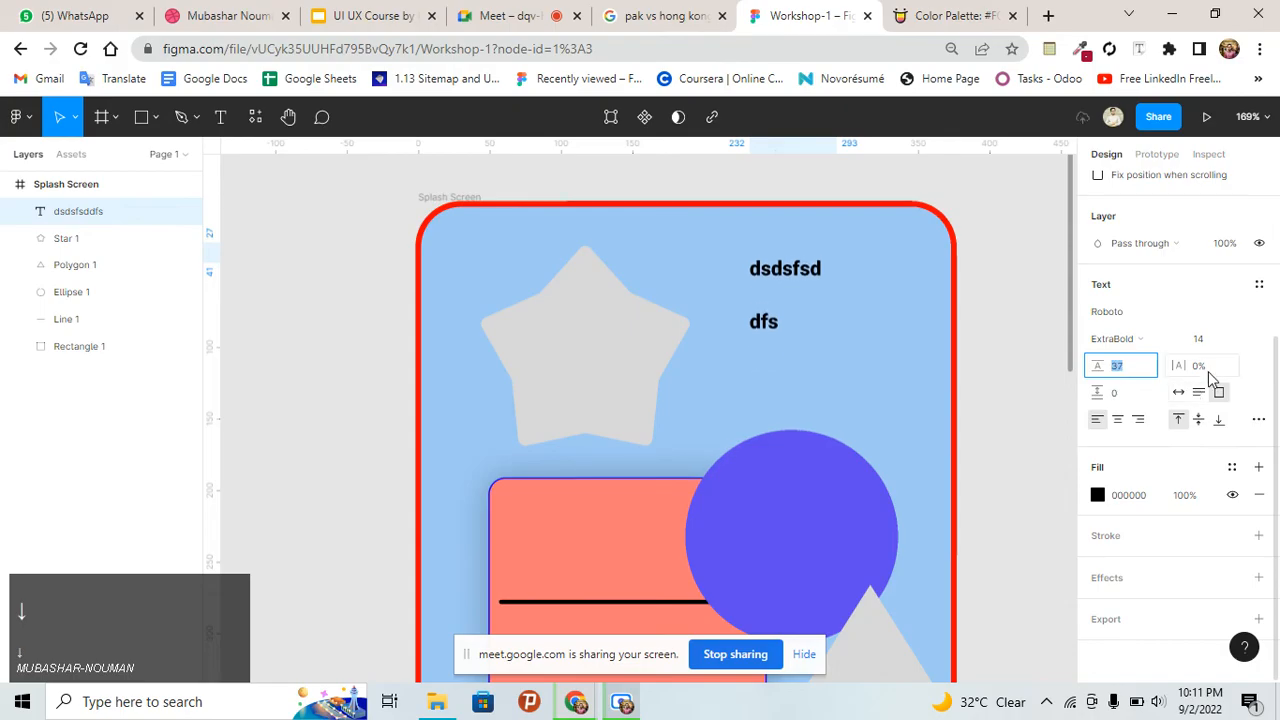
{"action": "key", "text": "Down"}
{"action": "key", "text": "Down"}
{"action": "key", "text": "Down"}
{"action": "key", "text": "Down"}
{"action": "key", "text": "Down"}
{"action": "key", "text": "Down"}
{"action": "key", "text": "Down"}
Set the text's letter spacing to 32% and its paragraph spacing to 14
{"action": "left_click", "coordinate": [1208, 369]}
{"action": "key", "text": "Up"}
{"action": "key", "text": "Up"}
{"action": "key", "text": "Up"}
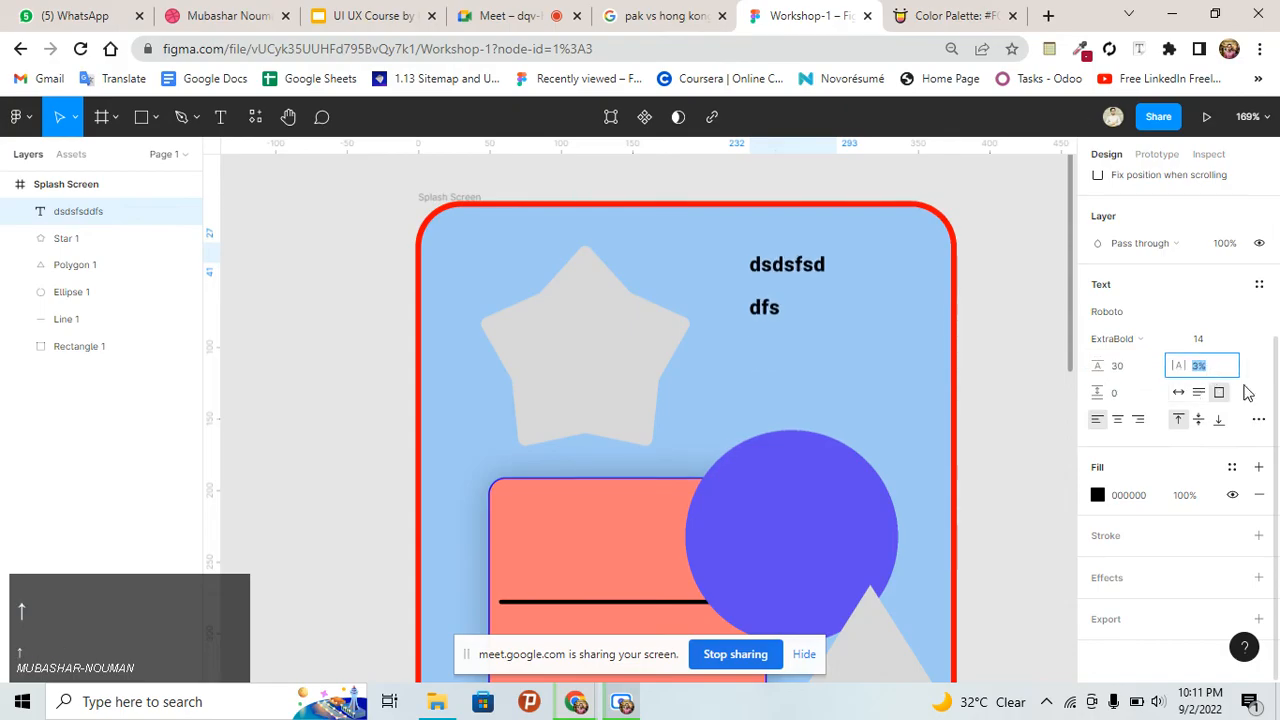
{"action": "key", "text": "Up"}
{"action": "key", "text": "Up"}
{"action": "key", "text": "Up"}
{"action": "key", "text": "Up"}
{"action": "key", "text": "Up"}
{"action": "key", "text": "Up"}
{"action": "key", "text": "Up"}
{"action": "key", "text": "Up"}
{"action": "key", "text": "Up"}
{"action": "key", "text": "Up"}
{"action": "key", "text": "Up"}
{"action": "key", "text": "Up"}
{"action": "key", "text": "Up"}
{"action": "key", "text": "Up"}
{"action": "key", "text": "Up"}
{"action": "key", "text": "Up"}
{"action": "key", "text": "Up"}
{"action": "key", "text": "Up"}
{"action": "key", "text": "Up"}
{"action": "key", "text": "Up"}
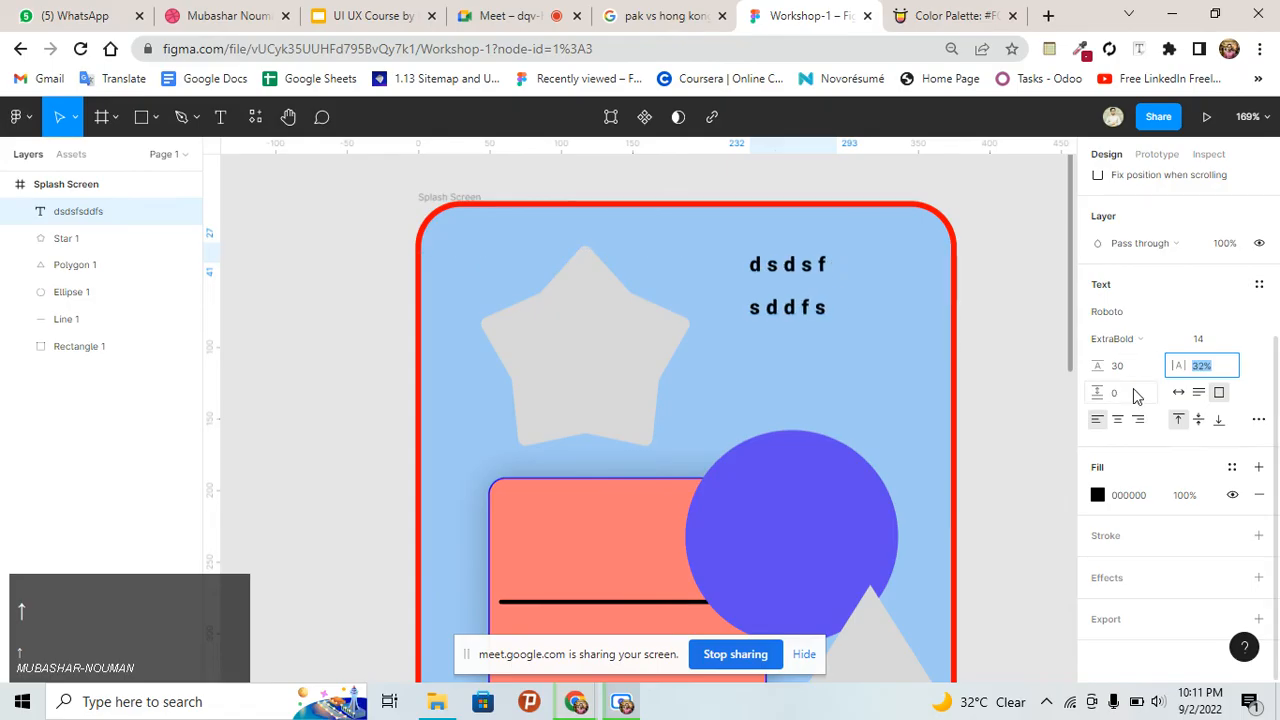
{"action": "left_click", "coordinate": [1134, 391]}
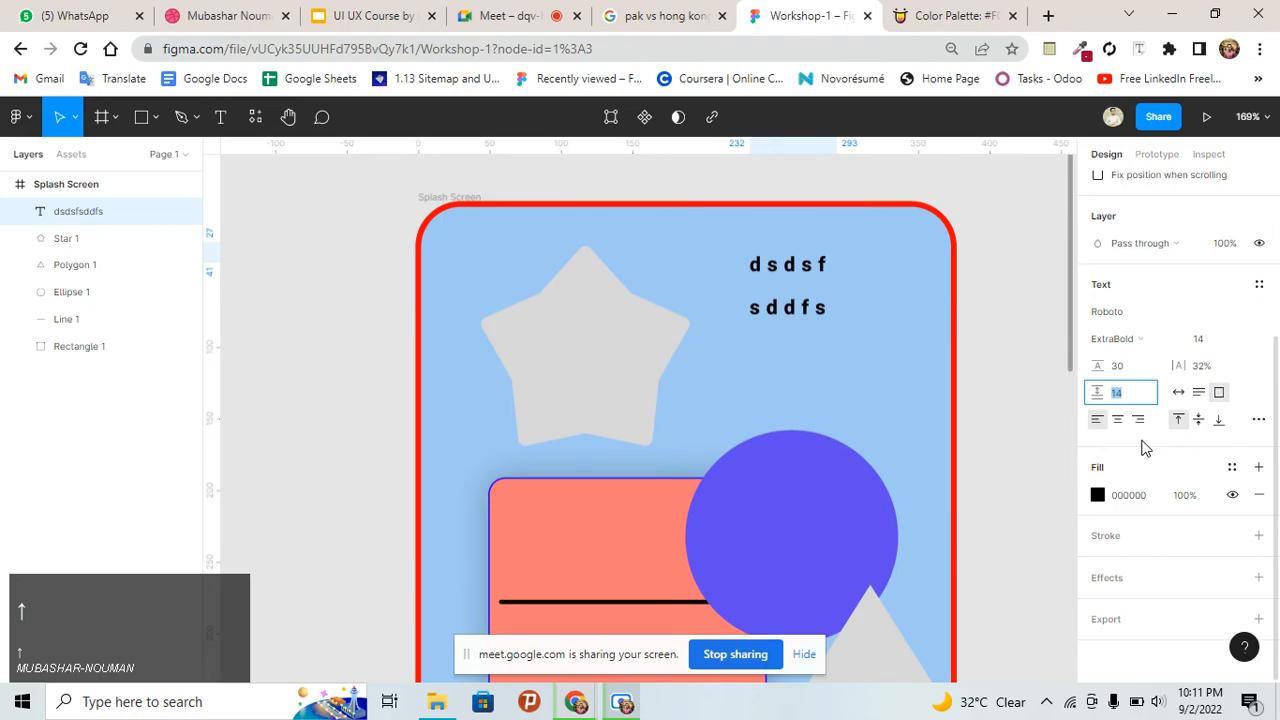
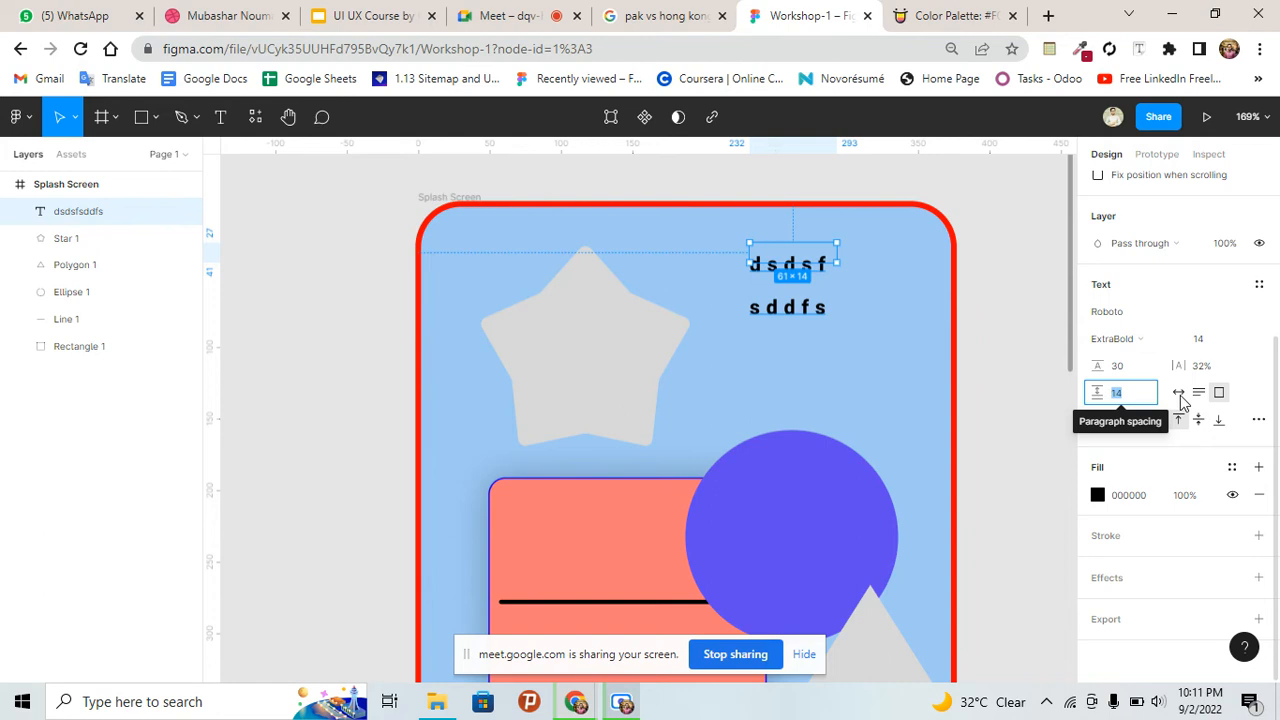
Widen the text box to about 200 × 14 and try centre and right alignment before setting the text to left alignment
{"action": "left_click", "coordinate": [1118, 424]}
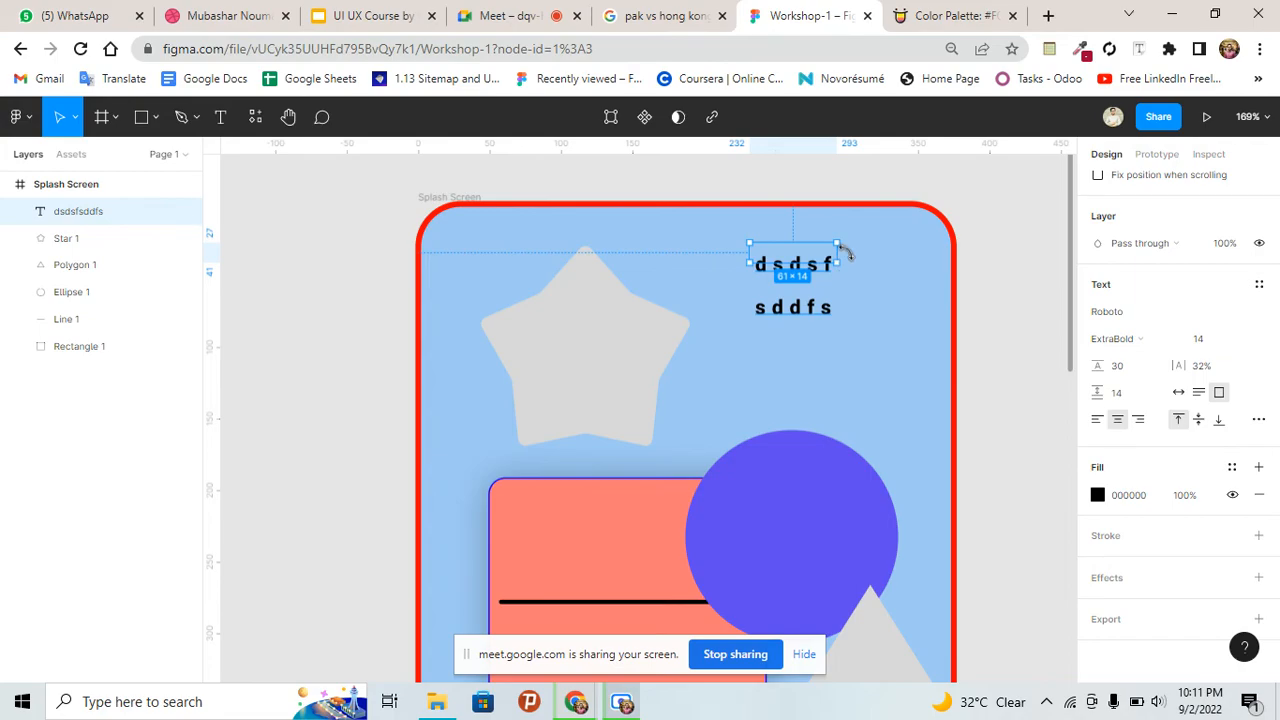
{"action": "left_click_drag", "start_coordinate": [843, 259], "coordinate": [996, 370]}
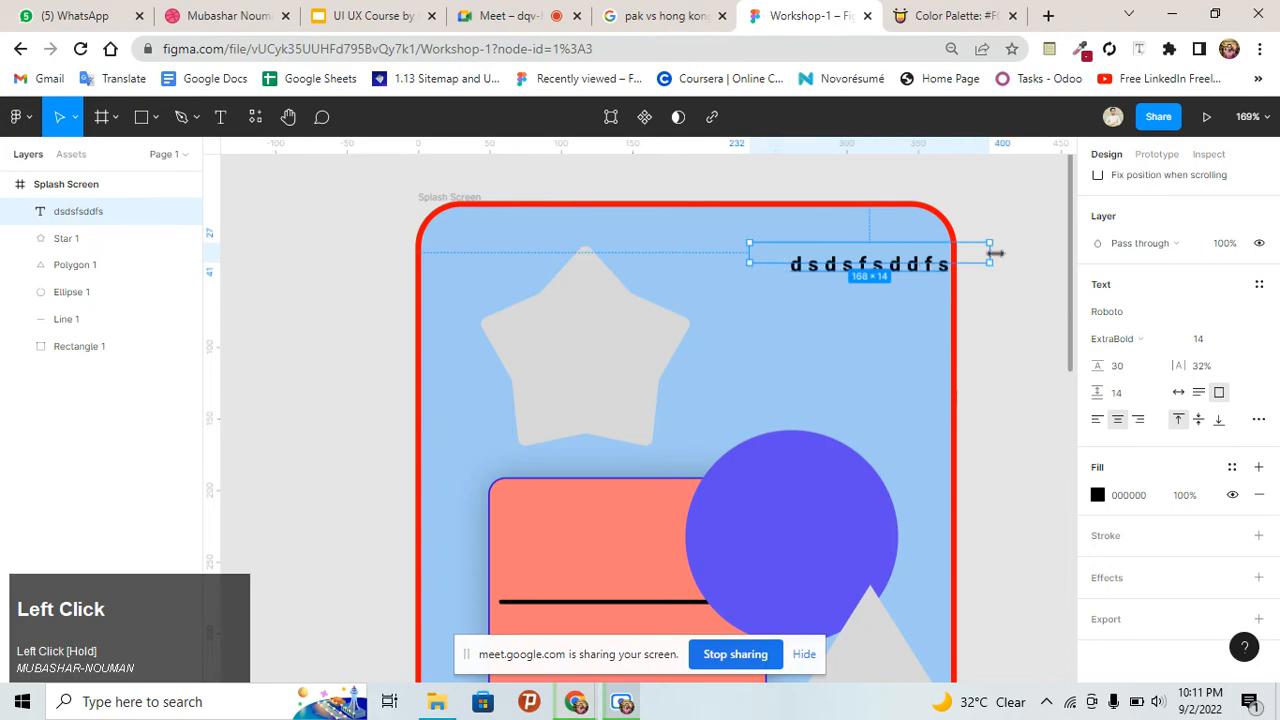
{"action": "left_click_drag", "start_coordinate": [991, 254], "coordinate": [1037, 264]}
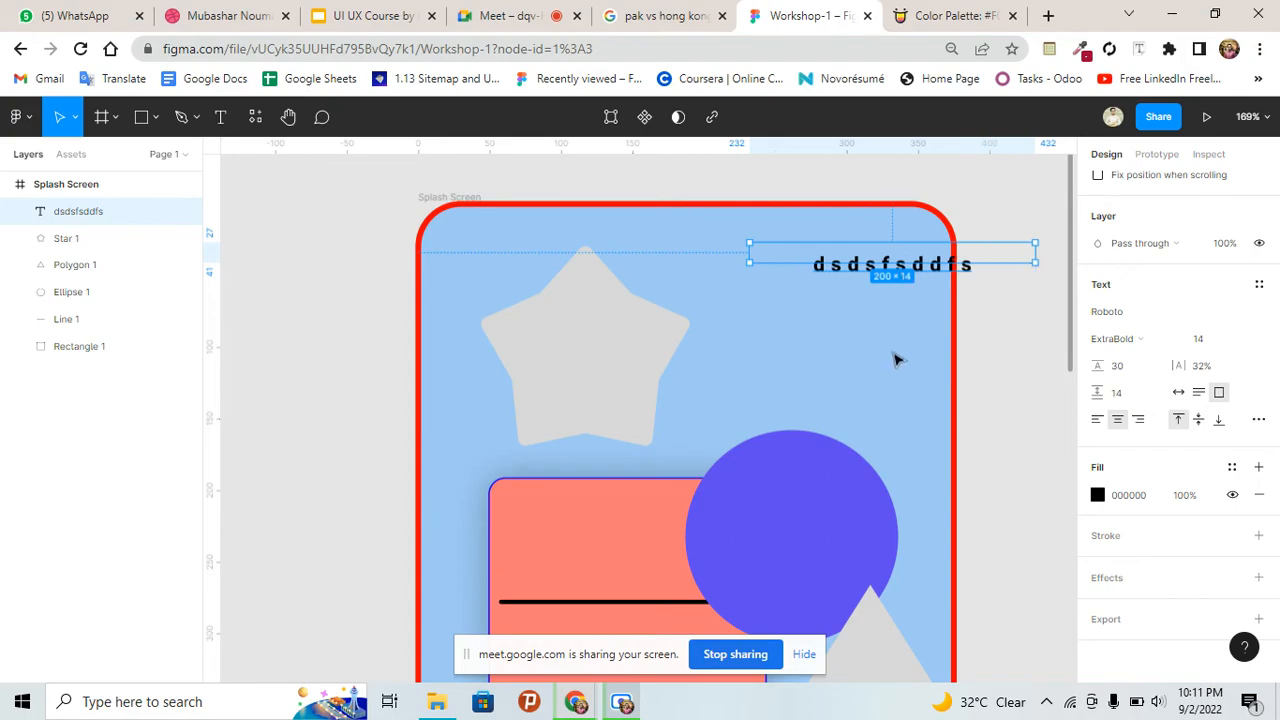
{"action": "left_click", "coordinate": [1097, 420]}
{"action": "left_click", "coordinate": [1139, 420]}
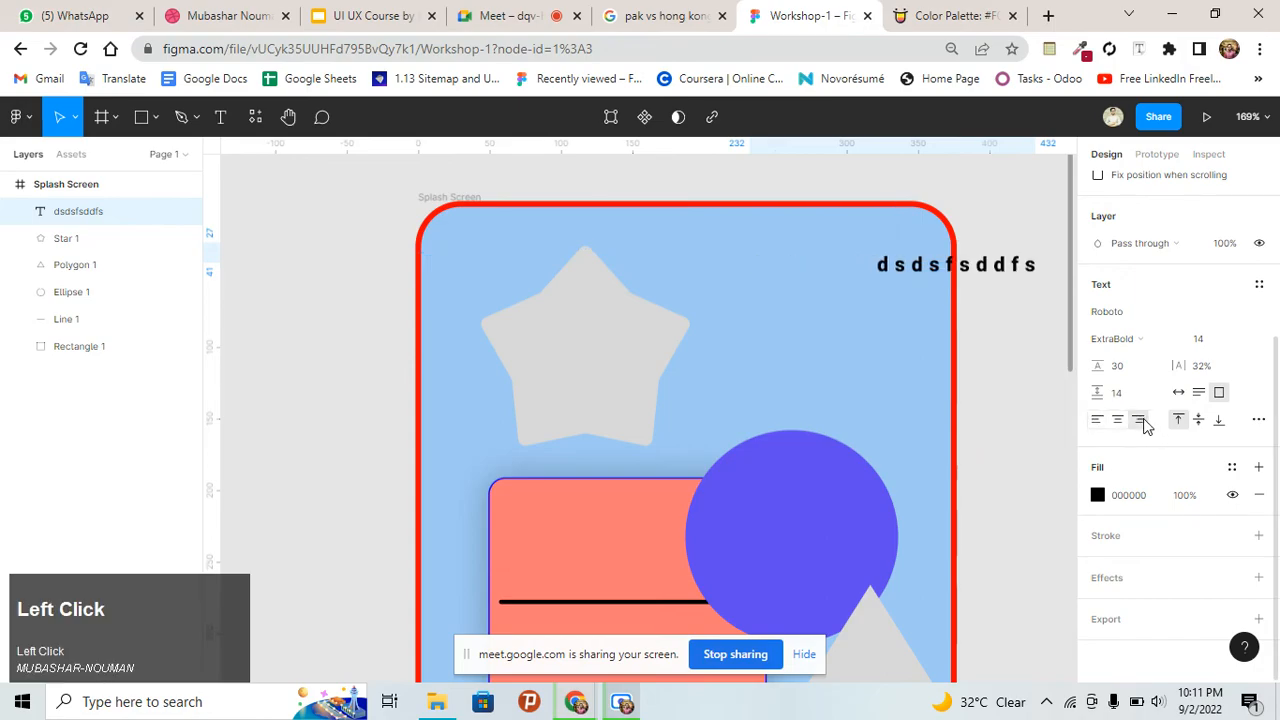
{"action": "left_click", "coordinate": [1097, 420]}
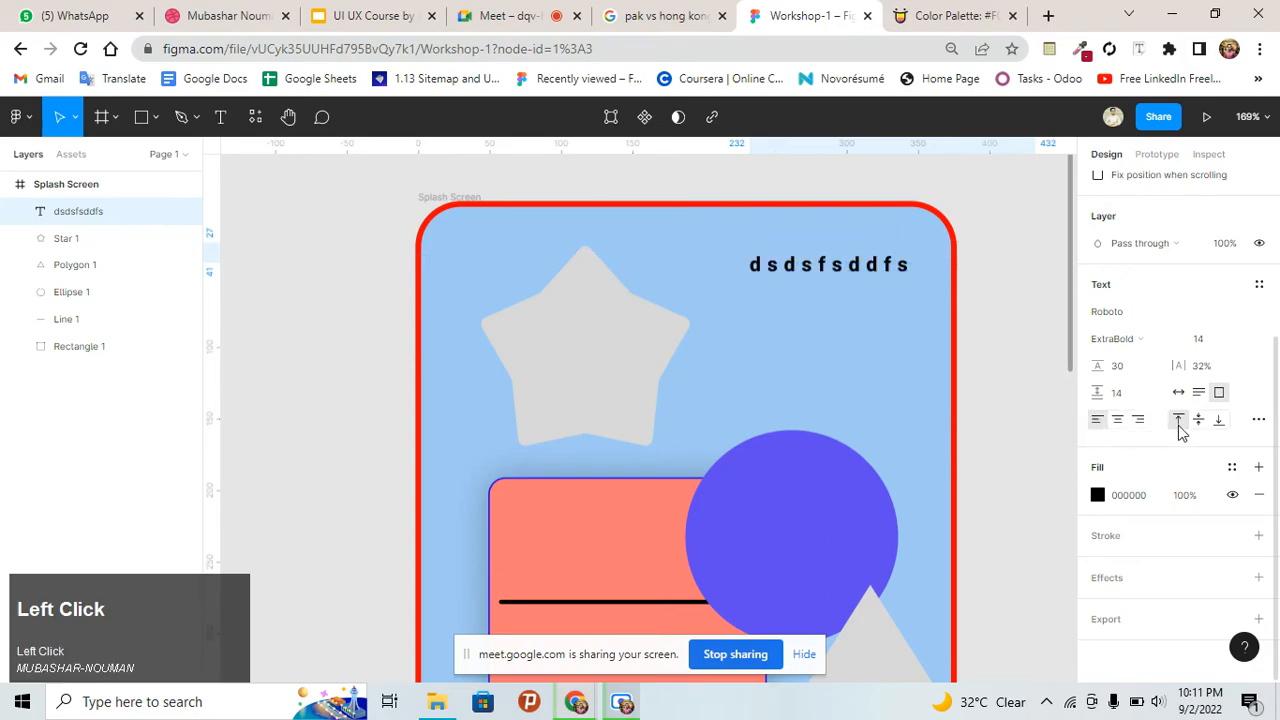
Try the top and middle vertical alignments on the text and set it to bottom alignment
{"action": "left_click", "coordinate": [1217, 420]}
{"action": "left_click", "coordinate": [1186, 420]}
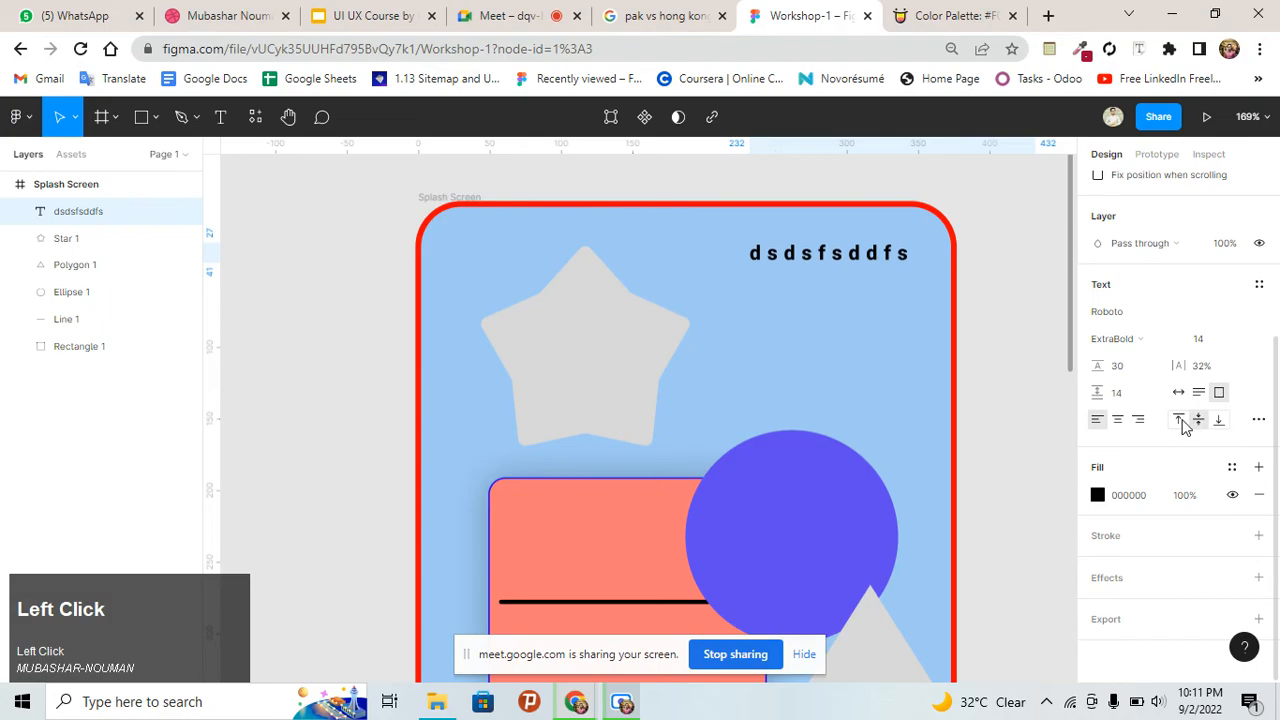
{"action": "left_click", "coordinate": [1200, 424]}
{"action": "left_click", "coordinate": [1215, 424]}
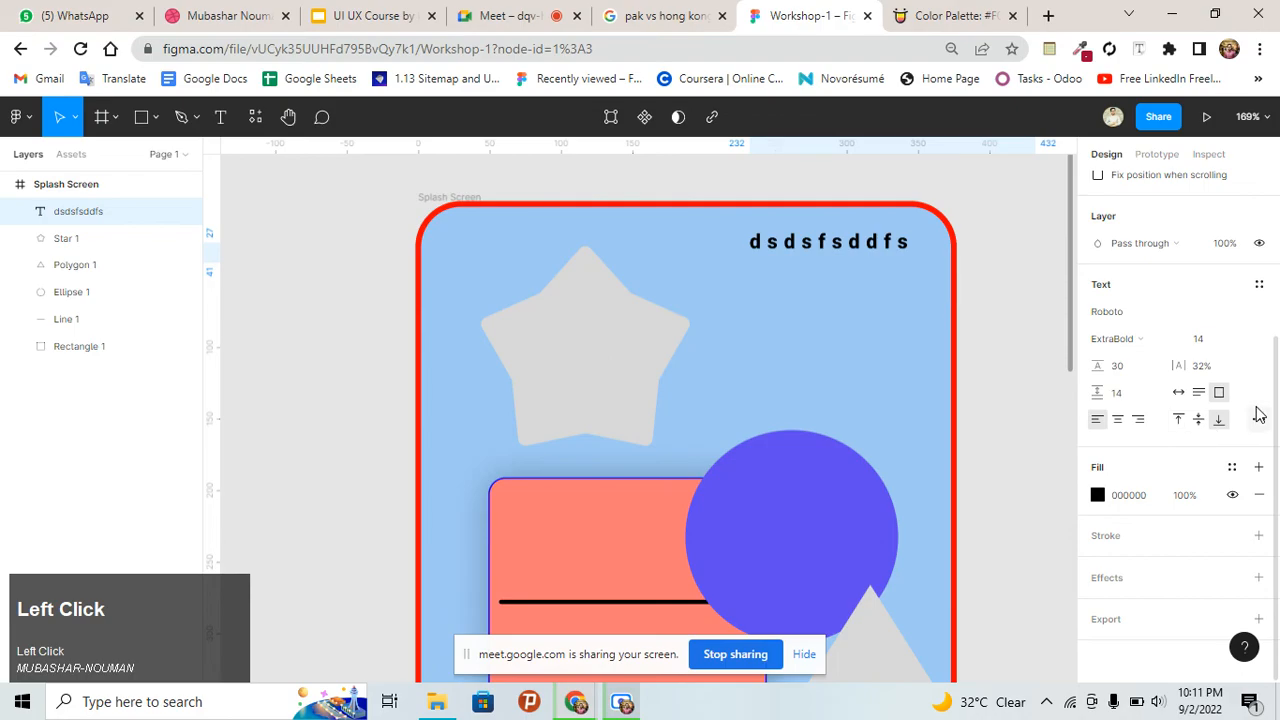
Open the text's type settings, try the underline decoration, and apply strikethrough instead
{"action": "left_click", "coordinate": [1258, 418]}
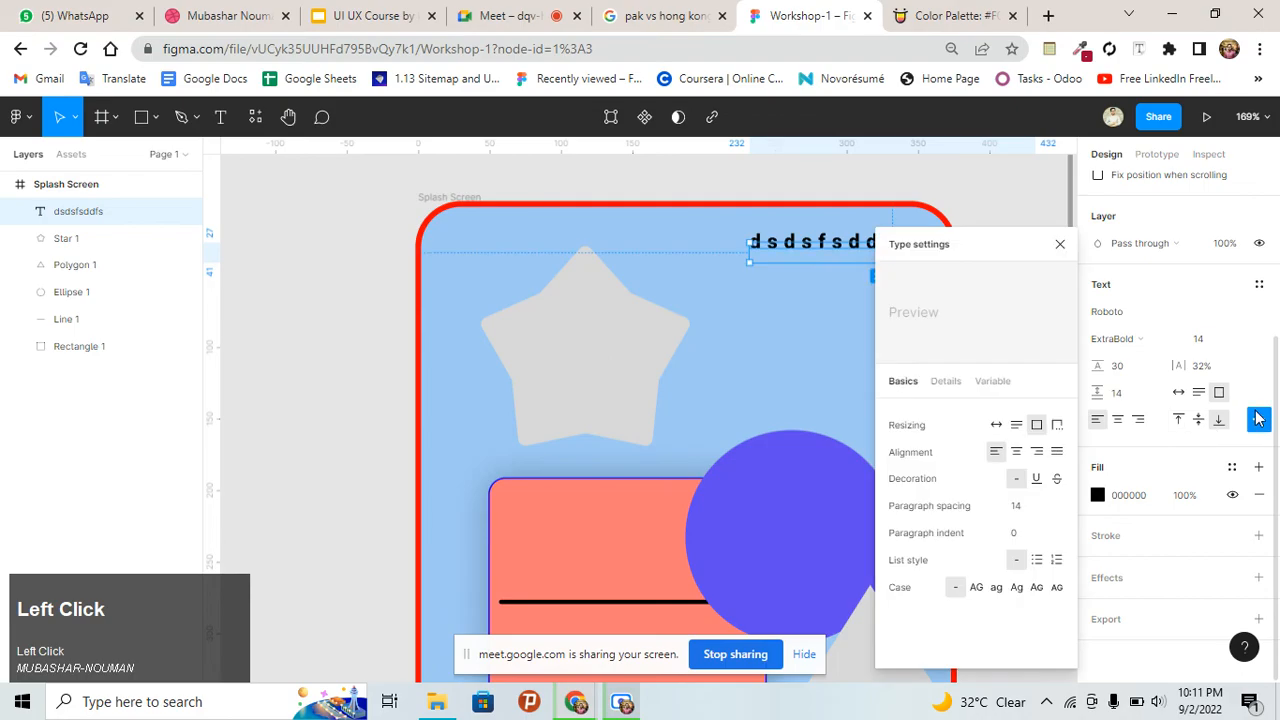
{"action": "left_click", "coordinate": [1035, 479]}
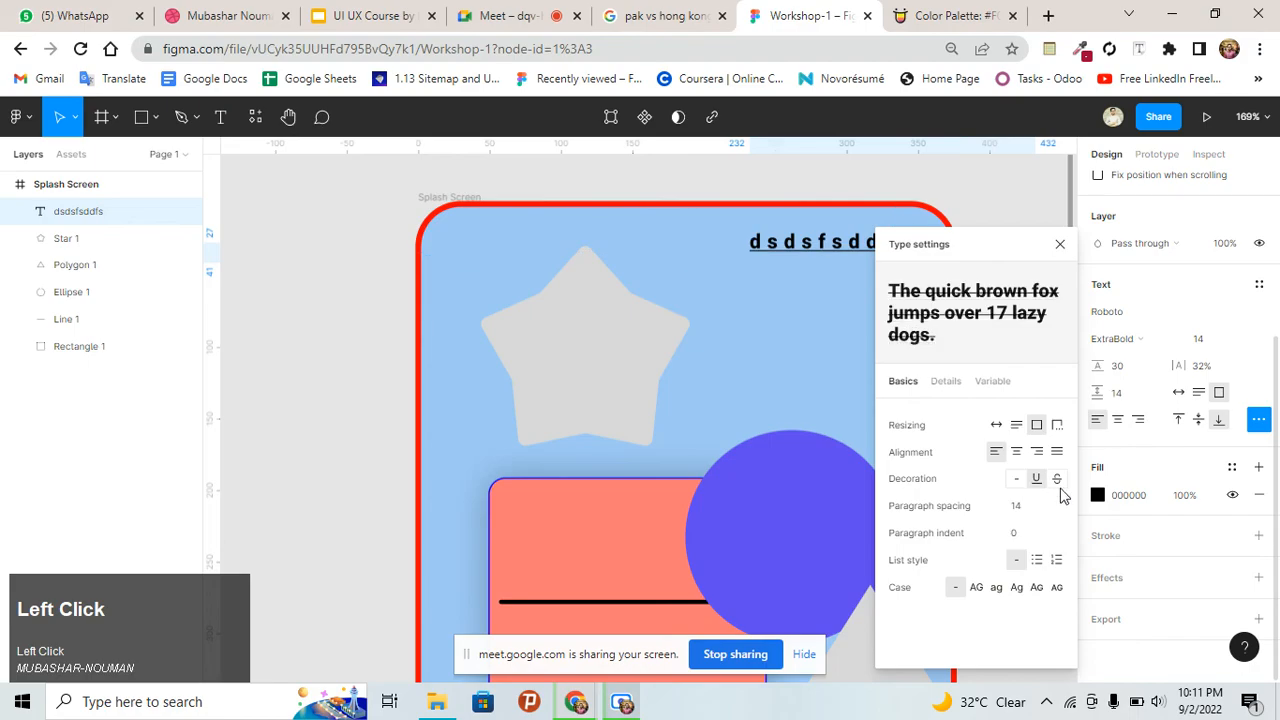
{"action": "left_click", "coordinate": [1059, 484]}
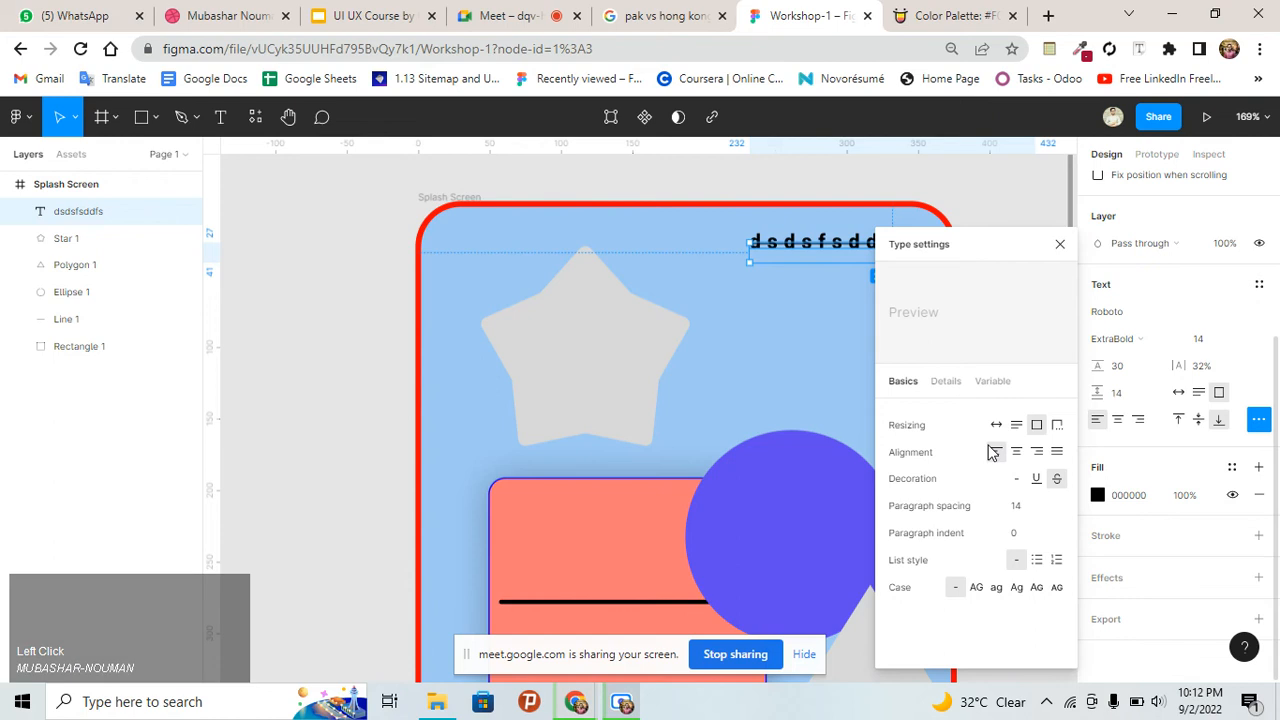
Try the bulleted and no-list styles on the text and set it to a numbered list
{"action": "left_click", "coordinate": [1035, 519]}
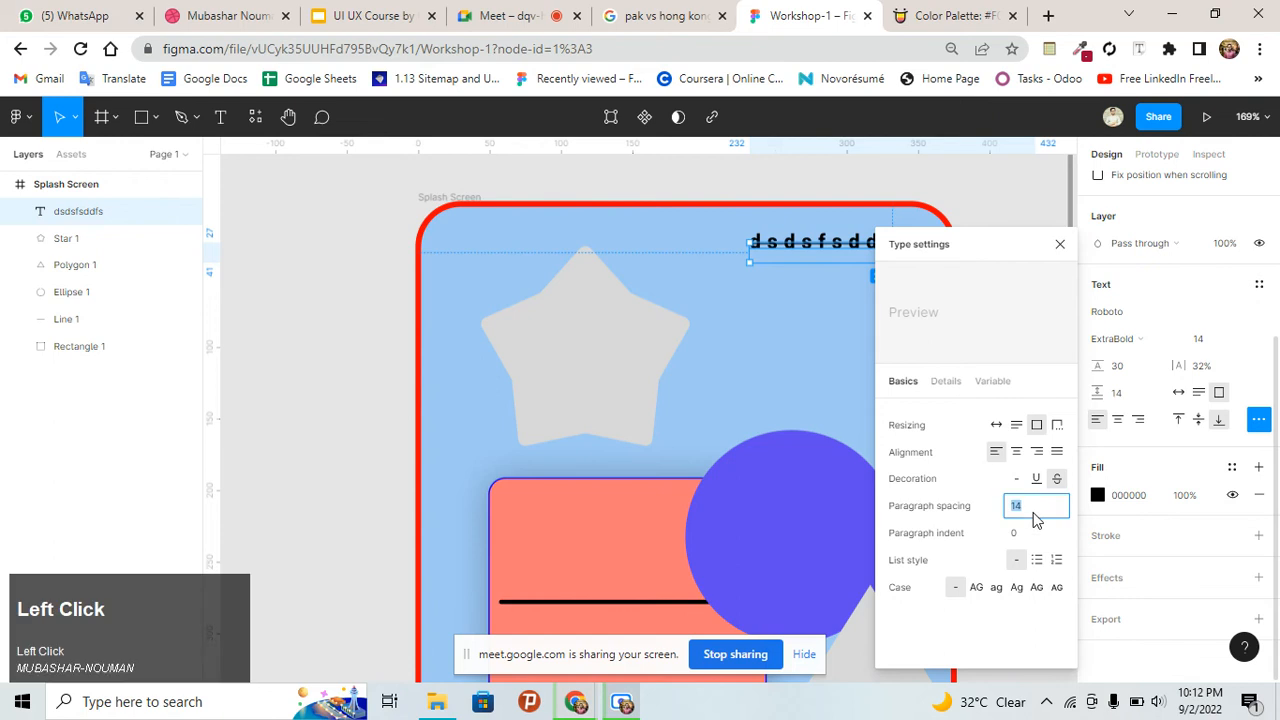
{"action": "left_click", "coordinate": [1037, 566]}
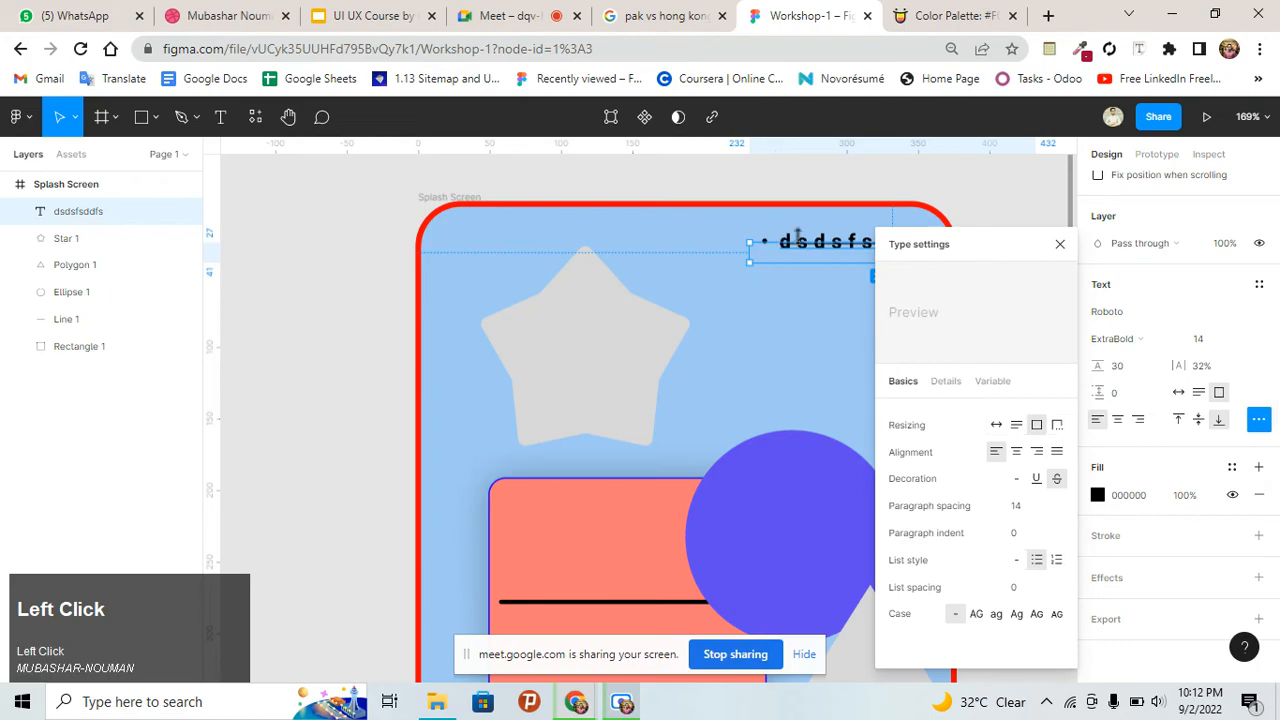
{"action": "left_click", "coordinate": [1055, 567]}
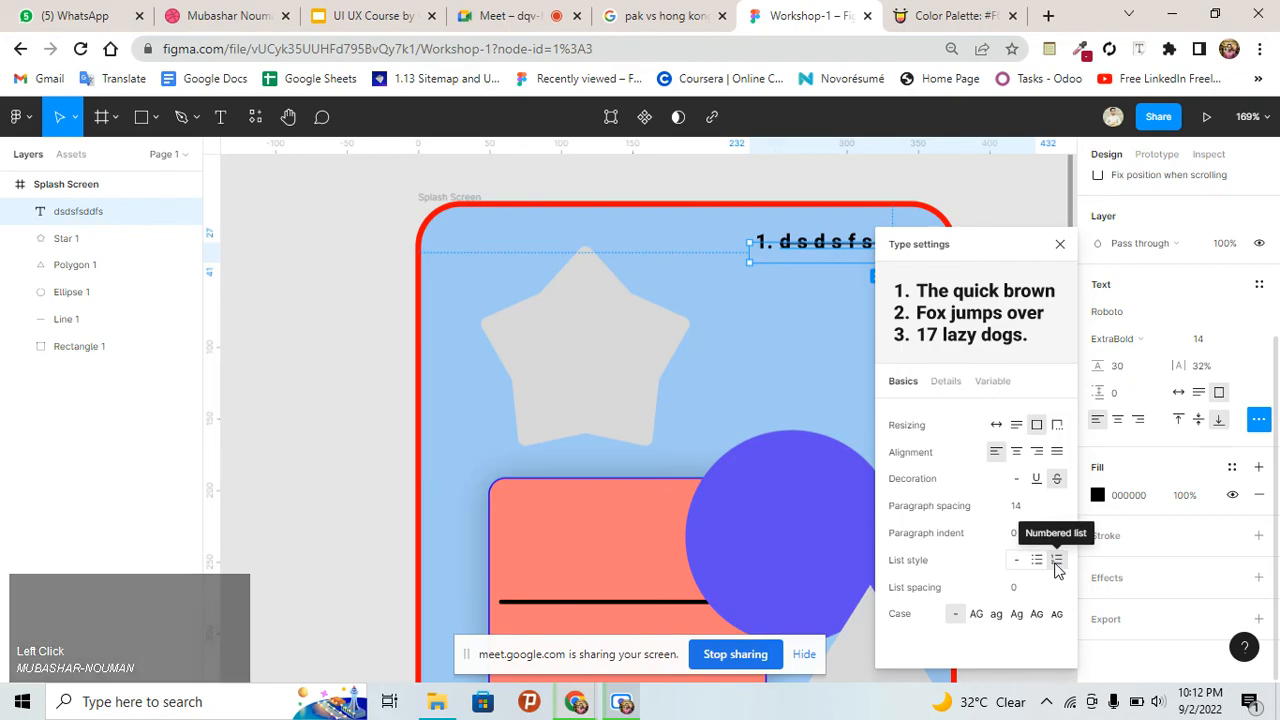
{"action": "left_click", "coordinate": [1020, 592]}
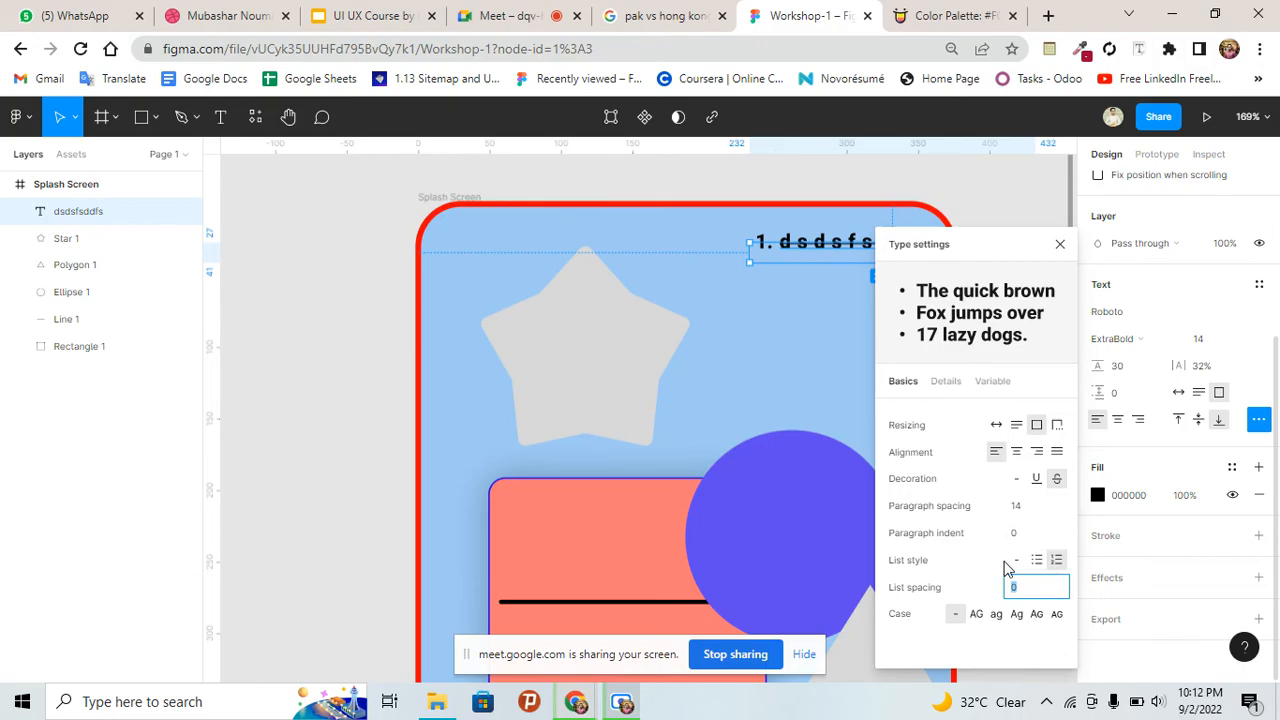
{"action": "left_click", "coordinate": [1018, 561]}
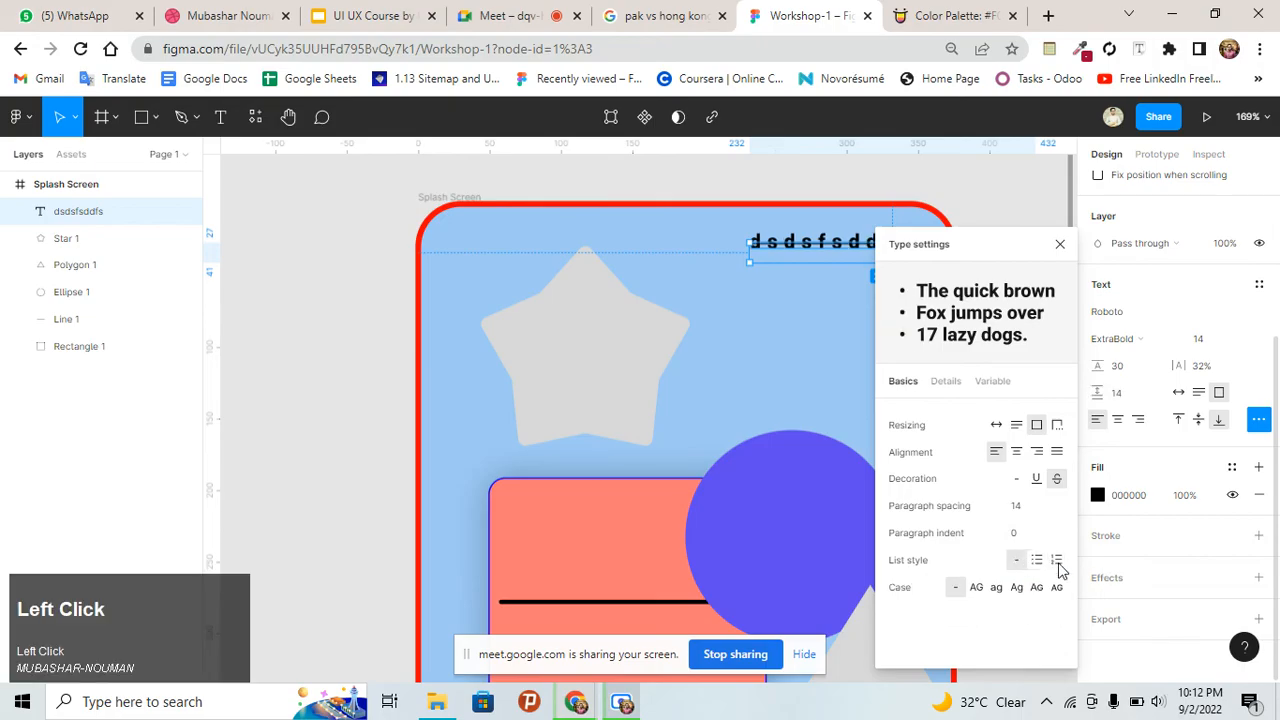
{"action": "left_click", "coordinate": [1056, 560]}
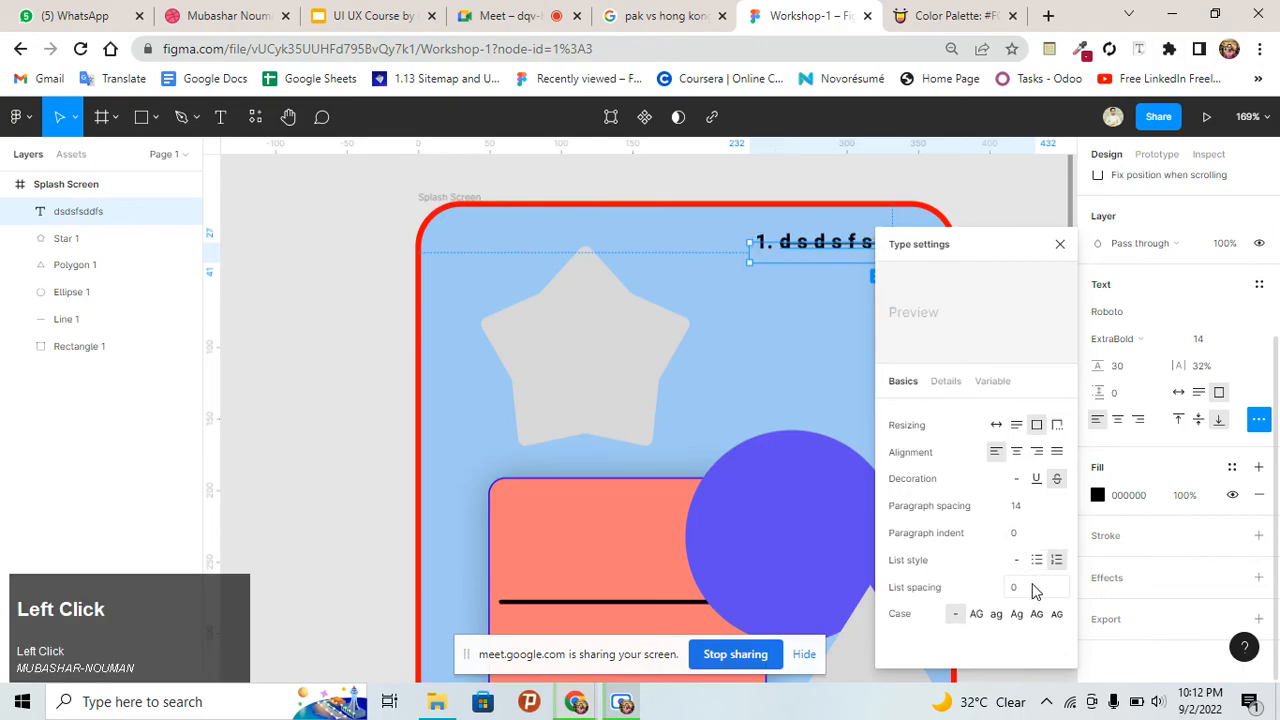
Try uppercase, lowercase and title case on the text and set its case to small caps, keeping the type settings clear of it
{"action": "left_click", "coordinate": [970, 617]}
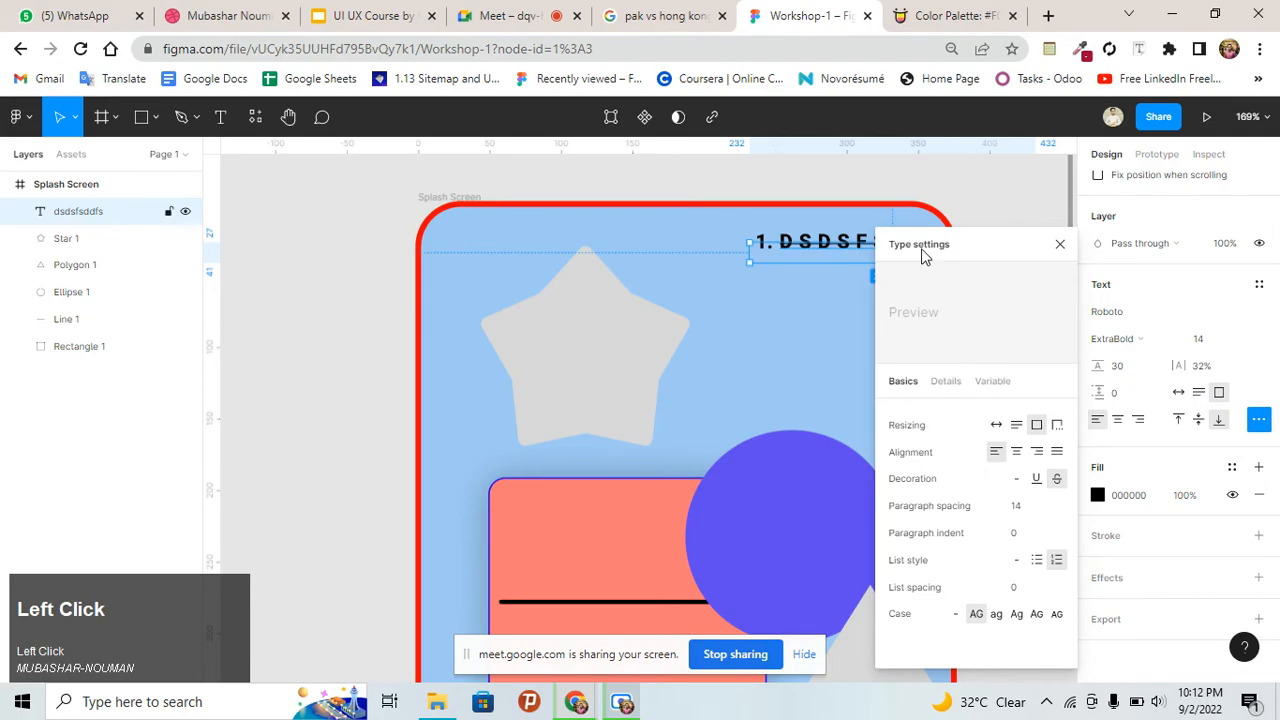
{"action": "left_click_drag", "start_coordinate": [966, 252], "coordinate": [1066, 306]}
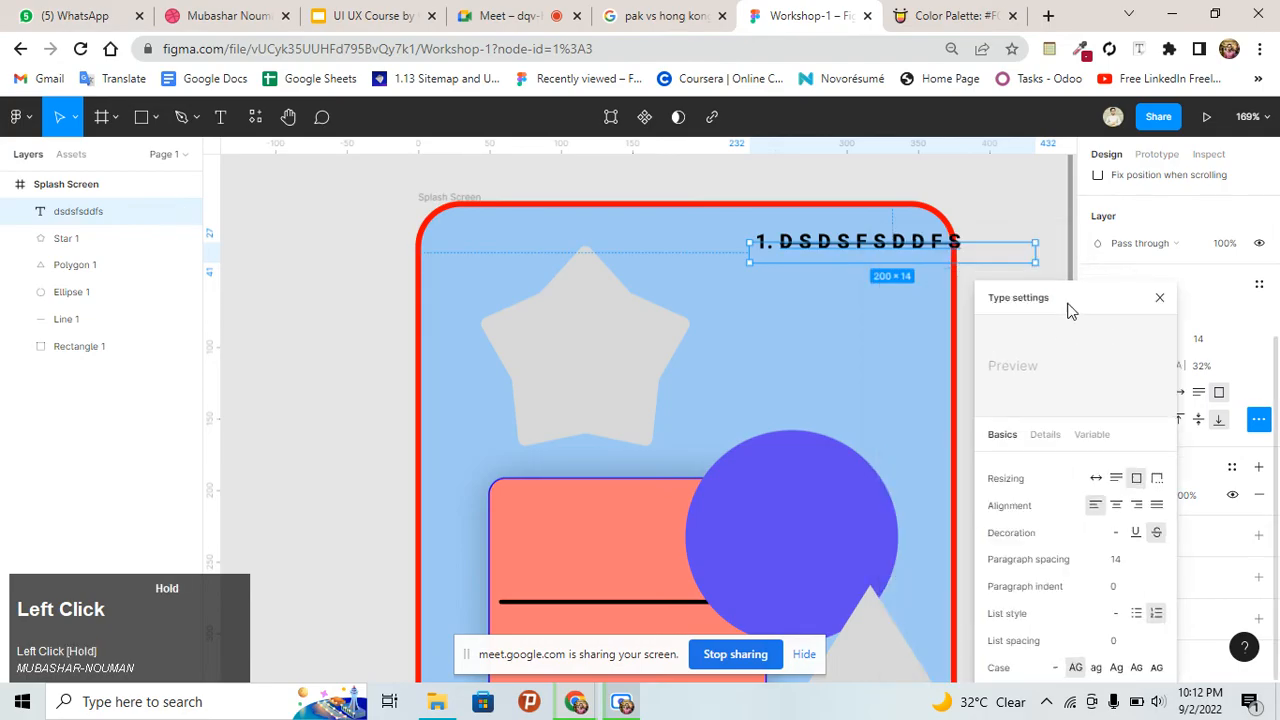
{"action": "left_click", "coordinate": [1097, 668]}
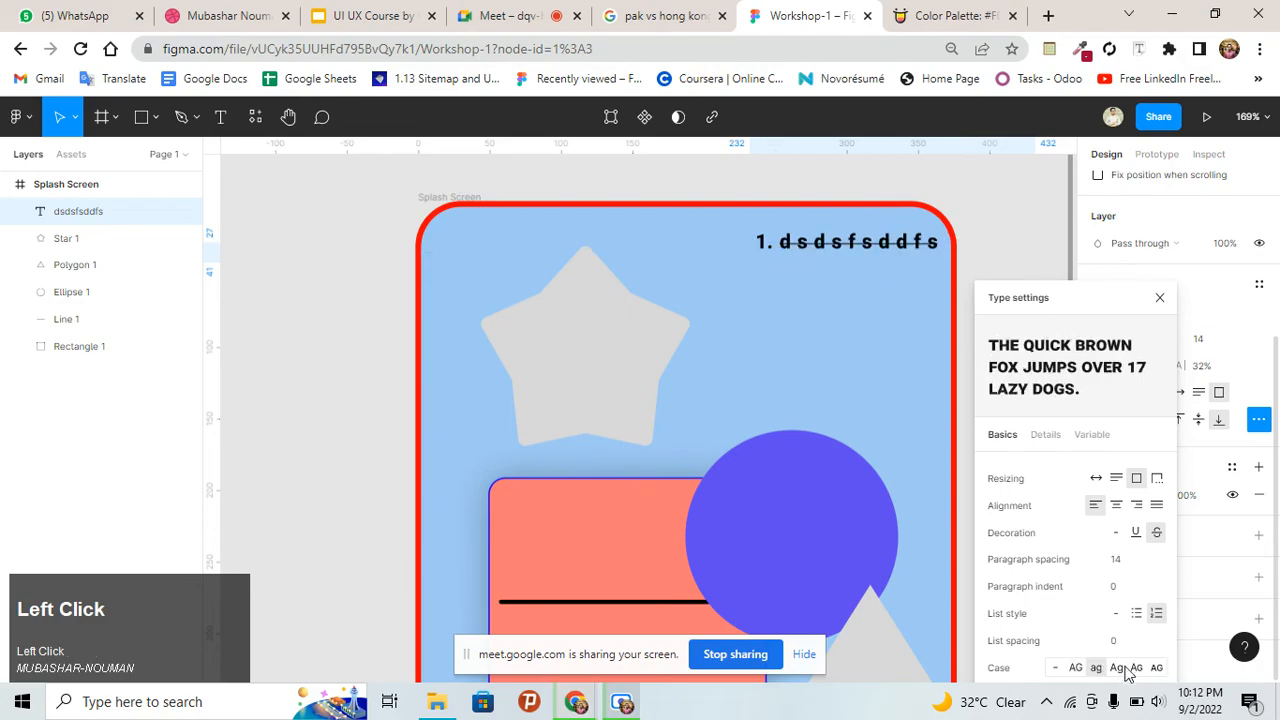
{"action": "left_click", "coordinate": [1117, 668]}
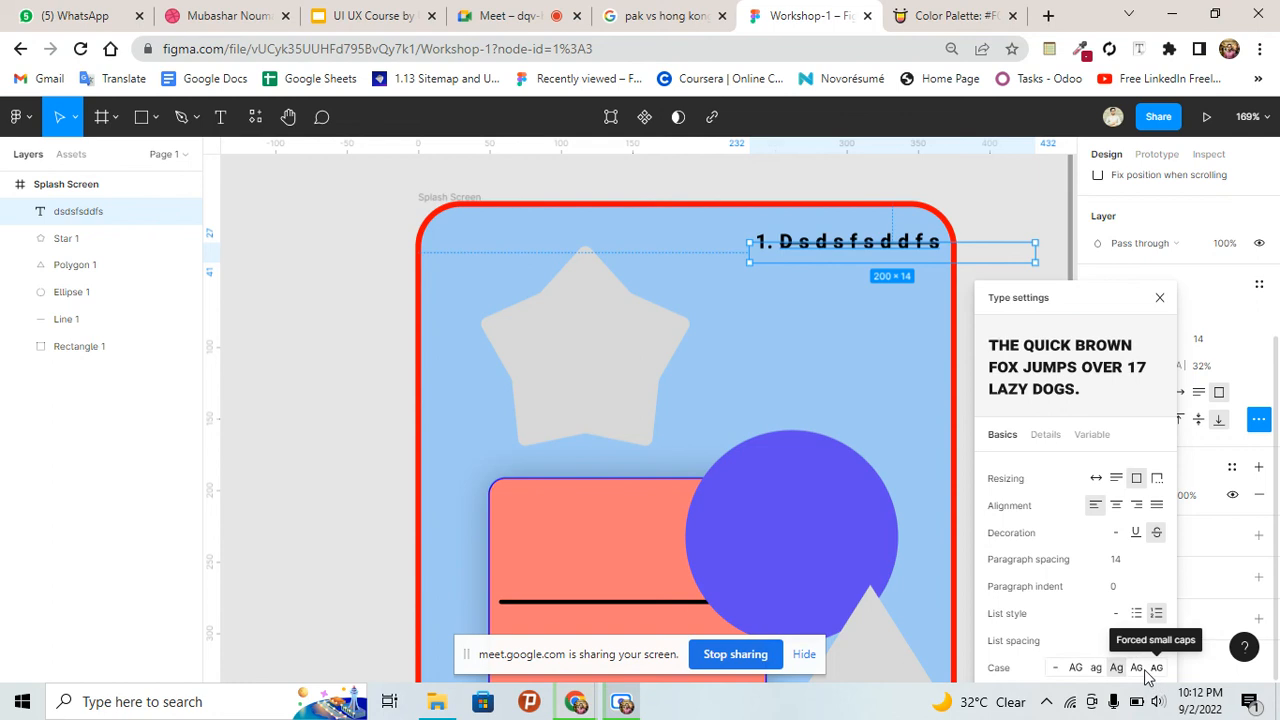
{"action": "left_click", "coordinate": [1149, 670]}
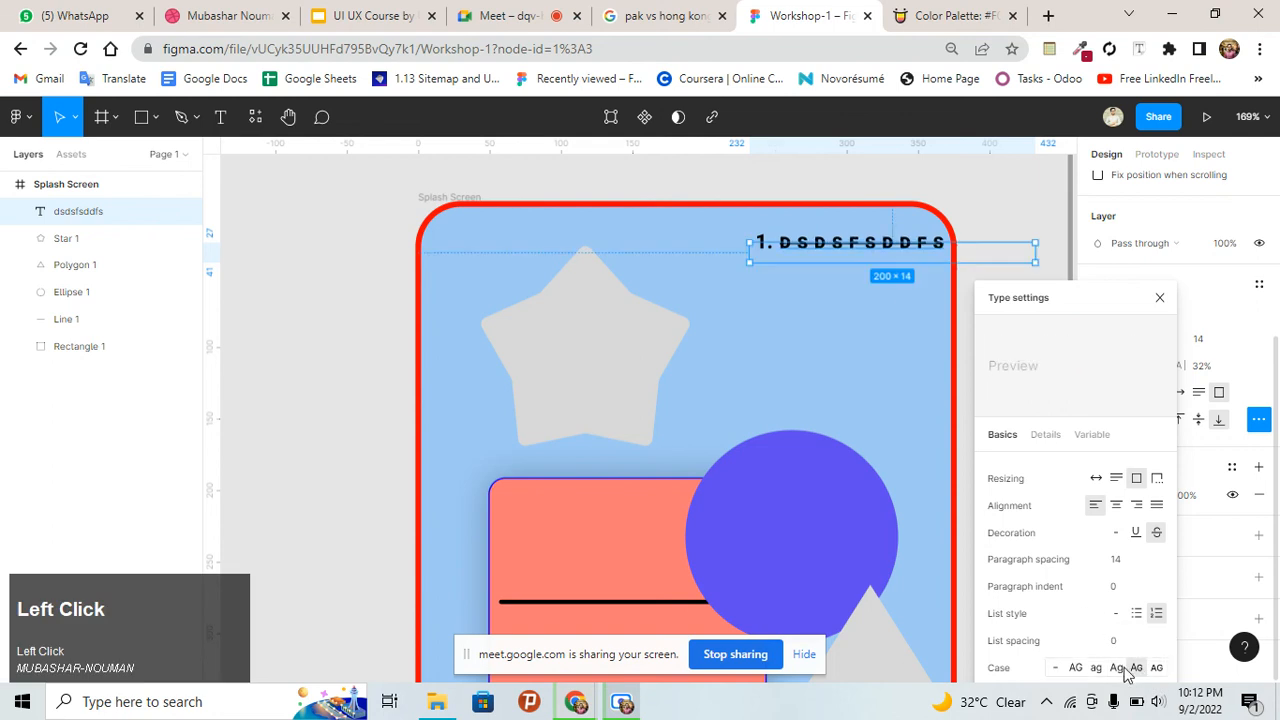
Replace the text's content with "sadasdsa" and close the type settings
{"action": "left_click", "coordinate": [895, 262]}
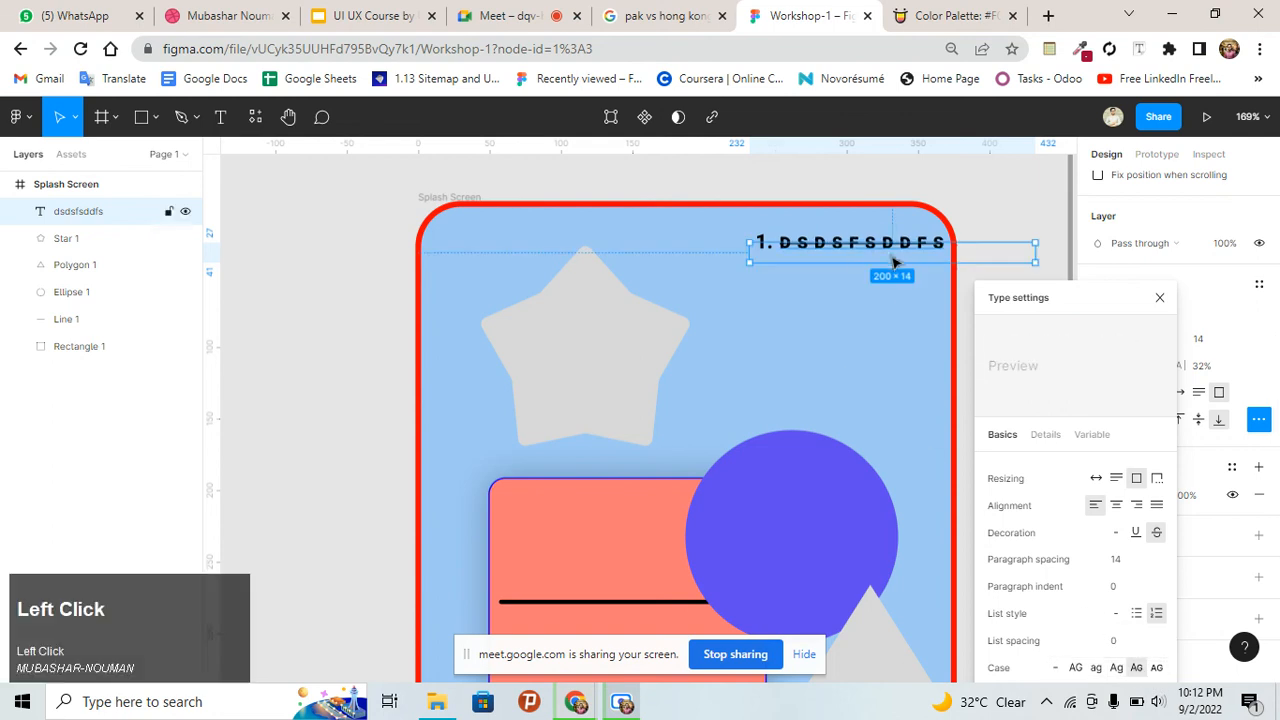
{"action": "double_click", "coordinate": [895, 262]}
{"action": "type", "text": "sadasdsa"}
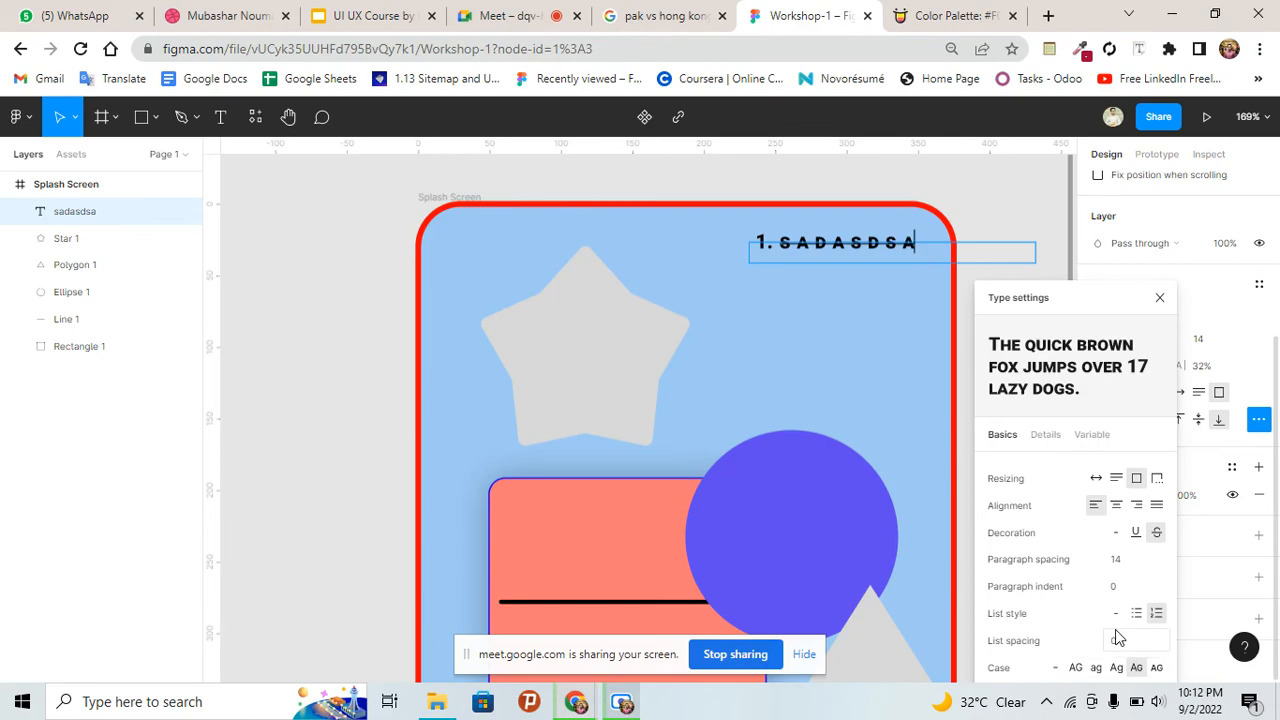
{"action": "scroll", "coordinate": [1137, 673], "scroll_direction": "up", "scroll_amount": 1}
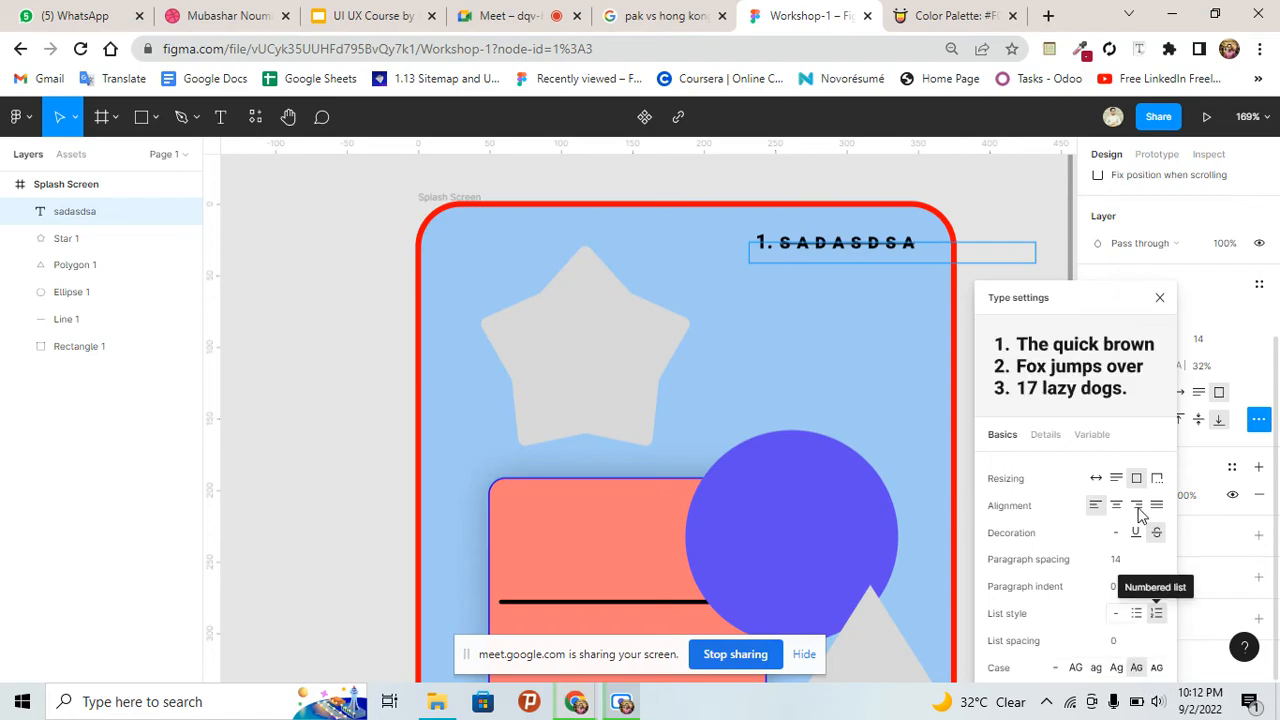
{"action": "left_click", "coordinate": [1104, 299]}
{"action": "left_click_drag", "start_coordinate": [1104, 299], "coordinate": [1087, 234]}
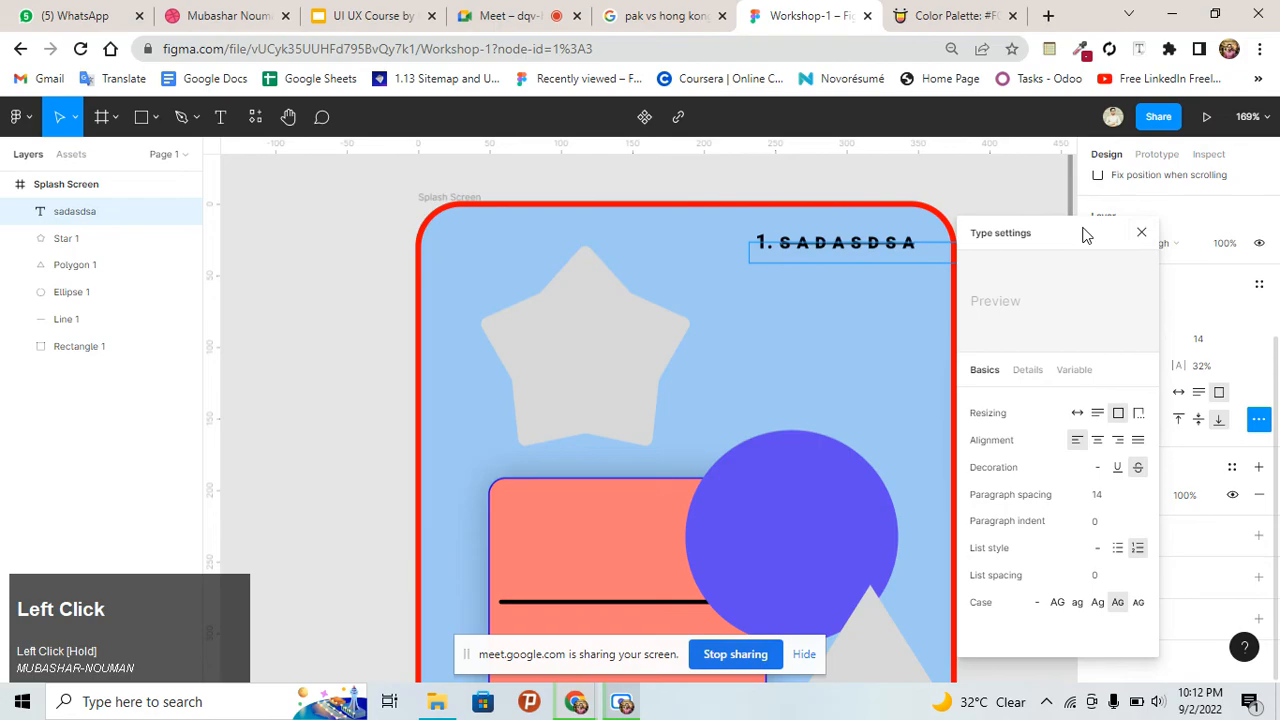
{"action": "left_click", "coordinate": [1141, 232]}
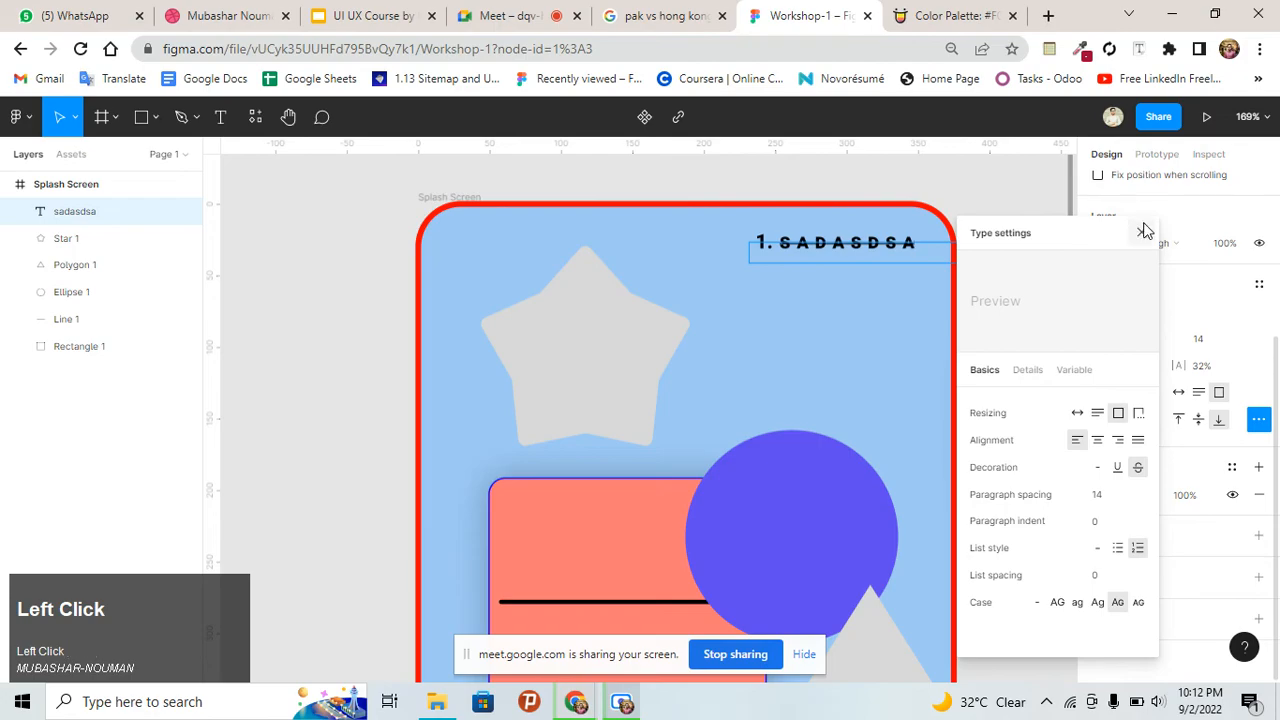
Pan the canvas with the Hand tool and zoom out to 43% to view the whole Splash Screen frame
{"action": "left_click", "coordinate": [288, 117]}
{"action": "left_click_drag", "start_coordinate": [313, 204], "coordinate": [326, 231]}
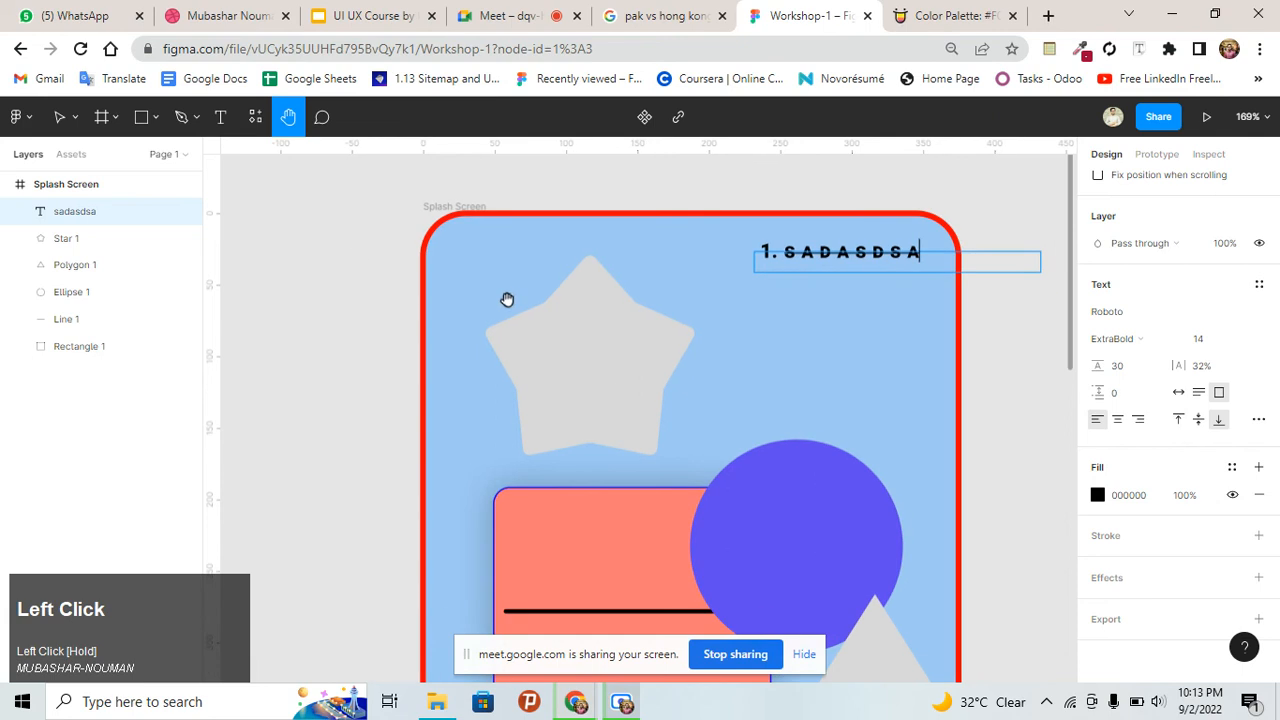
{"action": "scroll", "coordinate": [506, 314], "scroll_direction": "down", "scroll_amount": 5, "text": "ctrl"}
{"action": "scroll", "coordinate": [509, 316], "scroll_direction": "down", "scroll_amount": 6, "text": "ctrl"}
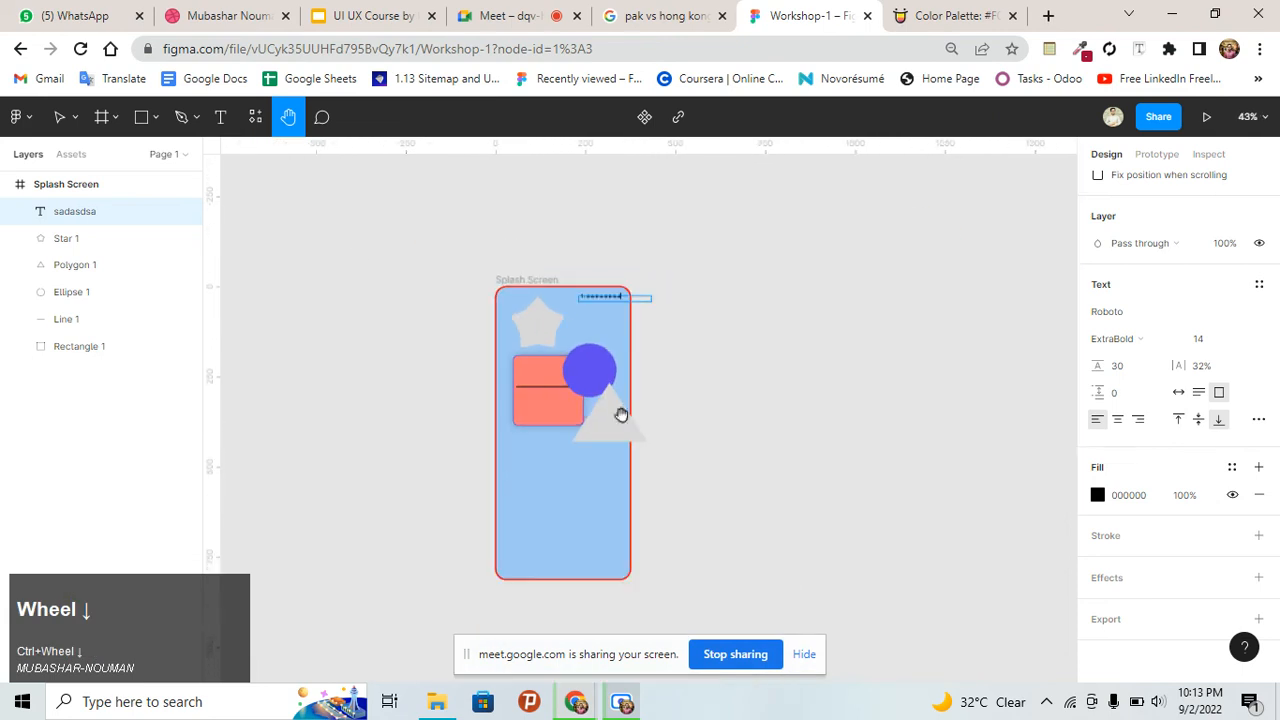
Start a comment beside the star in the Splash Screen frame and write "Star Shape" in it
{"action": "left_click", "coordinate": [330, 119]}
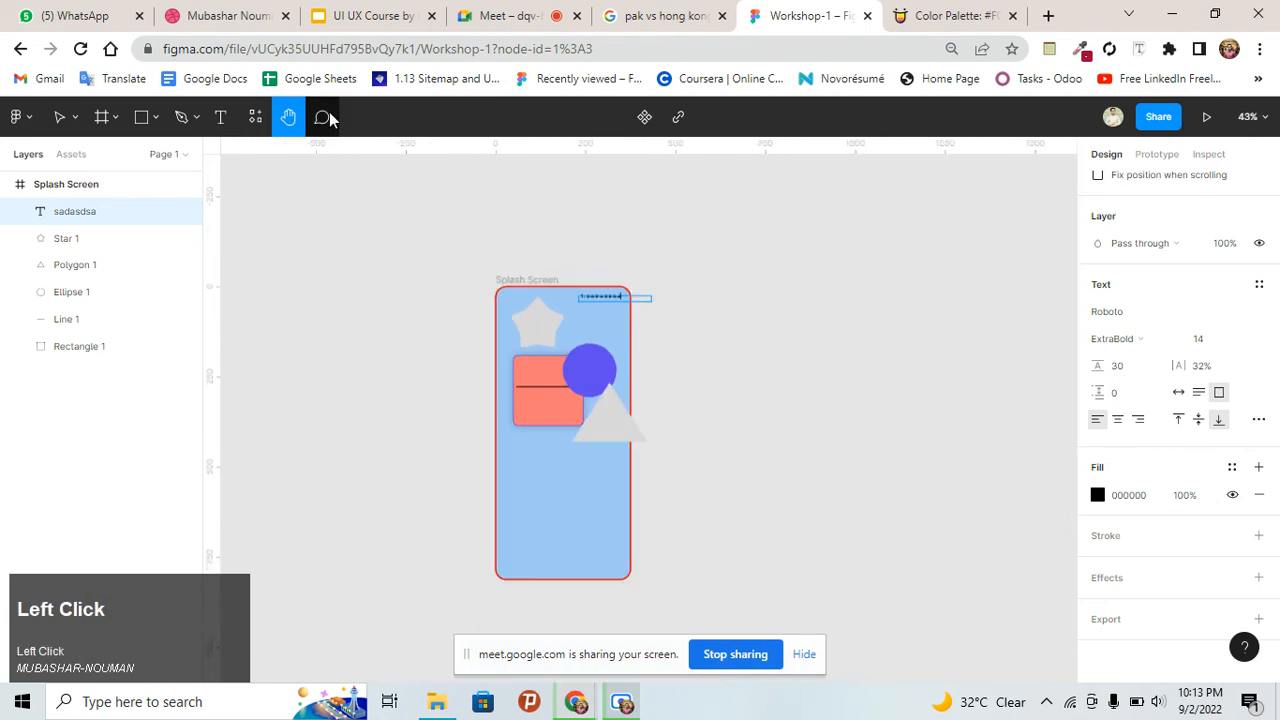
{"action": "left_click", "coordinate": [563, 315]}
{"action": "type", "text": "shdasj"}
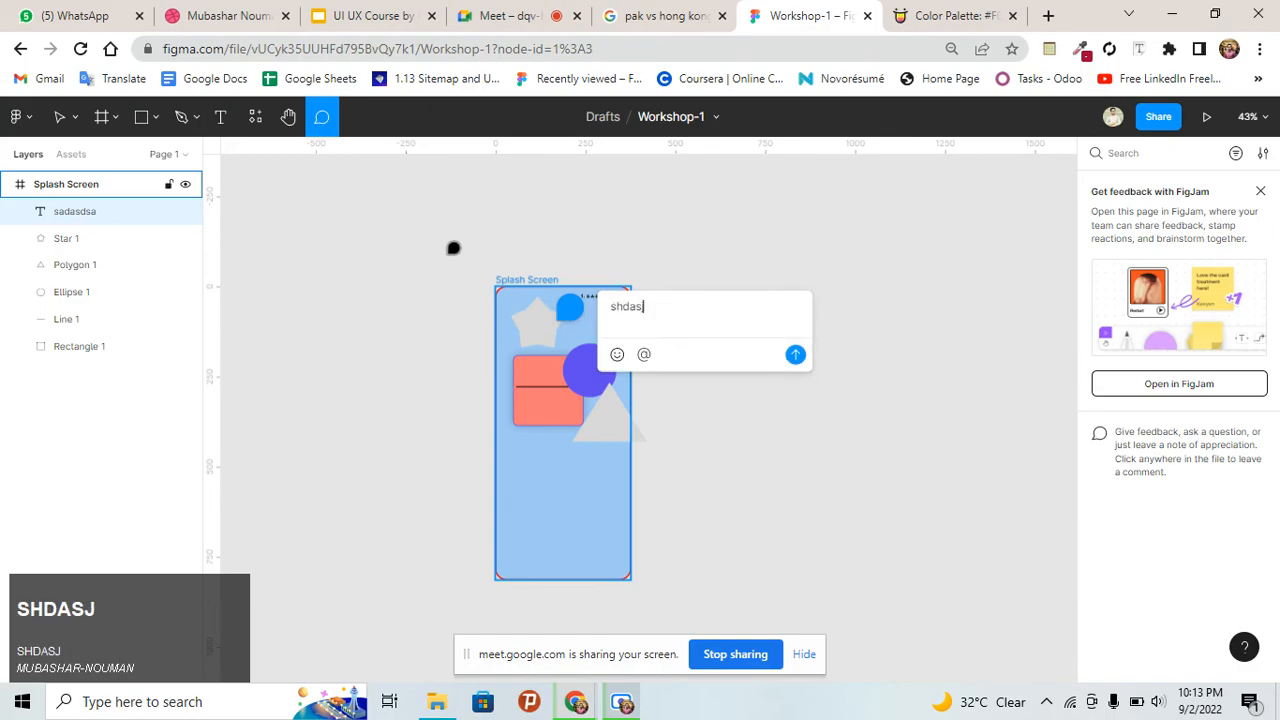
{"action": "key", "text": "BackSpace"}
{"action": "key", "text": "BackSpace"}
{"action": "key", "text": "BackSpace"}
{"action": "type", "text": "Star"}
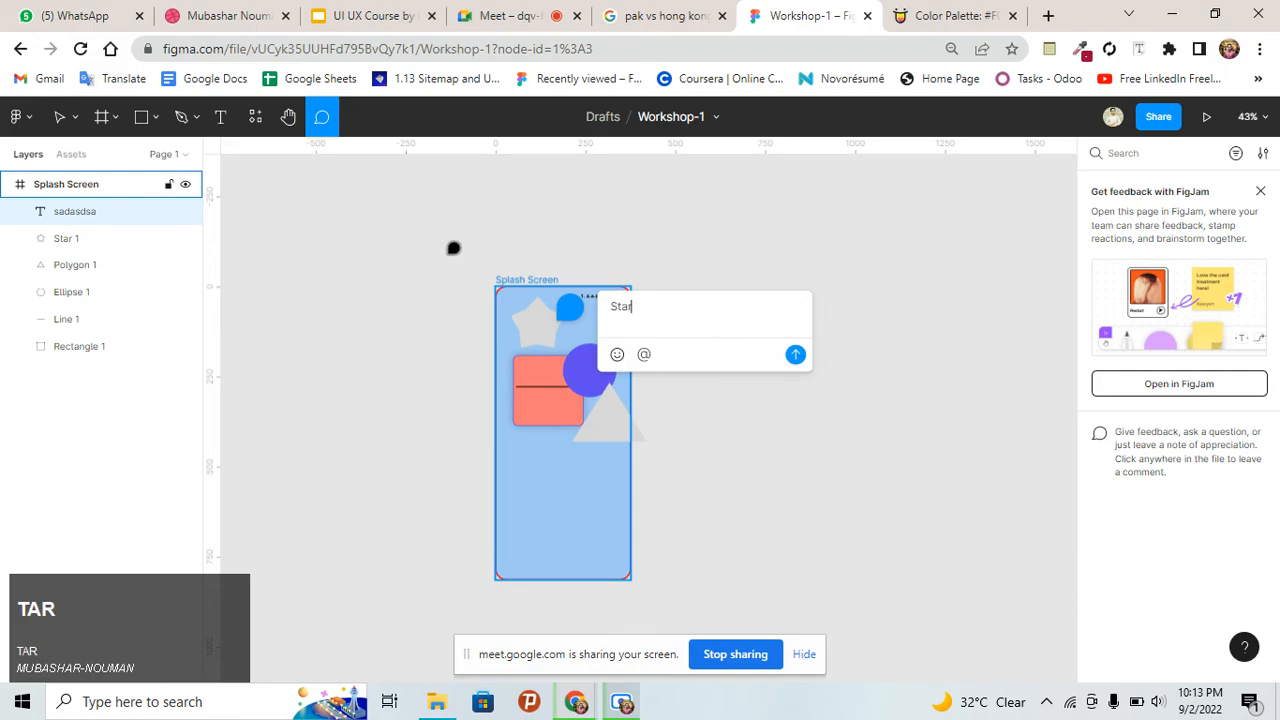
{"action": "type", "text": " Shape"}
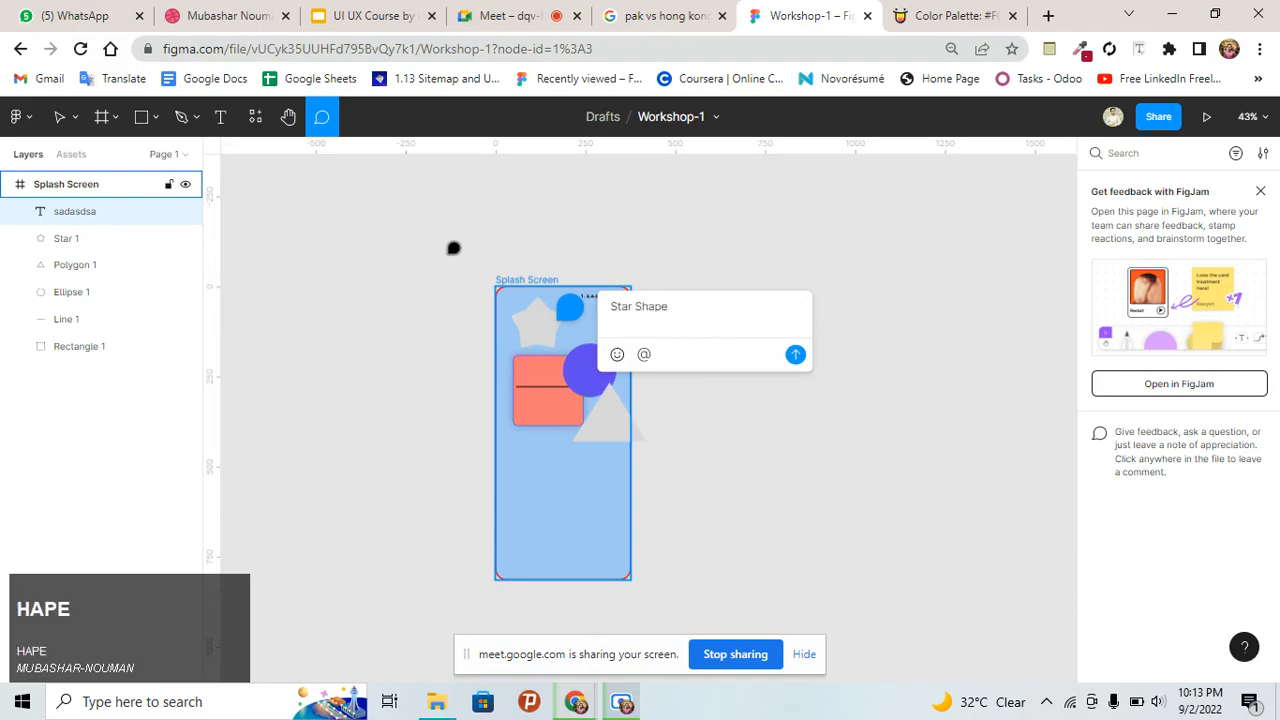
Move the unposted comment's pin to the empty canvas outside the Splash Screen frame, post it and preview it
{"action": "left_click", "coordinate": [890, 315]}
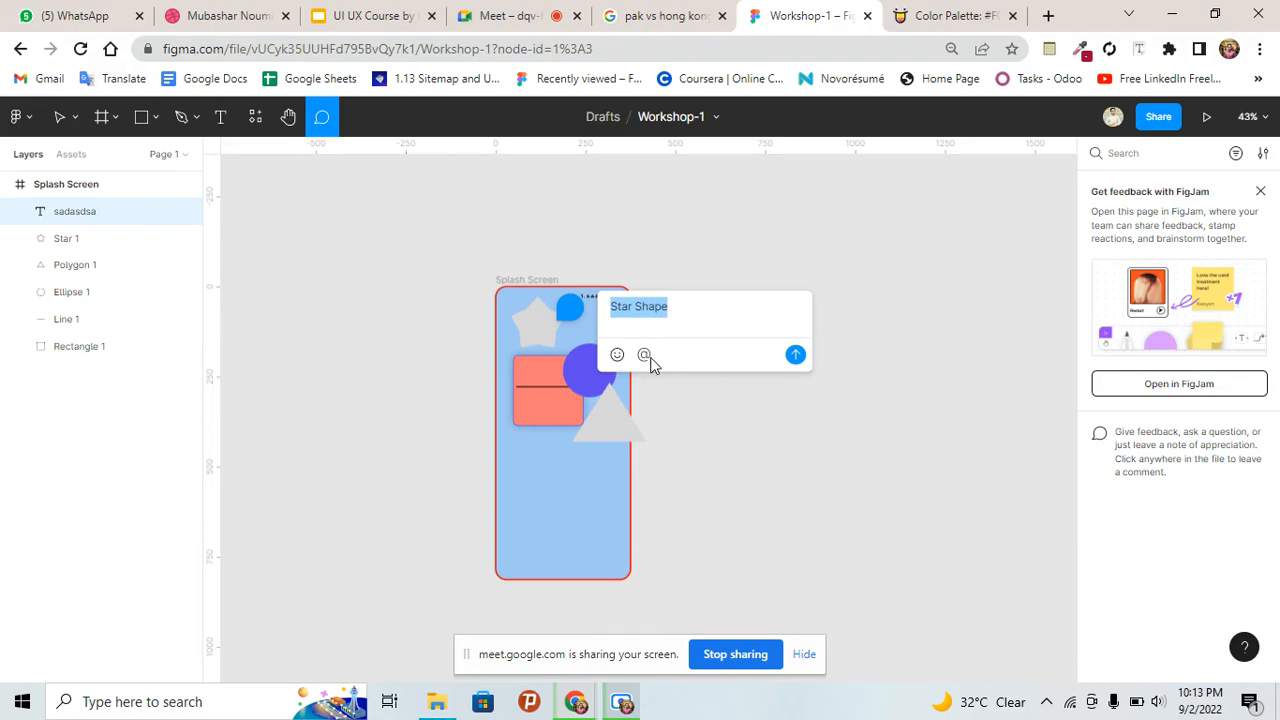
{"action": "left_click", "coordinate": [757, 319]}
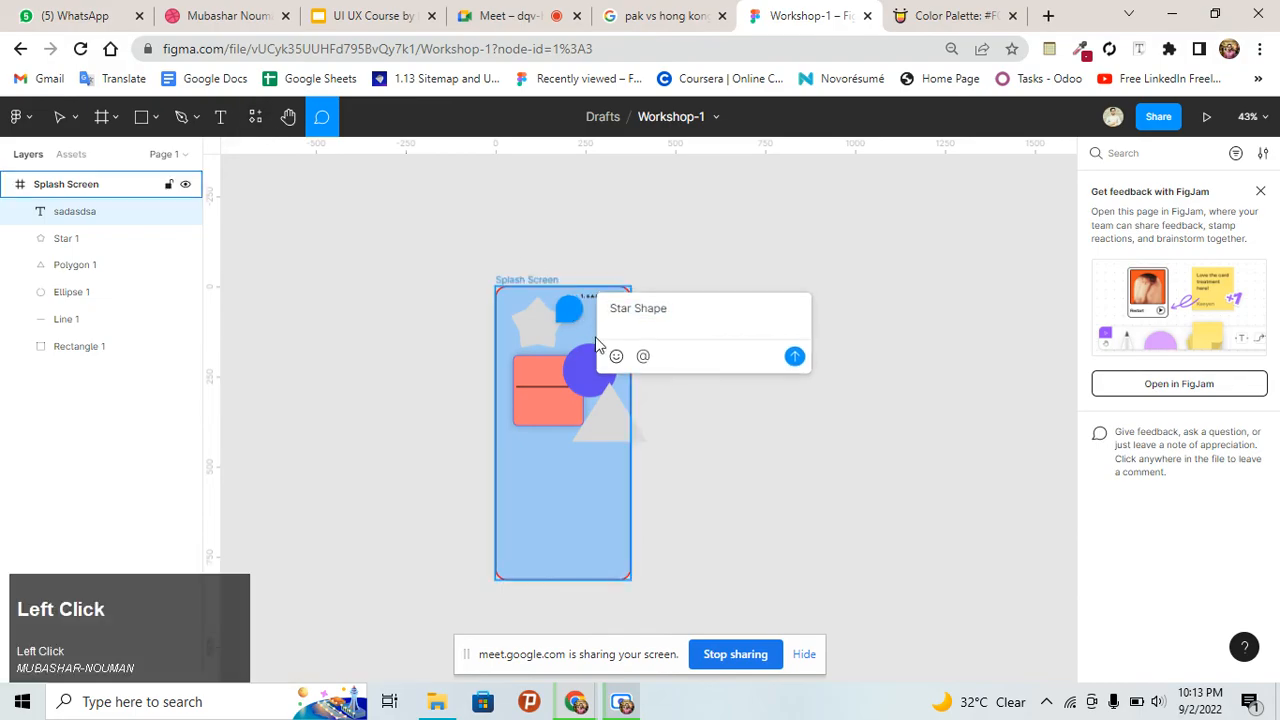
{"action": "left_click_drag", "start_coordinate": [574, 308], "coordinate": [783, 325]}
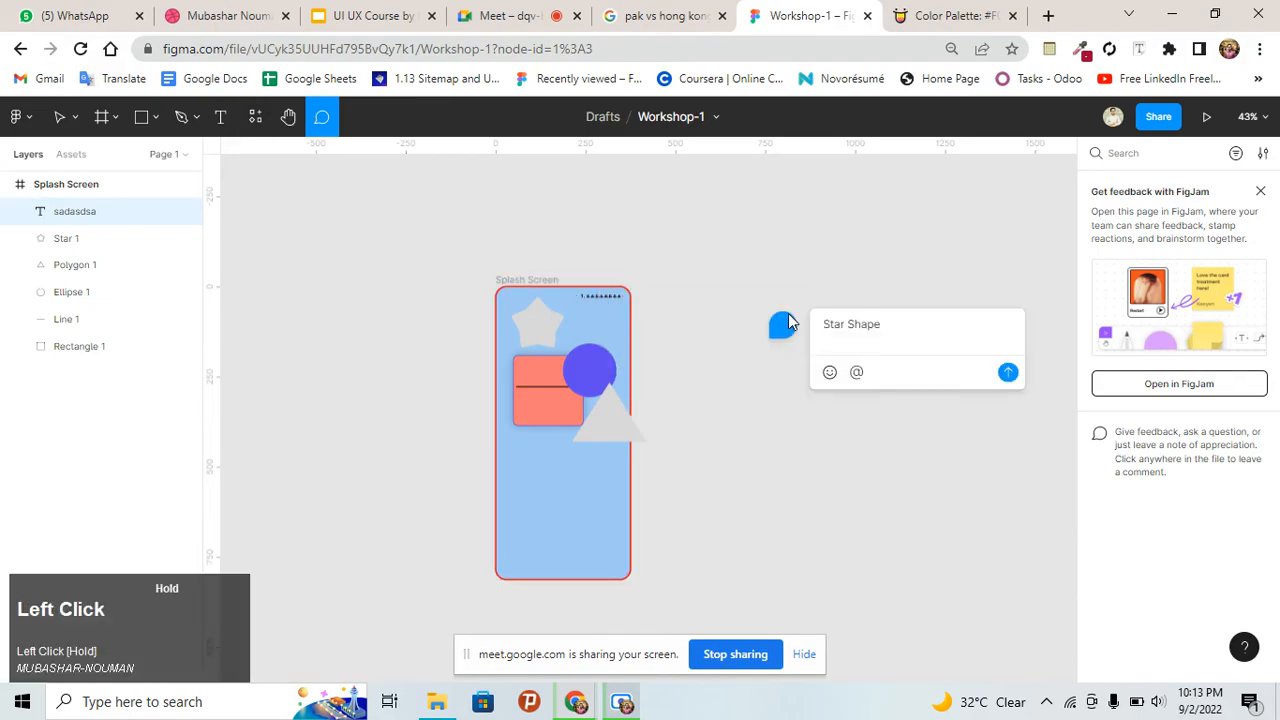
{"action": "left_click", "coordinate": [1007, 372]}
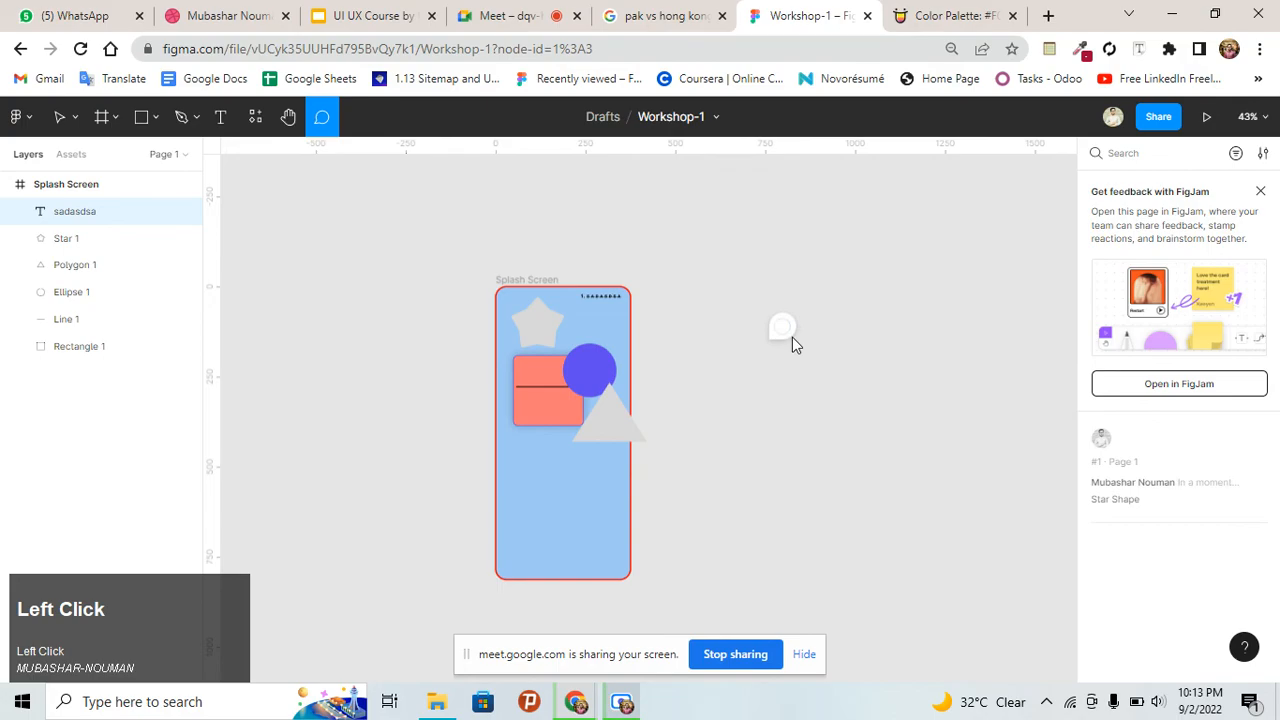
{"action": "mouse_move", "coordinate": [790, 338]}
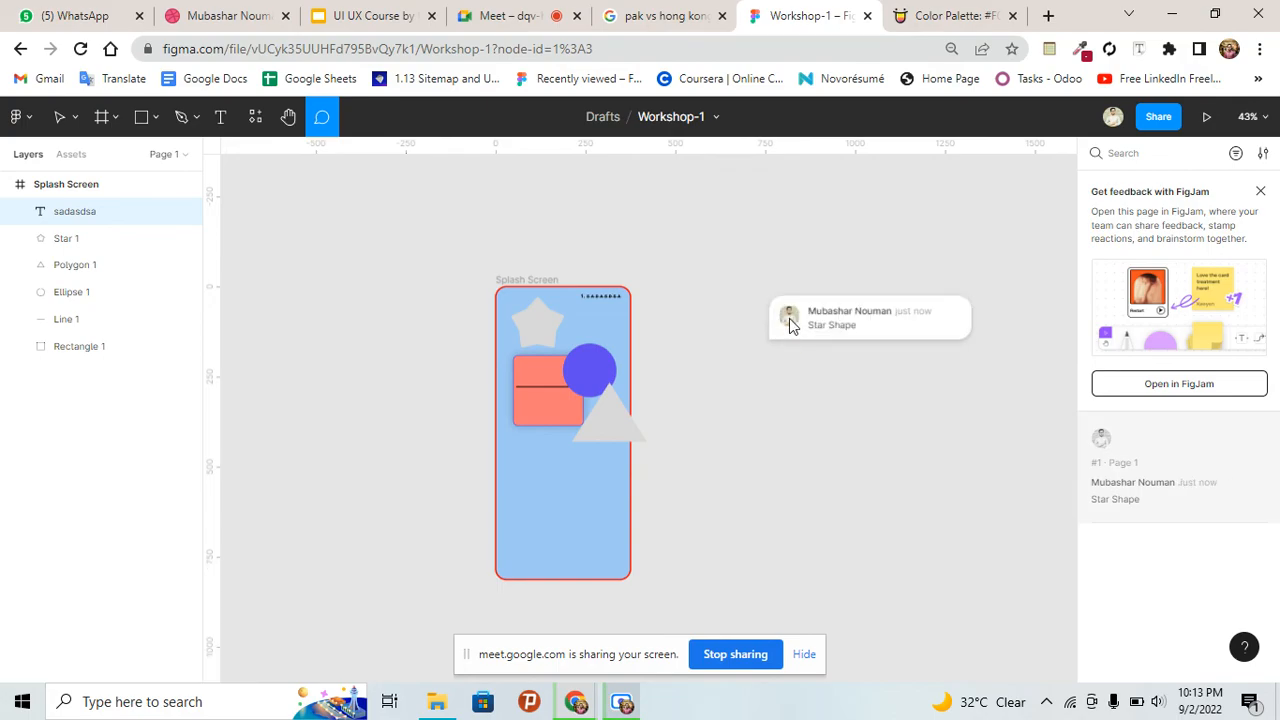
Review the file's sharing options, including the can edit and can view permissions, and close them without inviting anyone
{"action": "left_click", "coordinate": [1160, 125]}
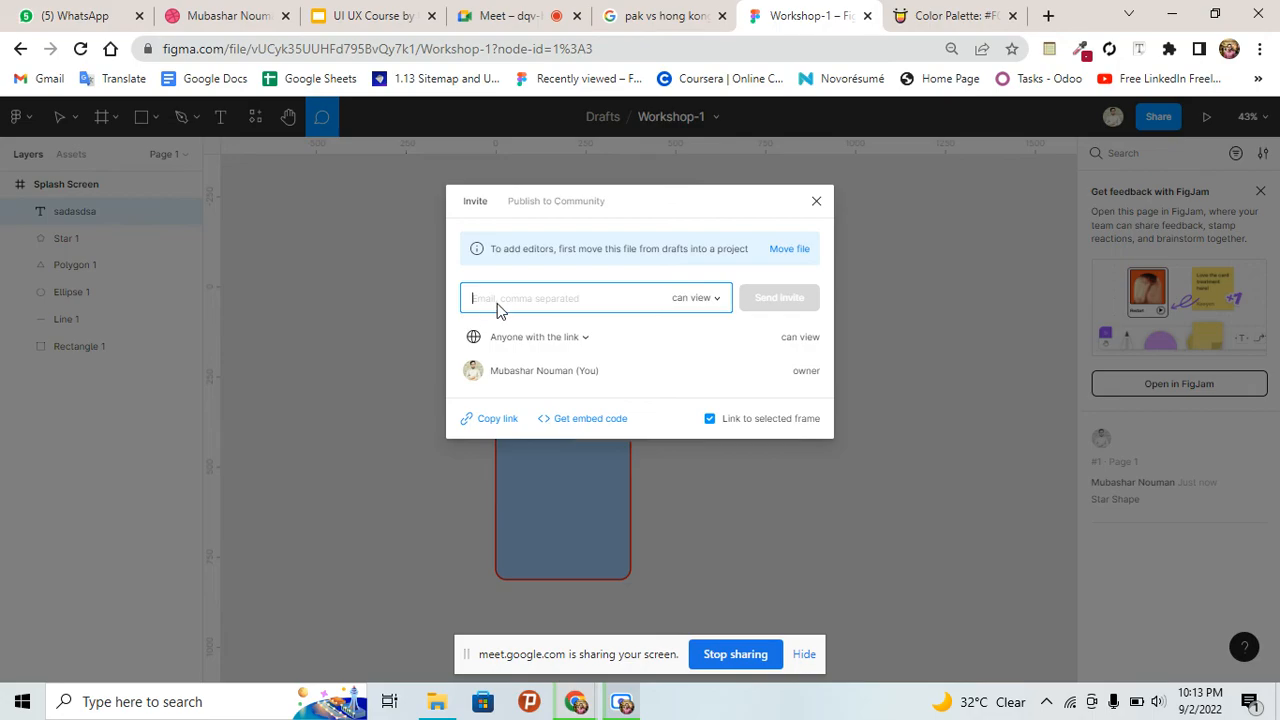
{"action": "left_click", "coordinate": [708, 297]}
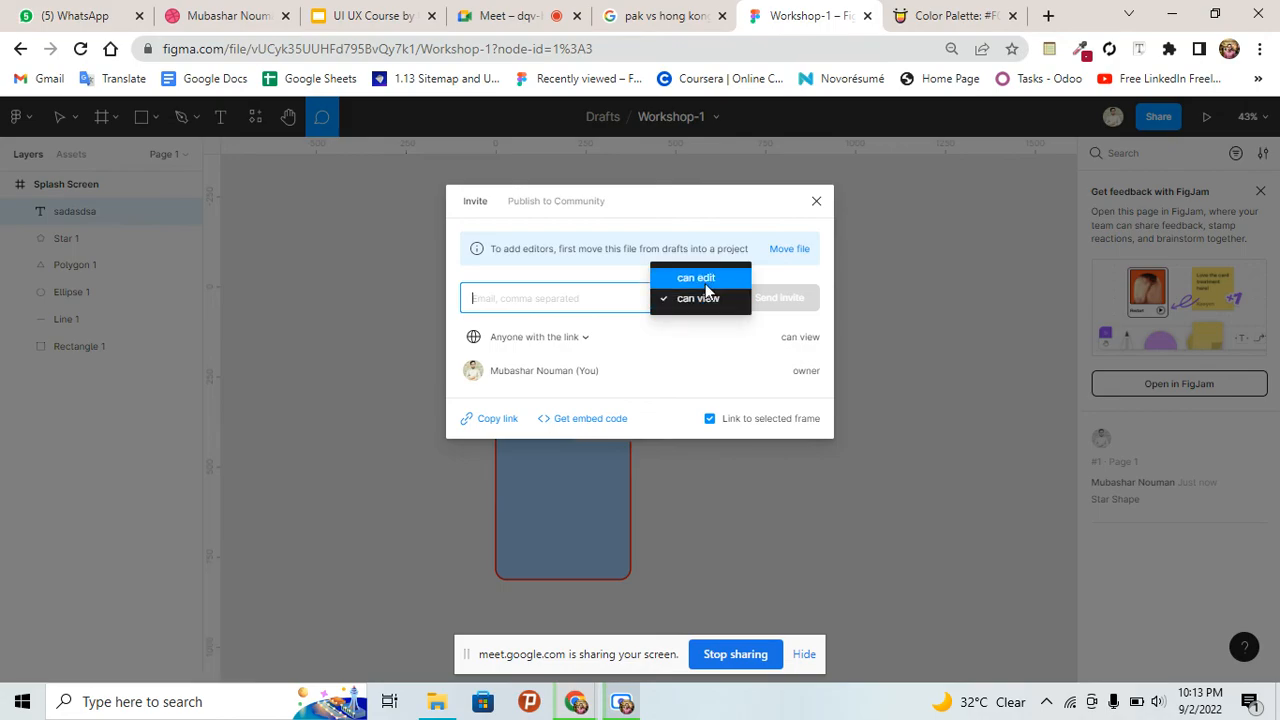
{"action": "left_click", "coordinate": [721, 335]}
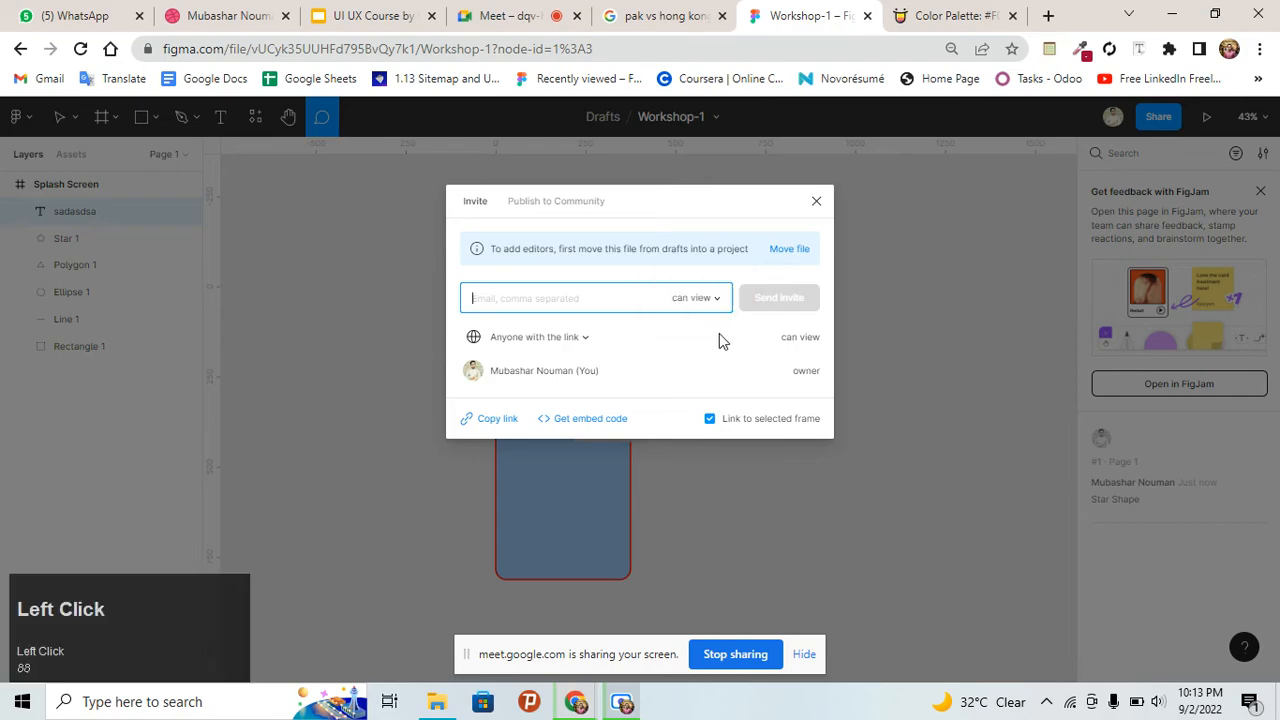
{"action": "left_click", "coordinate": [711, 299]}
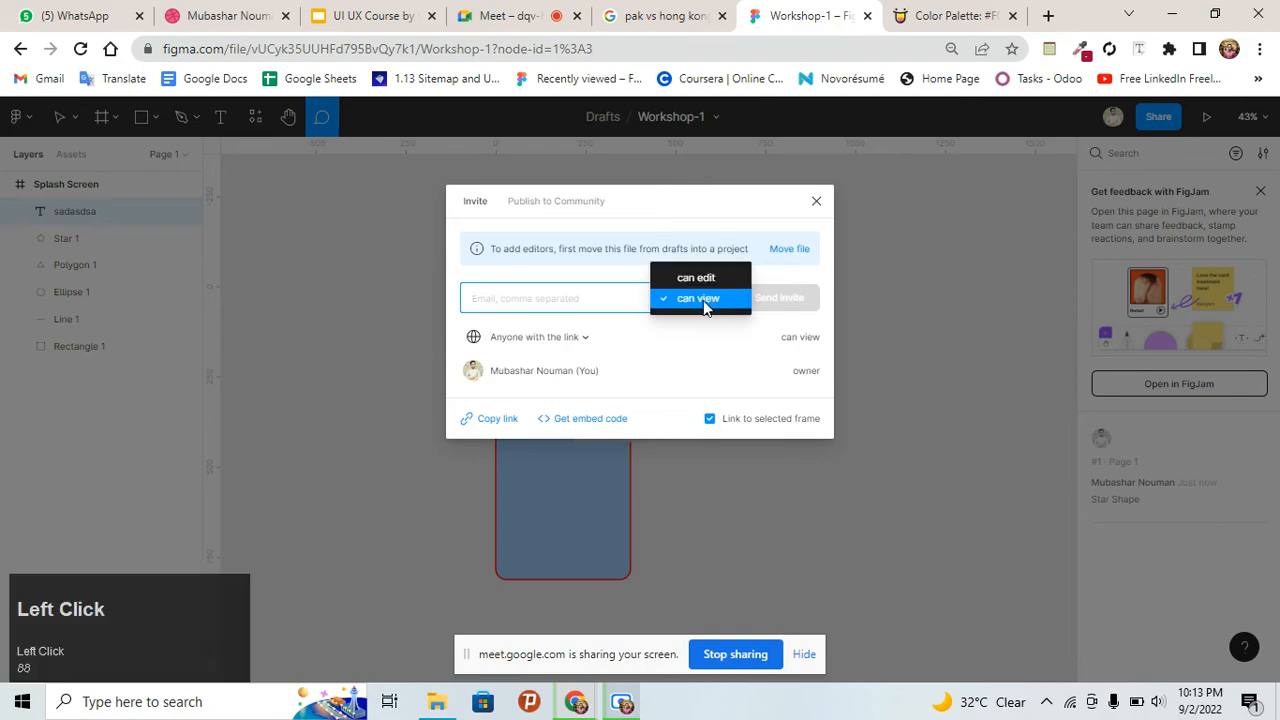
{"action": "left_click", "coordinate": [714, 331]}
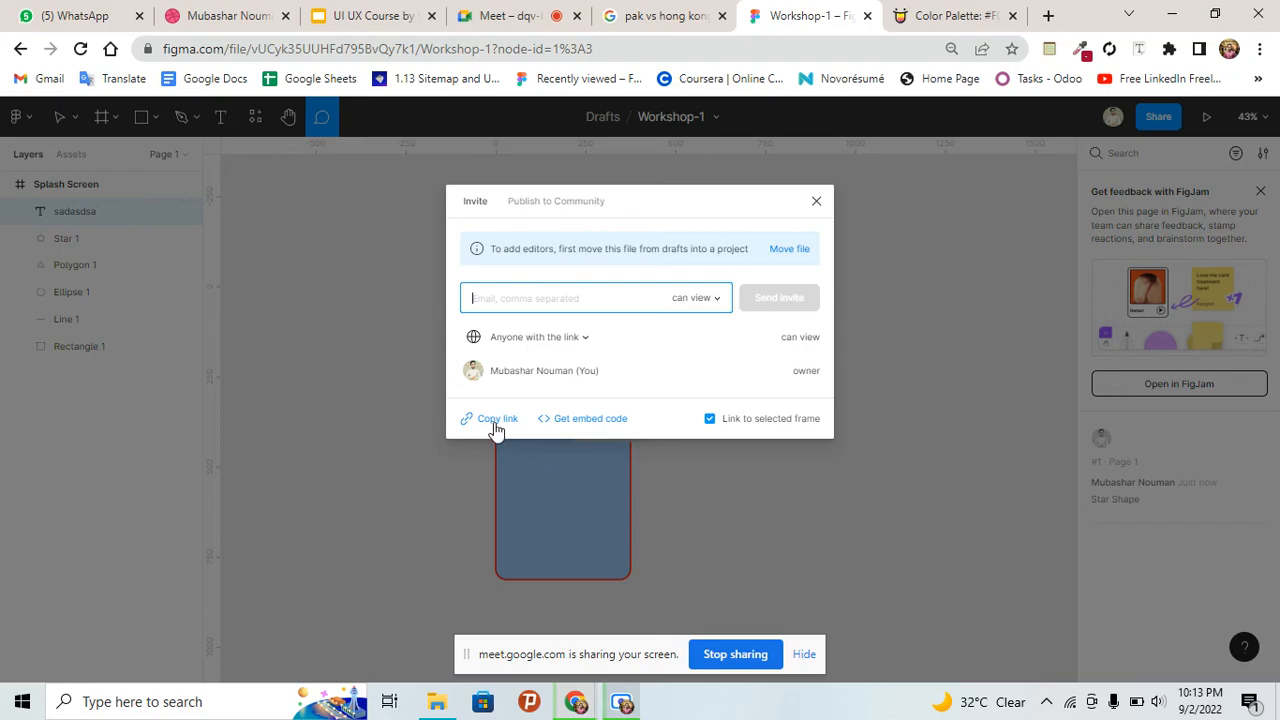
{"action": "left_click", "coordinate": [816, 201]}
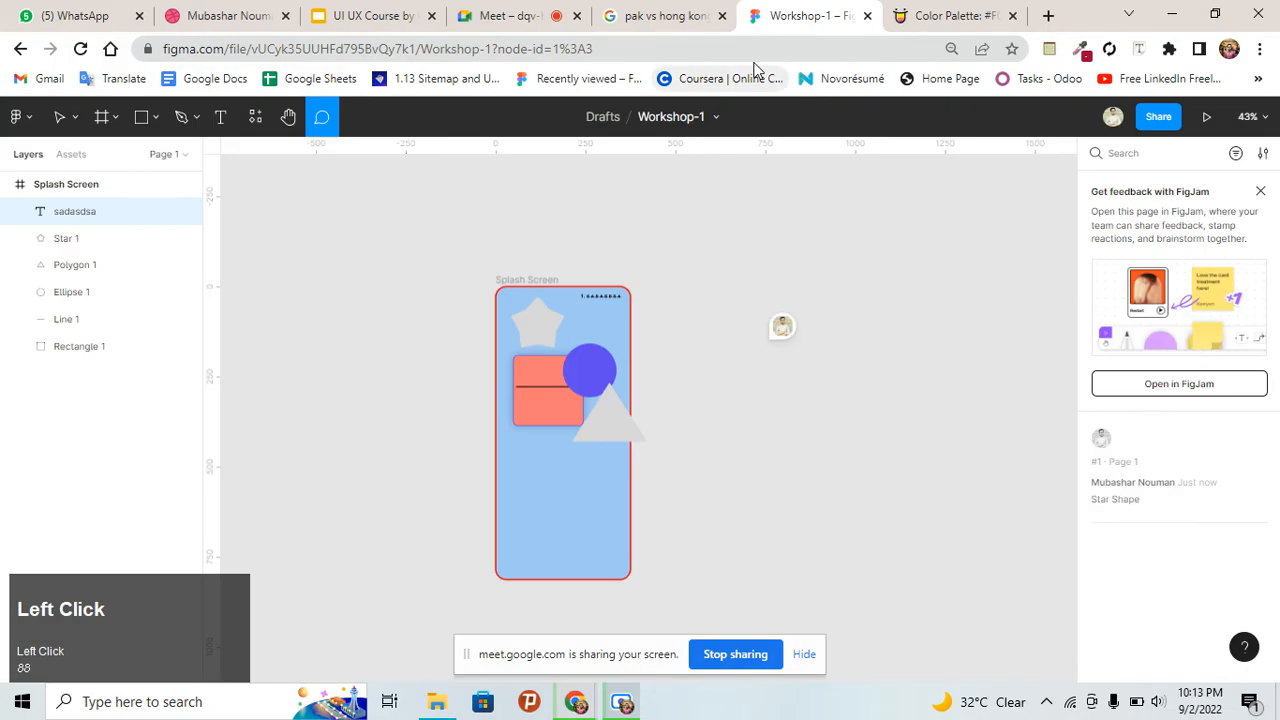
Copy the Workshop-1 file's web address from the browser and return to the canvas
{"action": "left_click", "coordinate": [754, 47]}
{"action": "key", "text": "ctrl+c"}
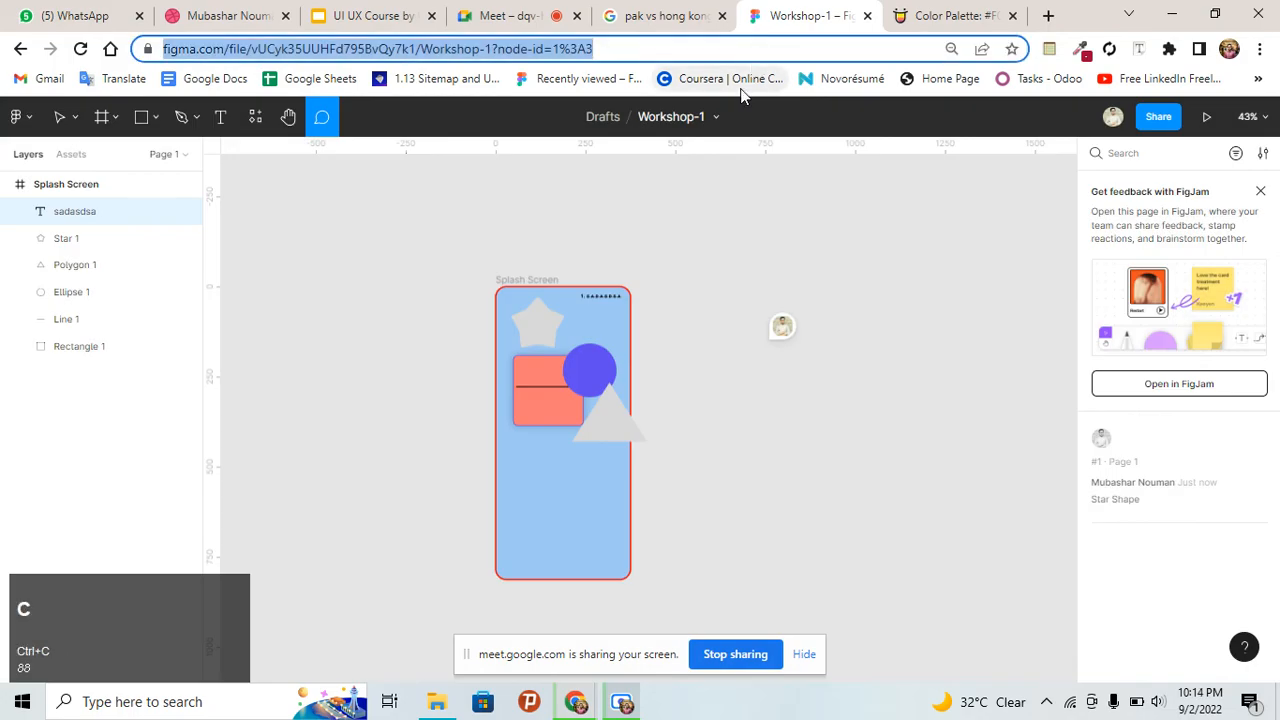
{"action": "left_click", "coordinate": [810, 245]}
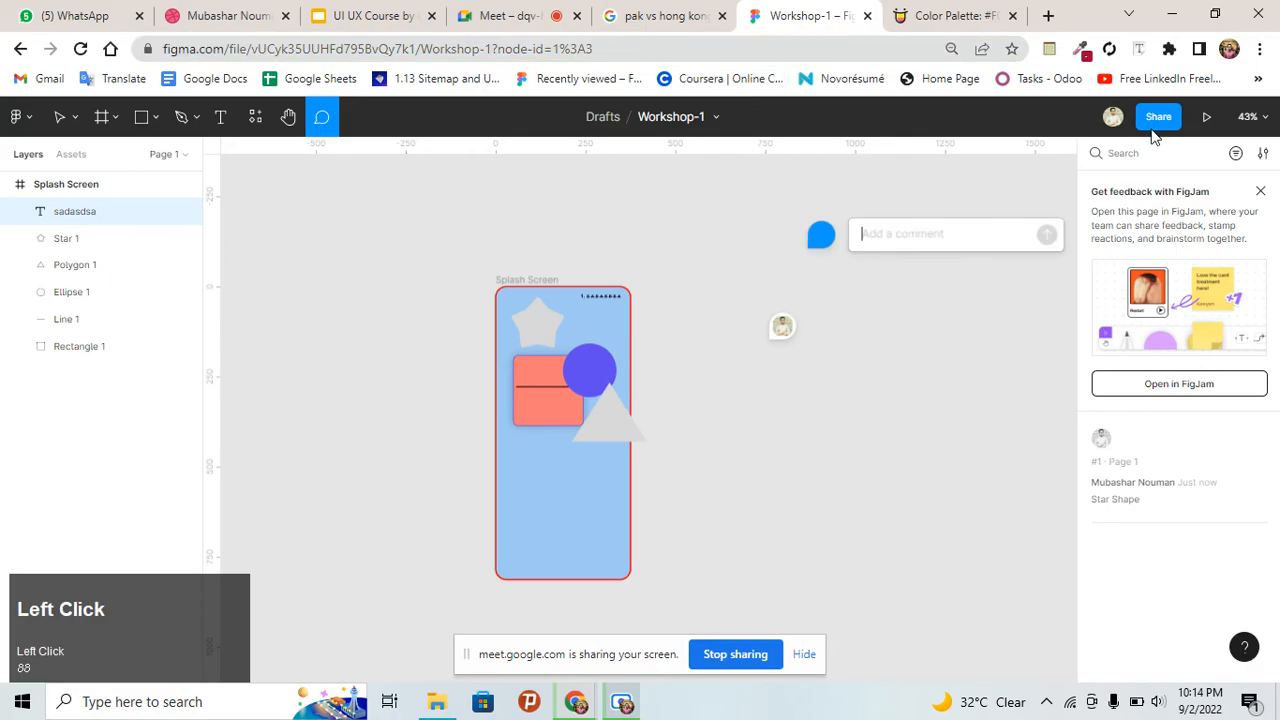
Present the Splash Screen as a prototype, check the Google Meet messages while it loads, and close the preview
{"action": "left_click", "coordinate": [1207, 118]}
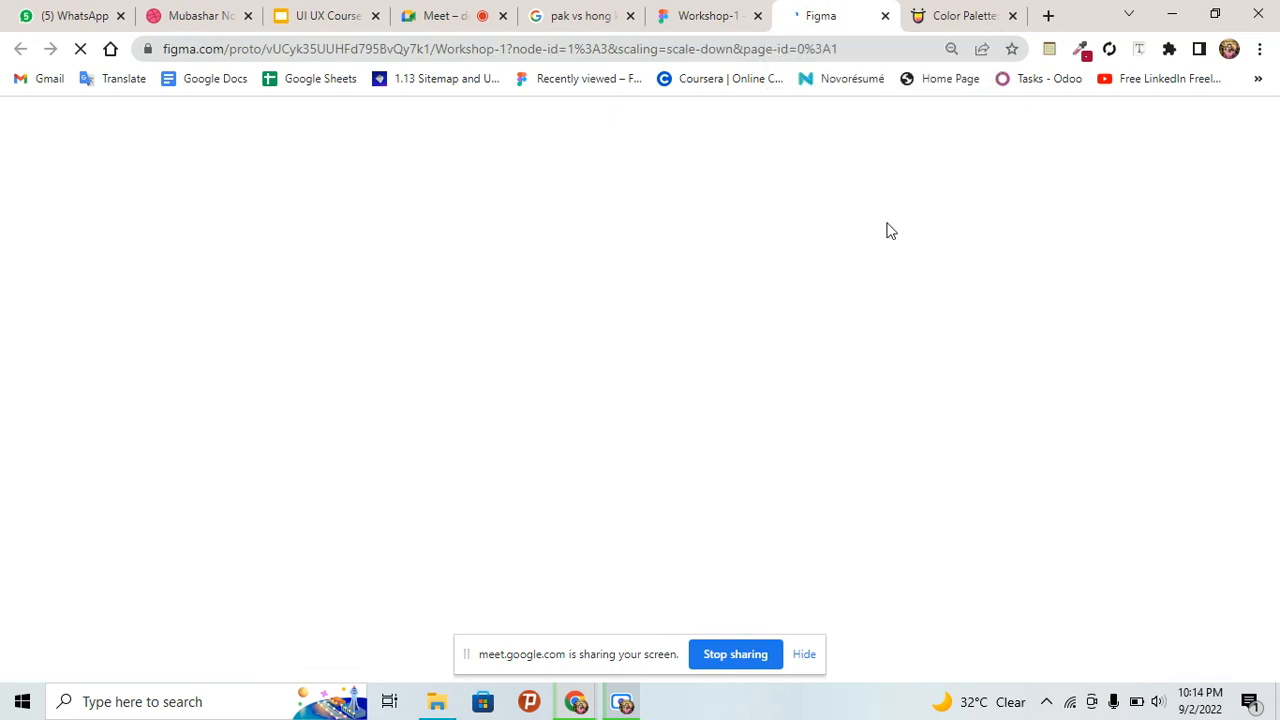
{"action": "left_click", "coordinate": [488, 15]}
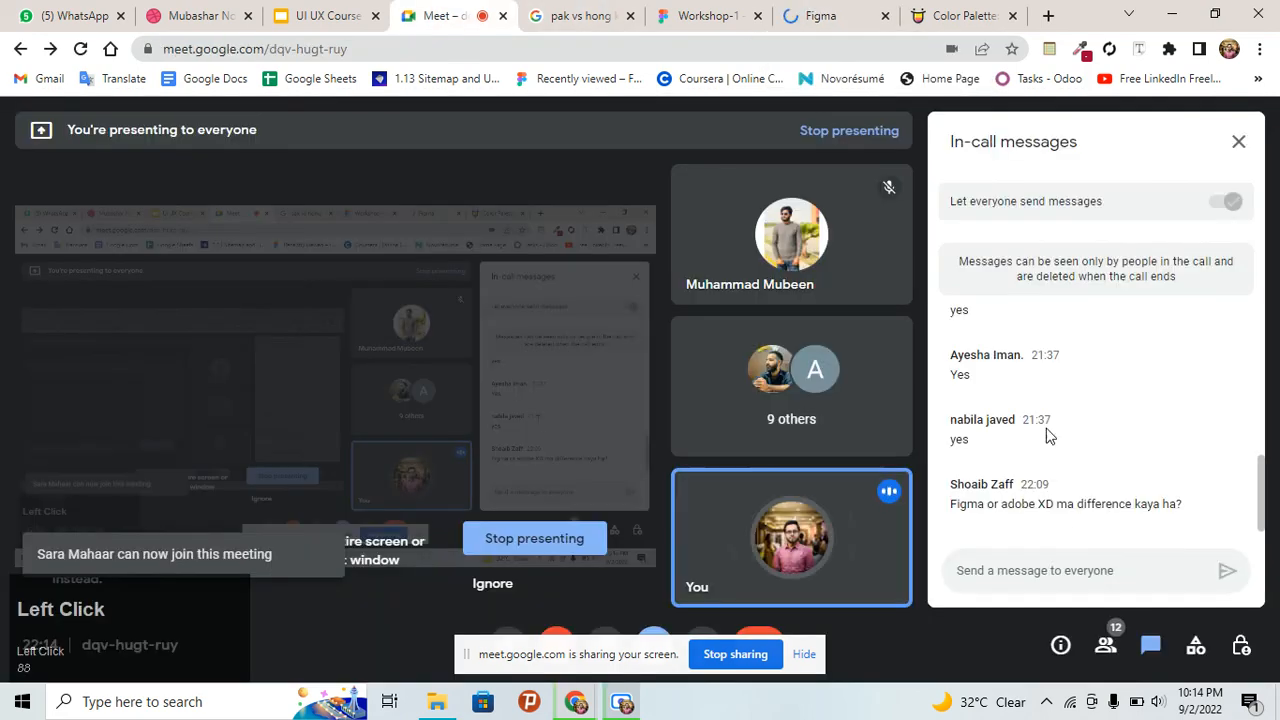
{"action": "left_click", "coordinate": [836, 13]}
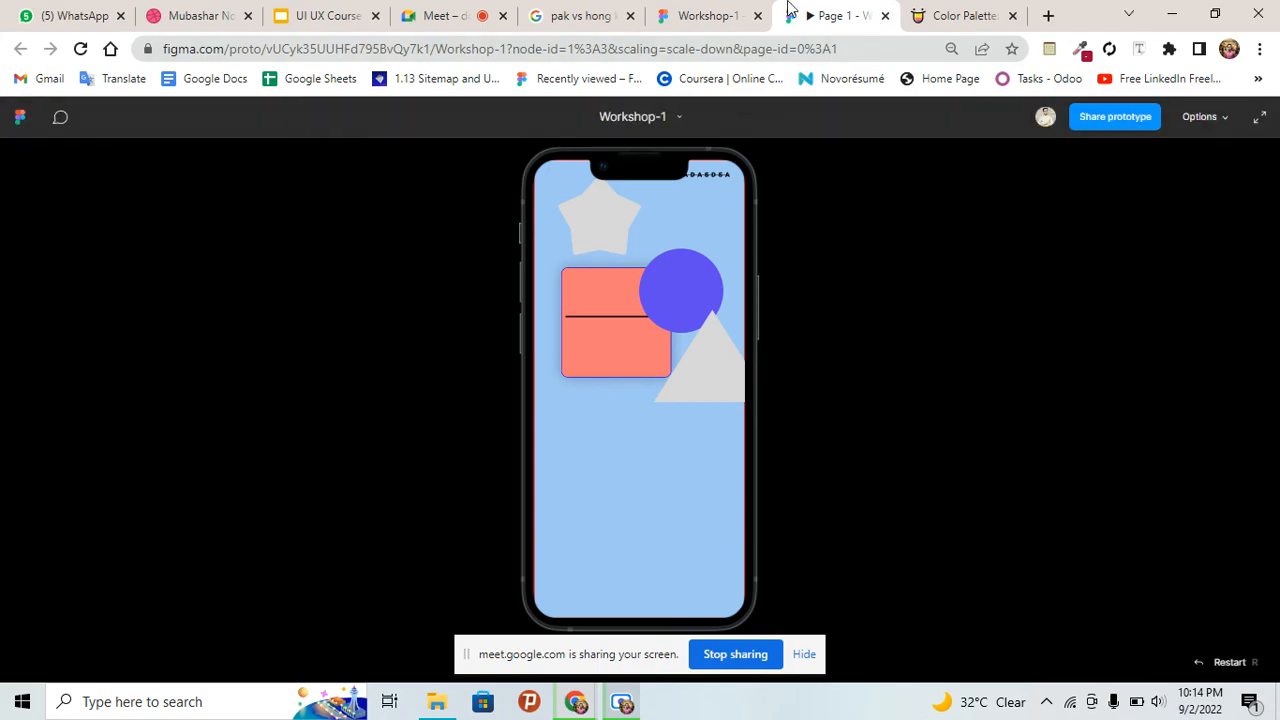
{"action": "left_click", "coordinate": [740, 14]}
{"action": "left_click", "coordinate": [886, 16]}
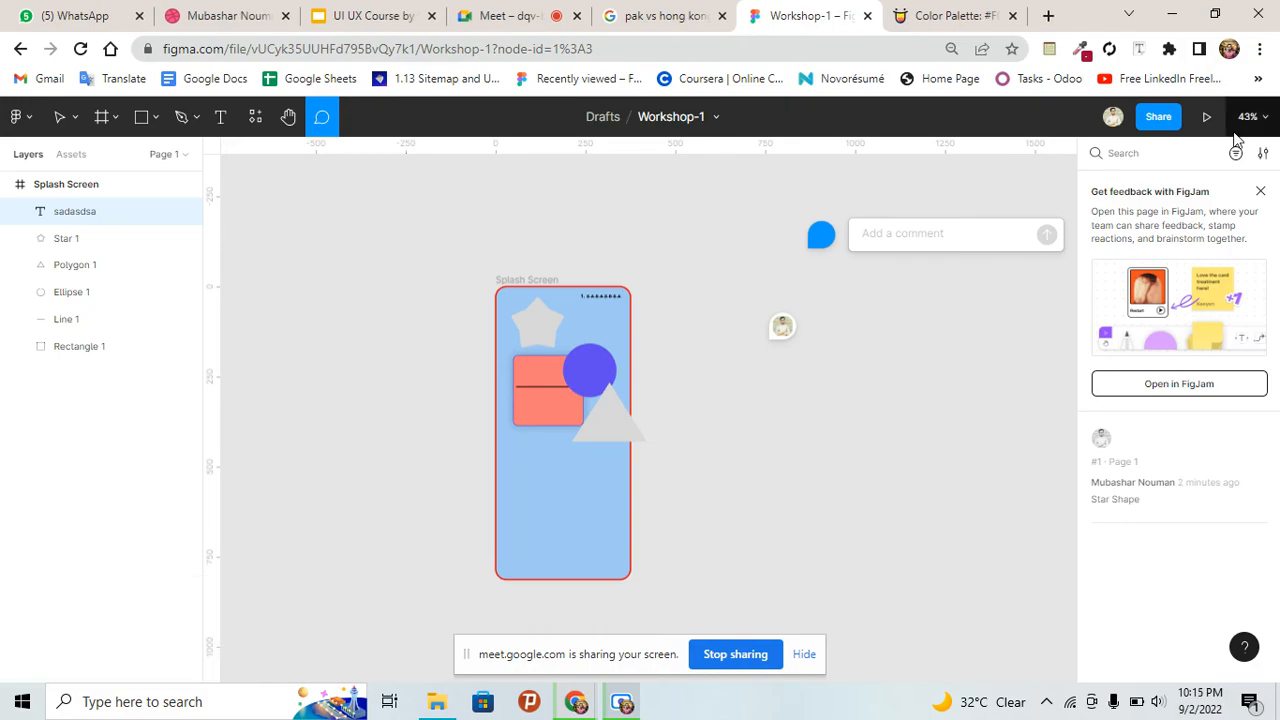
Zoom the canvas in to 100% and back out to 50%
{"action": "left_click", "coordinate": [1258, 113]}
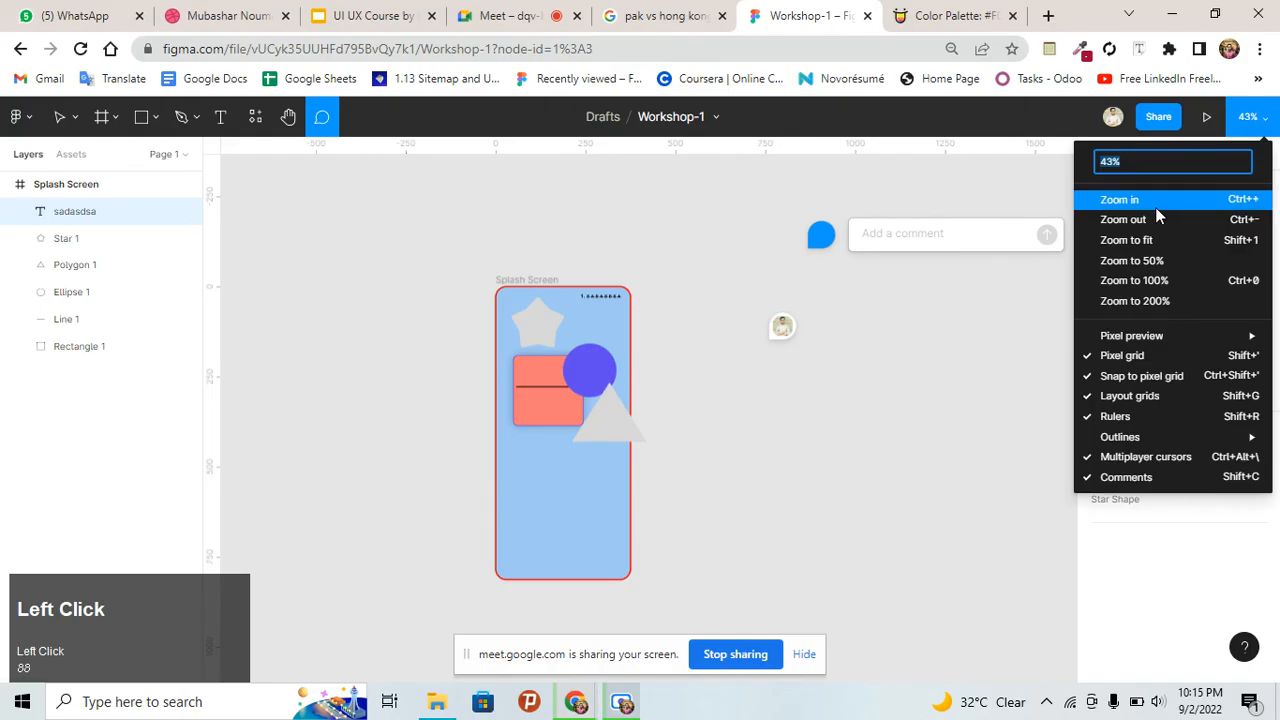
{"action": "left_click", "coordinate": [1155, 207]}
{"action": "left_click", "coordinate": [1250, 116]}
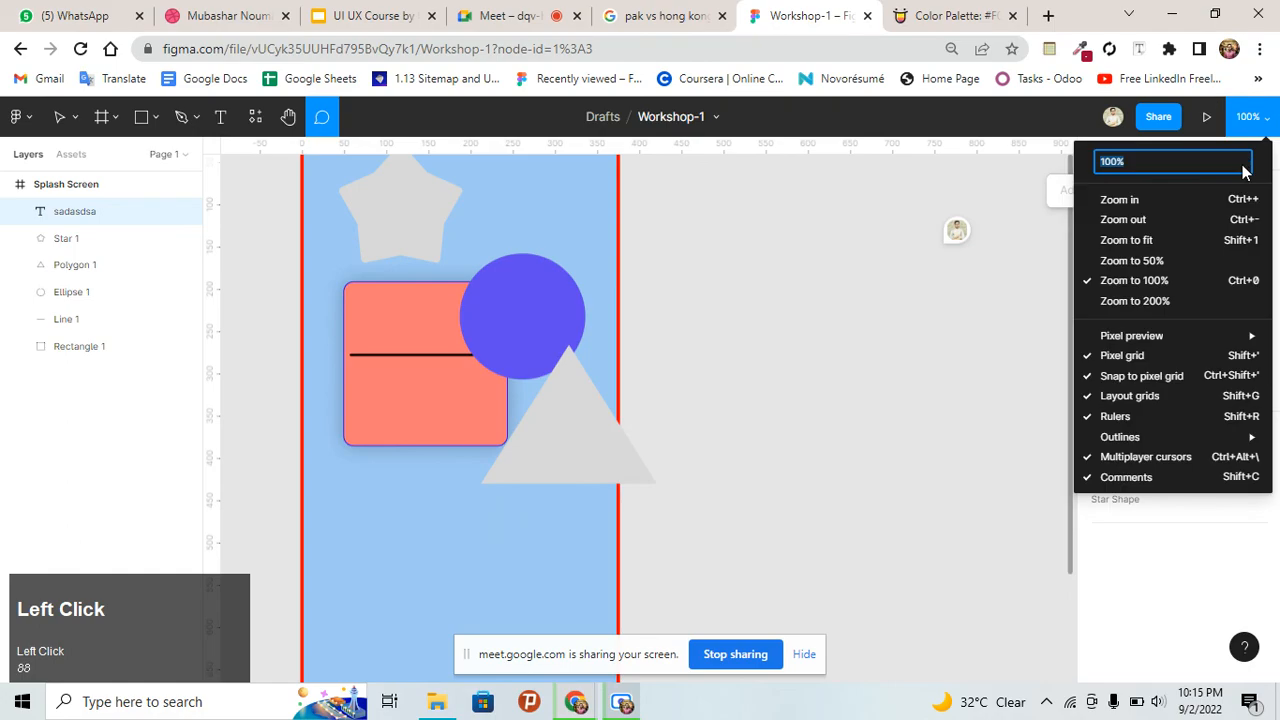
{"action": "left_click", "coordinate": [1151, 219]}
{"action": "left_click", "coordinate": [1250, 116]}
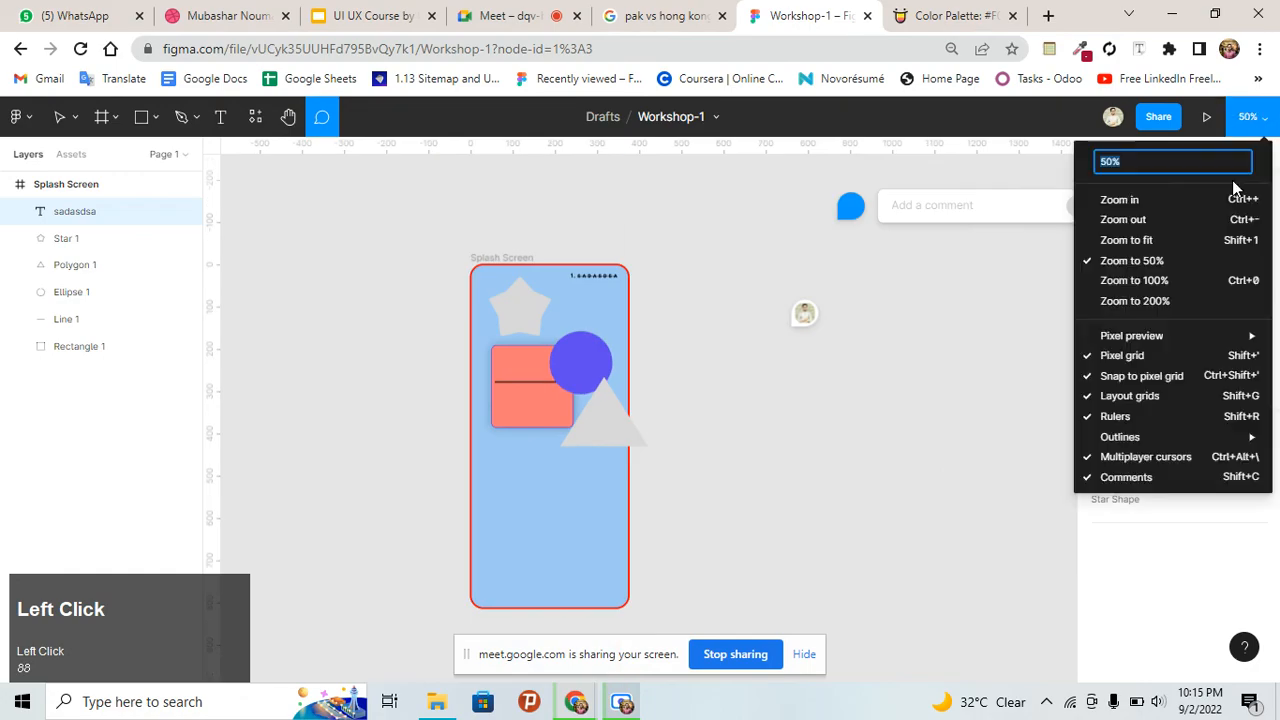
{"action": "left_click", "coordinate": [1160, 259]}
Zoom the canvas to 100% and then to fit, and review the remaining zoom and view options
{"action": "left_click", "coordinate": [1250, 116]}
{"action": "left_click", "coordinate": [1150, 280]}
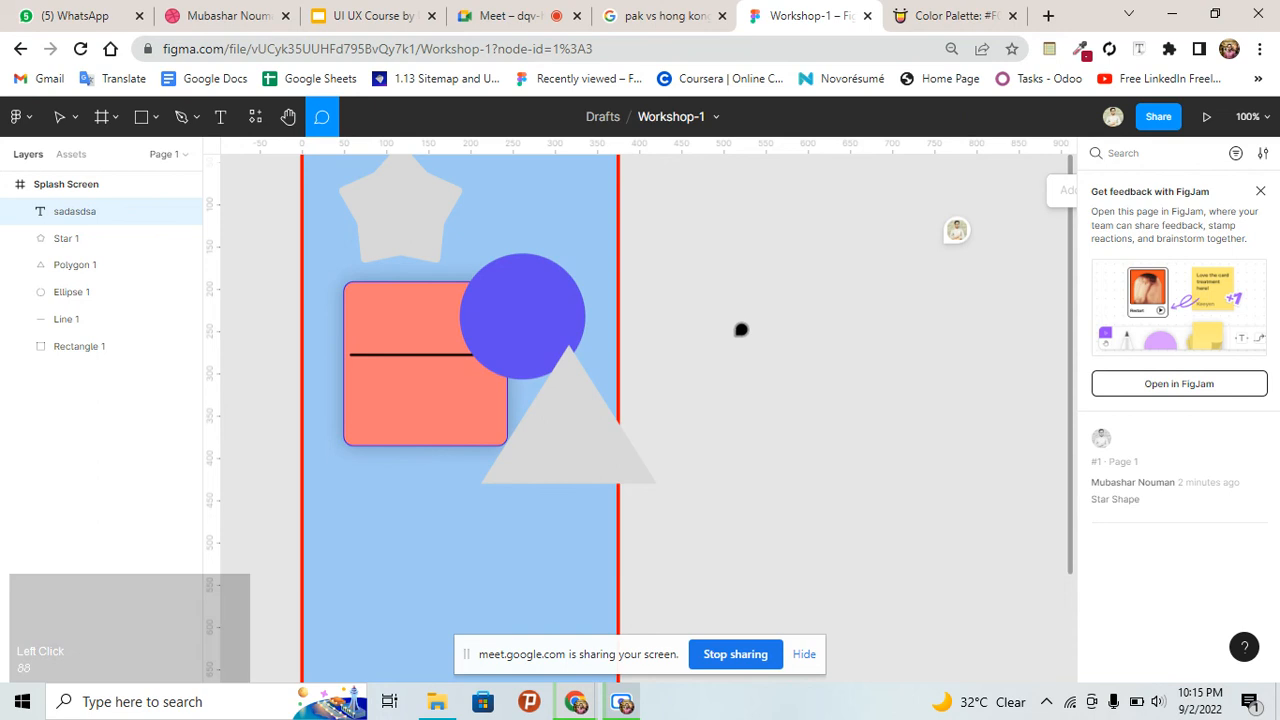
{"action": "left_click", "coordinate": [1250, 116]}
{"action": "left_click", "coordinate": [1161, 240]}
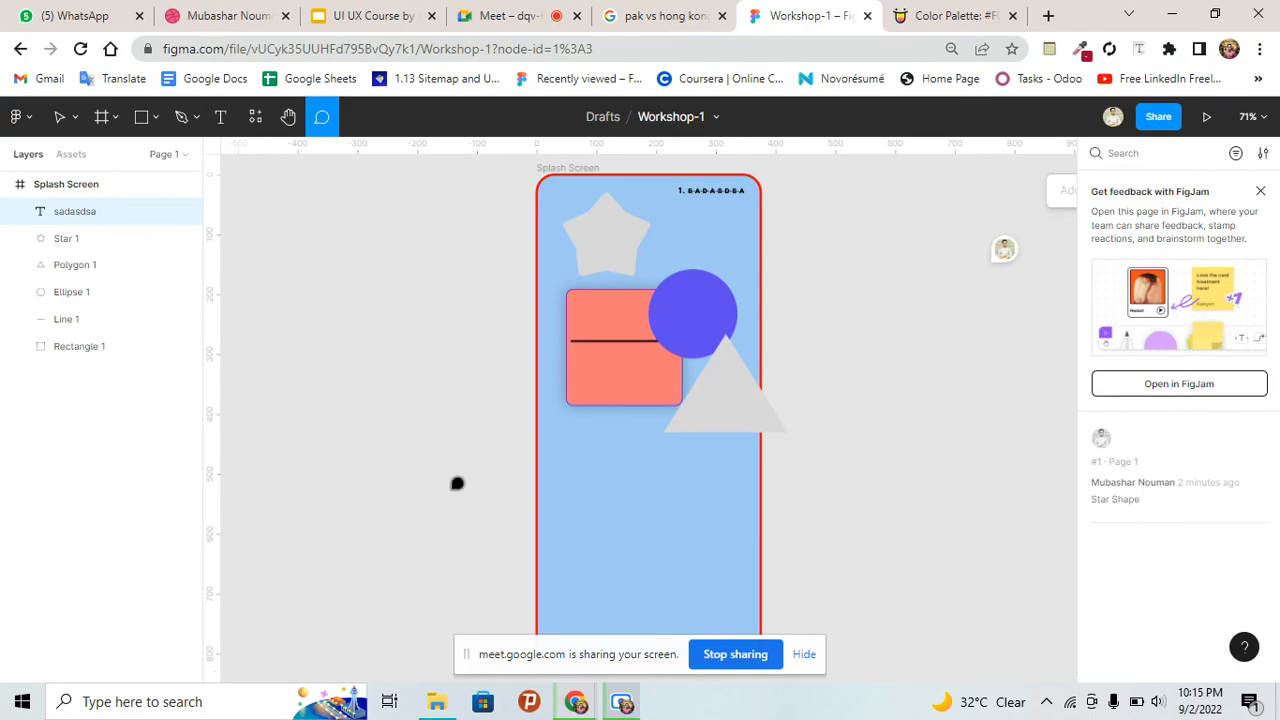
{"action": "left_click", "coordinate": [1261, 128]}
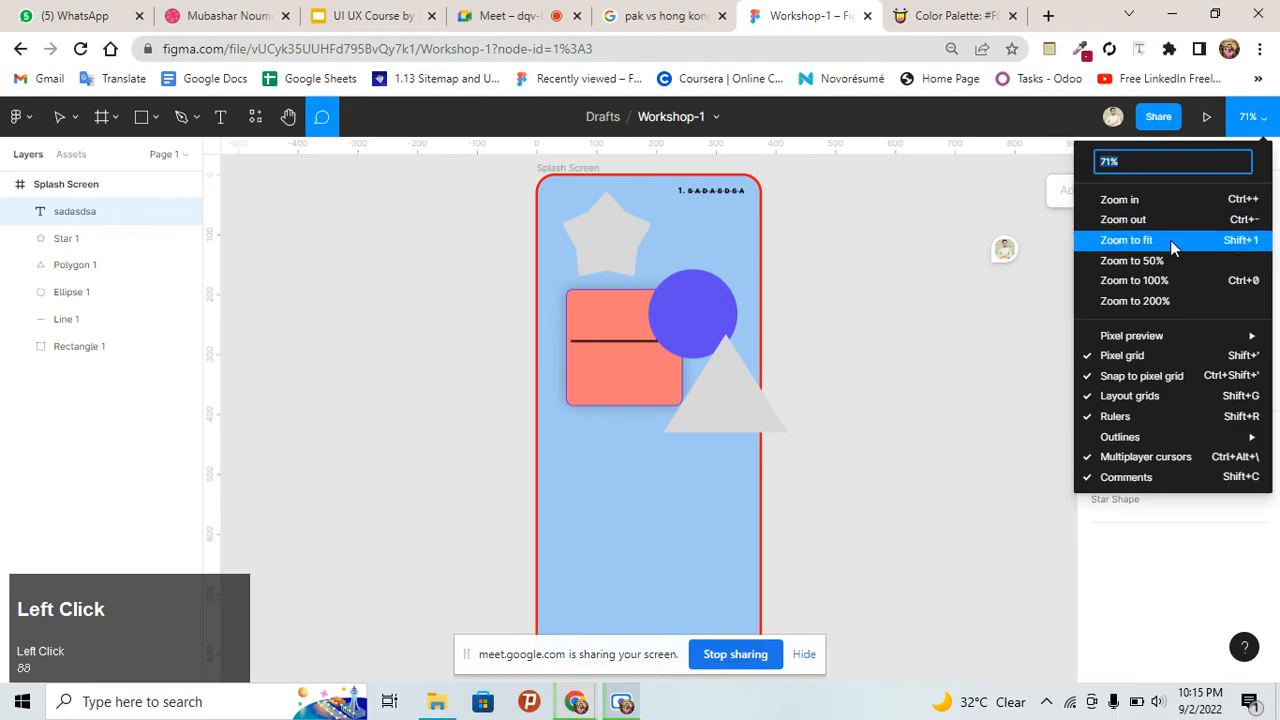
{"action": "left_click", "coordinate": [892, 300]}
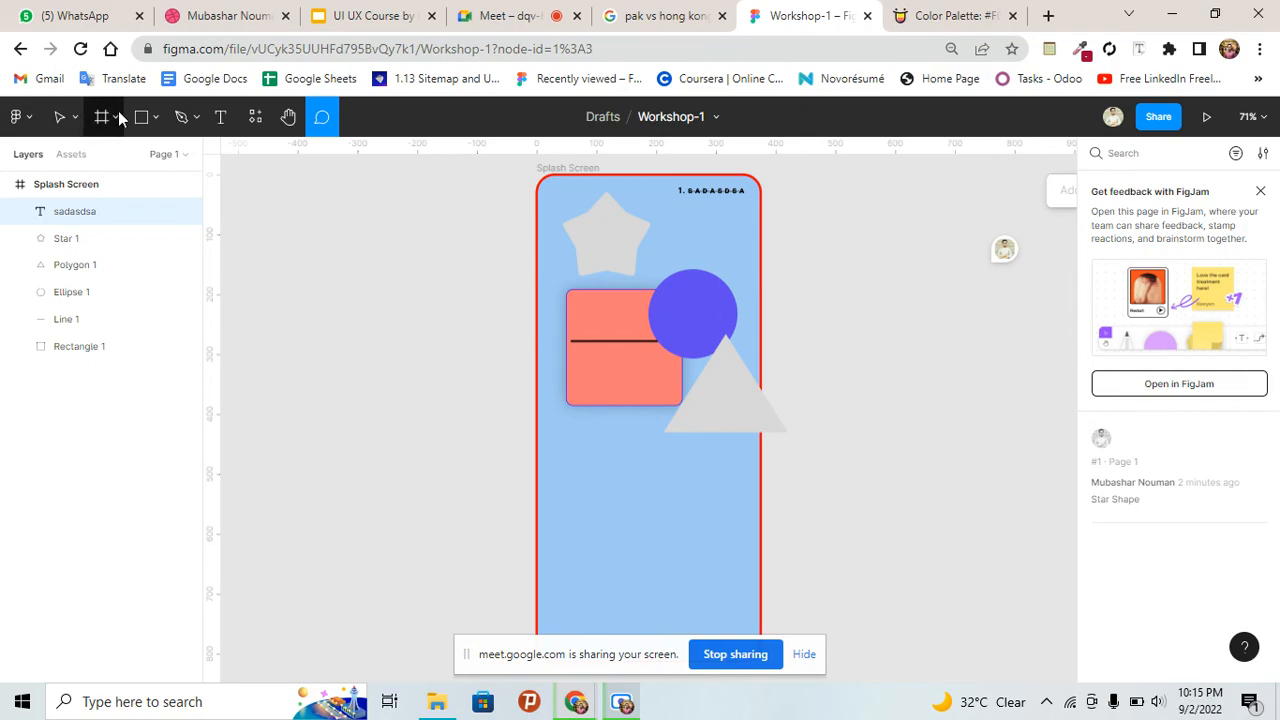
Switch to the Move tool, open the "Star Shape" comment thread on the canvas and close it again
{"action": "left_click", "coordinate": [62, 118]}
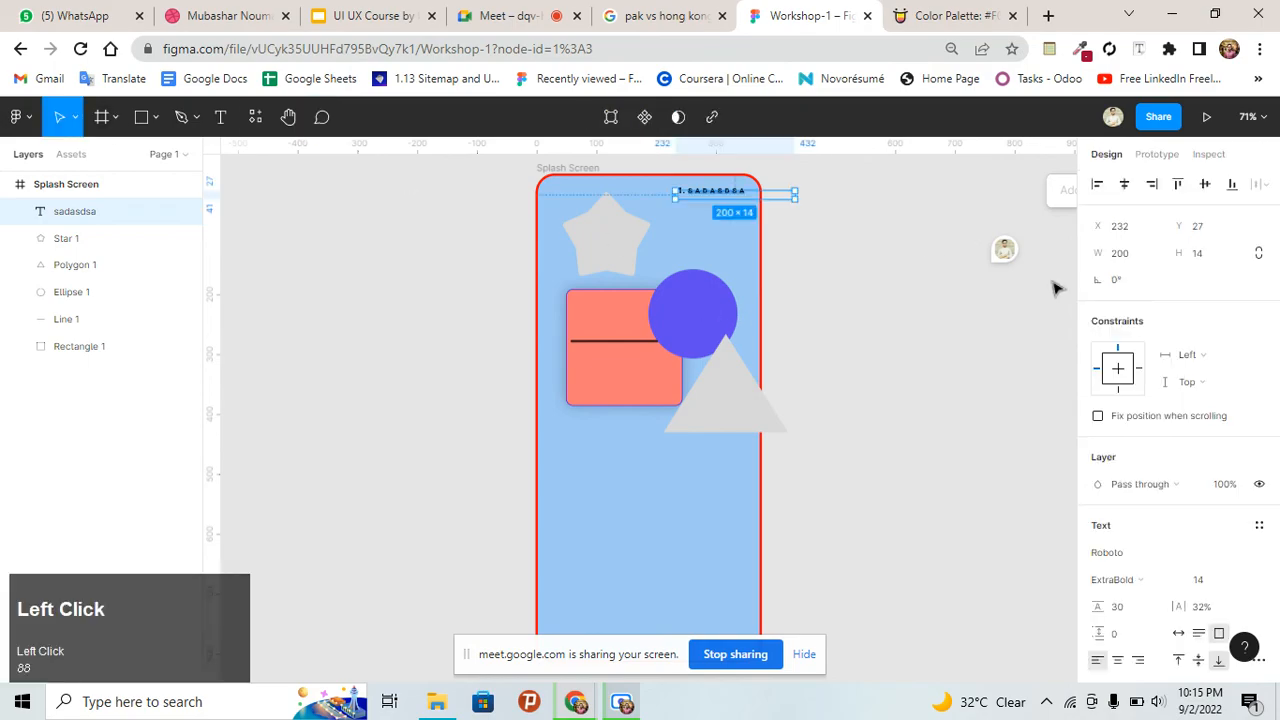
{"action": "left_click", "coordinate": [1009, 258]}
{"action": "left_click", "coordinate": [1009, 256]}
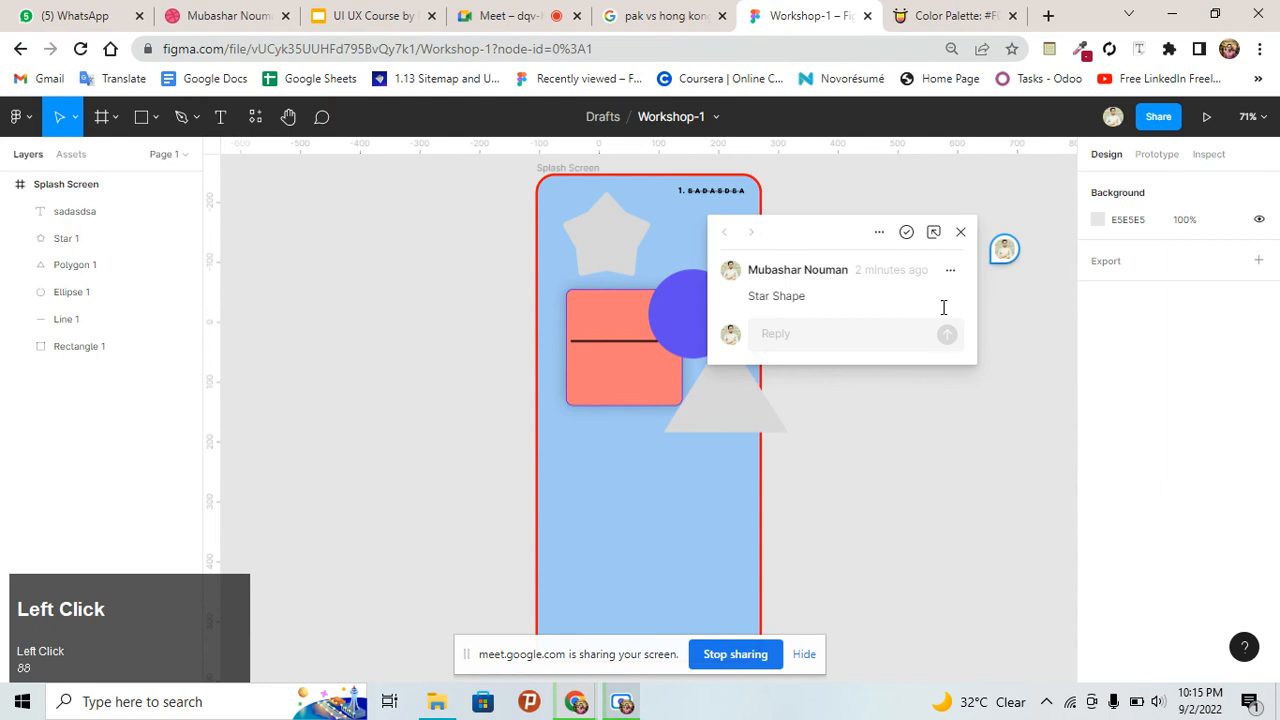
{"action": "left_click", "coordinate": [962, 231]}
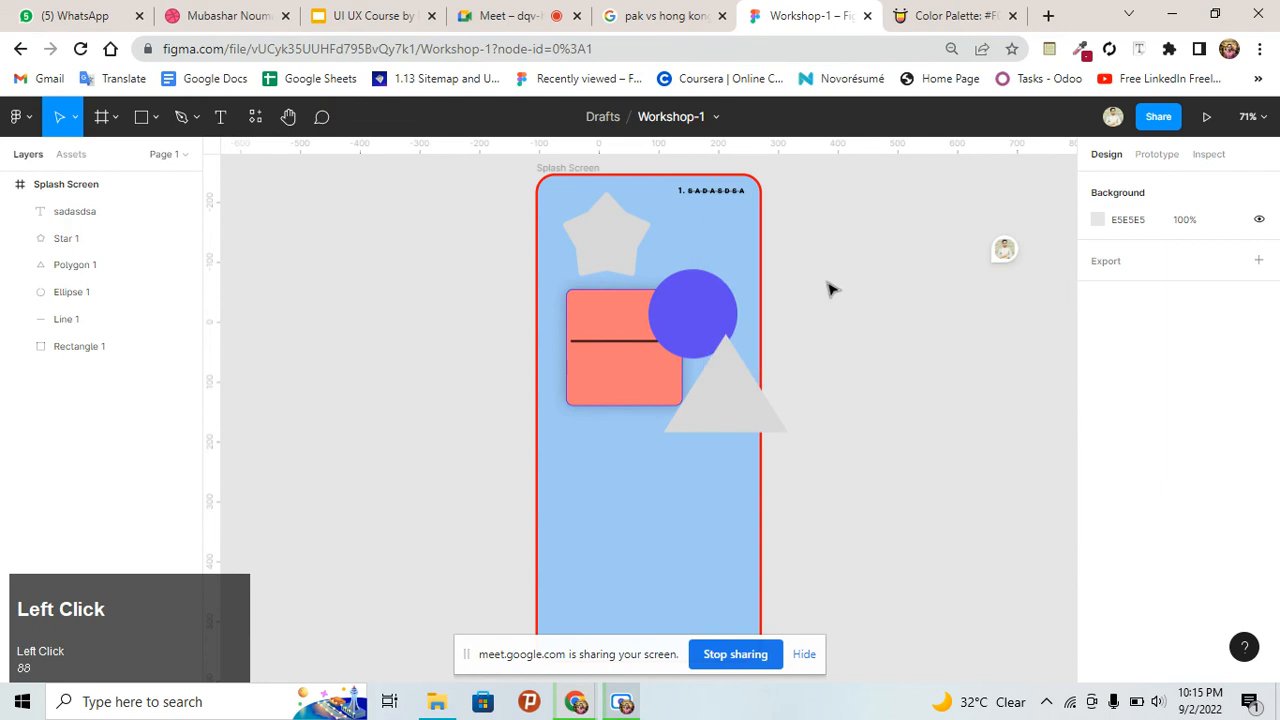
Switch to the Google Meet call to check its in-call messages and return to the Workshop-1 file in Figma
{"action": "left_click", "coordinate": [489, 12]}
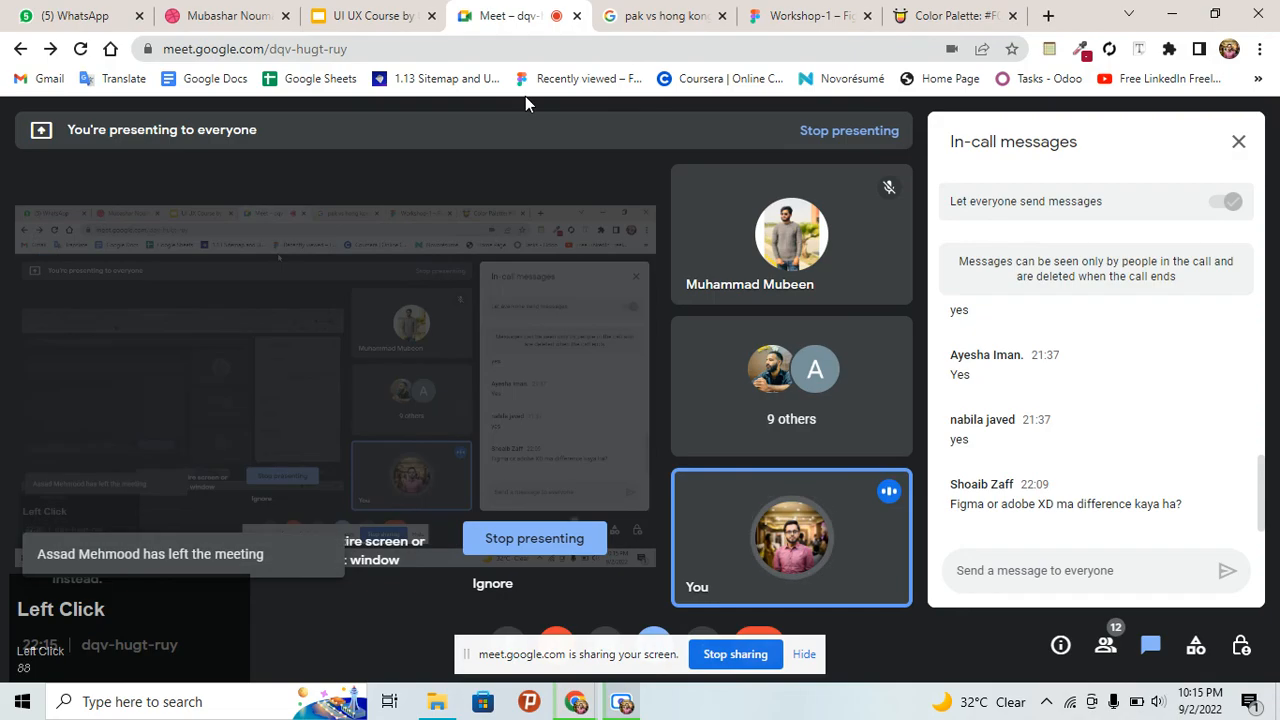
{"action": "left_click", "coordinate": [775, 10]}
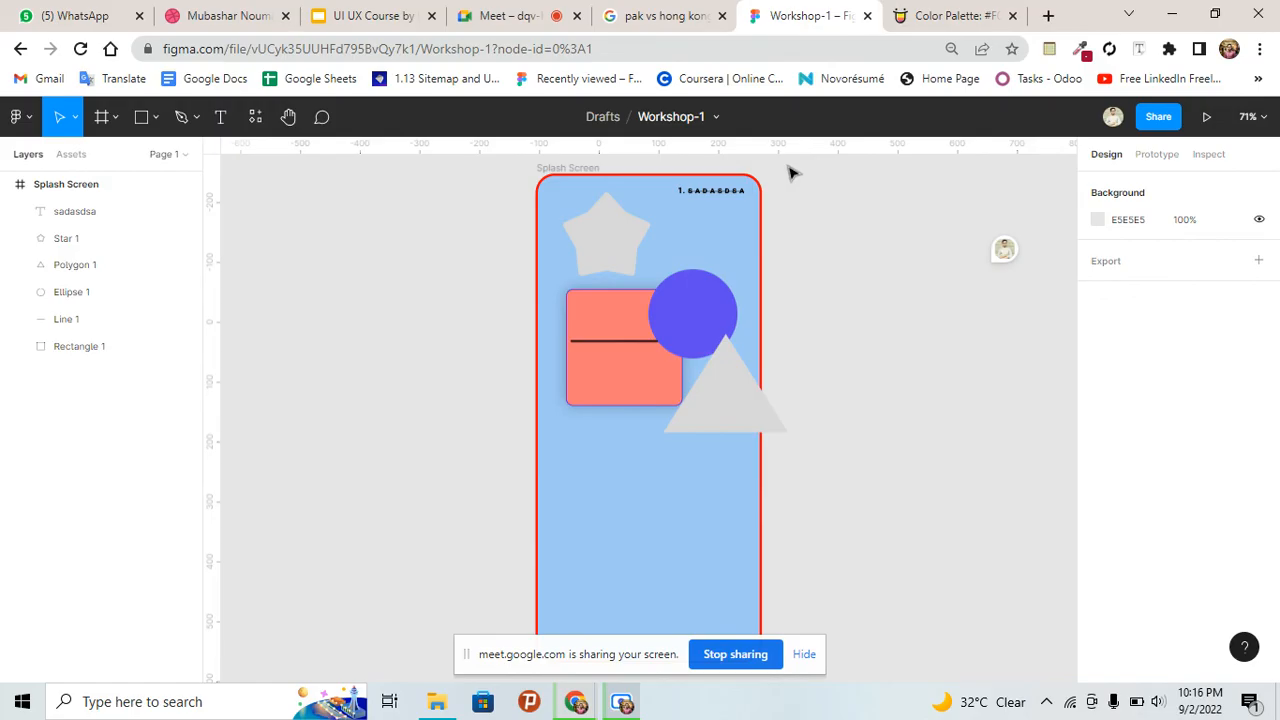
{"action": "scroll", "coordinate": [835, 257], "scroll_direction": "up", "scroll_amount": 2}
{"action": "scroll", "coordinate": [835, 257], "scroll_direction": "down", "scroll_amount": 2}
{"action": "scroll", "coordinate": [846, 334], "scroll_direction": "up", "scroll_amount": 2}
{"action": "scroll", "coordinate": [846, 334], "scroll_direction": "down", "scroll_amount": 3}
{"action": "scroll", "coordinate": [846, 334], "scroll_direction": "up", "scroll_amount": 3}
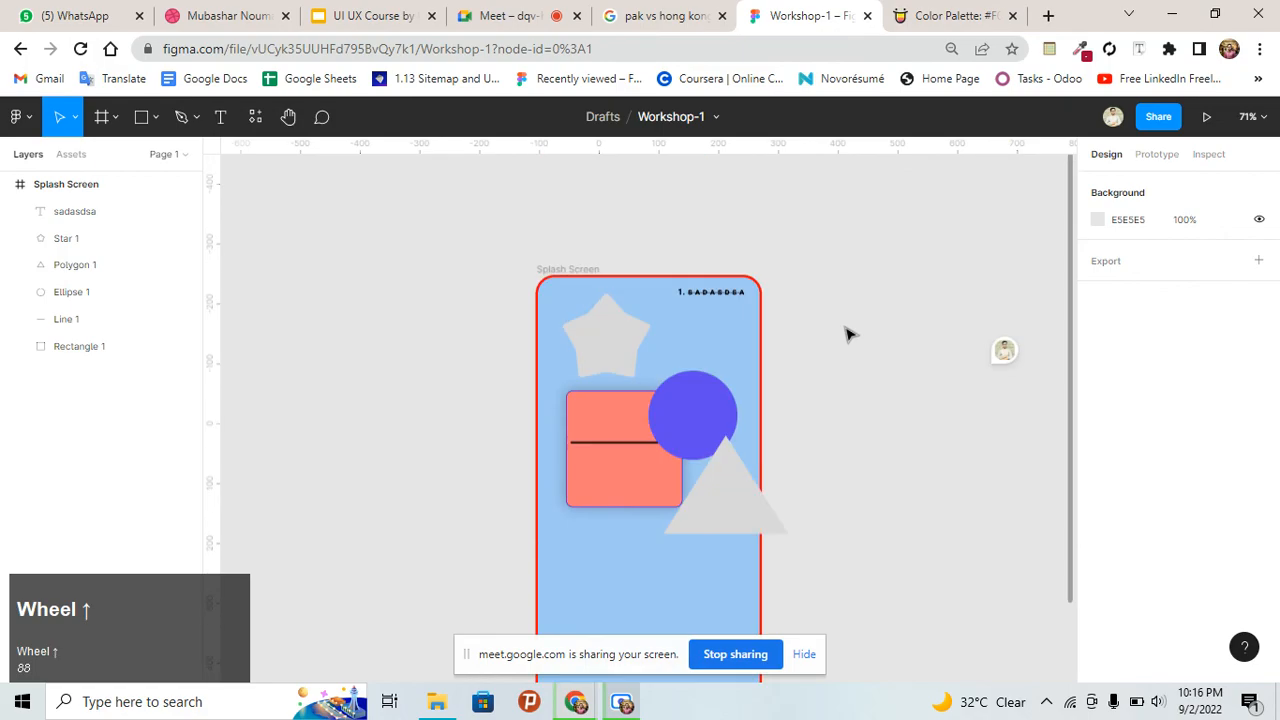
Review the main menu's submenus and the Resources panel for components, plugins and widgets, and close the panel
{"action": "left_click", "coordinate": [16, 117]}
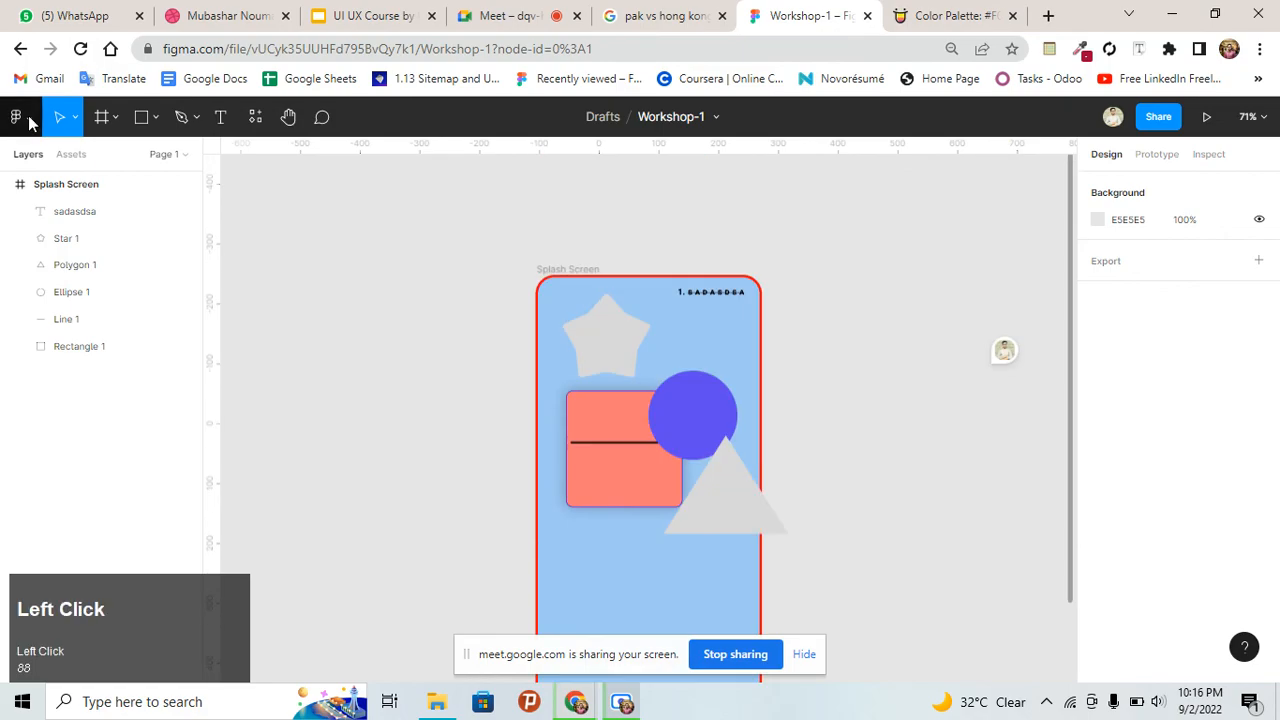
{"action": "mouse_move", "coordinate": [103, 382]}
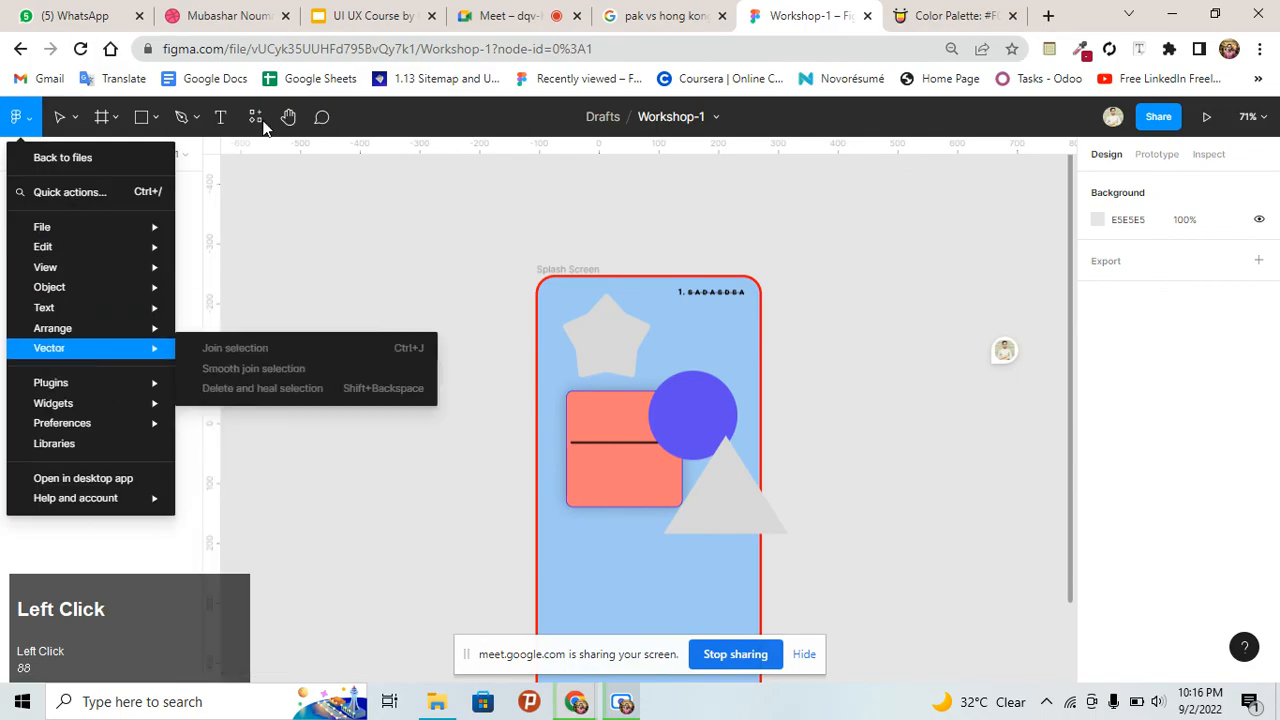
{"action": "left_click", "coordinate": [260, 120]}
{"action": "left_click", "coordinate": [258, 119]}
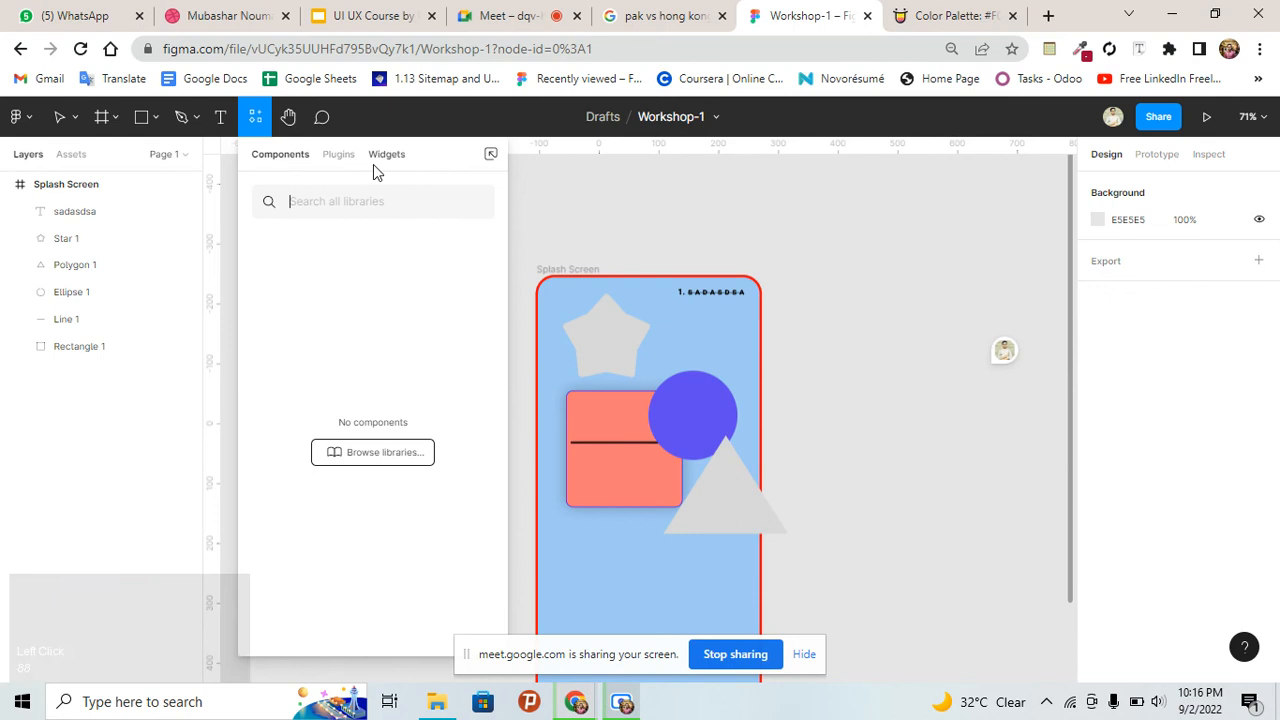
{"action": "left_click", "coordinate": [587, 188]}
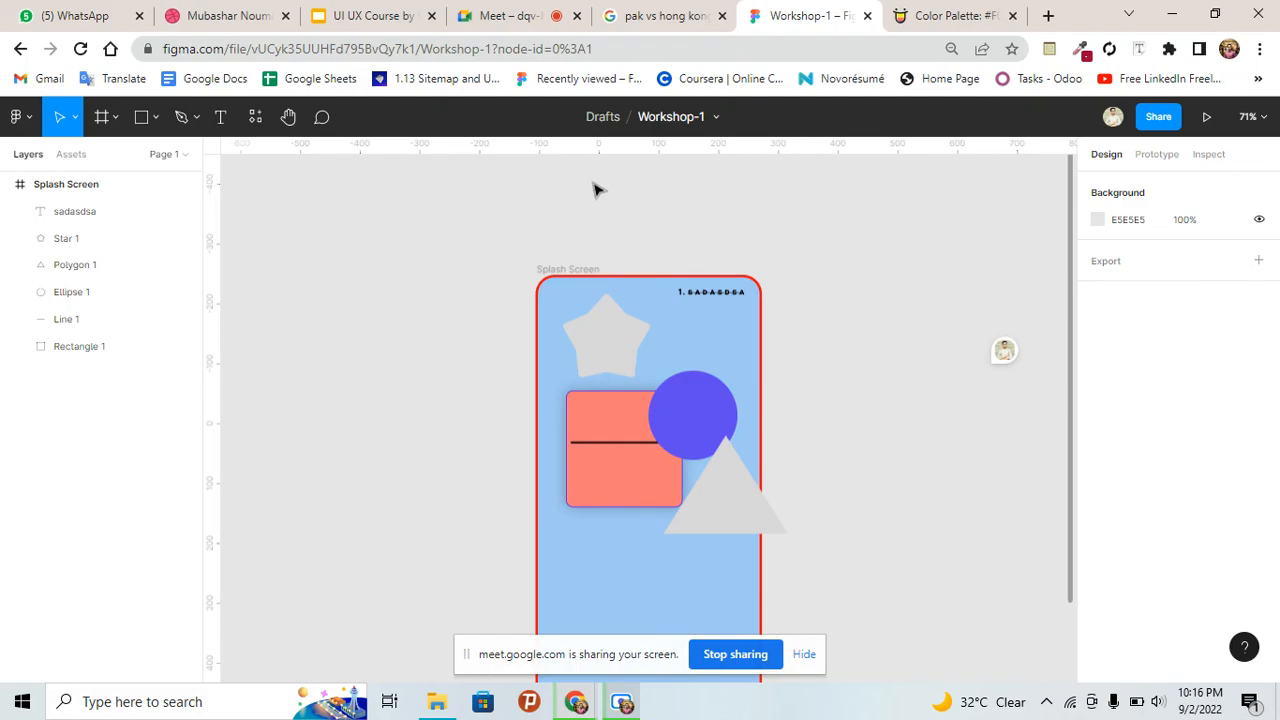
Search the web for "figma community" in a new tab and open the Figma Community site
{"action": "left_click", "coordinate": [1045, 12]}
{"action": "type", "text": "figm"}
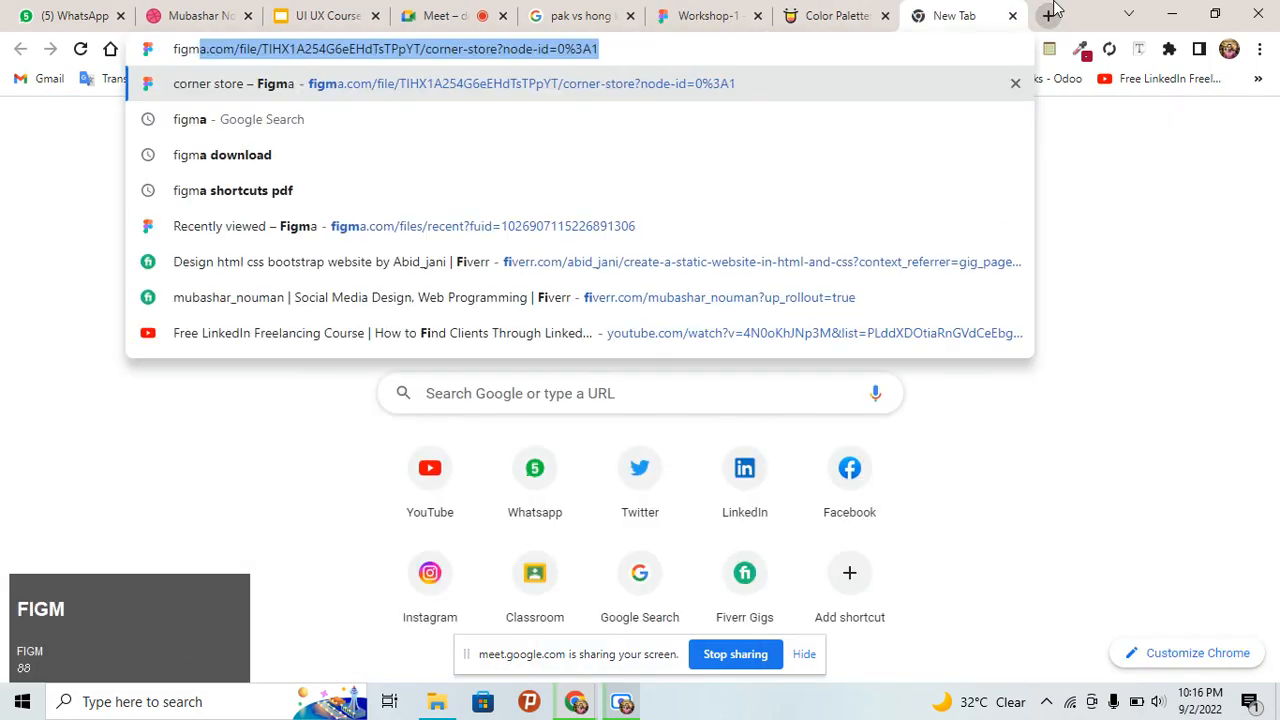
{"action": "type", "text": "a comm"}
{"action": "key", "text": "Down"}
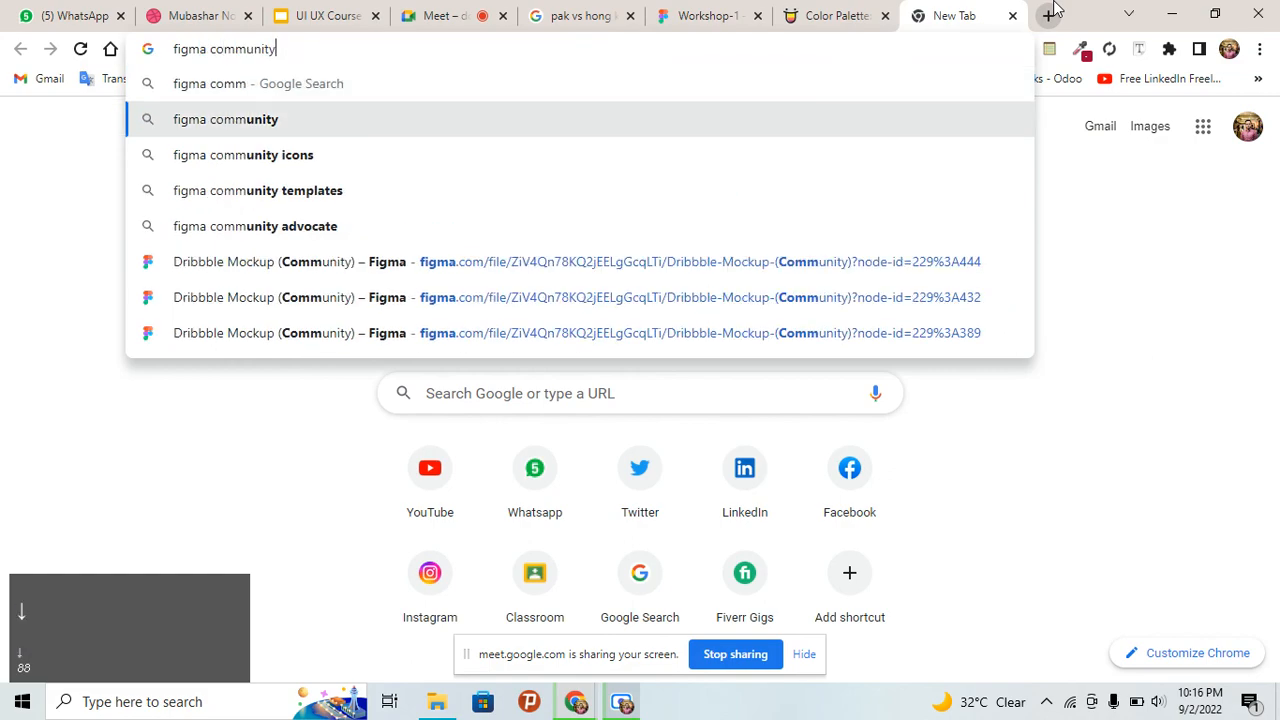
{"action": "key", "text": "Return"}
{"action": "left_click", "coordinate": [271, 314]}
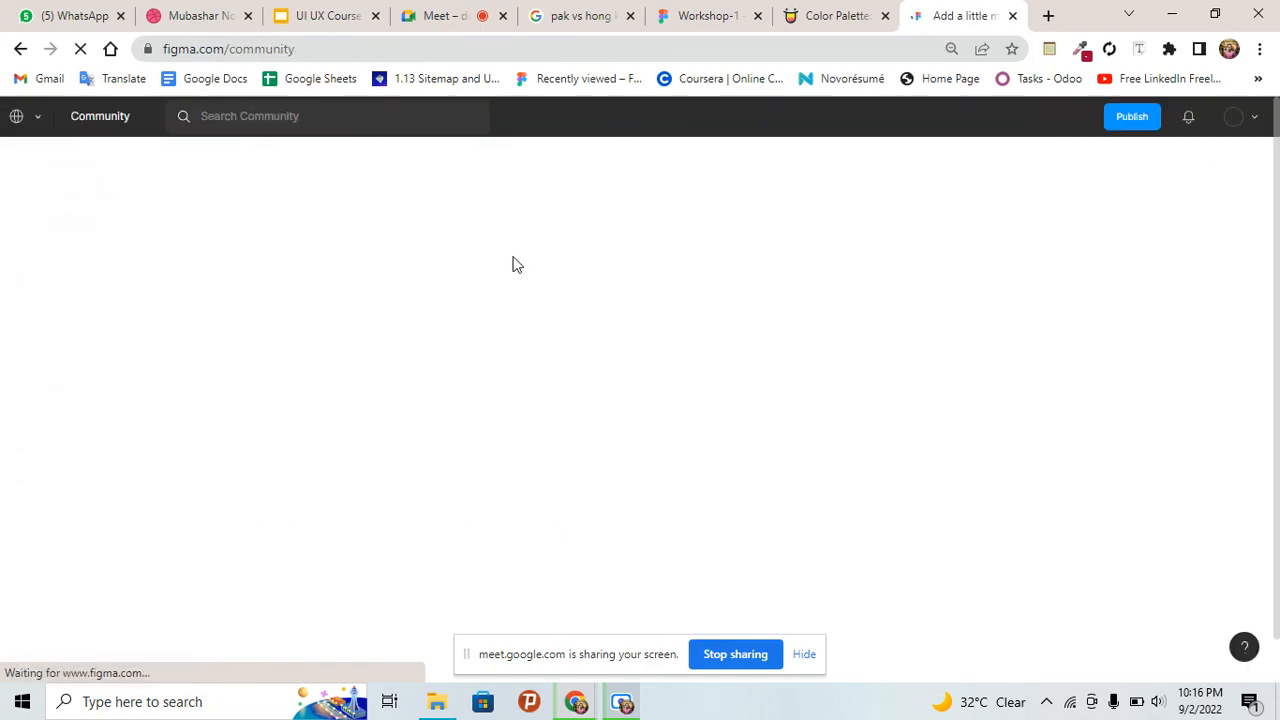
Browse the Community's trending resources and open the profile of Color Creator, publisher of the 95+ color palettes file
{"action": "scroll", "coordinate": [540, 265], "scroll_direction": "down", "scroll_amount": 5}
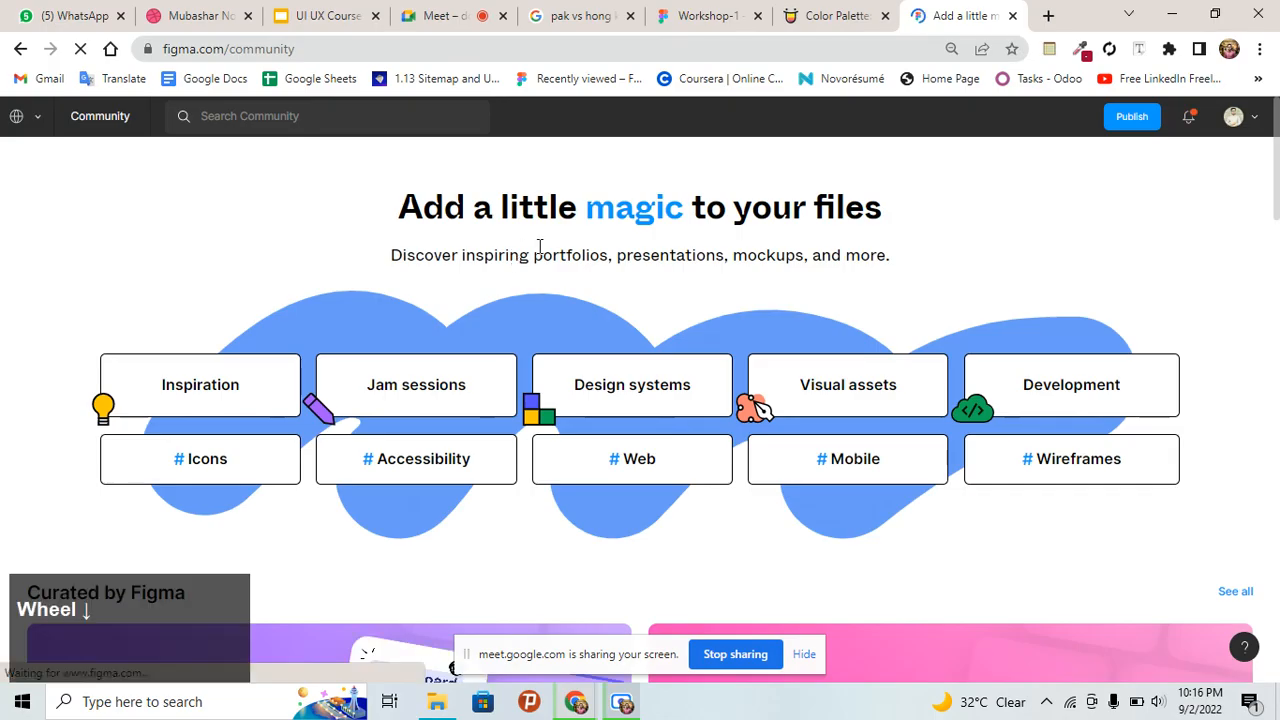
{"action": "scroll", "coordinate": [565, 272], "scroll_direction": "down", "scroll_amount": 6}
{"action": "scroll", "coordinate": [571, 280], "scroll_direction": "up", "scroll_amount": 3}
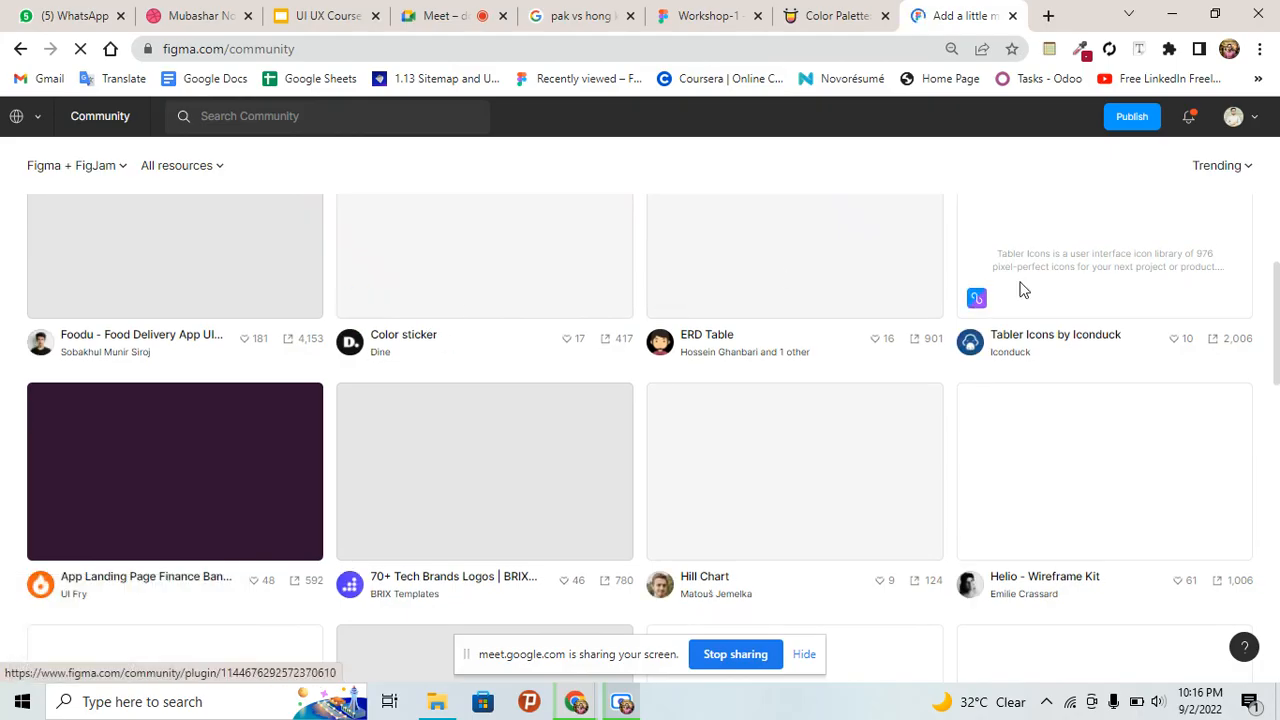
{"action": "scroll", "coordinate": [577, 326], "scroll_direction": "down", "scroll_amount": 5}
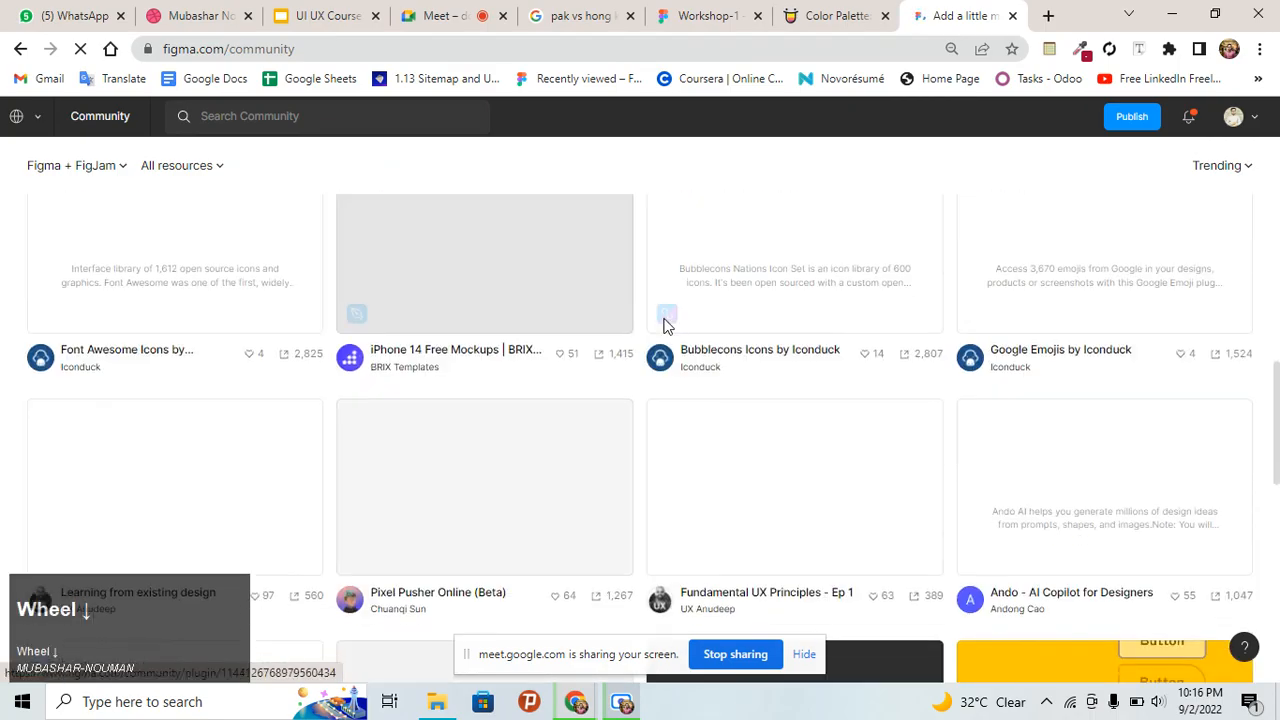
{"action": "scroll", "coordinate": [640, 320], "scroll_direction": "down", "scroll_amount": 3}
{"action": "scroll", "coordinate": [560, 348], "scroll_direction": "down", "scroll_amount": 3}
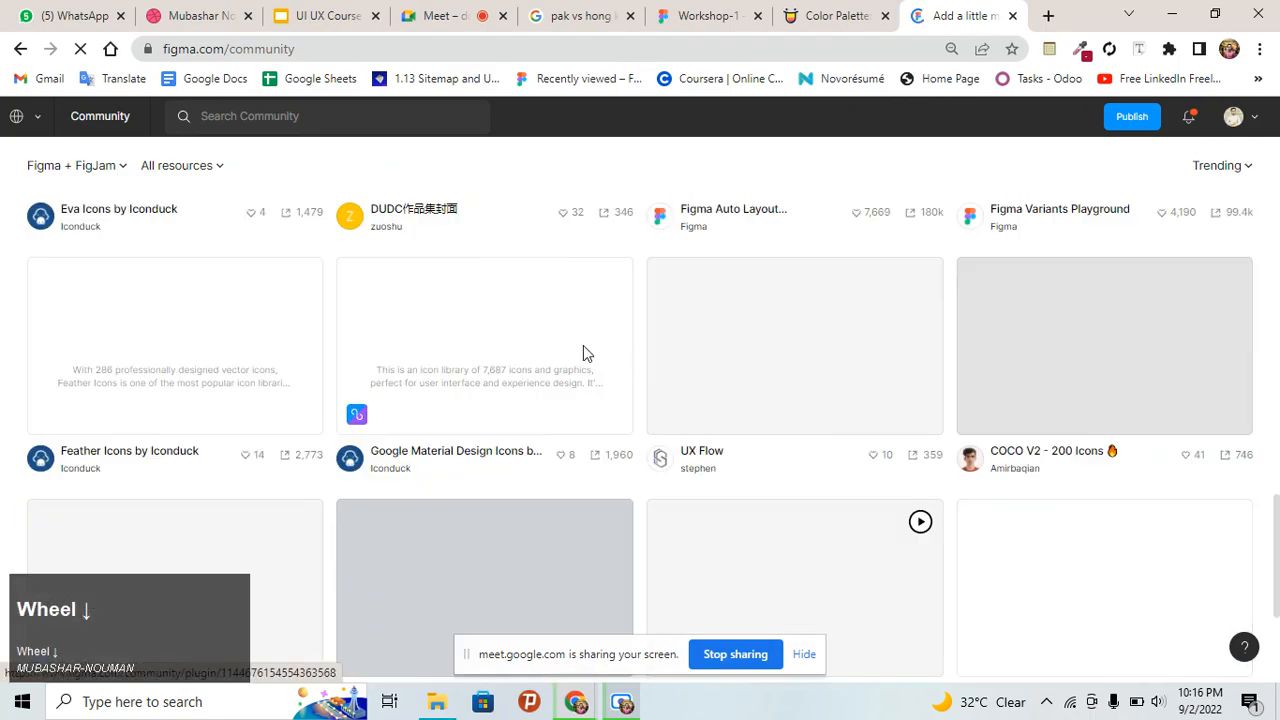
{"action": "scroll", "coordinate": [583, 345], "scroll_direction": "down", "scroll_amount": 3}
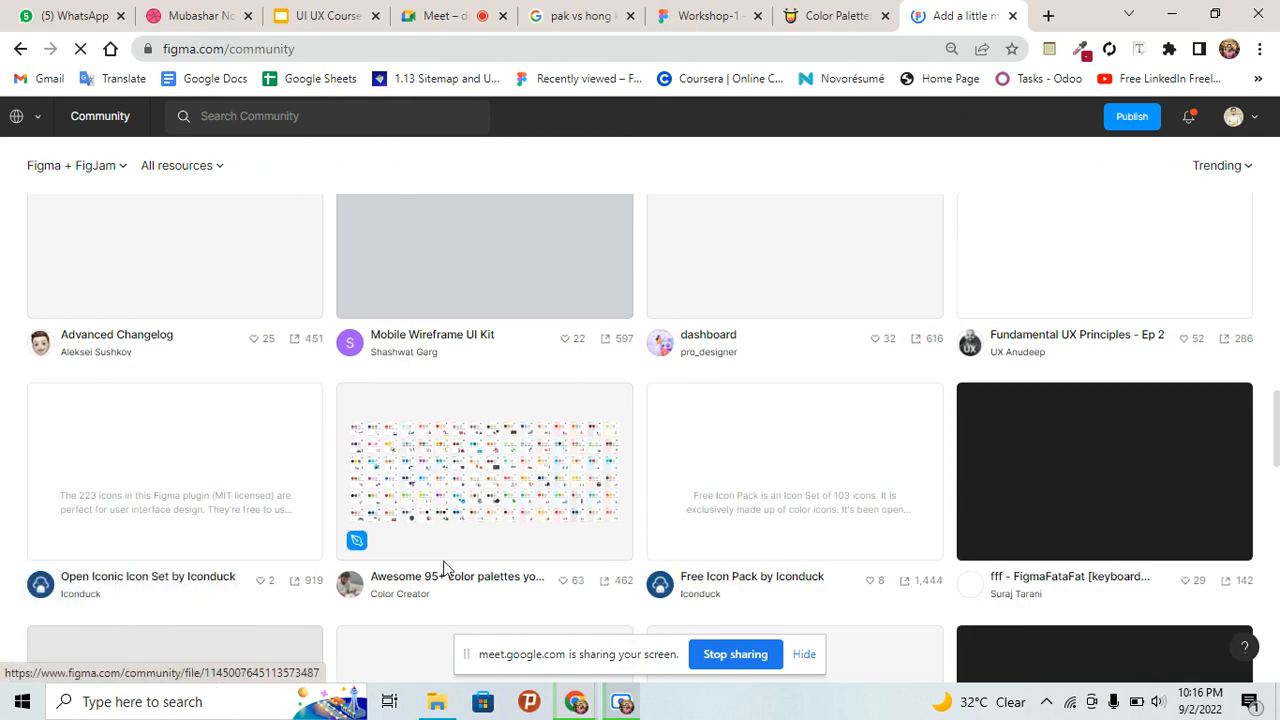
{"action": "left_click", "coordinate": [420, 594]}
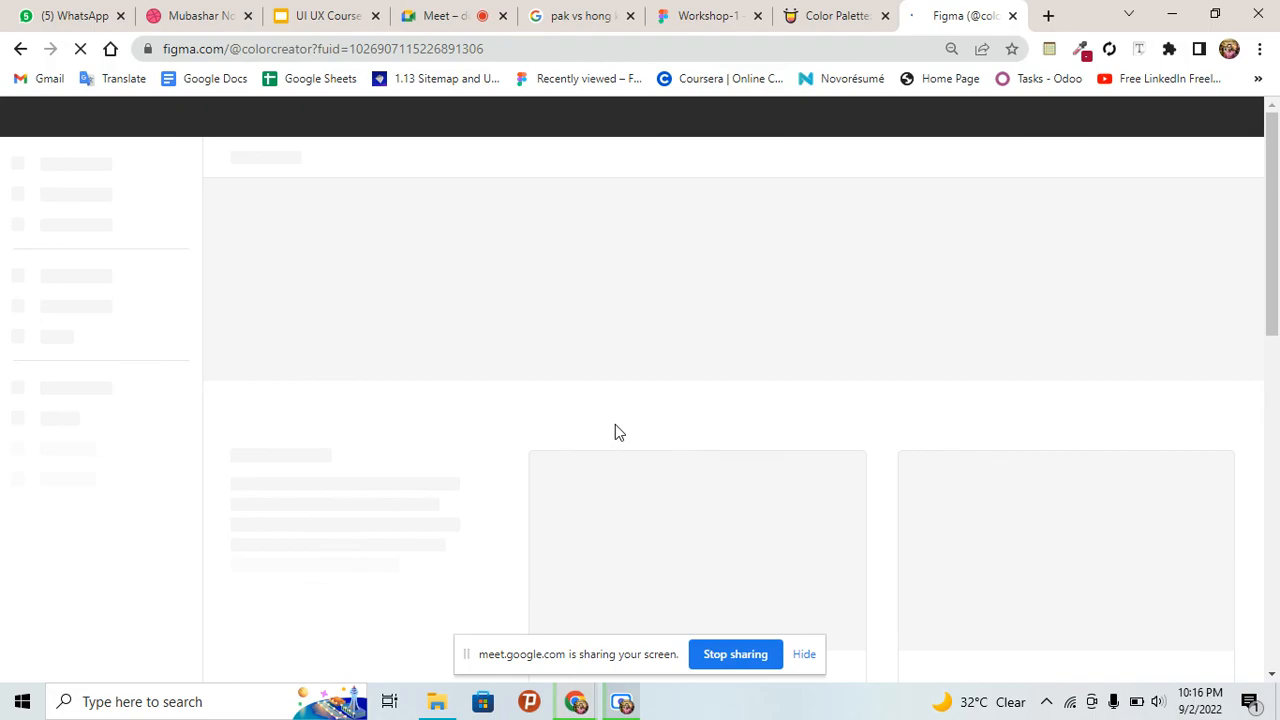
Look at the Color Hunt palette alongside the Splash Screen frame in Workshop-1, with the Workshop-1 canvas zoomed out to 41%
{"action": "left_click", "coordinate": [800, 10]}
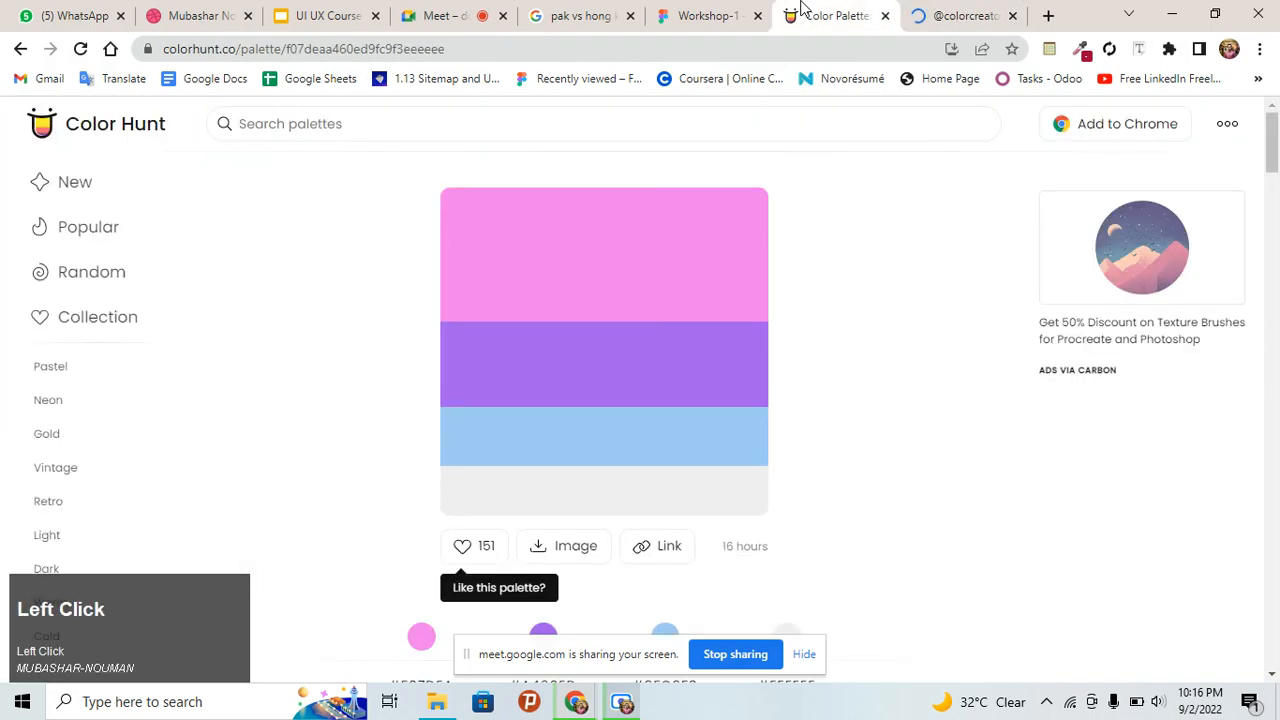
{"action": "left_click", "coordinate": [745, 12]}
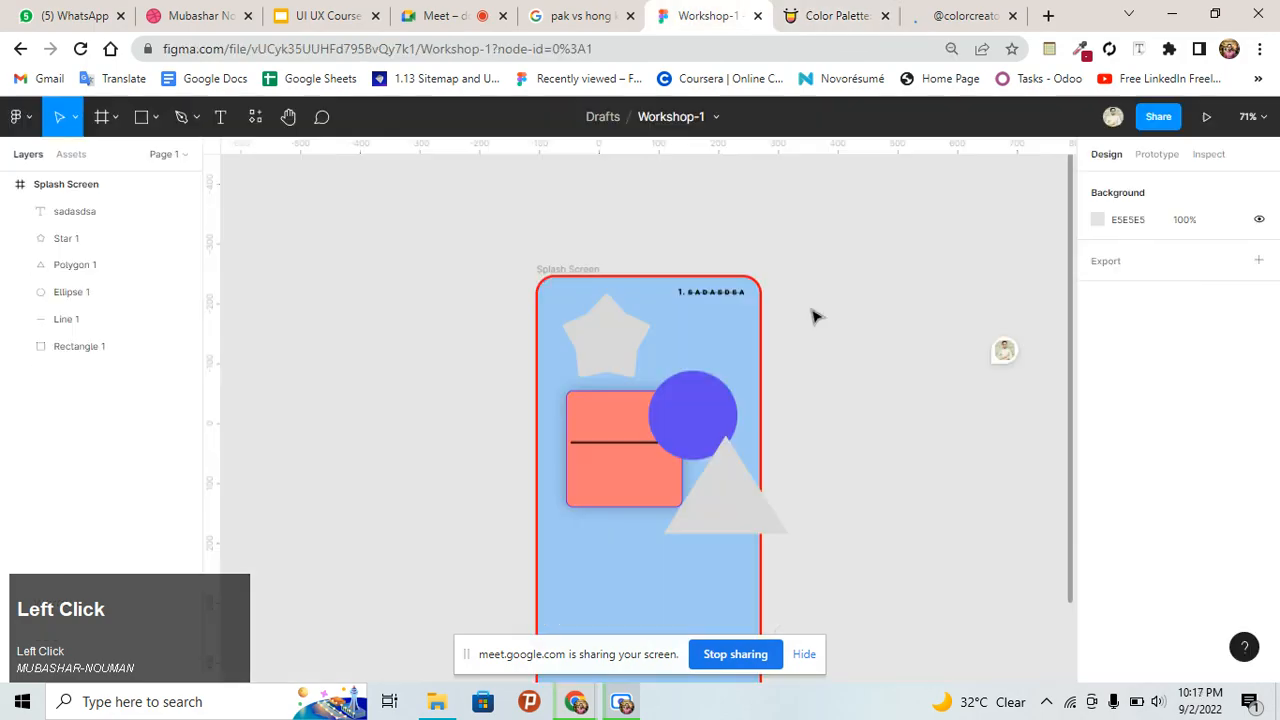
{"action": "scroll", "coordinate": [810, 312], "scroll_direction": "down", "scroll_amount": 2, "text": "ctrl"}
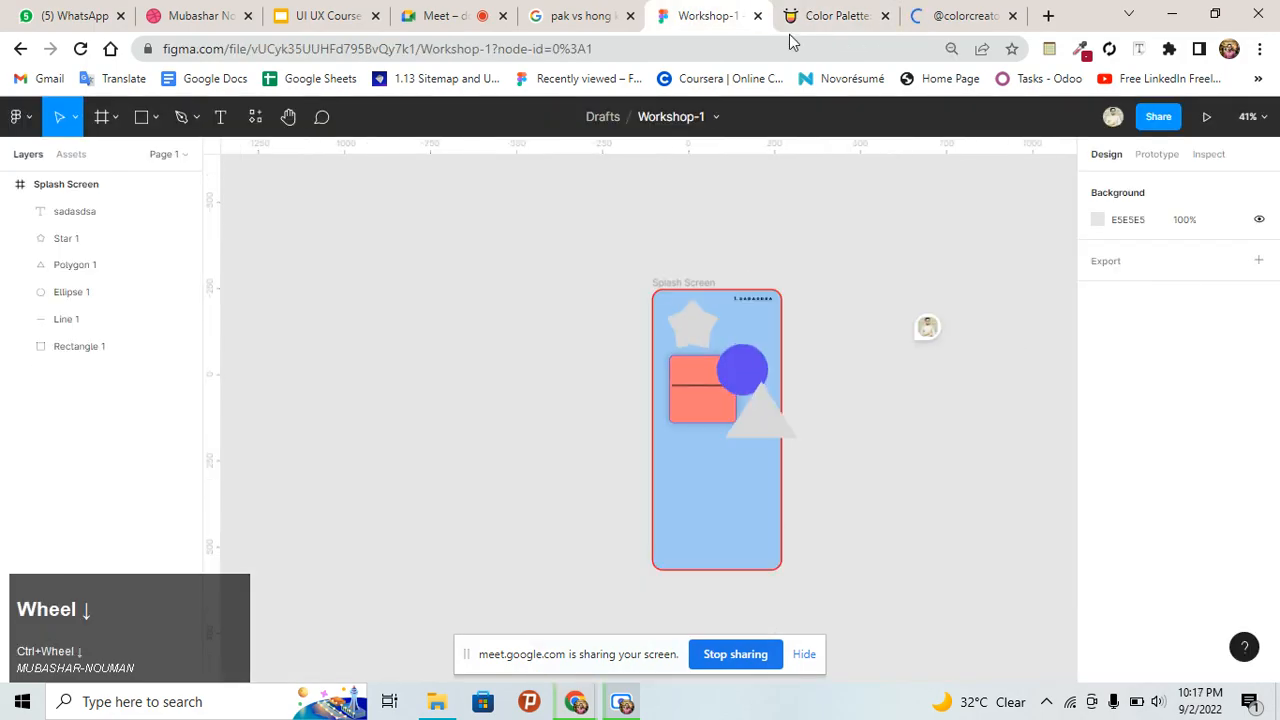
{"action": "left_click", "coordinate": [818, 16]}
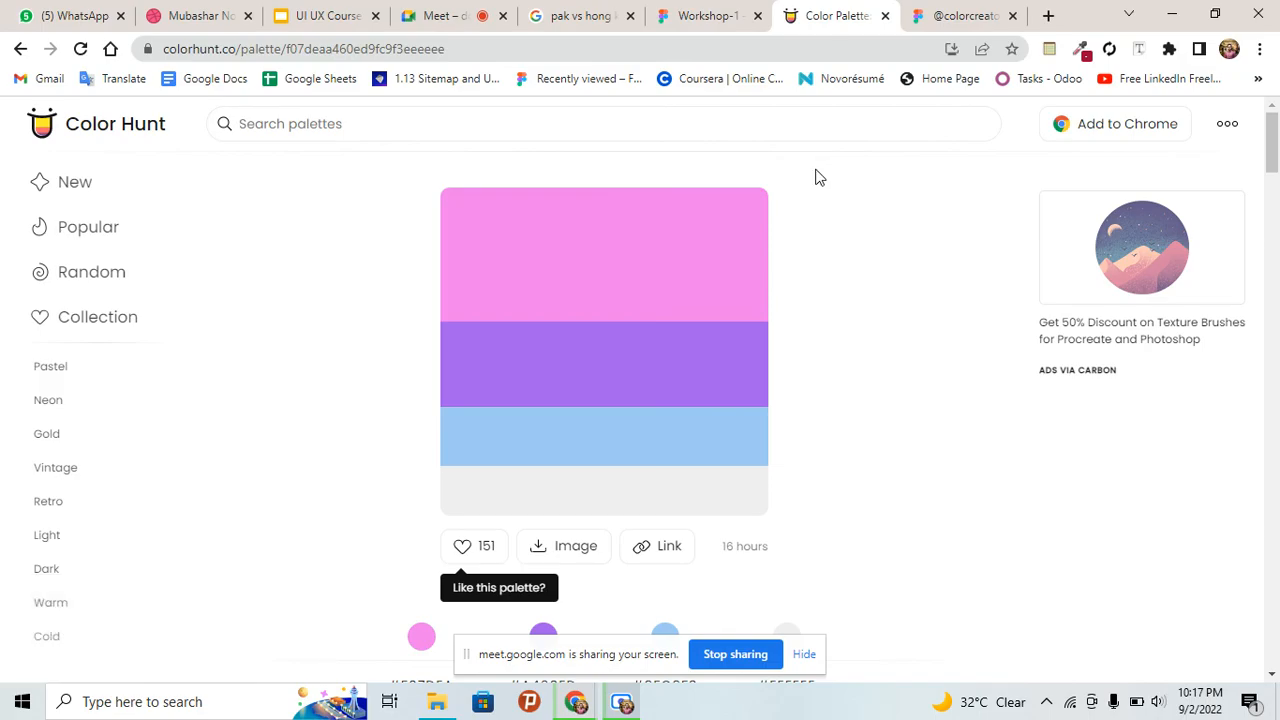
Revisit Workshop-1, switch to the UI UX Course by USF presentation in Google Slides and show slide 6
{"action": "left_click", "coordinate": [708, 16]}
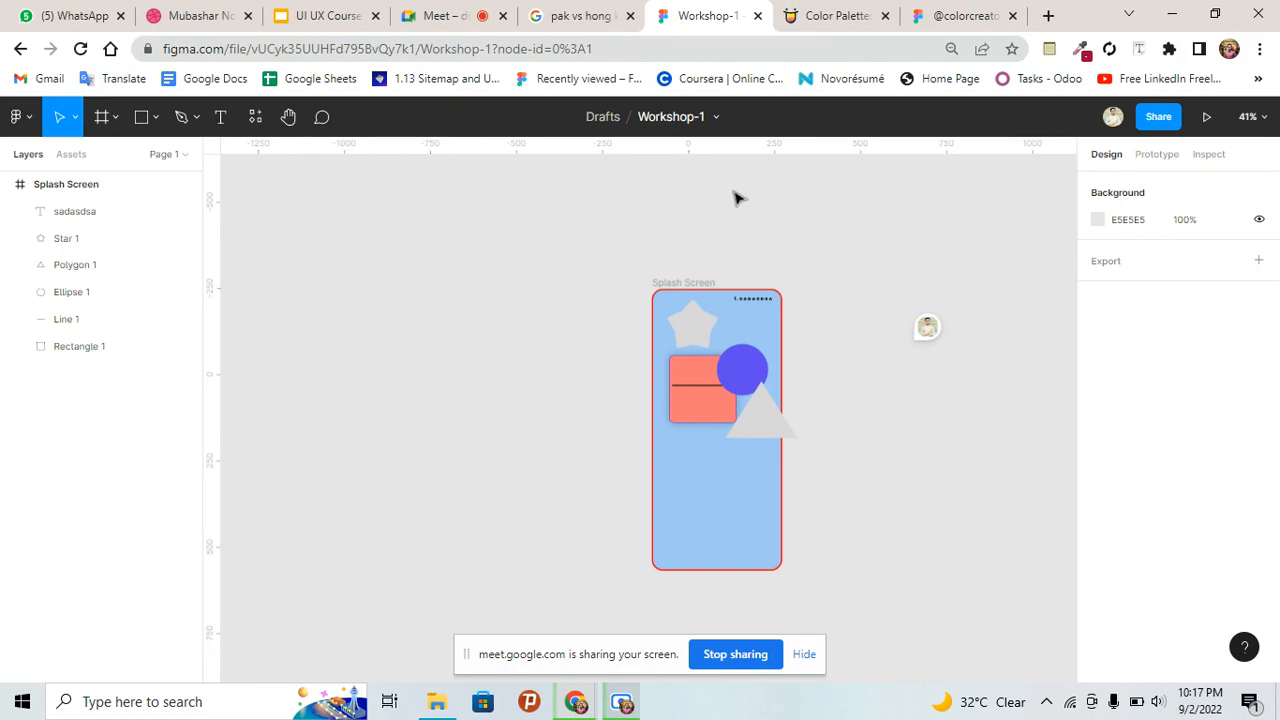
{"action": "left_click", "coordinate": [342, 15]}
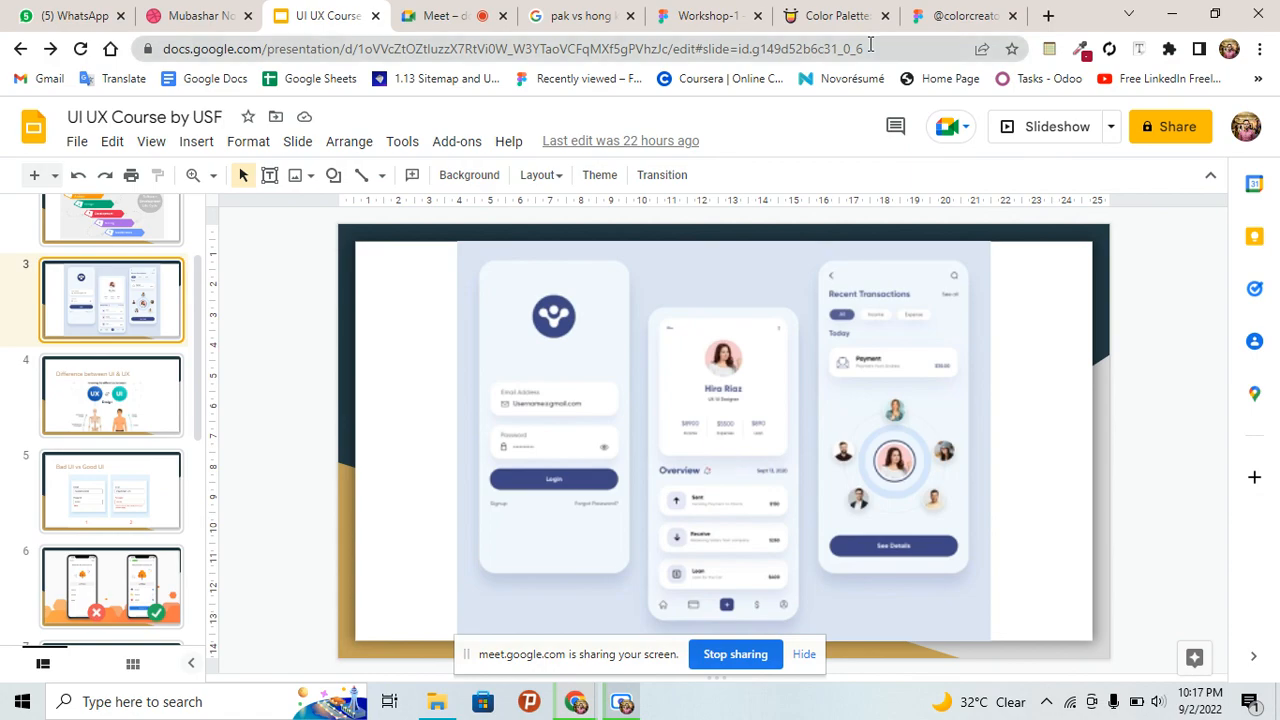
{"action": "left_click", "coordinate": [178, 560]}
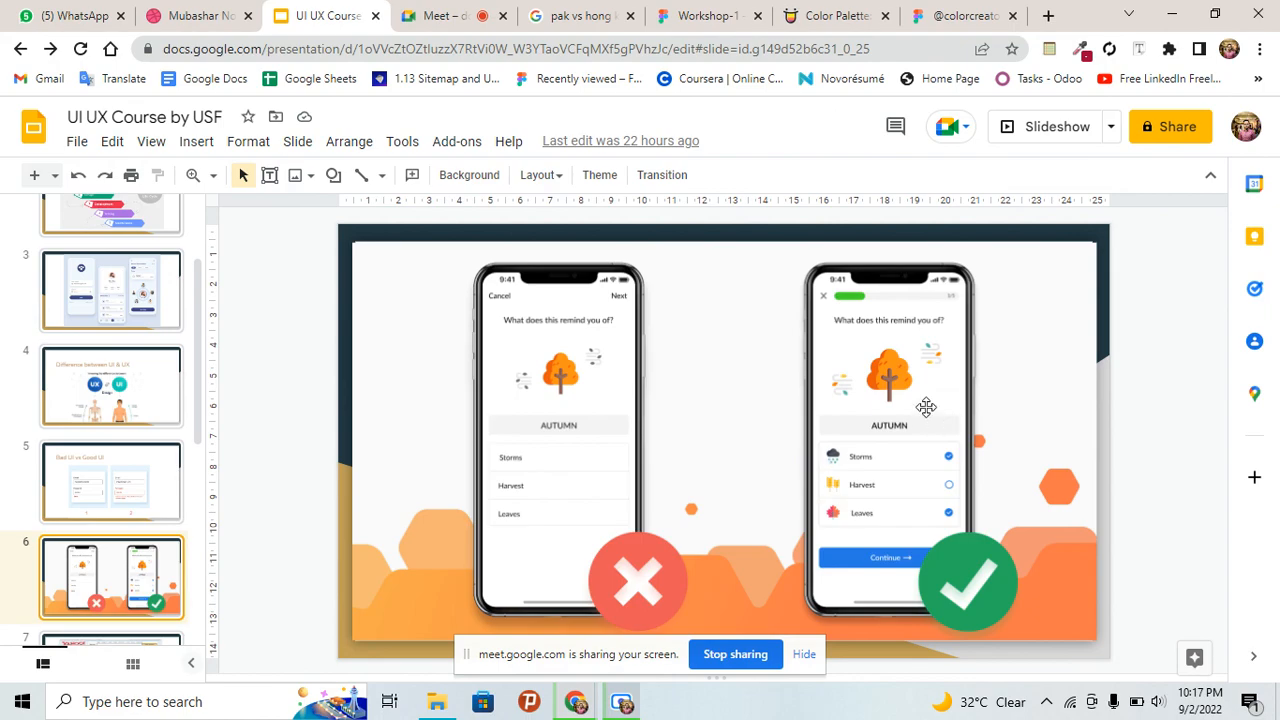
Look over the Color Creator profile's resources, close its browser tab and return to the Workshop-1 file
{"action": "left_click", "coordinate": [990, 8]}
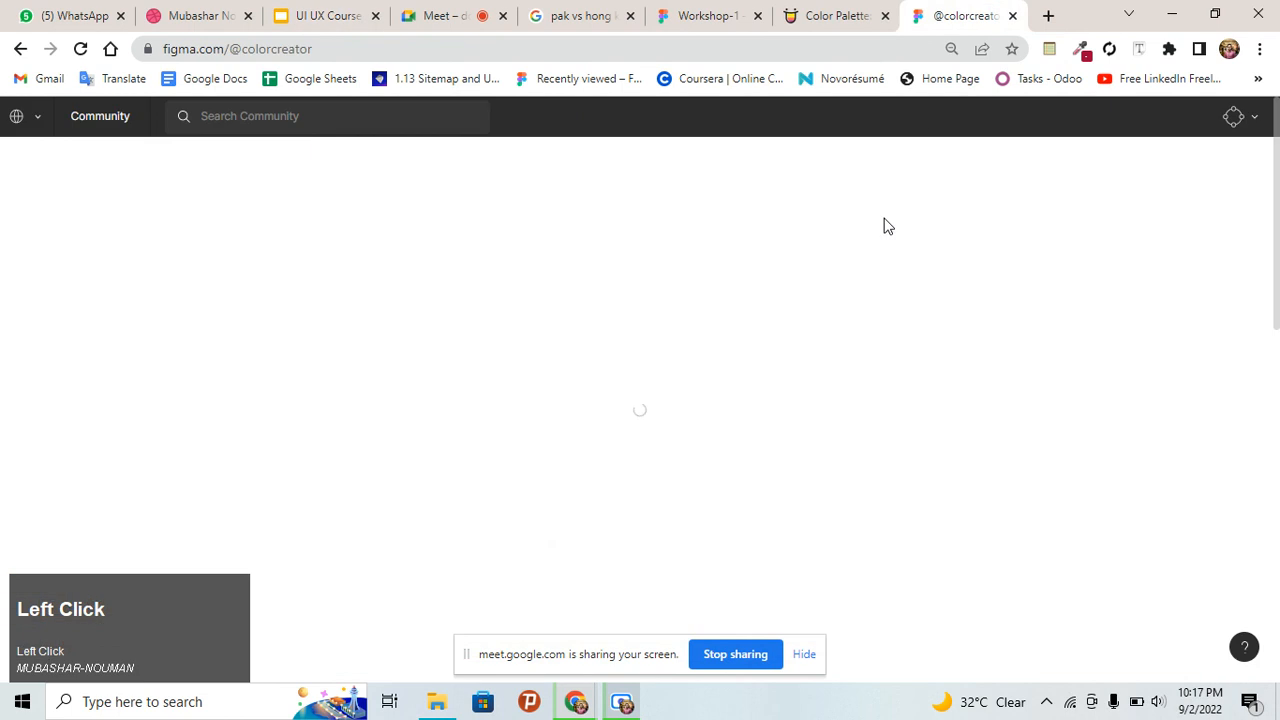
{"action": "scroll", "coordinate": [548, 513], "scroll_direction": "down", "scroll_amount": 1}
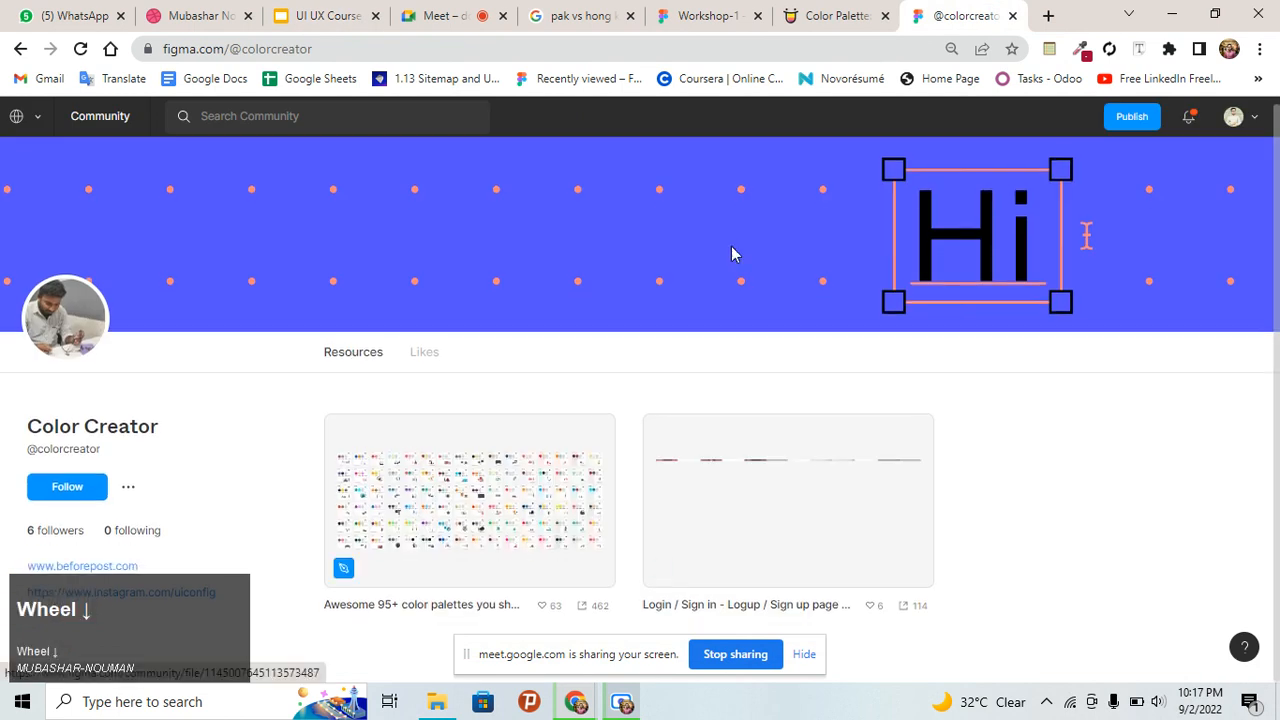
{"action": "left_click", "coordinate": [1011, 16]}
{"action": "left_click", "coordinate": [805, 15]}
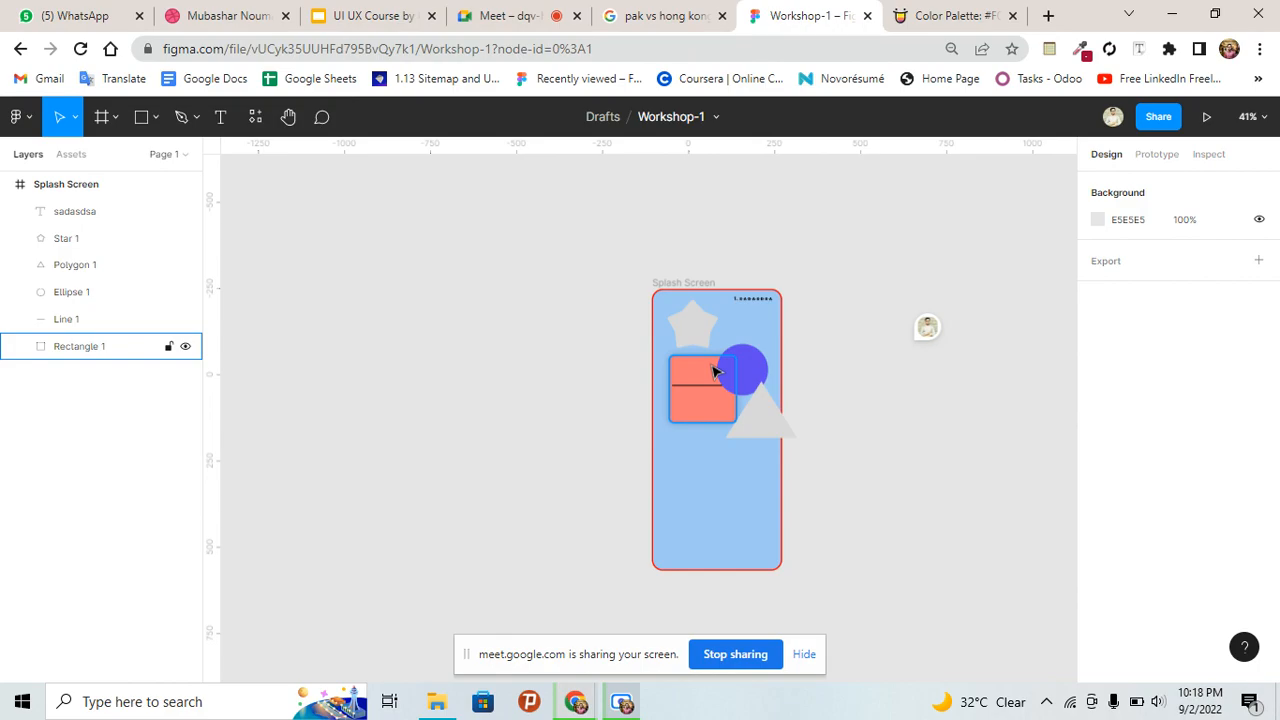
Check the in-call messages in Google Meet and open fiverr.com in a new browser tab
{"action": "left_click", "coordinate": [538, 13]}
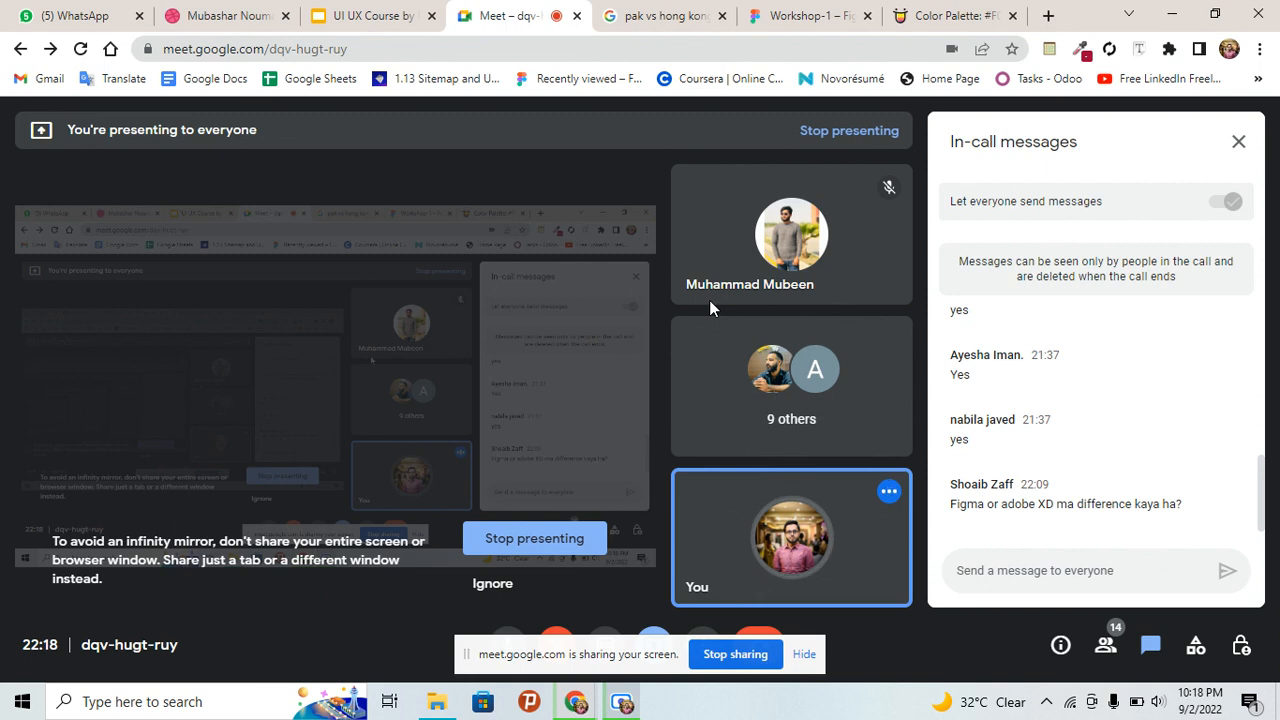
{"action": "left_click", "coordinate": [1048, 16]}
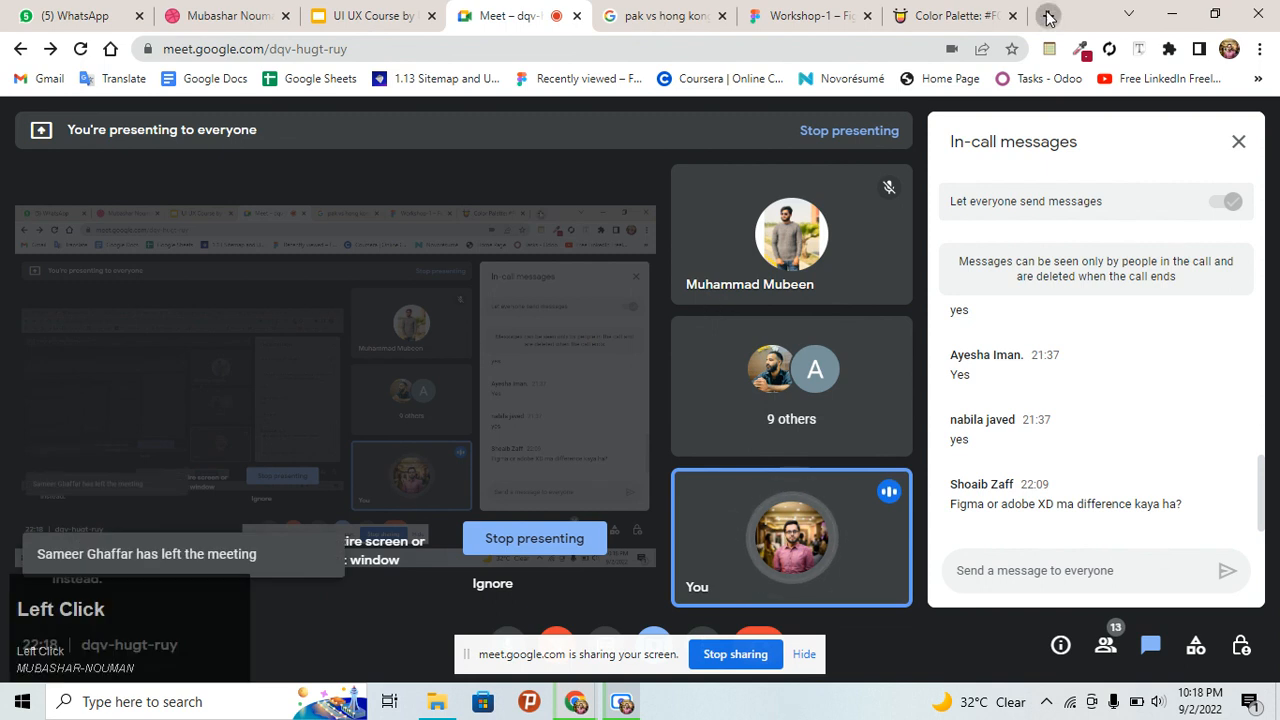
{"action": "type", "text": "five"}
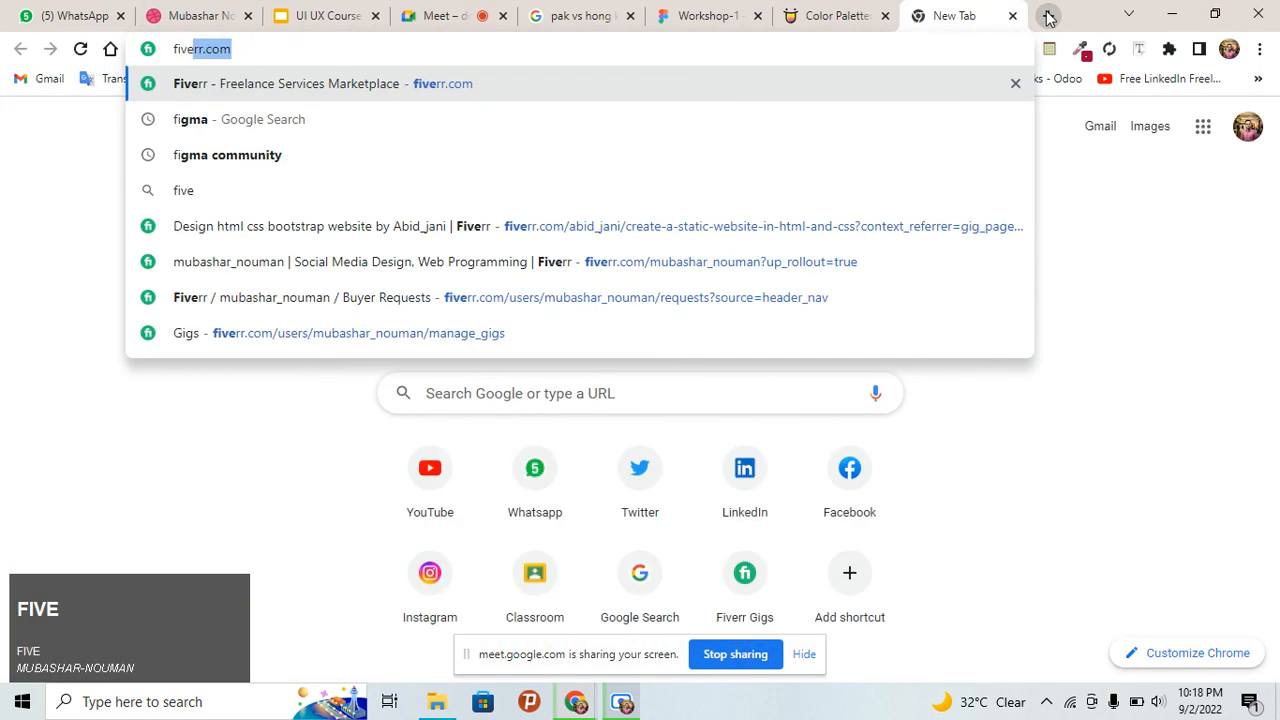
{"action": "key", "text": "Return"}
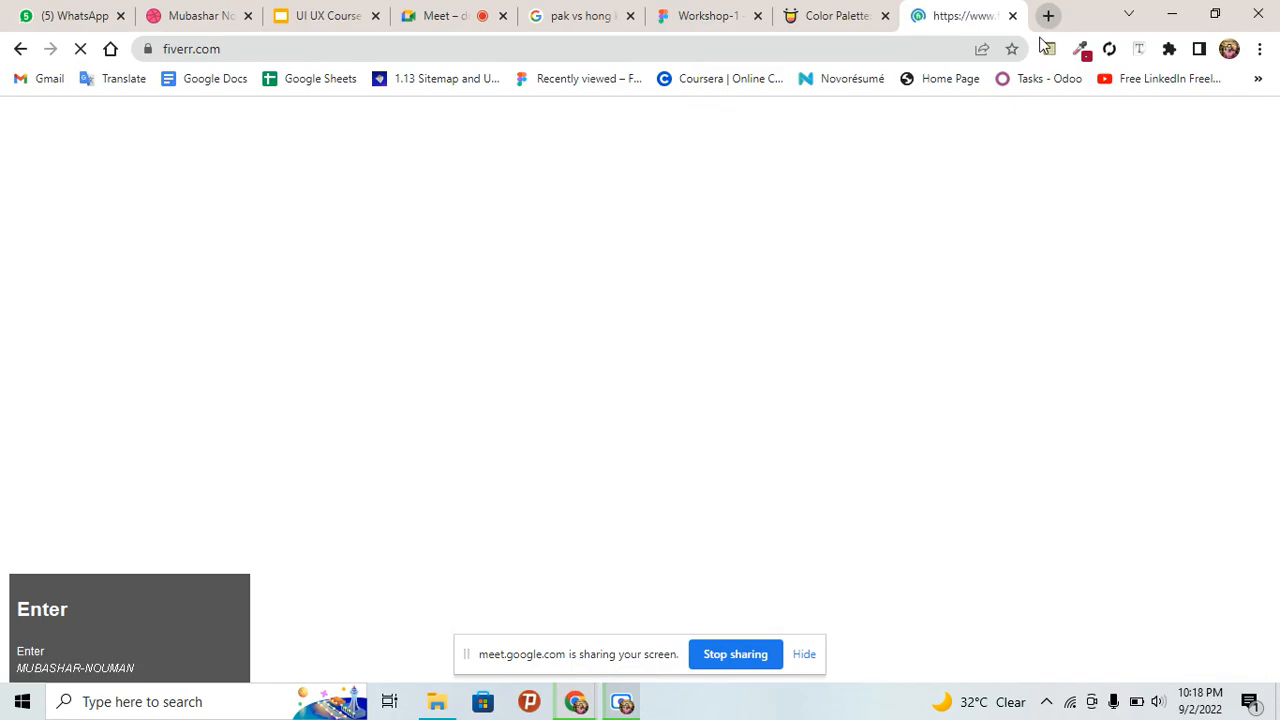
Search Fiverr for "ui design" and look through the listed gigs
{"action": "left_click", "coordinate": [685, 130]}
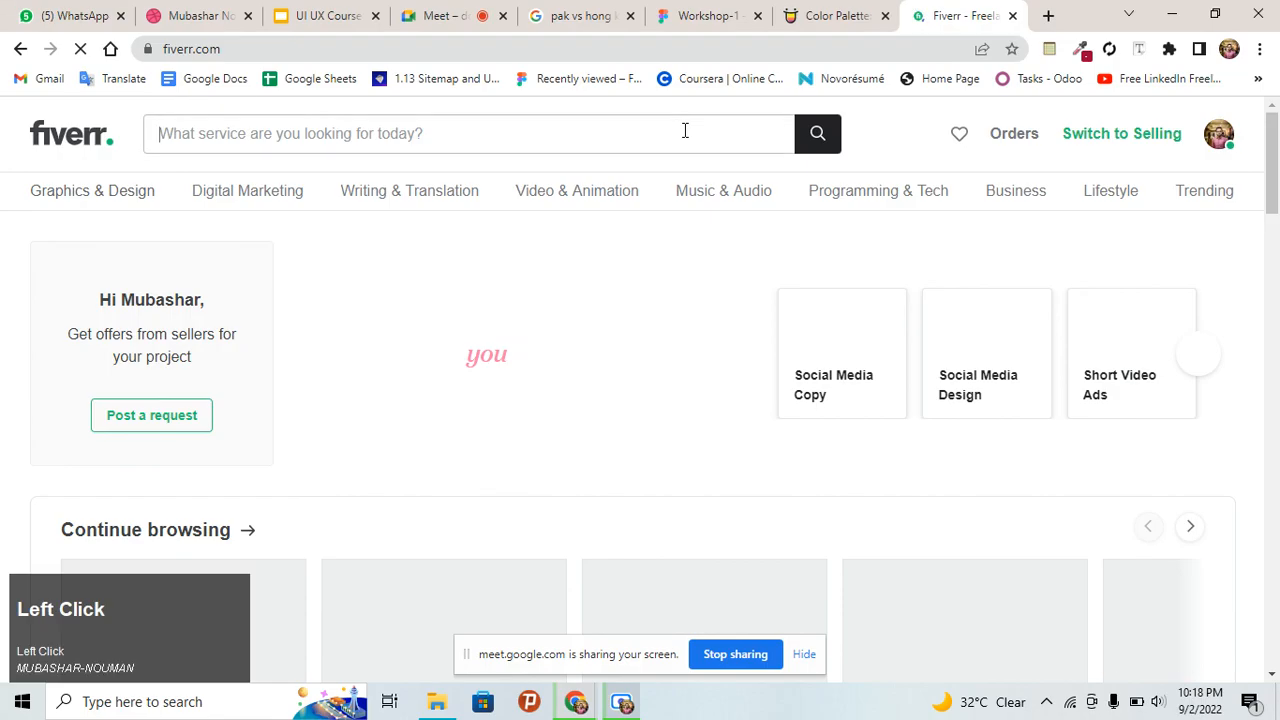
{"action": "type", "text": "ui "}
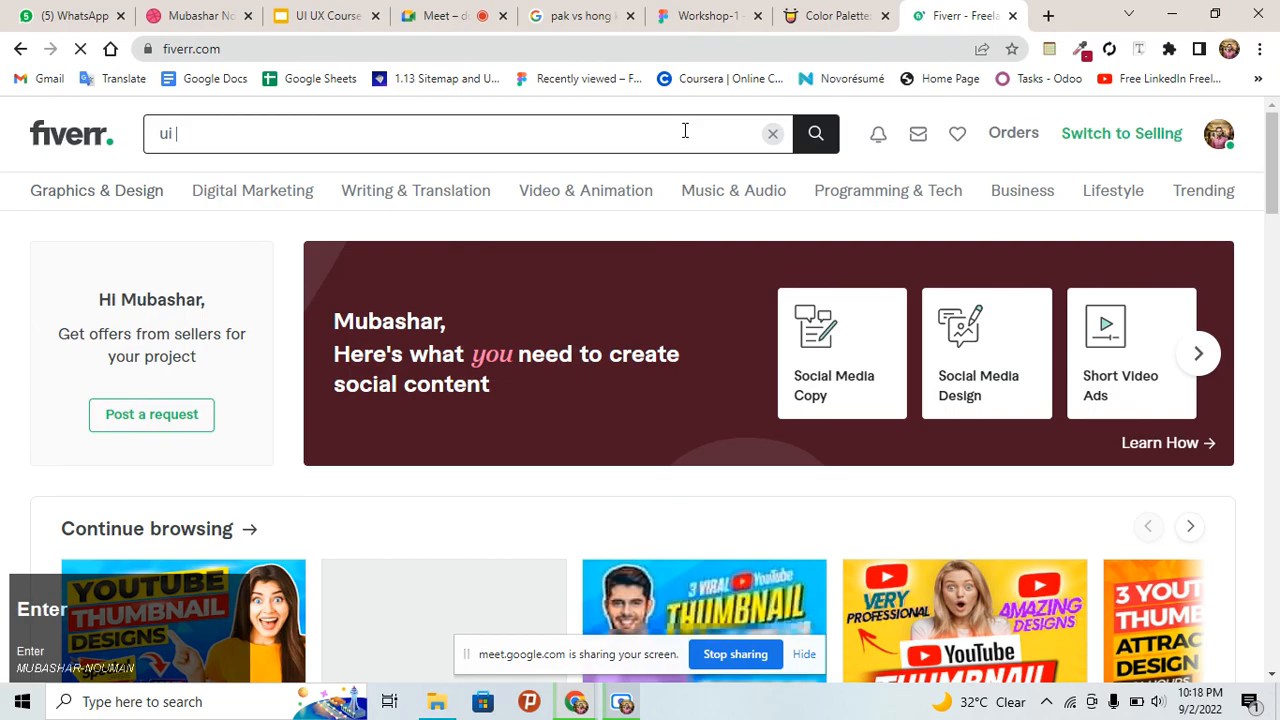
{"action": "type", "text": "design"}
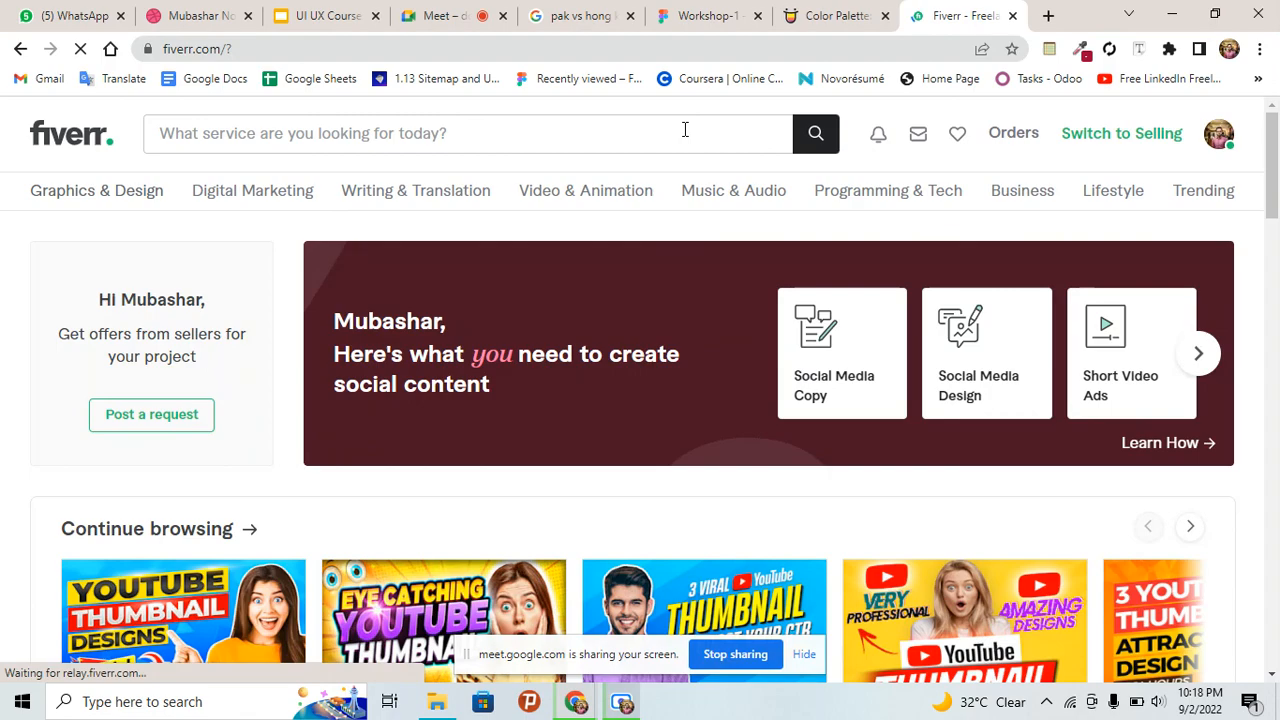
{"action": "left_click", "coordinate": [685, 129]}
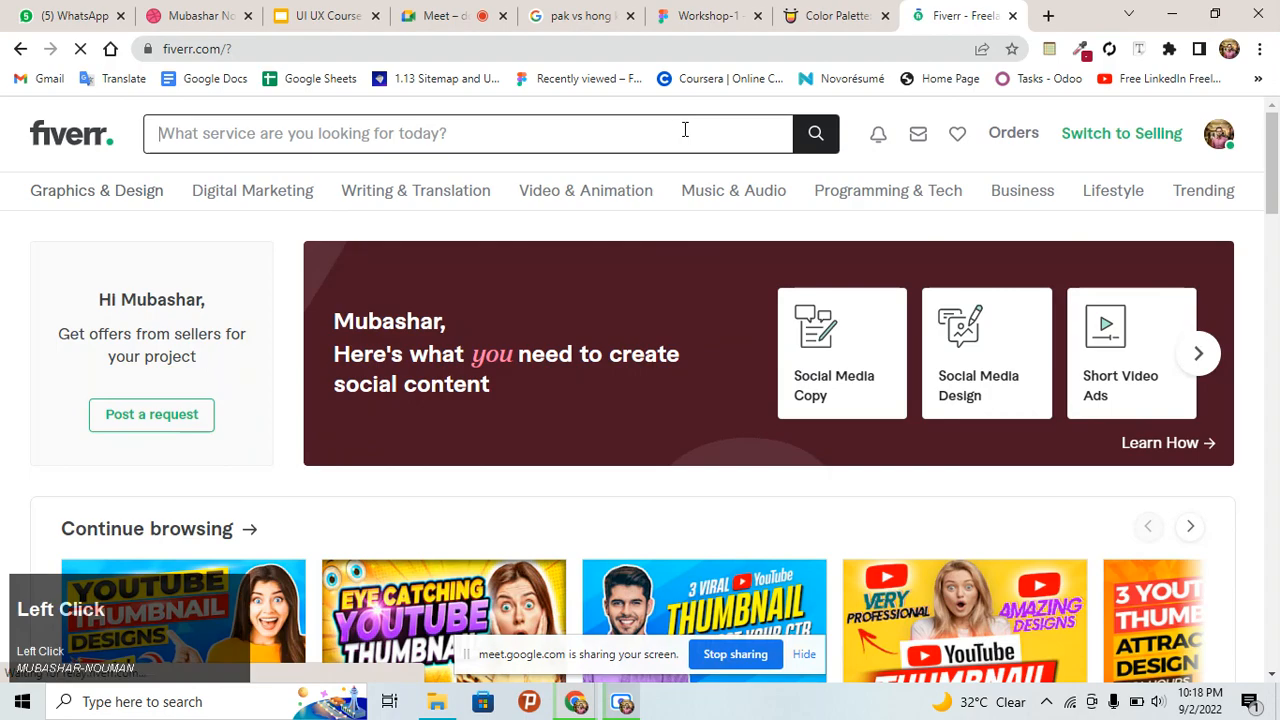
{"action": "type", "text": "ui design"}
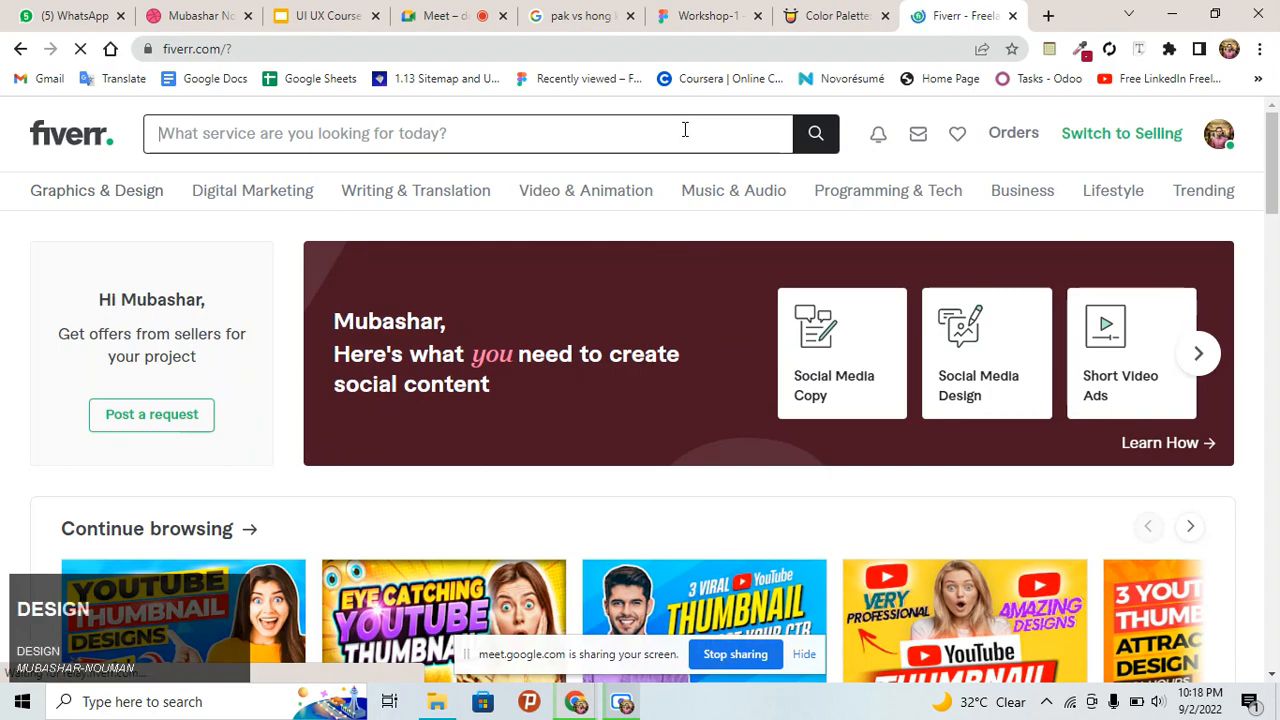
{"action": "key", "text": "Return"}
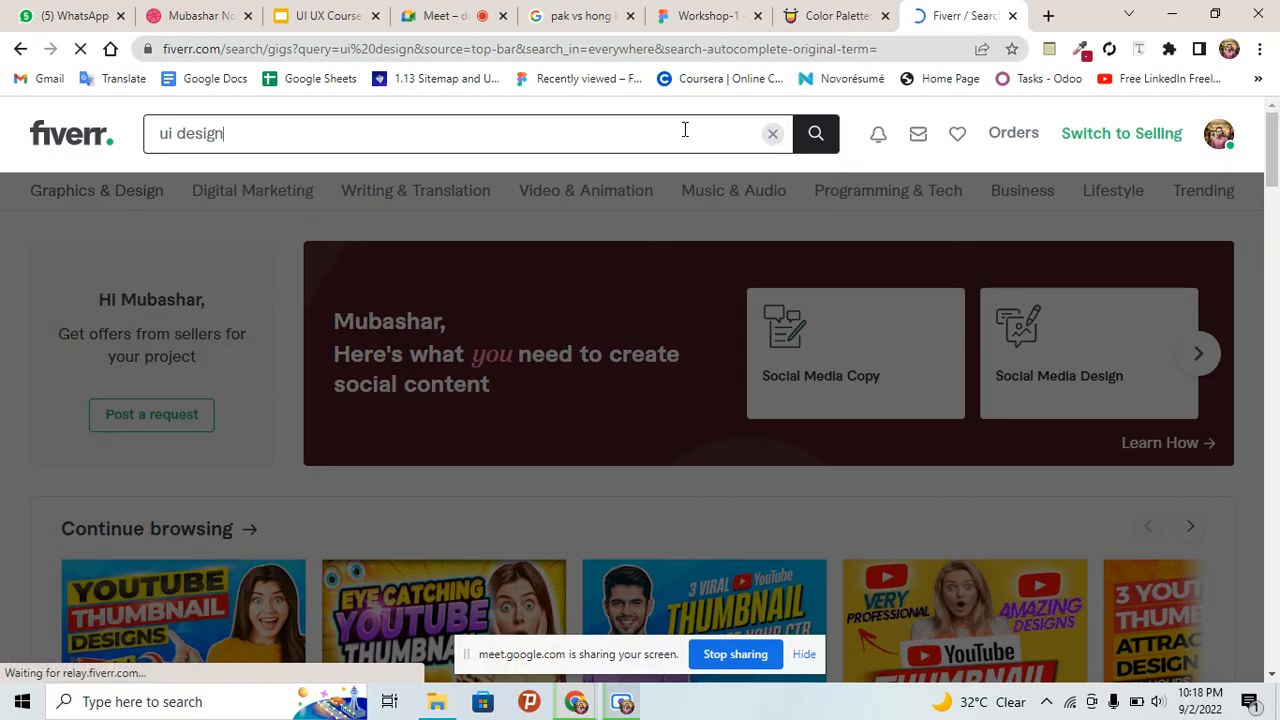
{"action": "scroll", "coordinate": [608, 207], "scroll_direction": "down", "scroll_amount": 3}
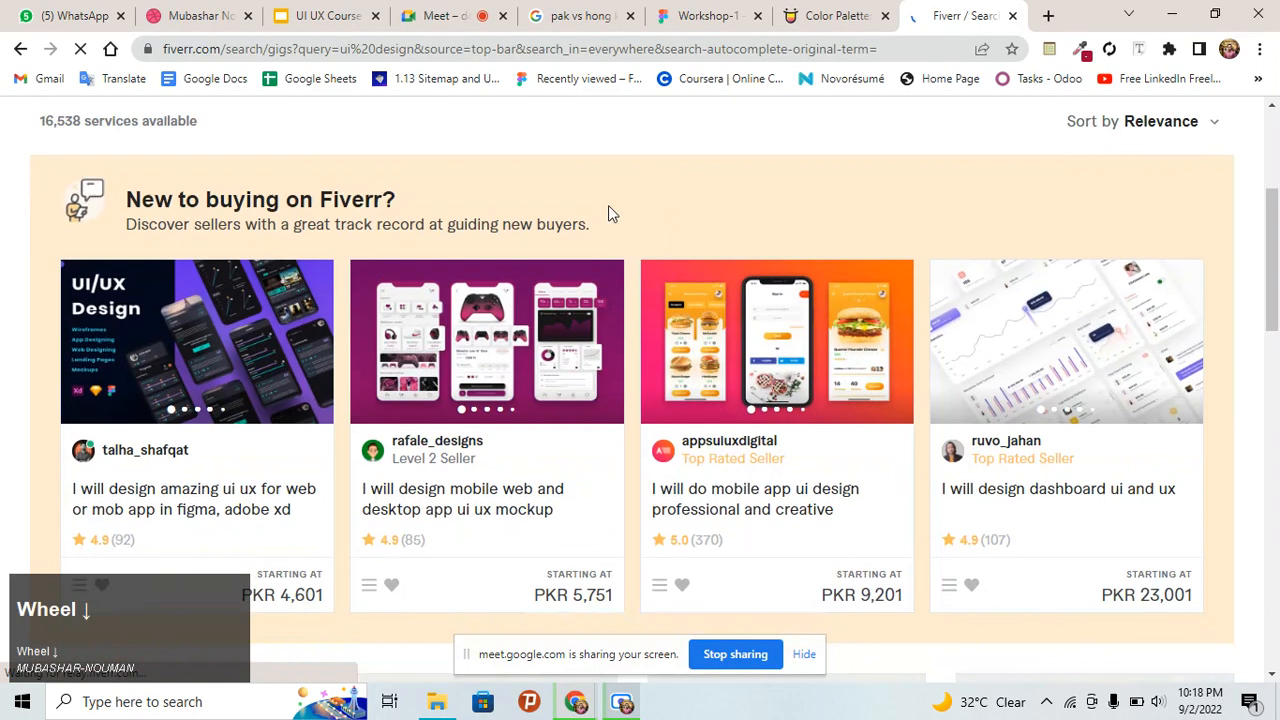
Open the Fiverr gig "I will do mobile app ui design professional and creative" and view its Premium package
{"action": "scroll", "coordinate": [632, 208], "scroll_direction": "down", "scroll_amount": 2}
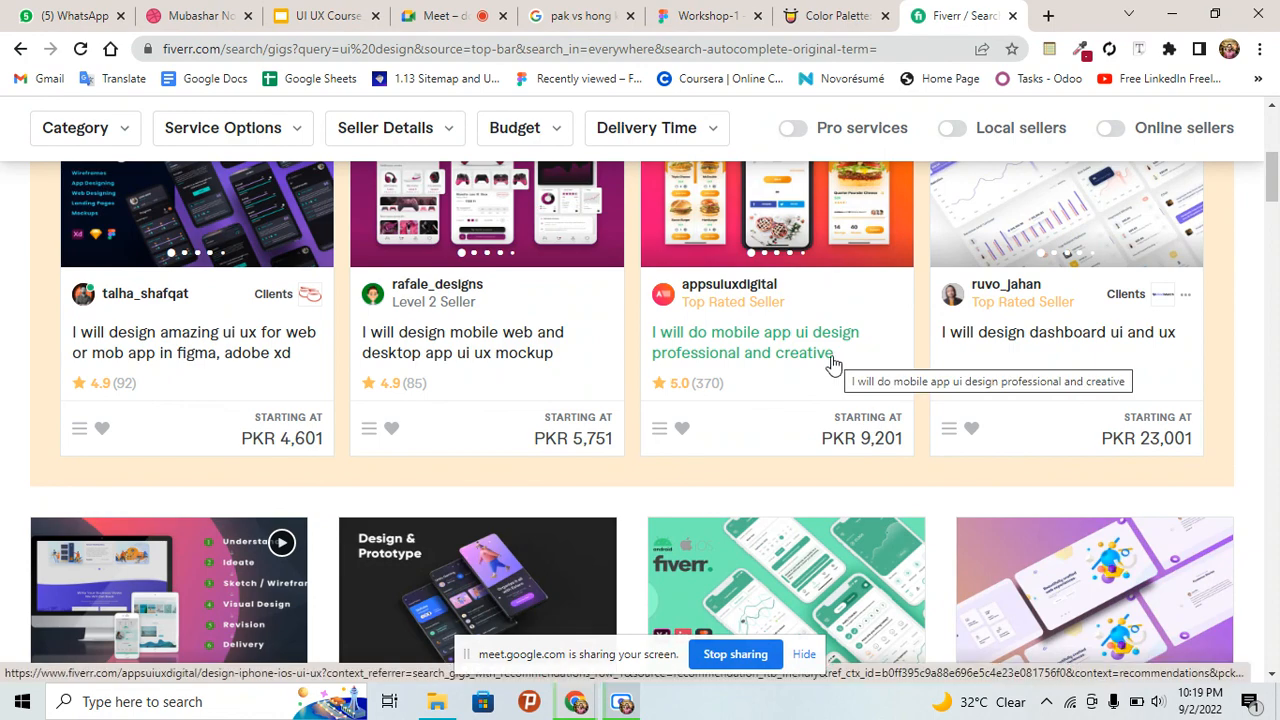
{"action": "scroll", "coordinate": [803, 366], "scroll_direction": "down", "scroll_amount": 2}
{"action": "scroll", "coordinate": [792, 369], "scroll_direction": "up", "scroll_amount": 2}
{"action": "left_click", "coordinate": [792, 369]}
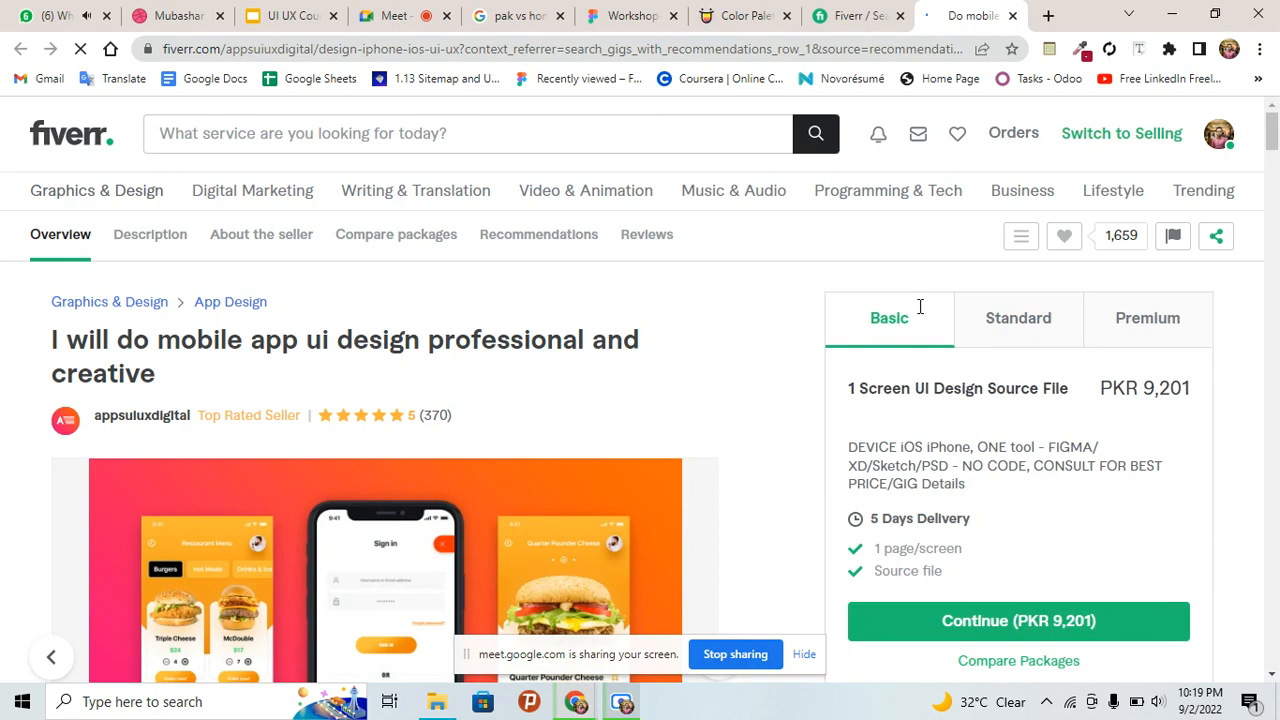
{"action": "left_click", "coordinate": [1107, 324]}
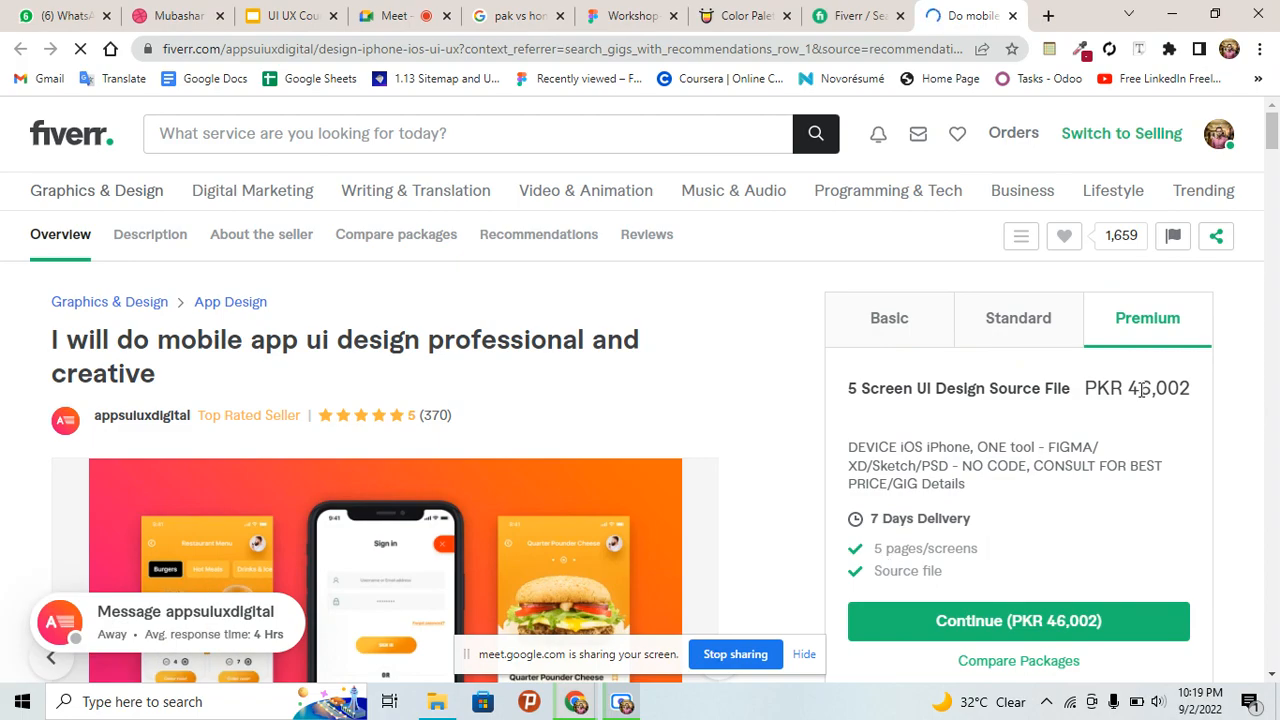
Switch to the Workshop-1 file in Figma and extend the Splash Screen frame upward to 375 × 868
{"action": "left_click", "coordinate": [628, 16]}
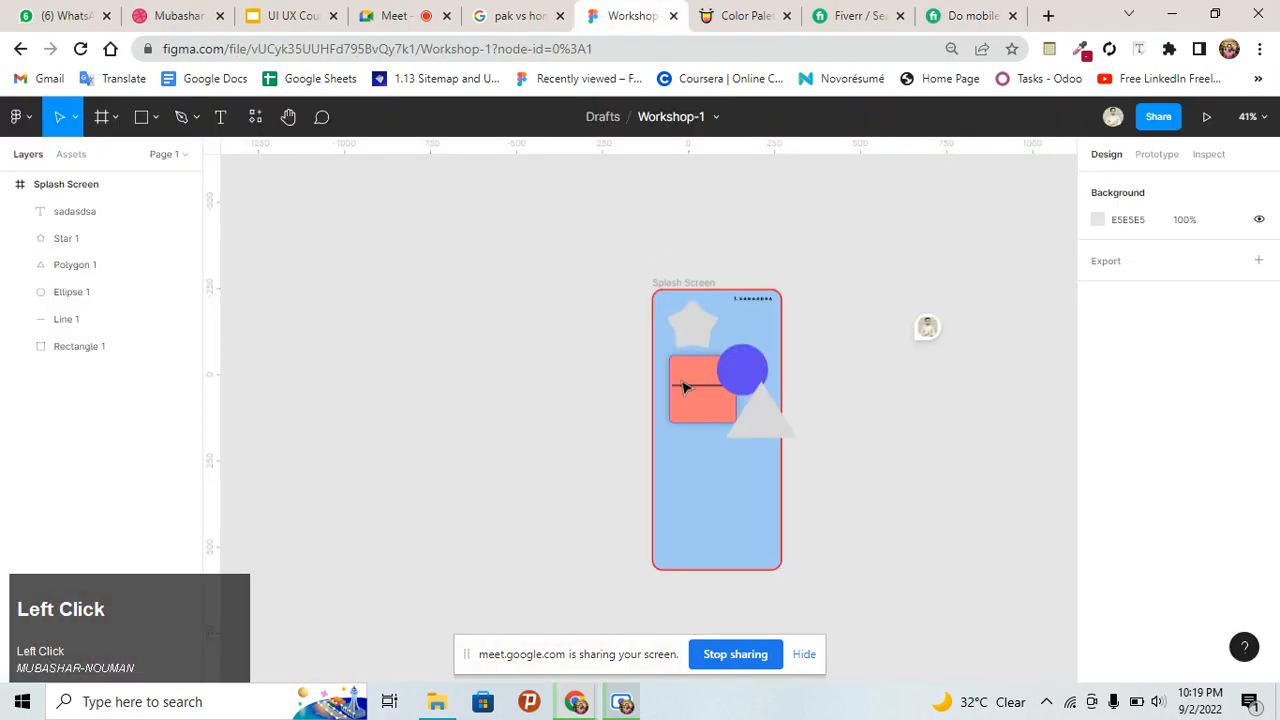
{"action": "left_click_drag", "start_coordinate": [697, 290], "coordinate": [652, 270]}
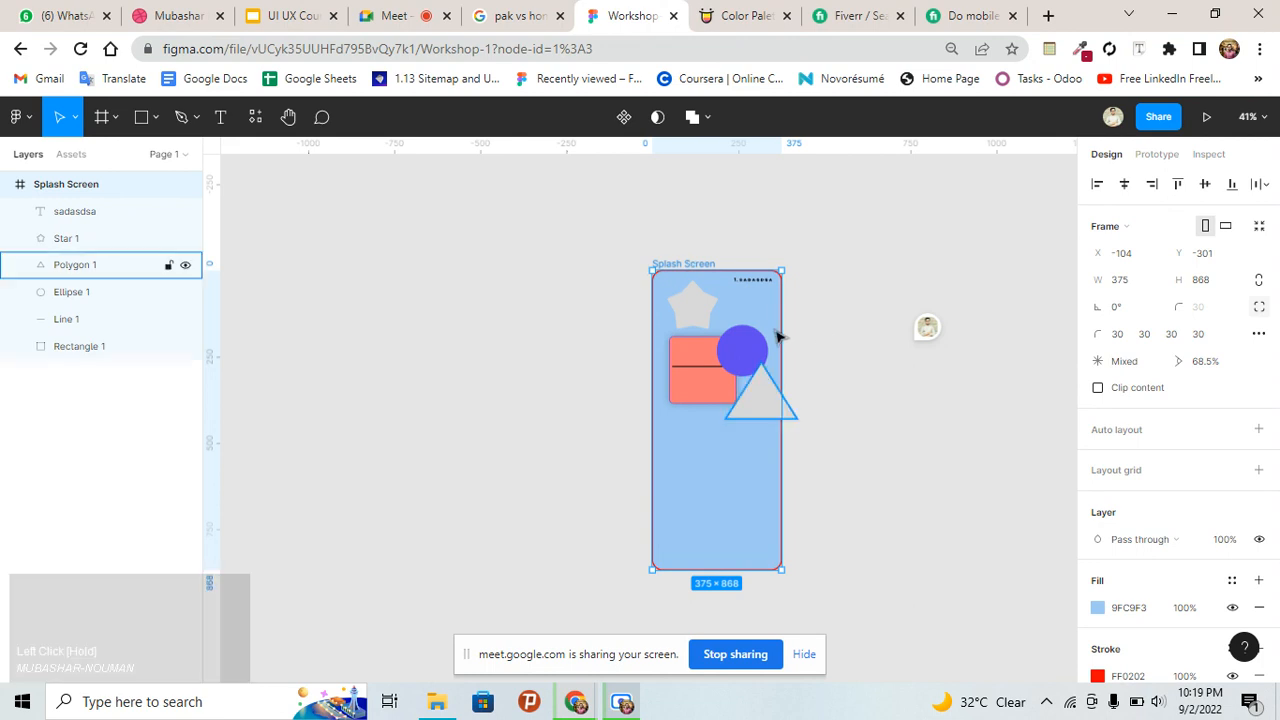
Return to the Fiverr mobile app UI gig, show its Basic package and browse the gallery to the Hair Care image
{"action": "left_click", "coordinate": [942, 16]}
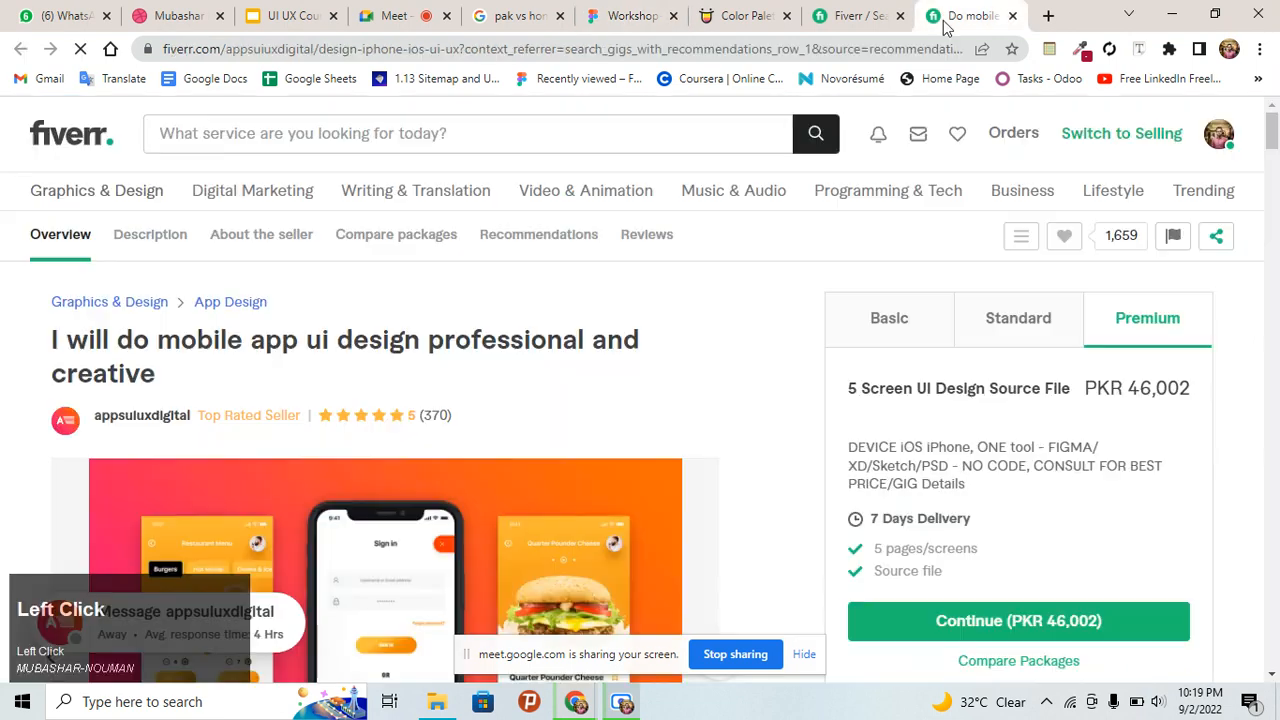
{"action": "left_click", "coordinate": [920, 345]}
{"action": "scroll", "coordinate": [726, 403], "scroll_direction": "down", "scroll_amount": 8}
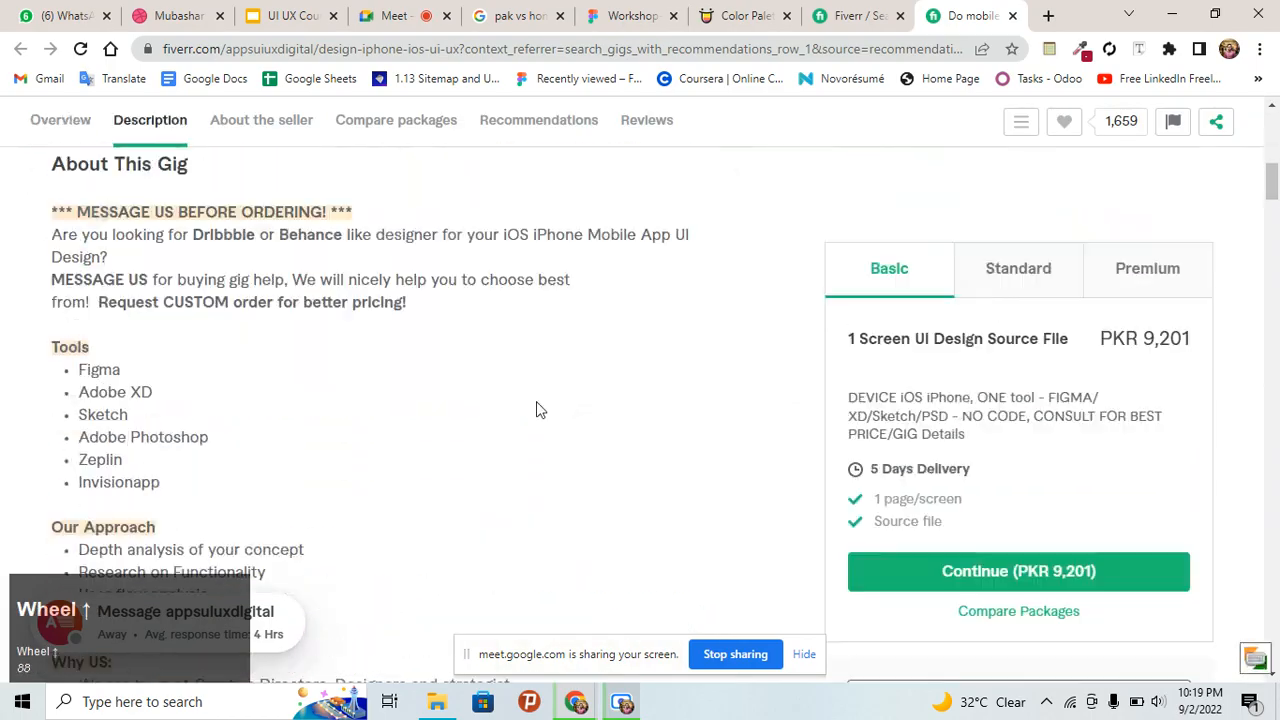
{"action": "scroll", "coordinate": [536, 410], "scroll_direction": "up", "scroll_amount": 6}
{"action": "scroll", "coordinate": [676, 350], "scroll_direction": "down", "scroll_amount": 3}
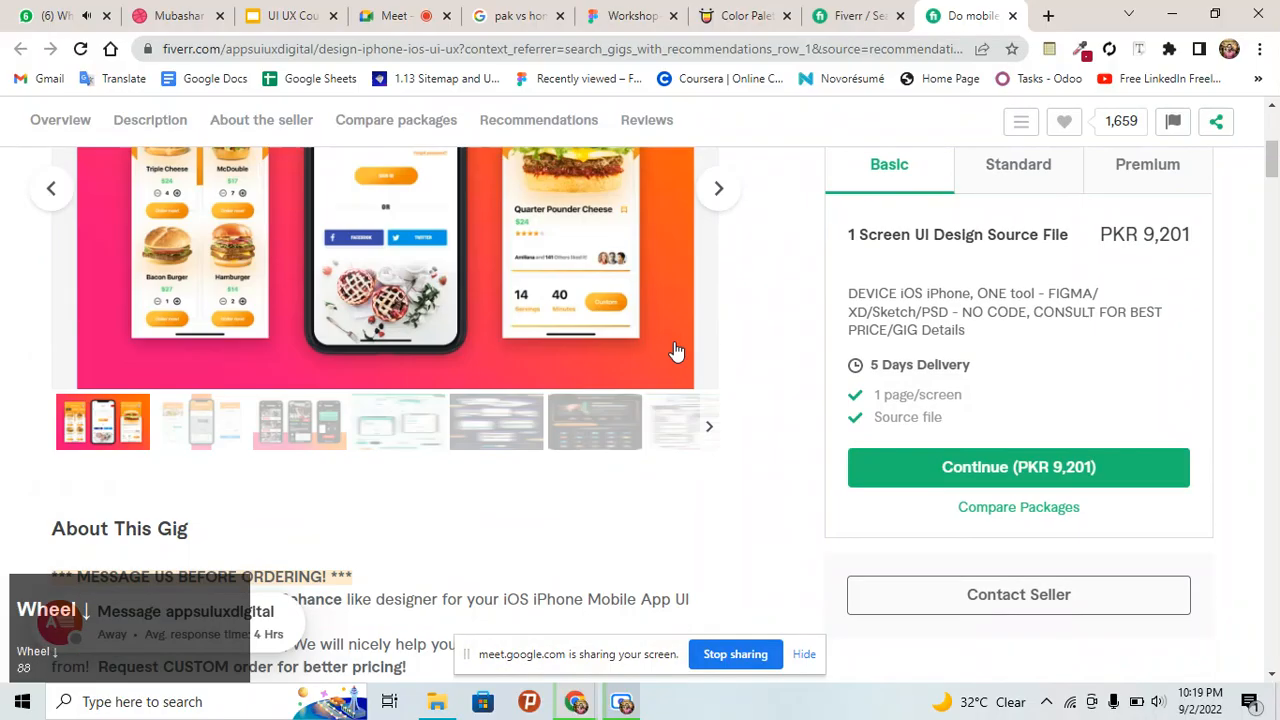
{"action": "scroll", "coordinate": [676, 350], "scroll_direction": "up", "scroll_amount": 1}
{"action": "left_click", "coordinate": [718, 352]}
{"action": "left_click", "coordinate": [718, 352]}
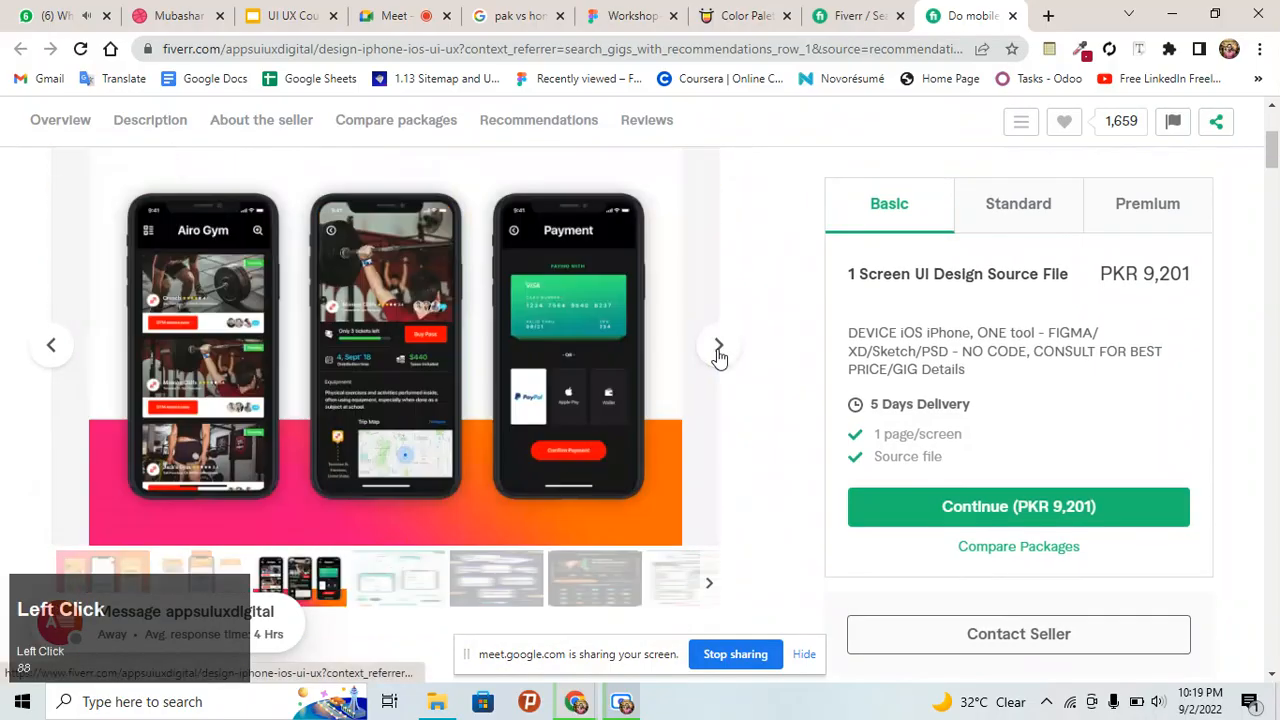
{"action": "left_click", "coordinate": [718, 352]}
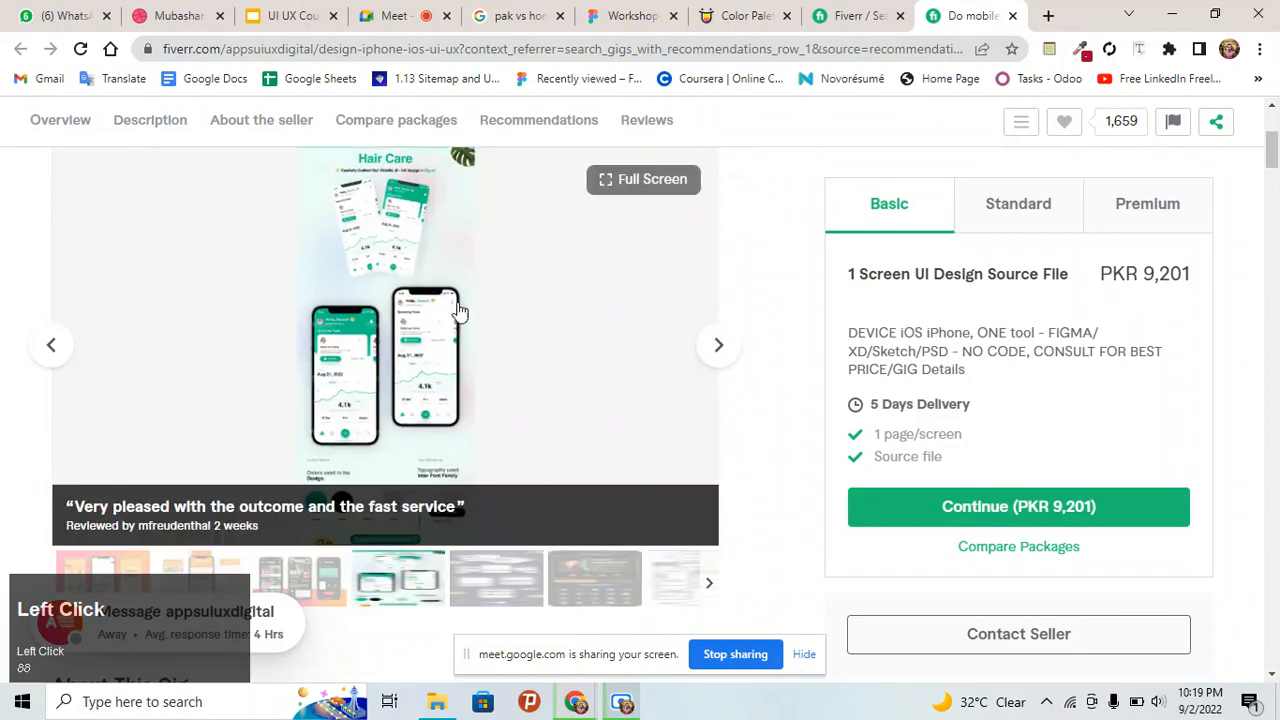
Look through the gig's description, its listed tools and approach, and the seller's portfolio section
{"action": "scroll", "coordinate": [490, 348], "scroll_direction": "down", "scroll_amount": 3}
{"action": "scroll", "coordinate": [491, 346], "scroll_direction": "down", "scroll_amount": 10}
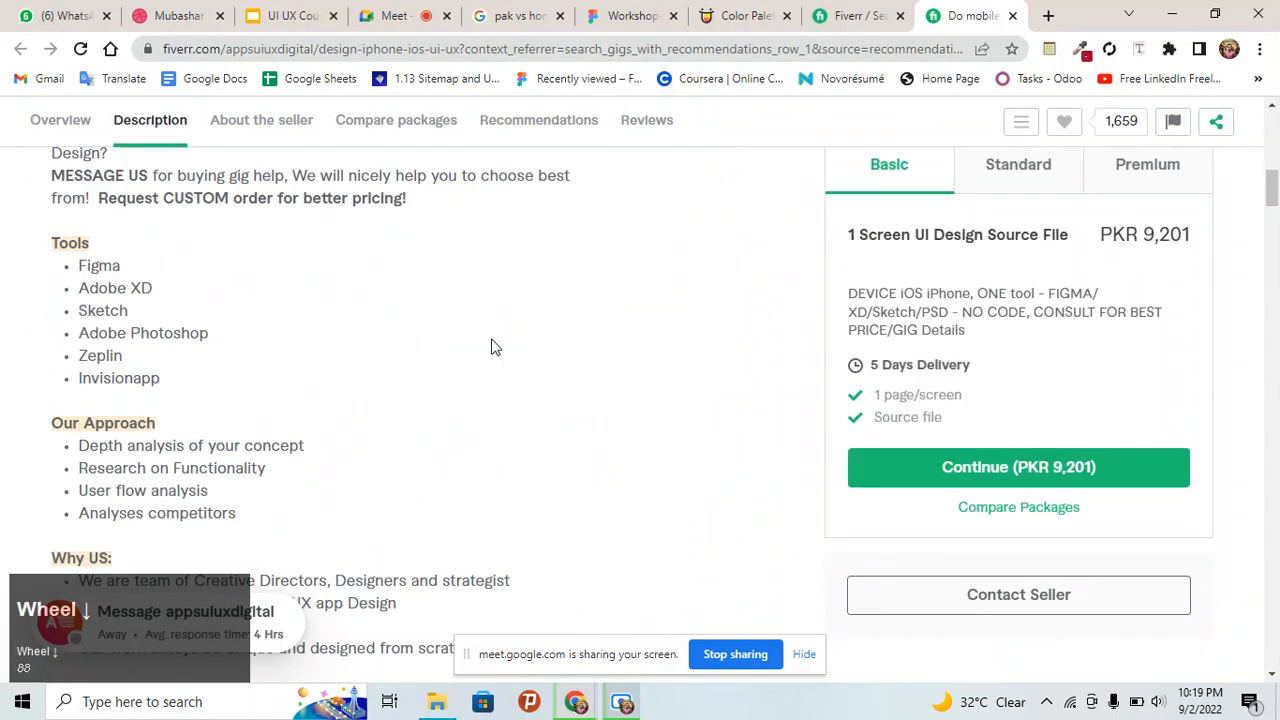
{"action": "scroll", "coordinate": [489, 329], "scroll_direction": "up", "scroll_amount": 2}
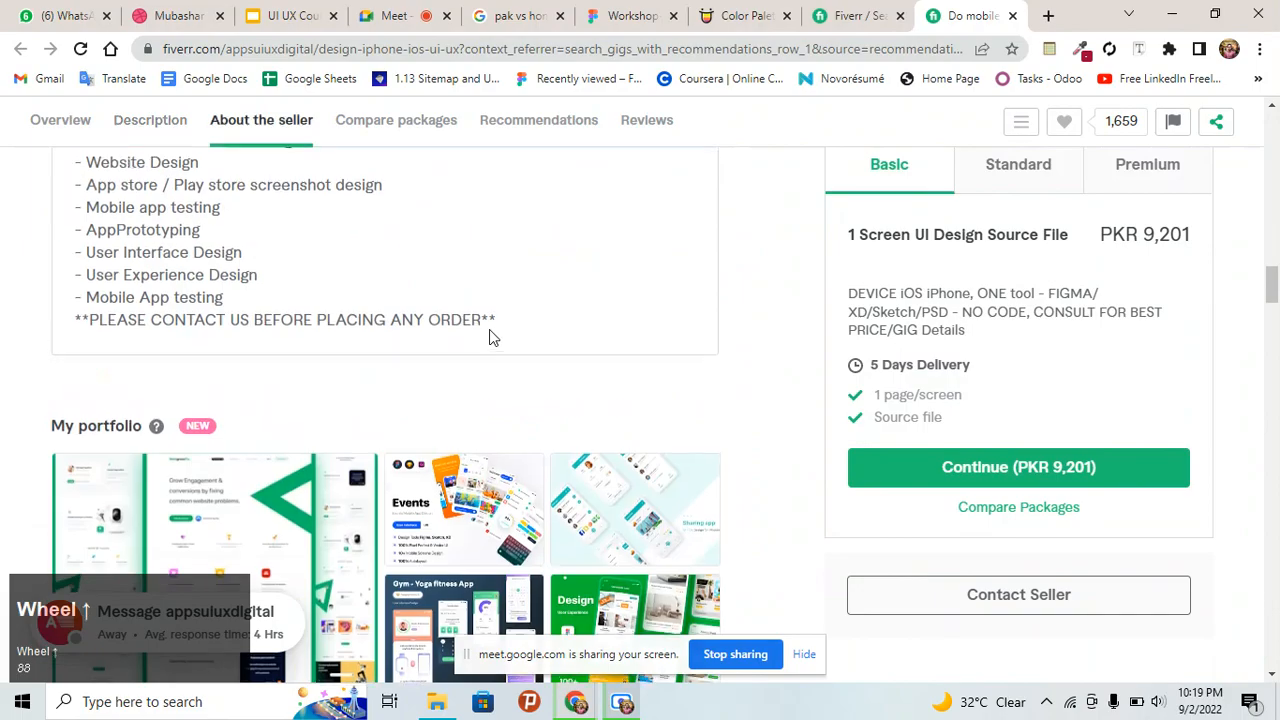
{"action": "scroll", "coordinate": [489, 336], "scroll_direction": "up", "scroll_amount": 2}
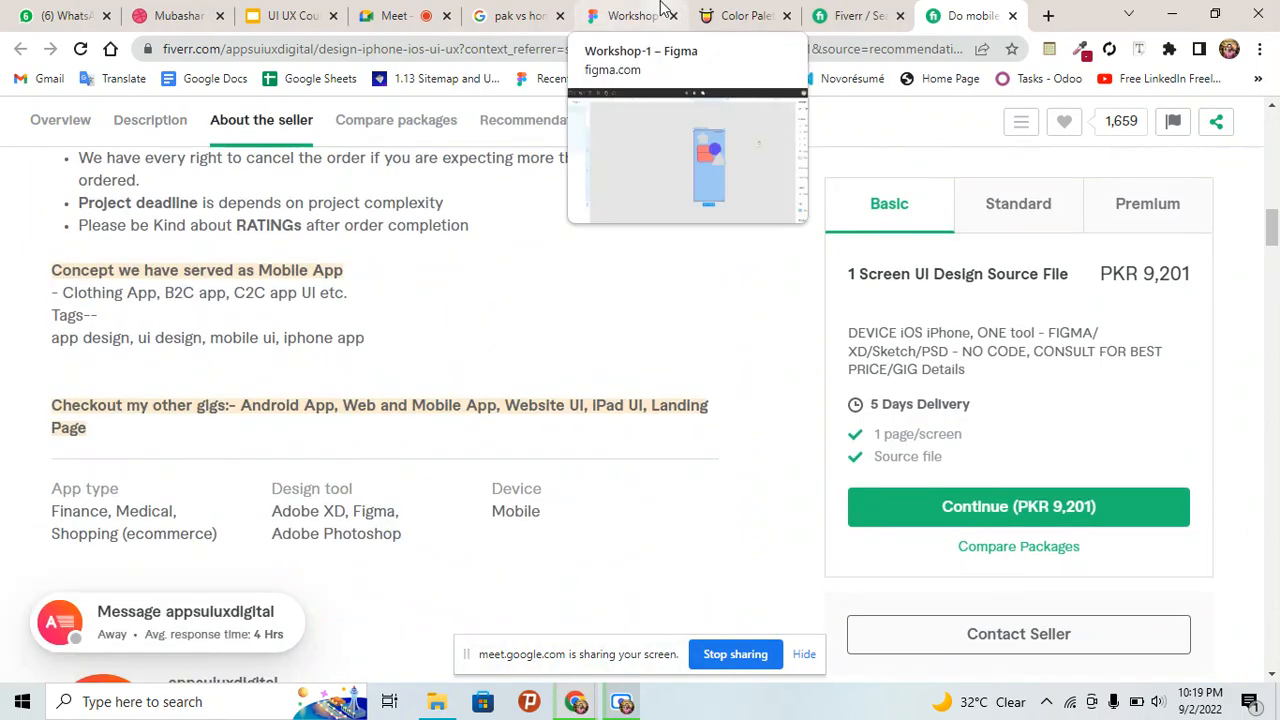
Check the Google Meet call, then look through the design shots on the open Dribbble profile
{"action": "left_click", "coordinate": [443, 10]}
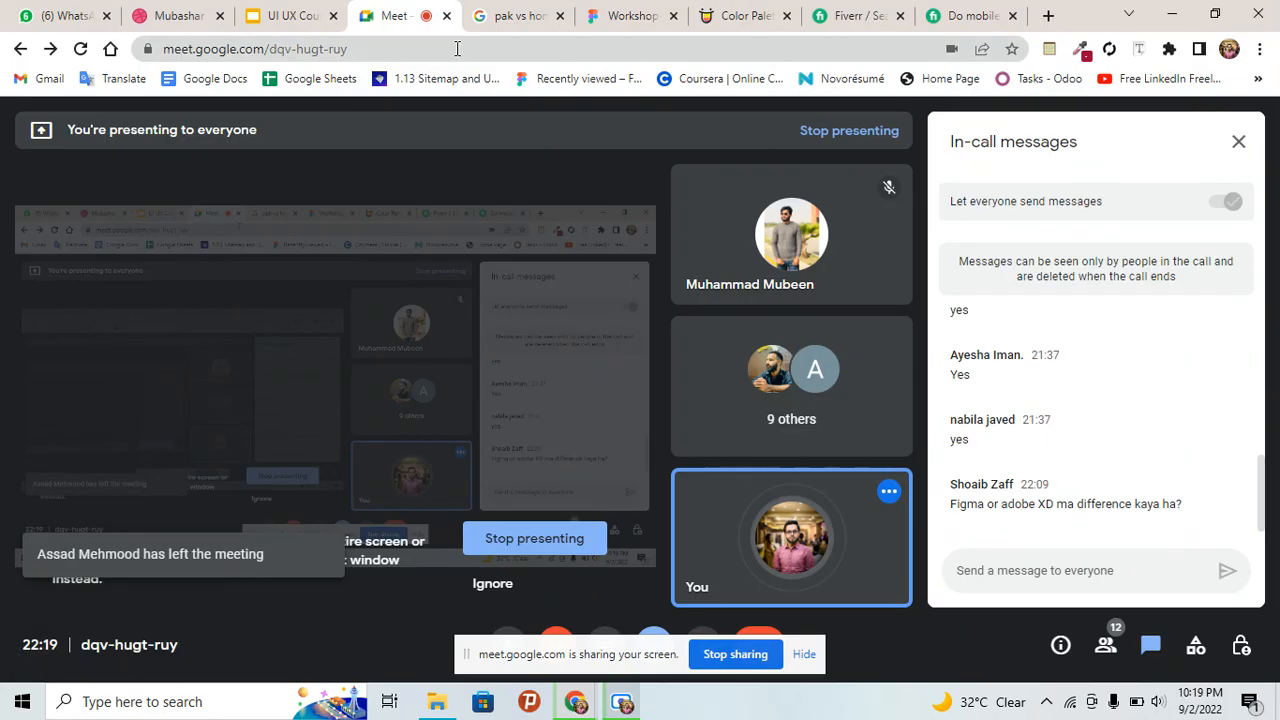
{"action": "left_click", "coordinate": [192, 9]}
{"action": "scroll", "coordinate": [737, 371], "scroll_direction": "up", "scroll_amount": 5}
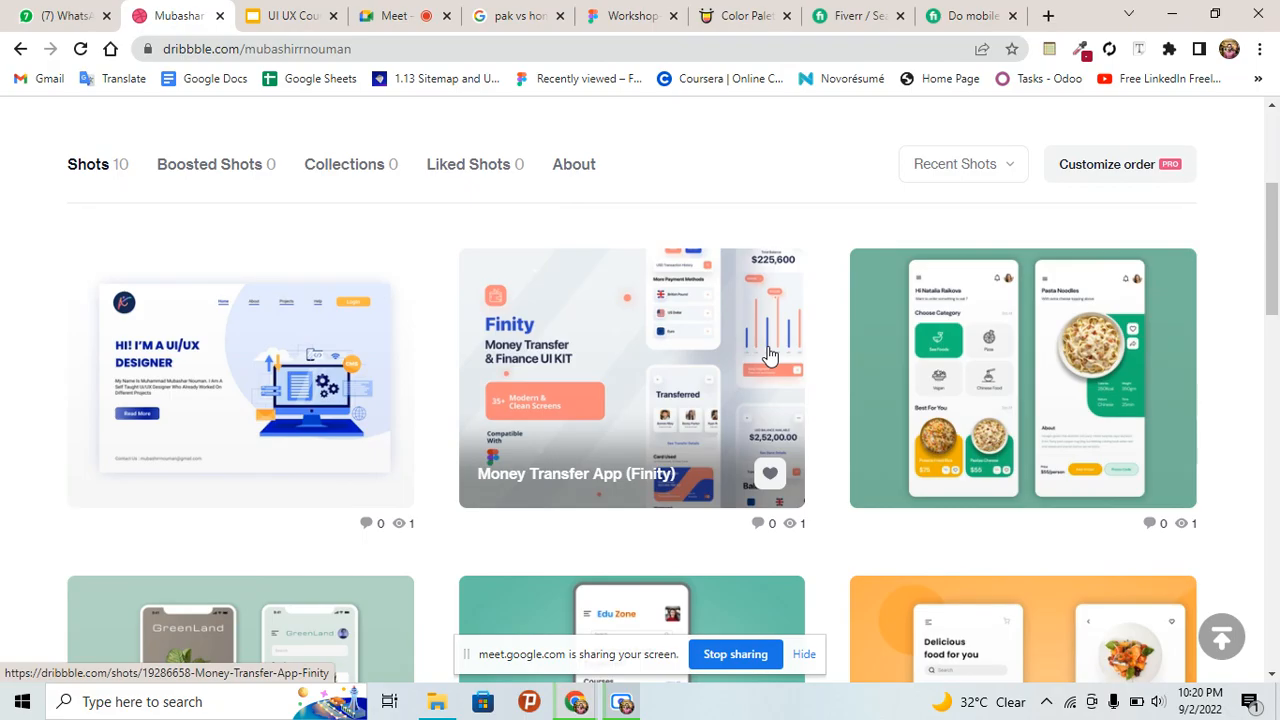
{"action": "scroll", "coordinate": [769, 356], "scroll_direction": "down", "scroll_amount": 2}
{"action": "scroll", "coordinate": [769, 356], "scroll_direction": "down", "scroll_amount": 8}
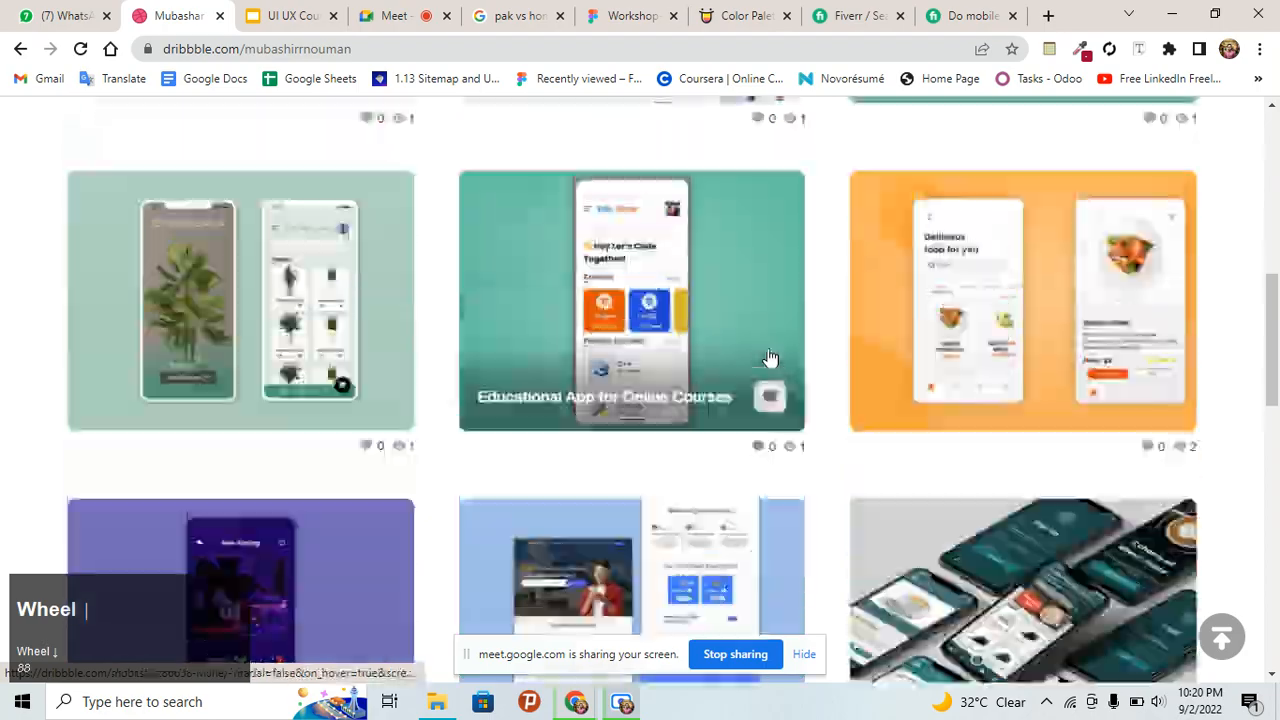
{"action": "scroll", "coordinate": [769, 356], "scroll_direction": "down", "scroll_amount": 5}
{"action": "scroll", "coordinate": [769, 354], "scroll_direction": "up", "scroll_amount": 12}
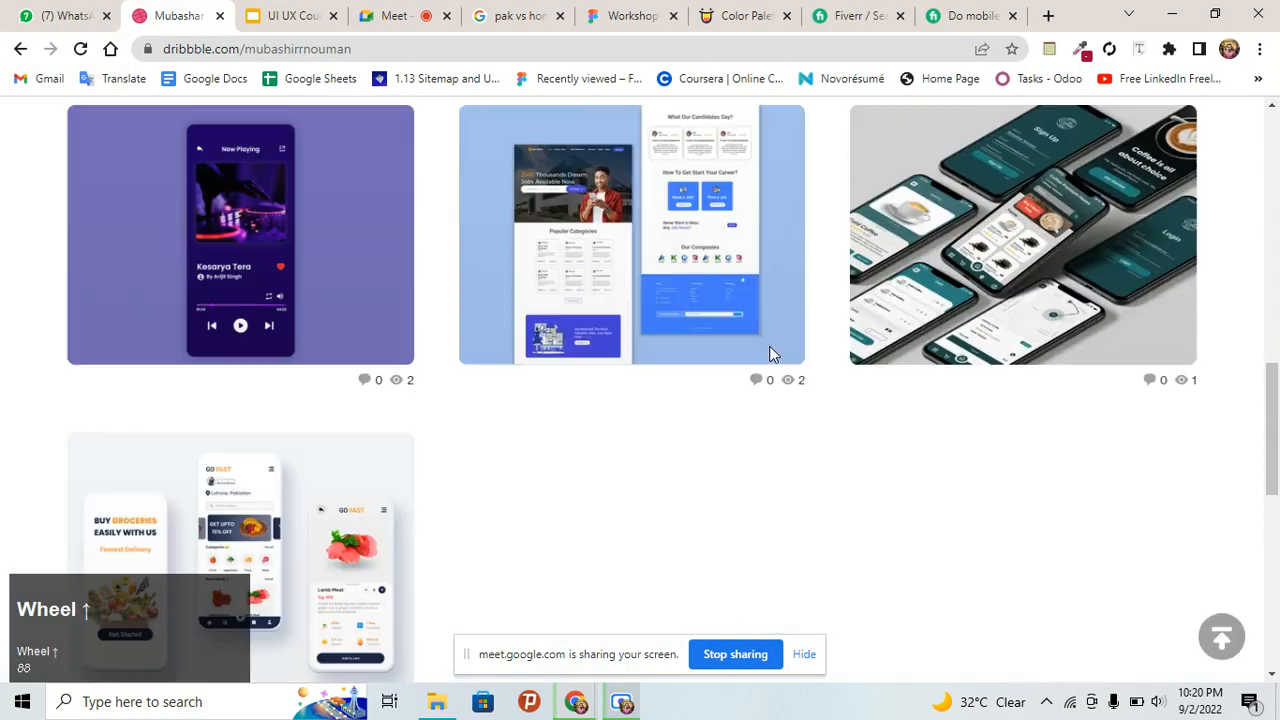
Switch back to the Google Meet call, hide the screen-sharing notice and turn off the microphone
{"action": "left_click", "coordinate": [440, 10]}
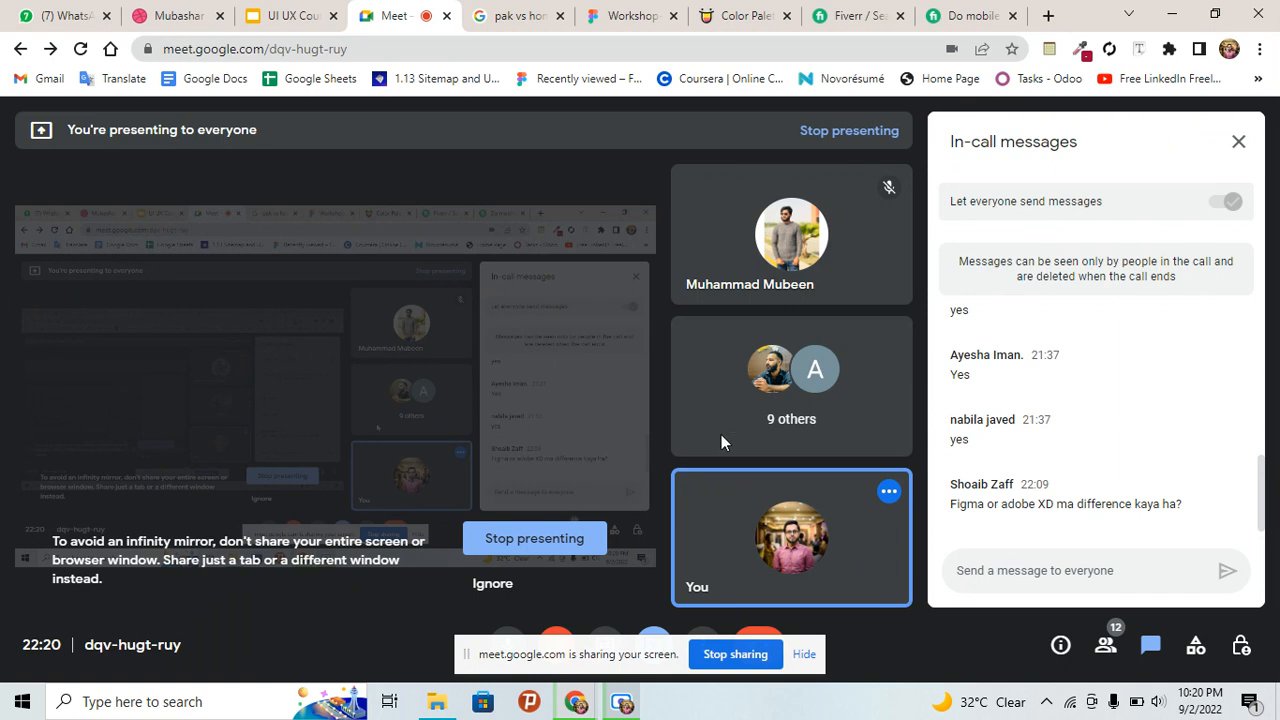
{"action": "left_click", "coordinate": [804, 654]}
{"action": "left_click", "coordinate": [510, 646]}
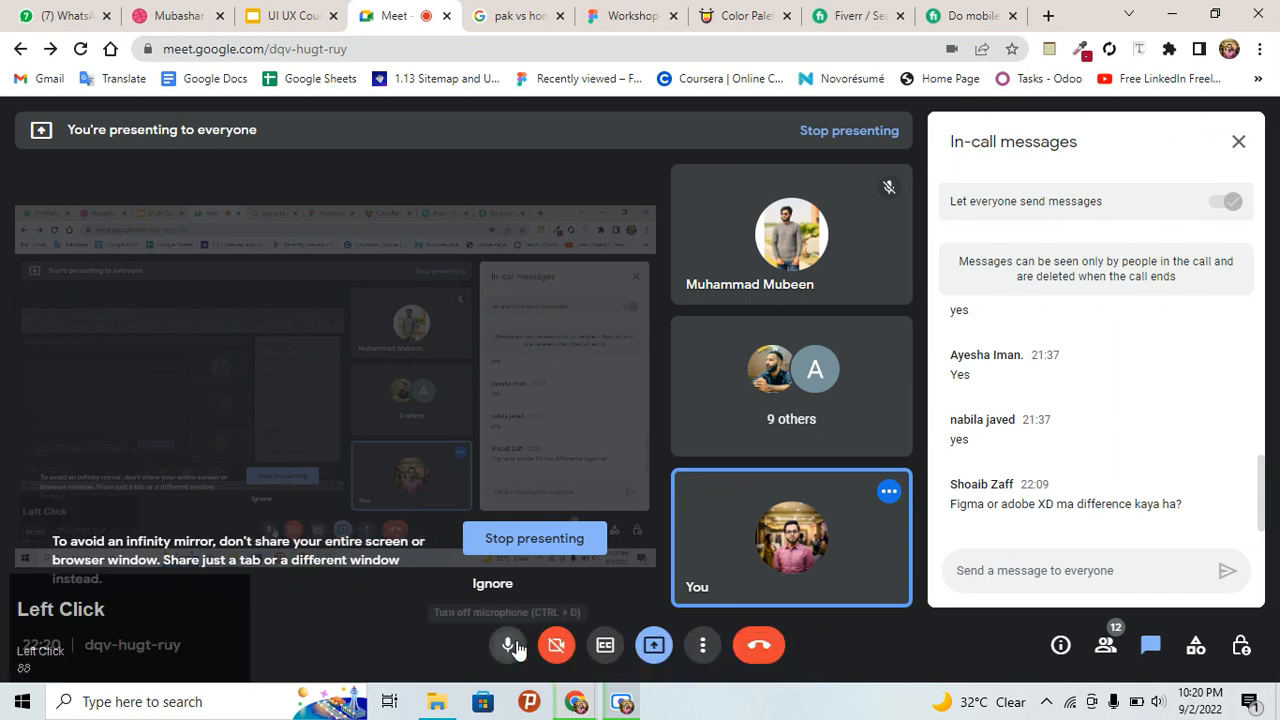